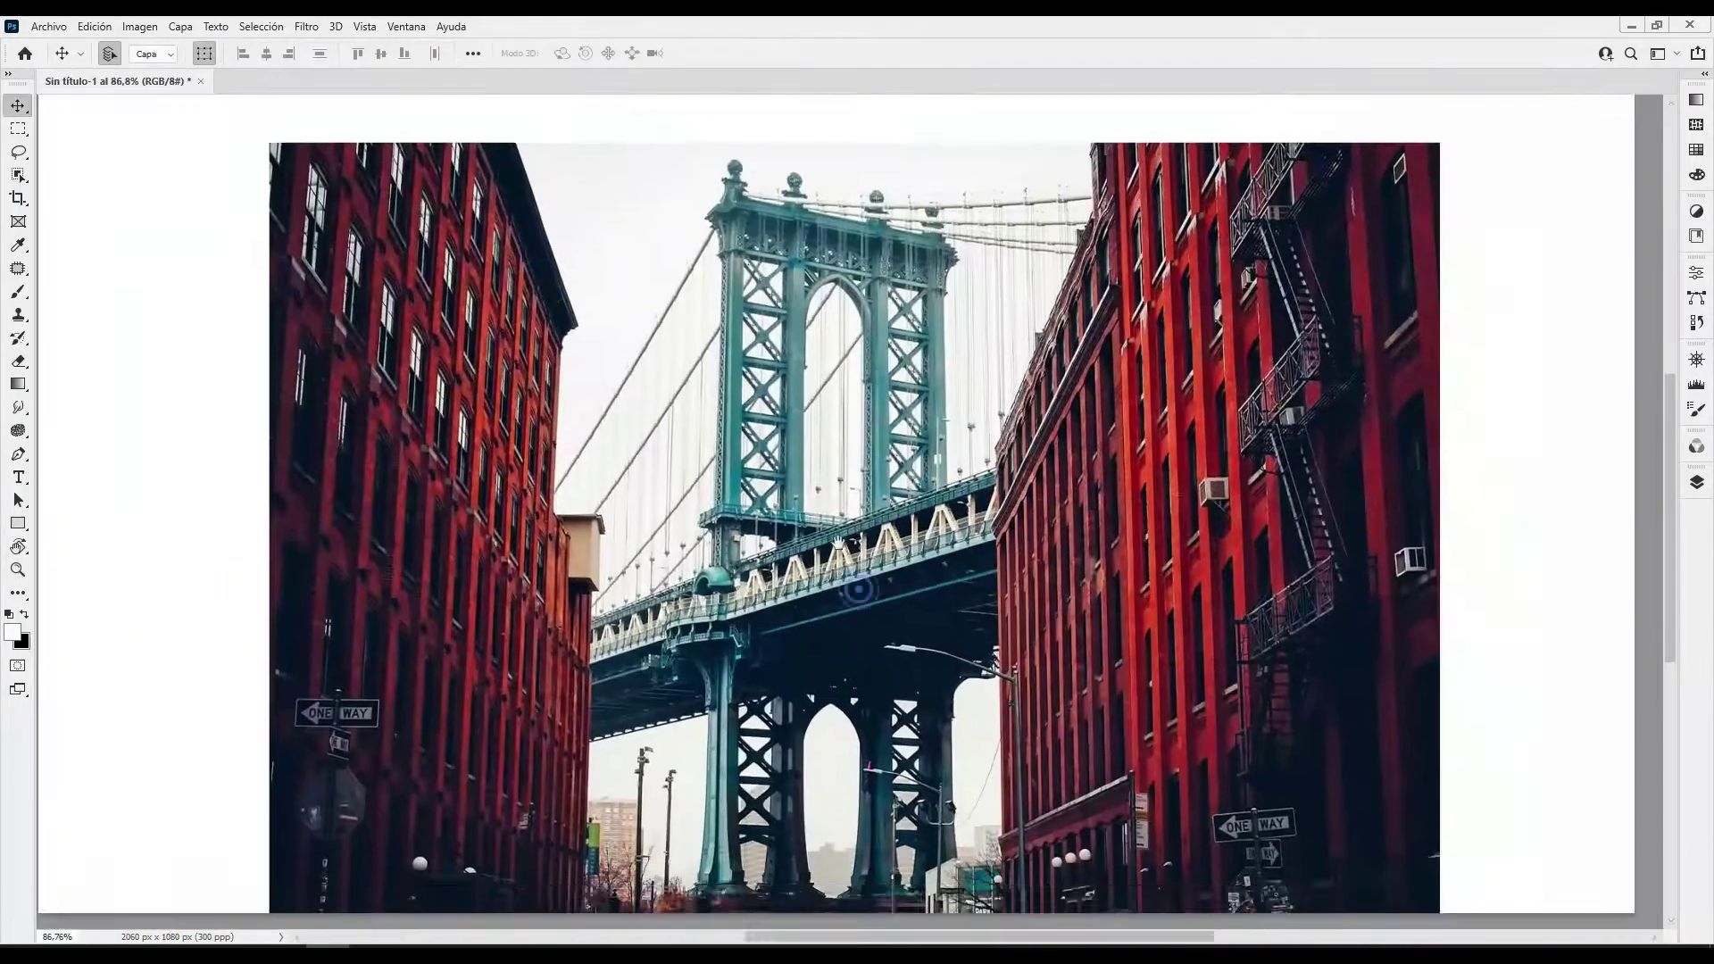
Try a Magic Wand selection of the sky around the bridge and between the cables
{"action": "key", "text": "w"}
{"action": "key", "text": "F7"}
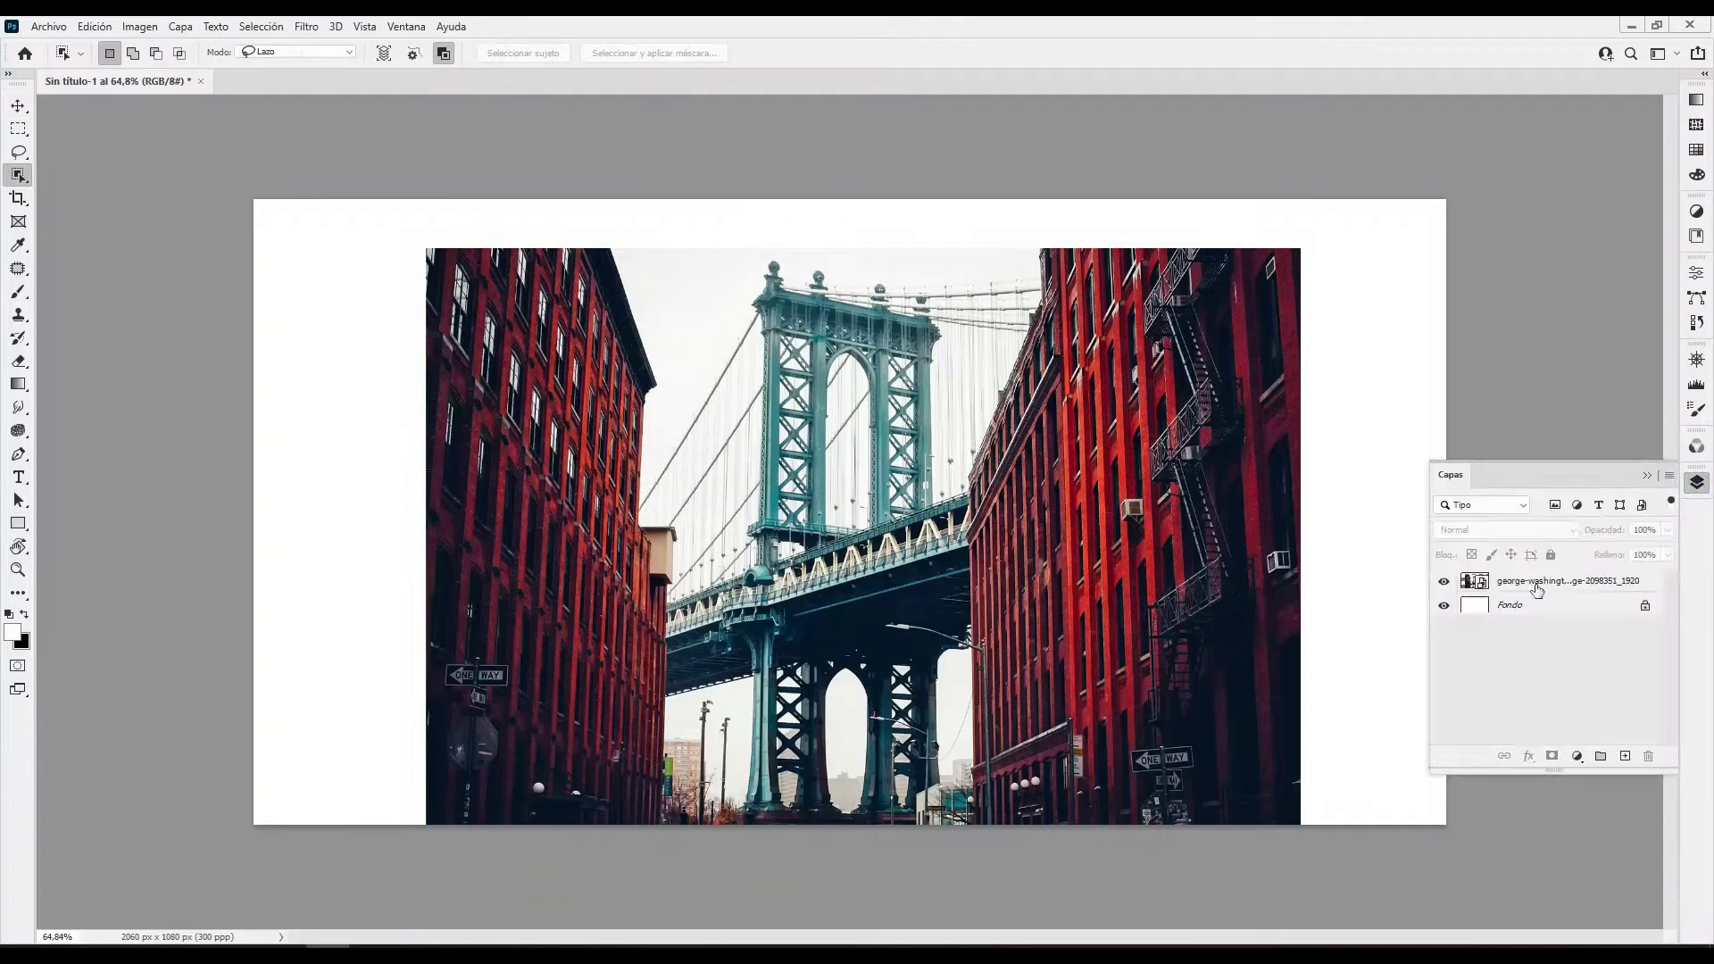
{"action": "key", "text": "shift+w"}
{"action": "left_click", "coordinate": [992, 349]}
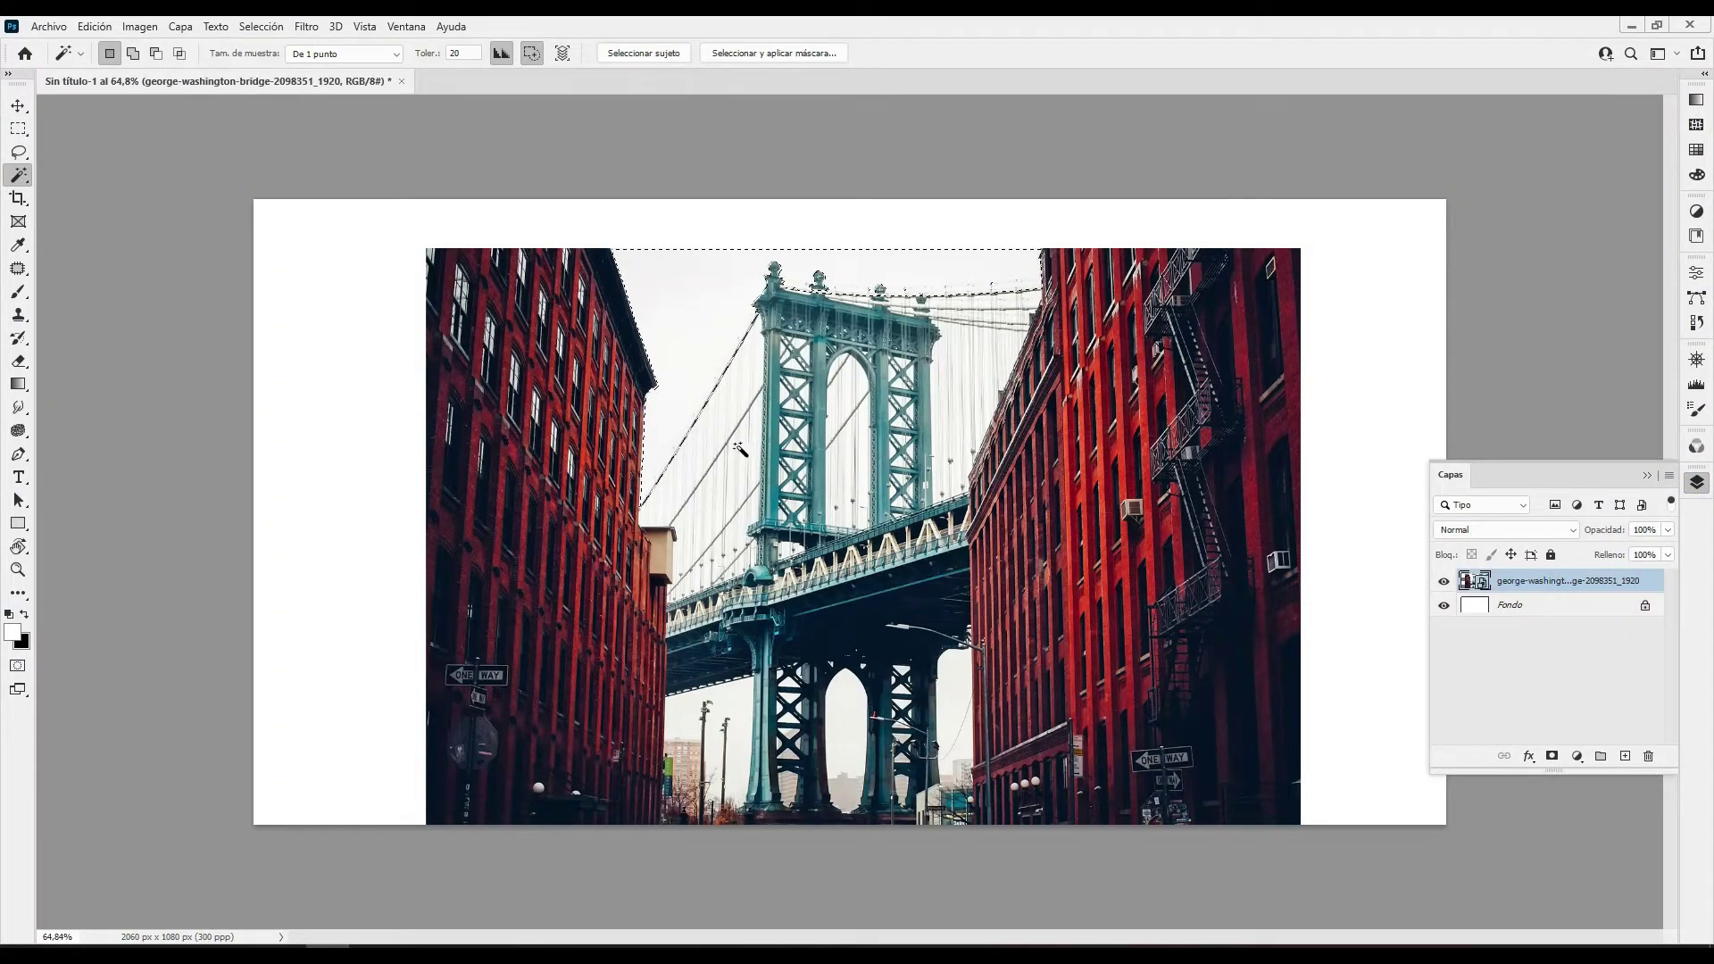
{"action": "left_click", "coordinate": [719, 502], "text": "shift"}
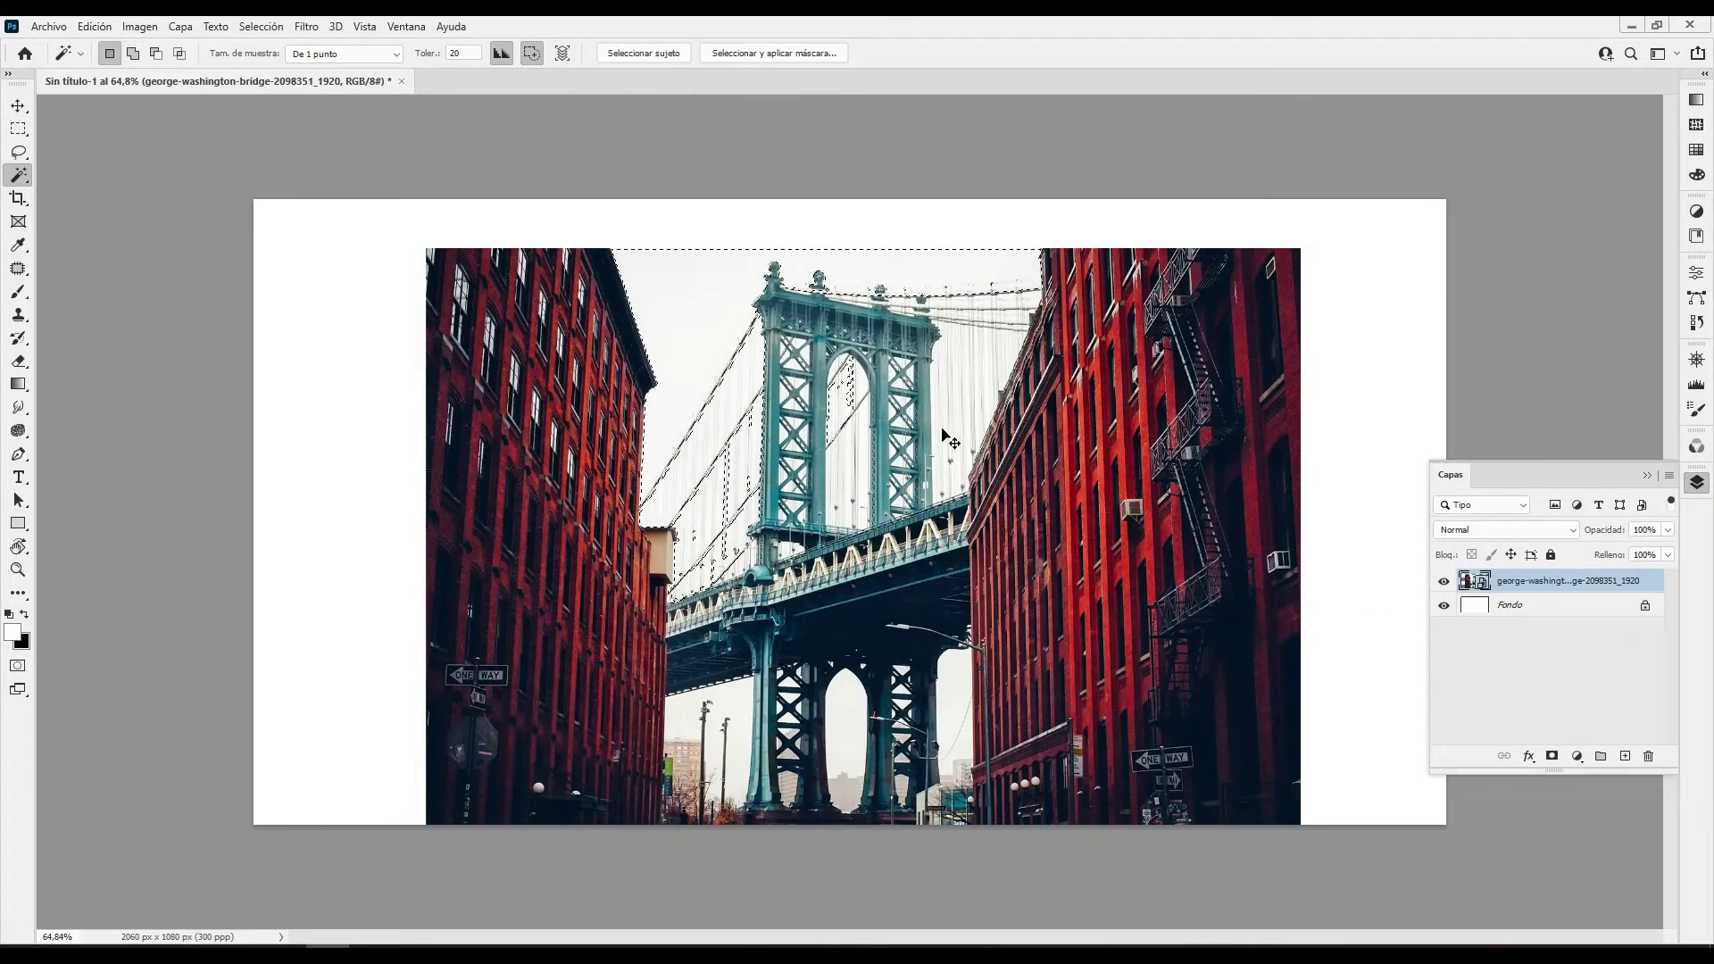
Try the Background Eraser on the sky, then return to the Move tool
{"action": "key", "text": "e"}
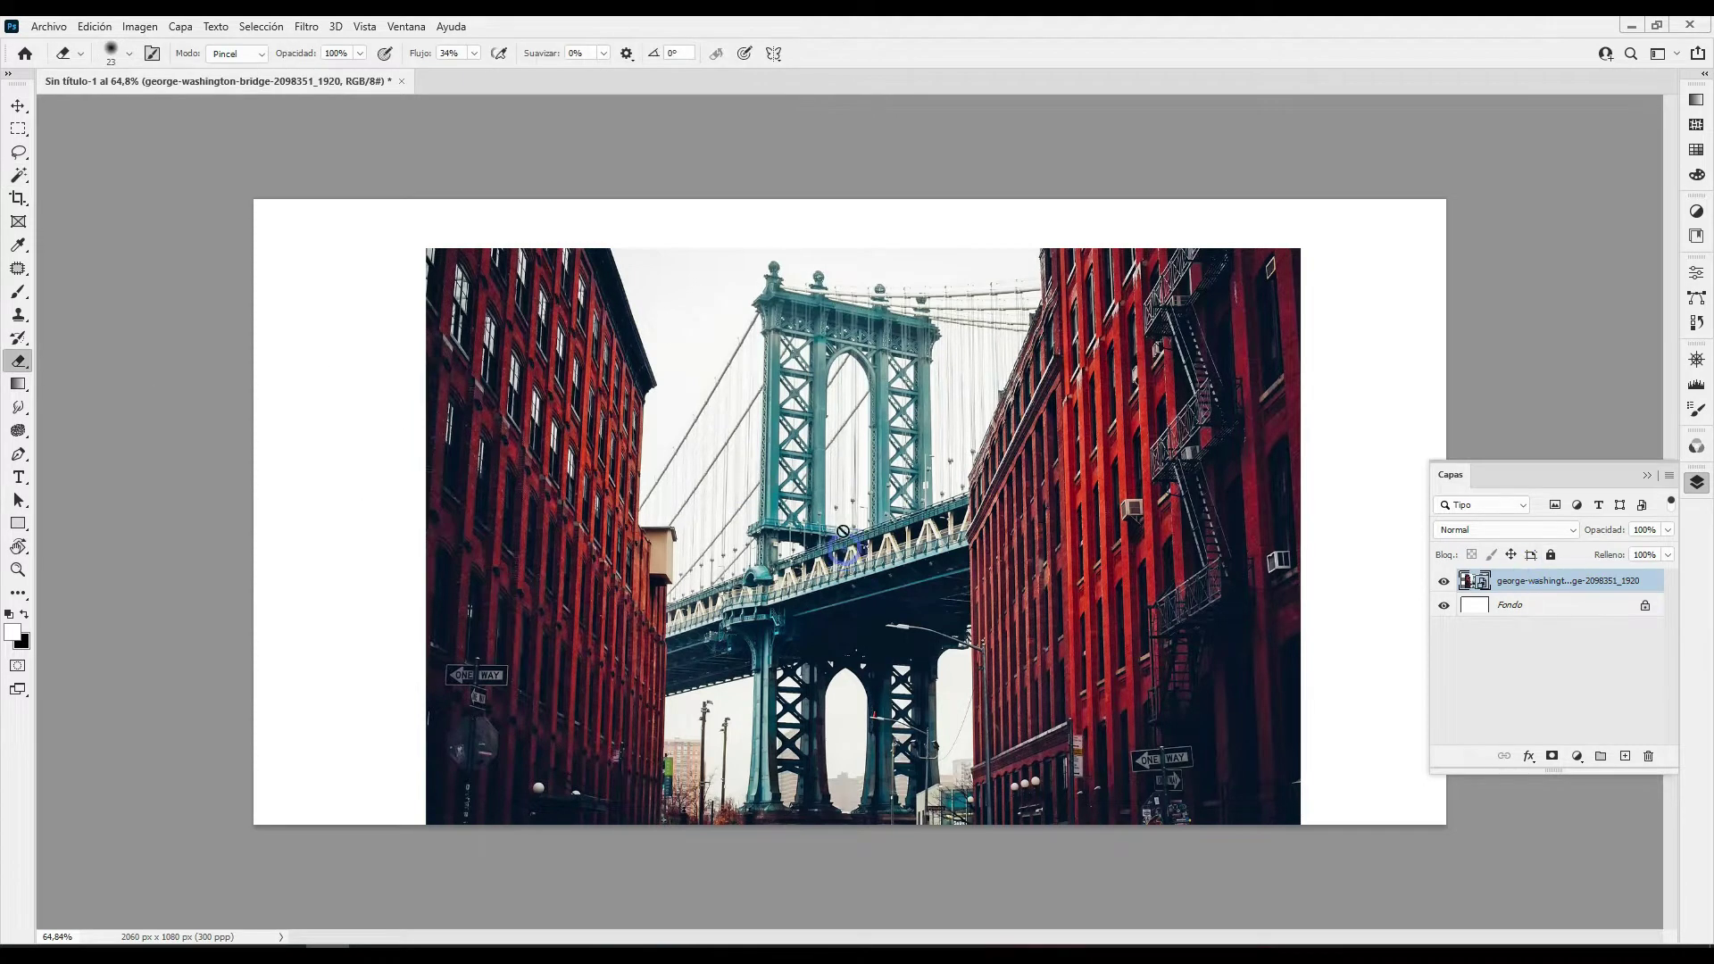
{"action": "key", "text": "shift+e"}
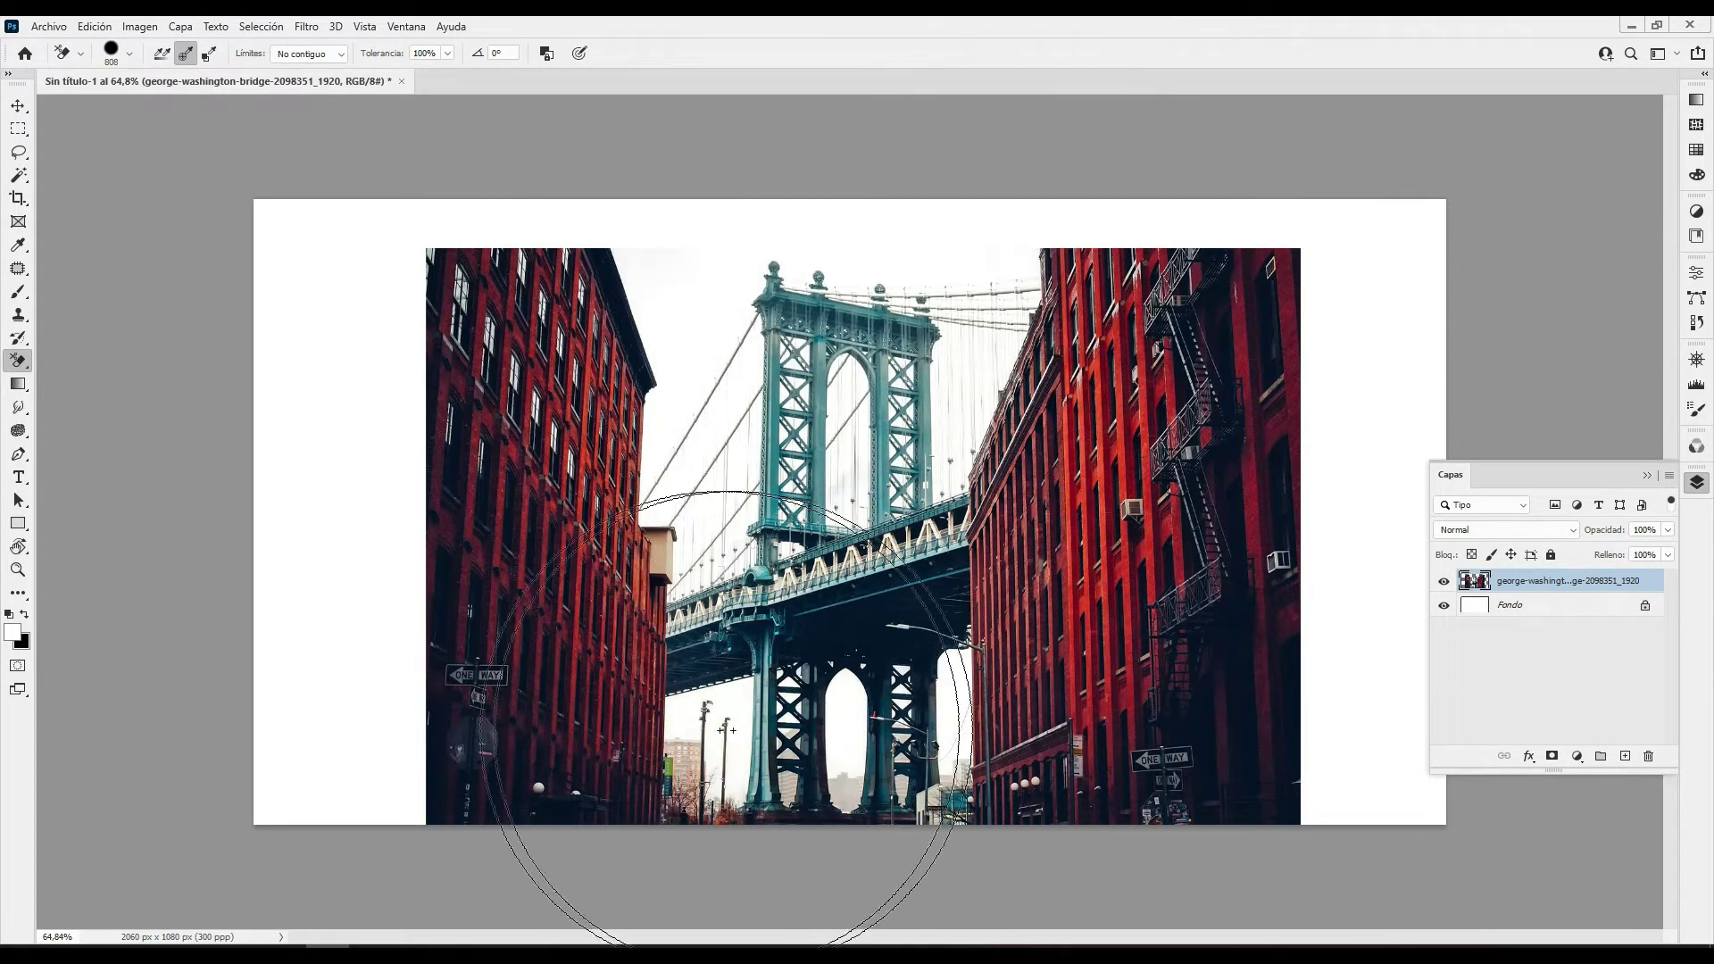
{"action": "key", "text": "v"}
{"action": "scroll", "coordinate": [1107, 491], "scroll_direction": "down", "scroll_amount": 3}
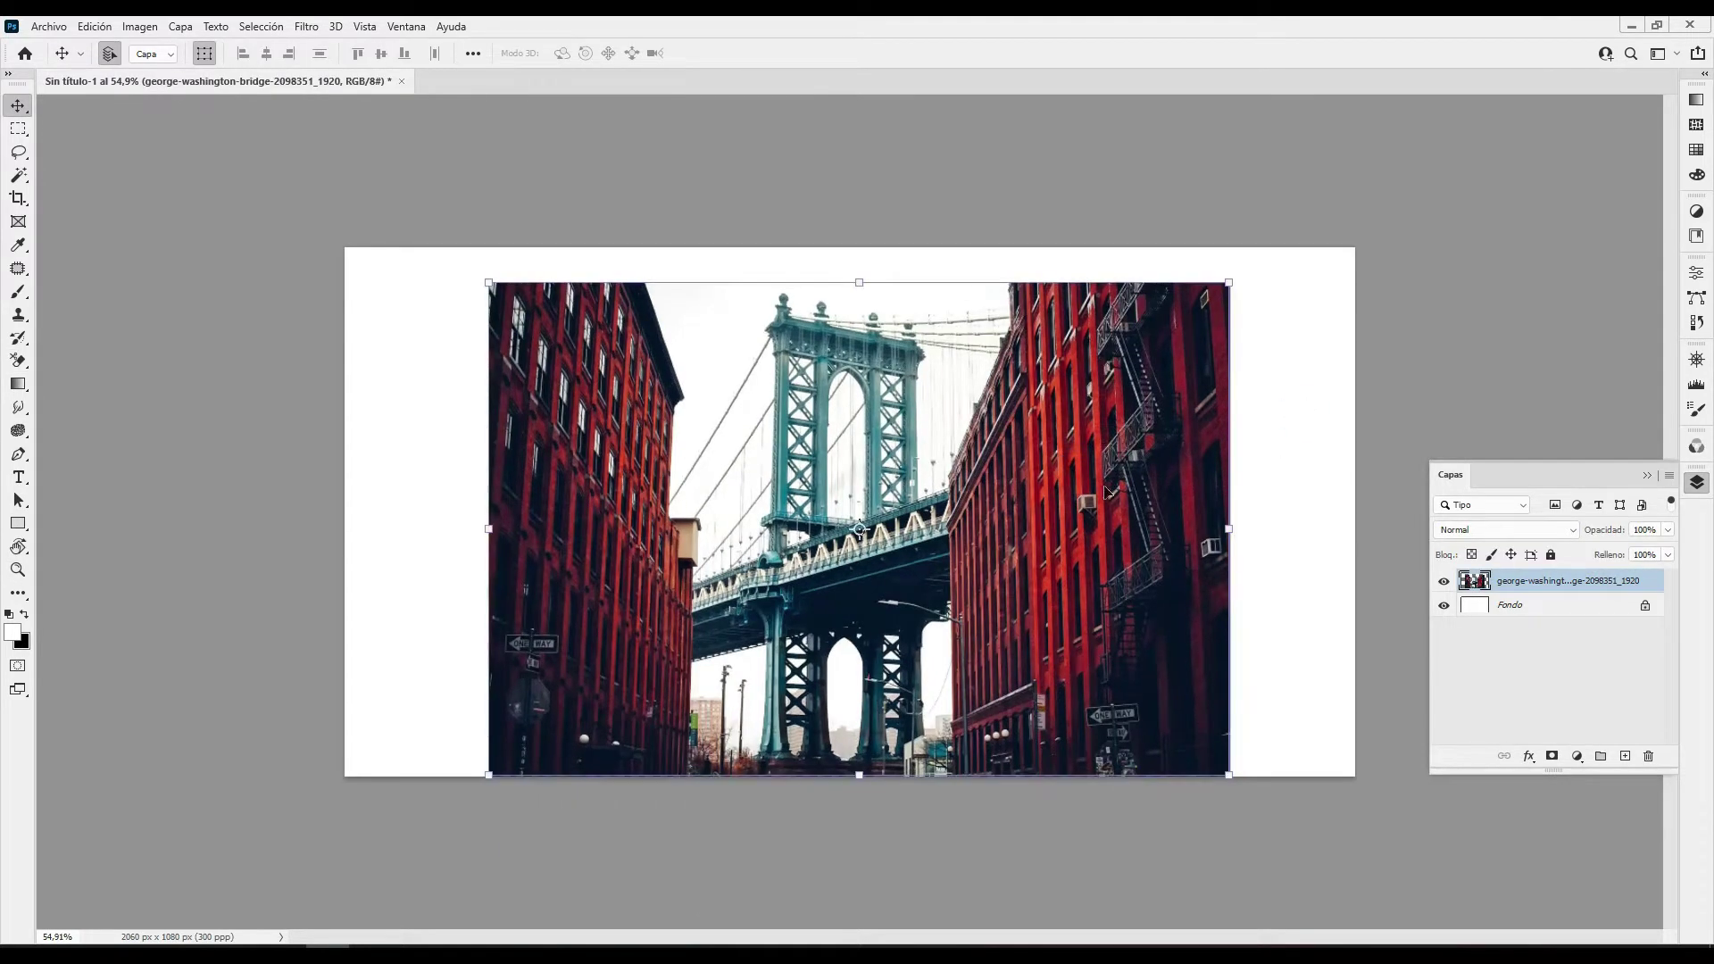
Quick Select the whole right brick building and the left building
{"action": "key", "text": "w"}
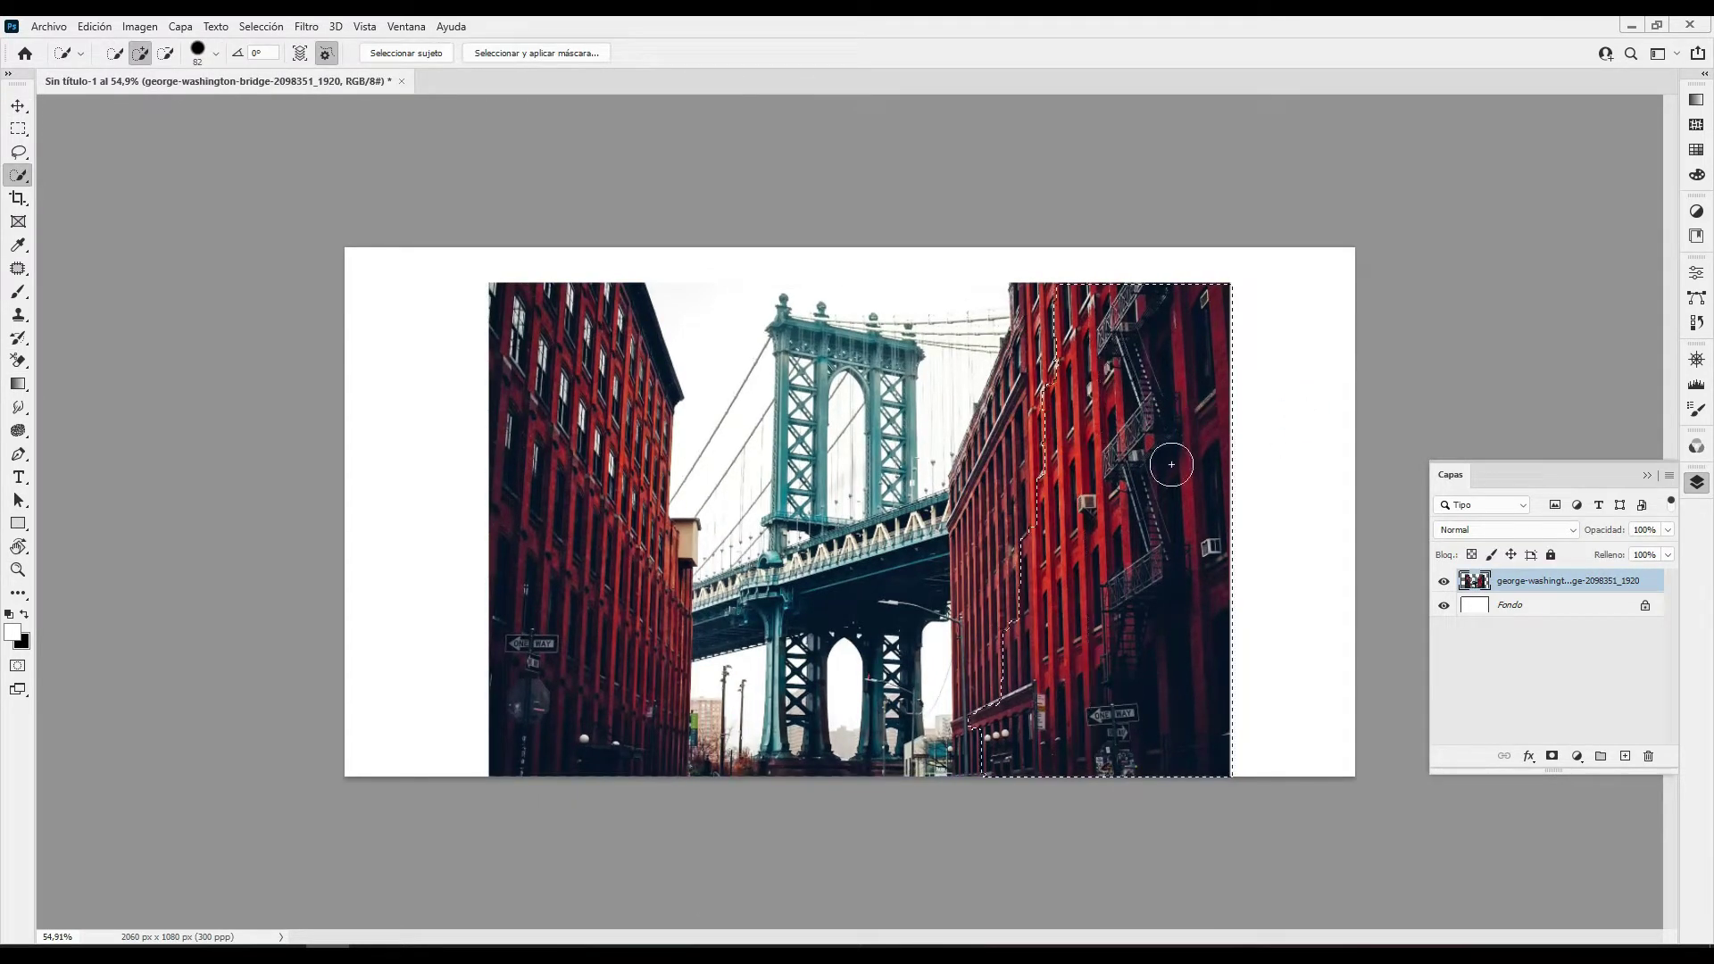
{"action": "left_click_drag", "start_coordinate": [982, 731], "coordinate": [973, 492]}
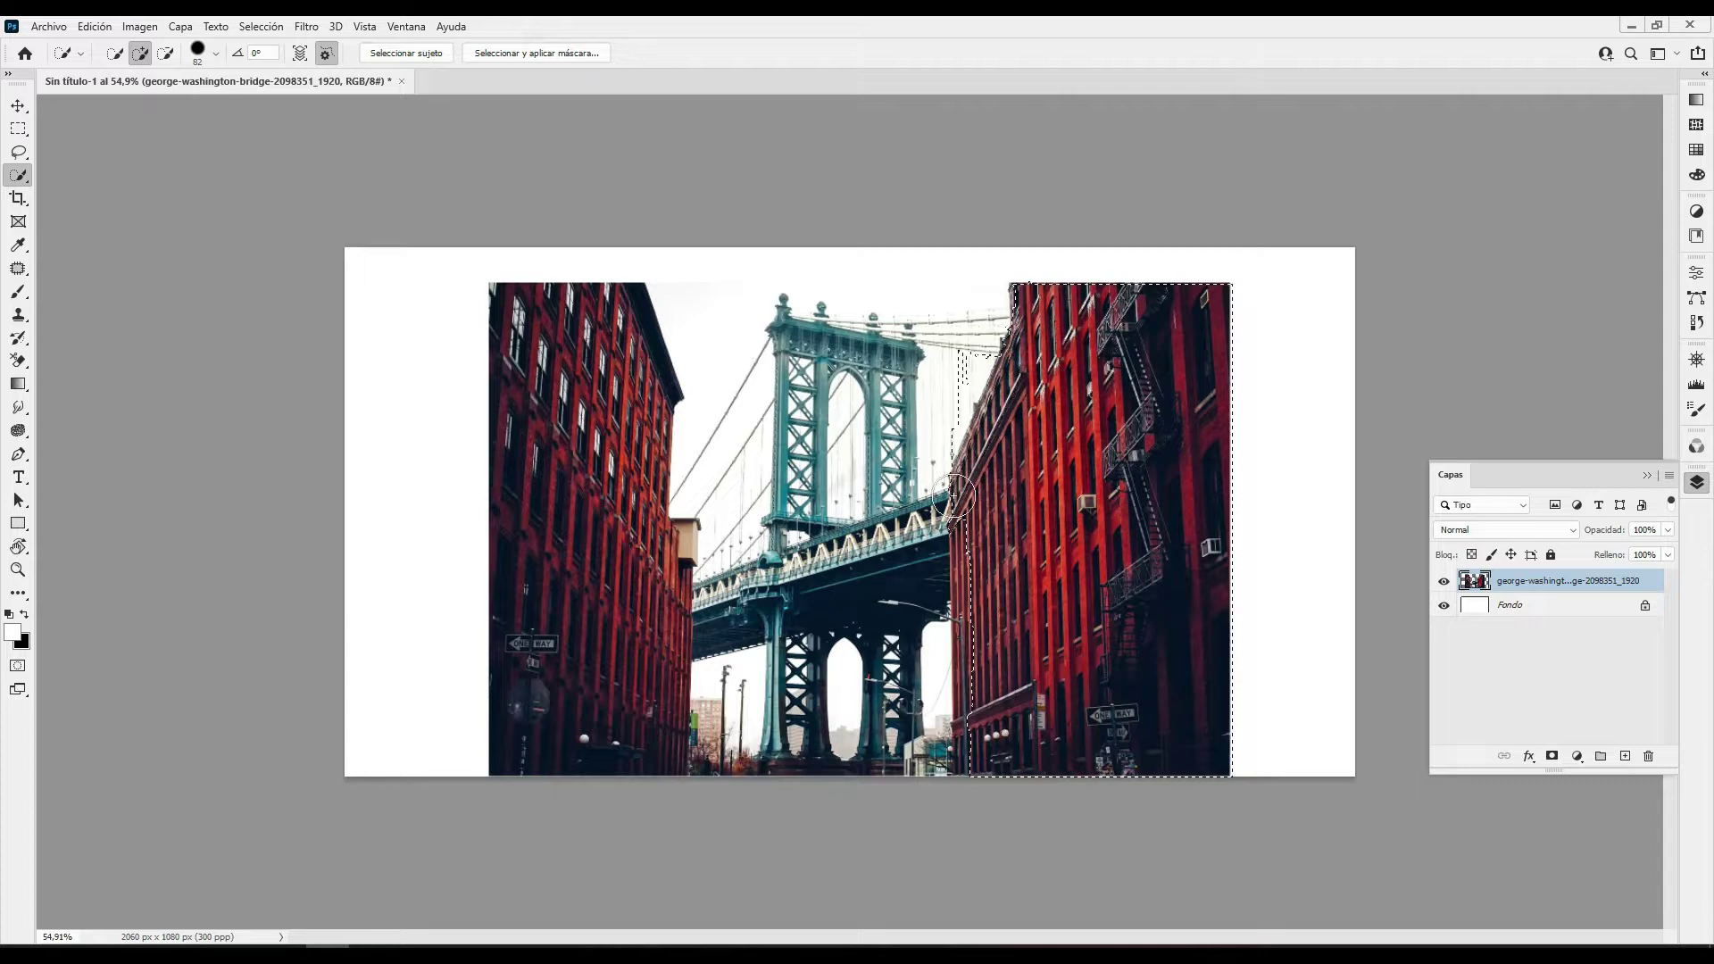
{"action": "key", "text": "ctrl+d"}
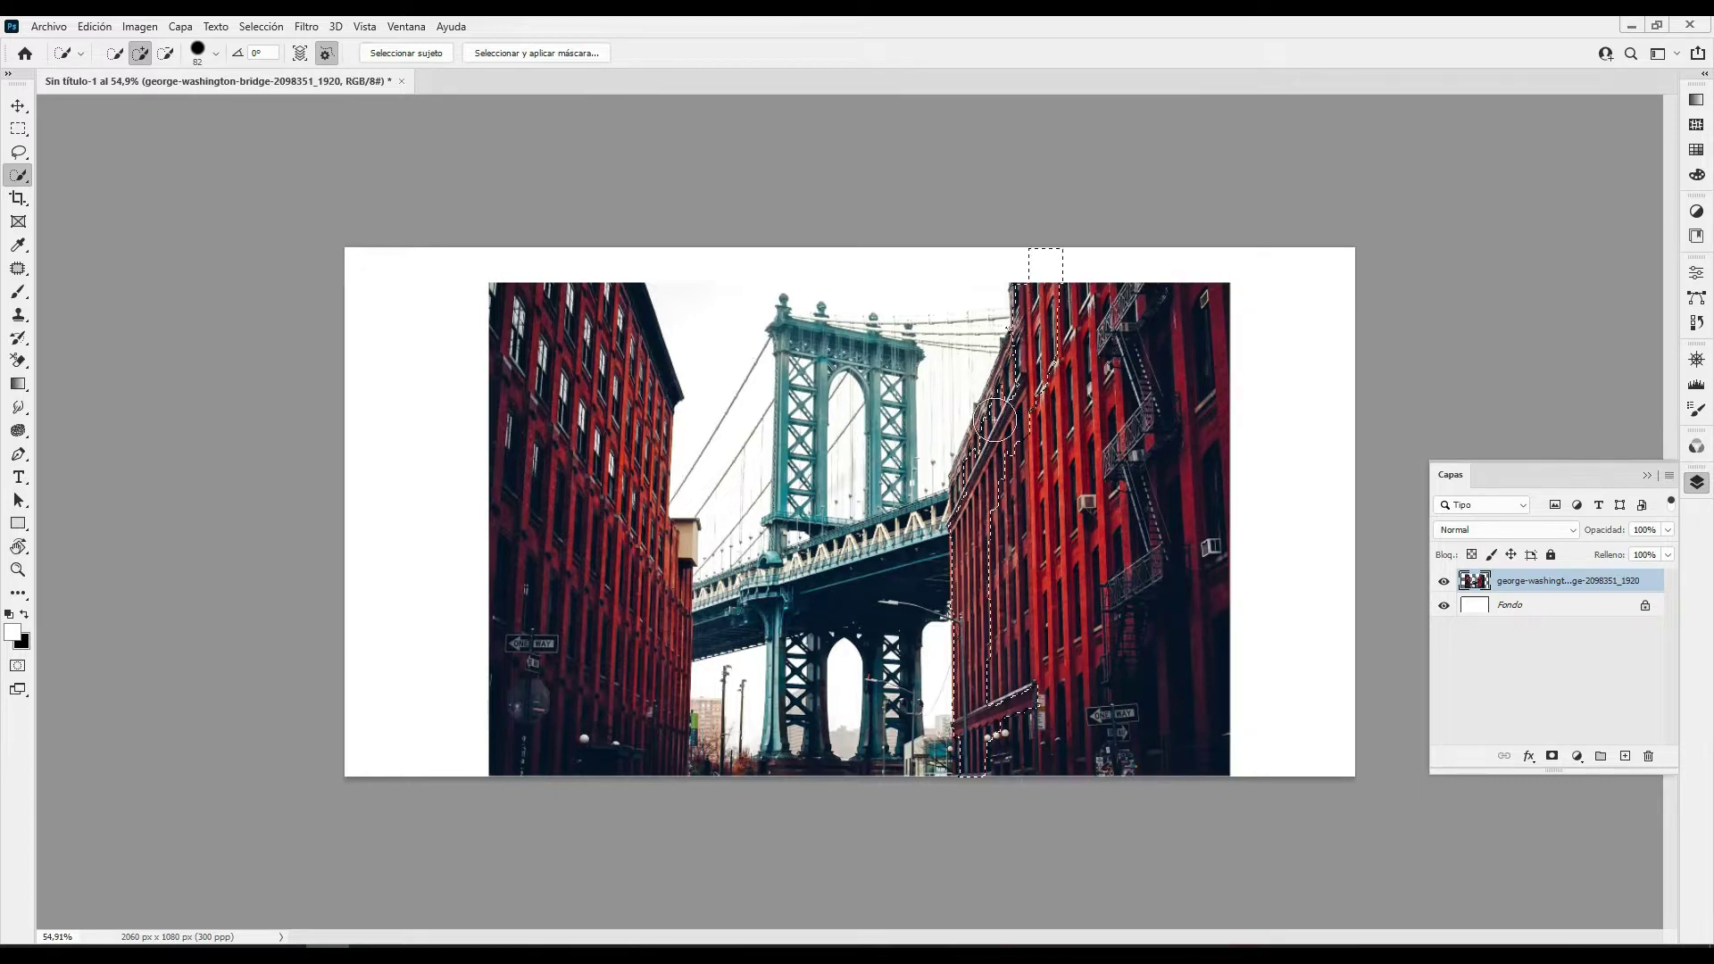
{"action": "left_click_drag", "start_coordinate": [1077, 676], "coordinate": [1088, 446]}
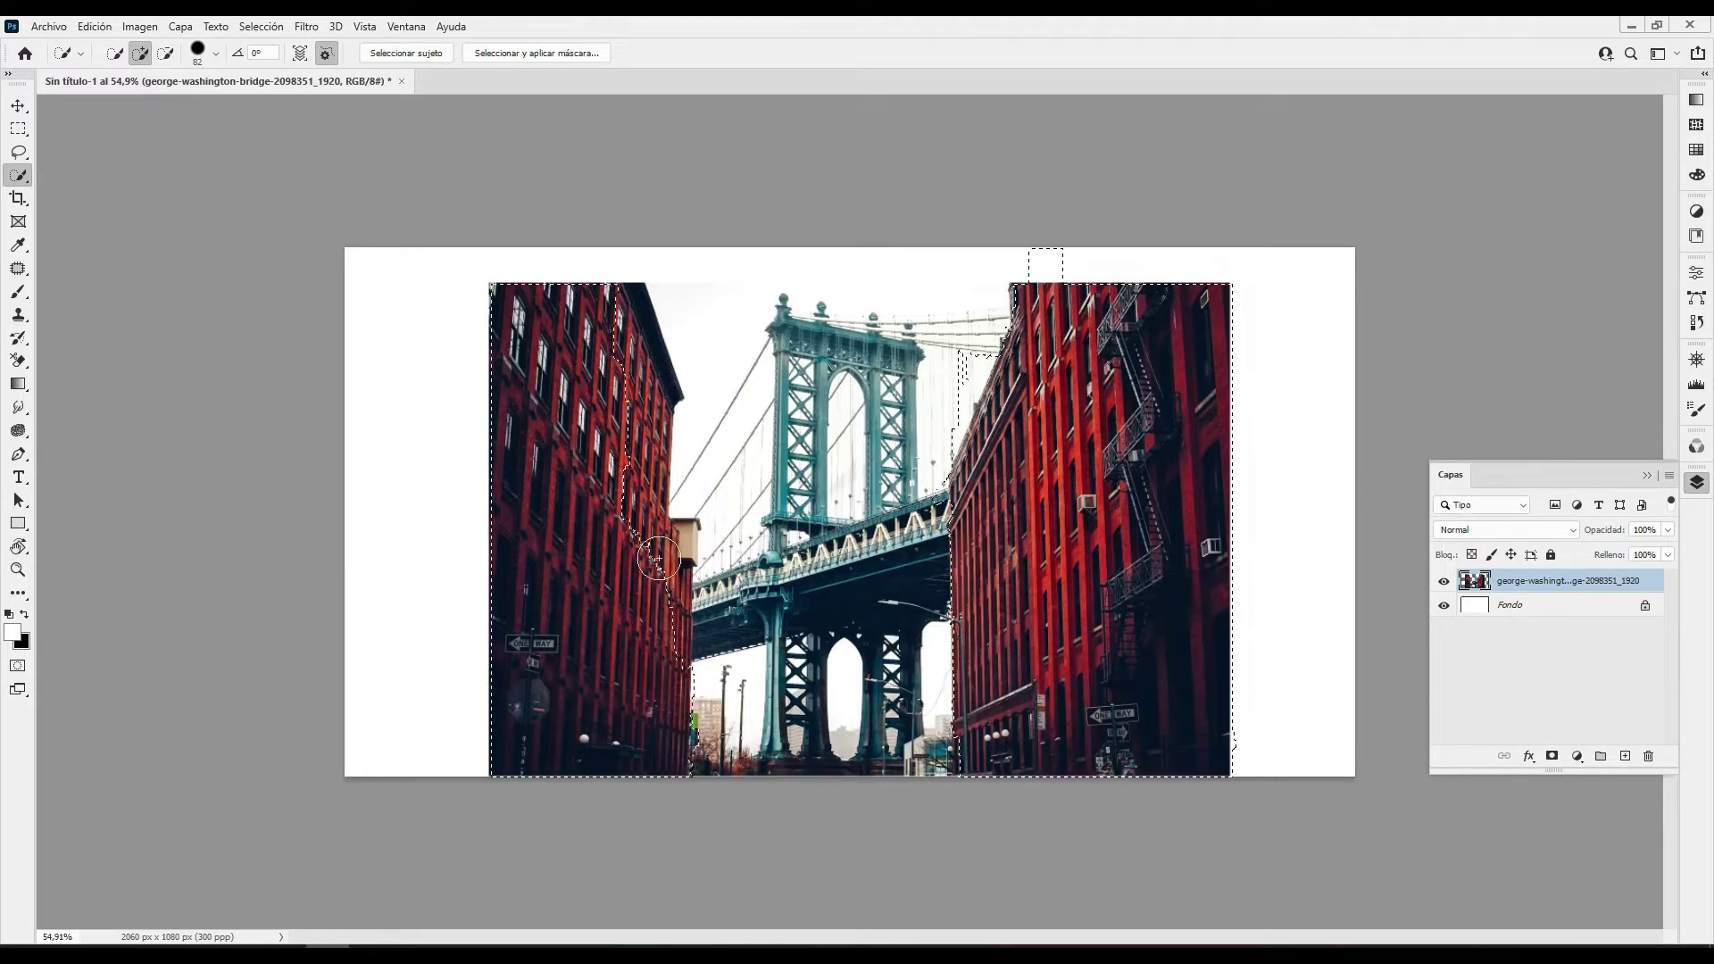
{"action": "left_click_drag", "start_coordinate": [641, 729], "coordinate": [631, 324]}
{"action": "scroll", "coordinate": [692, 763], "scroll_direction": "up", "scroll_amount": 5}
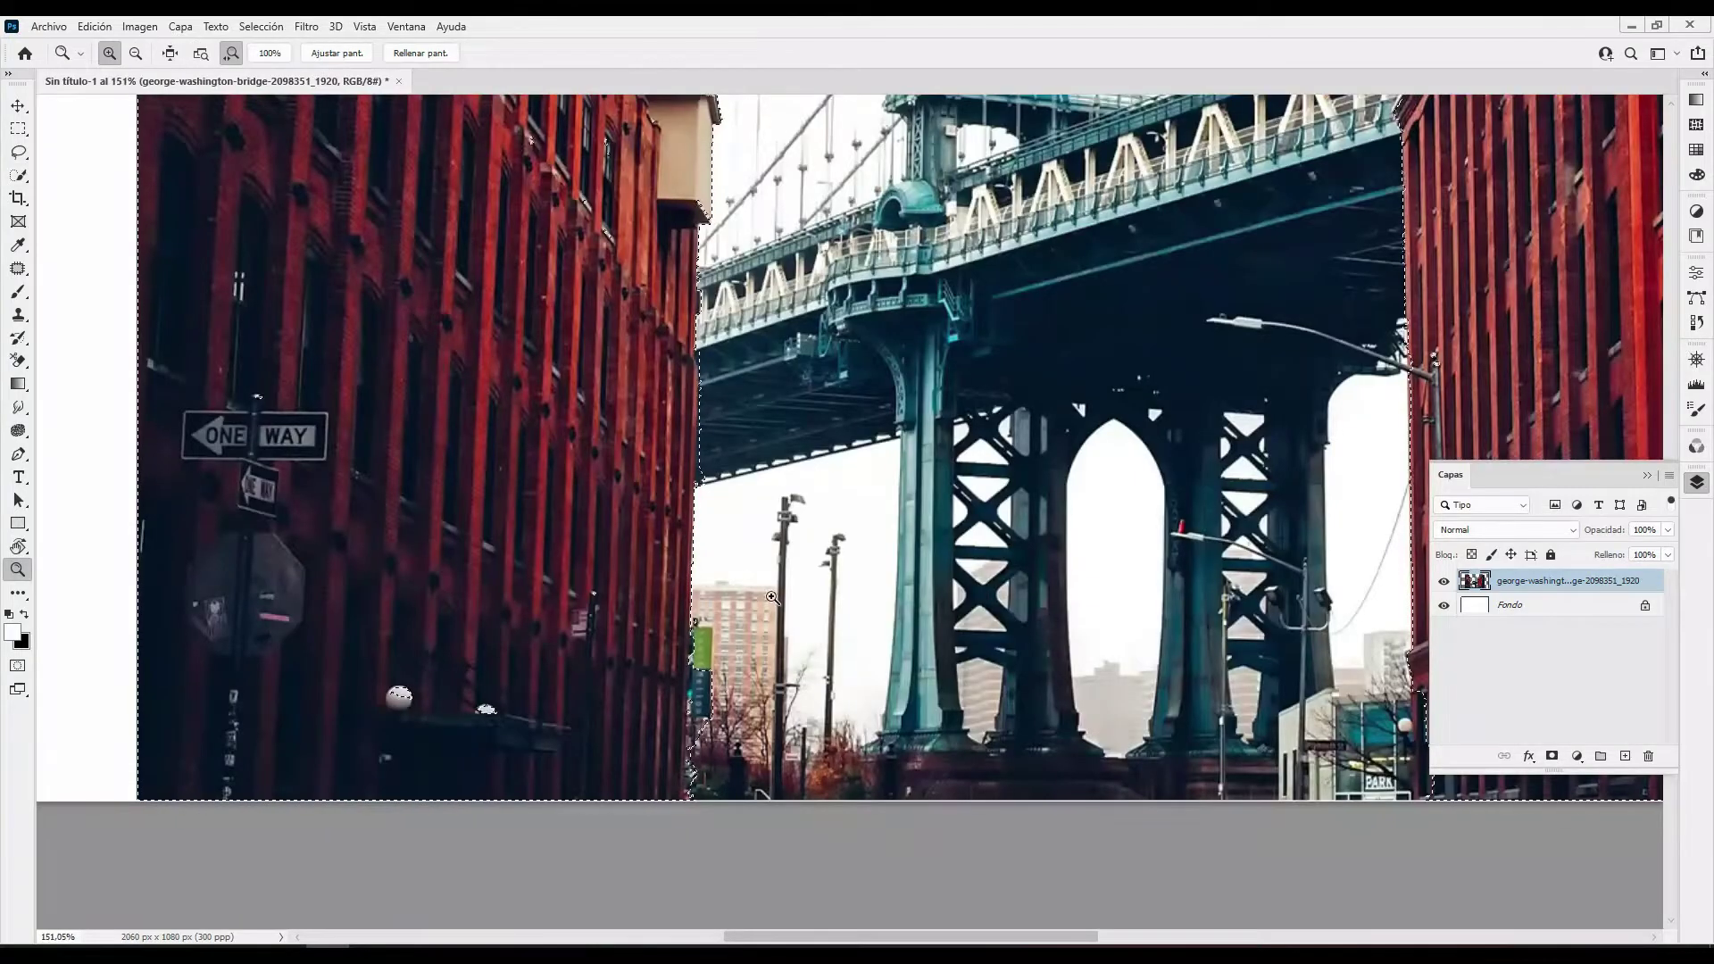
Refine the selection near the distant buildings and invert it onto the bridge
{"action": "key", "text": "e"}
{"action": "key", "text": "w"}
{"action": "left_click_drag", "start_coordinate": [826, 600], "coordinate": [714, 697]}
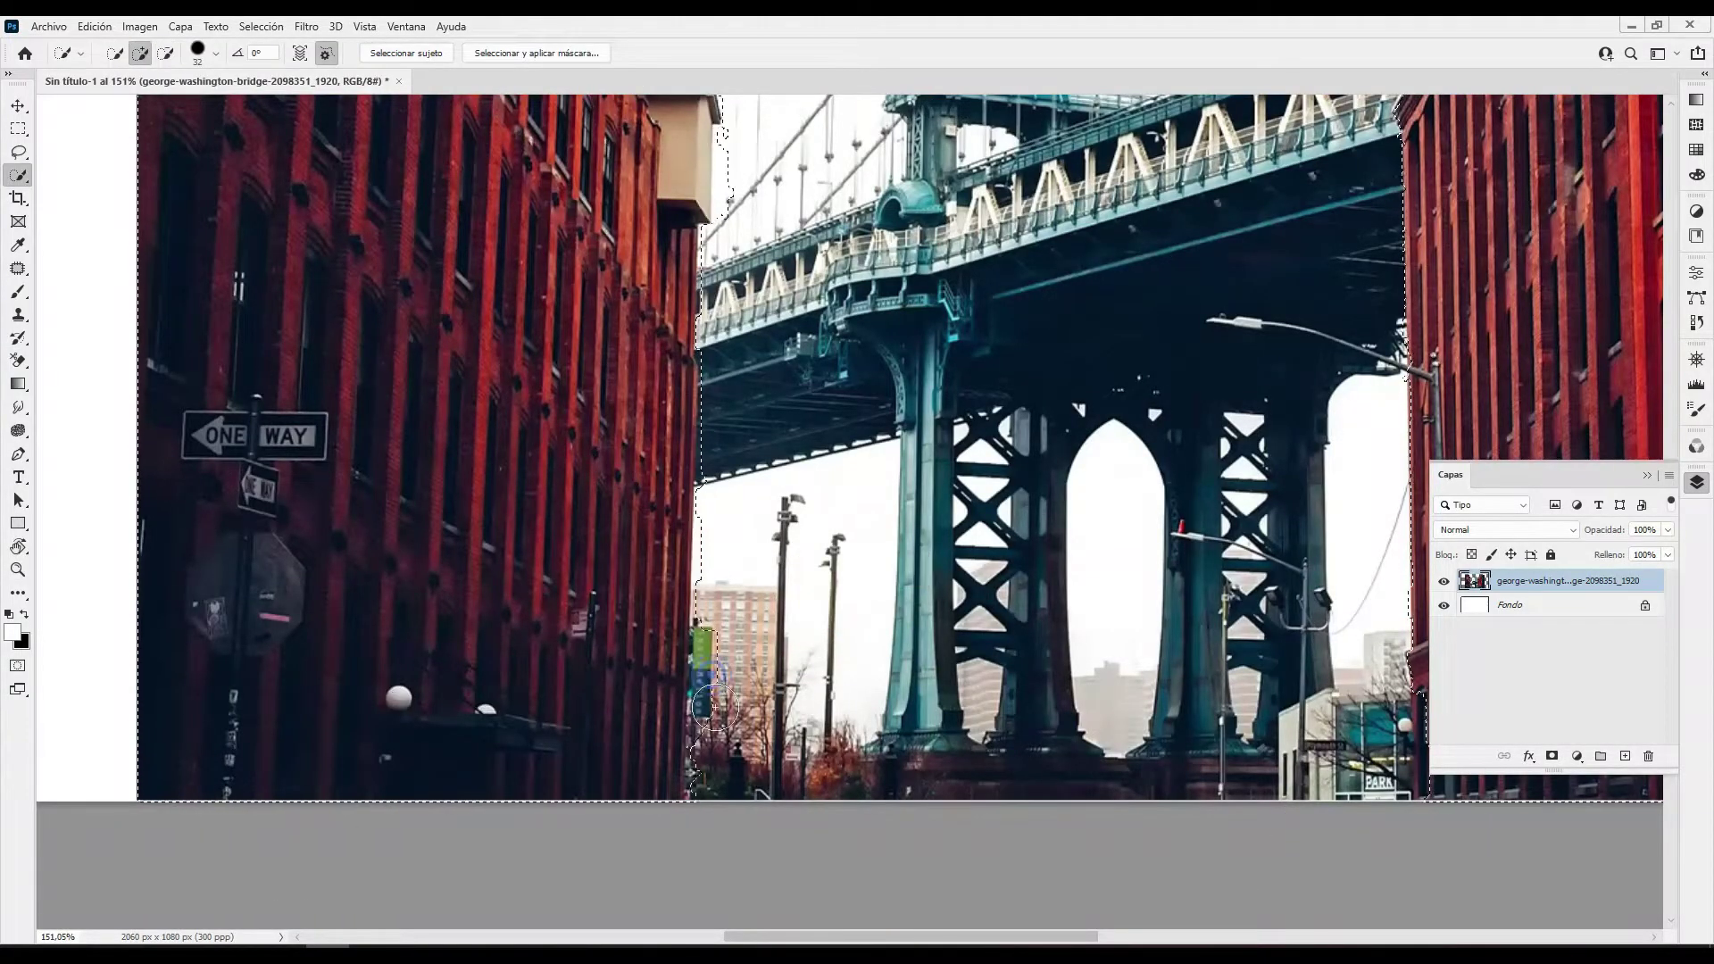
{"action": "left_click_drag", "start_coordinate": [717, 568], "coordinate": [719, 741]}
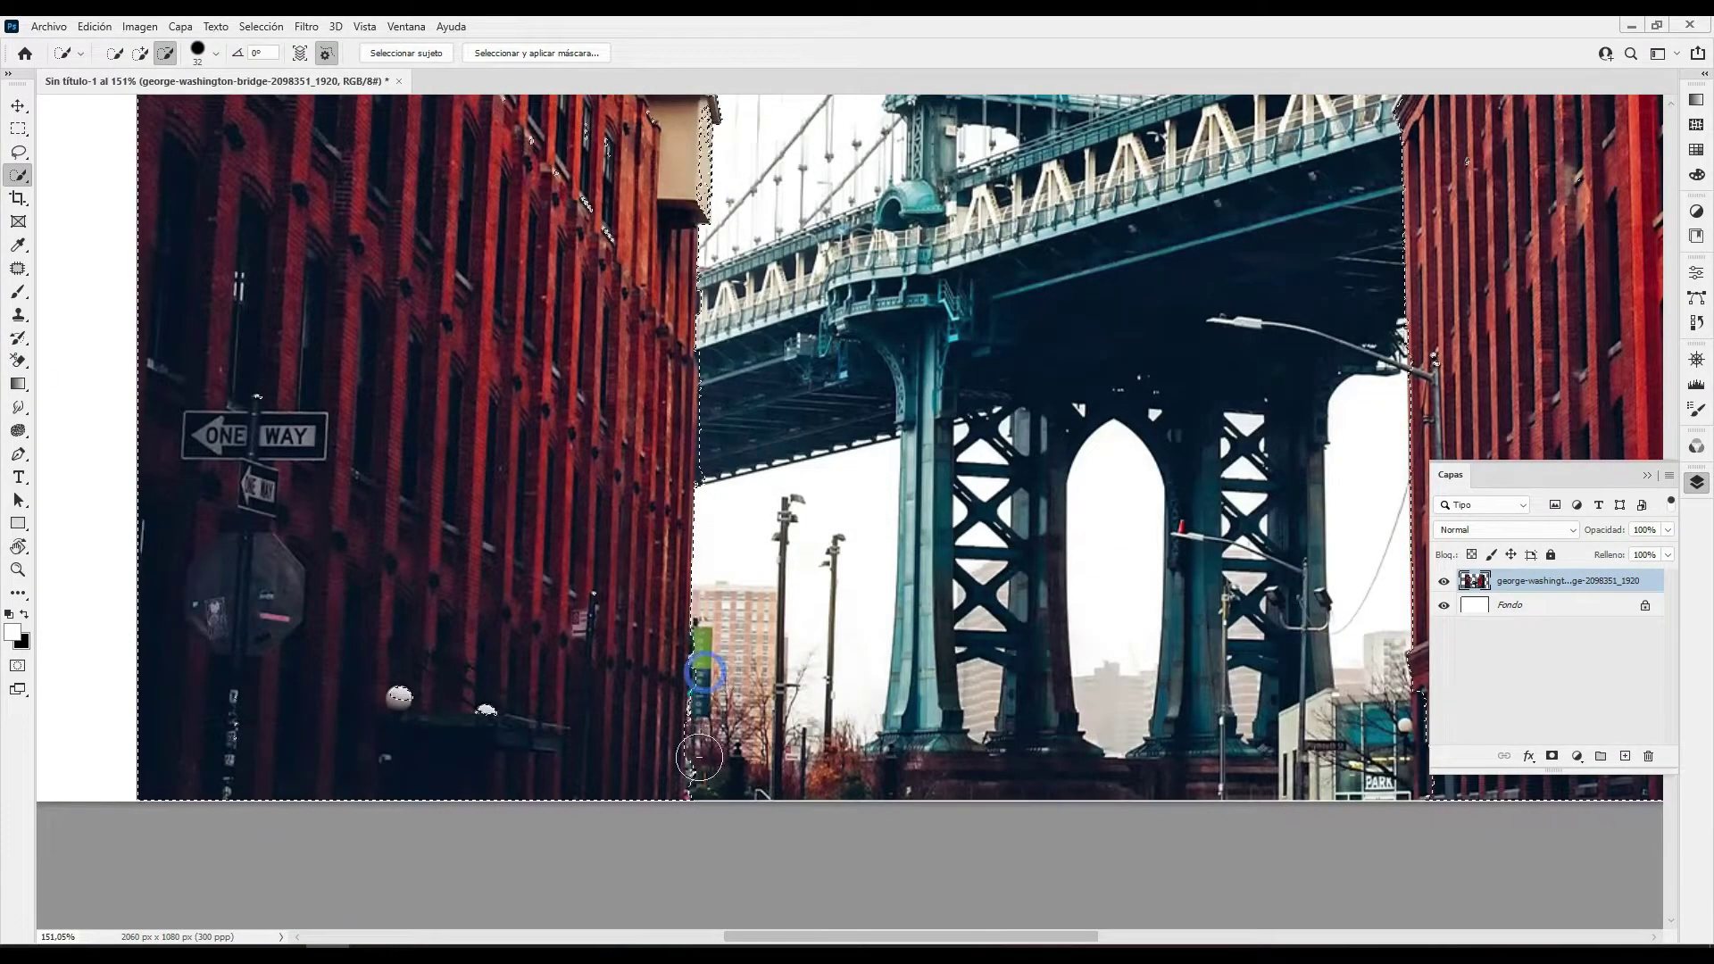
{"action": "key", "text": "Delete"}
{"action": "key", "text": "ctrl+z"}
Add a layer mask showing only the bridge and pick a soft brush
{"action": "left_click", "coordinate": [1552, 756]}
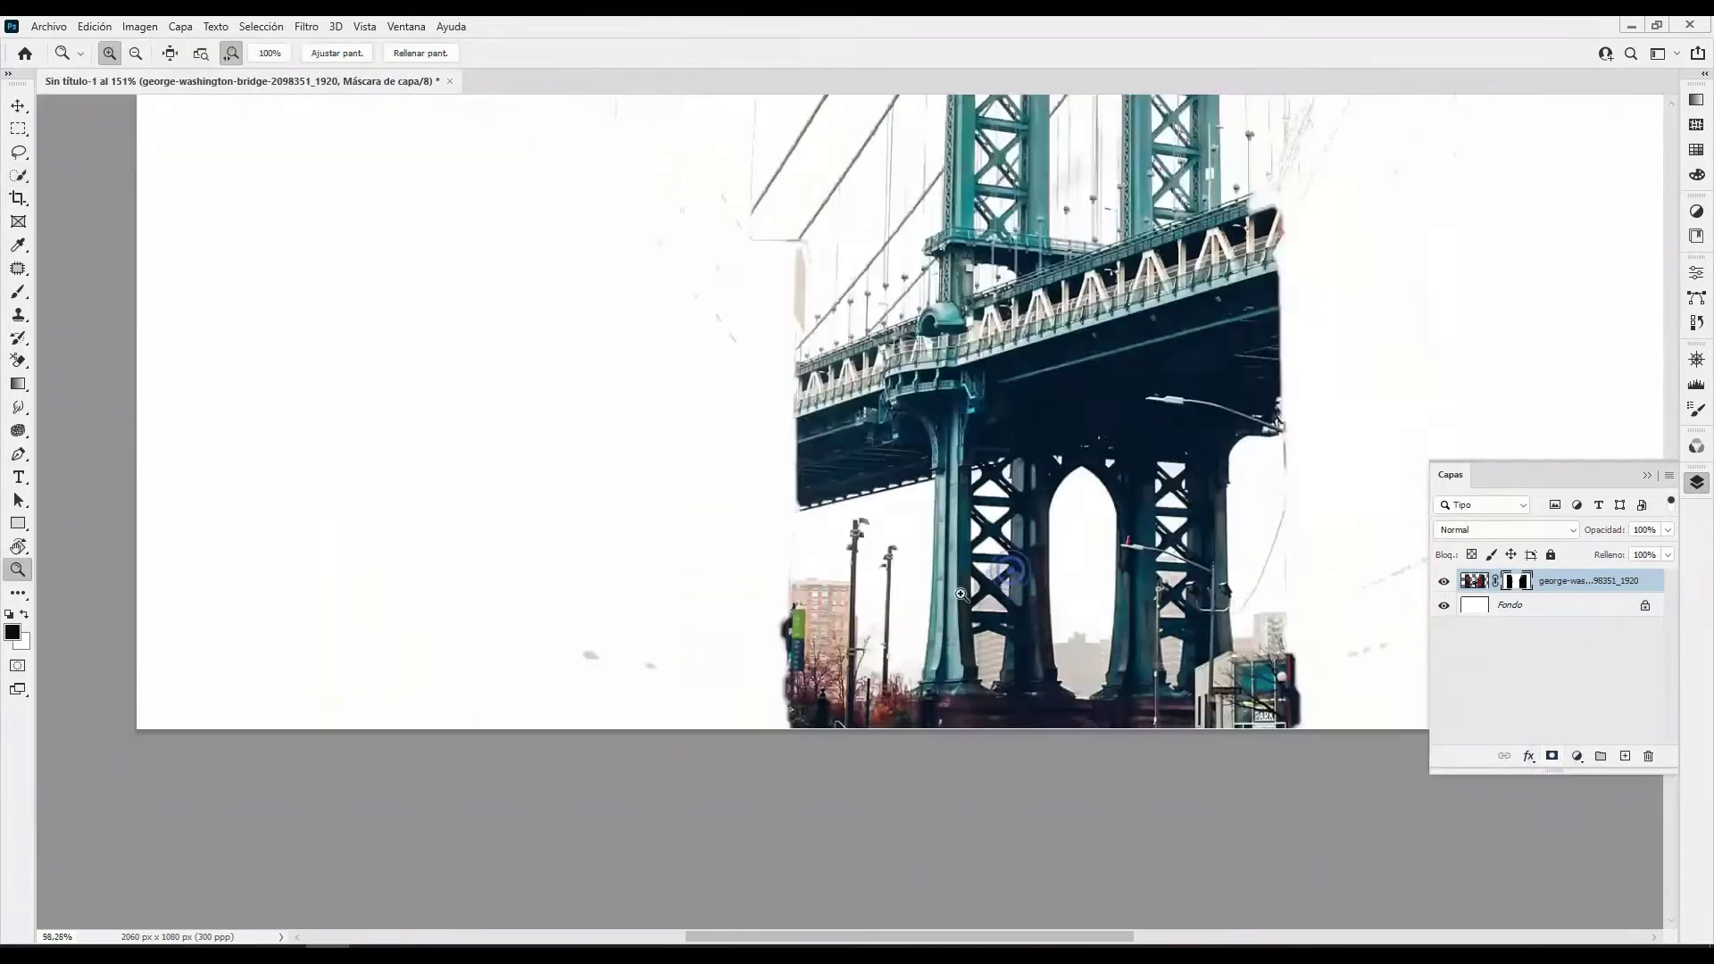
{"action": "key", "text": "b"}
{"action": "right_click", "coordinate": [1181, 522]}
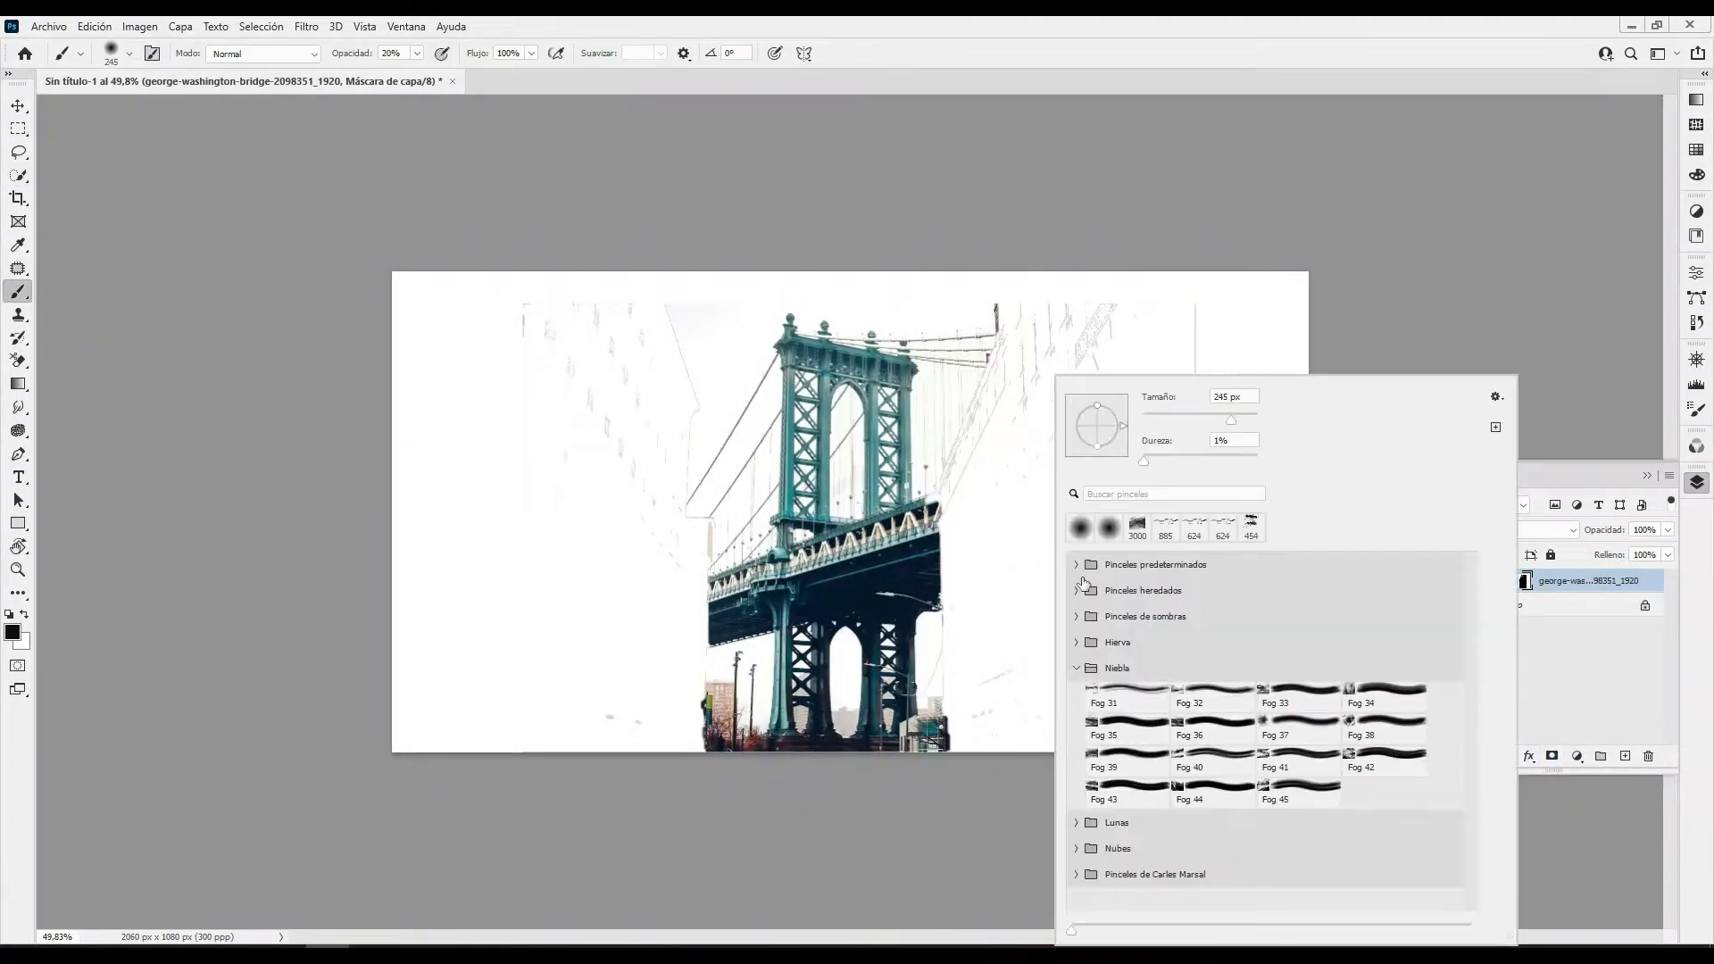
{"action": "left_click", "coordinate": [1074, 564]}
{"action": "left_click", "coordinate": [1160, 357]}
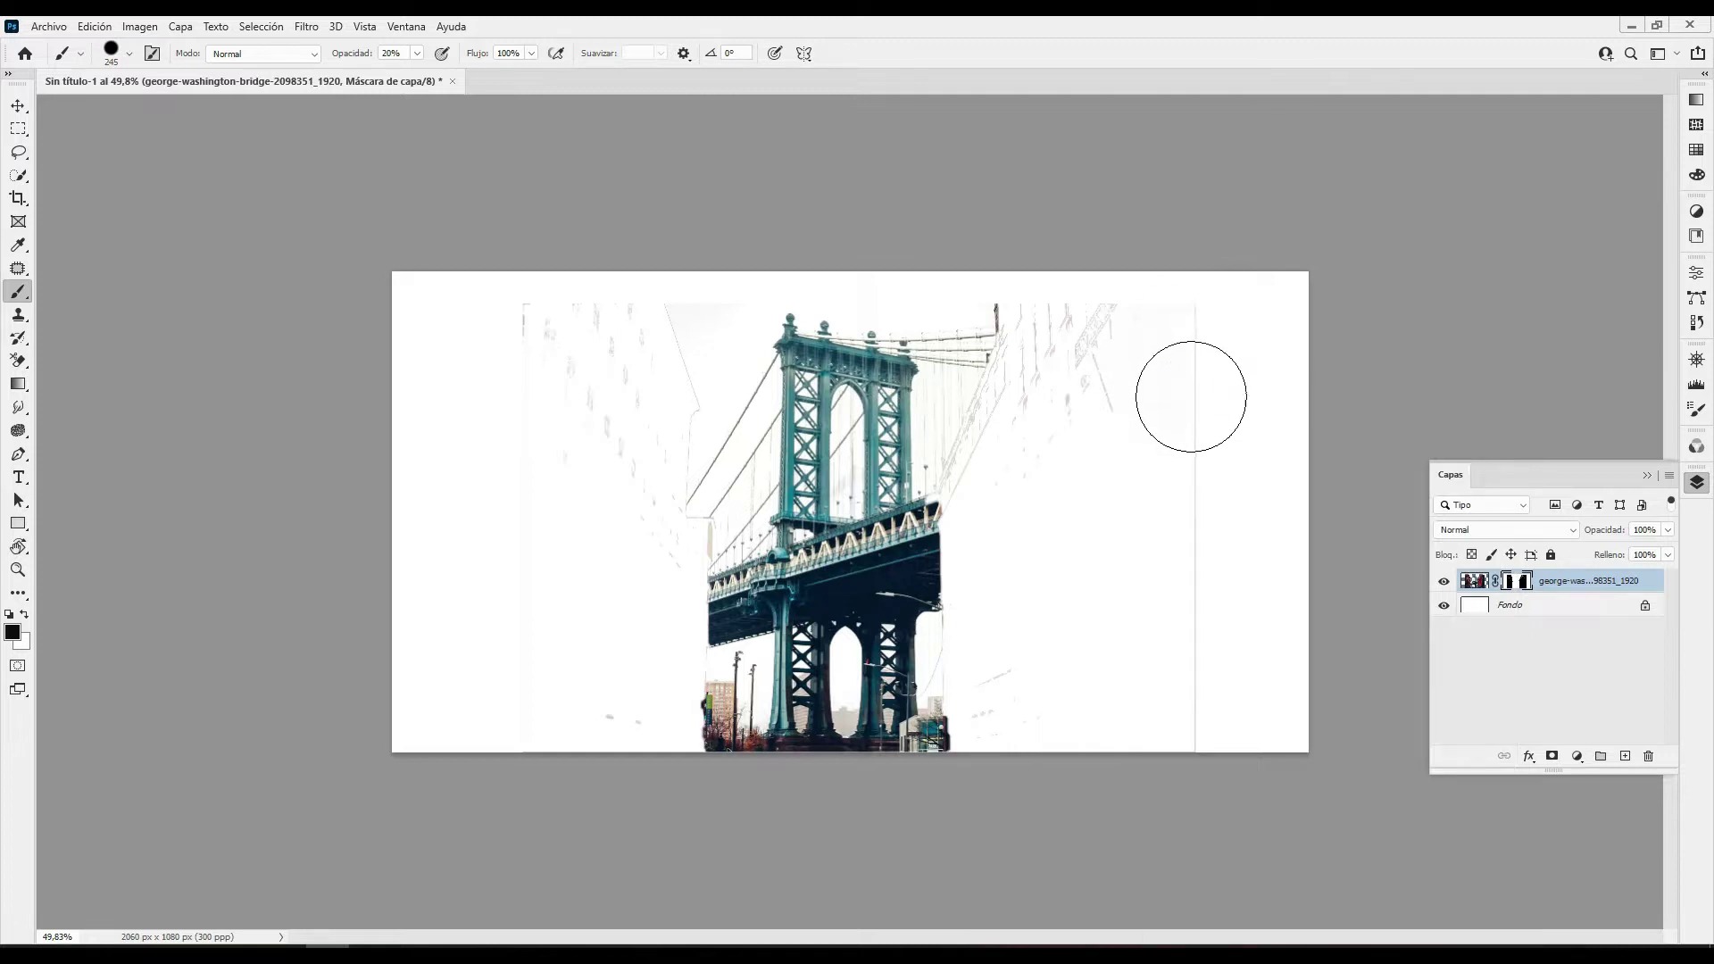
Paint out leftover building traces at 100% opacity, toggling the white background to check
{"action": "left_click_drag", "start_coordinate": [1190, 396], "coordinate": [1193, 730]}
{"action": "key", "text": "0"}
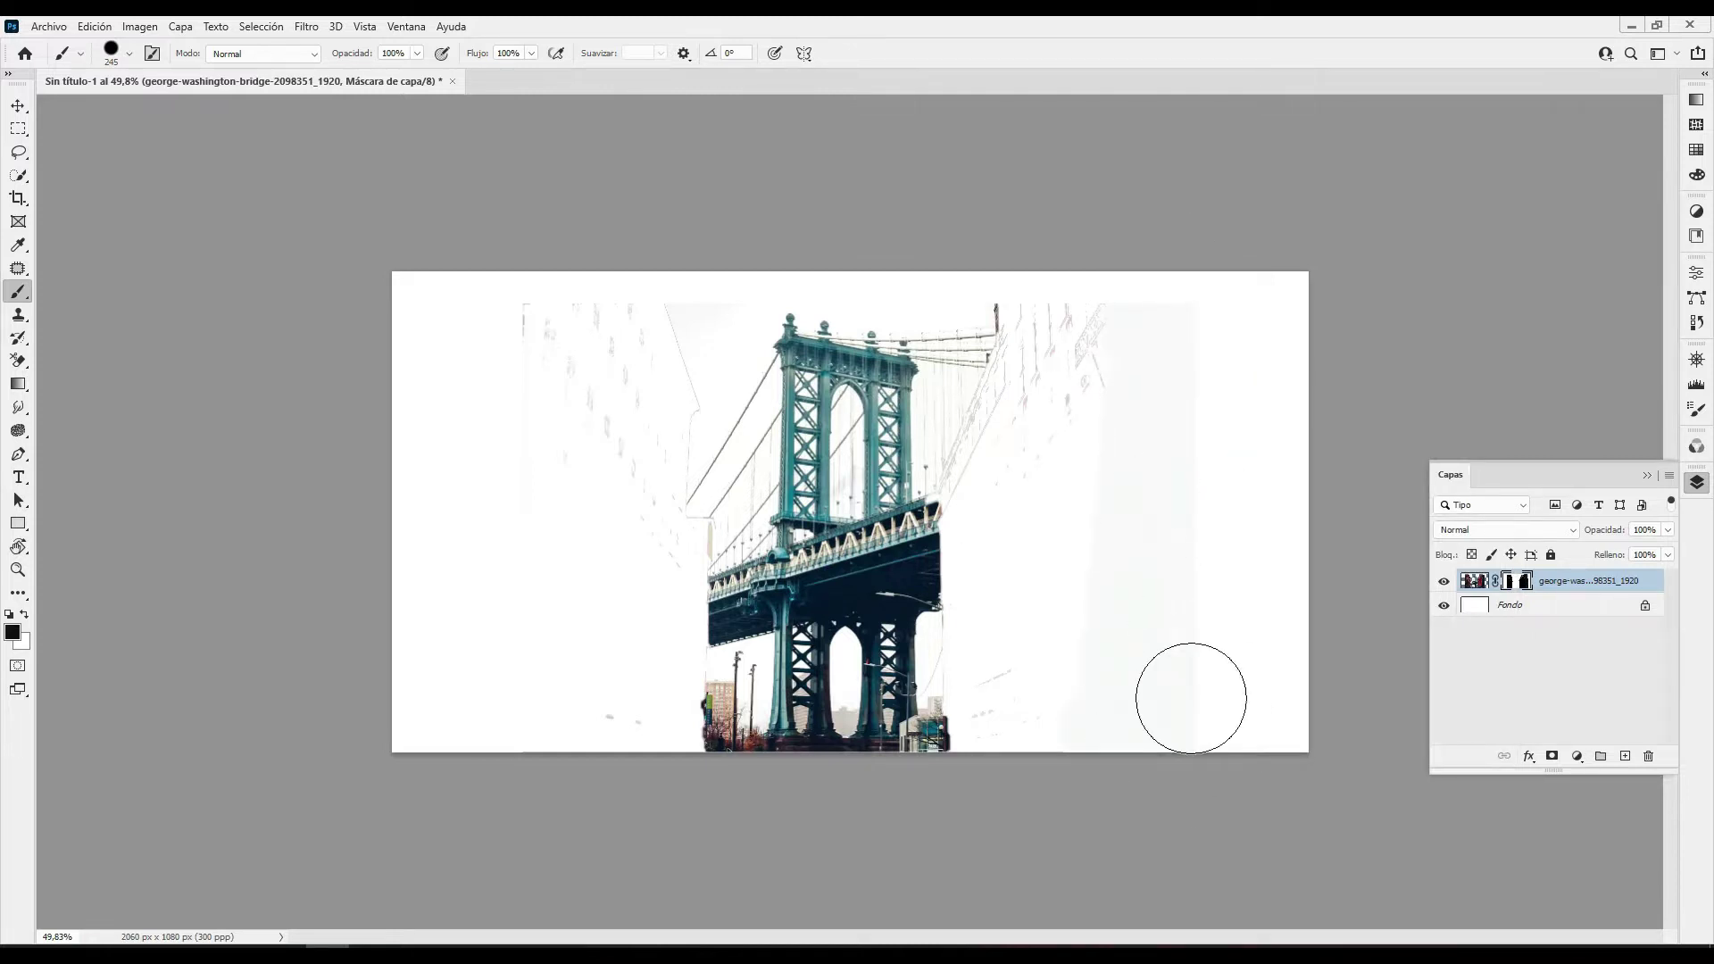
{"action": "left_click_drag", "start_coordinate": [1083, 379], "coordinate": [1045, 378]}
{"action": "left_click_drag", "start_coordinate": [1027, 321], "coordinate": [971, 467]}
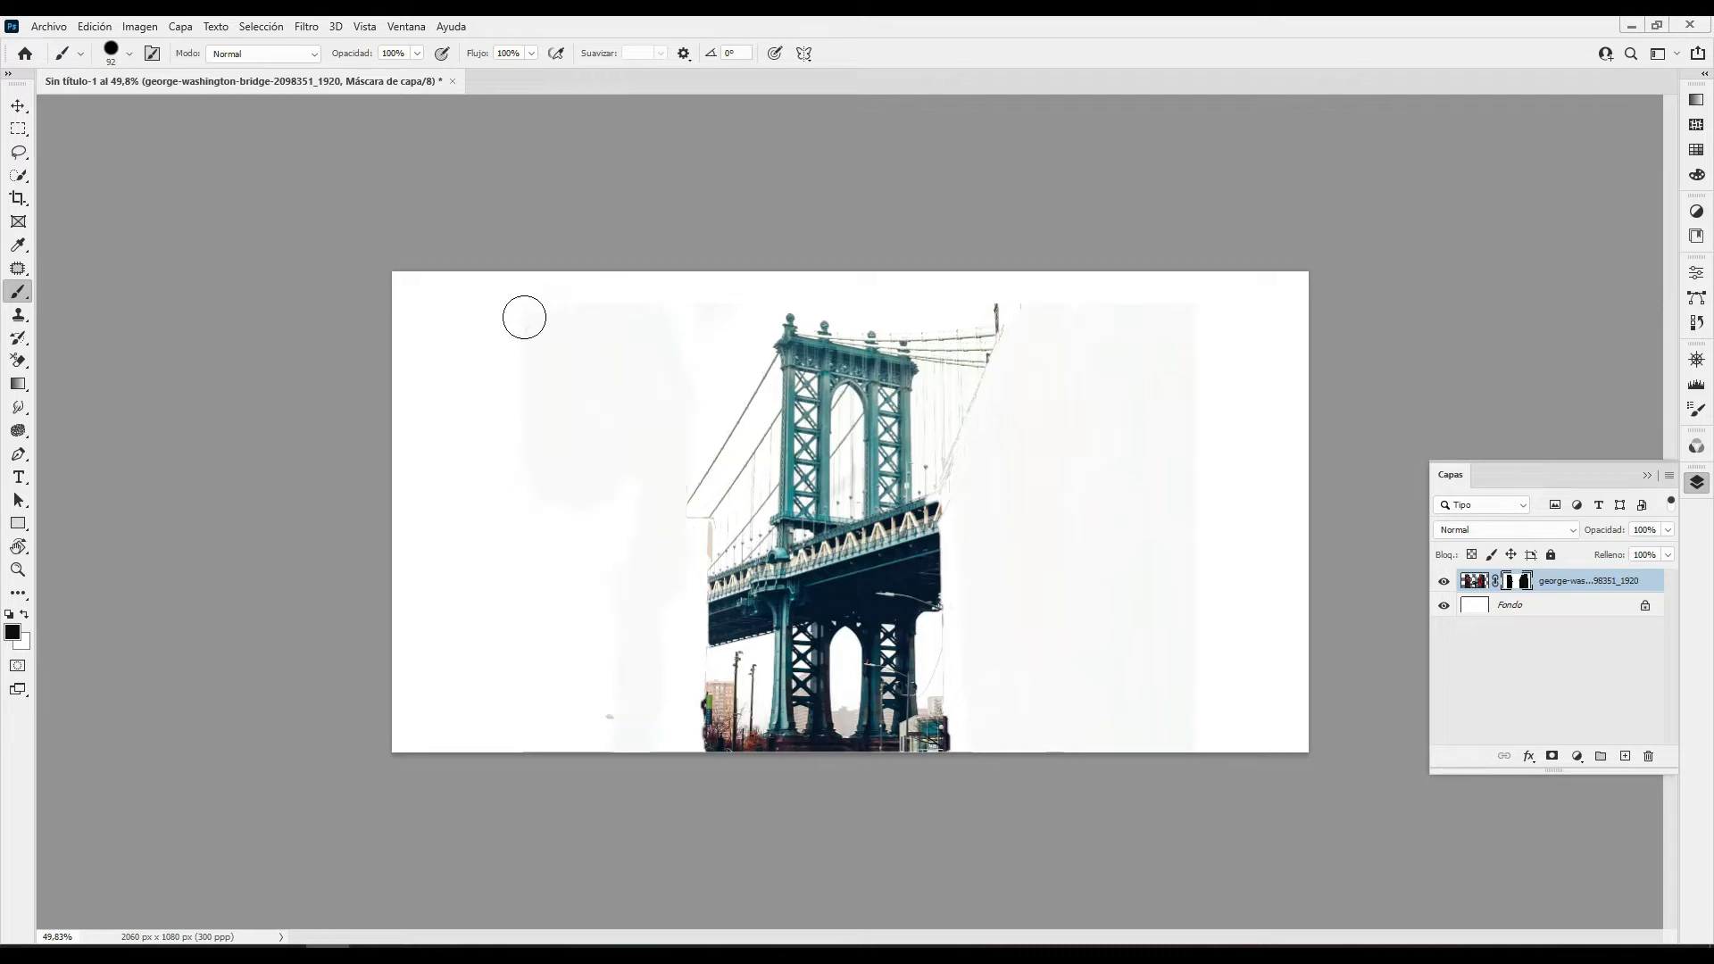
{"action": "left_click", "coordinate": [1443, 605]}
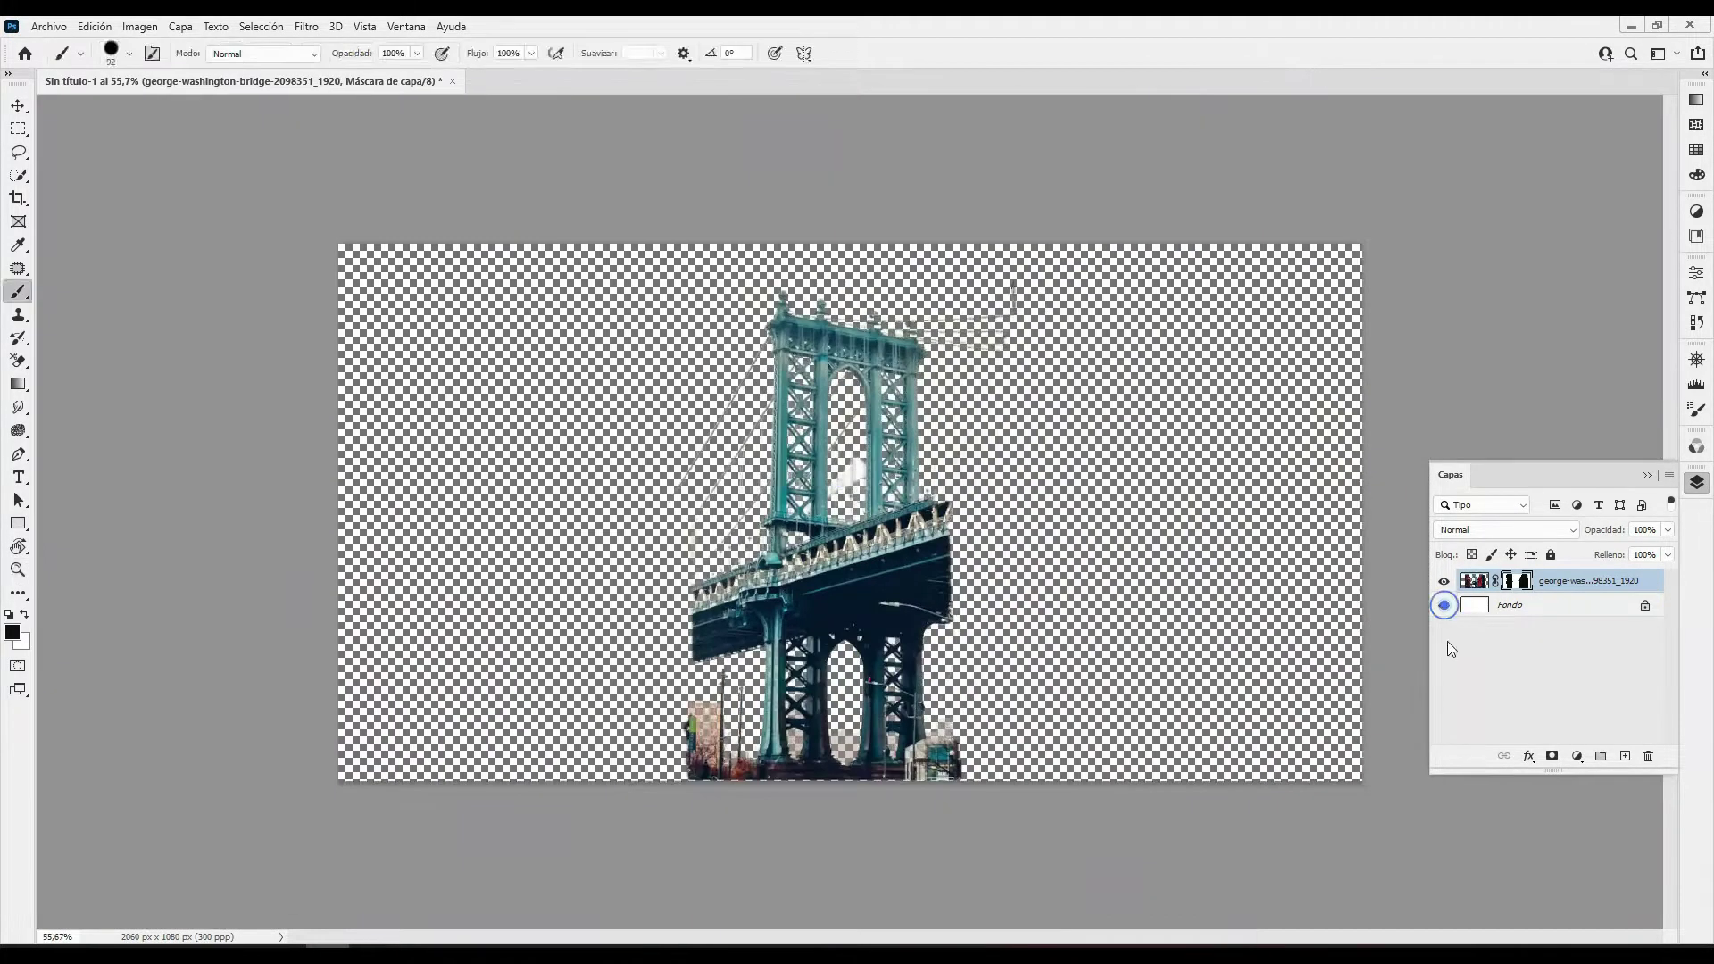
{"action": "left_click", "coordinate": [1443, 605]}
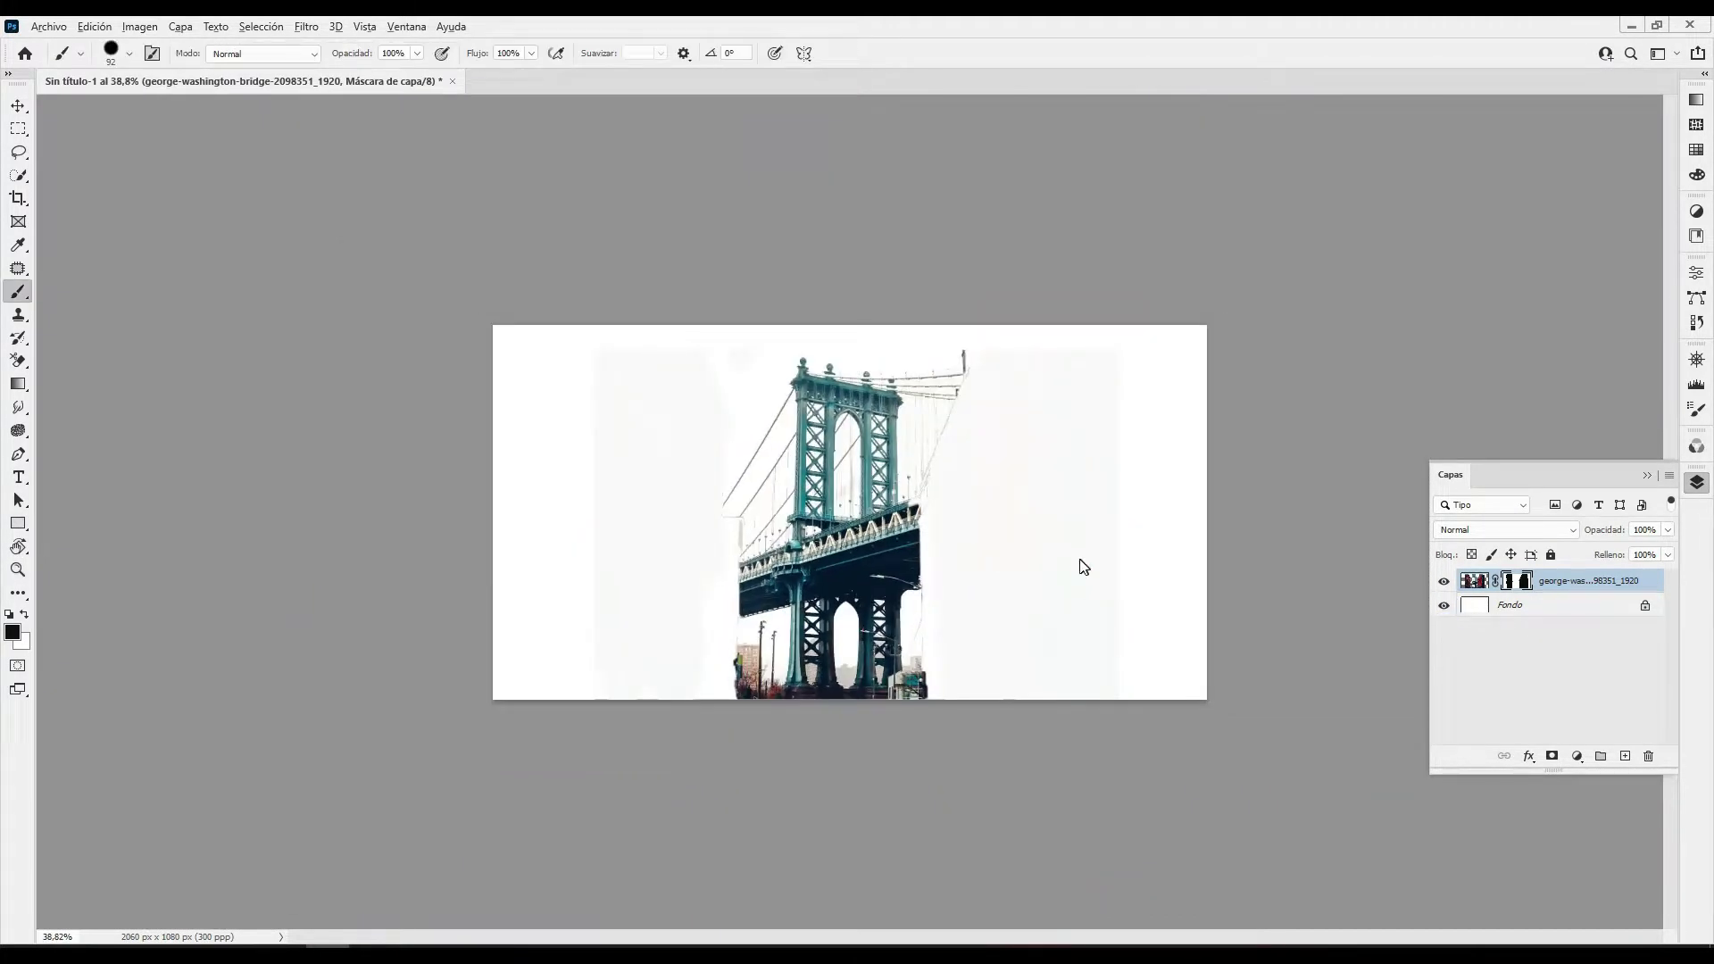
Place the munich street image, scale it to fill the canvas, and move it below the bridge
{"action": "key", "text": "alt+f"}
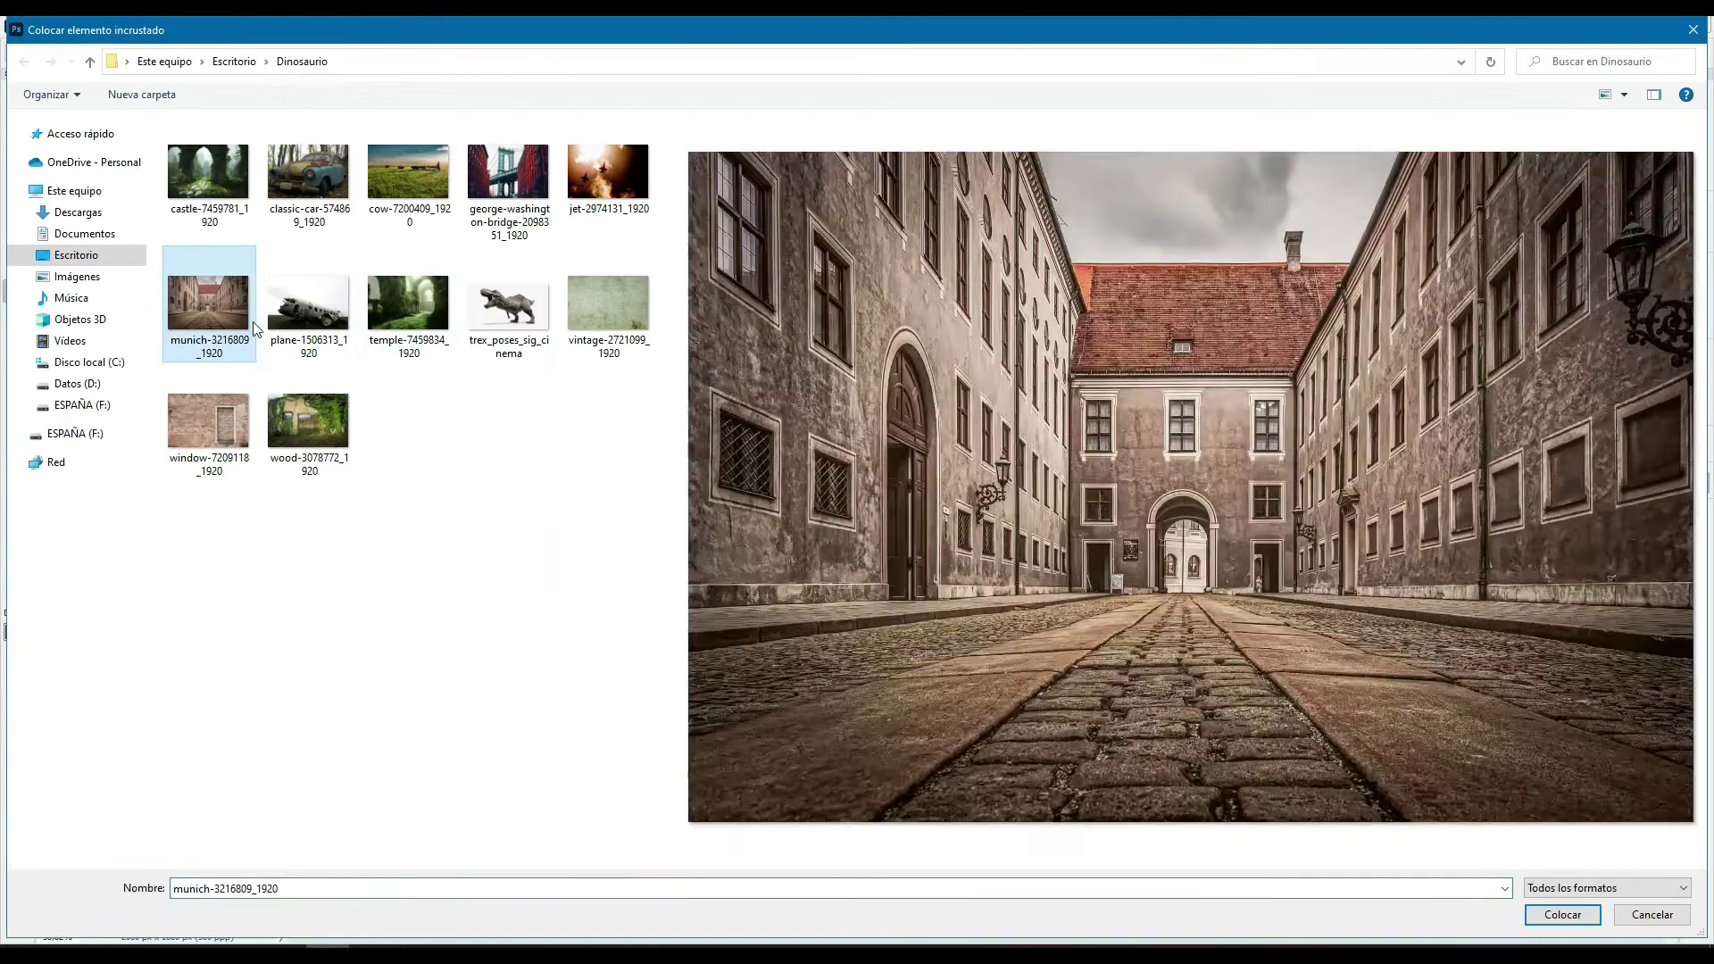
{"action": "double_click", "coordinate": [208, 304]}
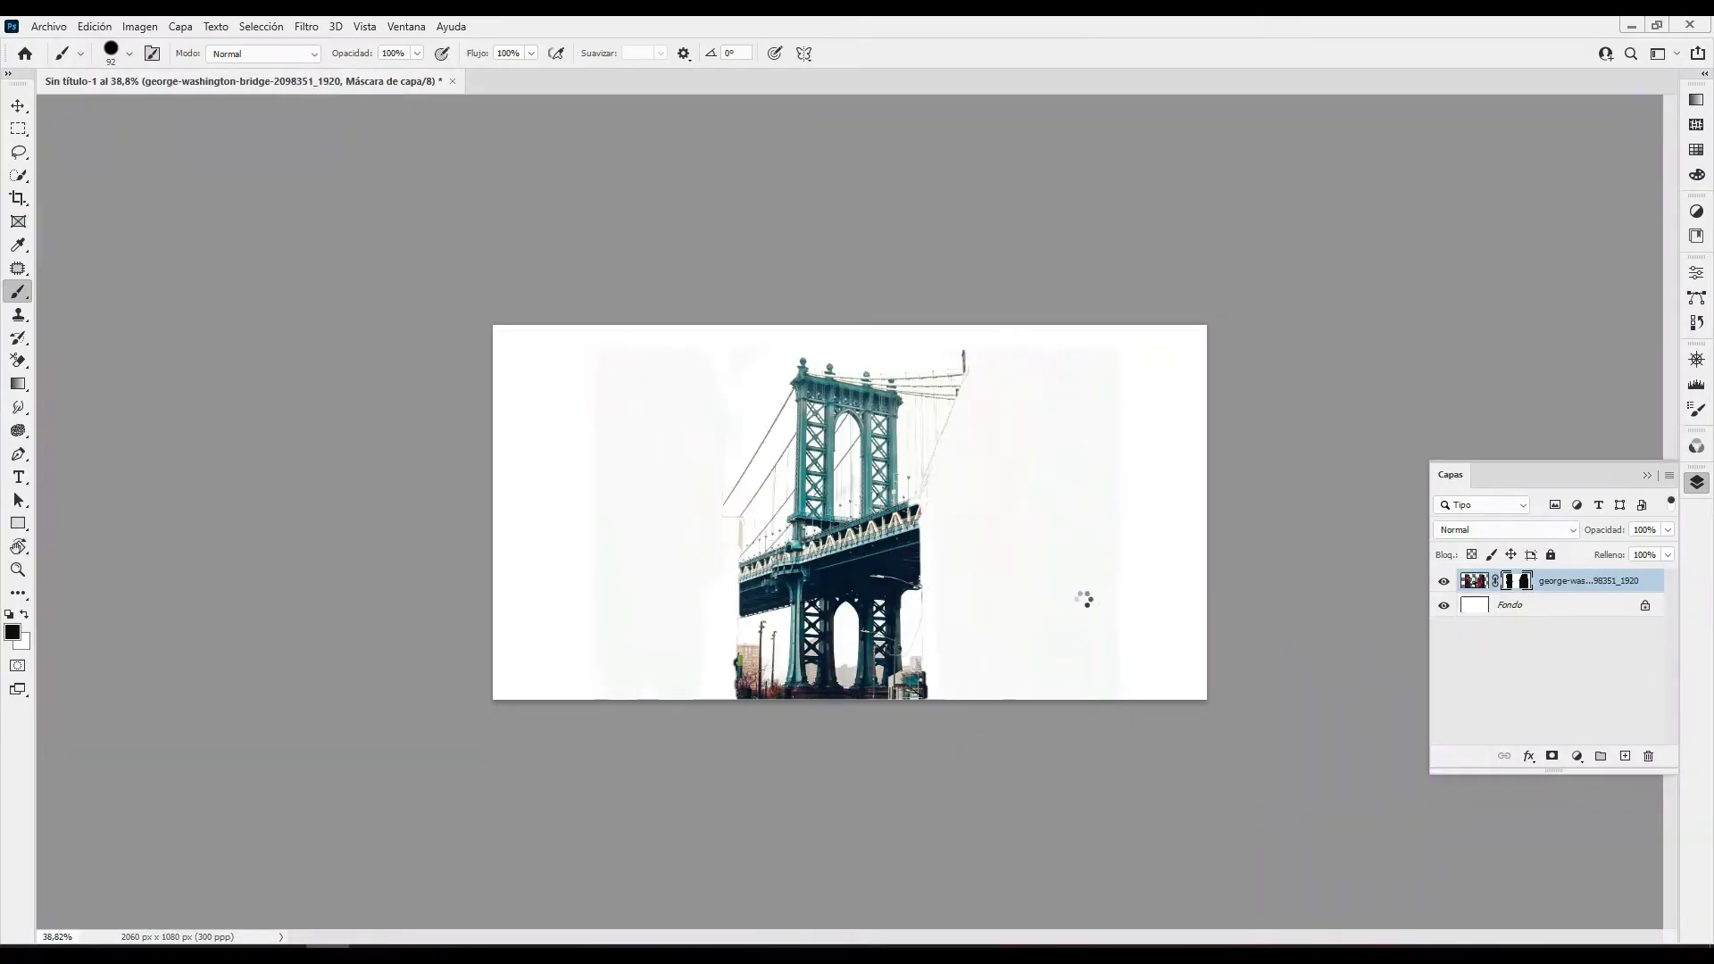
{"action": "left_click_drag", "start_coordinate": [1081, 568], "coordinate": [1192, 571]}
{"action": "key", "text": "ctrl+t"}
{"action": "left_click_drag", "start_coordinate": [650, 511], "coordinate": [497, 511]}
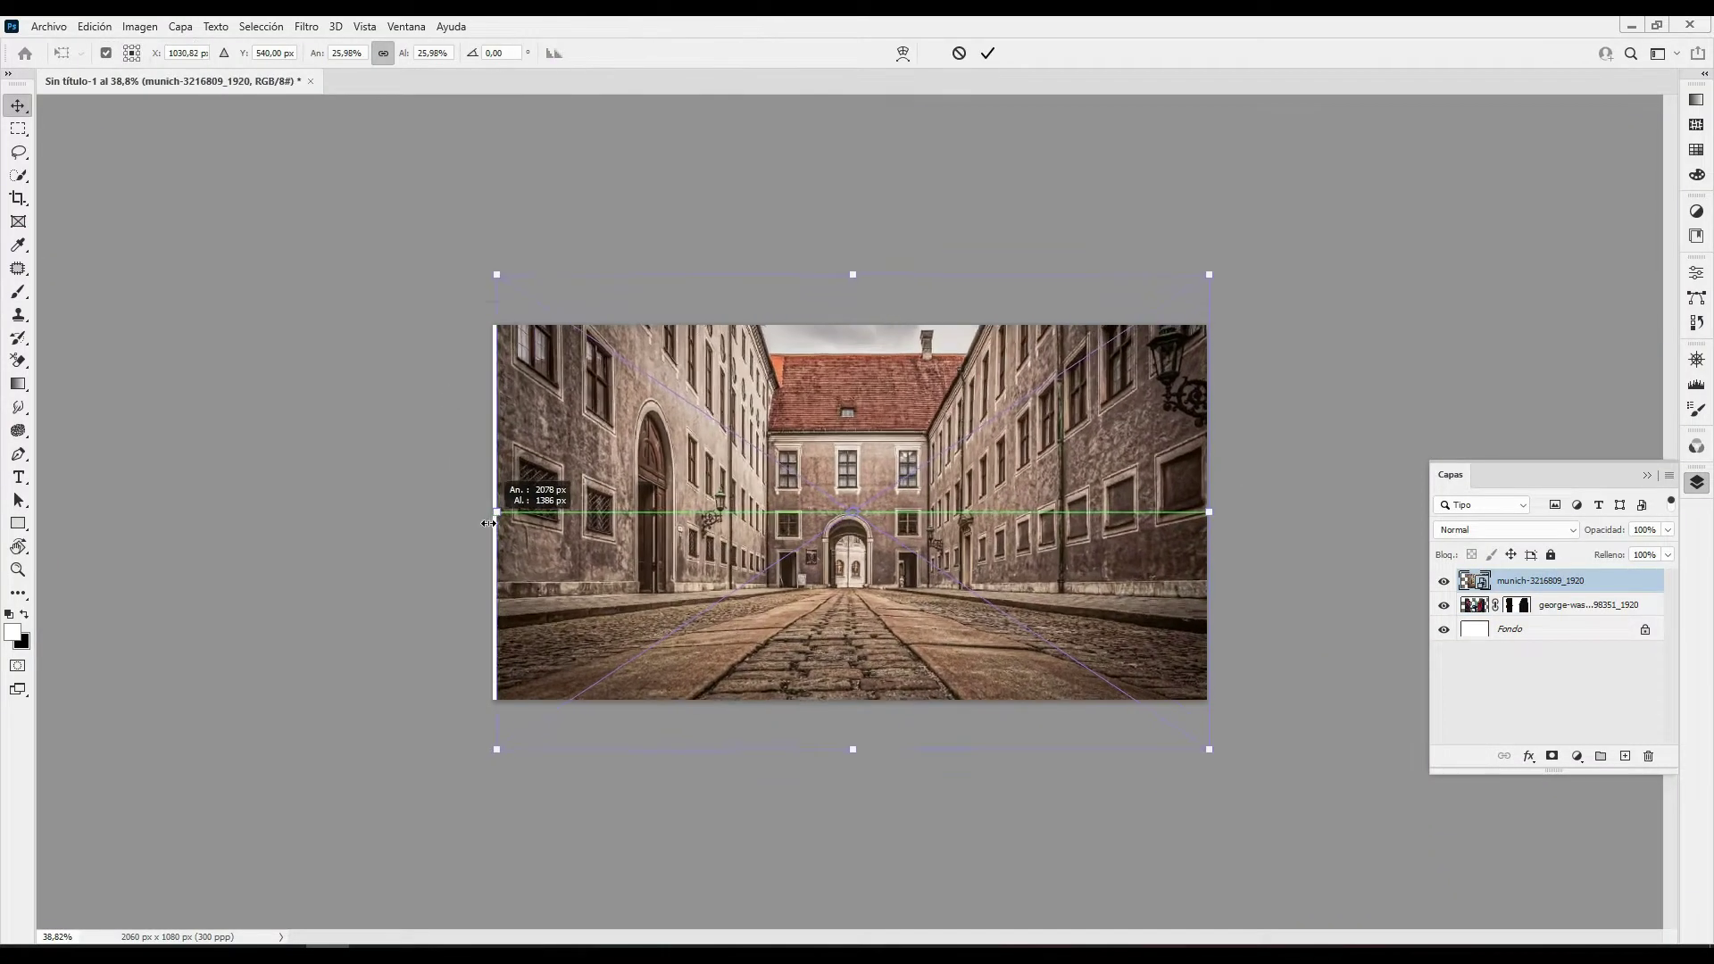
{"action": "key", "text": "Return"}
{"action": "left_click_drag", "start_coordinate": [1539, 580], "coordinate": [1527, 628]}
Move the bridge into the street and scale it to fit between the buildings
{"action": "left_click", "coordinate": [1539, 580]}
{"action": "mouse_move", "coordinate": [803, 535]}
{"action": "left_mouse_down"}
{"action": "mouse_move", "coordinate": [835, 543]}
{"action": "mouse_move", "coordinate": [885, 485]}
{"action": "left_mouse_up"}
{"action": "key", "text": "ctrl+t"}
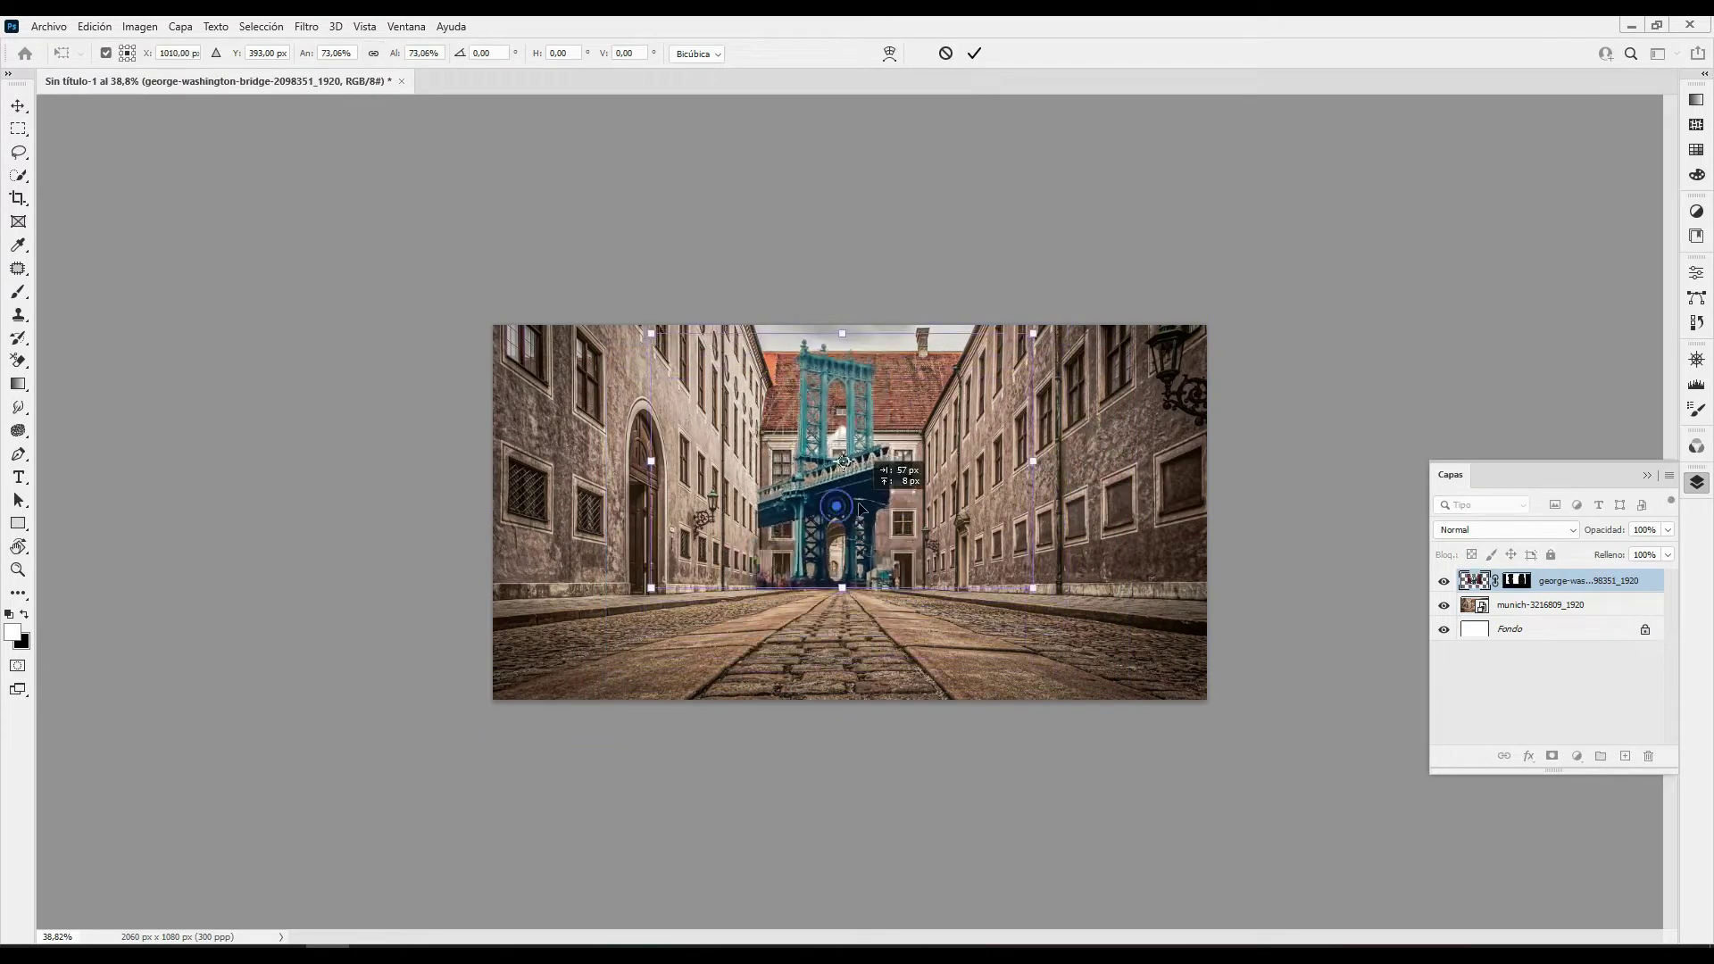
{"action": "left_click_drag", "start_coordinate": [1076, 460], "coordinate": [1083, 461]}
{"action": "key", "text": "Return"}
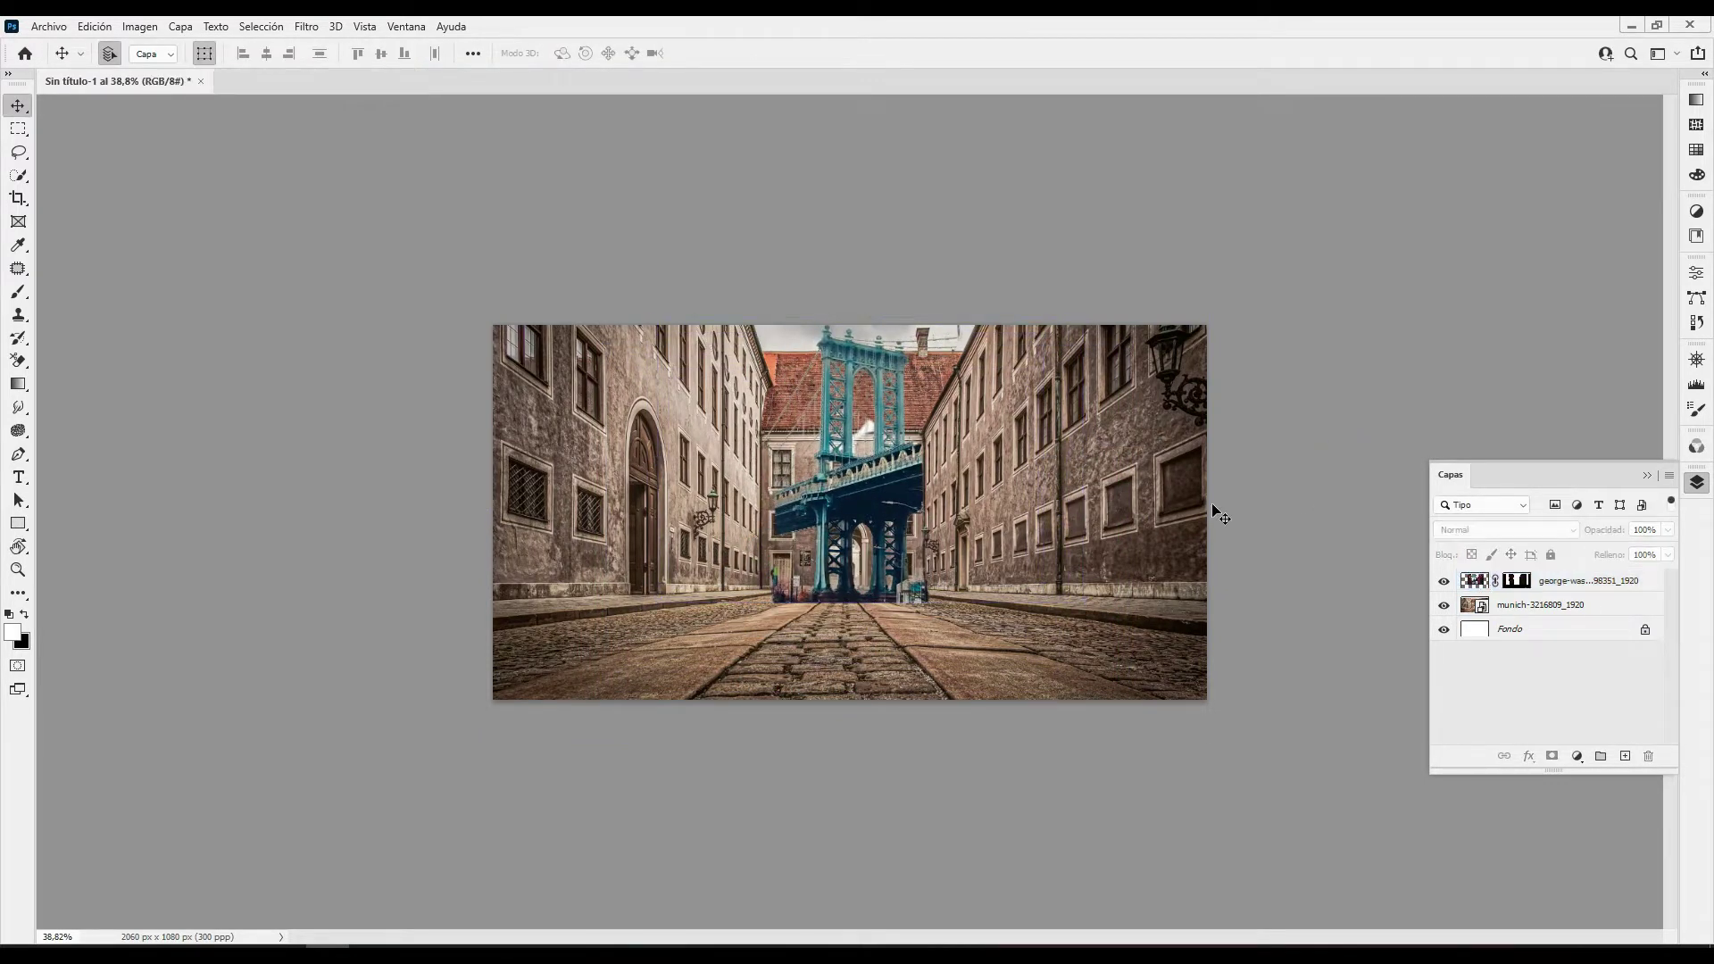
Enlarge the bridge slightly, then hide it and select the munich street layer
{"action": "scroll", "coordinate": [888, 518], "scroll_direction": "up", "scroll_amount": 5}
{"action": "key", "text": "ctrl+t"}
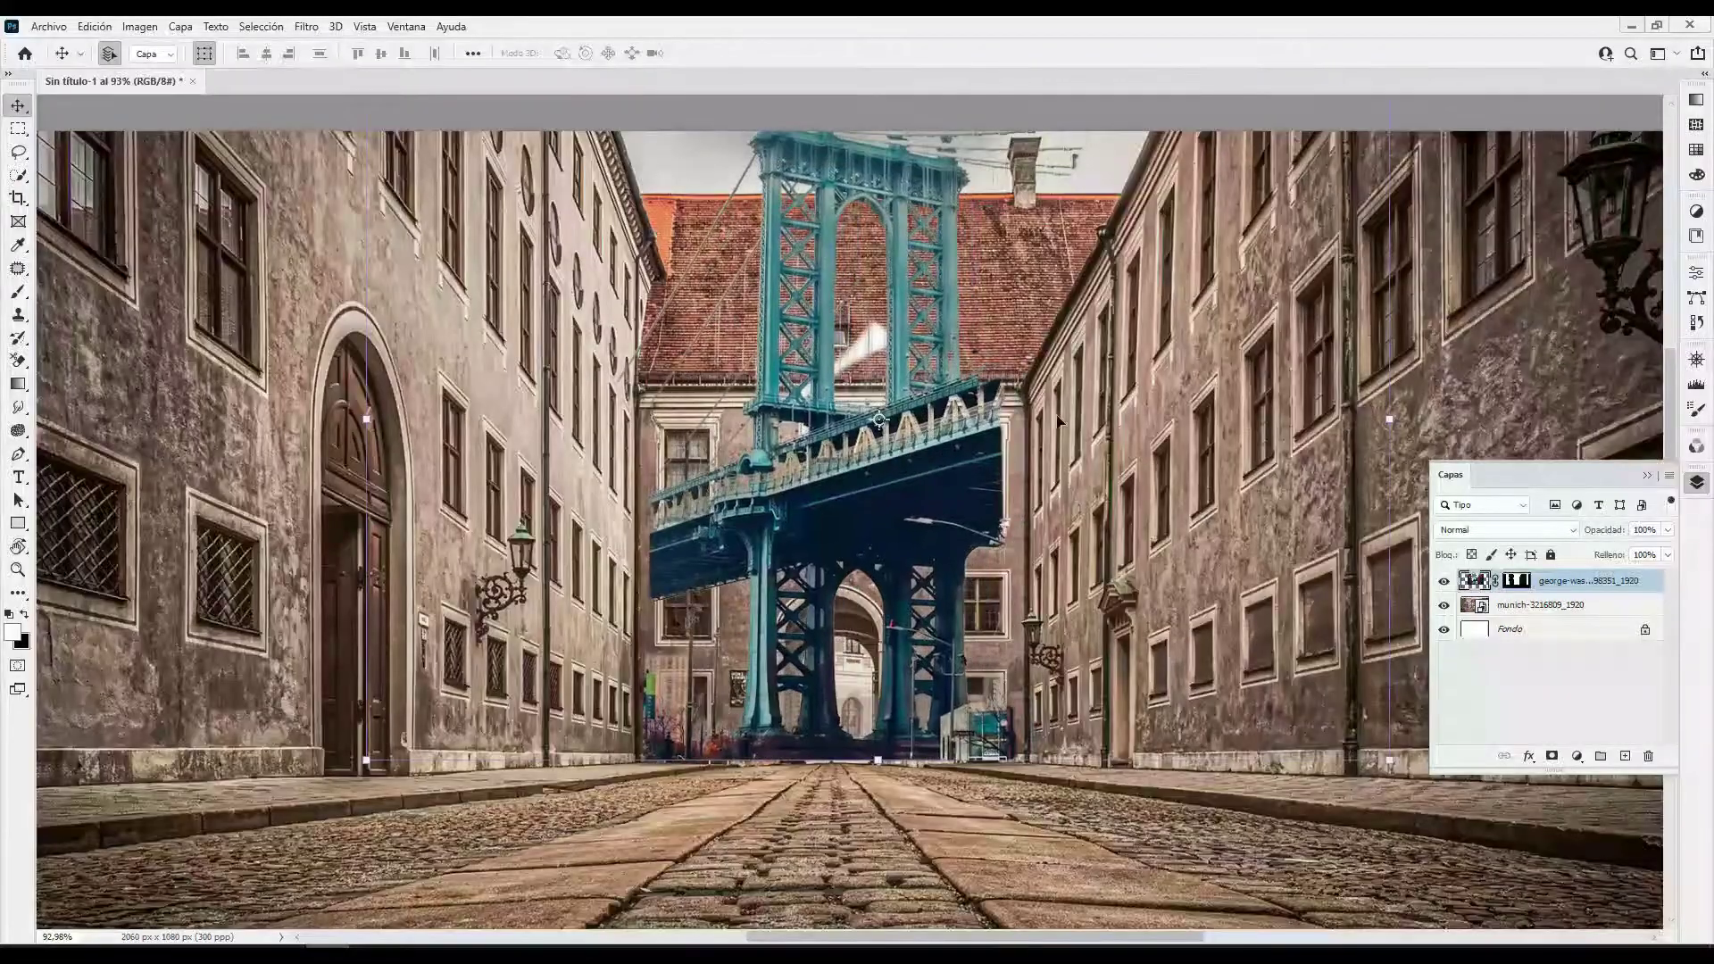
{"action": "left_click_drag", "start_coordinate": [1393, 419], "coordinate": [1439, 418]}
{"action": "key", "text": "Return"}
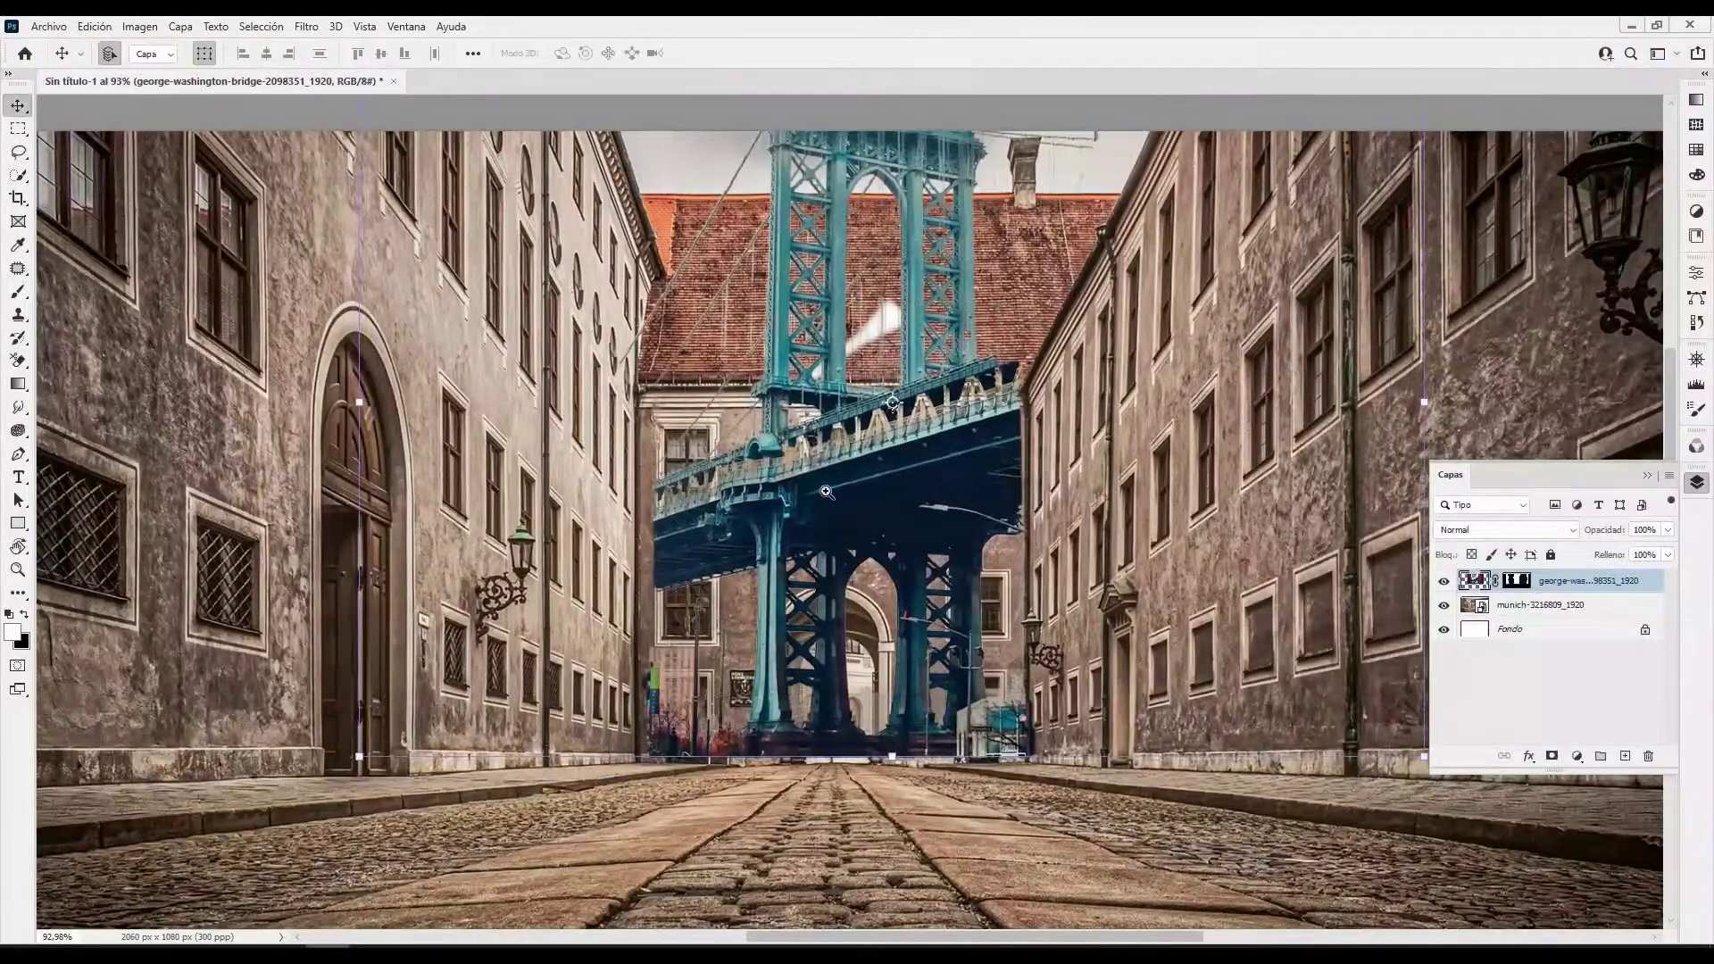
{"action": "scroll", "coordinate": [1392, 536], "scroll_direction": "down", "scroll_amount": 5}
{"action": "left_click", "coordinate": [1444, 581]}
{"action": "left_click", "coordinate": [1540, 605]}
{"action": "scroll", "coordinate": [848, 509], "scroll_direction": "up", "scroll_amount": 3}
Trace a Pen path around the central building from its base along the street edge
{"action": "key", "text": "p"}
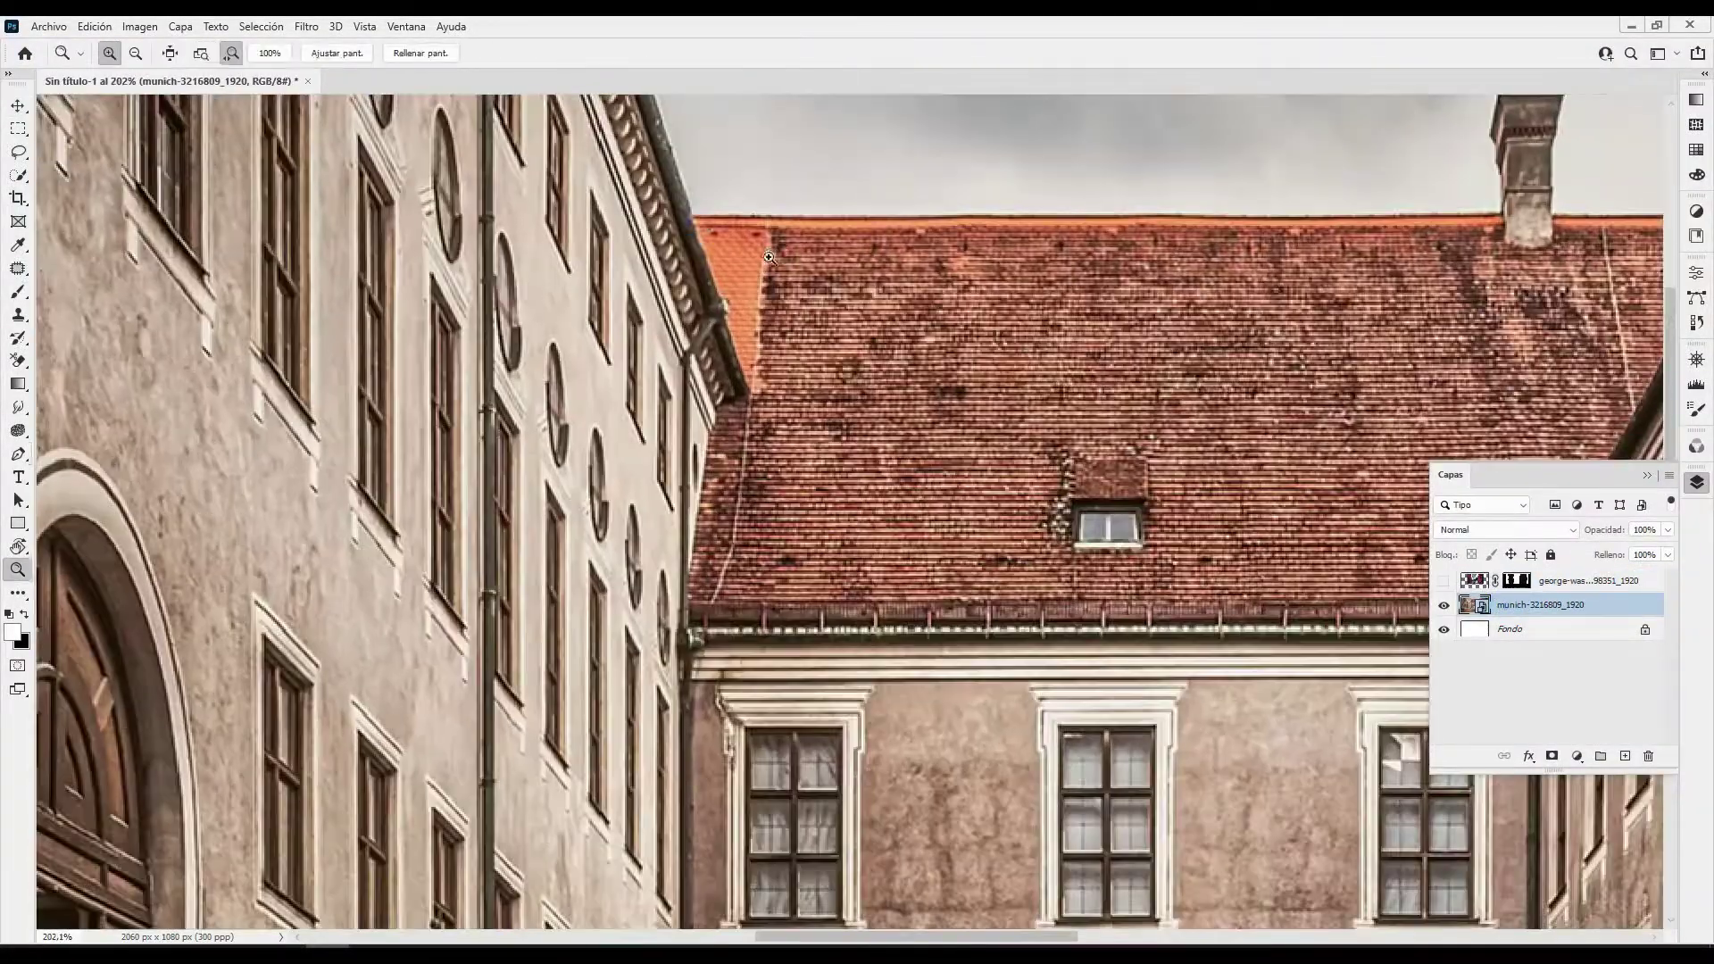
{"action": "scroll", "coordinate": [697, 218], "scroll_direction": "up", "scroll_amount": 4}
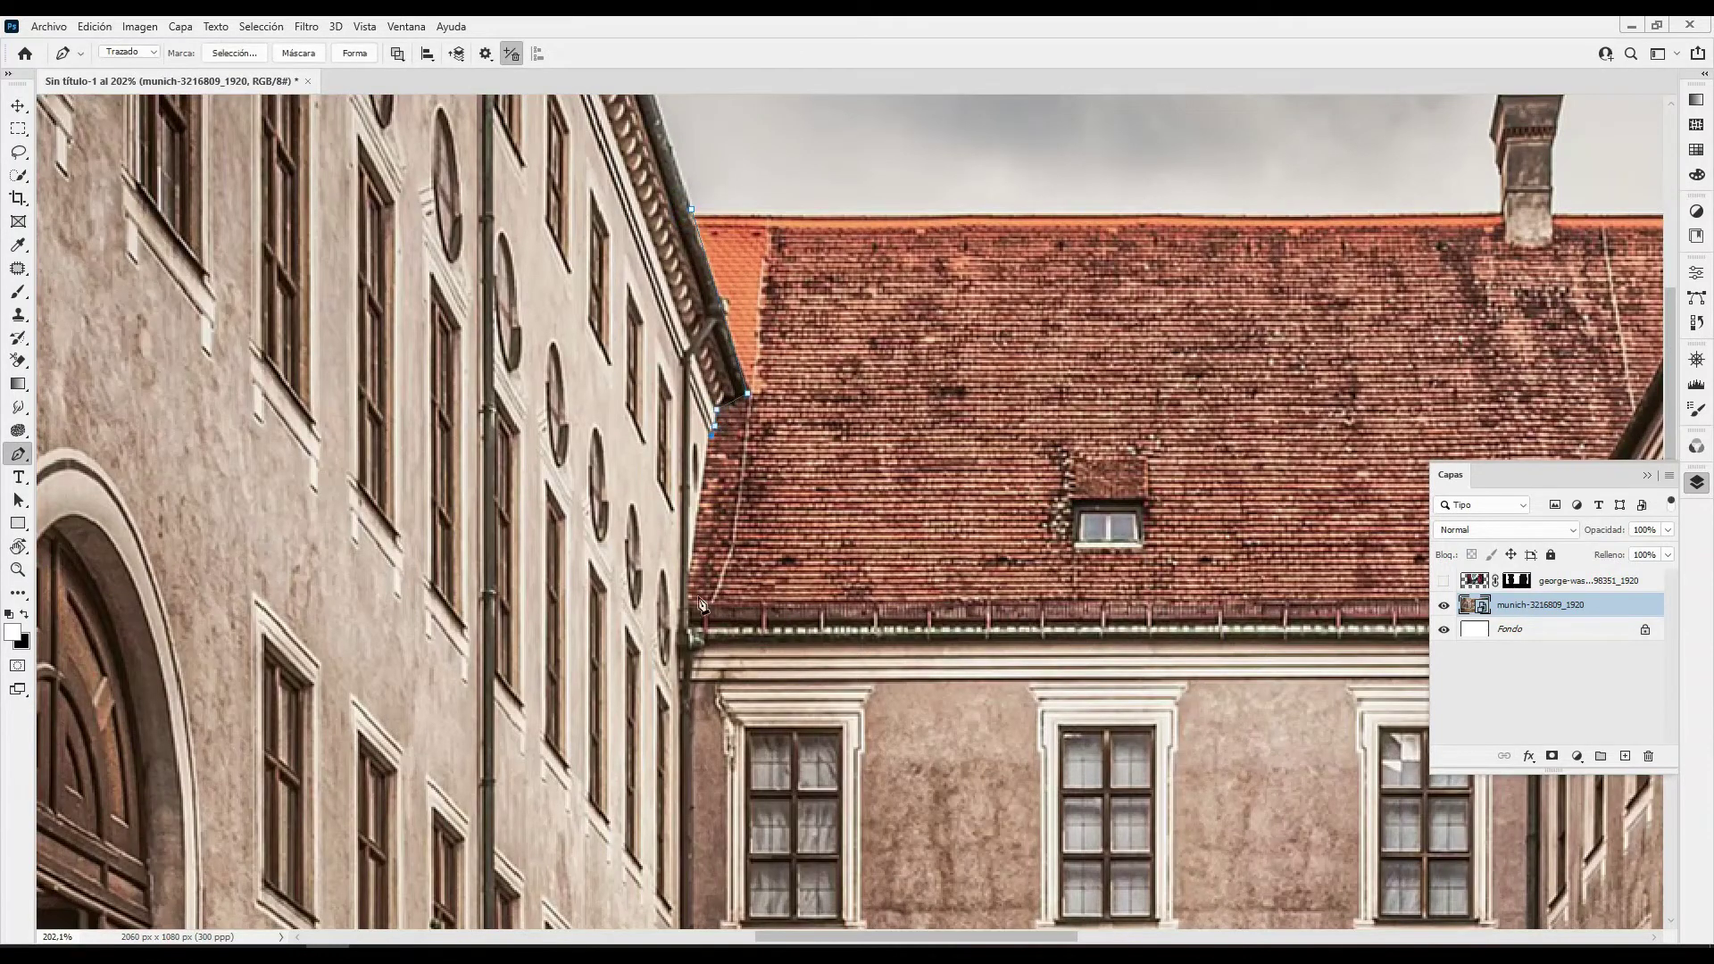
{"action": "scroll", "coordinate": [687, 714], "scroll_direction": "down", "scroll_amount": 3}
{"action": "left_click", "coordinate": [700, 714]}
{"action": "scroll", "coordinate": [705, 719], "scroll_direction": "down", "scroll_amount": 3}
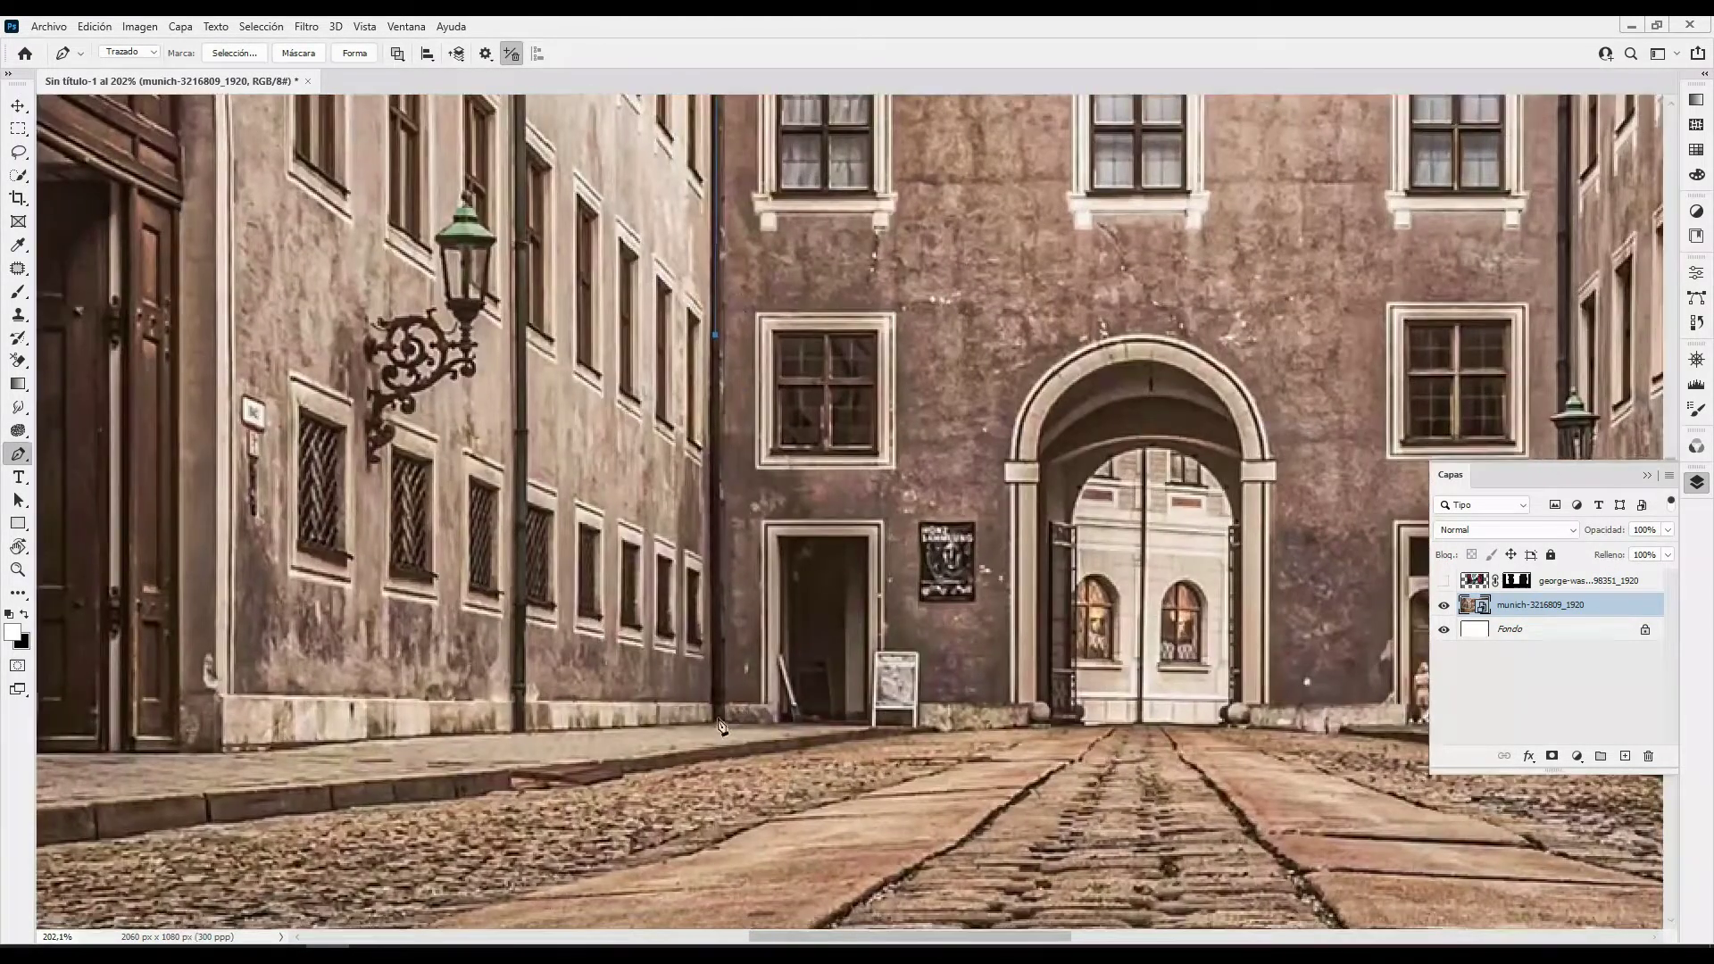
{"action": "left_click", "coordinate": [1260, 727]}
{"action": "scroll", "coordinate": [1007, 758], "scroll_direction": "right", "scroll_amount": 5}
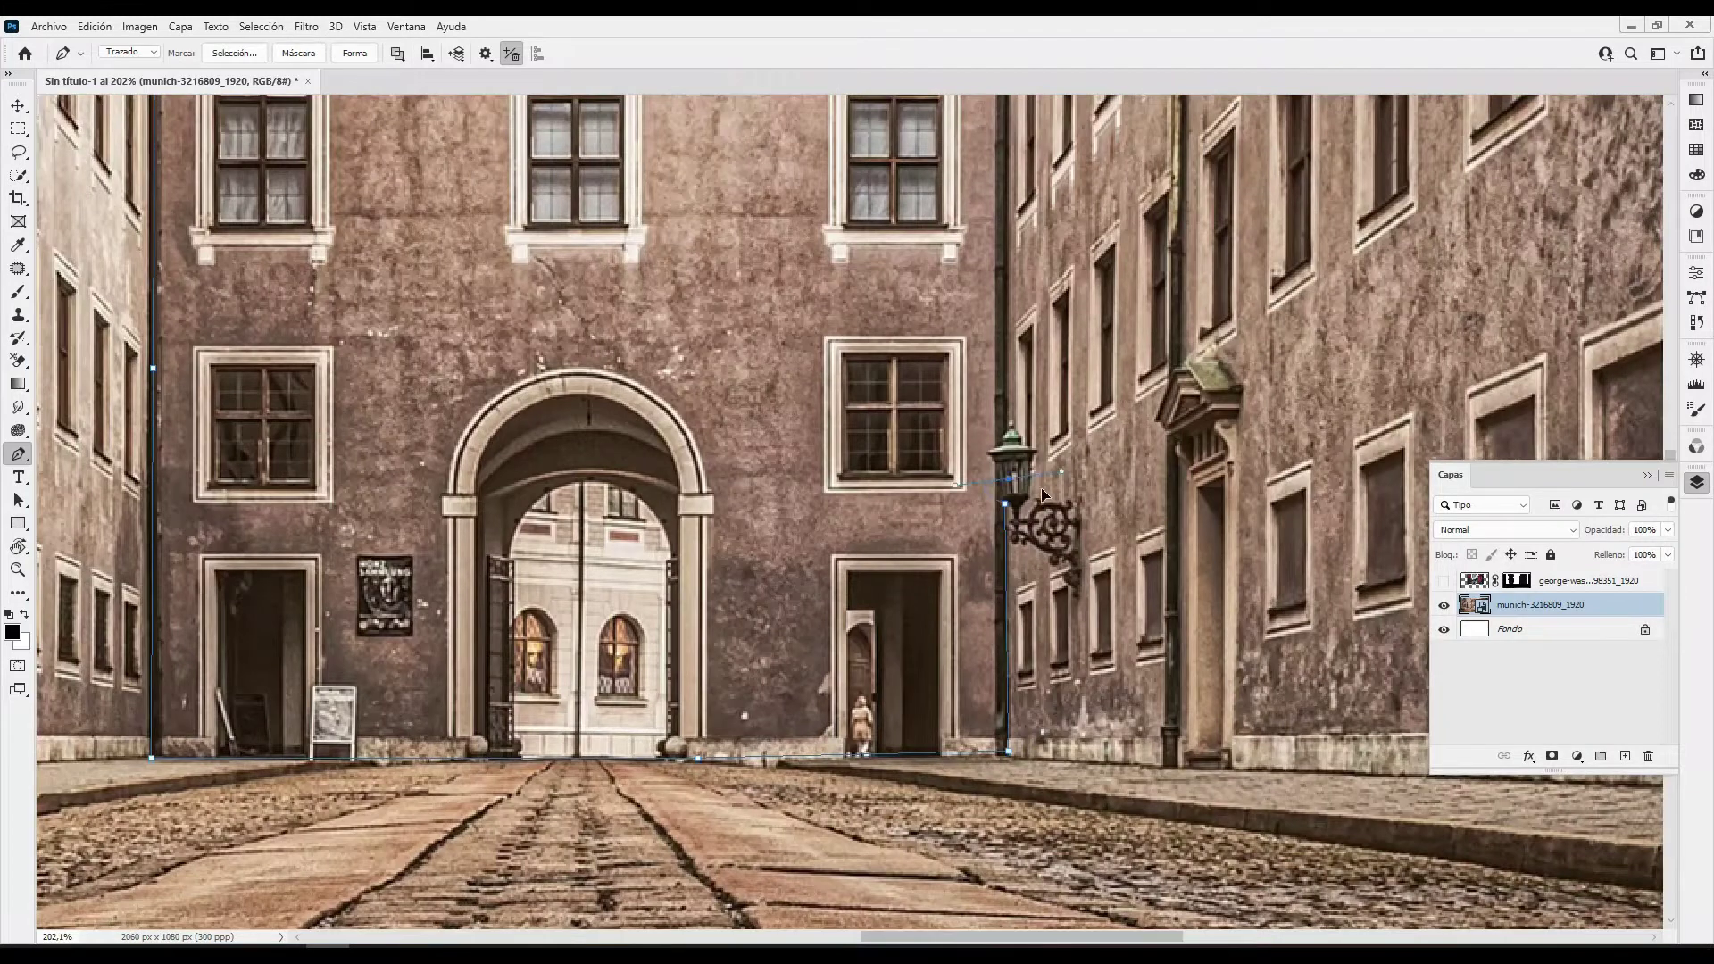
{"action": "scroll", "coordinate": [1008, 482], "scroll_direction": "up", "scroll_amount": 5}
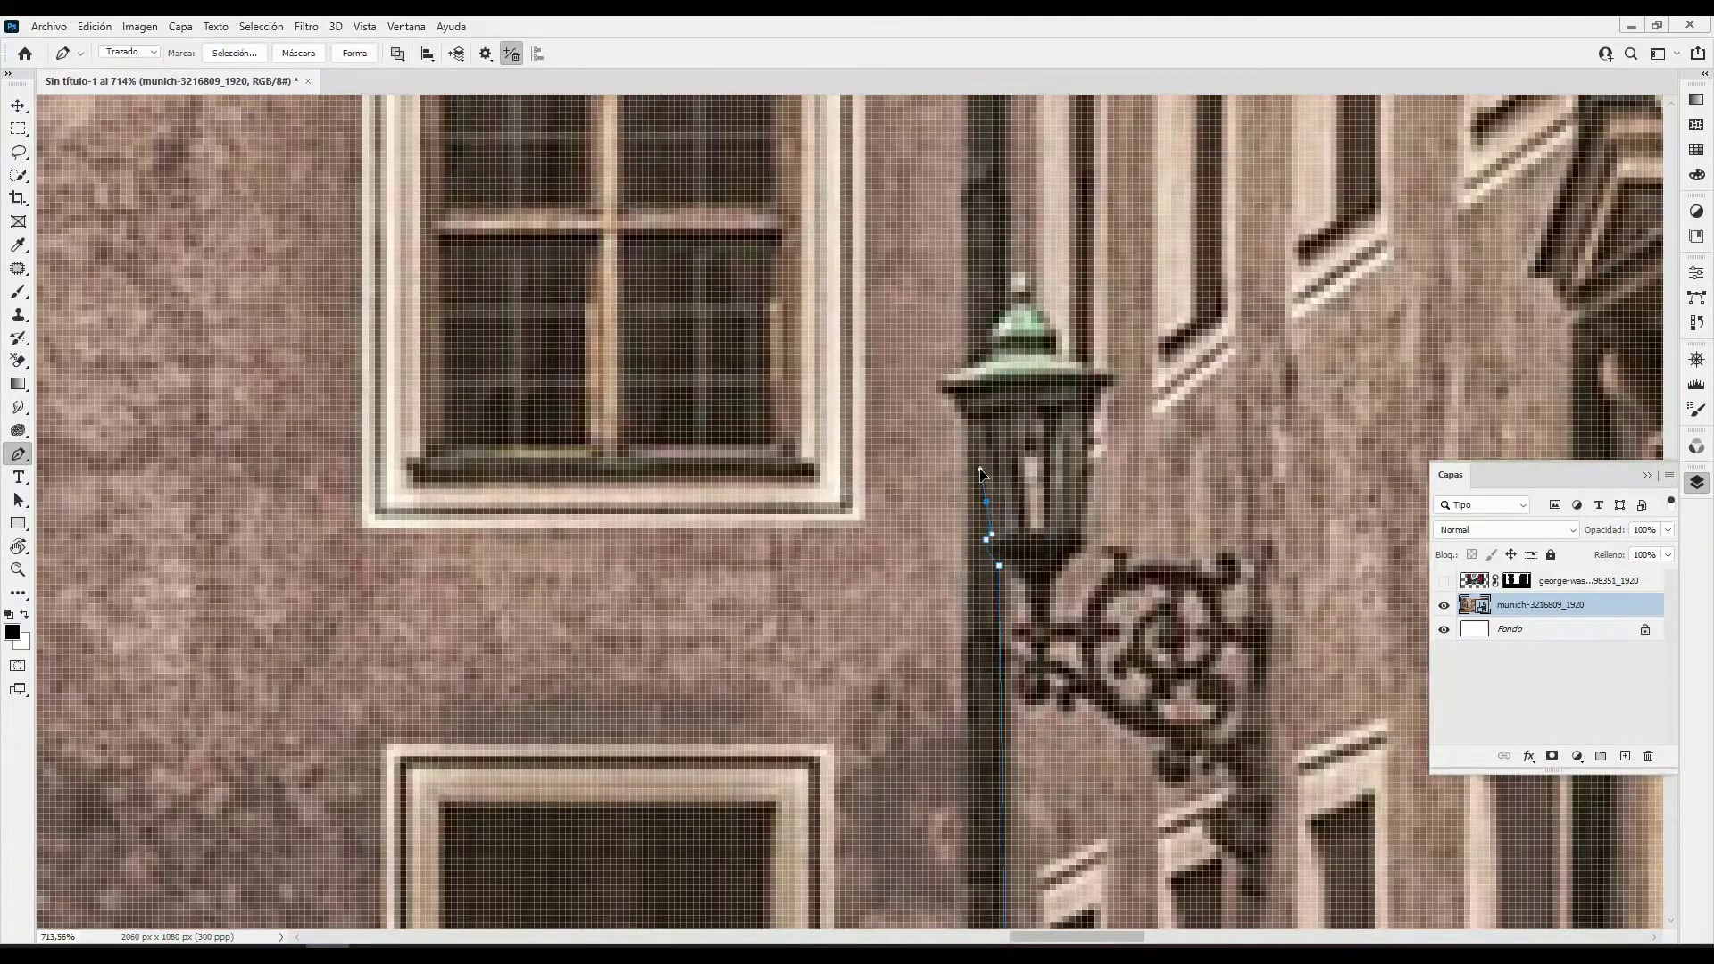
{"action": "scroll", "coordinate": [1007, 308], "scroll_direction": "down", "scroll_amount": 5}
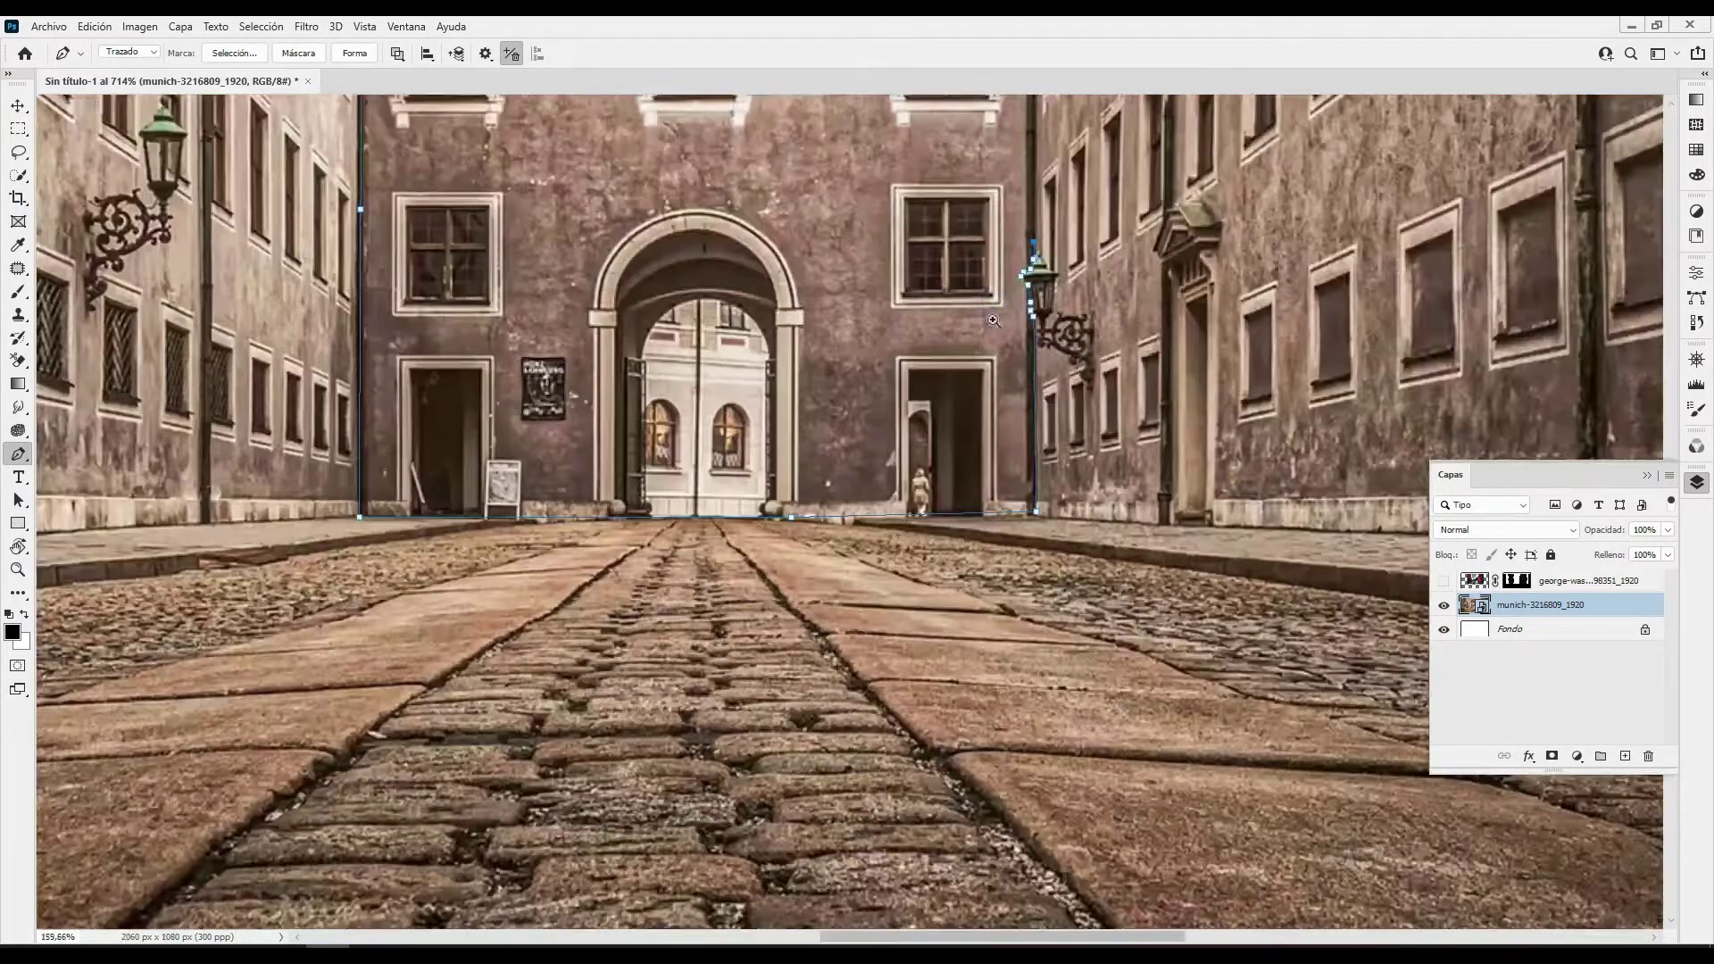
{"action": "scroll", "coordinate": [982, 536], "scroll_direction": "up", "scroll_amount": 3}
Select the traced building path and continue refining it with the Pen
{"action": "key", "text": "a"}
{"action": "left_click", "coordinate": [964, 689]}
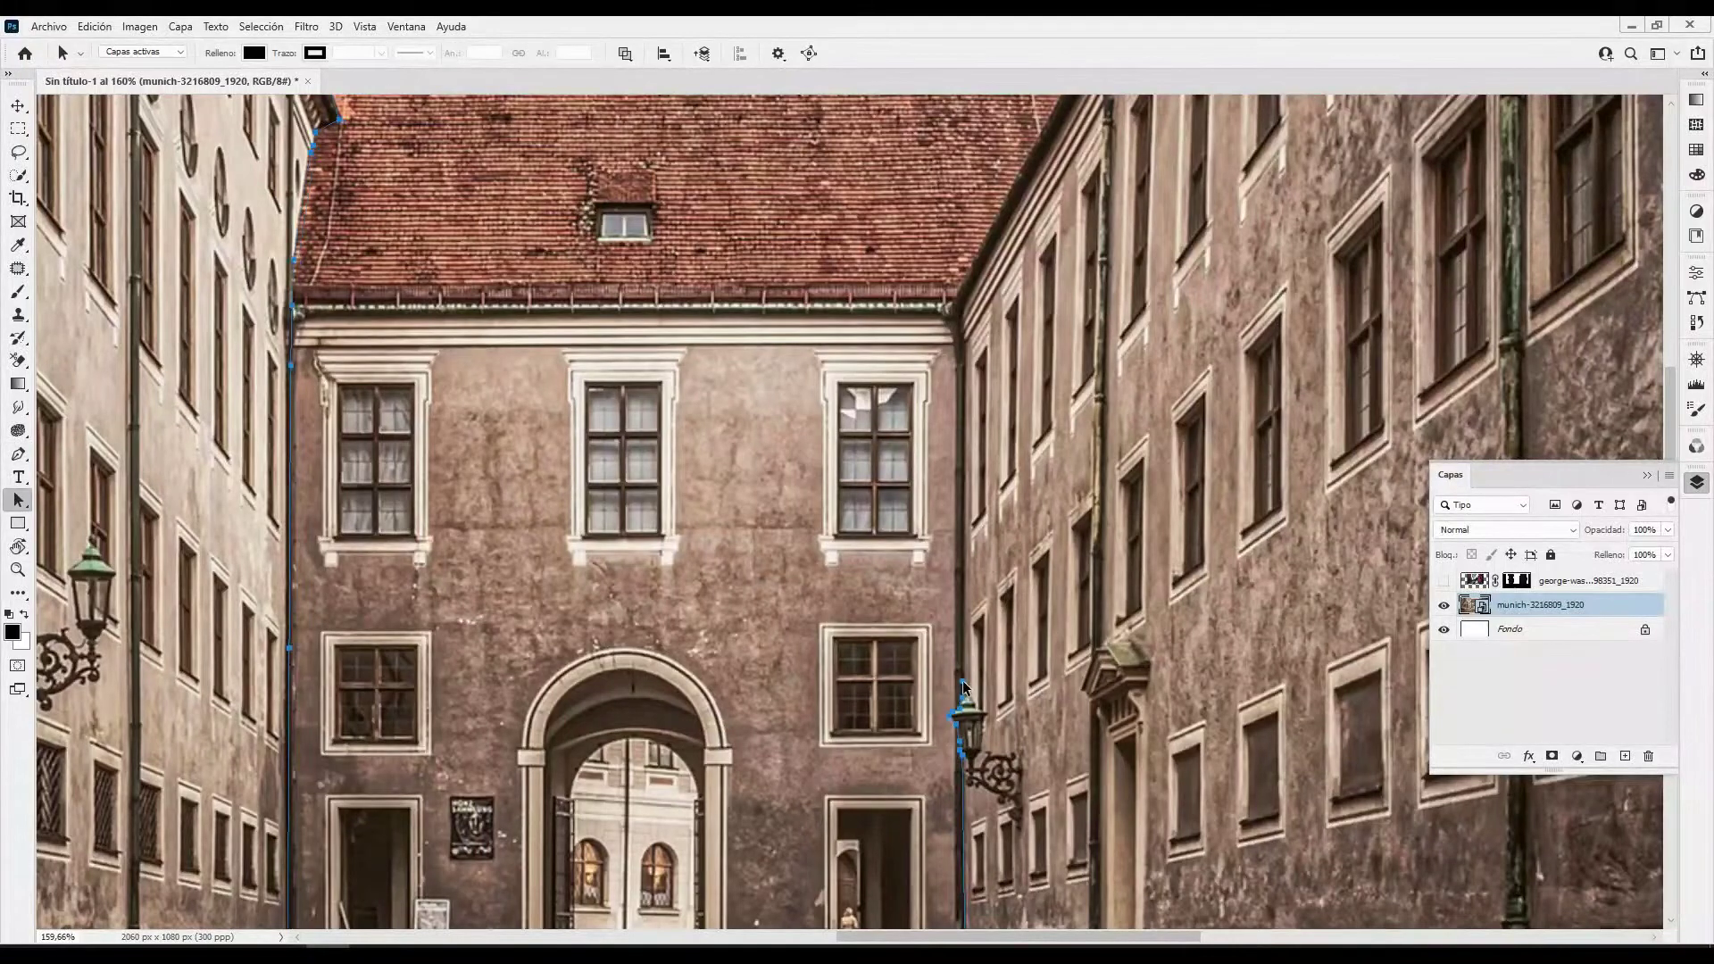
{"action": "scroll", "coordinate": [966, 354], "scroll_direction": "up", "scroll_amount": 5}
{"action": "key", "text": "p"}
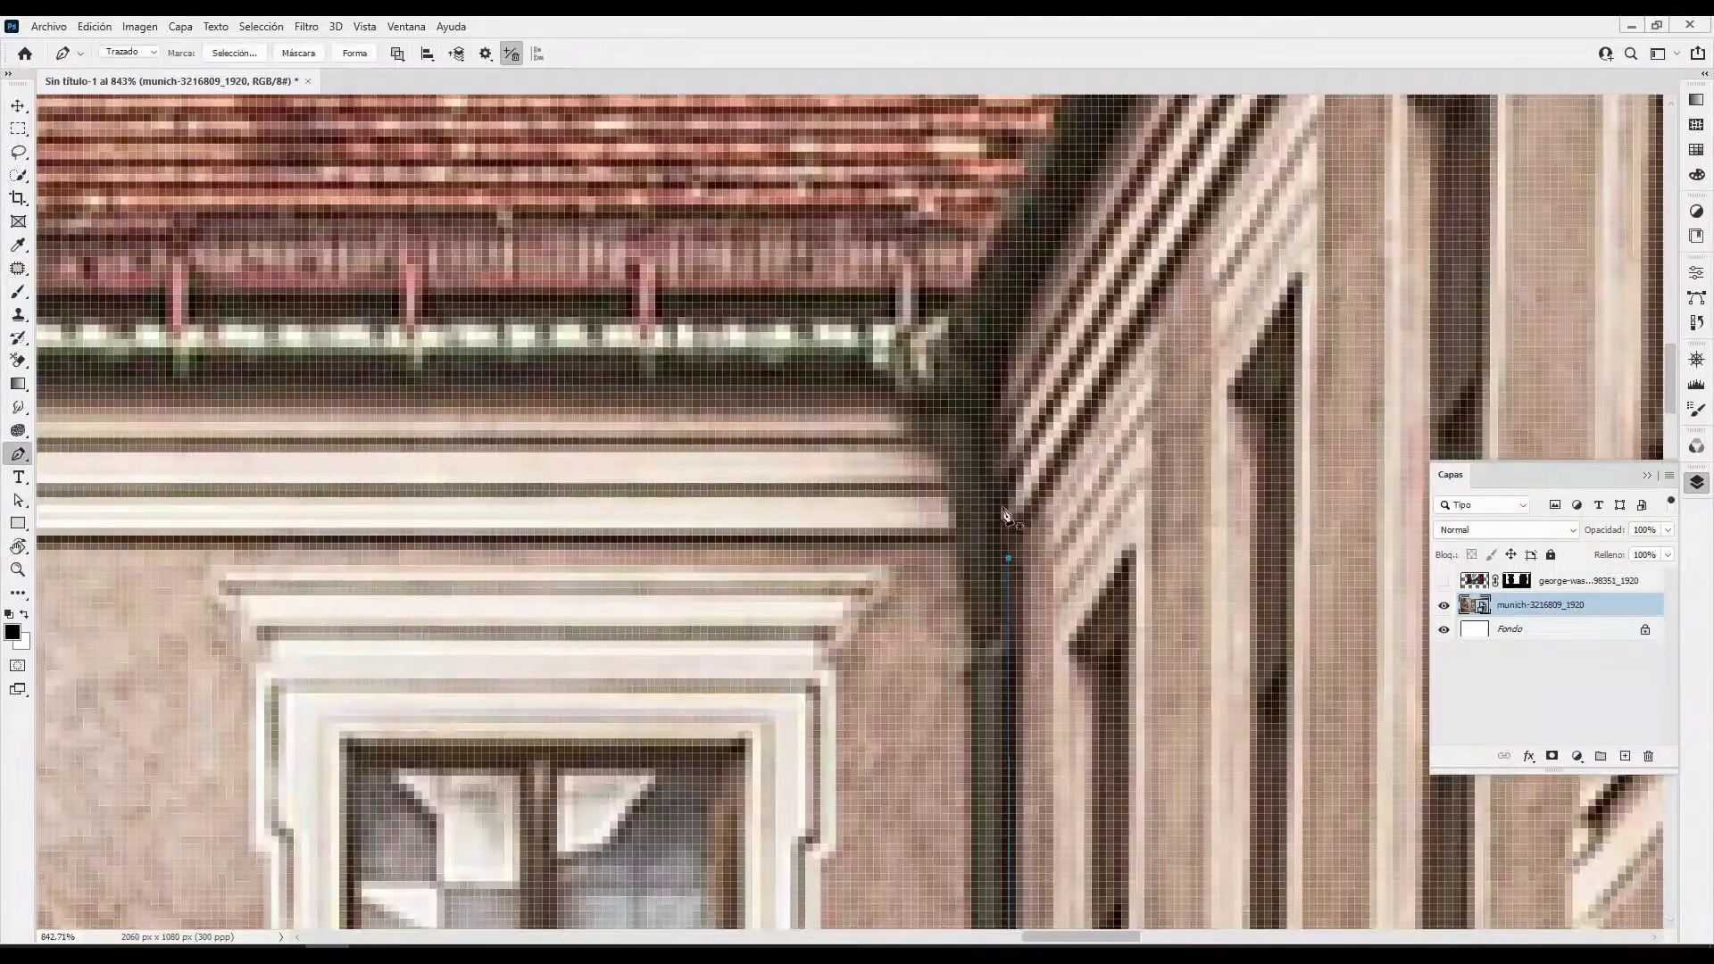
{"action": "scroll", "coordinate": [946, 339], "scroll_direction": "down", "scroll_amount": 5}
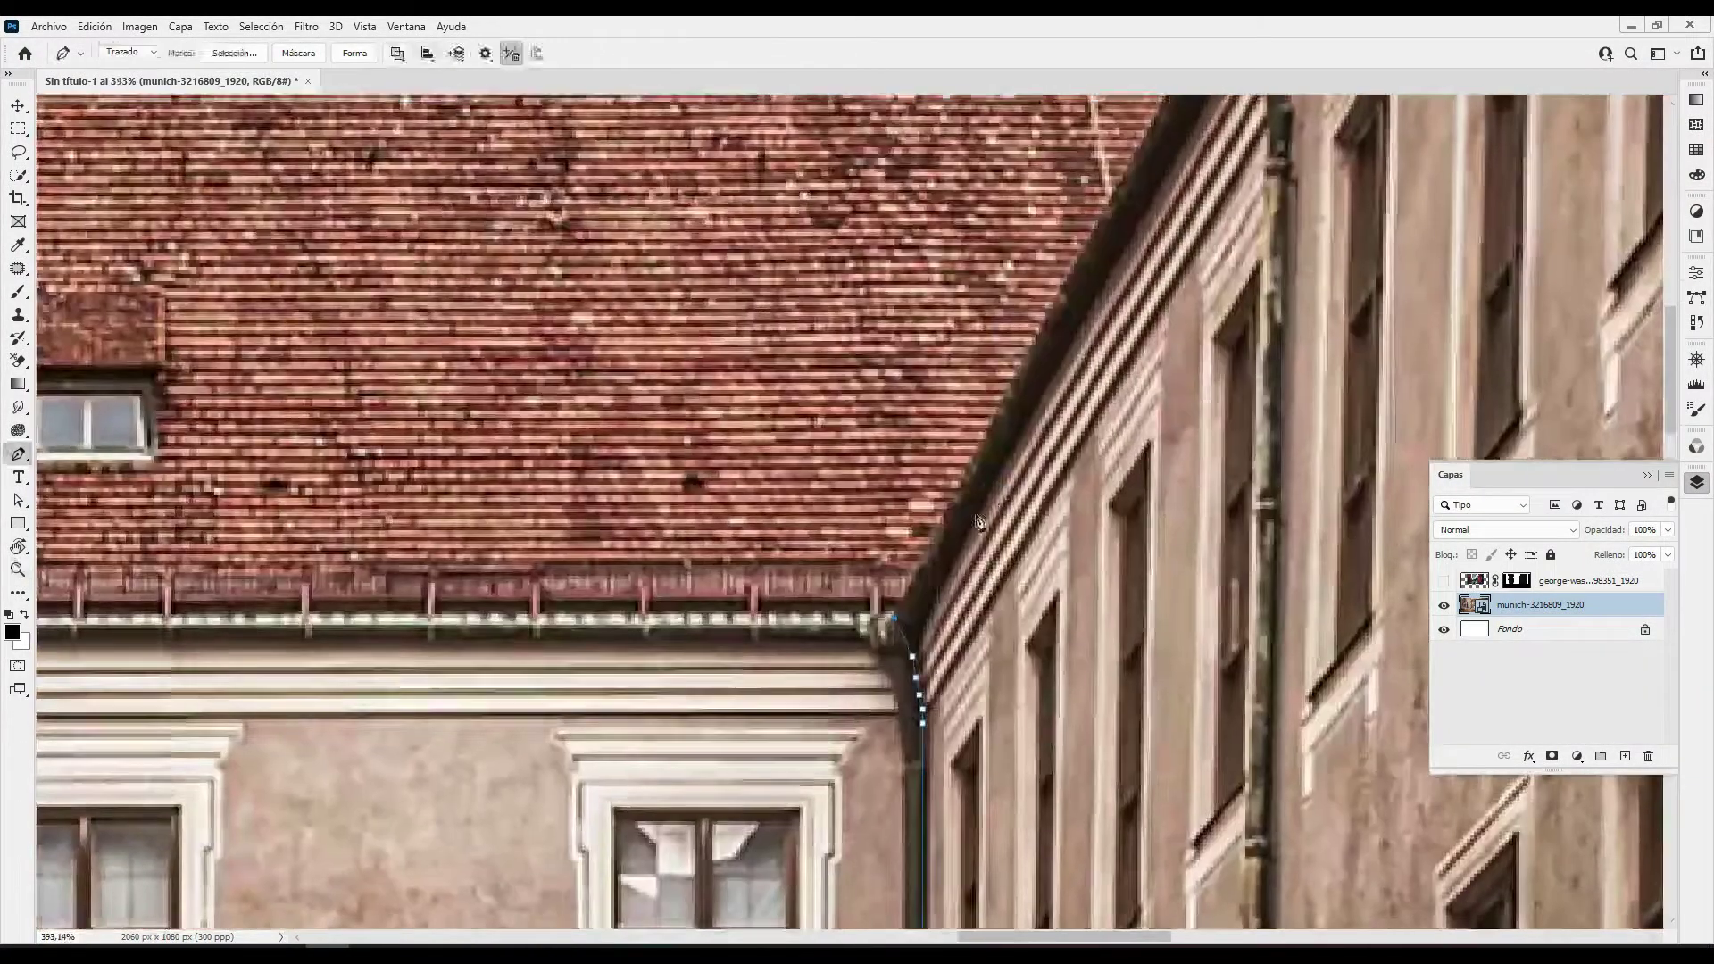
{"action": "scroll", "coordinate": [924, 446], "scroll_direction": "up", "scroll_amount": 3}
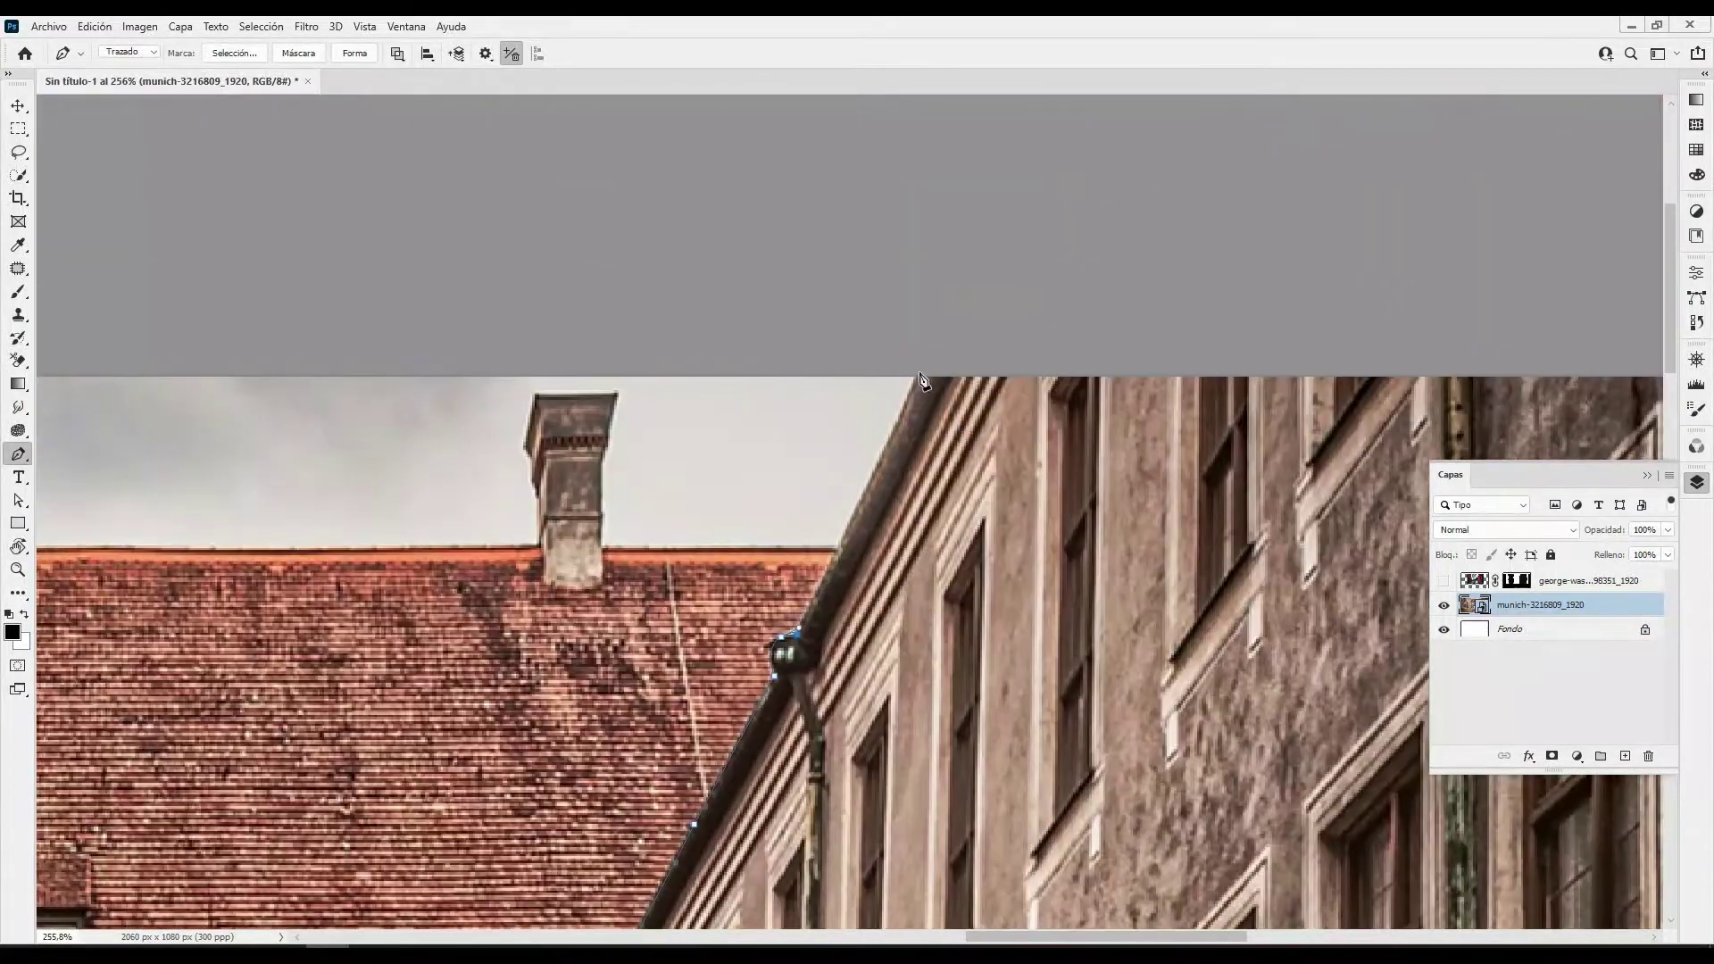
{"action": "scroll", "coordinate": [926, 380], "scroll_direction": "down", "scroll_amount": 5}
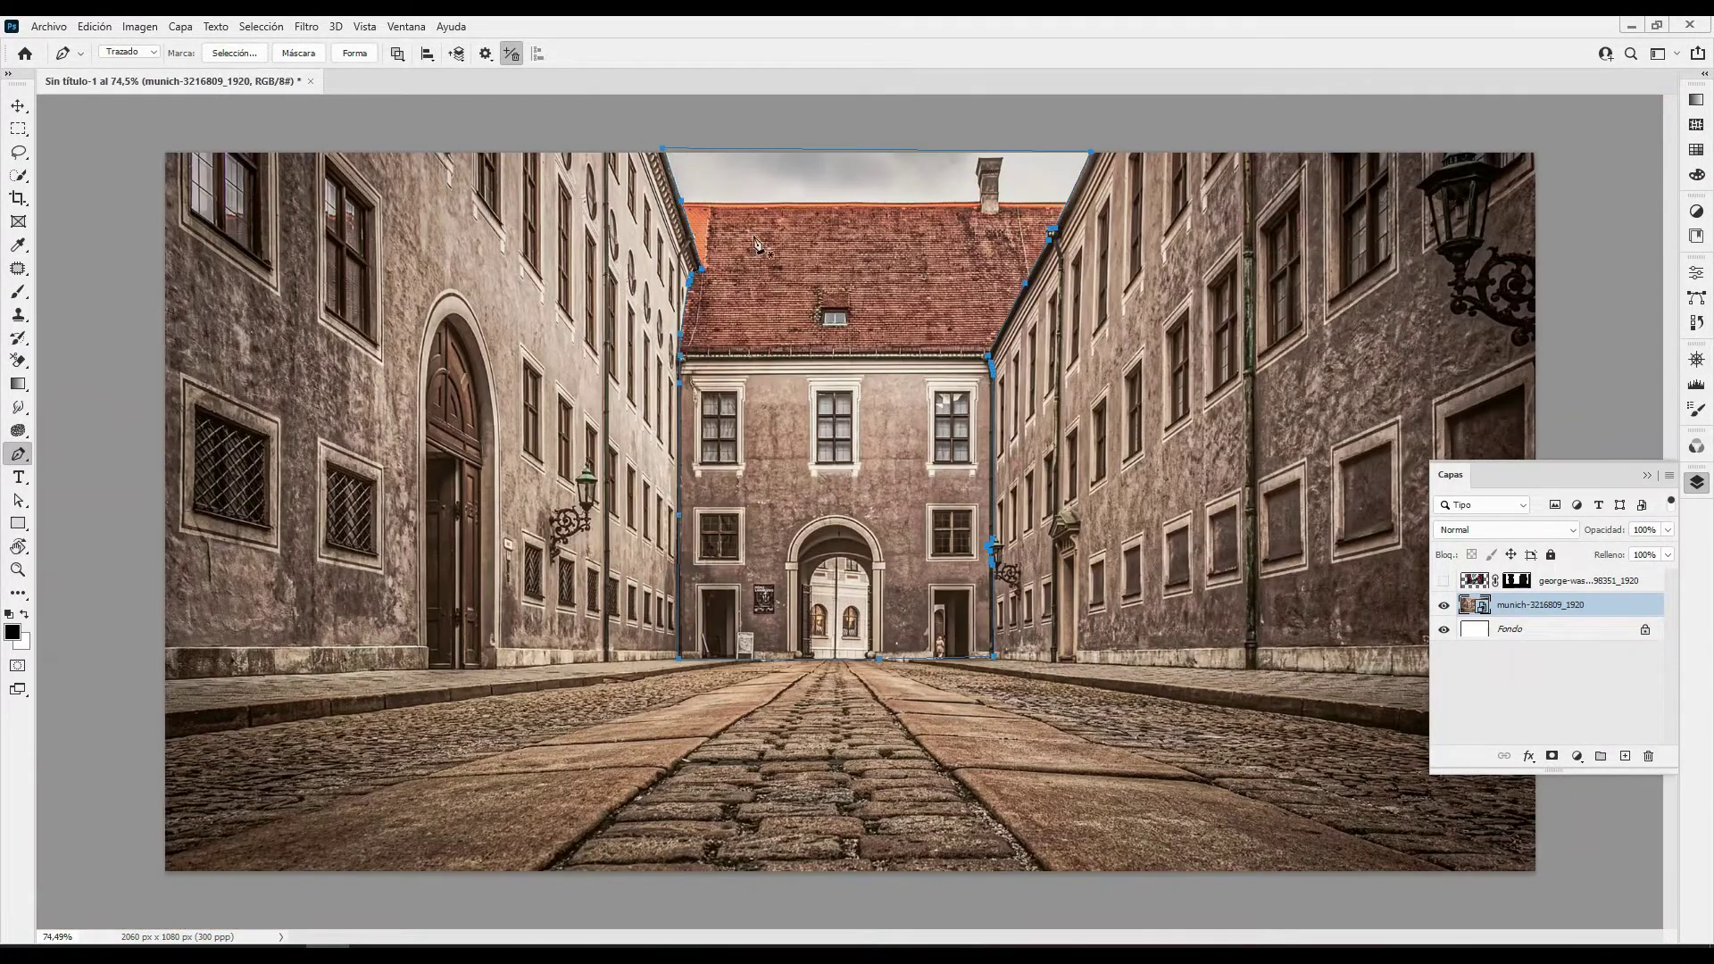
Mask the central building out of the munich layer using the path, and show the bridge
{"action": "left_click", "coordinate": [1551, 756]}
{"action": "key", "text": "ctrl+z"}
{"action": "left_click", "coordinate": [1551, 756], "text": "alt"}
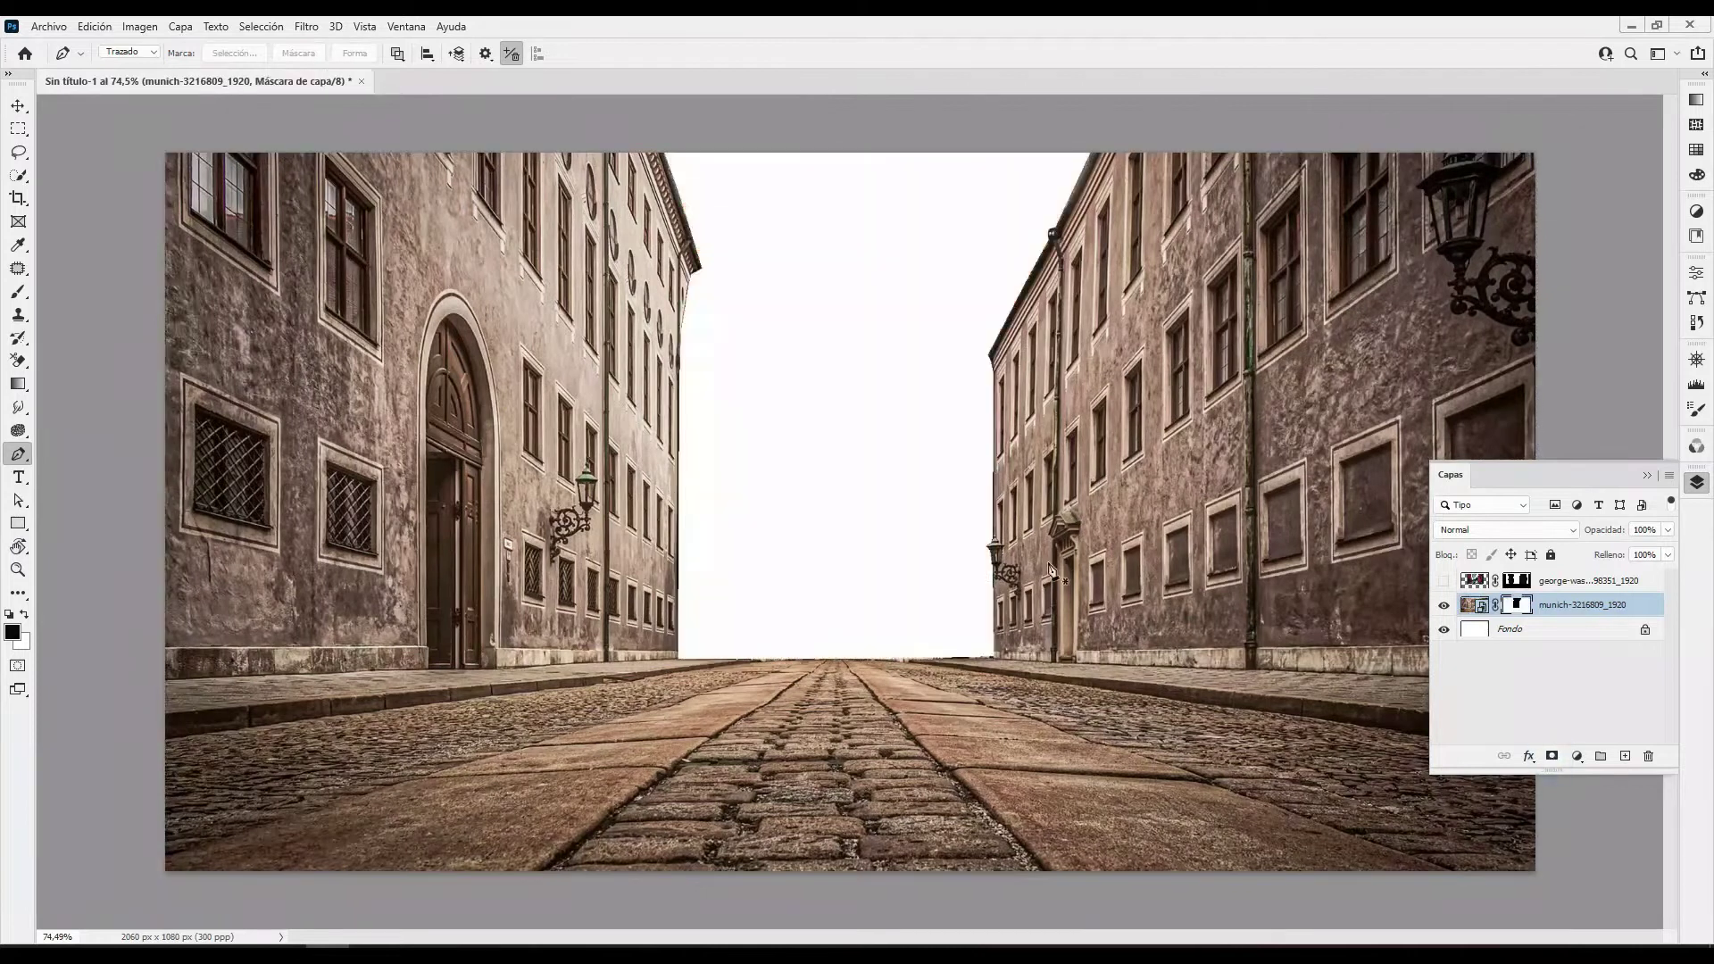
{"action": "scroll", "coordinate": [1309, 639], "scroll_direction": "down", "scroll_amount": 3}
{"action": "left_click", "coordinate": [1443, 580]}
Move the bridge layer beneath the street layer and resize it to fill the gap
{"action": "key", "text": "v"}
{"action": "left_click", "coordinate": [1056, 451]}
{"action": "left_click_drag", "start_coordinate": [1056, 452], "coordinate": [1076, 447]}
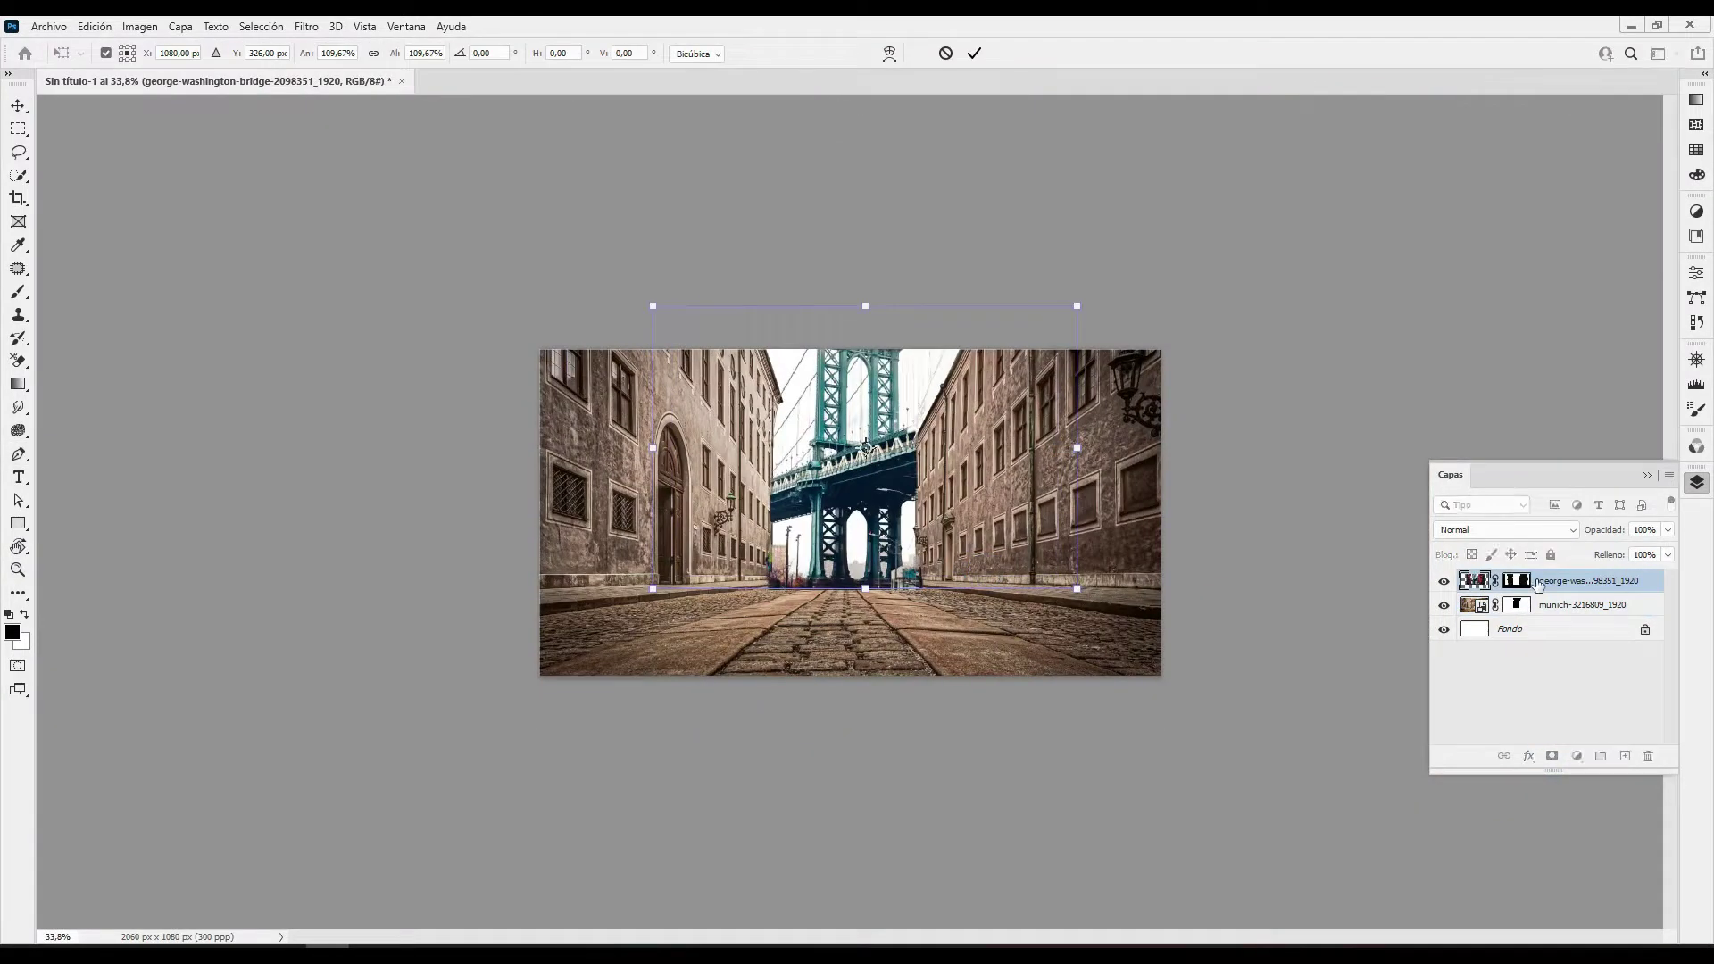
{"action": "key", "text": "Return"}
{"action": "key", "text": "ctrl+bracketleft"}
{"action": "scroll", "coordinate": [1263, 522], "scroll_direction": "up", "scroll_amount": 3}
{"action": "scroll", "coordinate": [1263, 522], "scroll_direction": "down", "scroll_amount": 1}
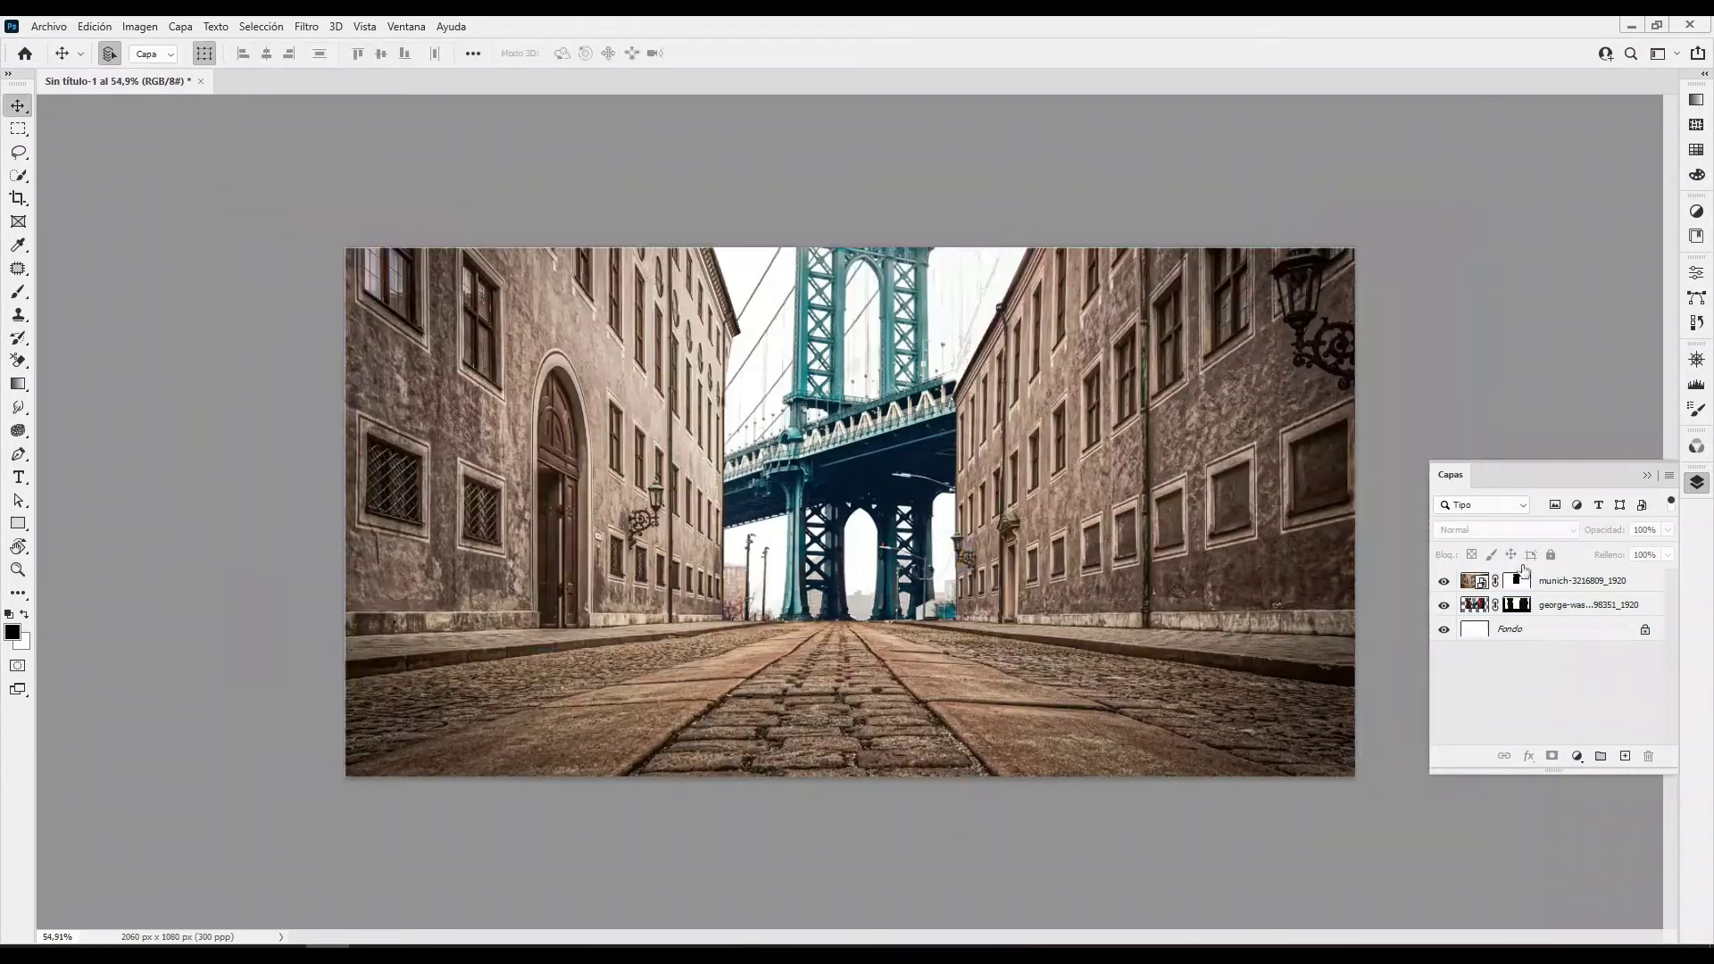
{"action": "left_click", "coordinate": [1443, 604]}
{"action": "left_click", "coordinate": [1576, 756]}
Turn the bridge green with a Hue/Saturation adjustment (Hue -35, Saturation -44)
{"action": "left_click", "coordinate": [1598, 585]}
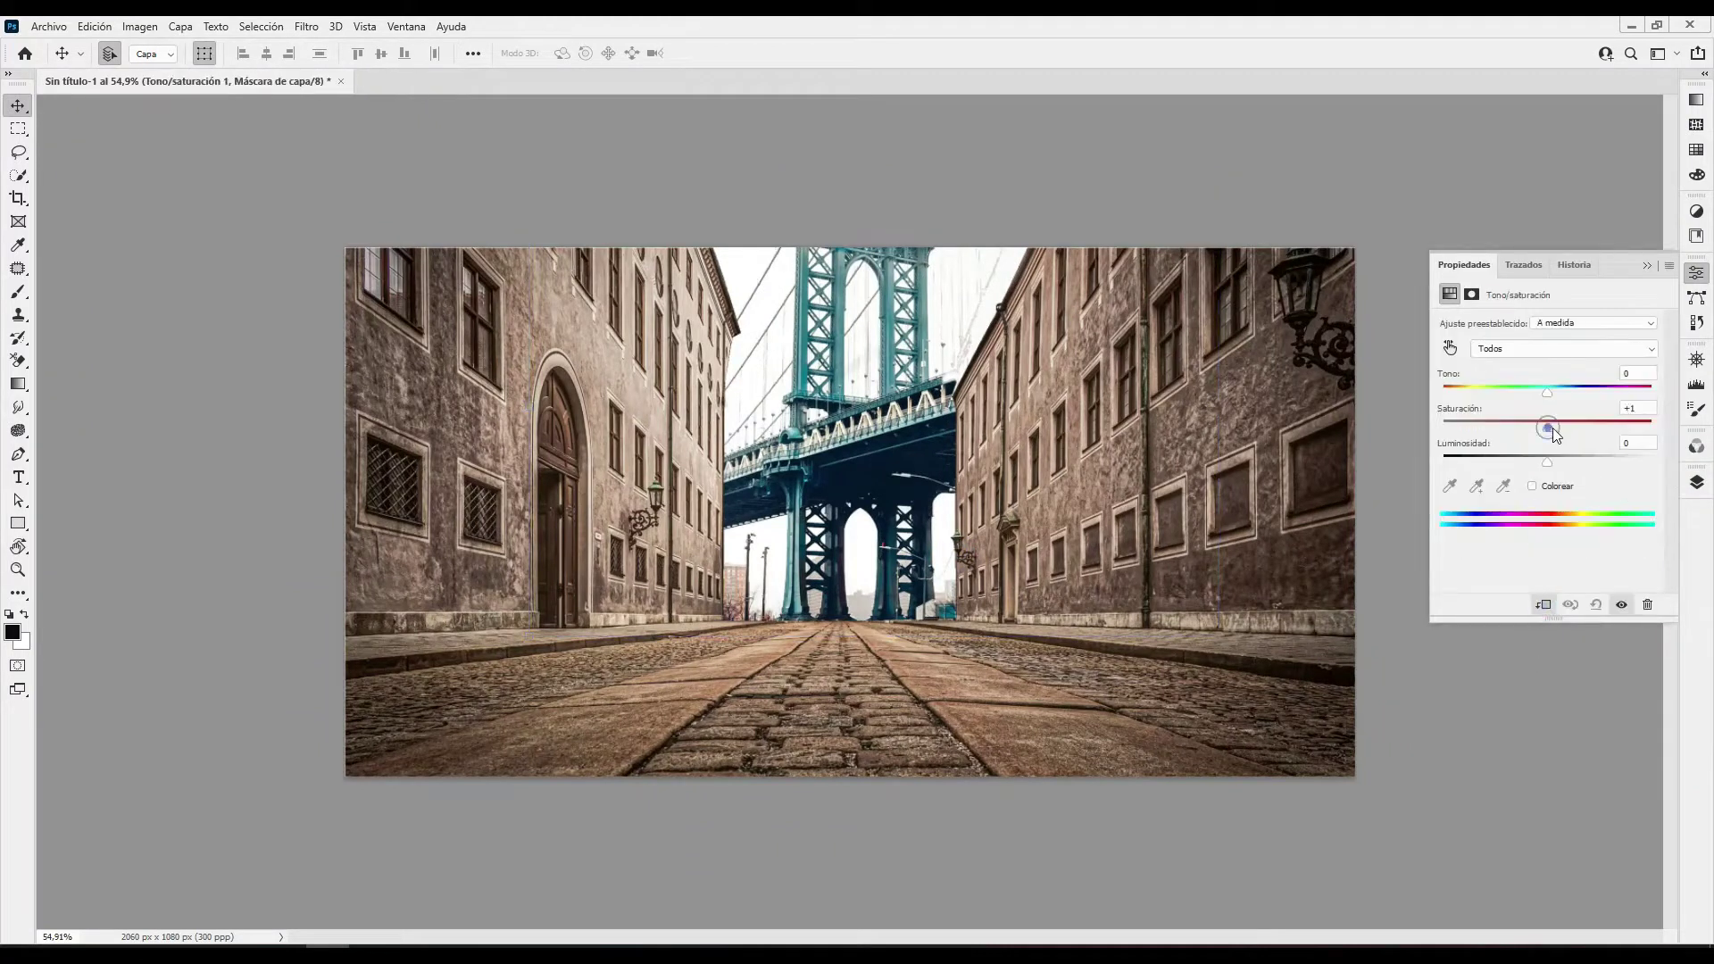
{"action": "left_click_drag", "start_coordinate": [1452, 393], "coordinate": [1464, 394]}
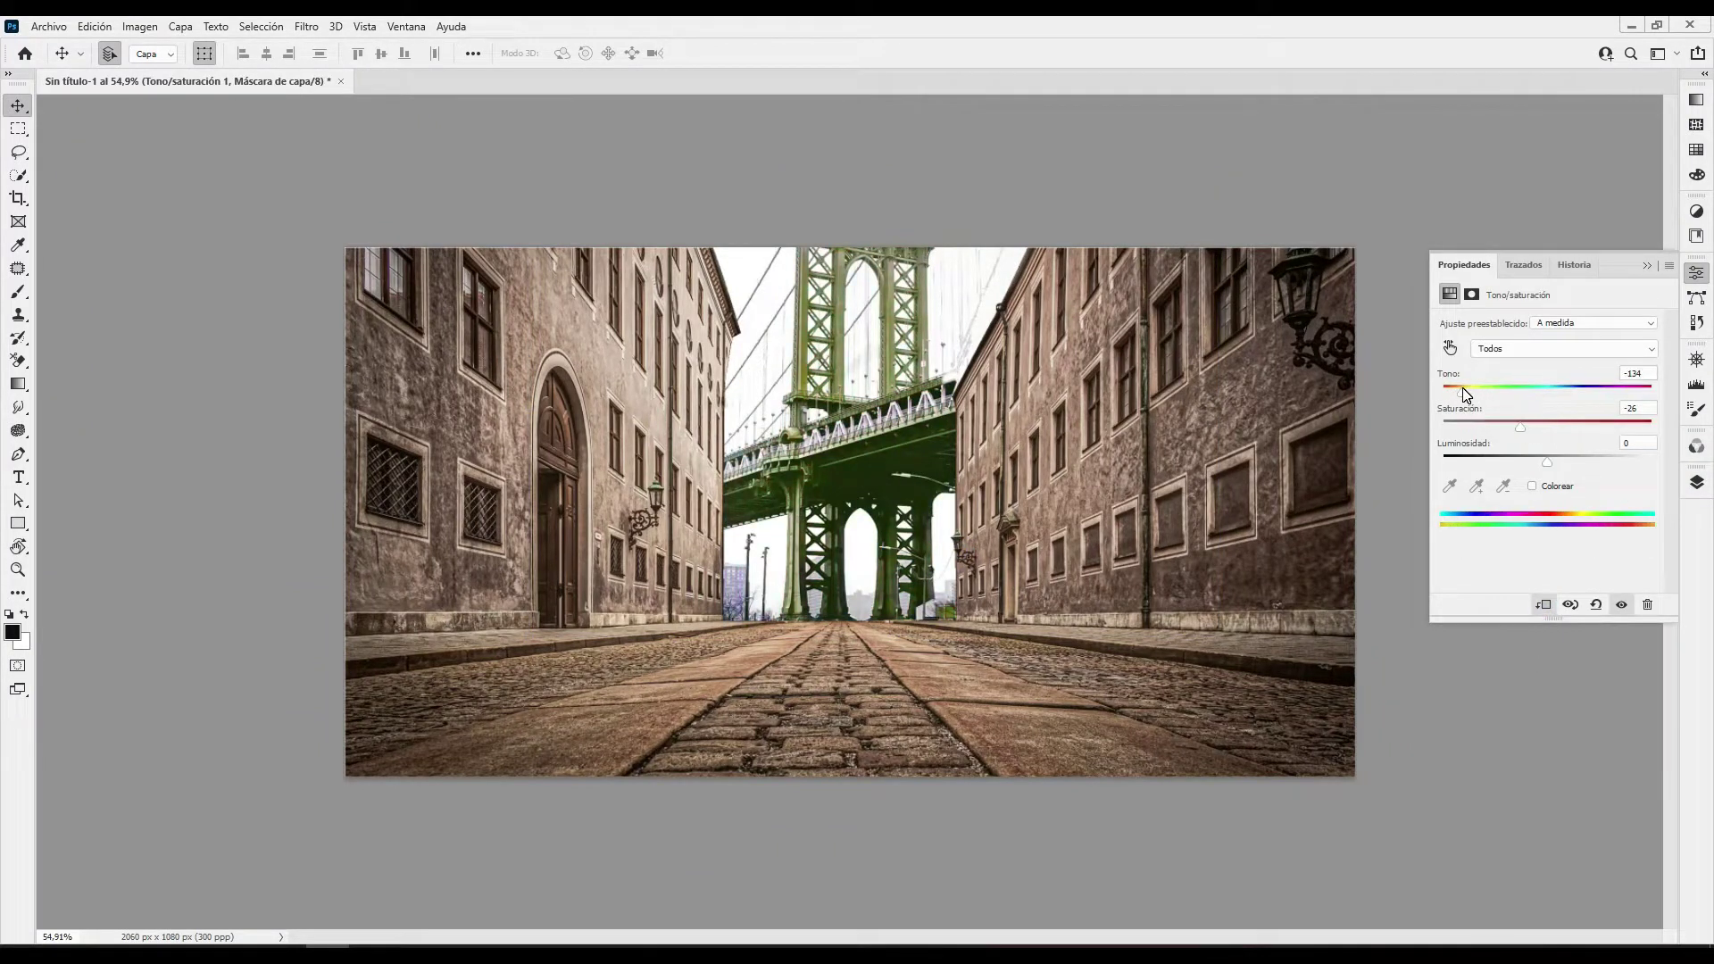
{"action": "left_click", "coordinate": [1106, 589]}
{"action": "scroll", "coordinate": [1107, 589], "scroll_direction": "down", "scroll_amount": 2}
{"action": "scroll", "coordinate": [1071, 602], "scroll_direction": "up", "scroll_amount": 3}
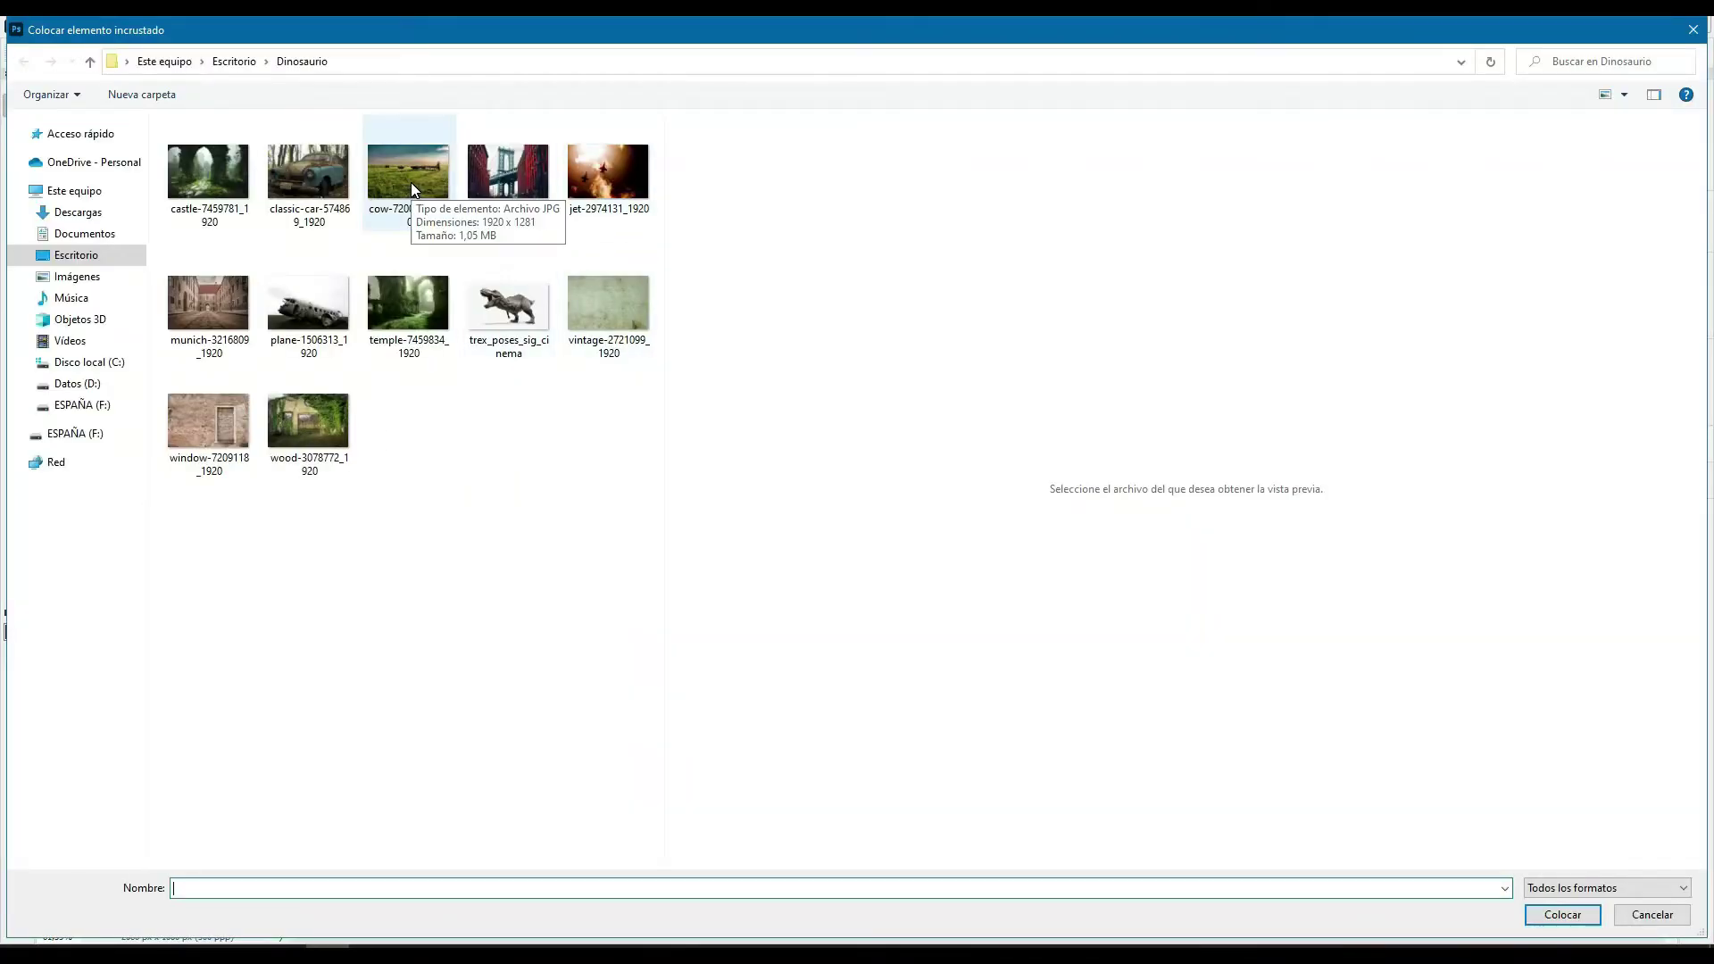
Place cow-7200409_1920 and distort its corners into perspective over the street
{"action": "double_click", "coordinate": [411, 184]}
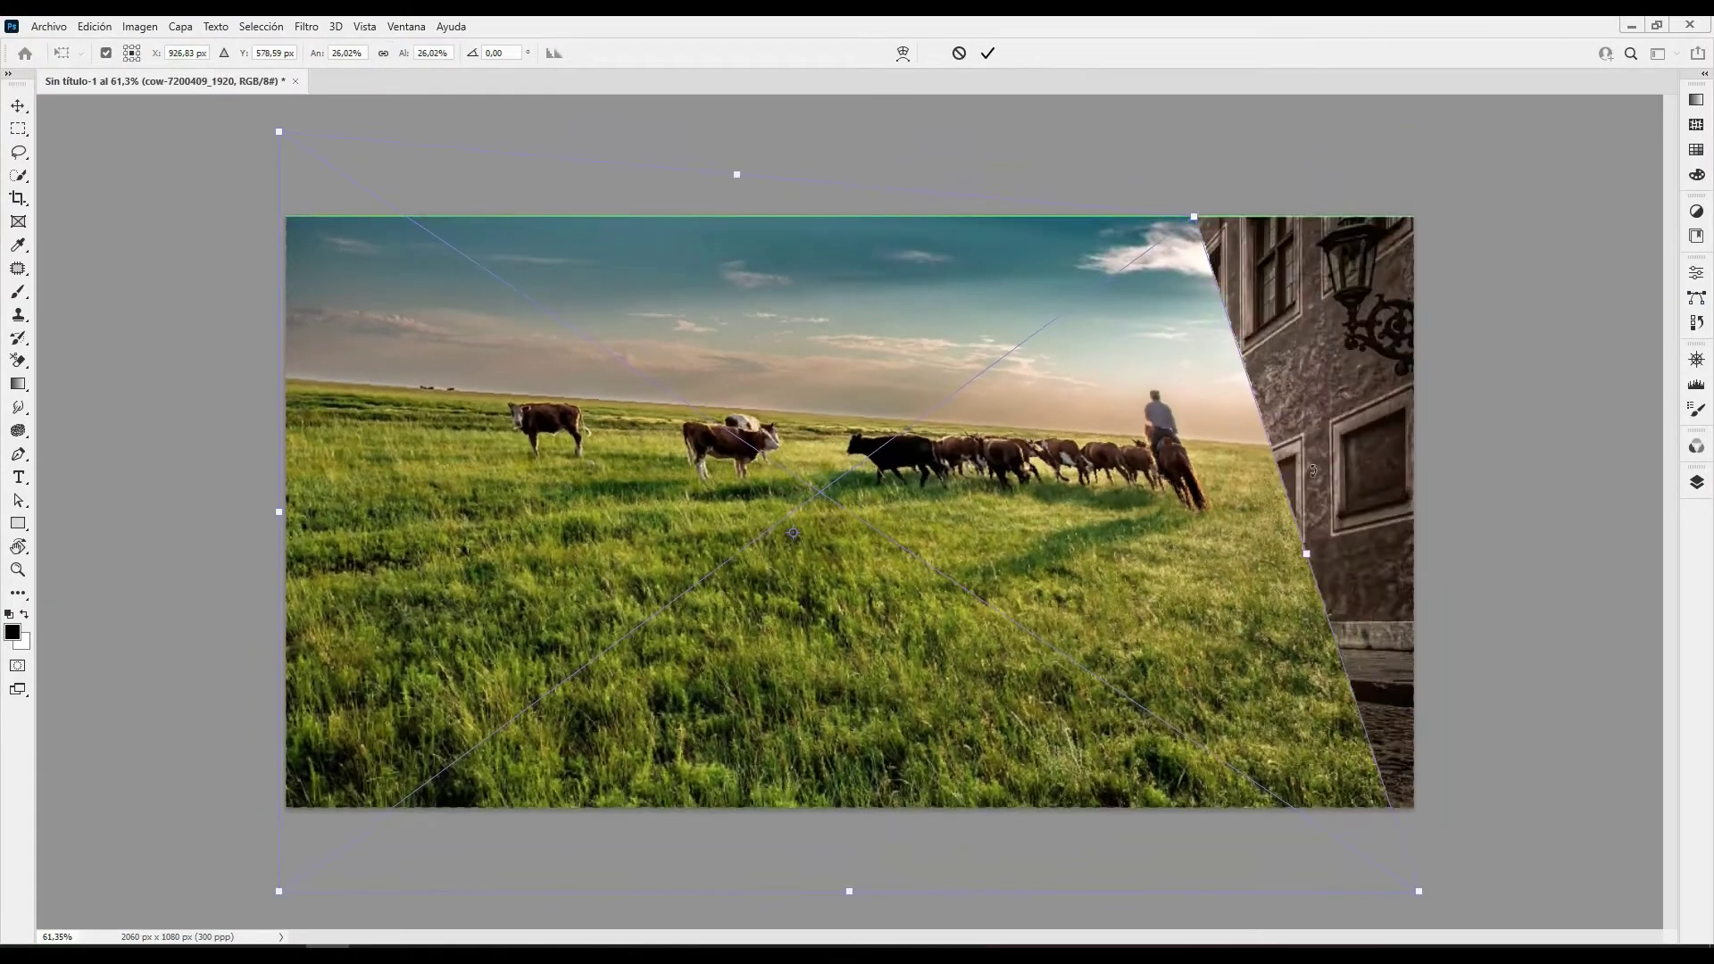
{"action": "left_click_drag", "start_coordinate": [1419, 891], "coordinate": [1535, 830]}
{"action": "left_click_drag", "start_coordinate": [279, 891], "coordinate": [54, 807]}
{"action": "left_click_drag", "start_coordinate": [279, 132], "coordinate": [433, 216]}
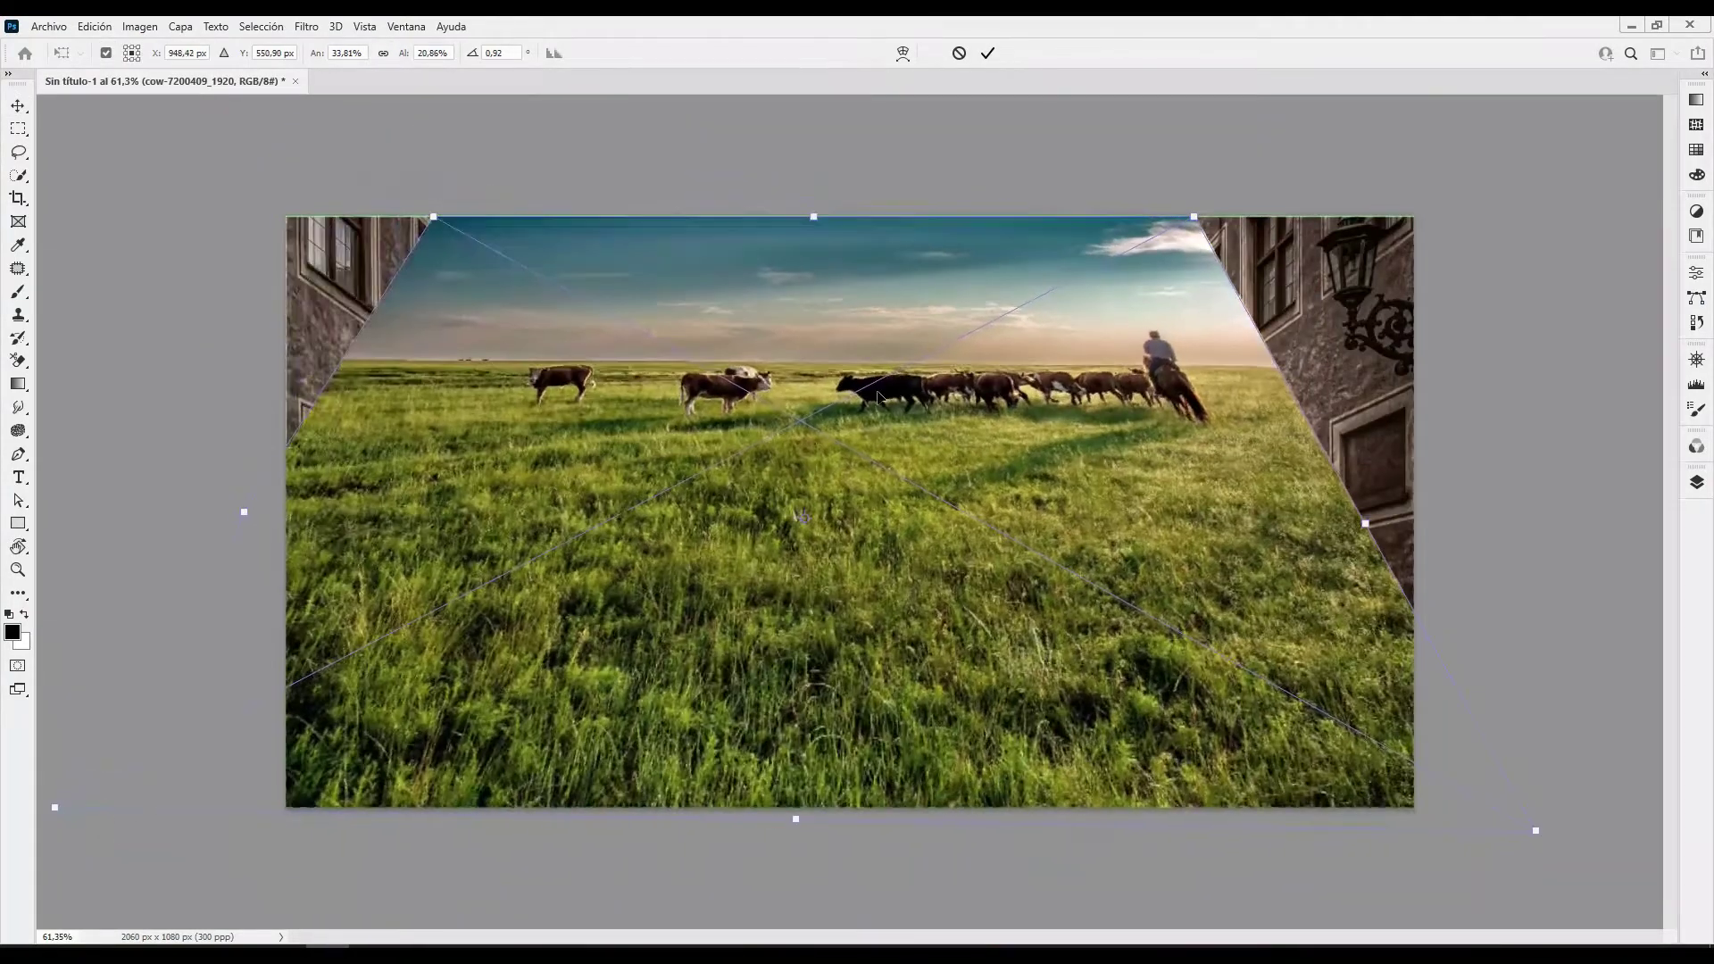
{"action": "key", "text": "Return"}
Hide the field layer with a black layer mask and browse the grass brush sets
{"action": "left_click", "coordinate": [1696, 482]}
{"action": "left_click_drag", "start_coordinate": [1531, 580], "coordinate": [1528, 613]}
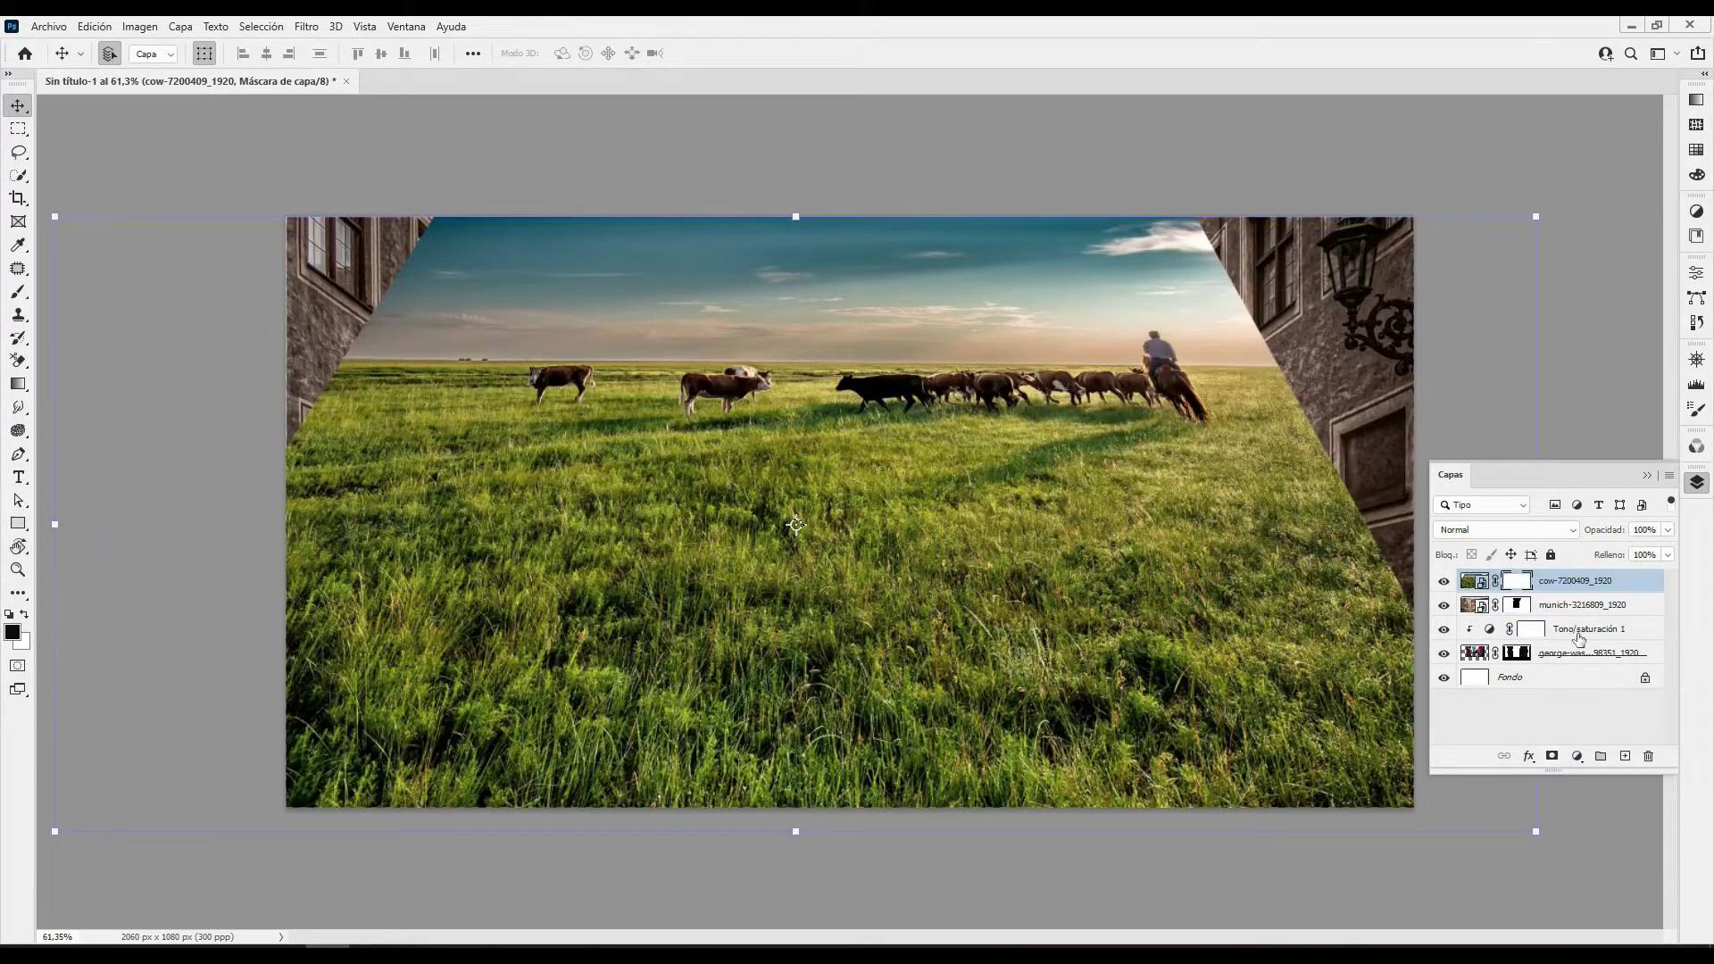
{"action": "key", "text": "ctrl+i"}
{"action": "key", "text": "b"}
{"action": "right_click", "coordinate": [981, 667]}
{"action": "left_click", "coordinate": [1011, 668]}
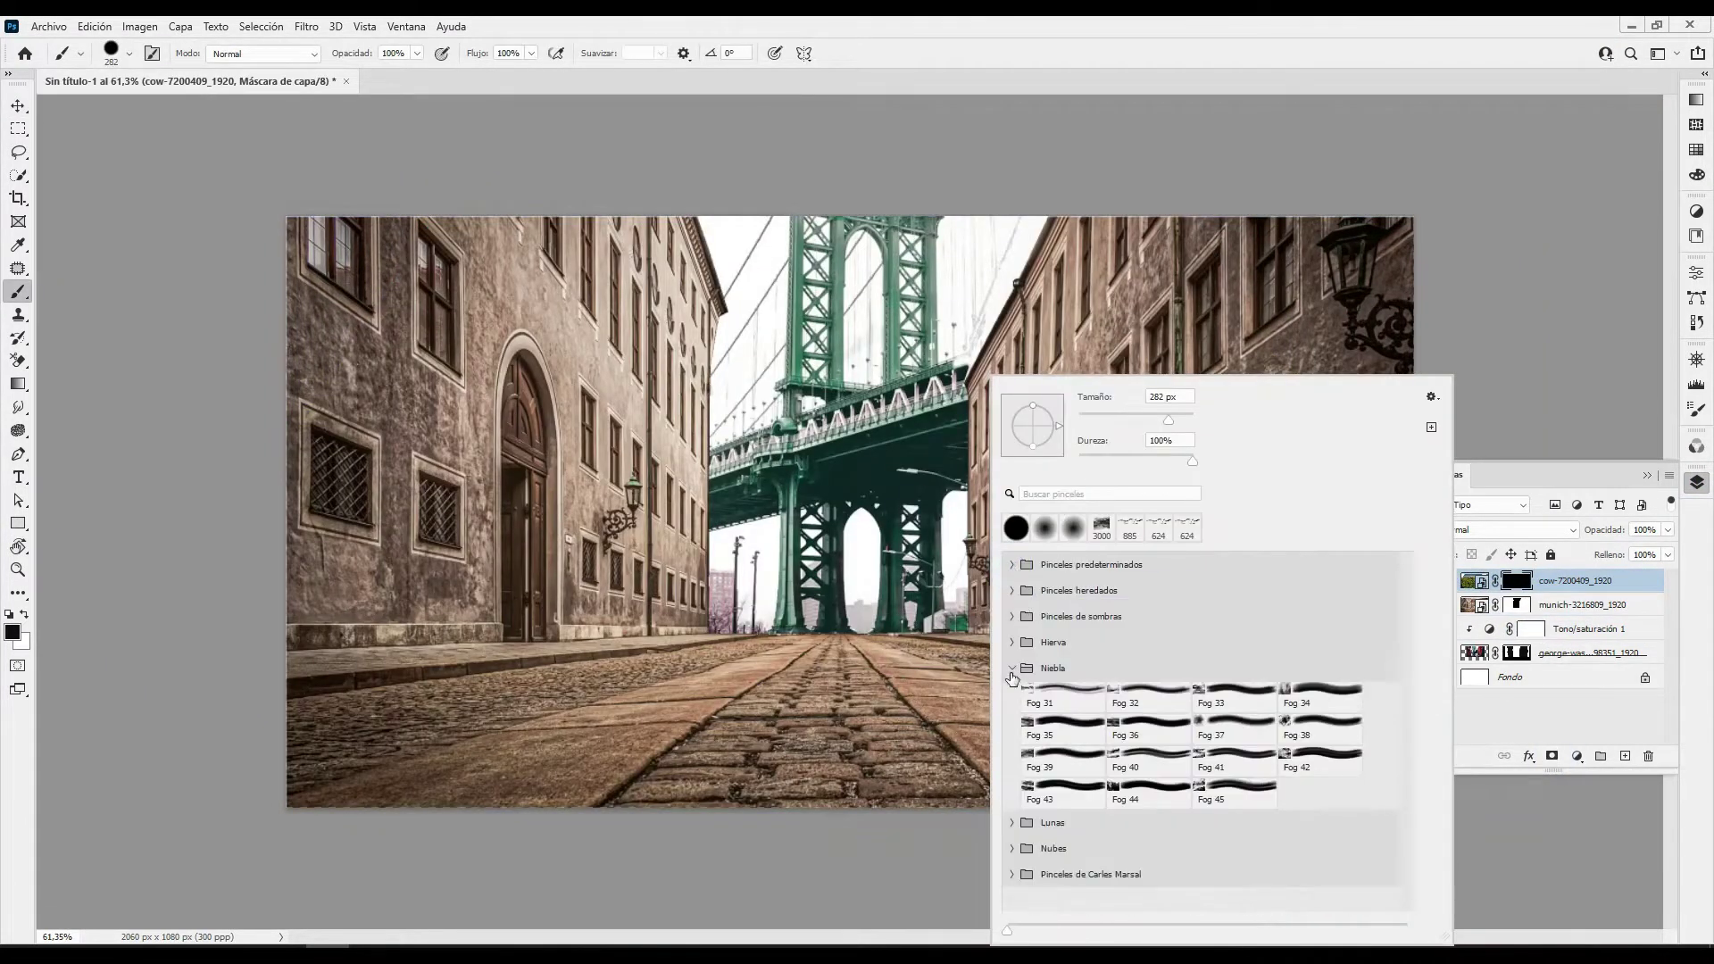
{"action": "left_click", "coordinate": [1011, 641]}
{"action": "mouse_move", "coordinate": [1406, 650]}
{"action": "left_mouse_down"}
{"action": "mouse_move", "coordinate": [1405, 692]}
{"action": "mouse_move", "coordinate": [1322, 745]}
{"action": "left_mouse_up"}
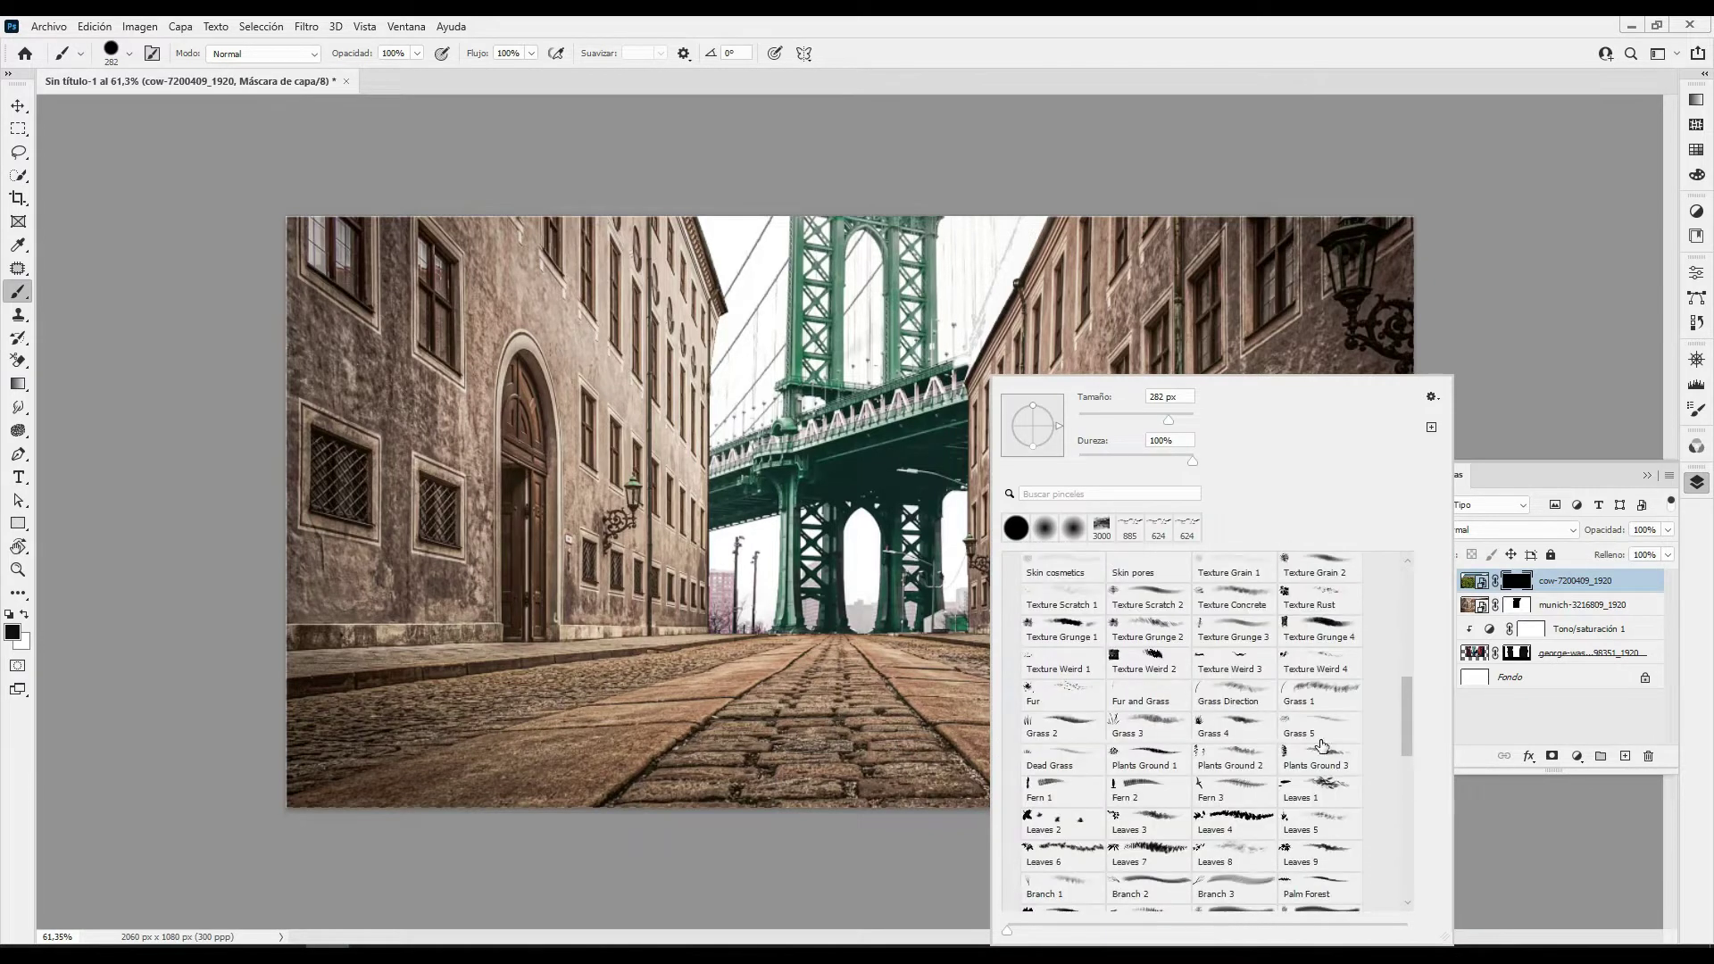
Paint white grass into the mask across the lower-left road and road centre
{"action": "left_click", "coordinate": [753, 743]}
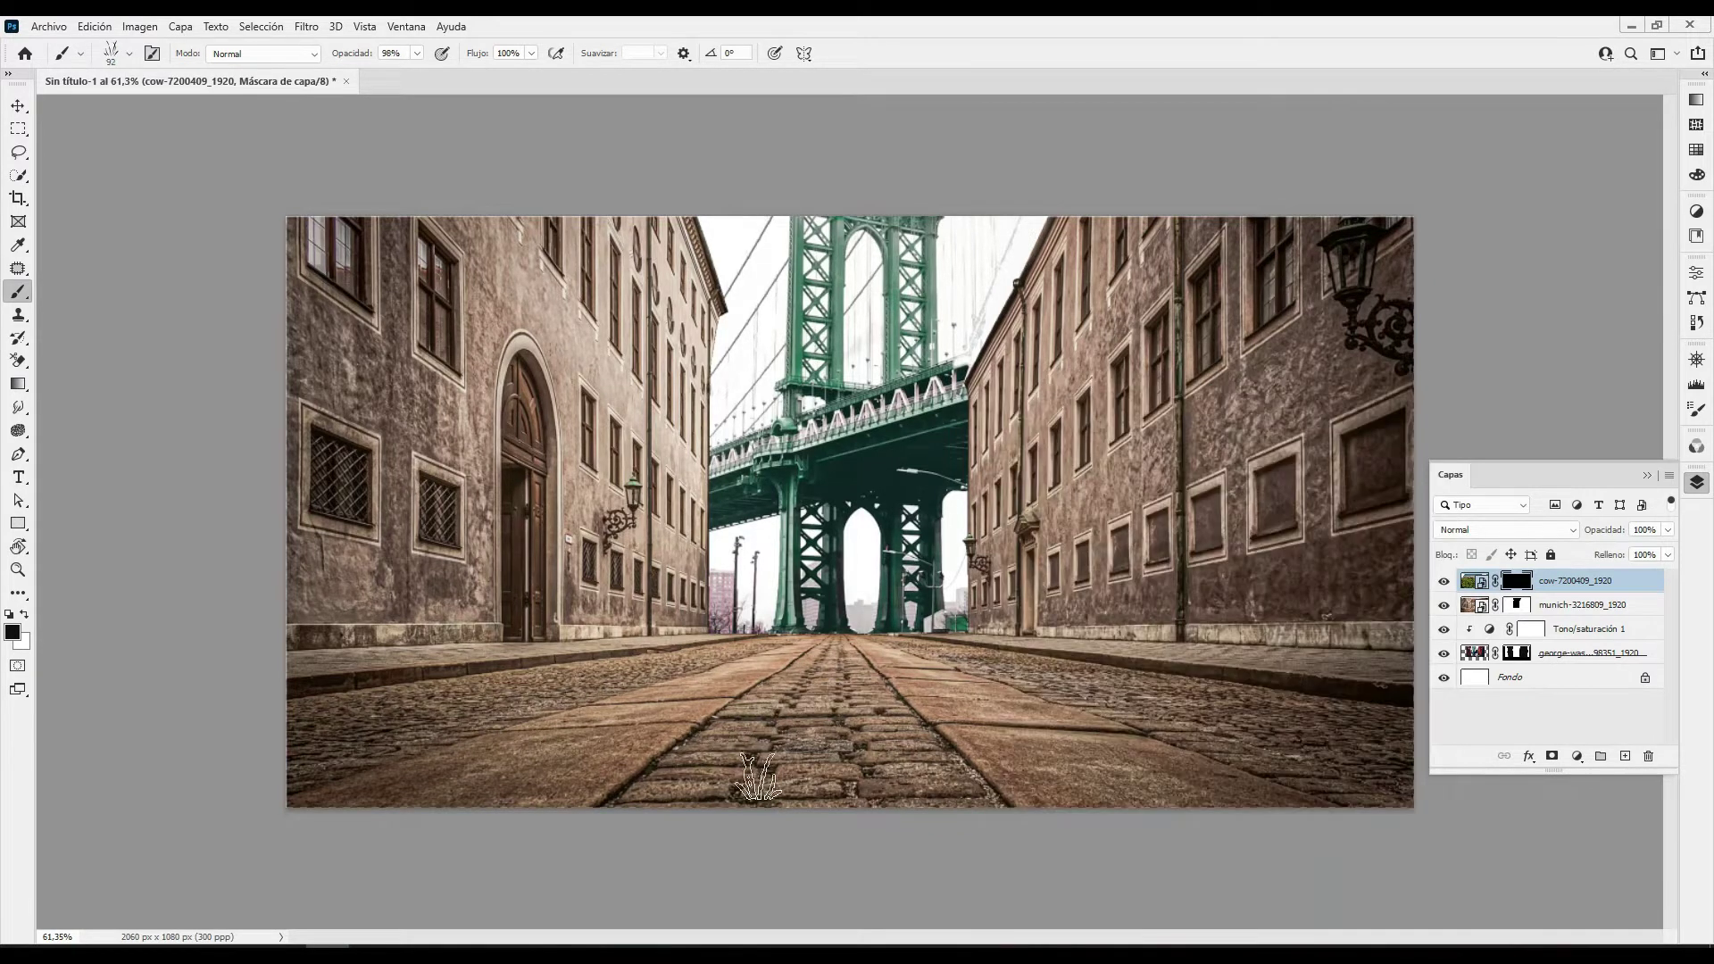
{"action": "key", "text": "x"}
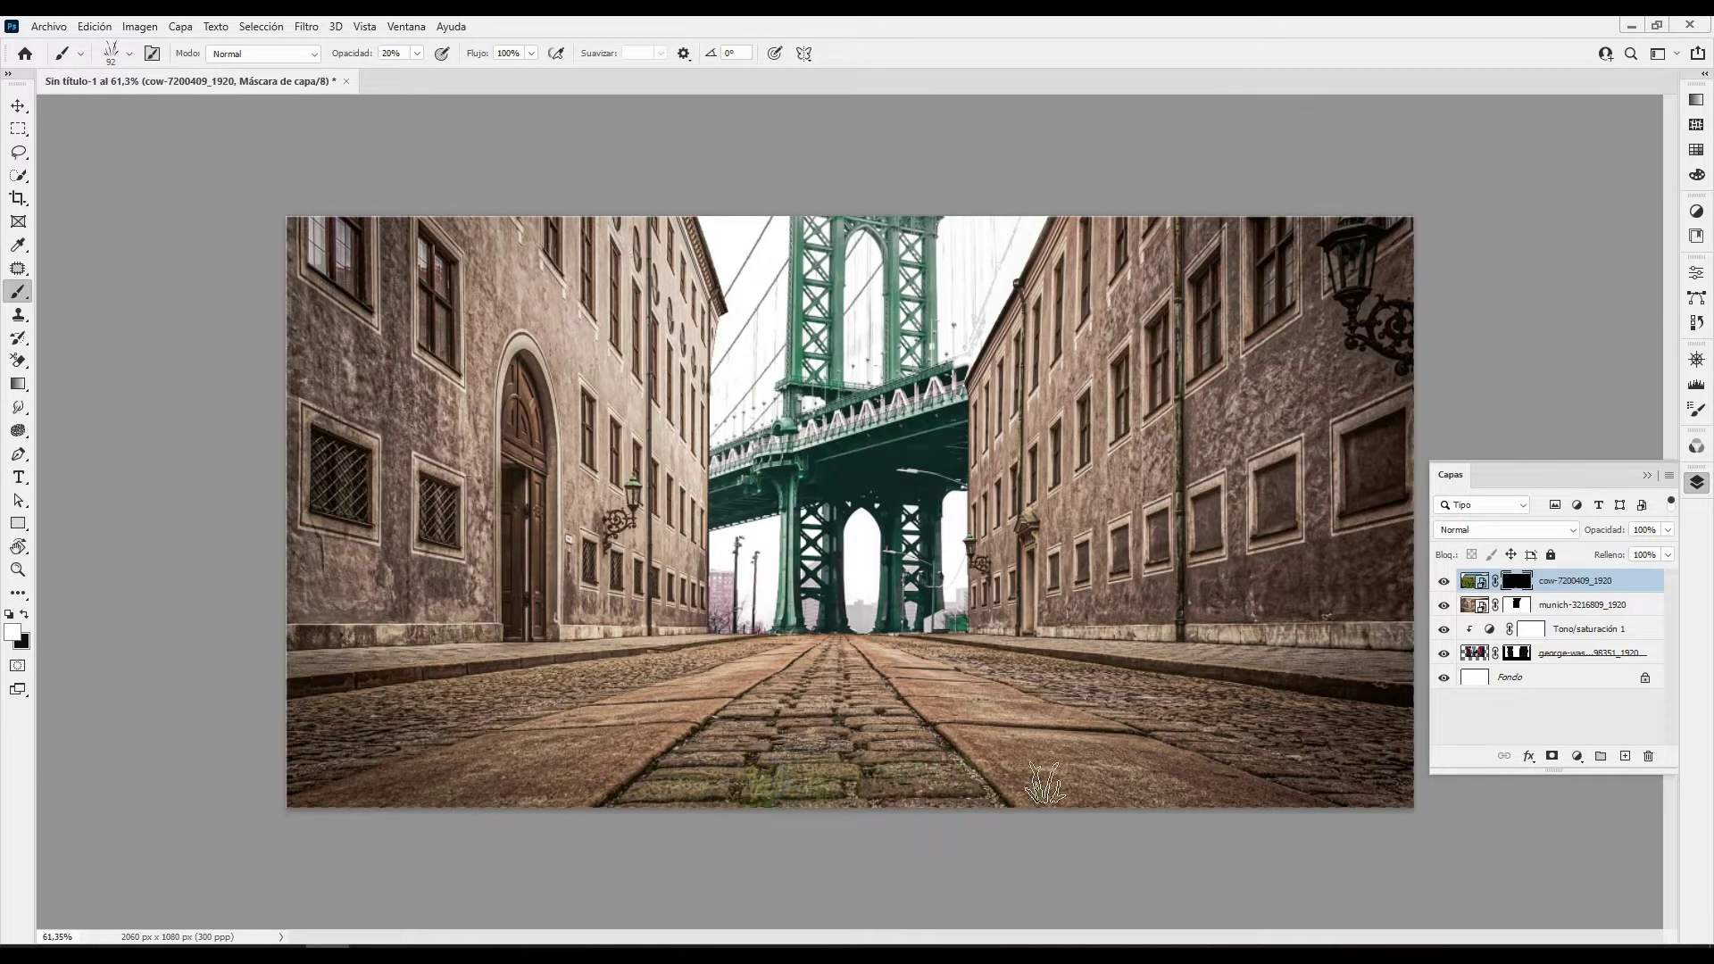
{"action": "right_click", "coordinate": [775, 690]}
{"action": "left_click", "coordinate": [931, 718]}
{"action": "left_click", "coordinate": [741, 726]}
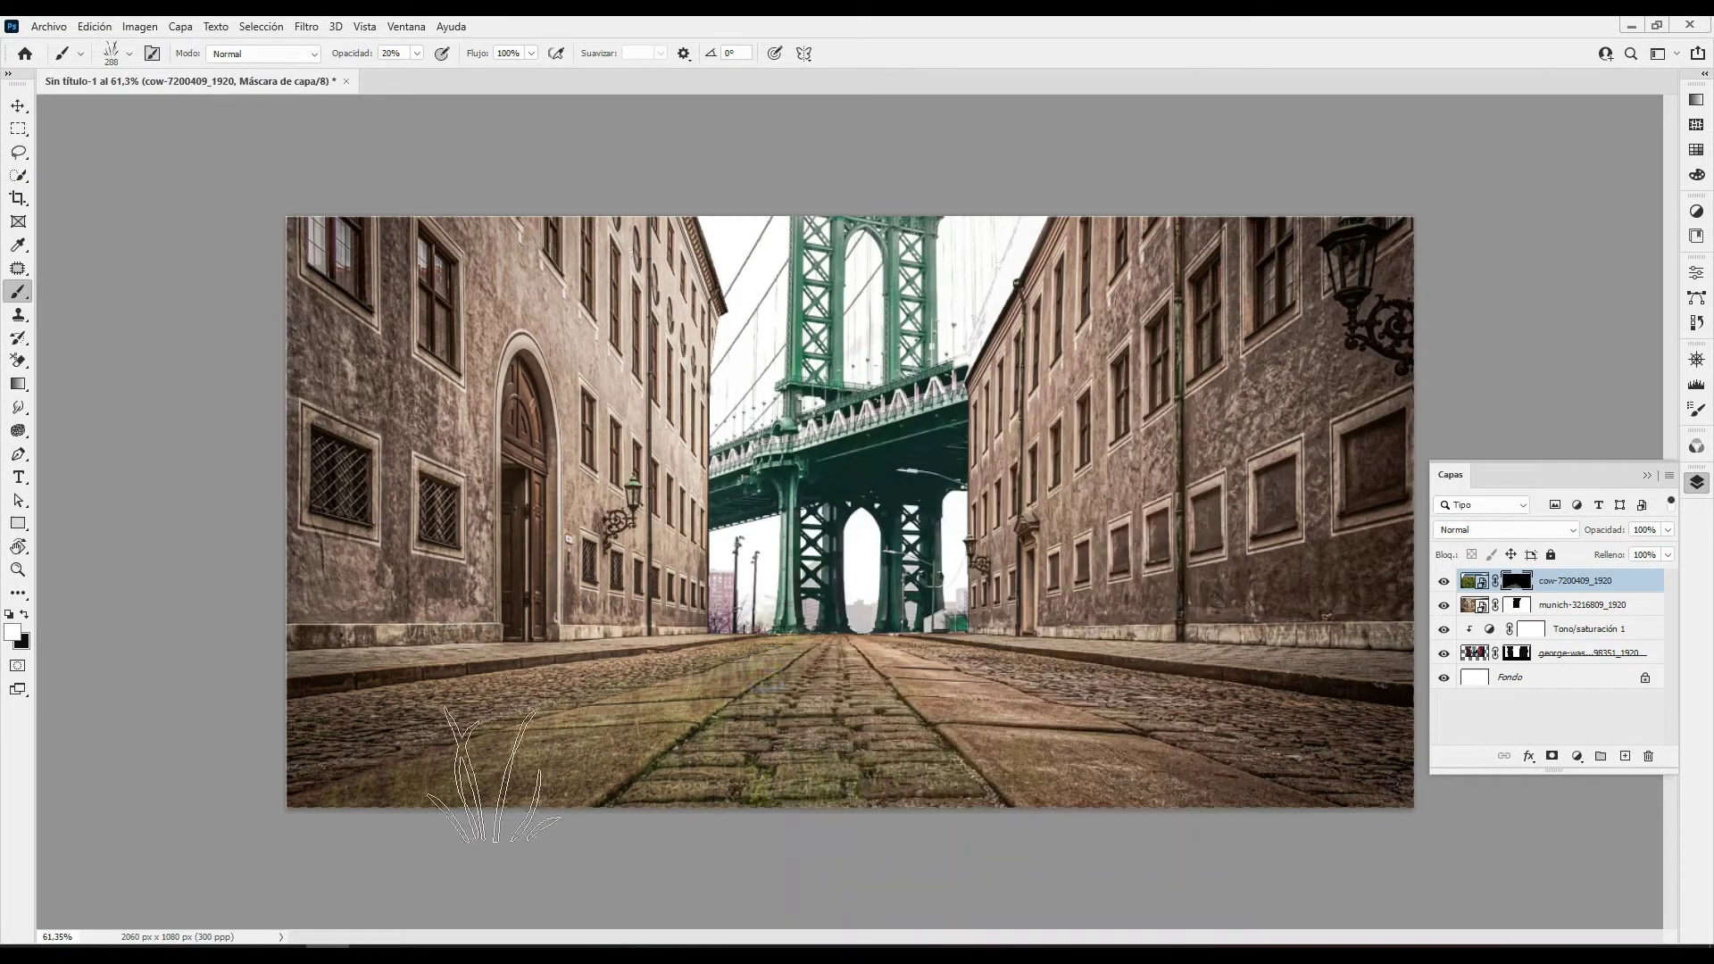
{"action": "left_click_drag", "start_coordinate": [464, 767], "coordinate": [570, 757]}
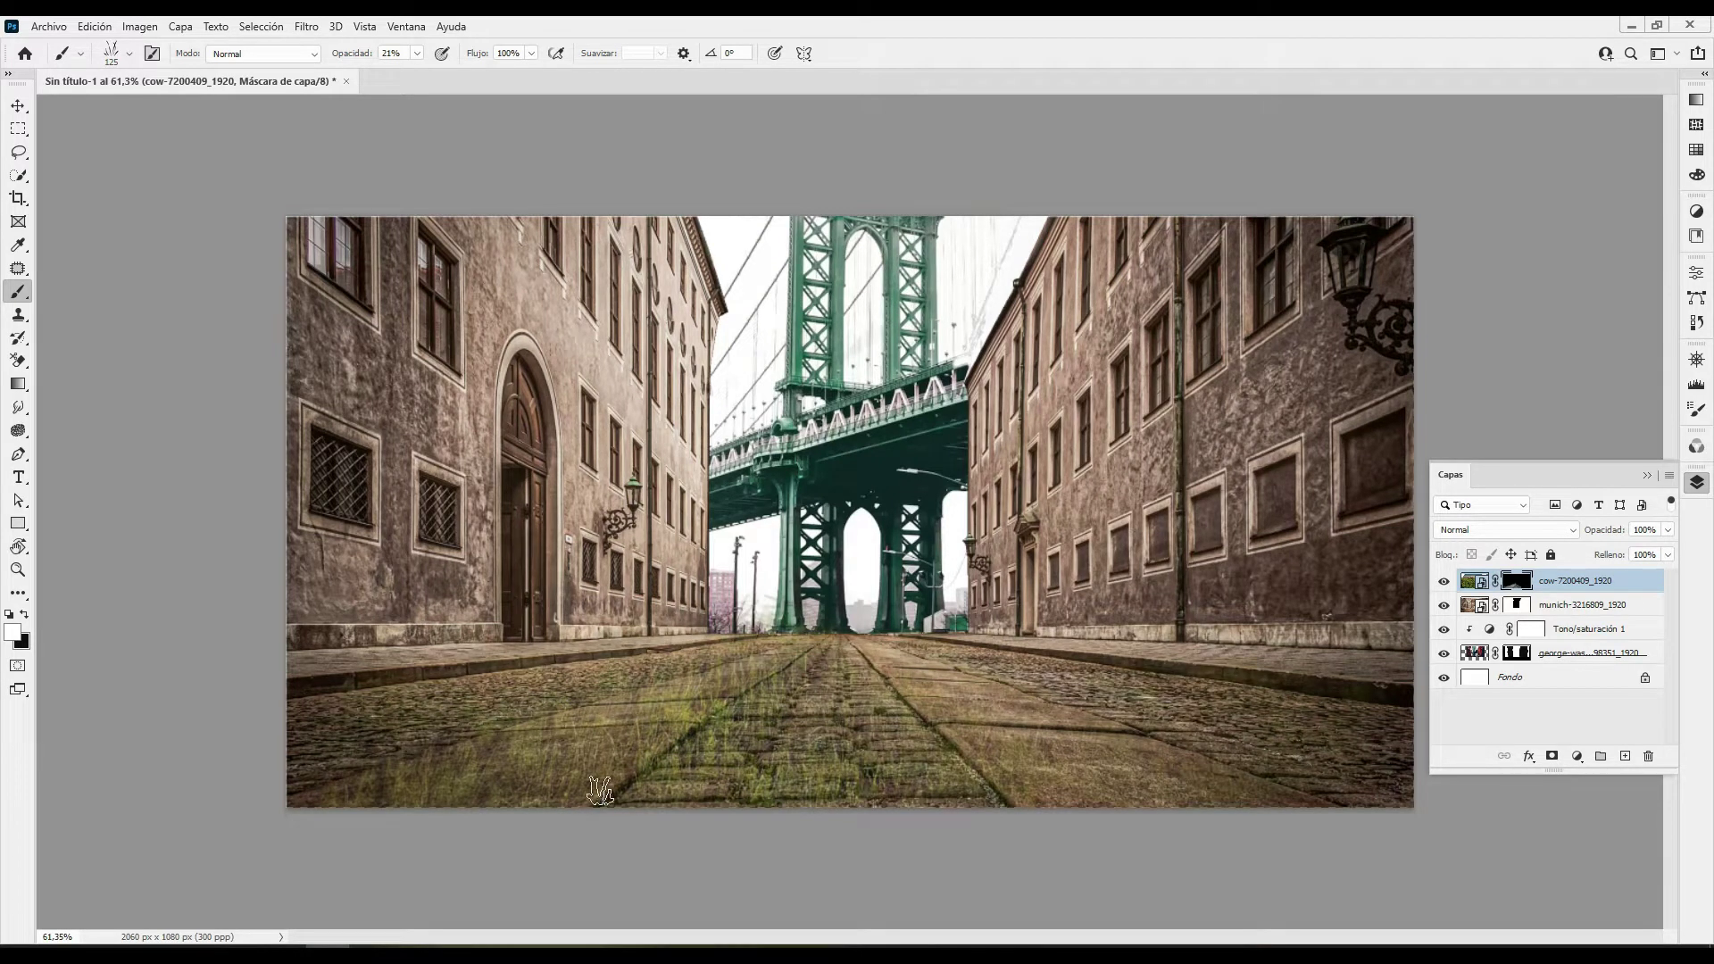
{"action": "left_click_drag", "start_coordinate": [757, 685], "coordinate": [617, 830]}
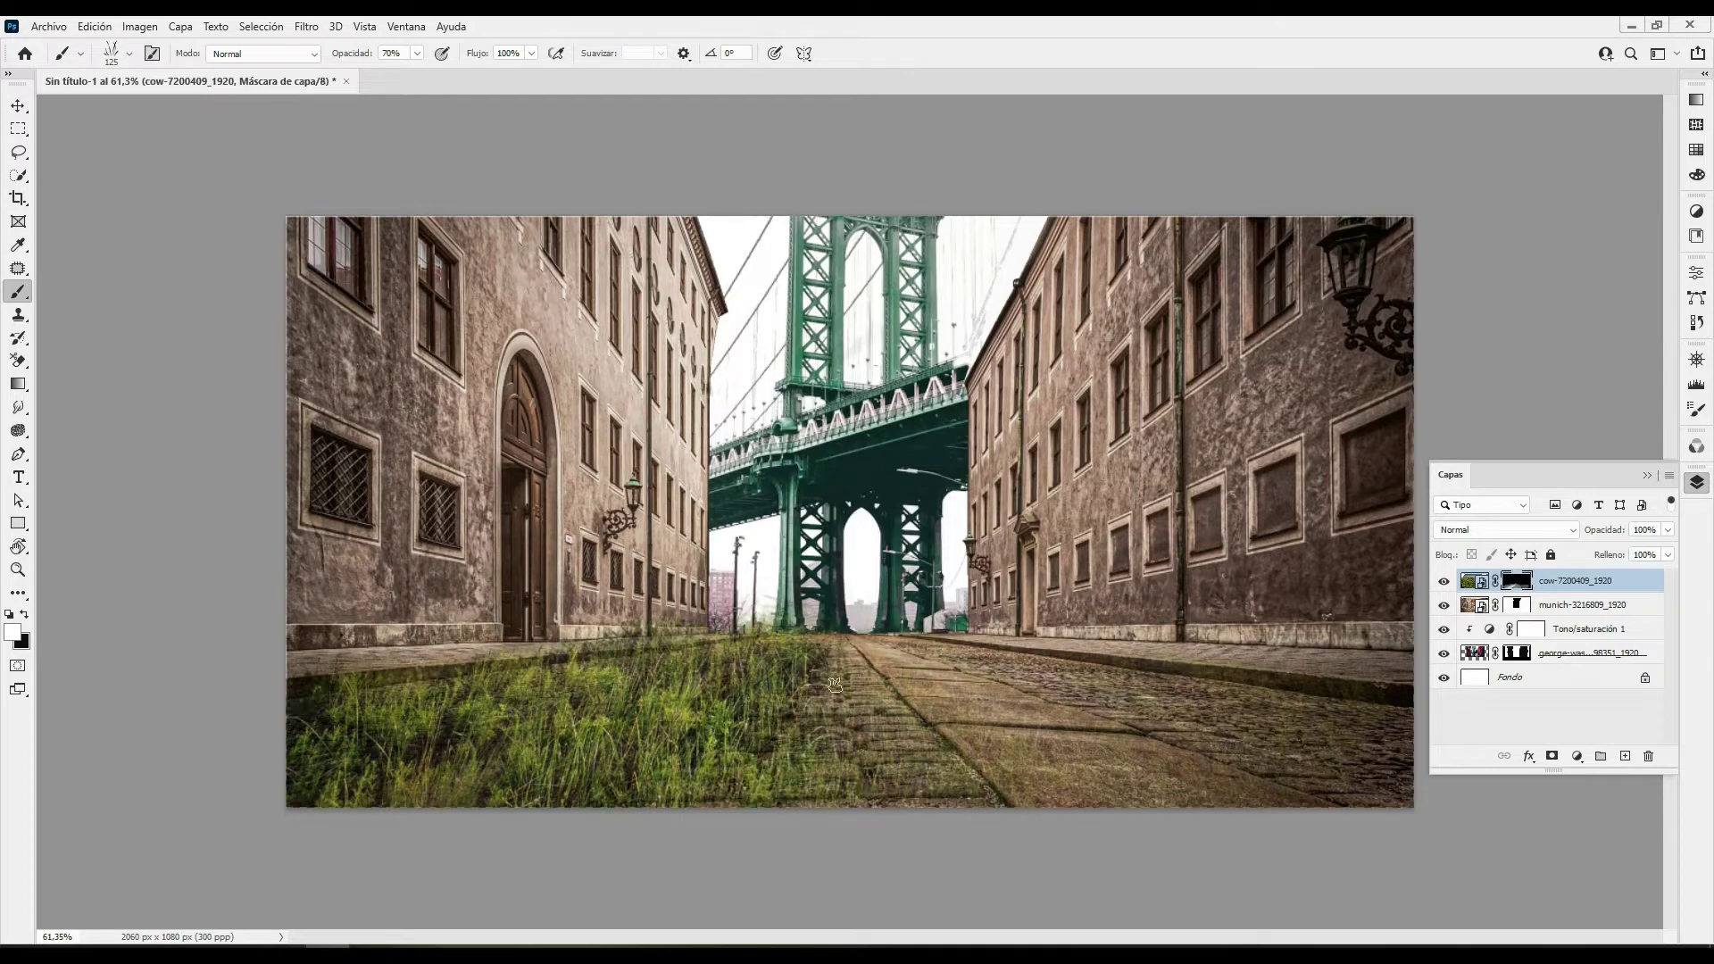
{"action": "left_click_drag", "start_coordinate": [902, 649], "coordinate": [1373, 719]}
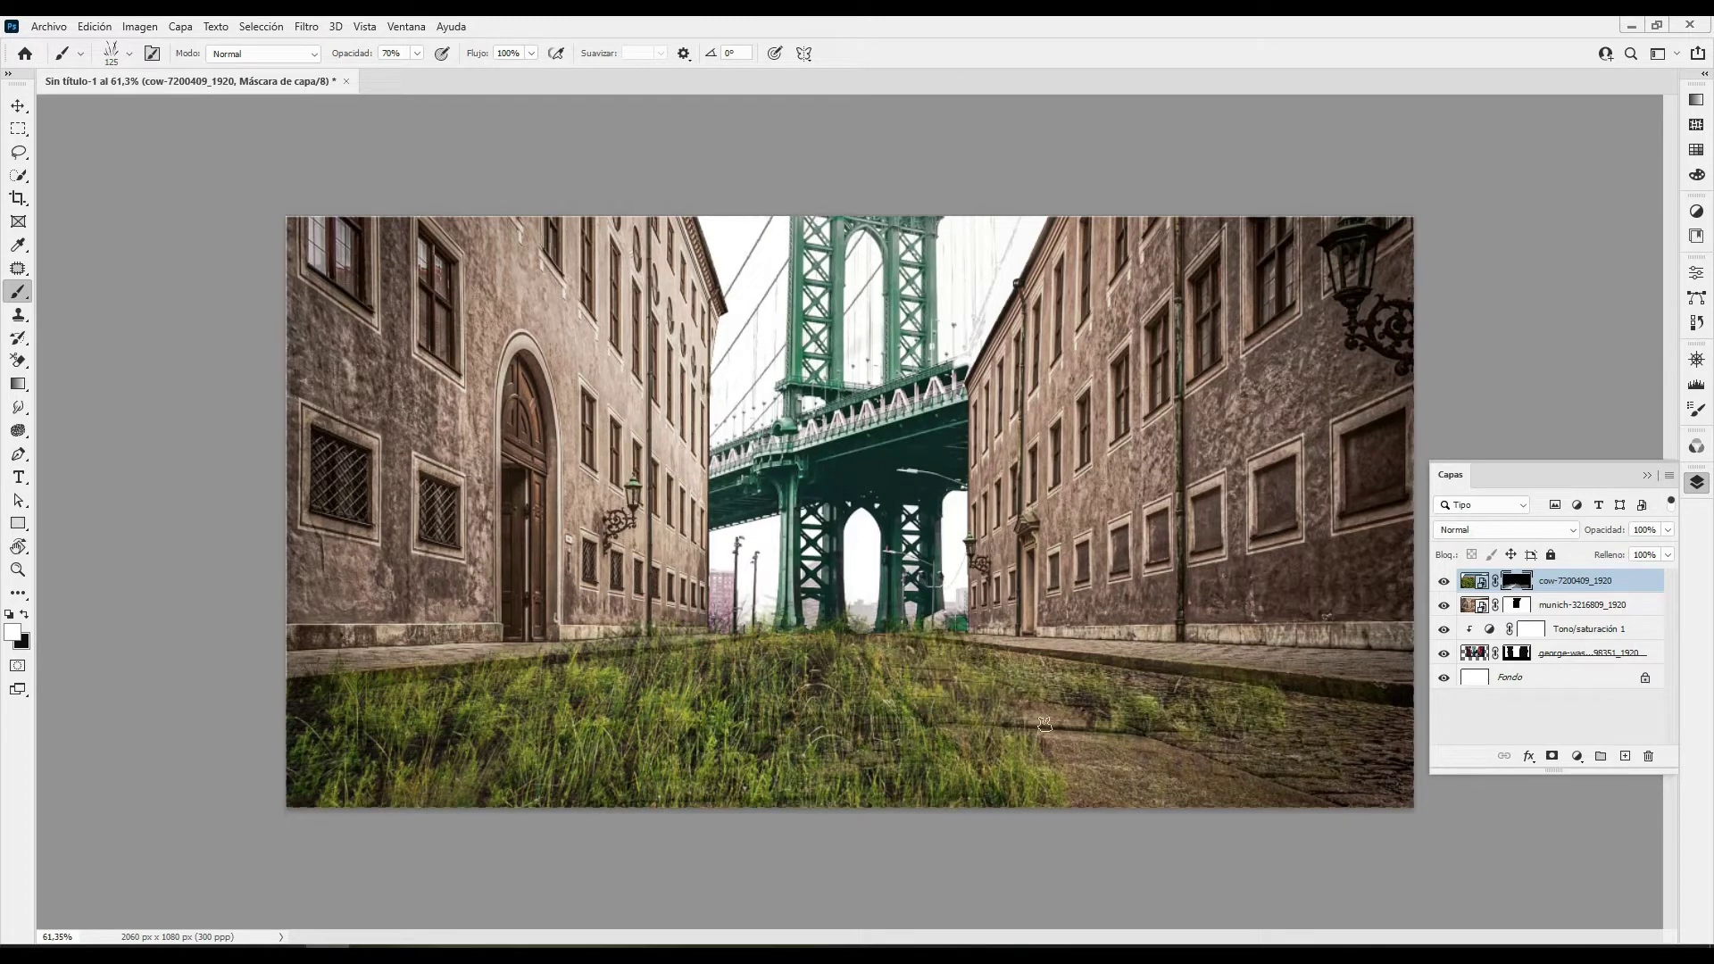
With the Grass 4 brush, paint grass from the right road into the foreground
{"action": "right_click", "coordinate": [1102, 730]}
{"action": "left_click", "coordinate": [973, 721]}
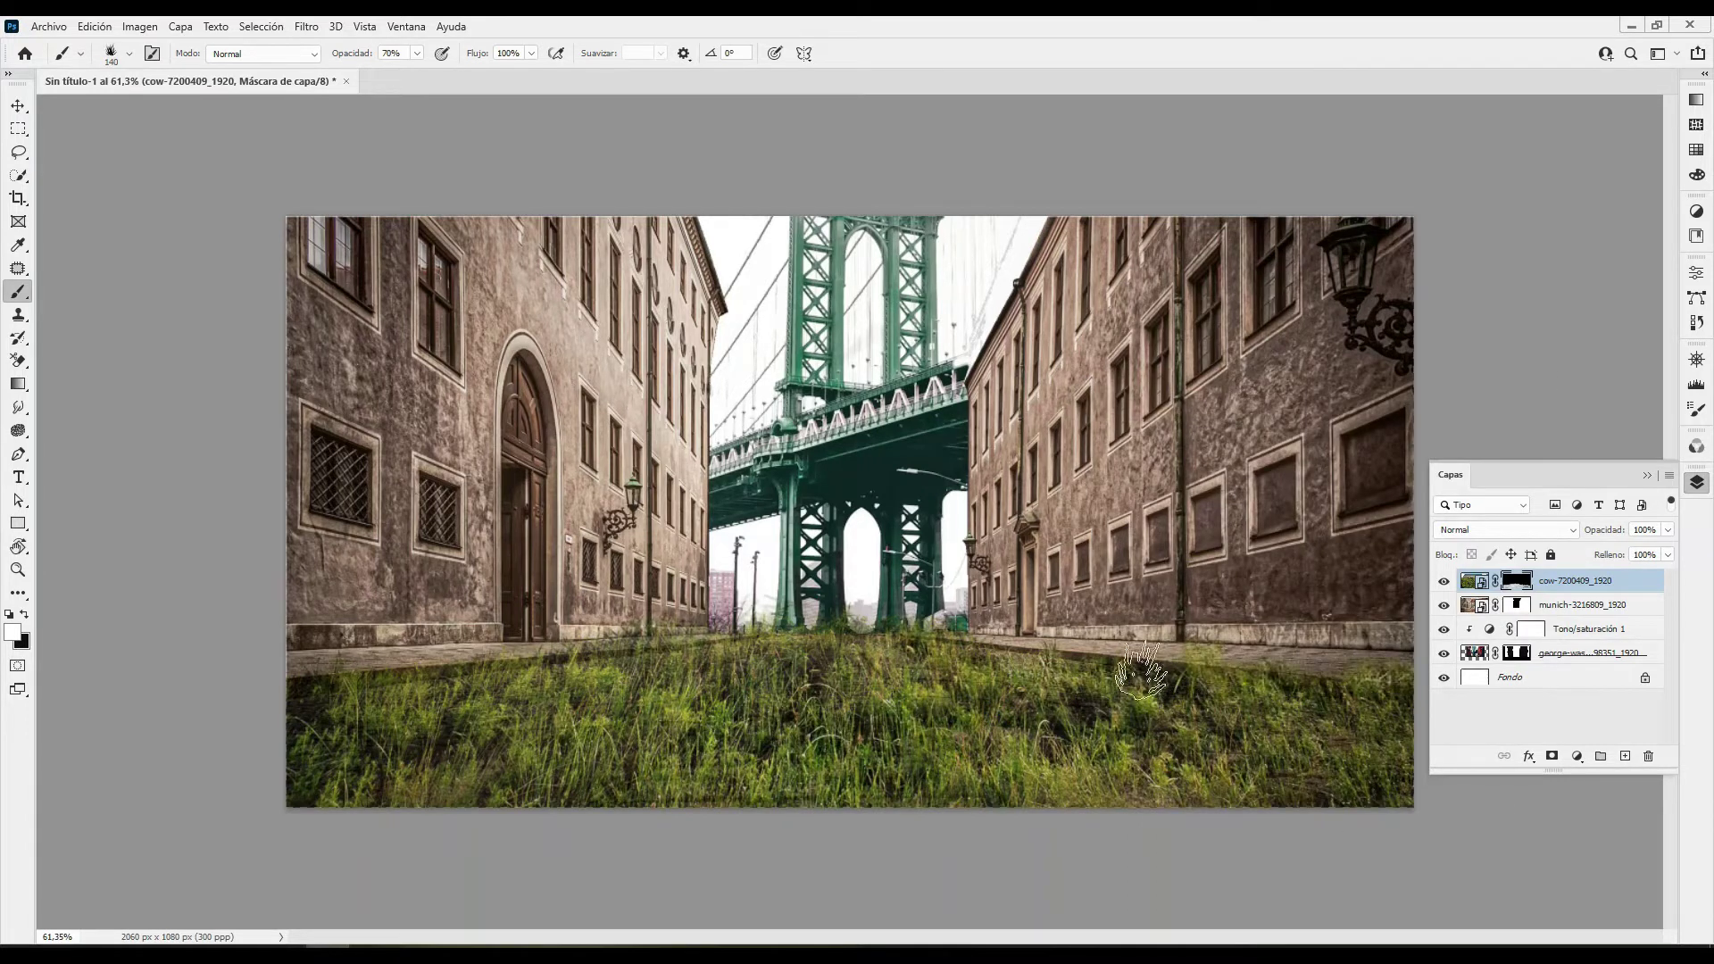
{"action": "left_click_drag", "start_coordinate": [1141, 671], "coordinate": [538, 754]}
{"action": "scroll", "coordinate": [883, 758], "scroll_direction": "down", "scroll_amount": 3}
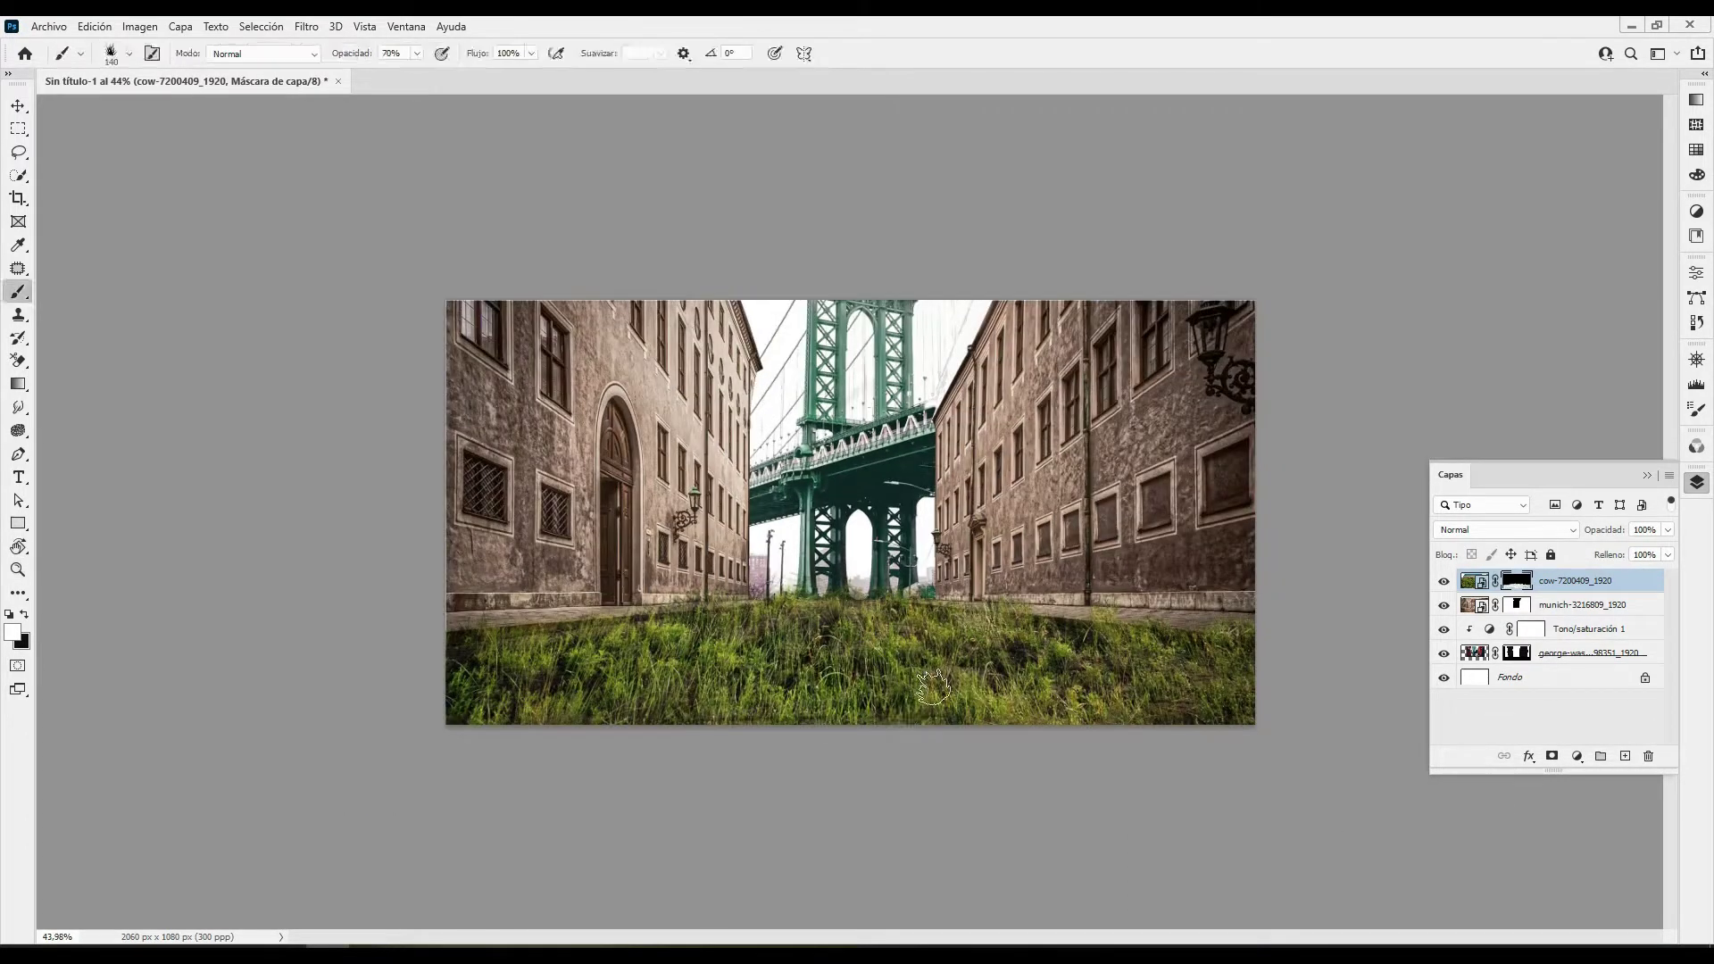
Place the vintage texture image above the street layer and skew it along the right wall
{"action": "key", "text": "v"}
{"action": "key", "text": "alt+bracketleft"}
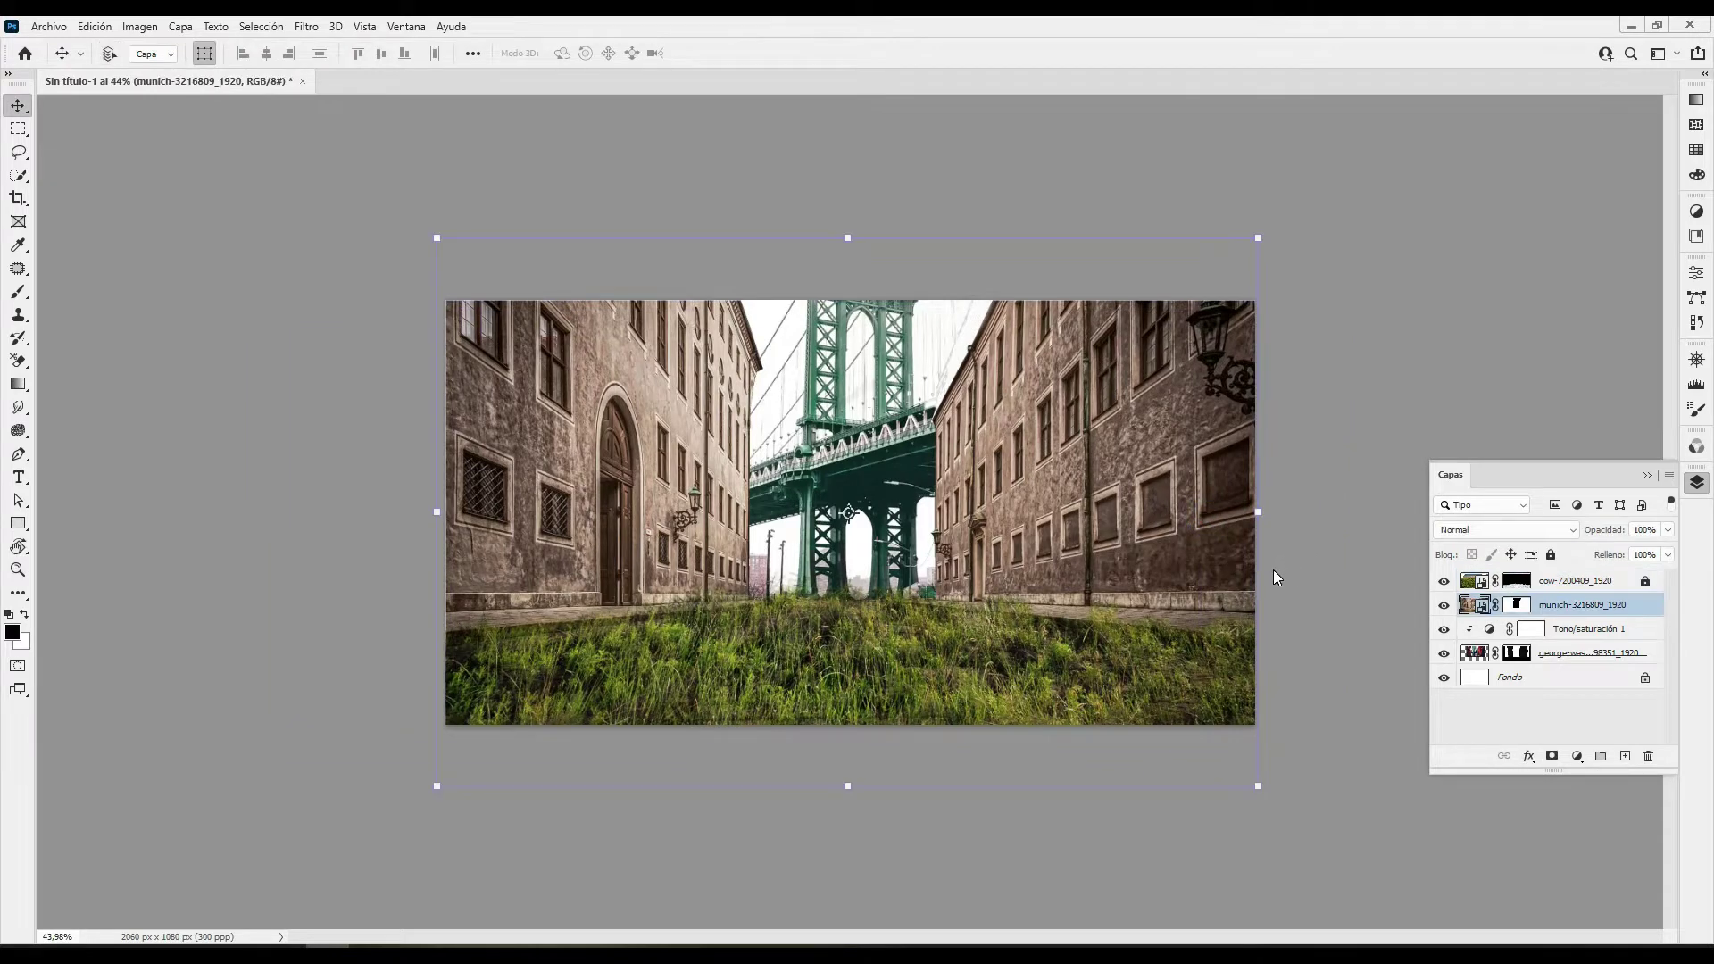
{"action": "key", "text": "ctrl+shift+alt+p"}
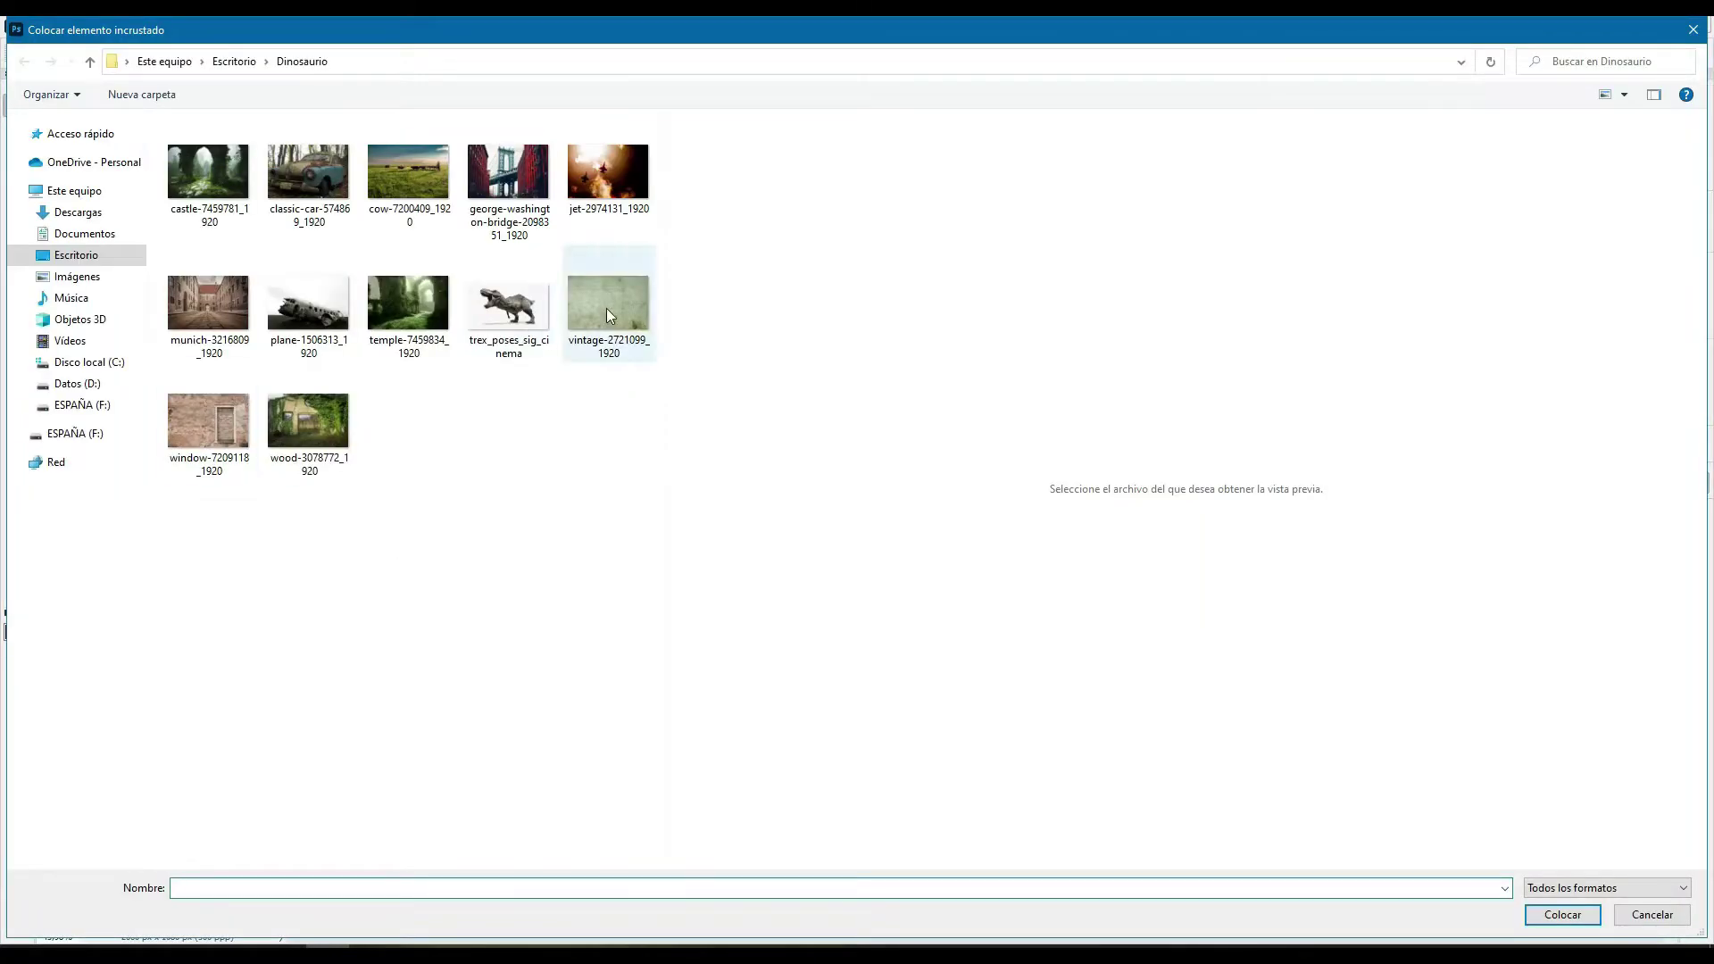
{"action": "double_click", "coordinate": [608, 308]}
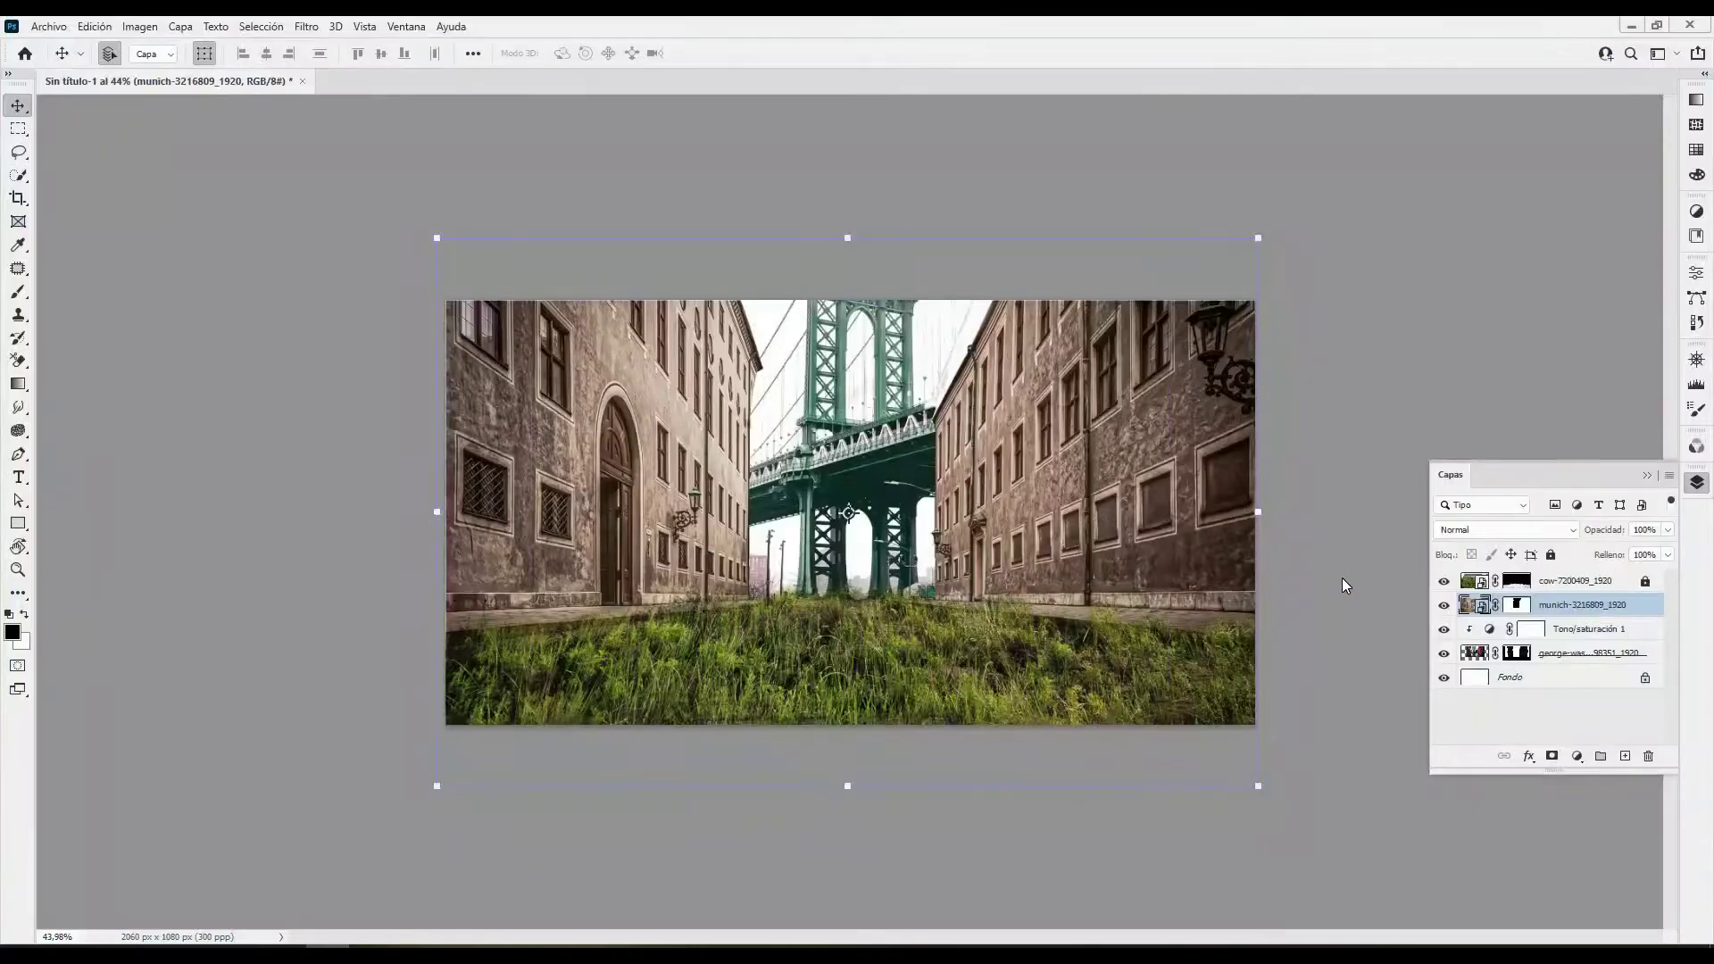
{"action": "key", "text": "ctrl+t"}
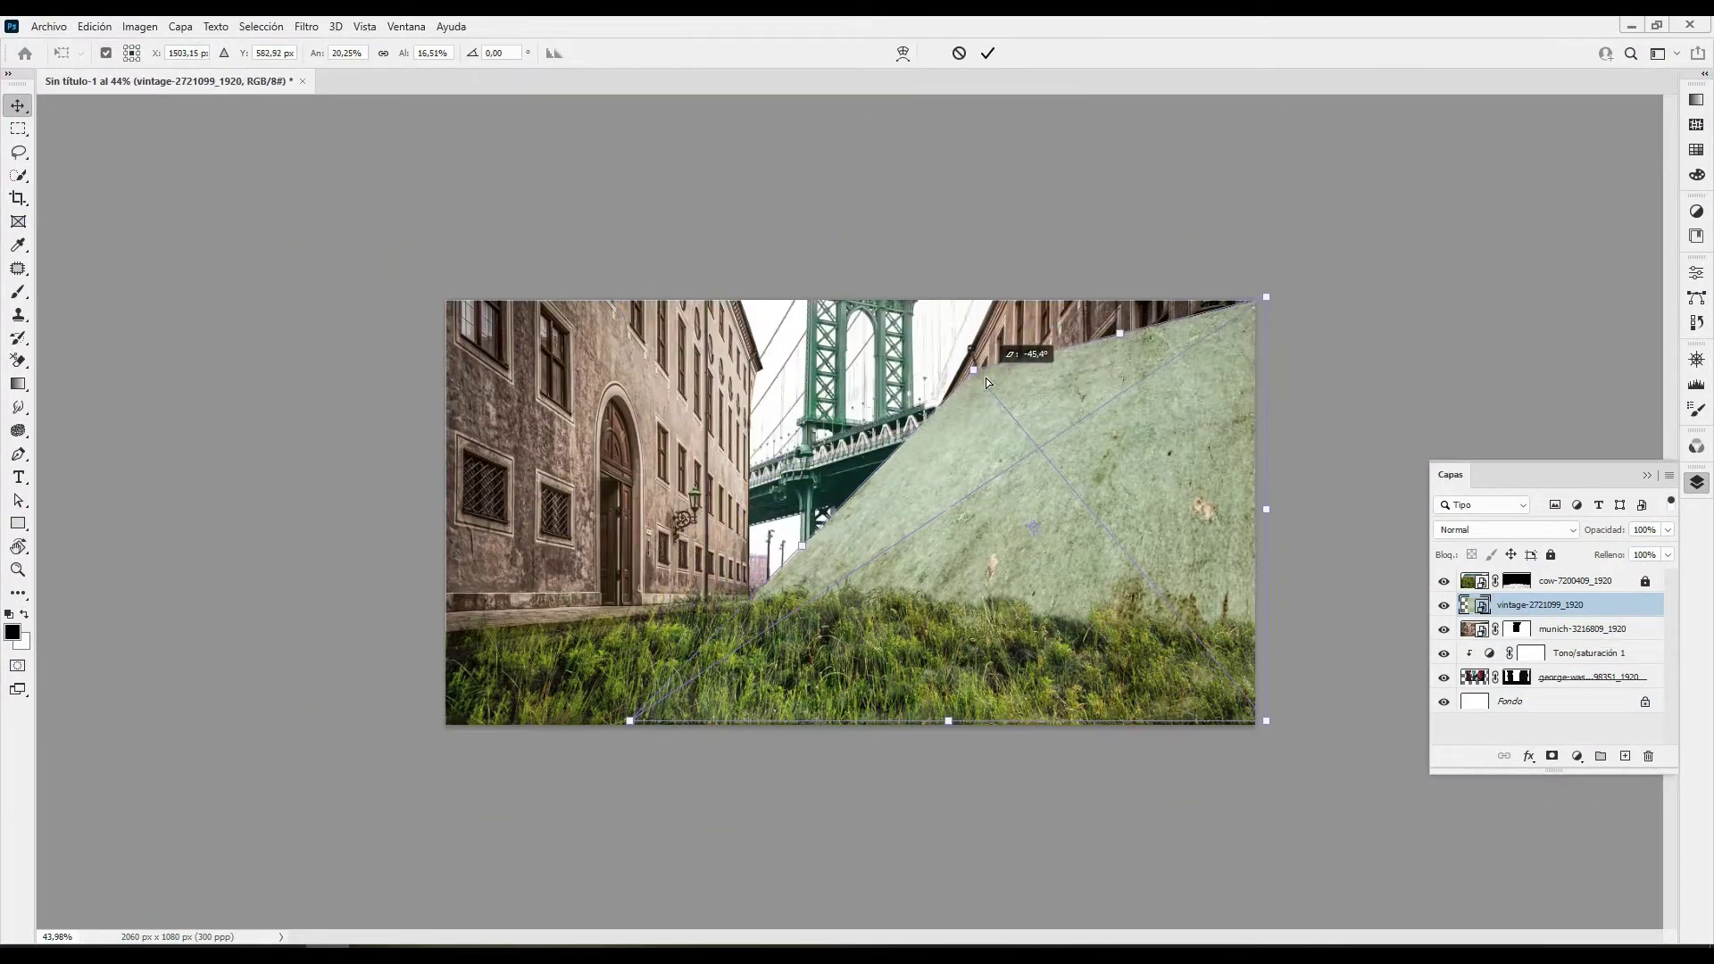
{"action": "mouse_move", "coordinate": [681, 699]}
{"action": "left_mouse_down"}
{"action": "mouse_move", "coordinate": [978, 602]}
{"action": "mouse_move", "coordinate": [934, 622]}
{"action": "left_mouse_up"}
Distort the vintage texture into the right wall's perspective and set it to Multiply
{"action": "left_click_drag", "start_coordinate": [1265, 297], "coordinate": [1283, 121]}
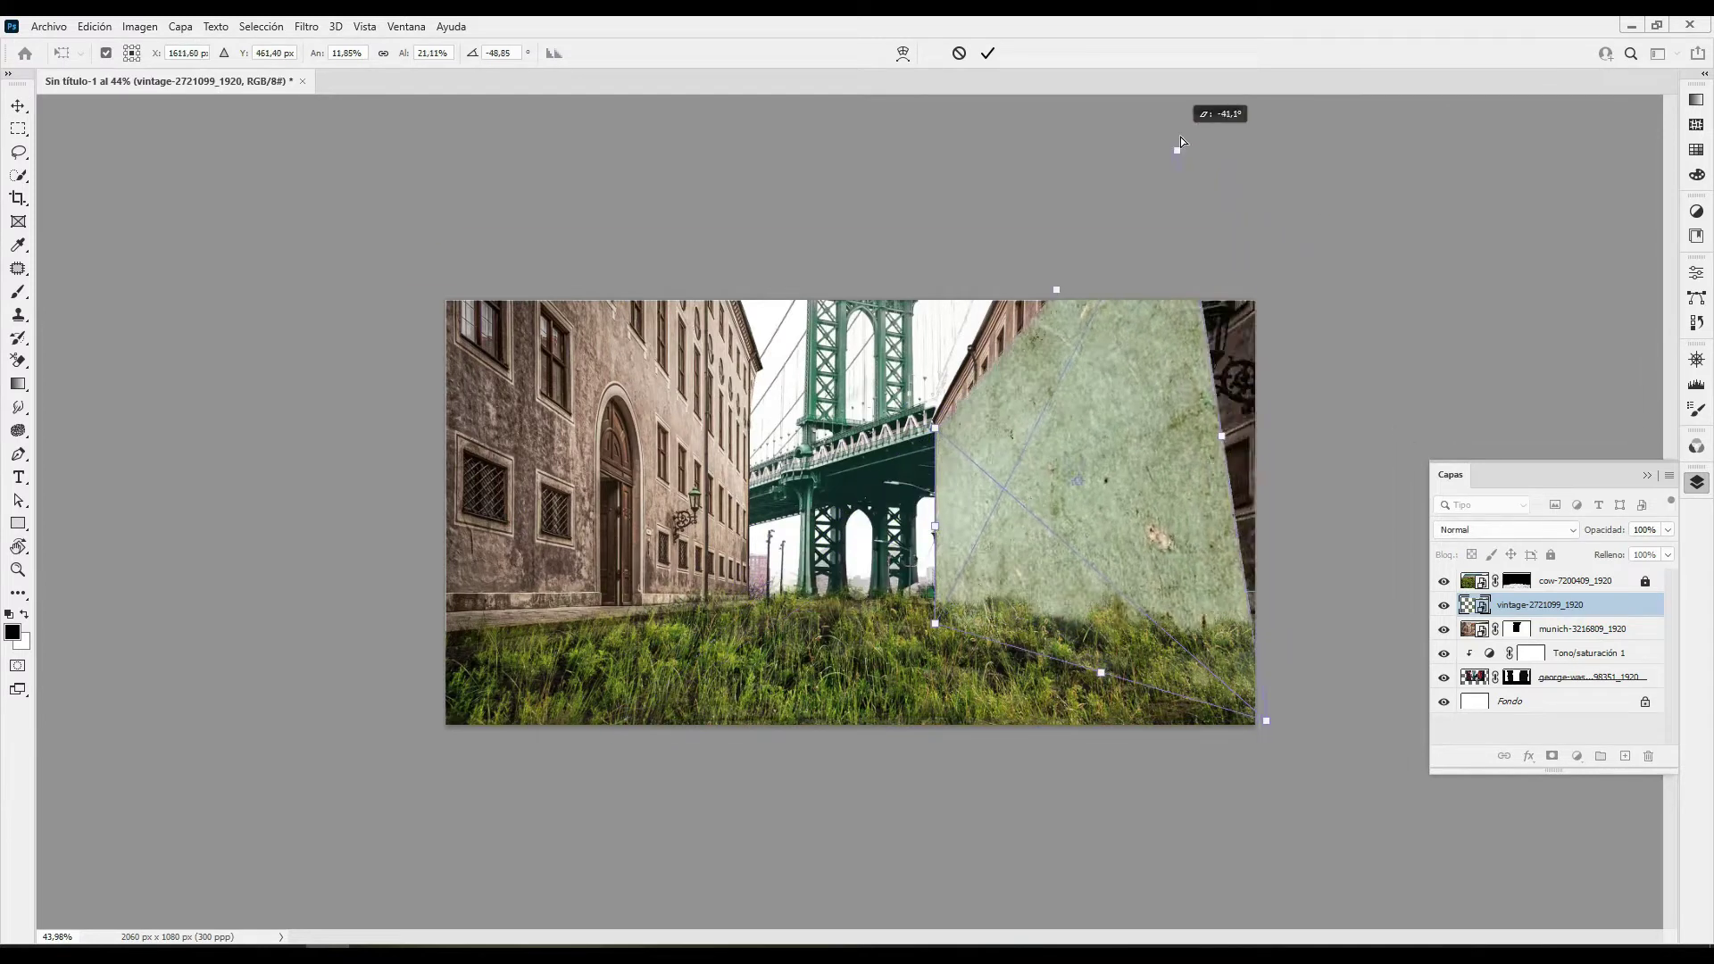
{"action": "left_click_drag", "start_coordinate": [1184, 359], "coordinate": [1221, 342]}
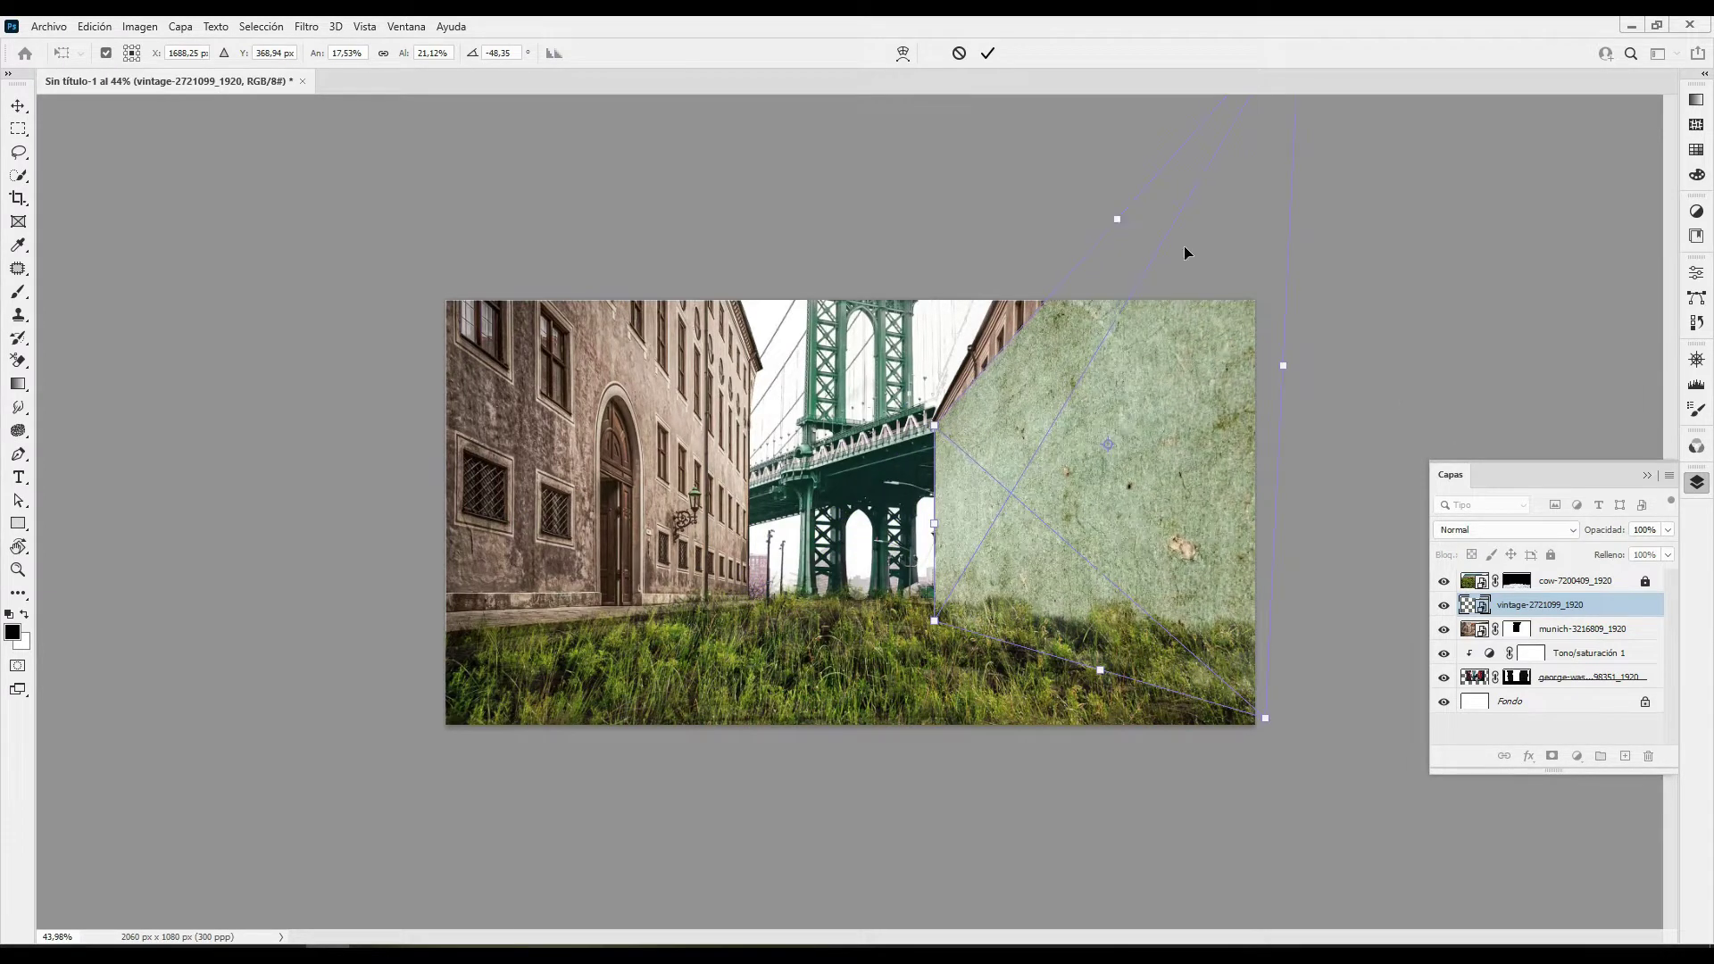
{"action": "scroll", "coordinate": [1024, 438], "scroll_direction": "down", "scroll_amount": 3}
{"action": "left_click_drag", "start_coordinate": [1047, 294], "coordinate": [1010, 216]}
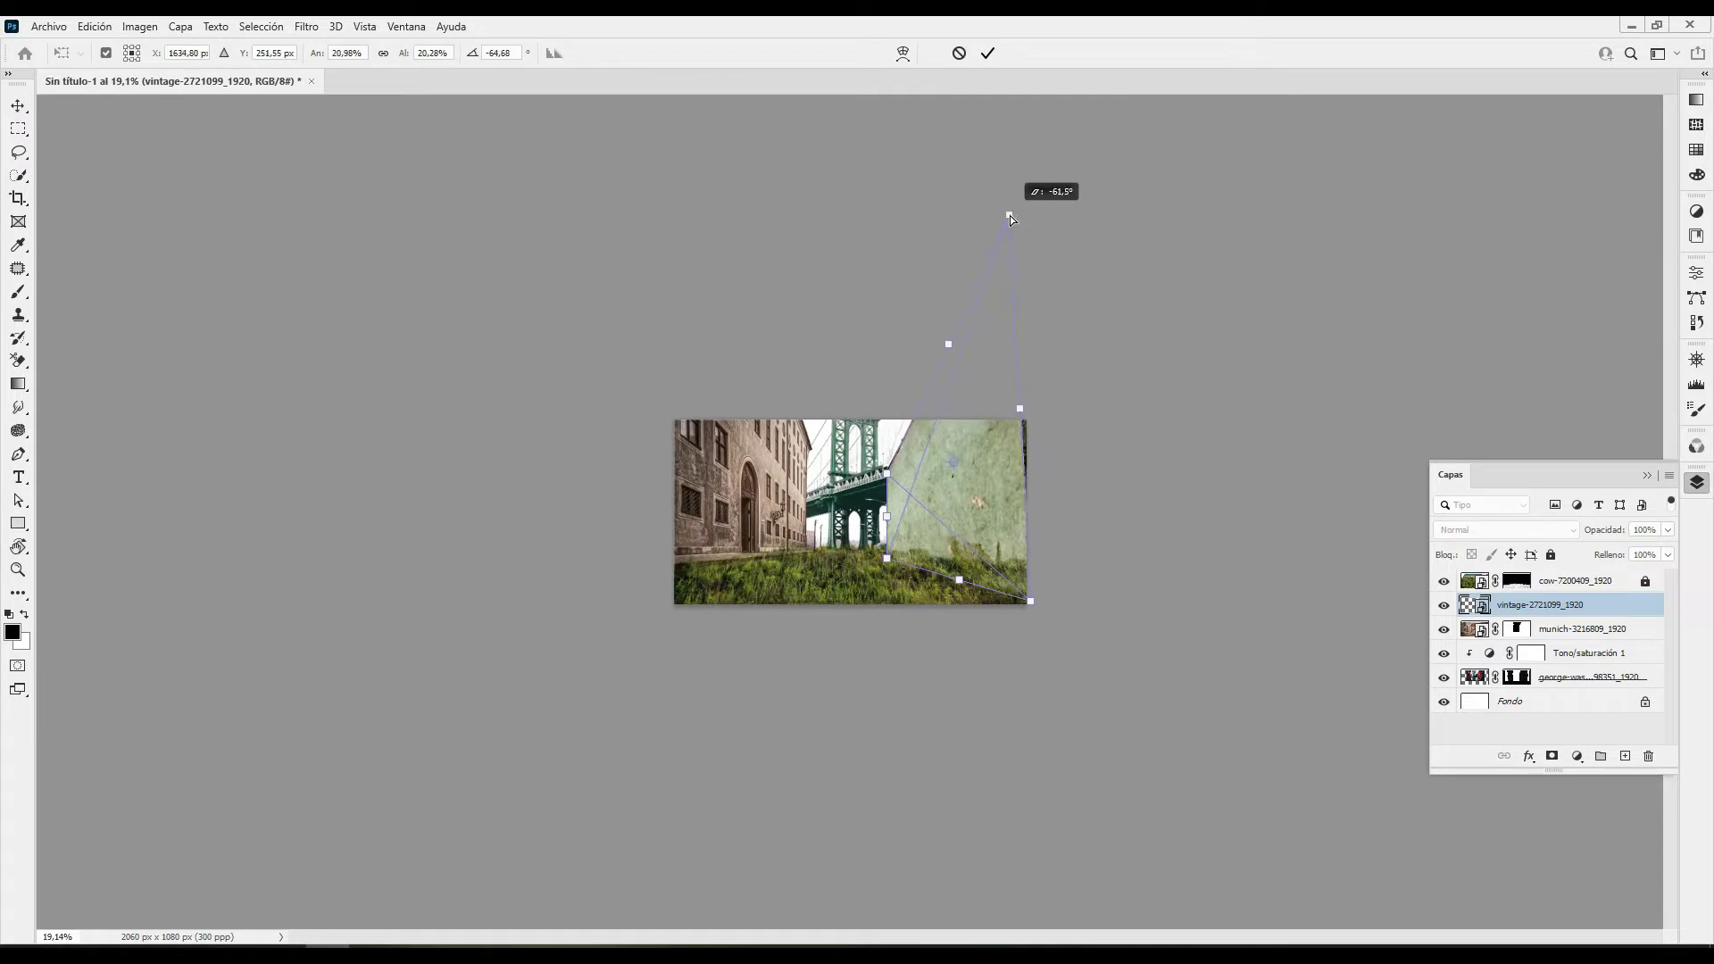
{"action": "left_click", "coordinate": [1506, 529]}
{"action": "left_click", "coordinate": [1473, 571]}
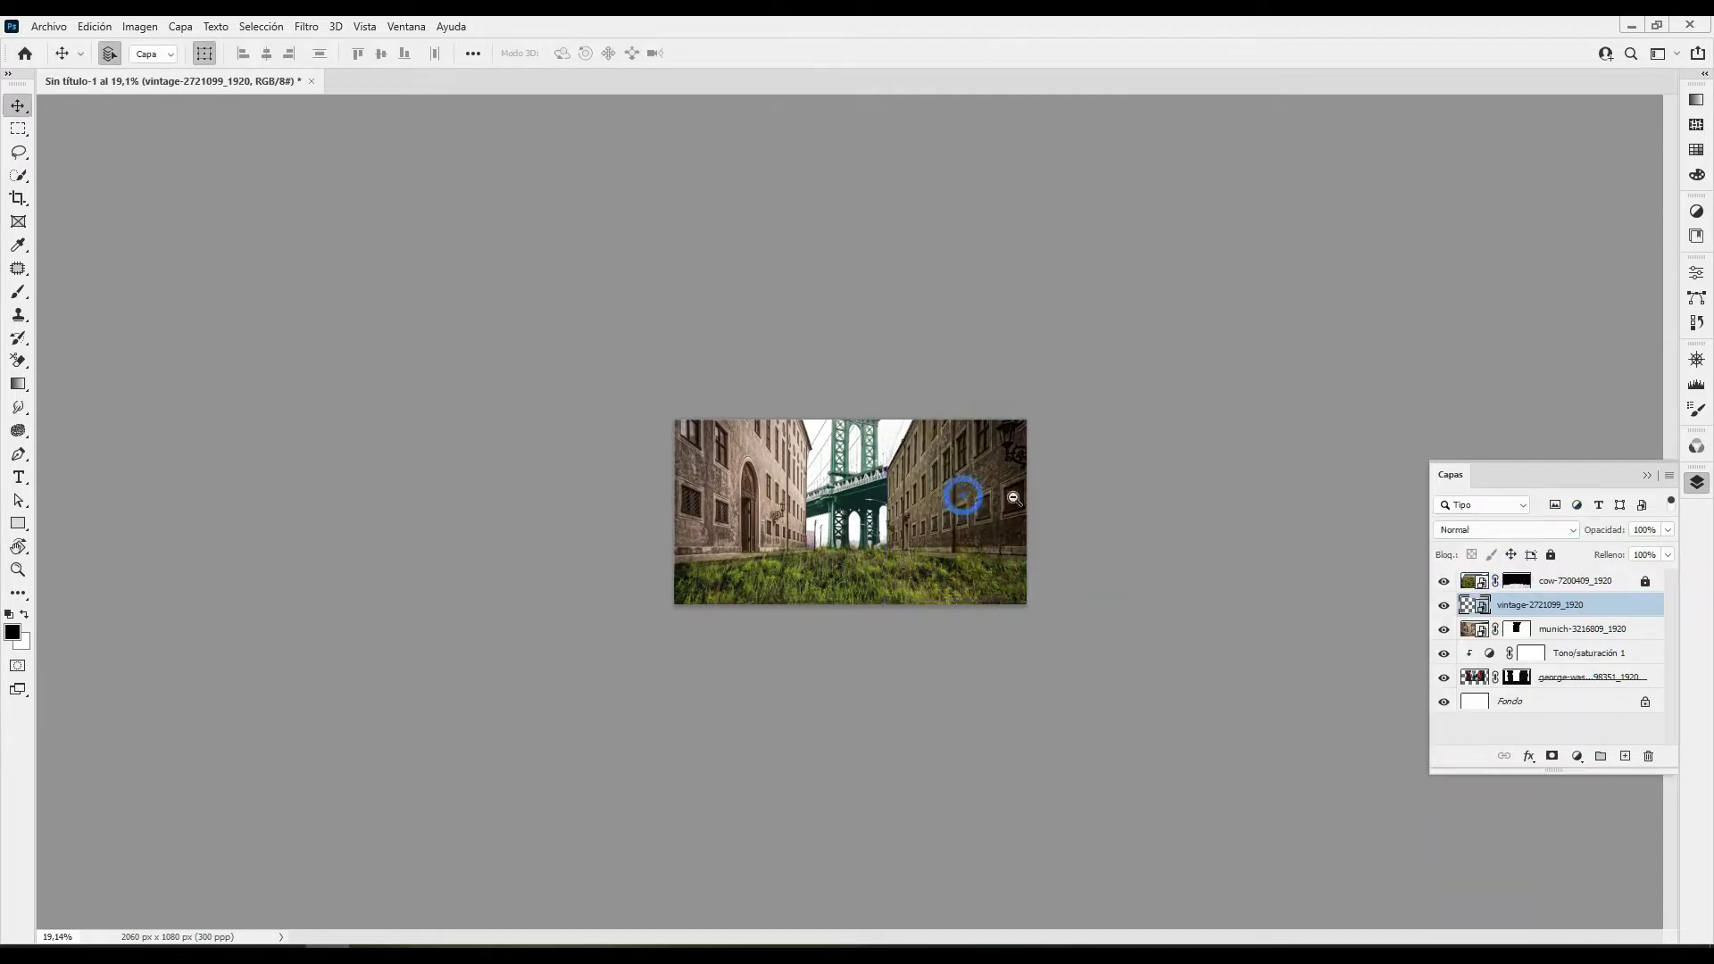
{"action": "key", "text": "z"}
Duplicate the vintage texture, flip the copy horizontally, and move it over the left building
{"action": "key", "text": "v"}
{"action": "key", "text": "ctrl+0"}
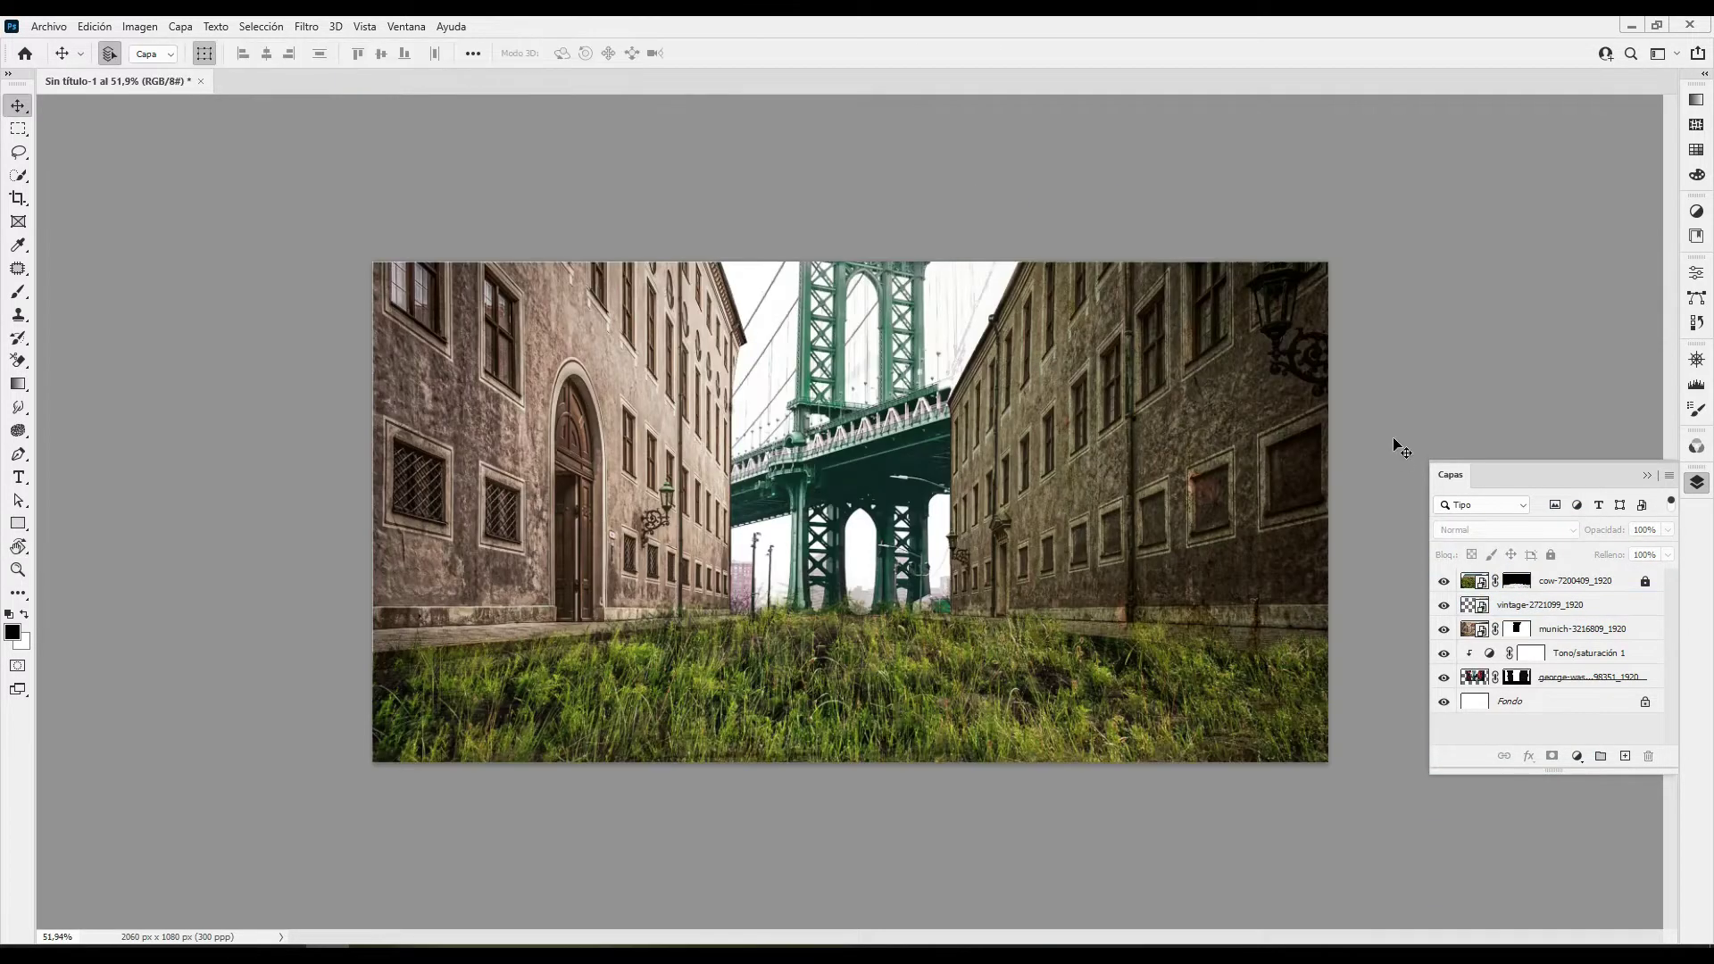
{"action": "left_click", "coordinate": [1544, 607]}
{"action": "key", "text": "ctrl+j"}
{"action": "key", "text": "ctrl+t"}
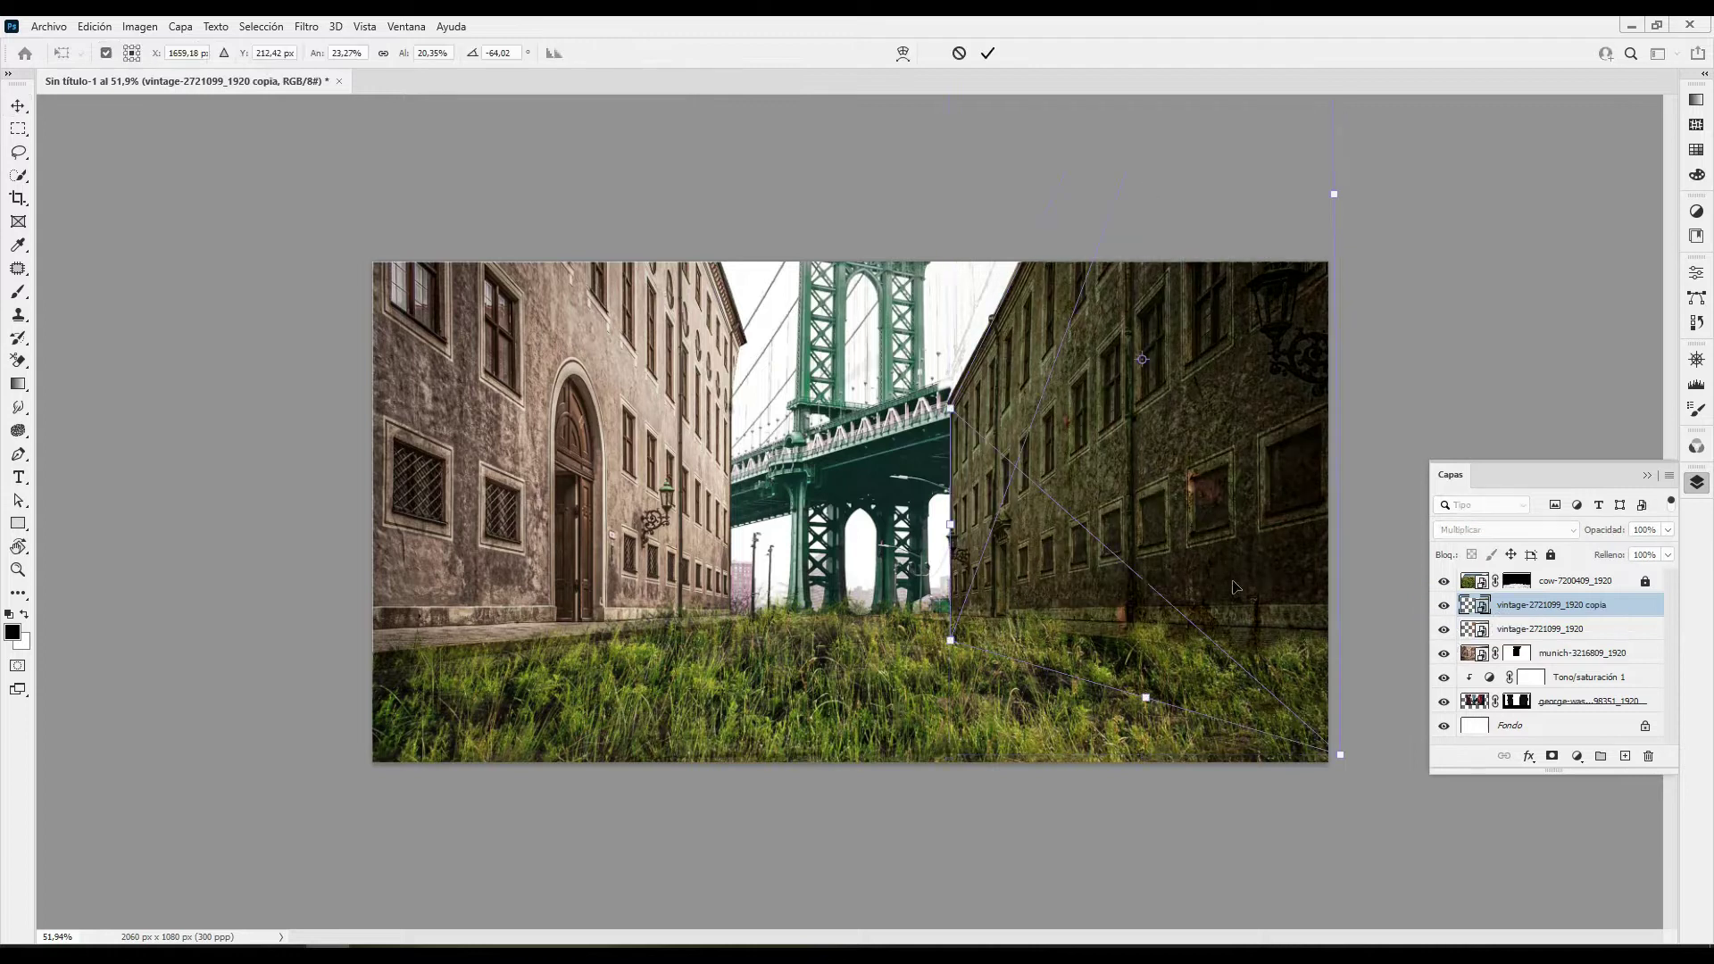
{"action": "right_click", "coordinate": [1176, 562]}
{"action": "left_click", "coordinate": [1247, 837]}
{"action": "mouse_move", "coordinate": [1337, 409]}
{"action": "left_mouse_down"}
{"action": "mouse_move", "coordinate": [729, 381]}
{"action": "mouse_move", "coordinate": [737, 350]}
{"action": "left_mouse_up"}
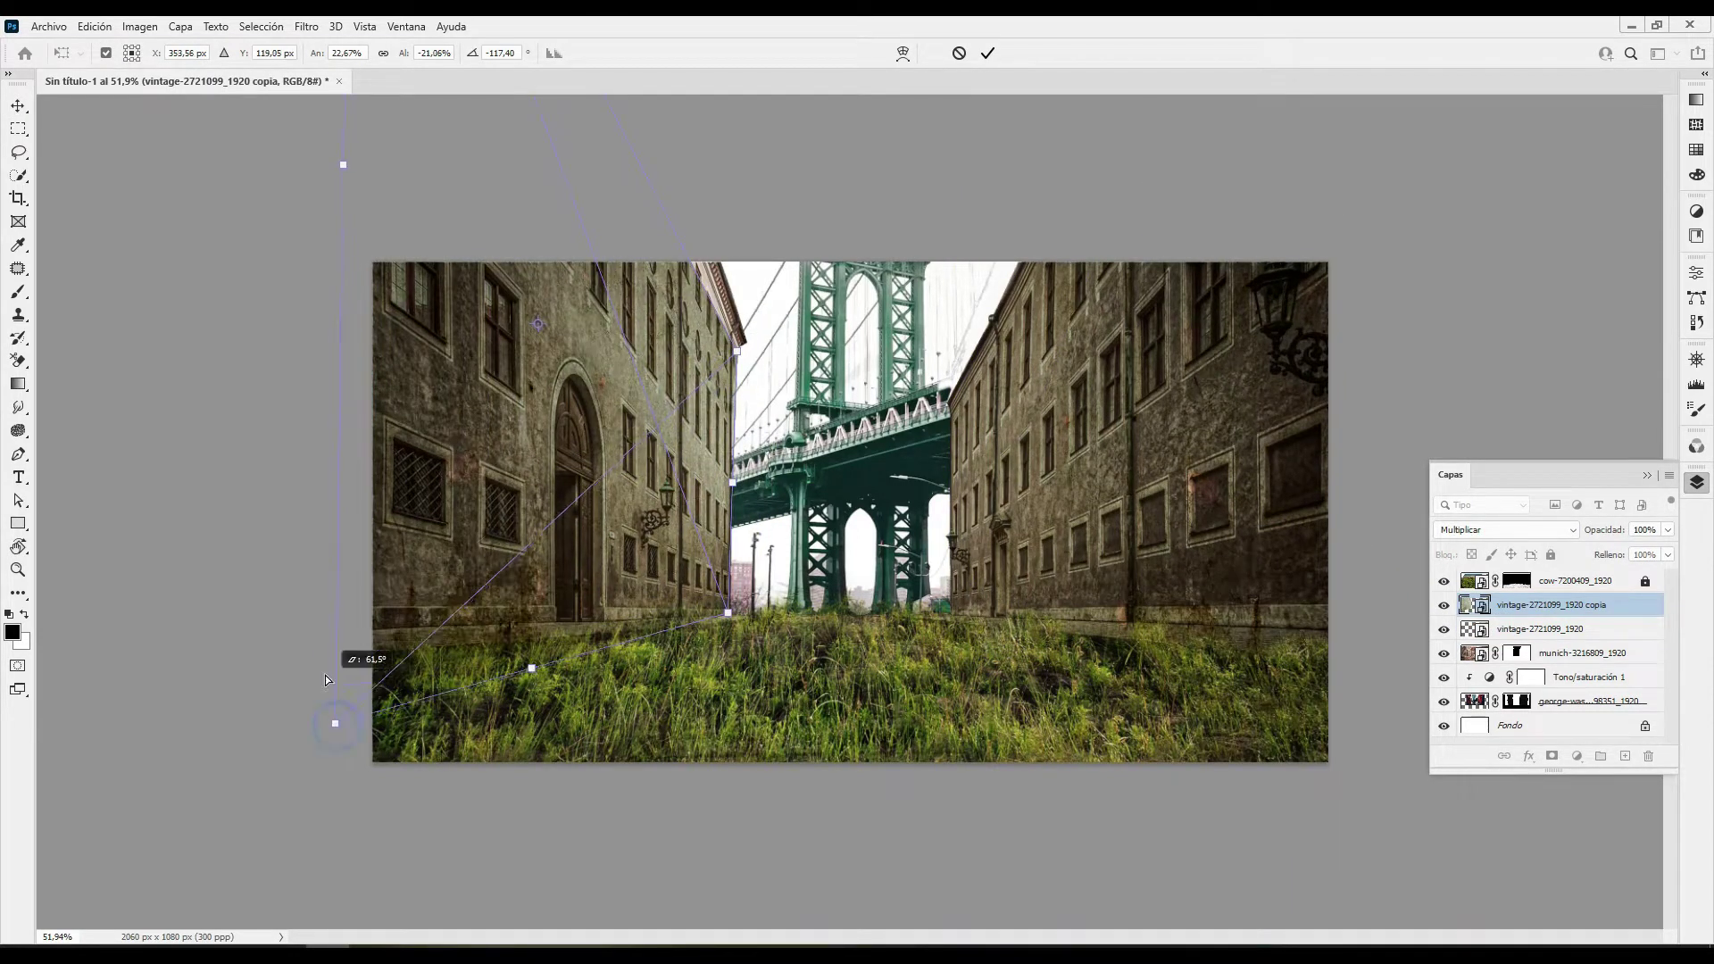
Distort the flipped texture copy into the left wall's perspective, aligned with the pavement
{"action": "left_click_drag", "start_coordinate": [326, 680], "coordinate": [319, 643]}
{"action": "key", "text": "ctrl+minus"}
{"action": "key", "text": "ctrl+minus"}
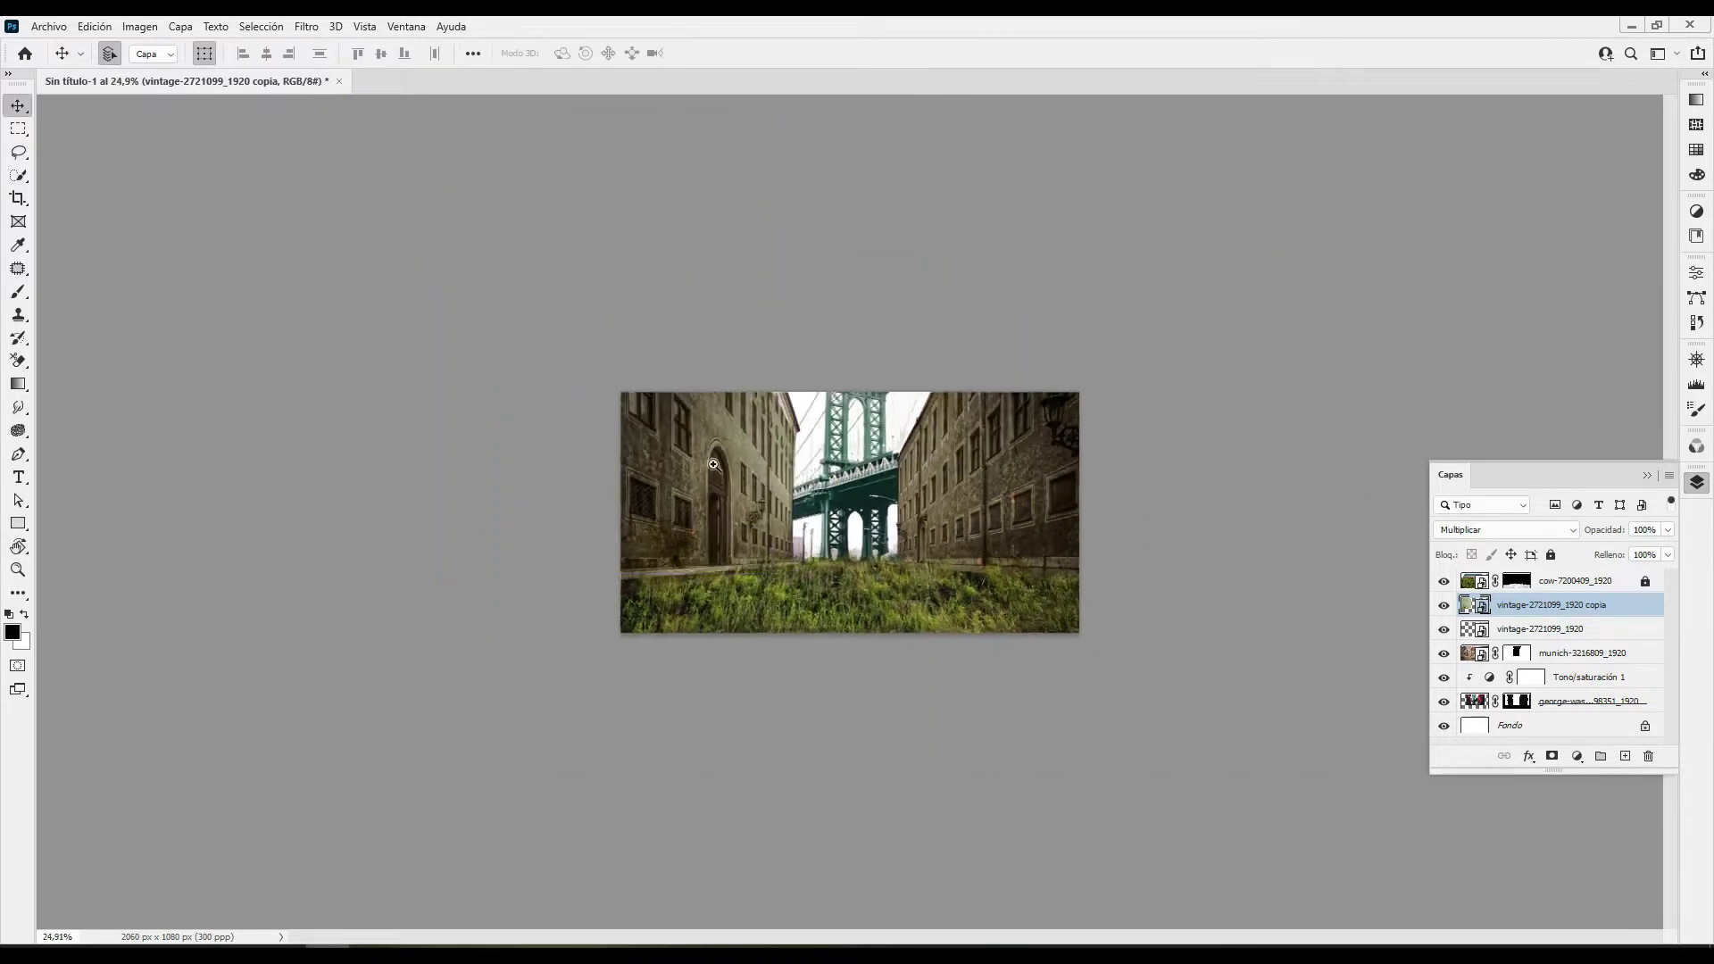
{"action": "key", "text": "ctrl+minus"}
{"action": "key", "text": "ctrl+minus"}
{"action": "left_click_drag", "start_coordinate": [773, 352], "coordinate": [754, 321]}
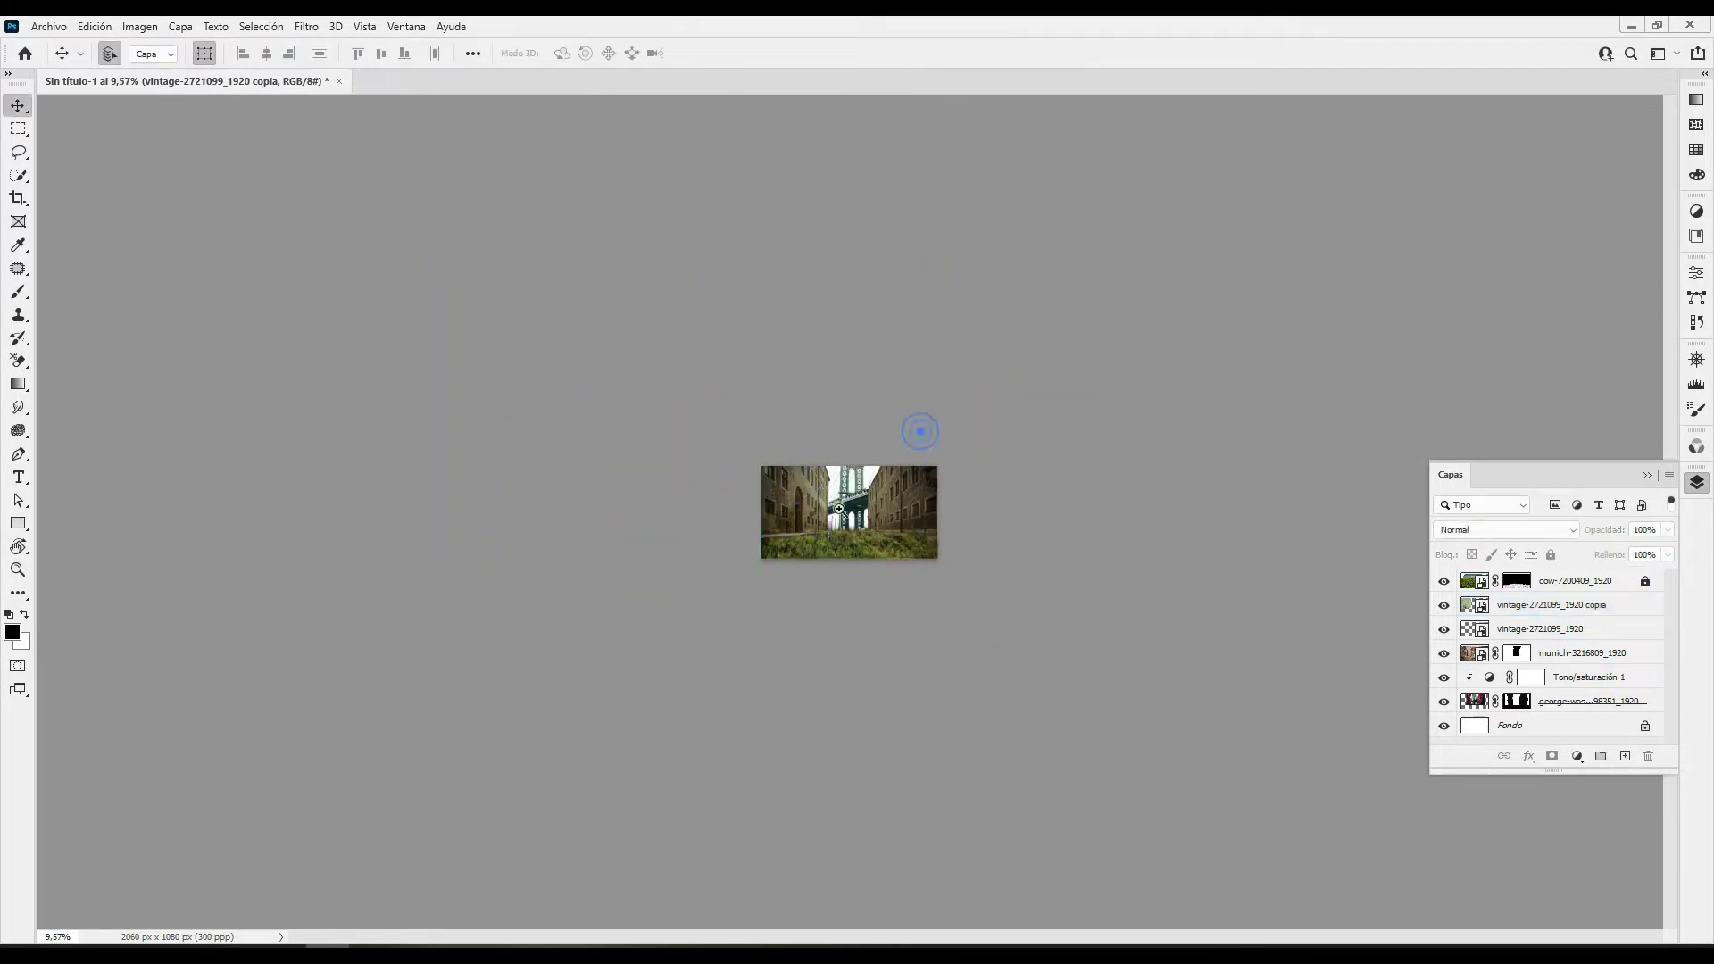
{"action": "key", "text": "ctrl+0"}
{"action": "left_click_drag", "start_coordinate": [275, 652], "coordinate": [265, 642]}
{"action": "key", "text": "Return"}
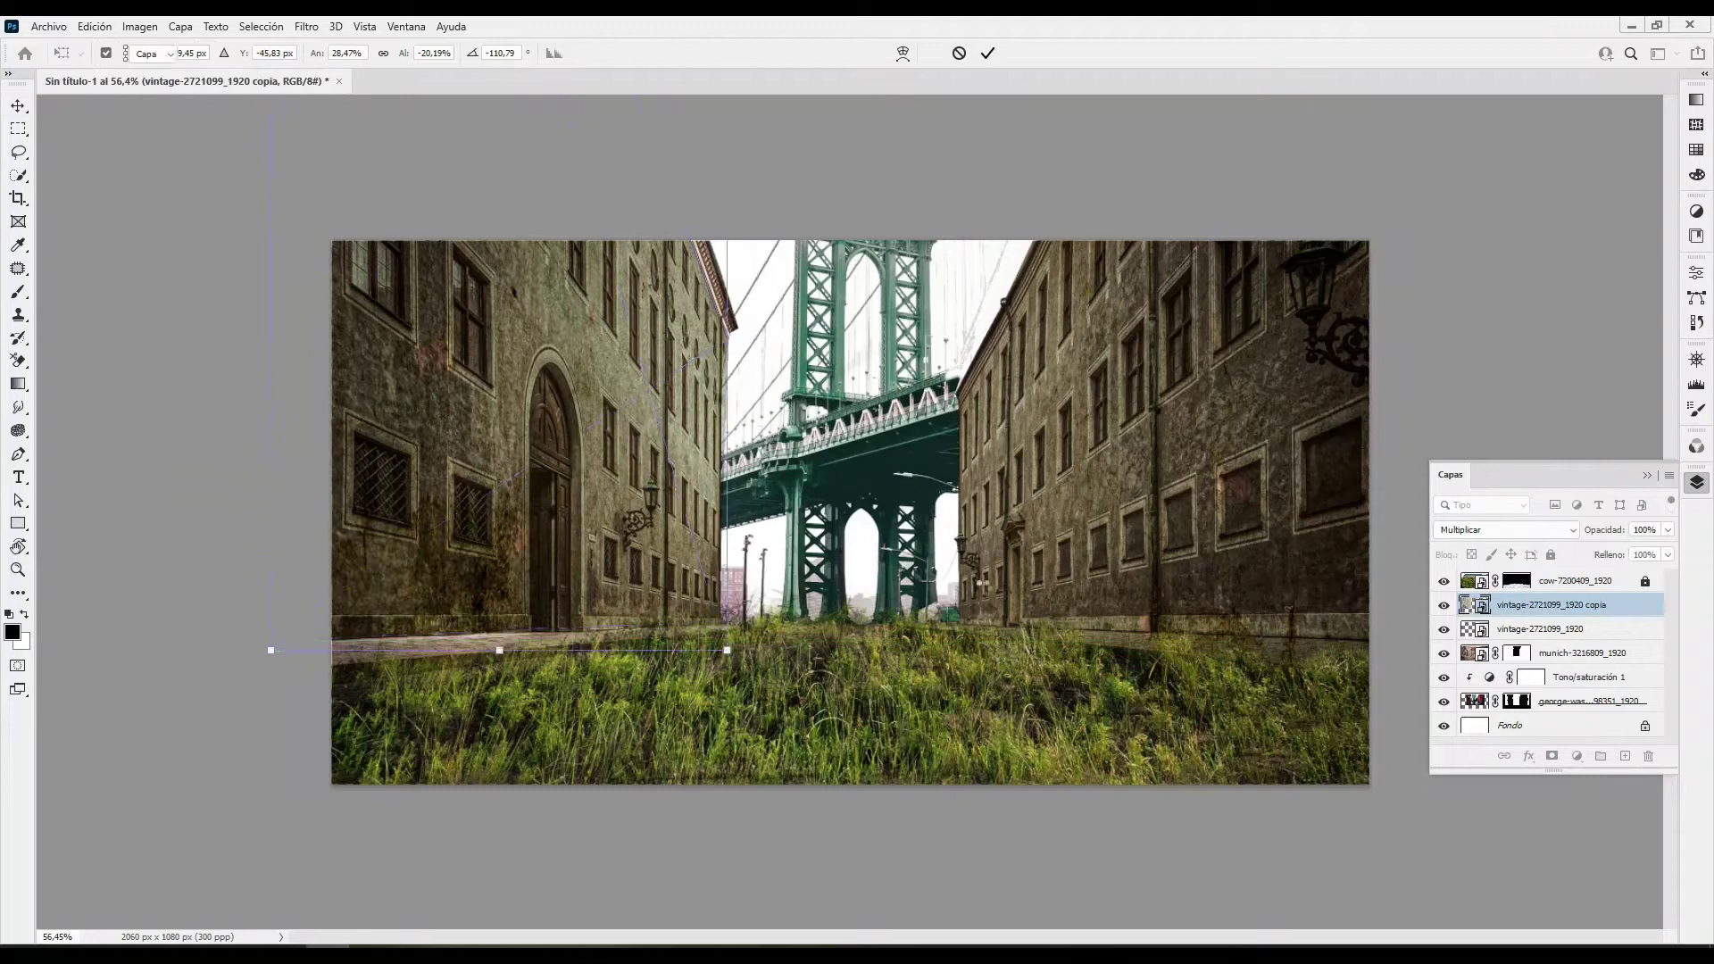
Re-adjust the original texture's right-wall distortion so it meets the pavement line
{"action": "key", "text": "alt+bracketleft"}
{"action": "key", "text": "ctrl+t"}
{"action": "left_click_drag", "start_coordinate": [955, 165], "coordinate": [958, 402]}
{"action": "mouse_move", "coordinate": [1382, 783]}
{"action": "left_mouse_down"}
{"action": "mouse_move", "coordinate": [1399, 739]}
{"action": "mouse_move", "coordinate": [1379, 641]}
{"action": "left_mouse_up"}
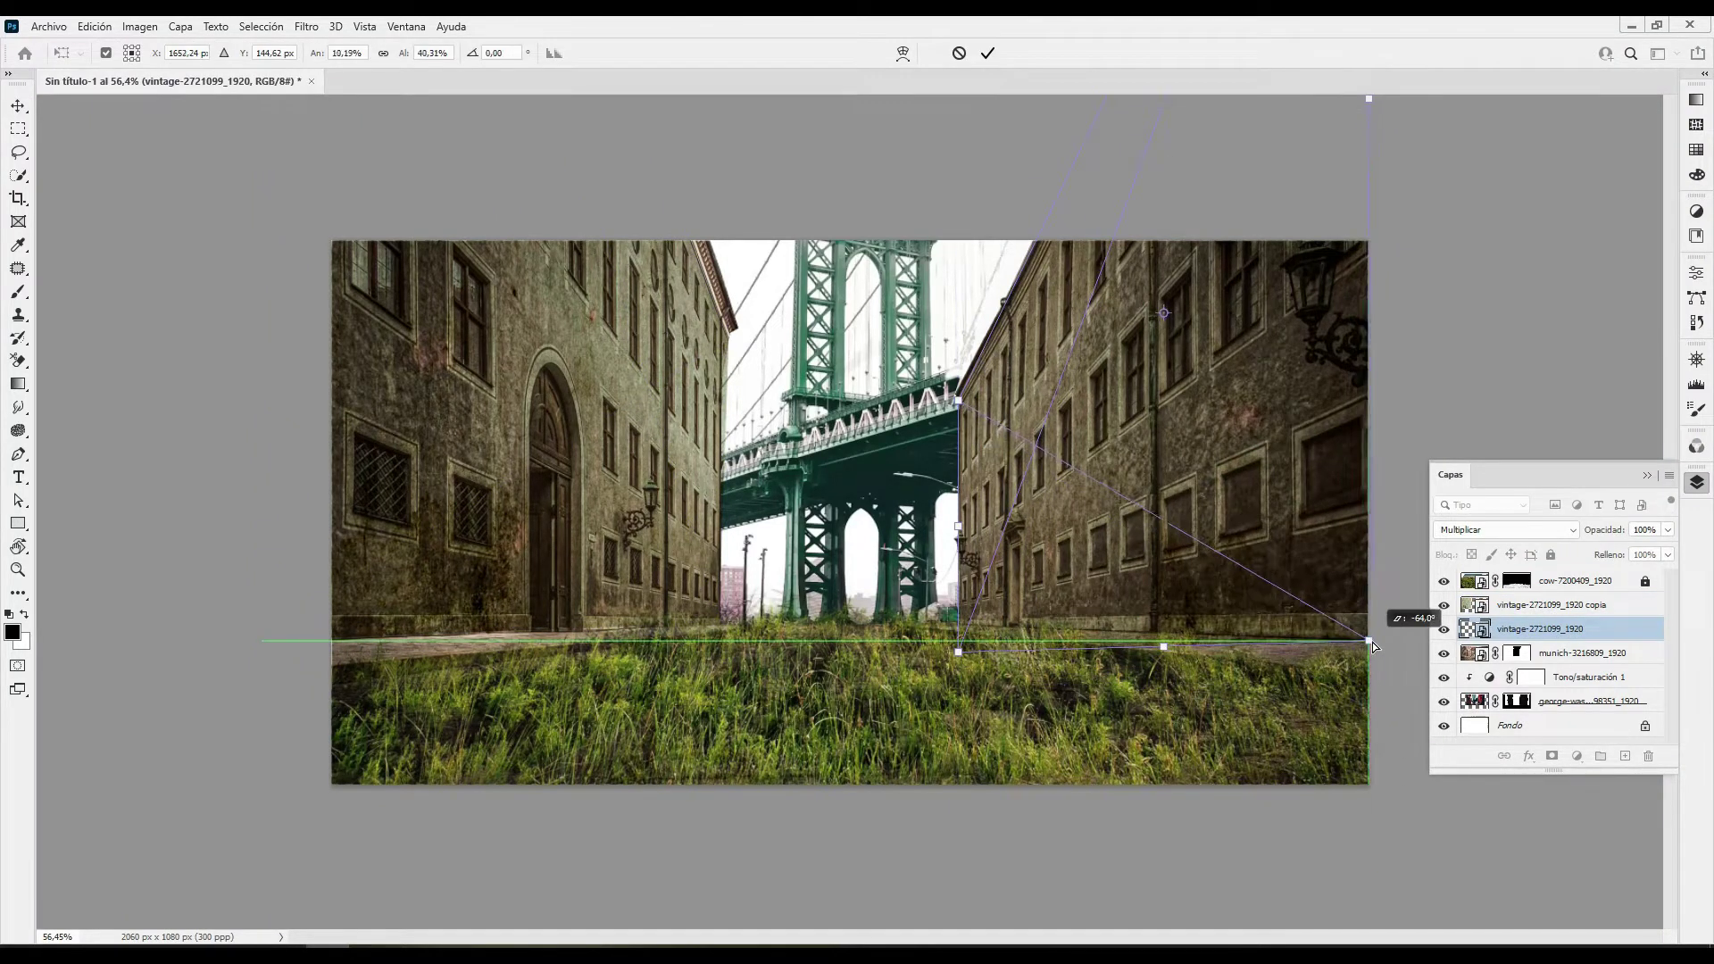
{"action": "key", "text": "Return"}
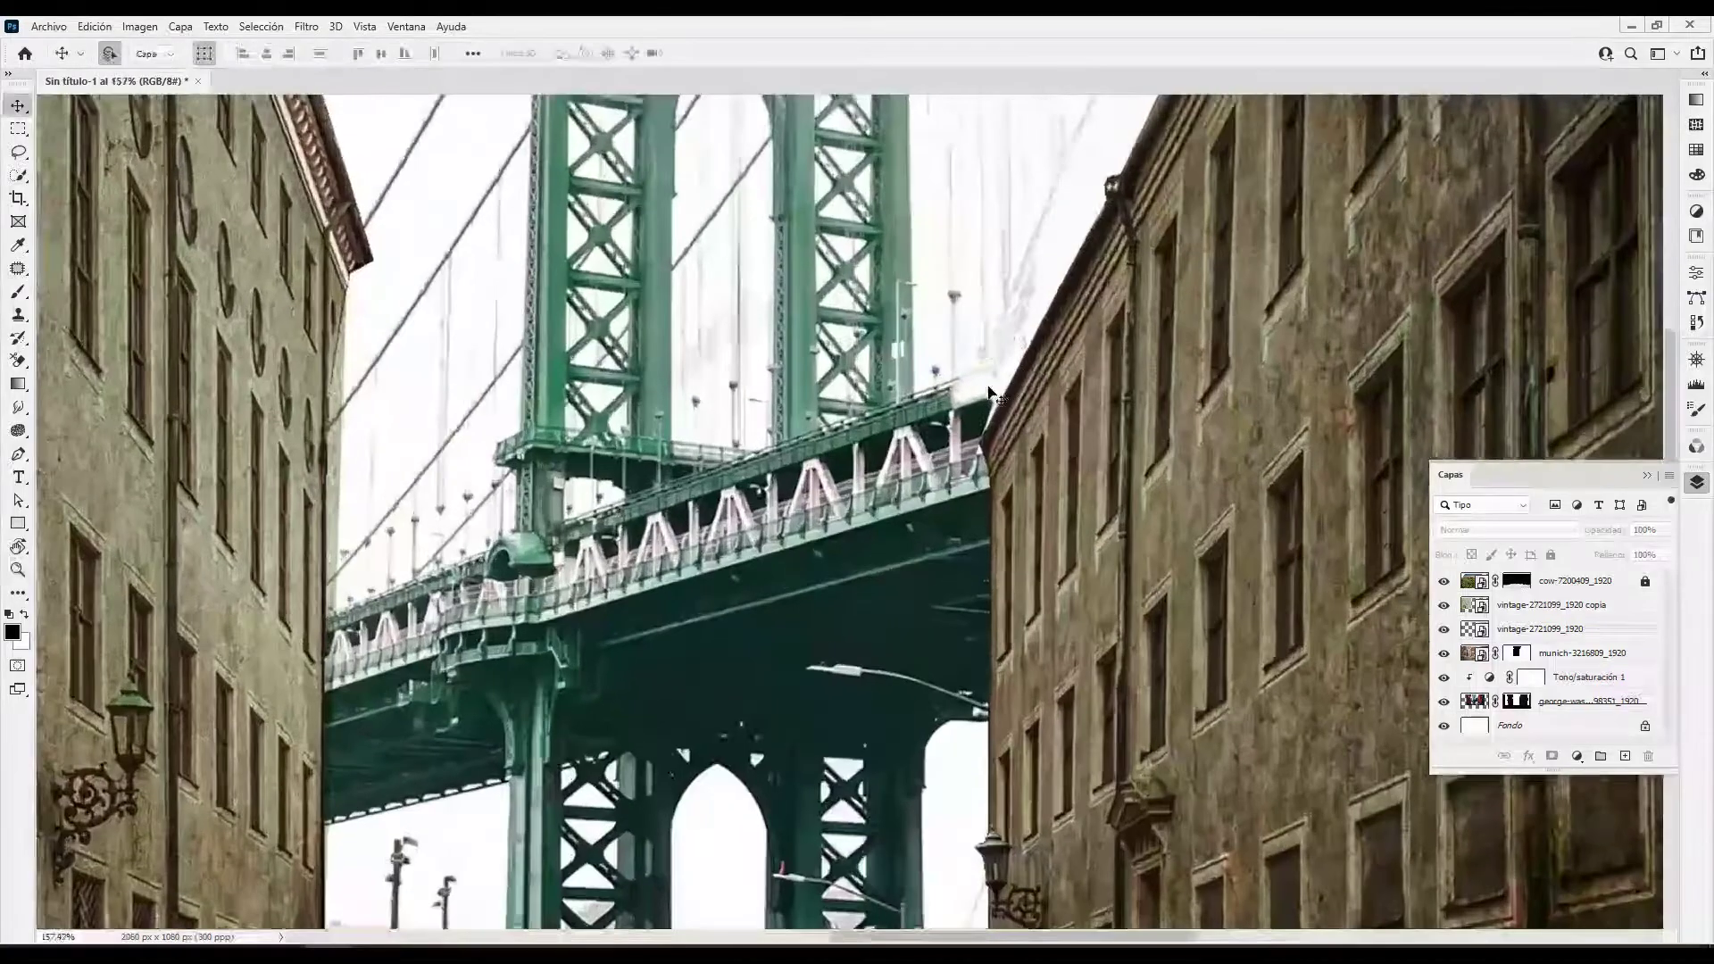
Enlarge the bridge photo to about 122% and set the brush size to 30
{"action": "key", "text": "ctrl+0"}
{"action": "key", "text": "ctrl+t"}
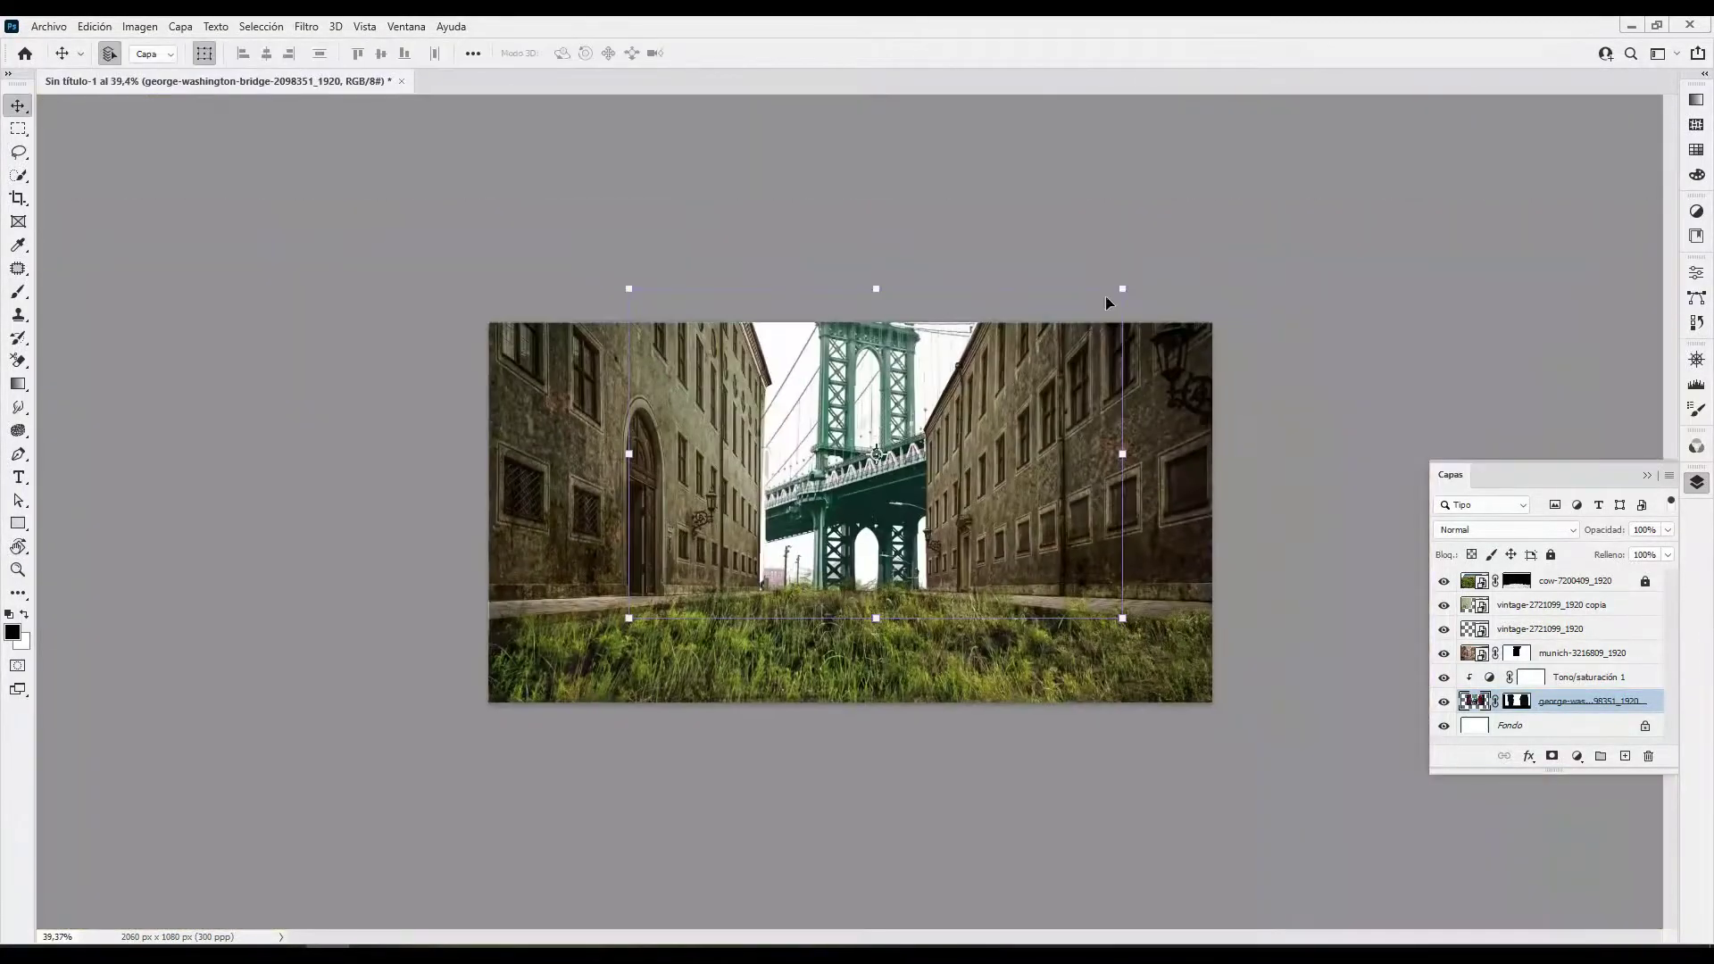
{"action": "left_click_drag", "start_coordinate": [1108, 294], "coordinate": [1176, 194]}
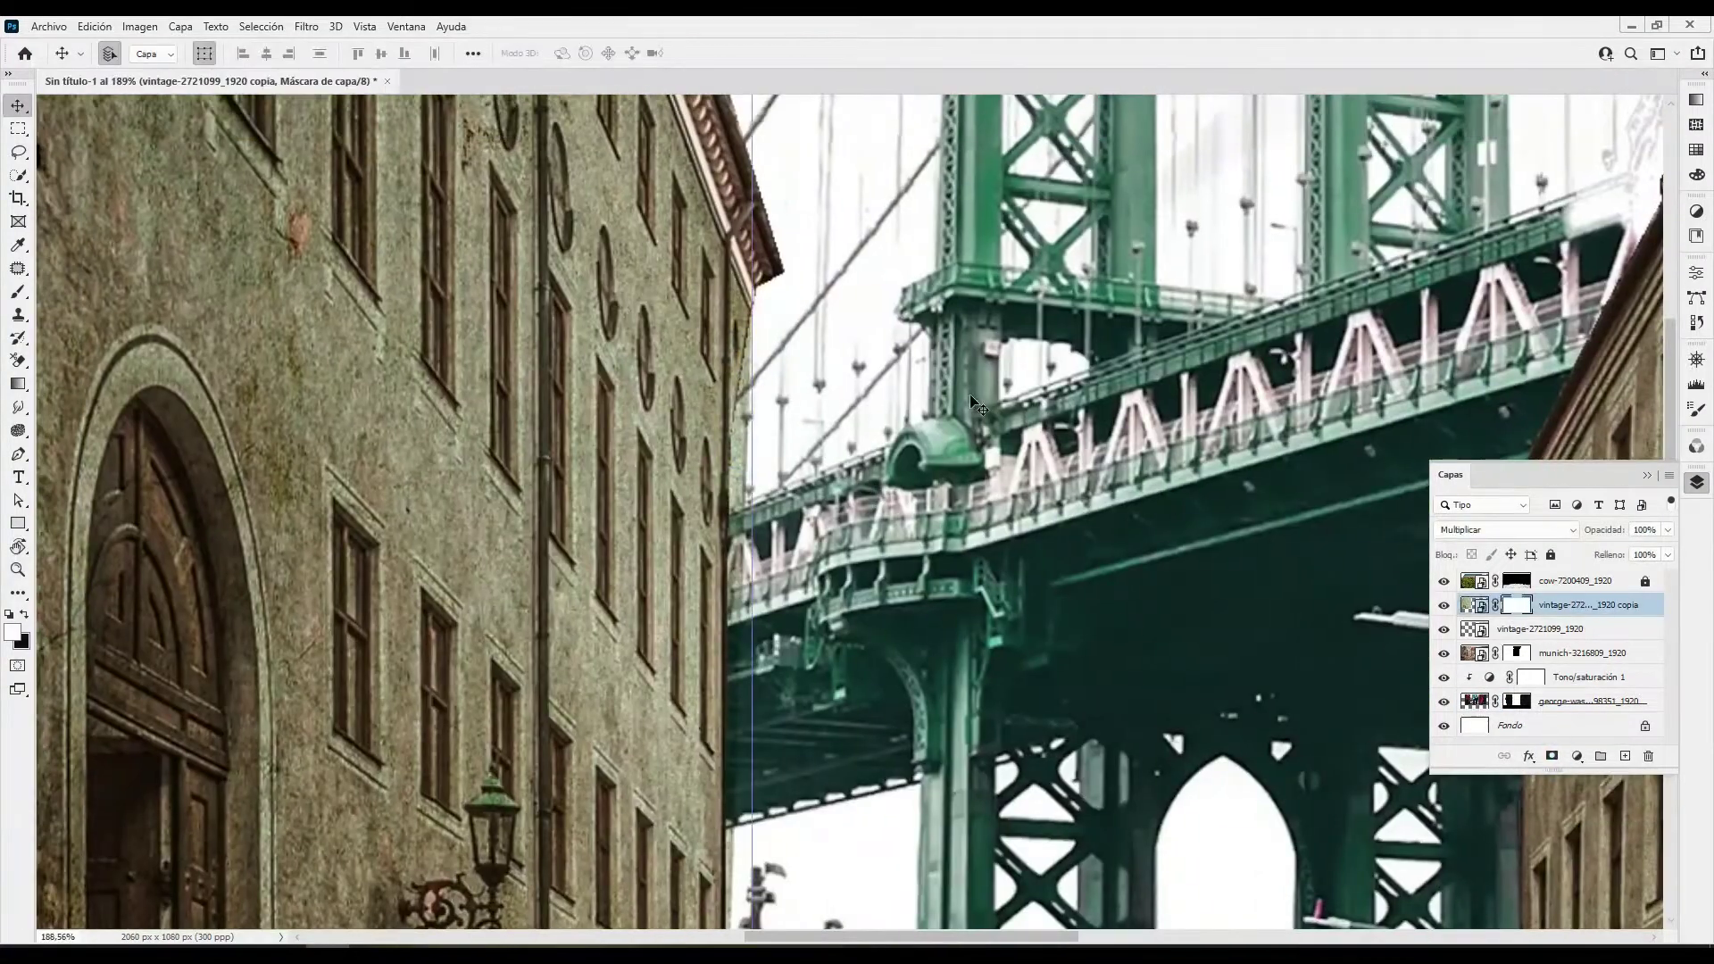
{"action": "key", "text": "b"}
{"action": "right_click", "coordinate": [843, 370]}
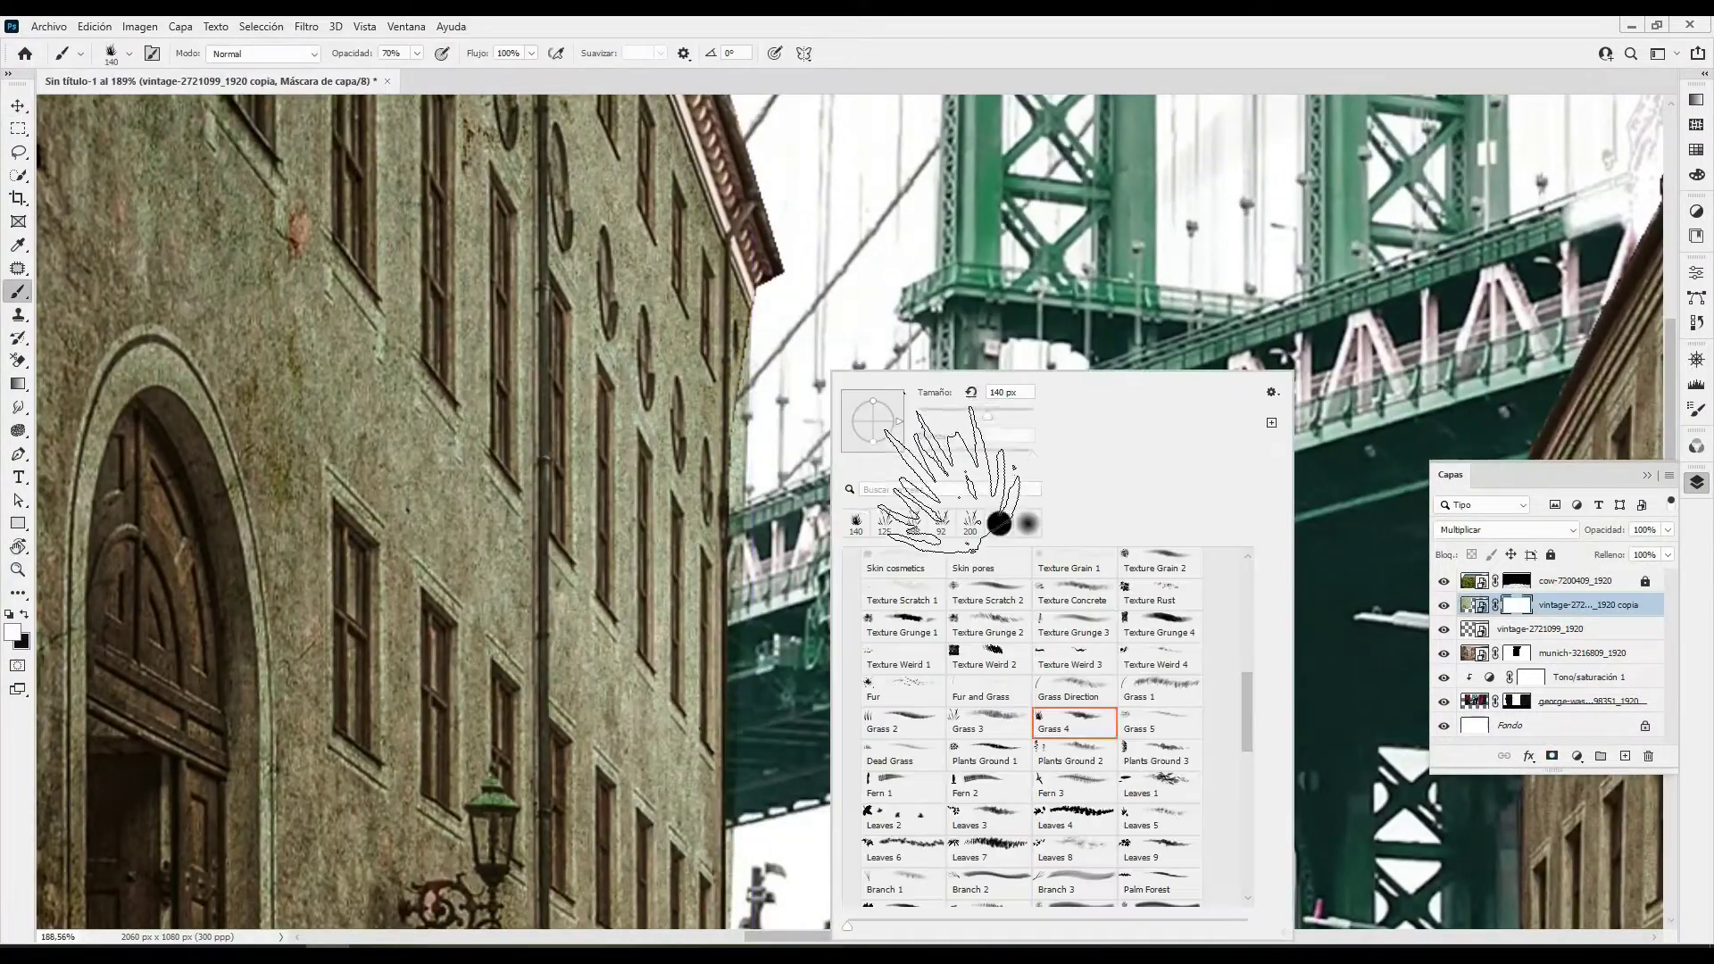
{"action": "key", "text": "Return"}
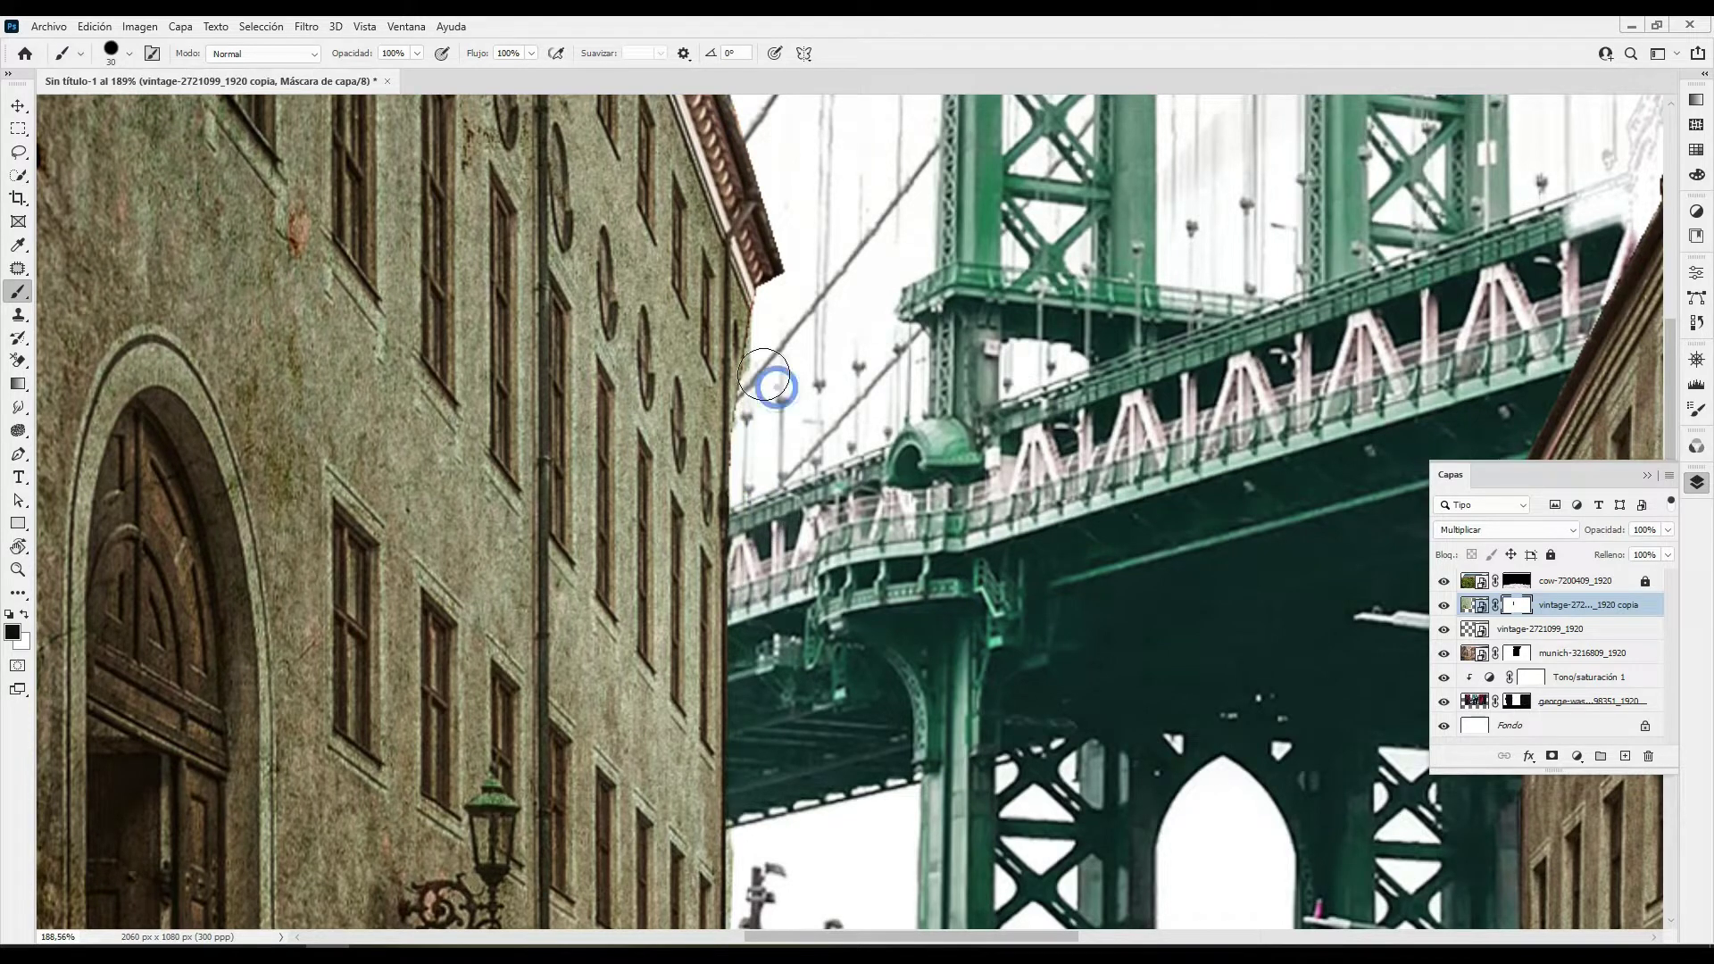
Zoom out to show the whole image and select the bridge photo layer
{"action": "scroll", "coordinate": [764, 374], "scroll_direction": "down", "scroll_amount": 2}
{"action": "scroll", "coordinate": [777, 534], "scroll_direction": "down", "scroll_amount": 2}
{"action": "scroll", "coordinate": [841, 499], "scroll_direction": "right", "scroll_amount": 3}
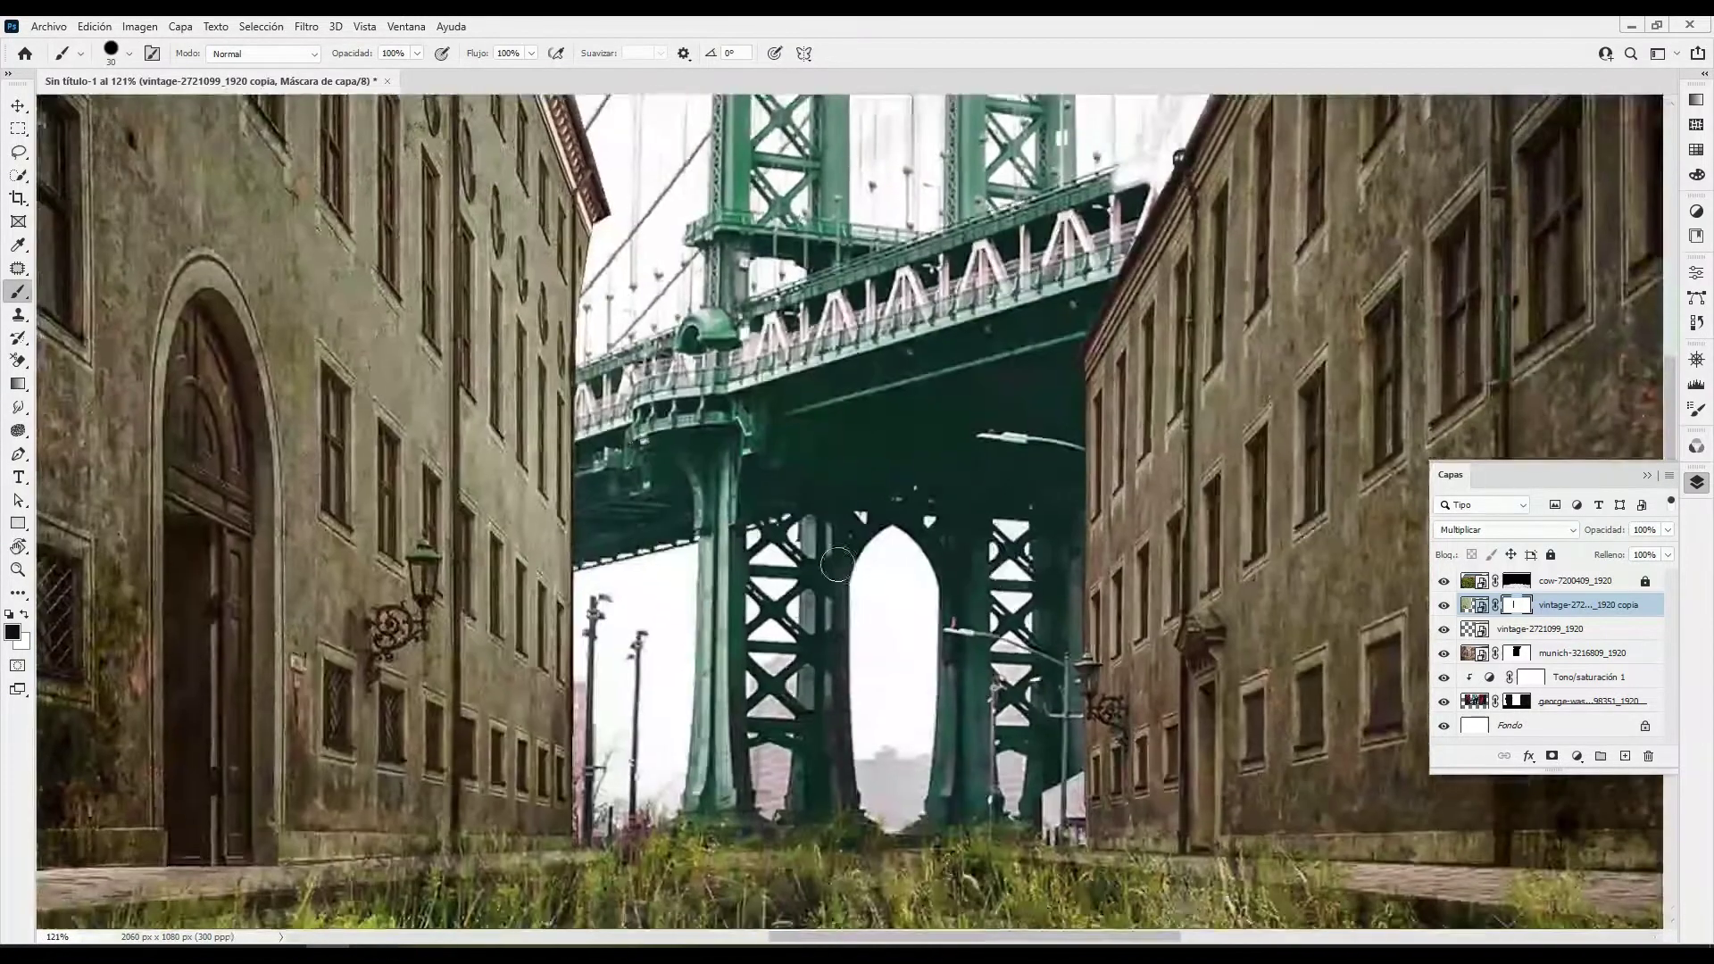
{"action": "key", "text": "z"}
{"action": "left_click_drag", "start_coordinate": [1045, 850], "coordinate": [916, 589]}
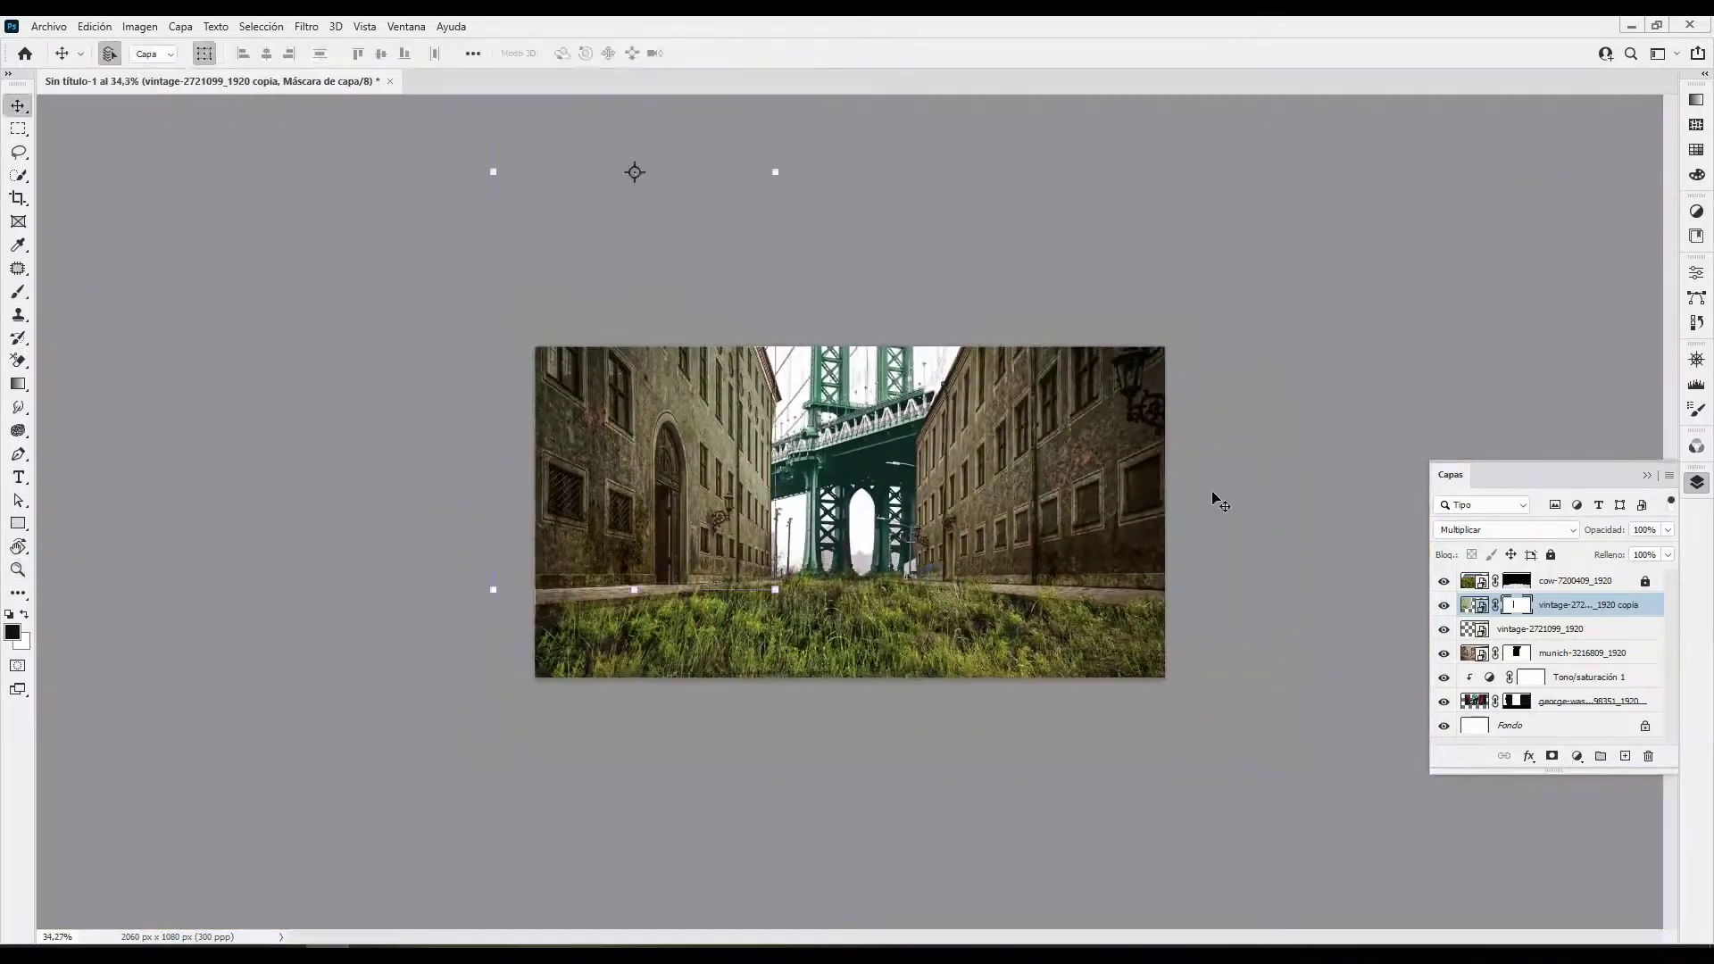
{"action": "key", "text": "v"}
{"action": "left_click", "coordinate": [817, 651]}
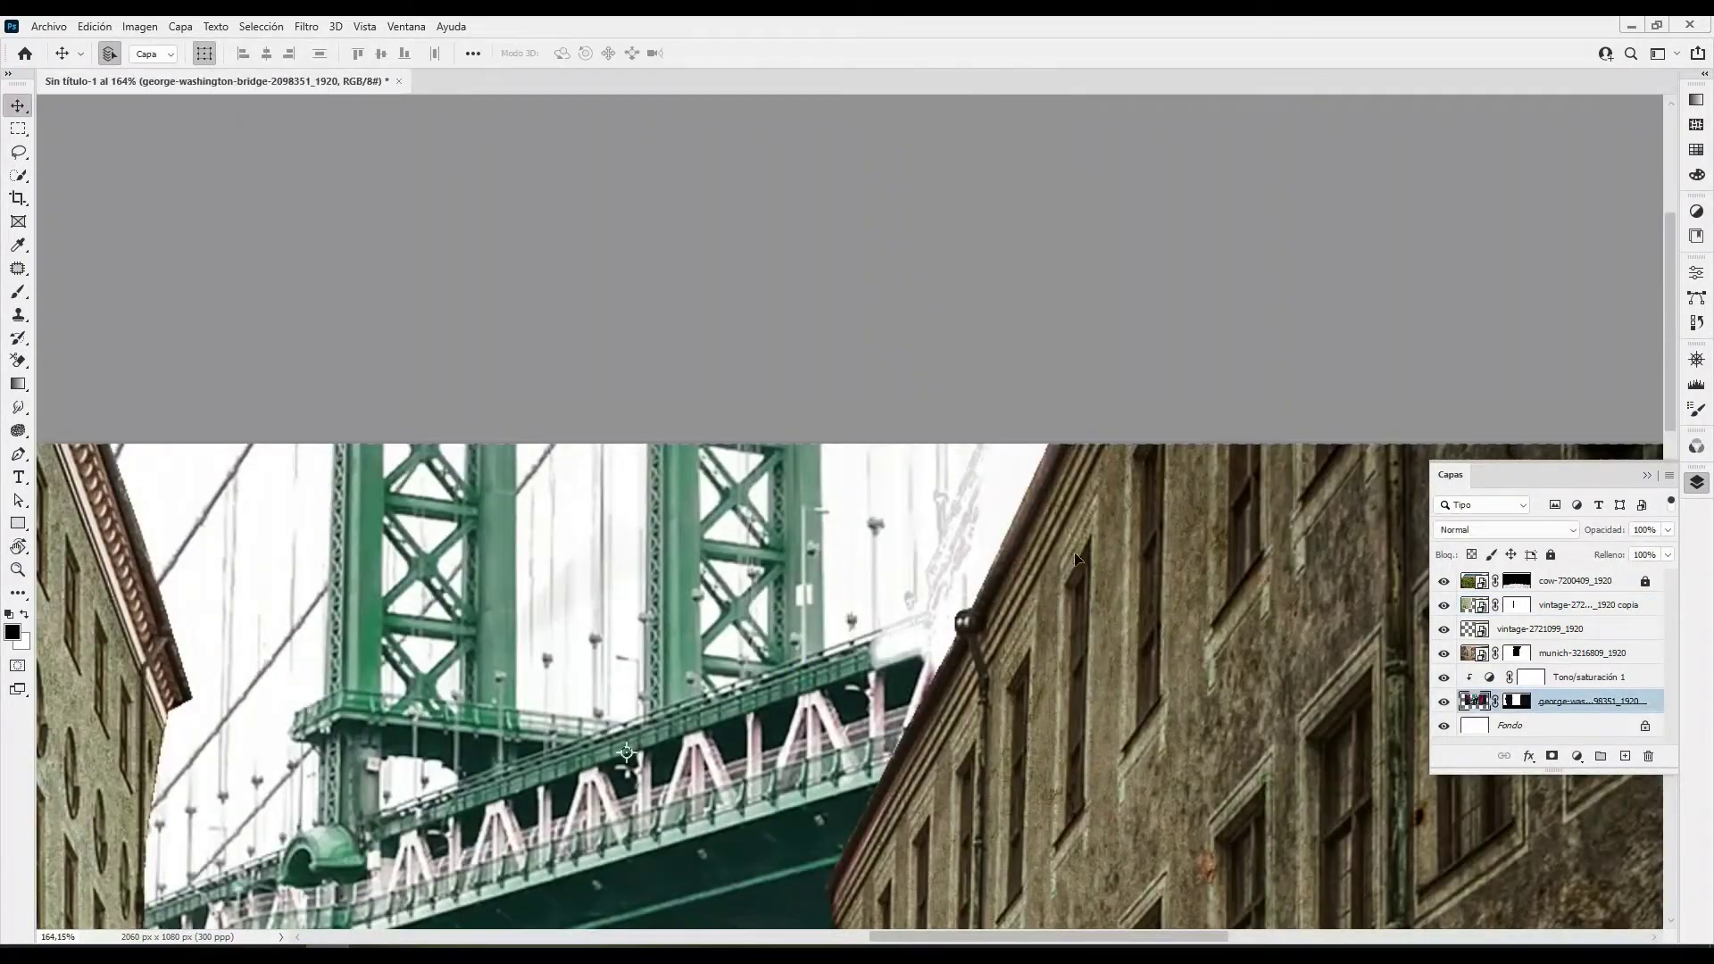
Nudge the bridge photo up twice, lock its layer, and start Place Embedded
{"action": "scroll", "coordinate": [924, 390], "scroll_direction": "down", "scroll_amount": 5}
{"action": "key", "text": "shift+Up"}
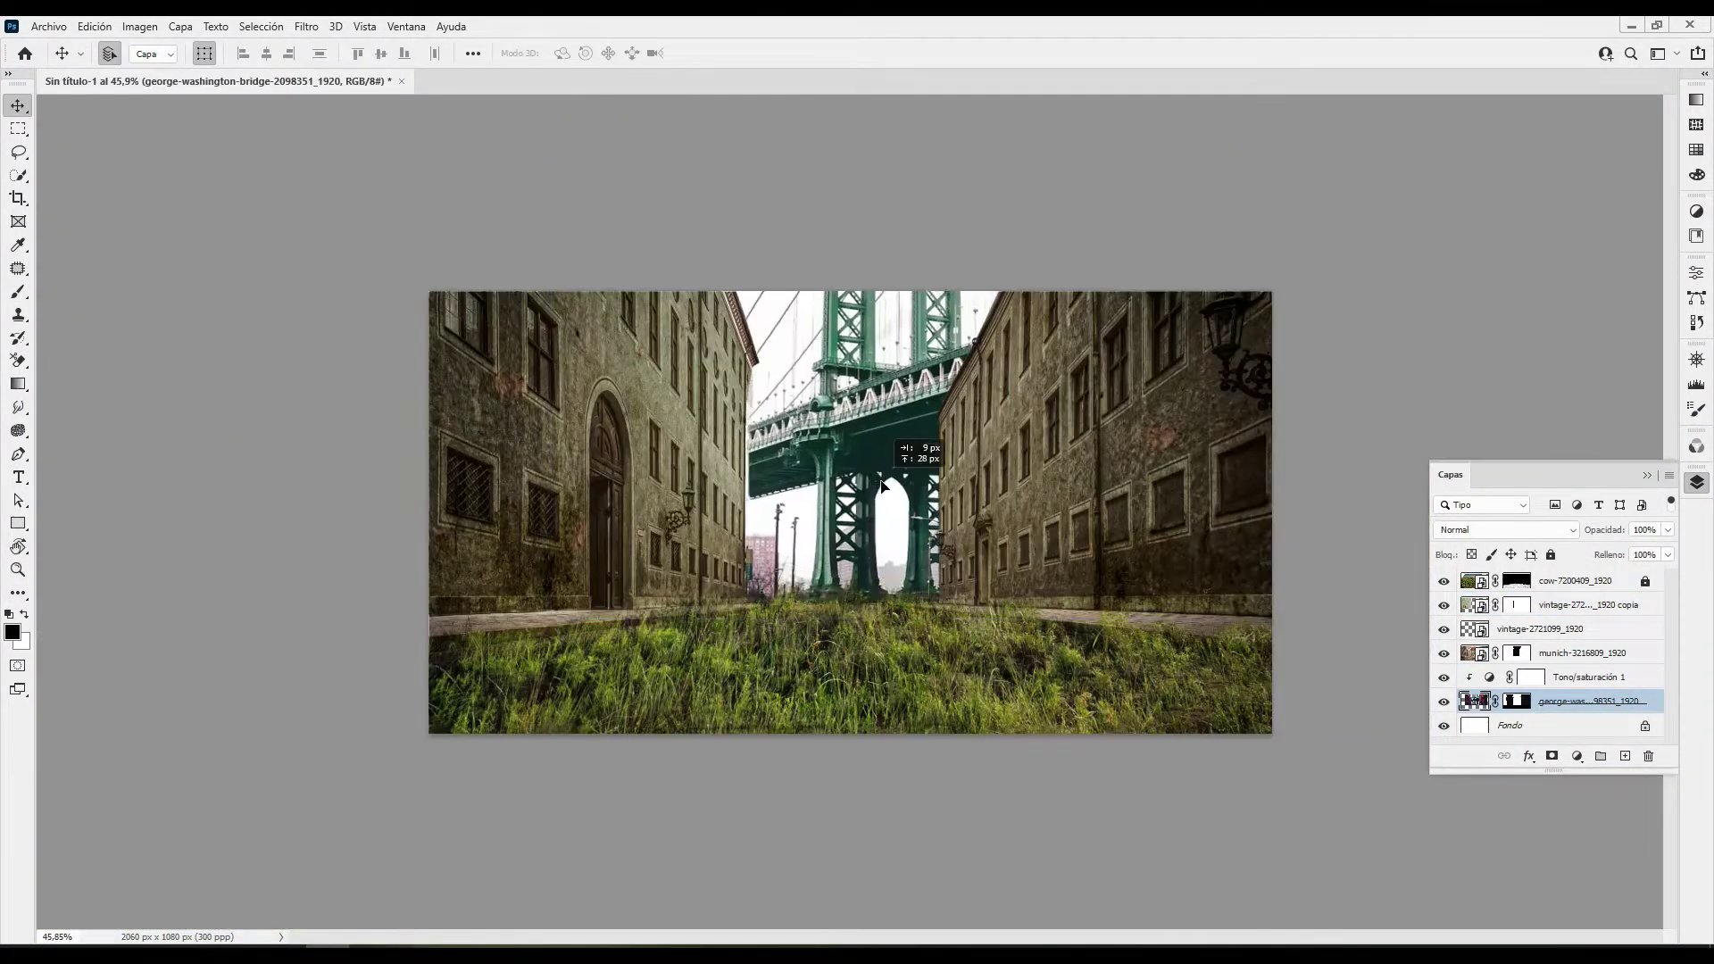
{"action": "key", "text": "shift+Up"}
{"action": "key", "text": "shift+Up"}
{"action": "left_click", "coordinate": [1551, 555]}
{"action": "scroll", "coordinate": [789, 656], "scroll_direction": "up", "scroll_amount": 5}
{"action": "scroll", "coordinate": [790, 656], "scroll_direction": "down", "scroll_amount": 4}
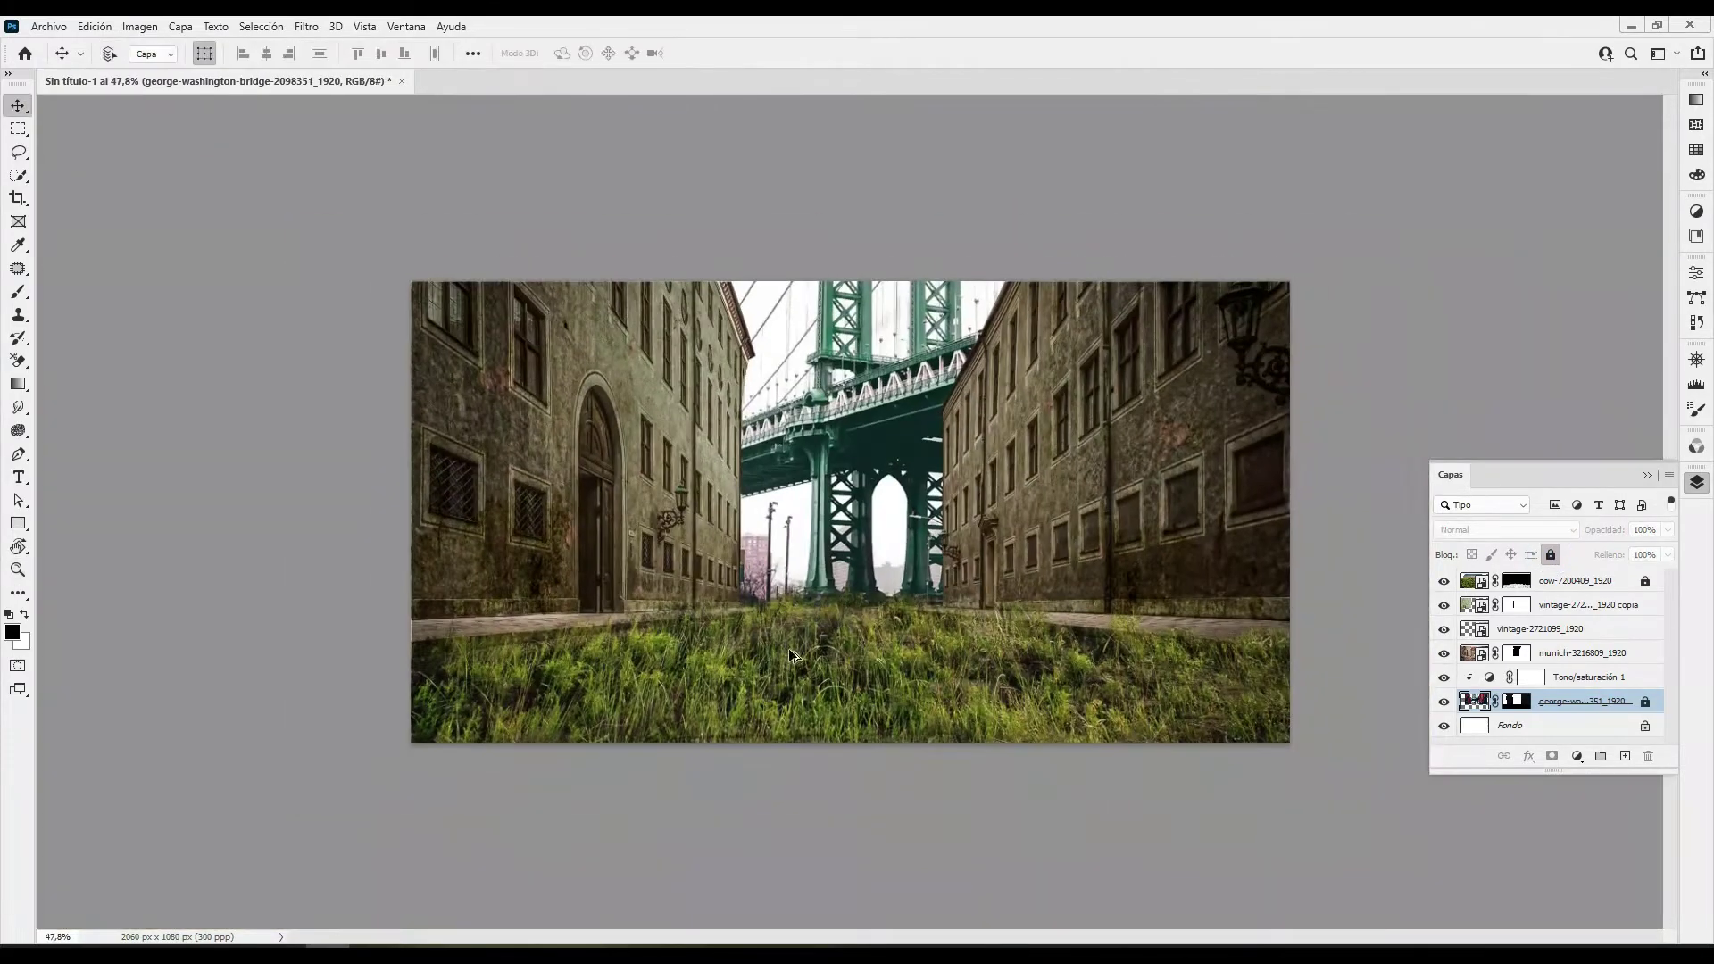
{"action": "key", "text": "ctrl+shift+p"}
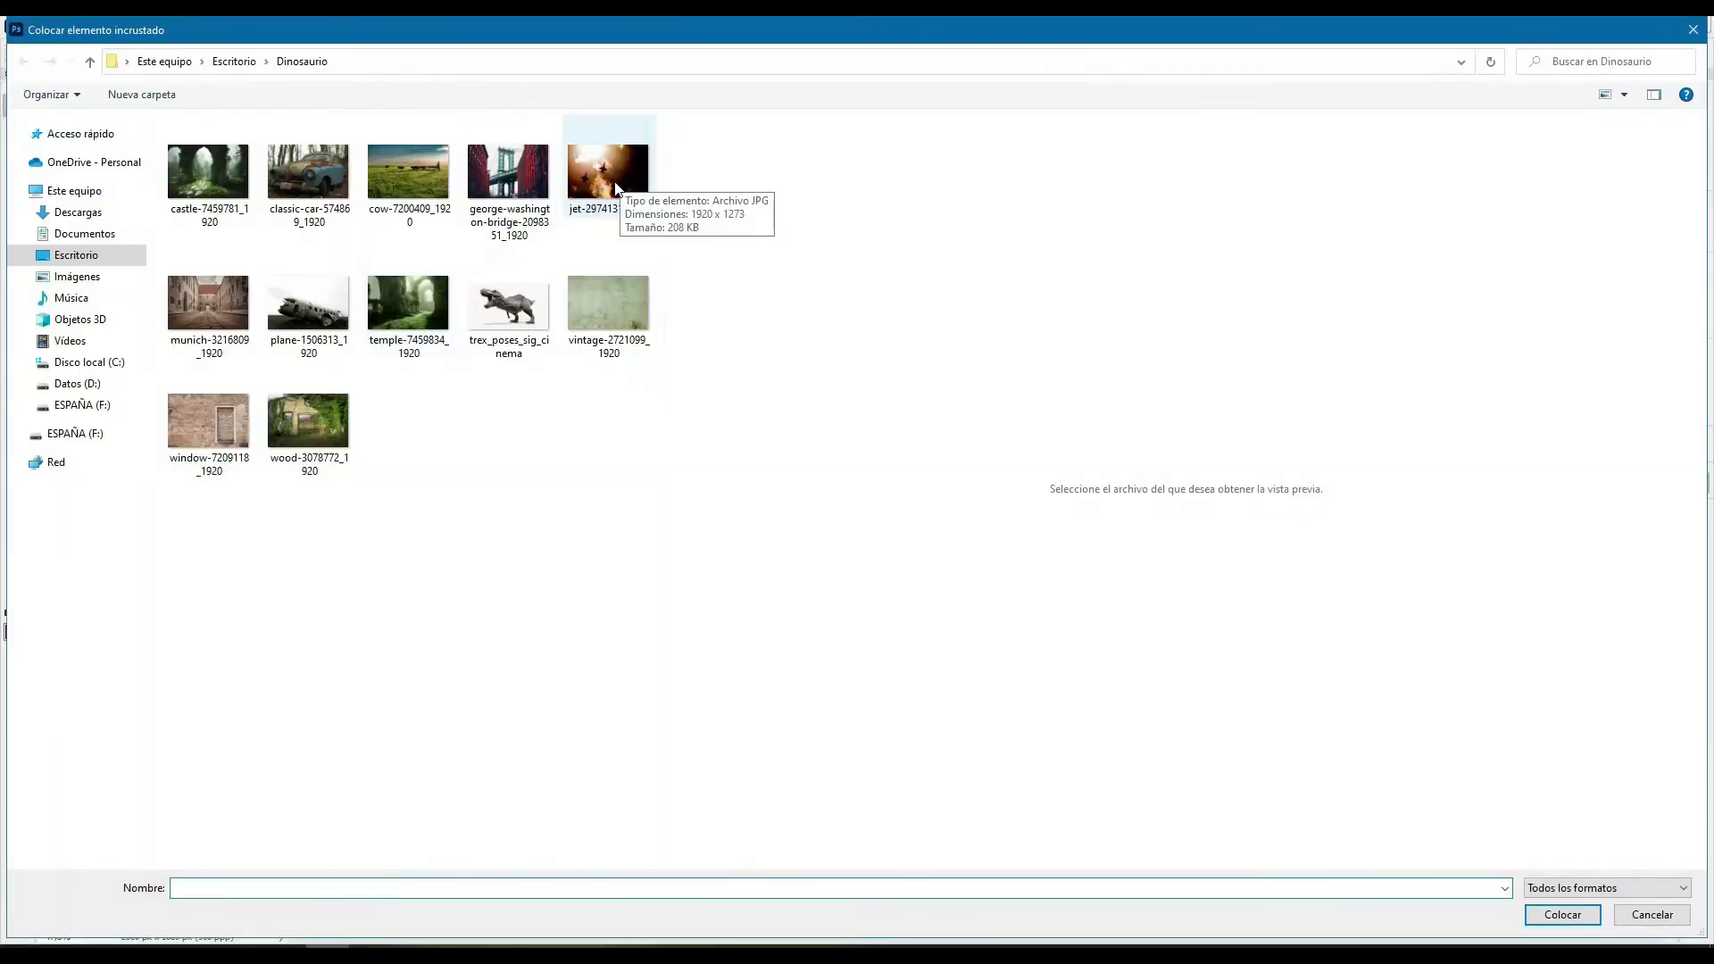
Place the plane wreck photo, shrink it into the street gap, and move it below the bridge
{"action": "left_click", "coordinate": [309, 303]}
{"action": "left_click", "coordinate": [1562, 914]}
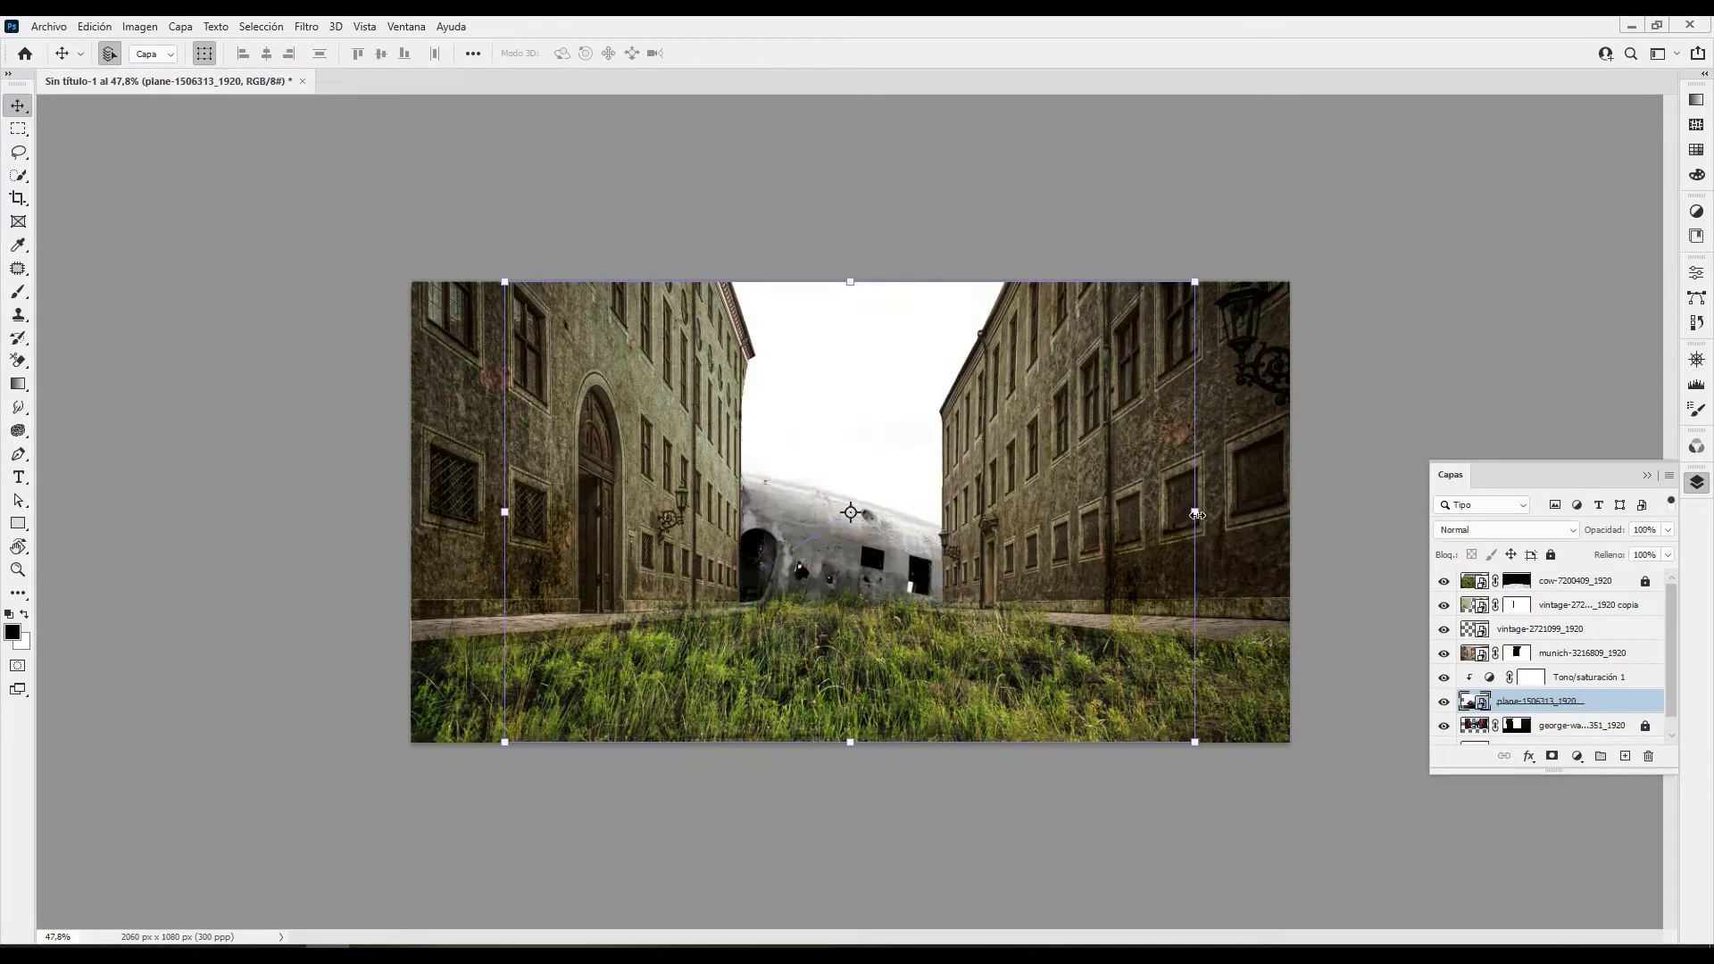
{"action": "left_click_drag", "start_coordinate": [1170, 512], "coordinate": [946, 509]}
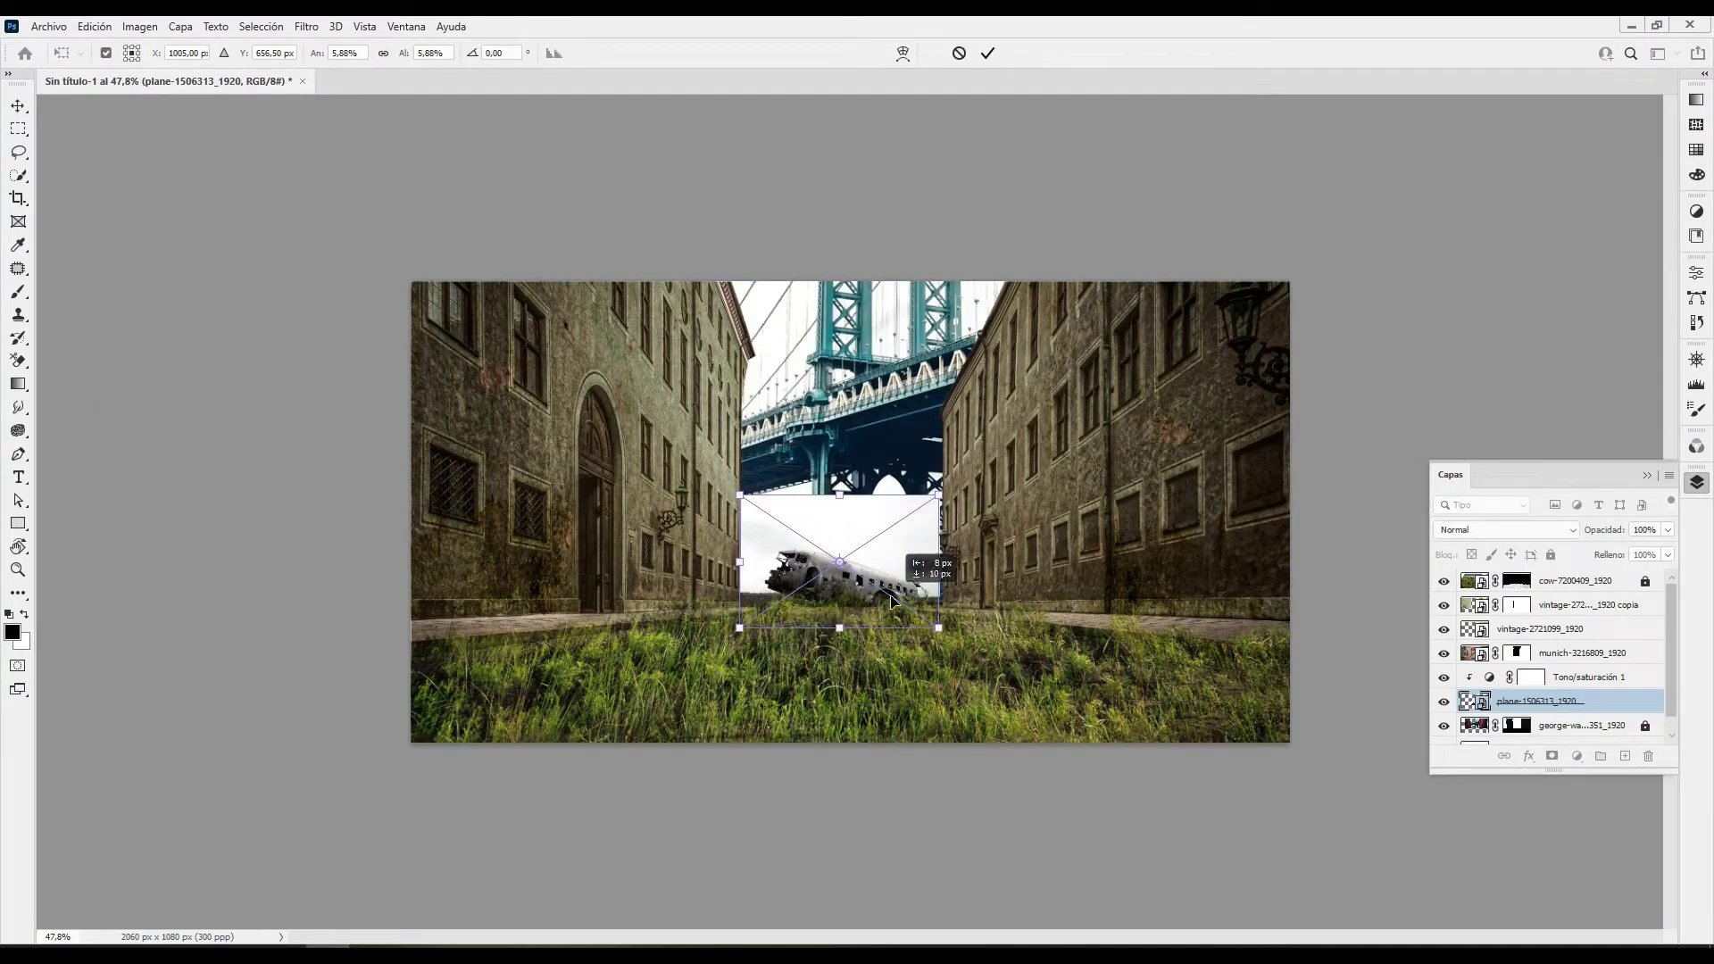
{"action": "left_click", "coordinate": [1553, 694]}
{"action": "left_click_drag", "start_coordinate": [1553, 694], "coordinate": [1464, 714]}
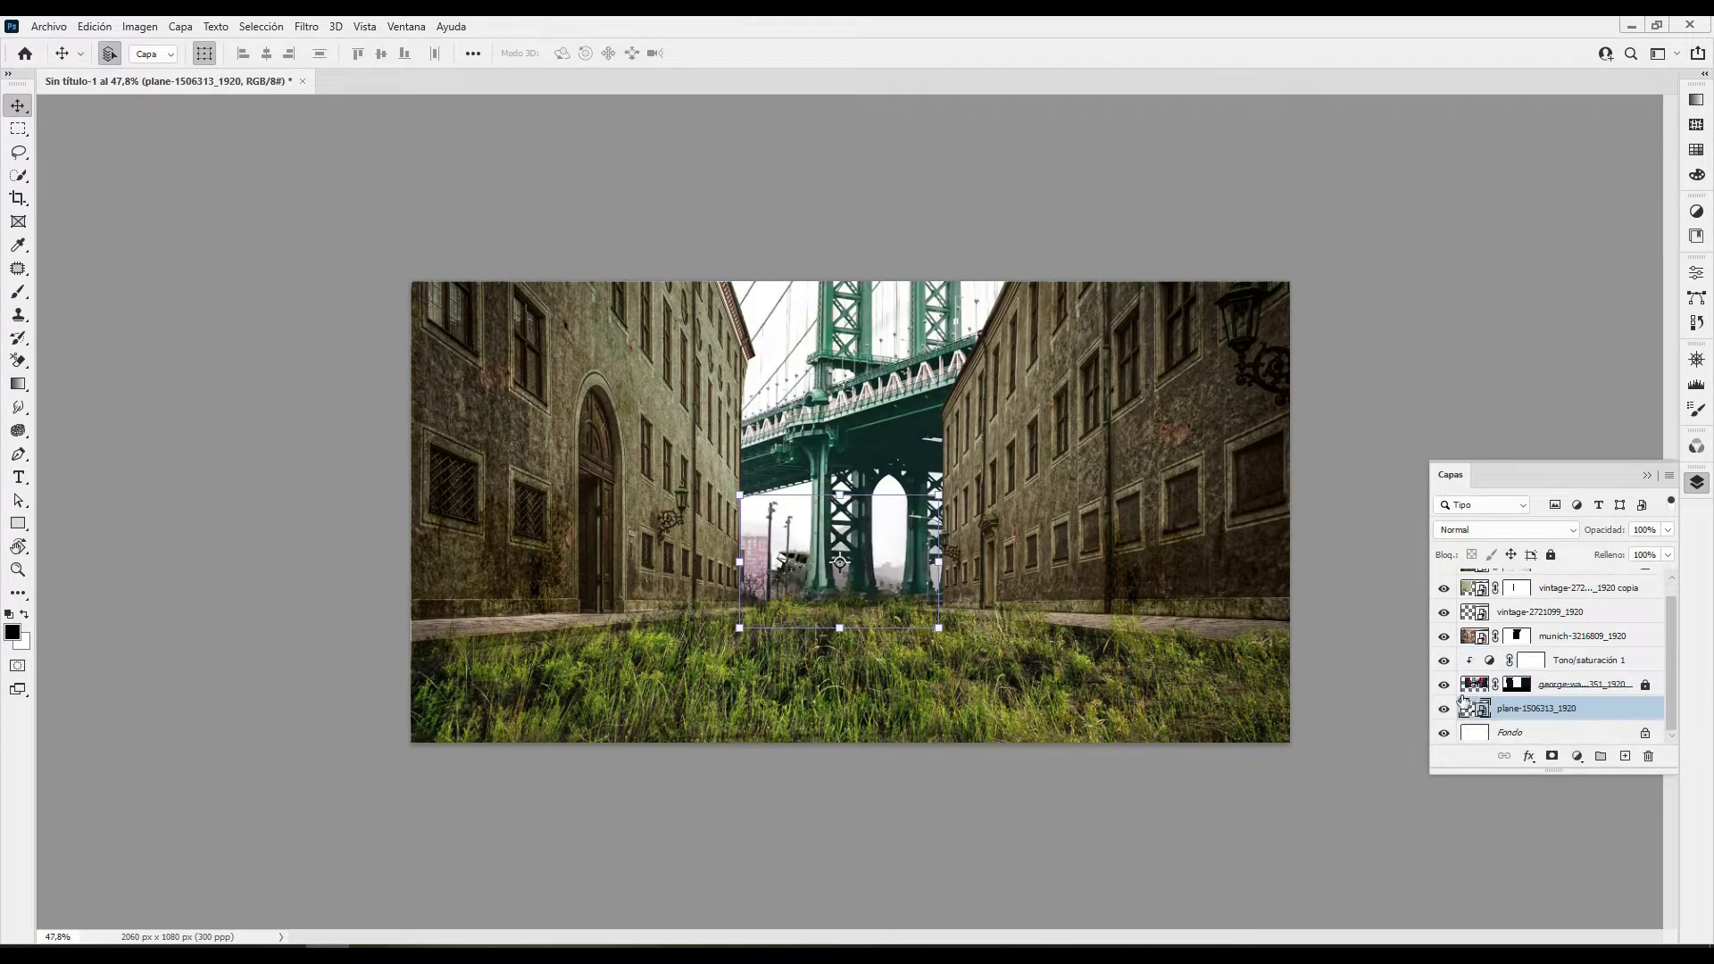
Enlarge and slightly raise the plane, then put a copy above the bridge layers
{"action": "key", "text": "ctrl+t"}
{"action": "left_click_drag", "start_coordinate": [938, 561], "coordinate": [996, 540]}
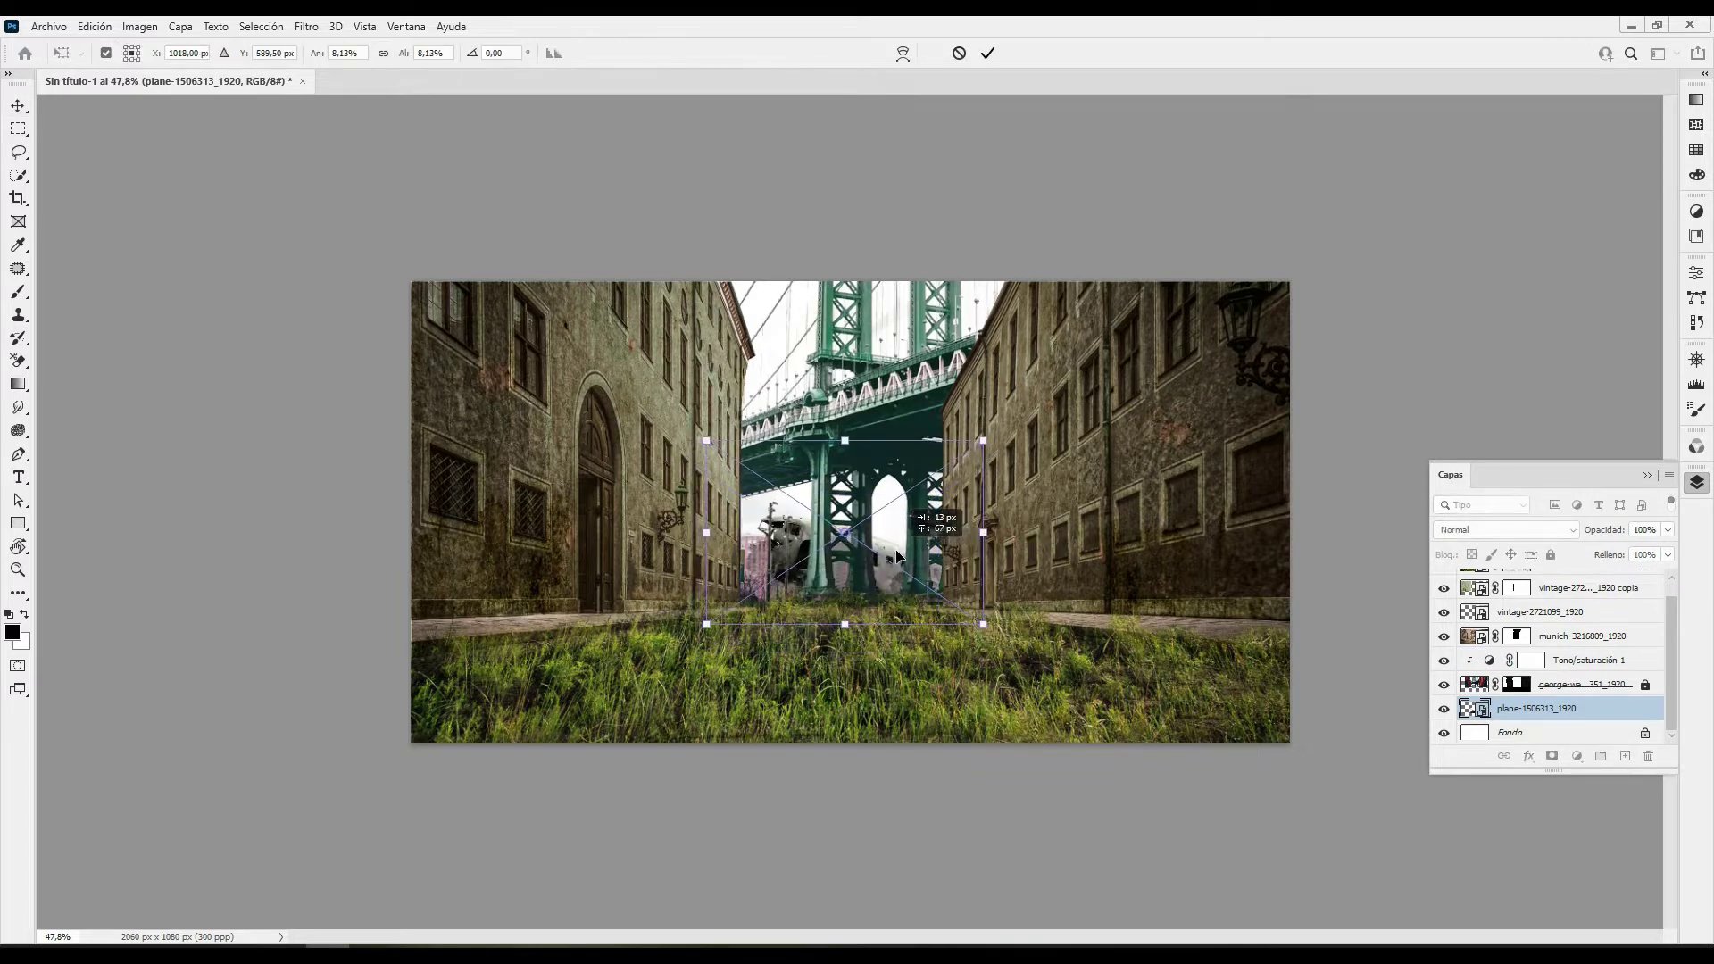
{"action": "key", "text": "Return"}
{"action": "scroll", "coordinate": [826, 551], "scroll_direction": "up", "scroll_amount": 5}
{"action": "left_click_drag", "start_coordinate": [1535, 708], "coordinate": [1528, 662]}
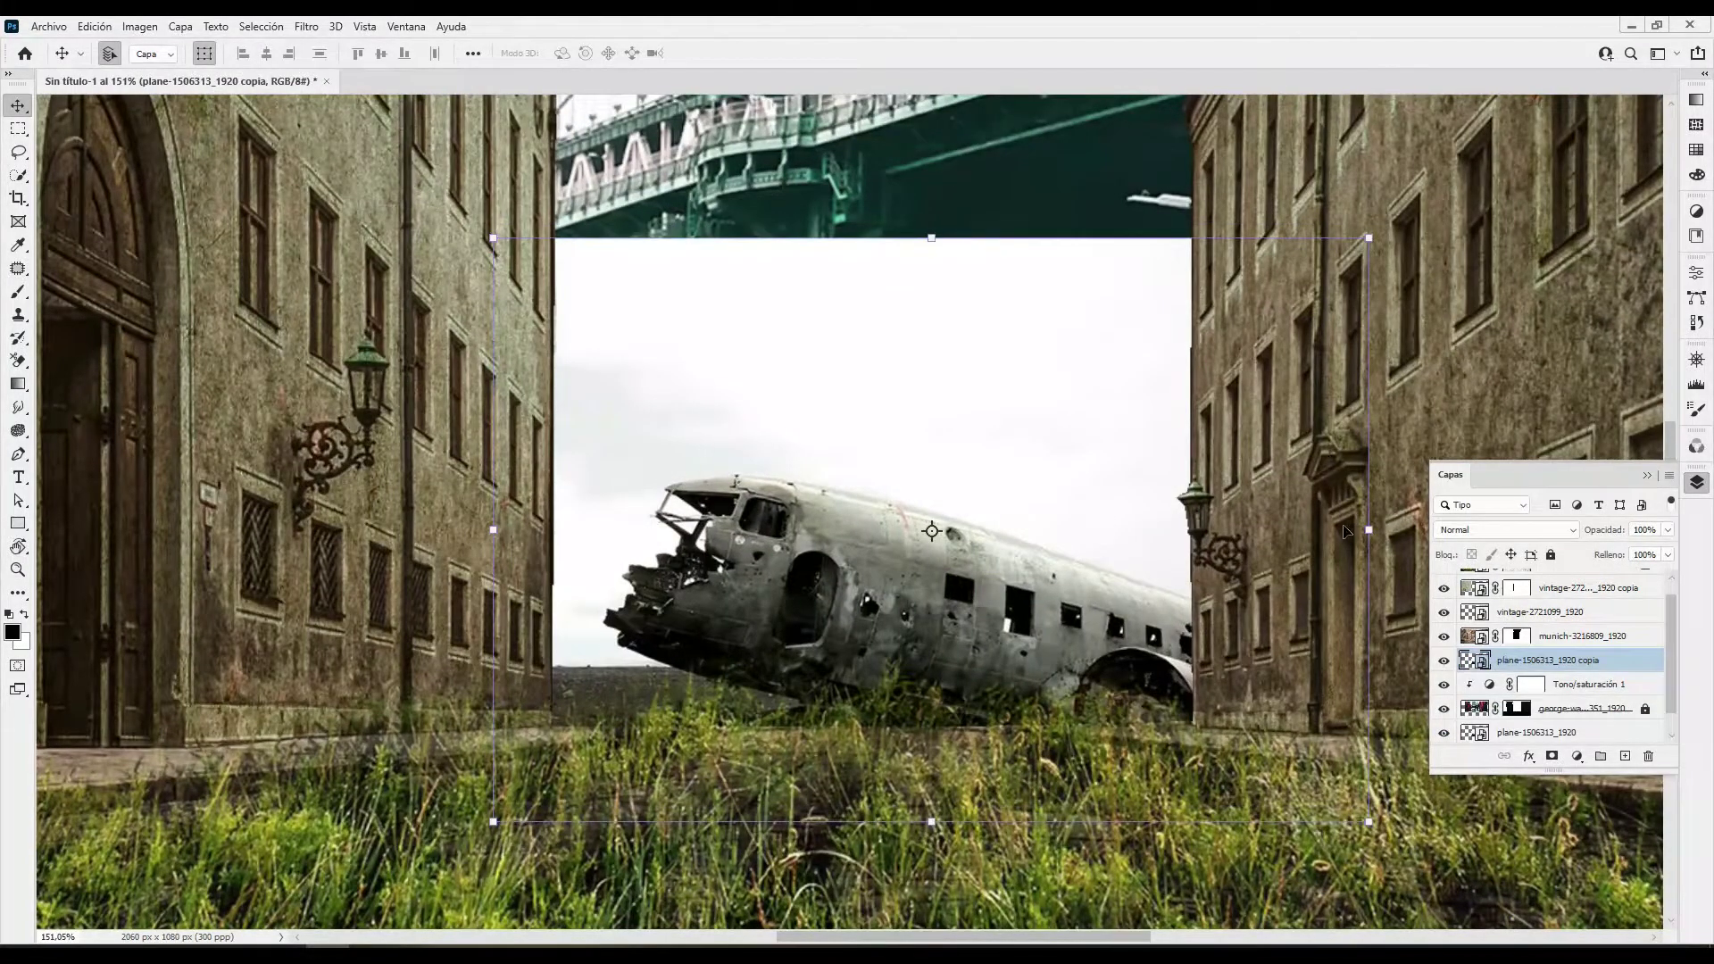
Select the sky around the plane copy by colour and mask it away
{"action": "key", "text": "w"}
{"action": "key", "text": "b"}
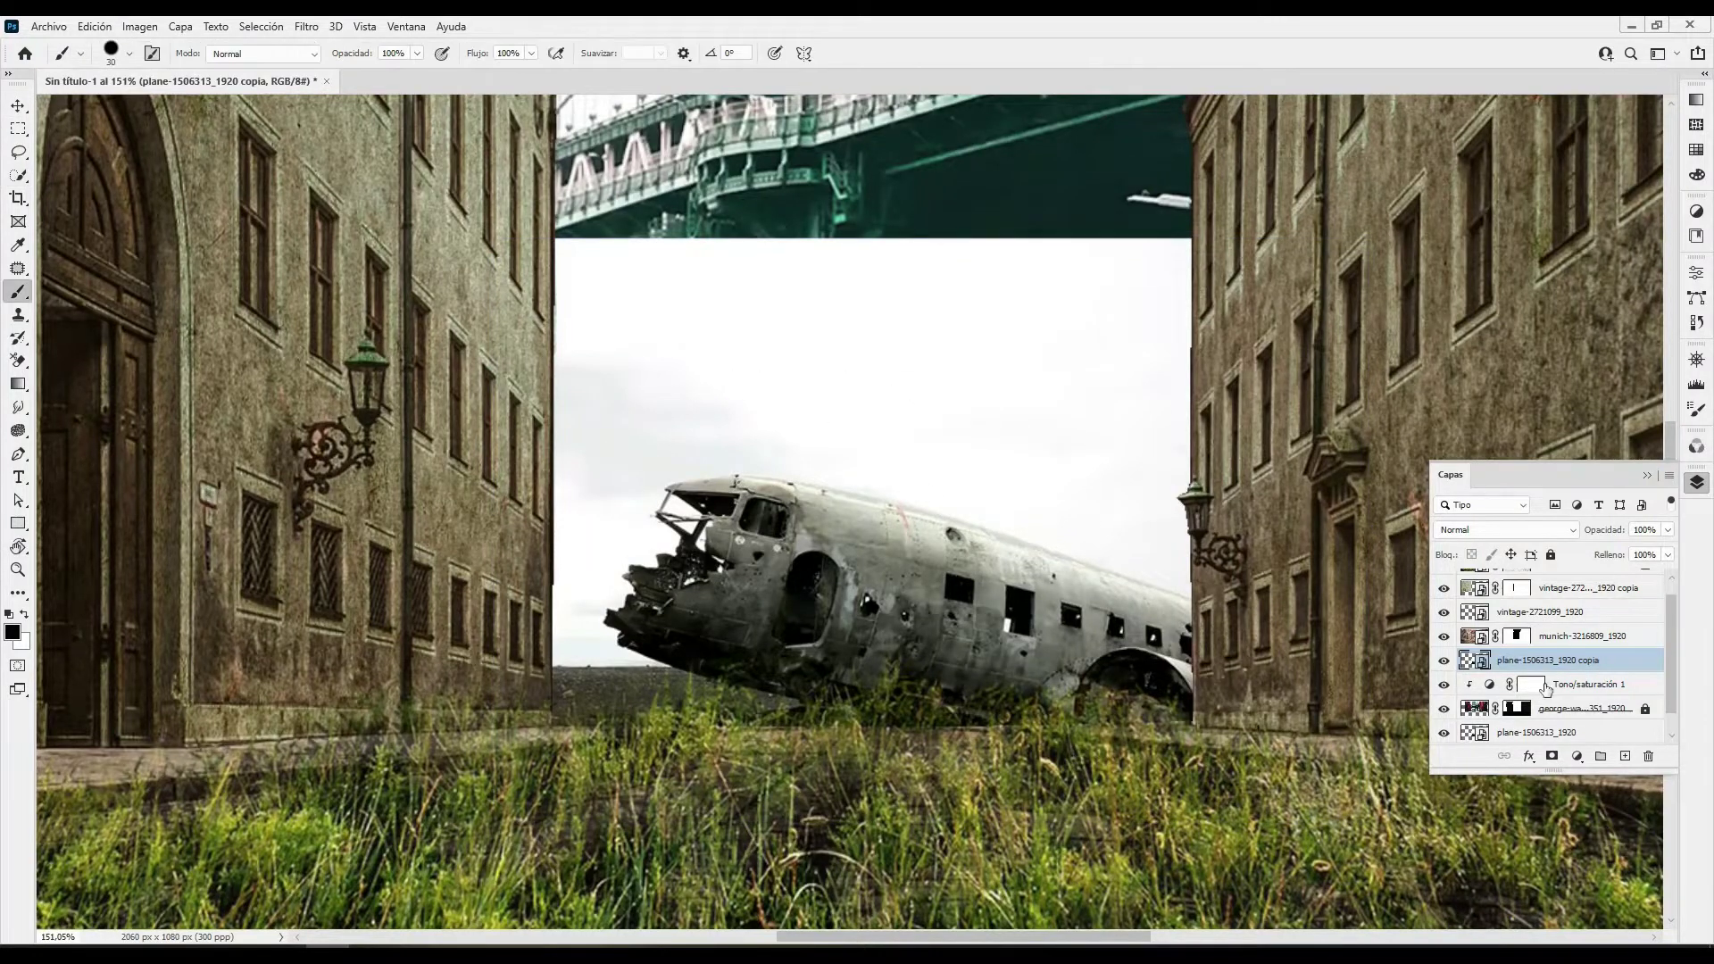
{"action": "key", "text": "shift+w"}
{"action": "left_click", "coordinate": [994, 432]}
{"action": "scroll", "coordinate": [607, 669], "scroll_direction": "up", "scroll_amount": 5}
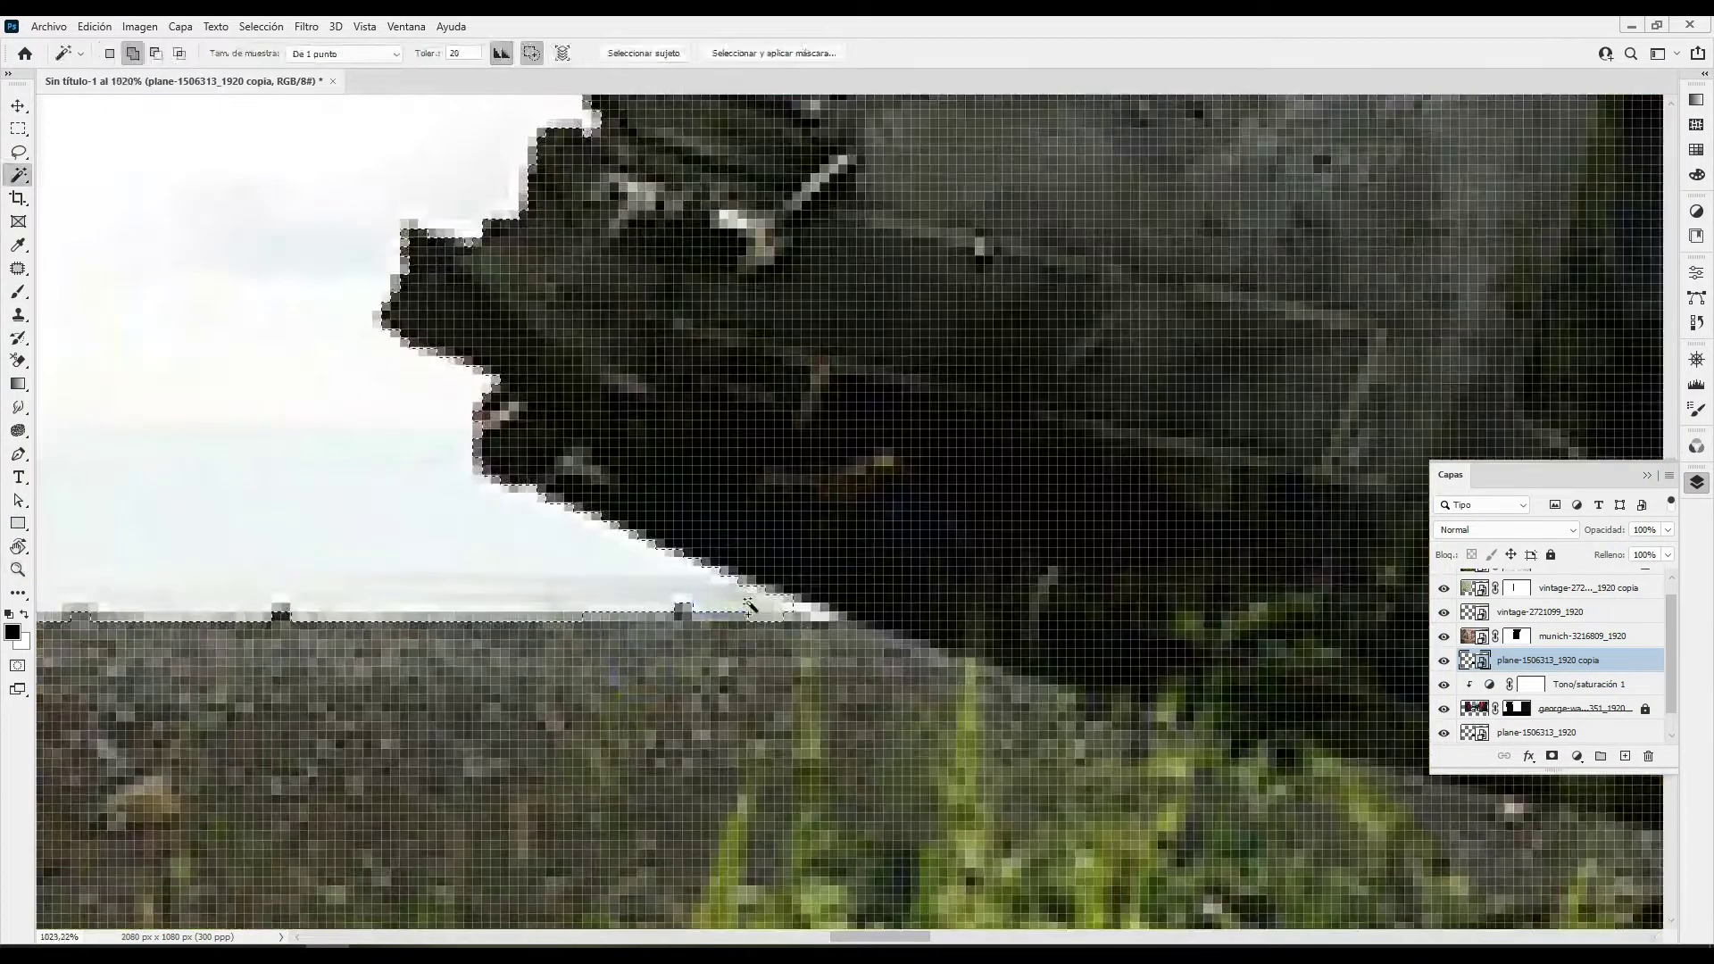
{"action": "key", "text": "ctrl+0"}
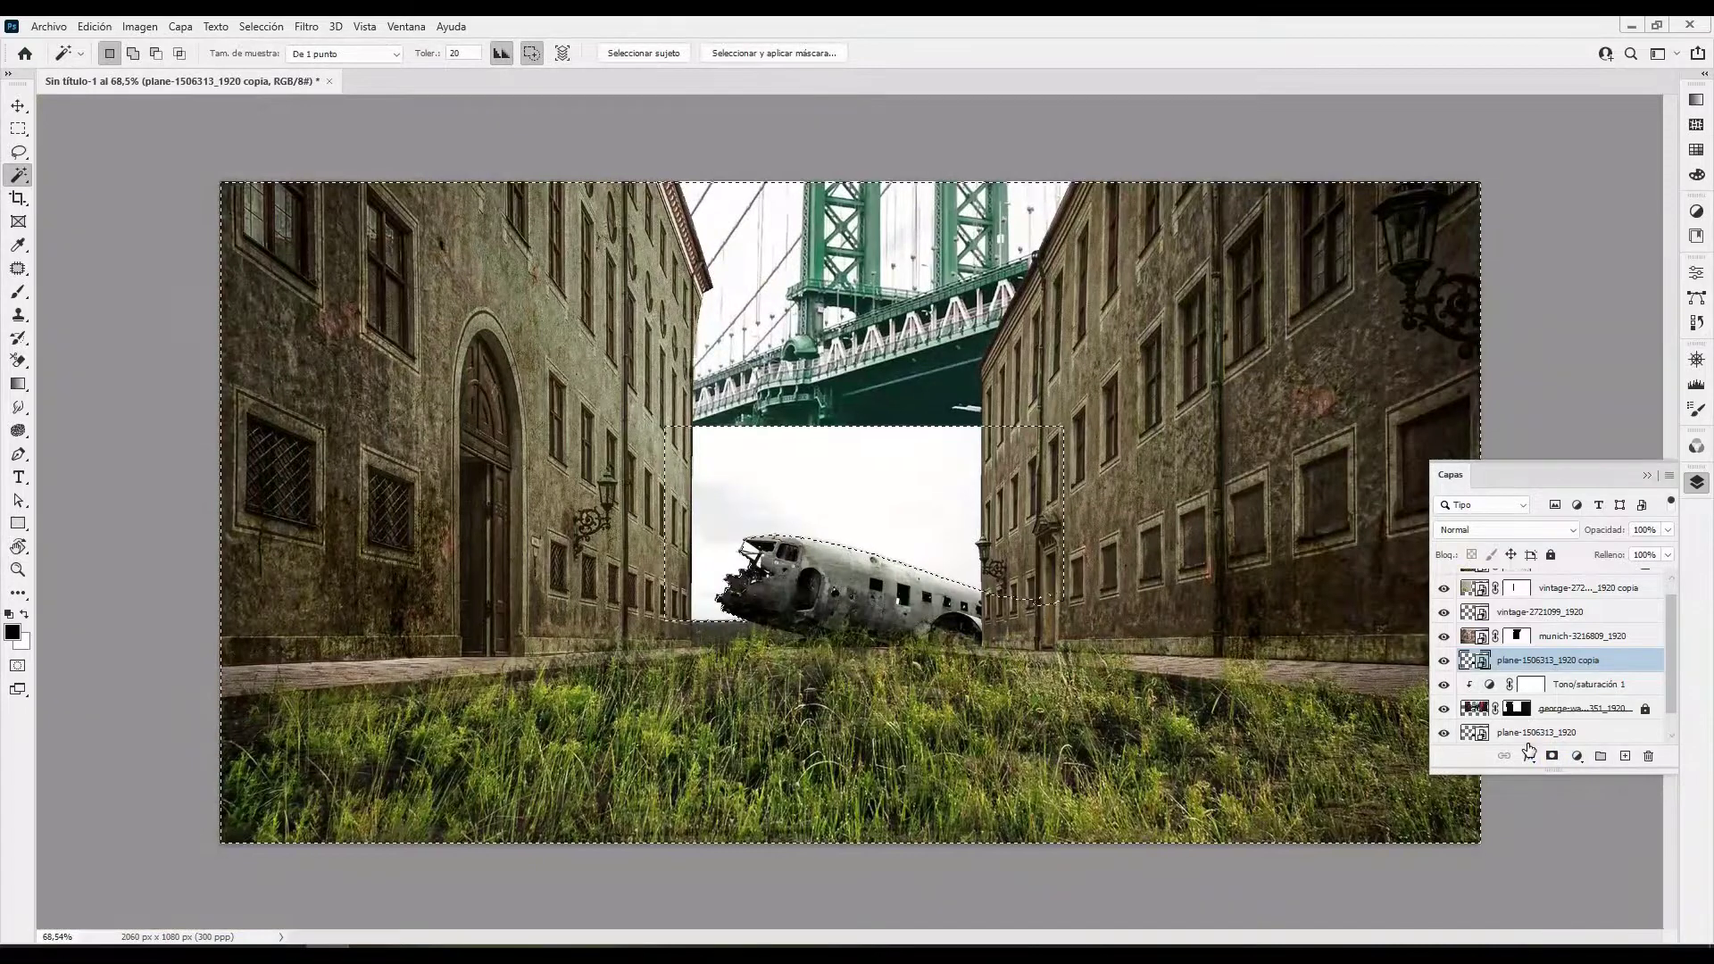
{"action": "left_click", "coordinate": [1552, 757]}
Delete the original plane layer and paint the copy's mask to sink its base into the grass
{"action": "key", "text": "v"}
{"action": "left_click", "coordinate": [1535, 732]}
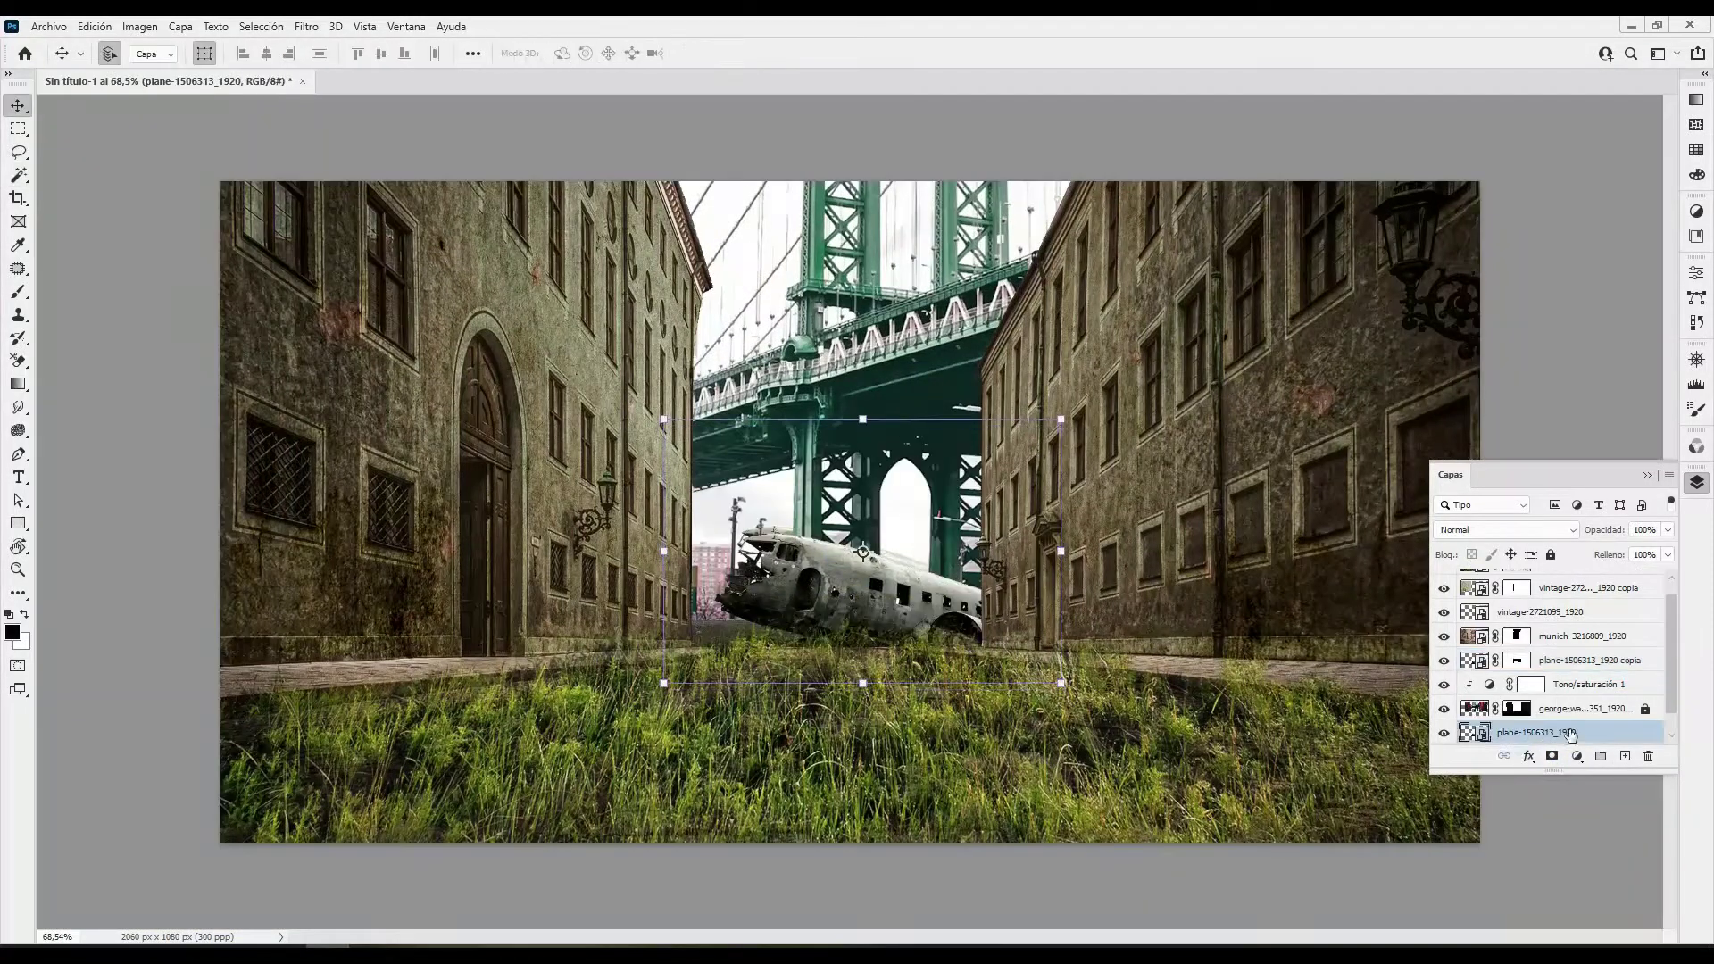
{"action": "left_click", "coordinate": [1647, 756]}
{"action": "left_click", "coordinate": [1516, 659]}
{"action": "key", "text": "b"}
{"action": "scroll", "coordinate": [749, 638], "scroll_direction": "up", "scroll_amount": 5}
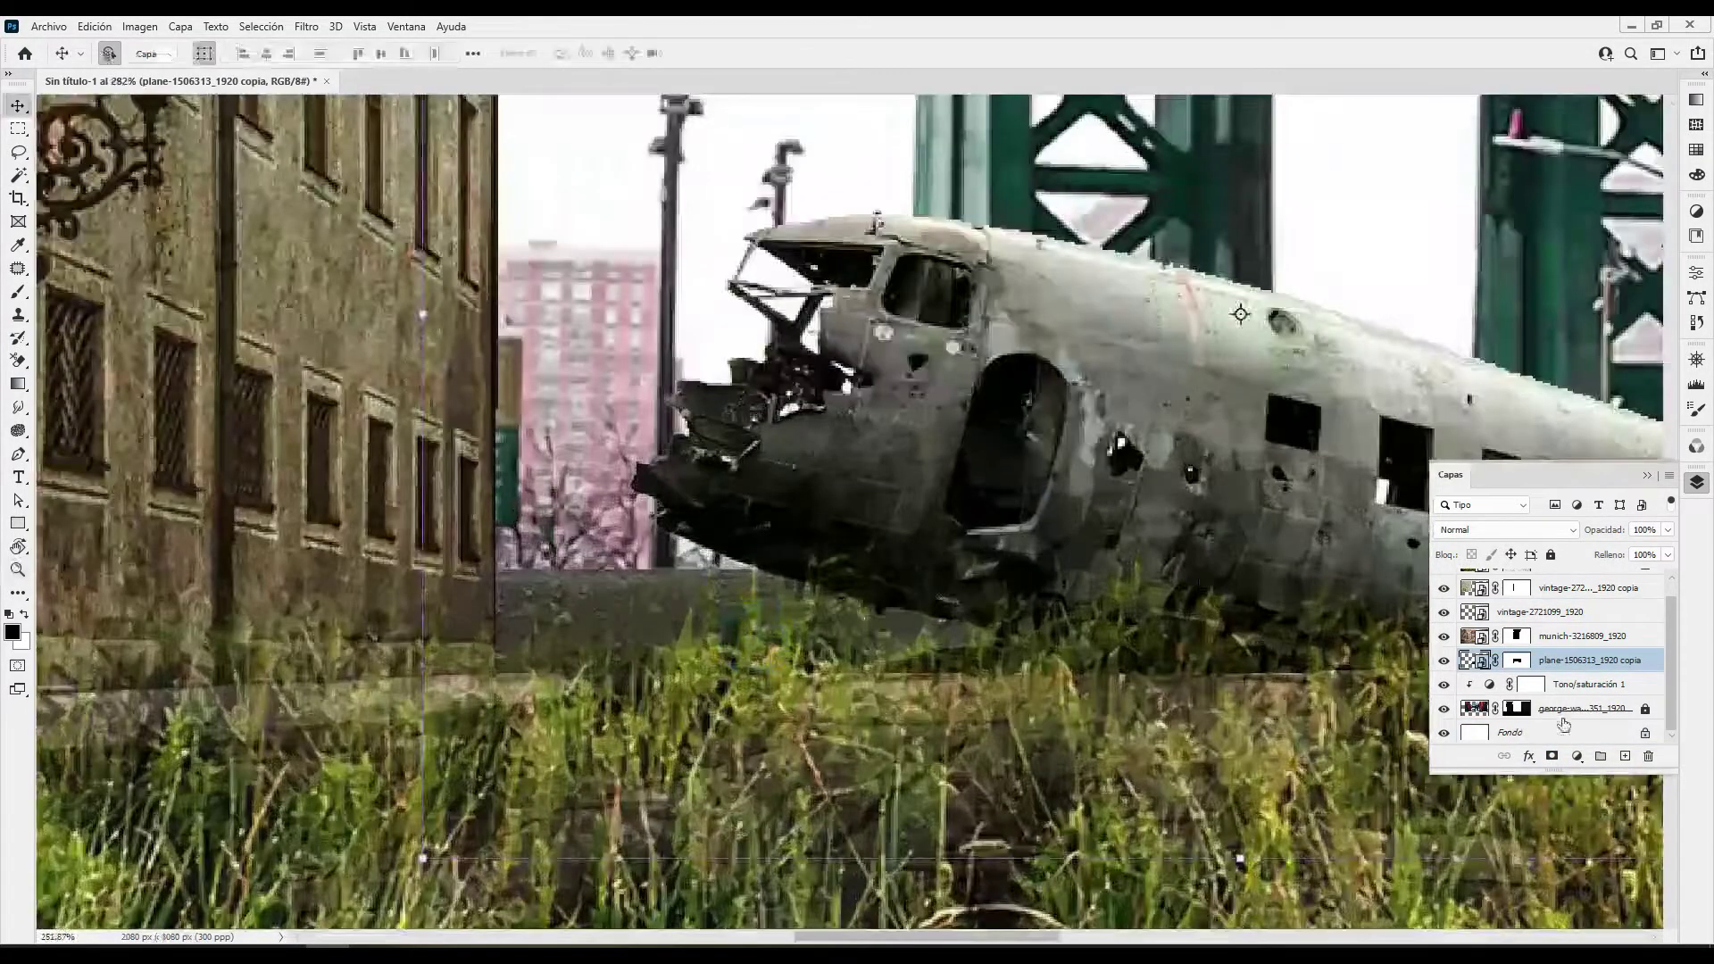
{"action": "key", "text": "b"}
{"action": "left_click", "coordinate": [737, 576]}
{"action": "left_click_drag", "start_coordinate": [911, 637], "coordinate": [660, 615]}
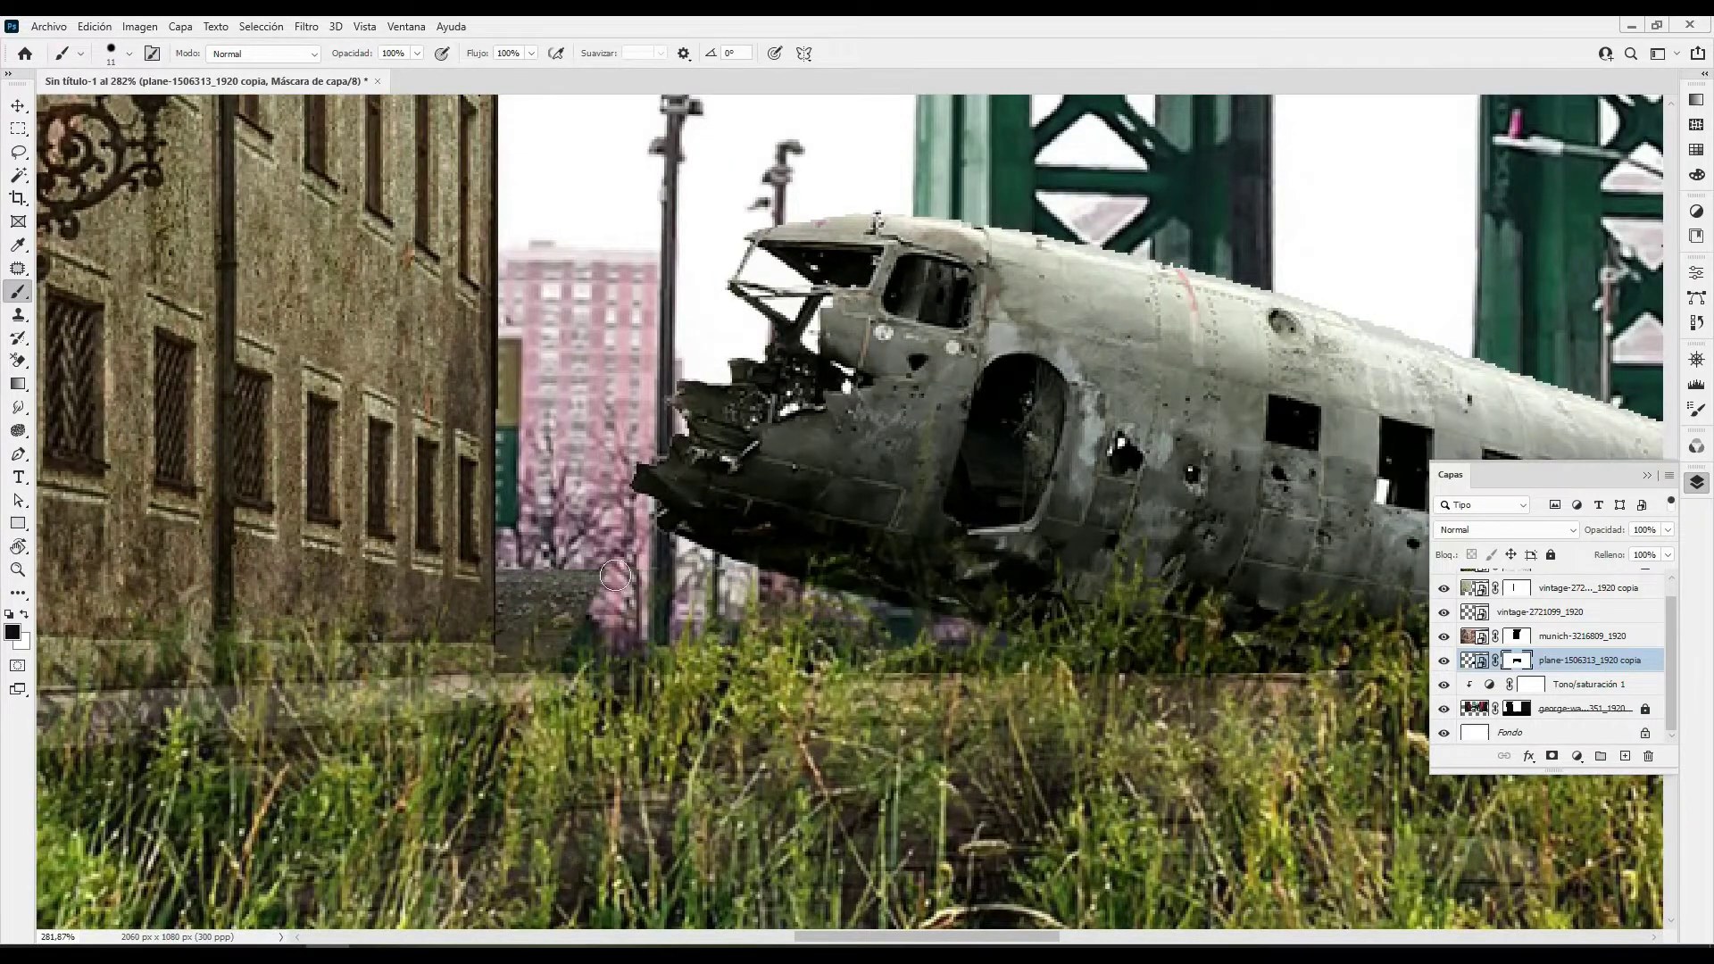
Select the plane-1506313_1920 copy layer and open Place Embedded for the next image
{"action": "key", "text": "ctrl+0"}
{"action": "key", "text": "v"}
{"action": "left_click", "coordinate": [1156, 581]}
{"action": "left_click", "coordinate": [953, 628]}
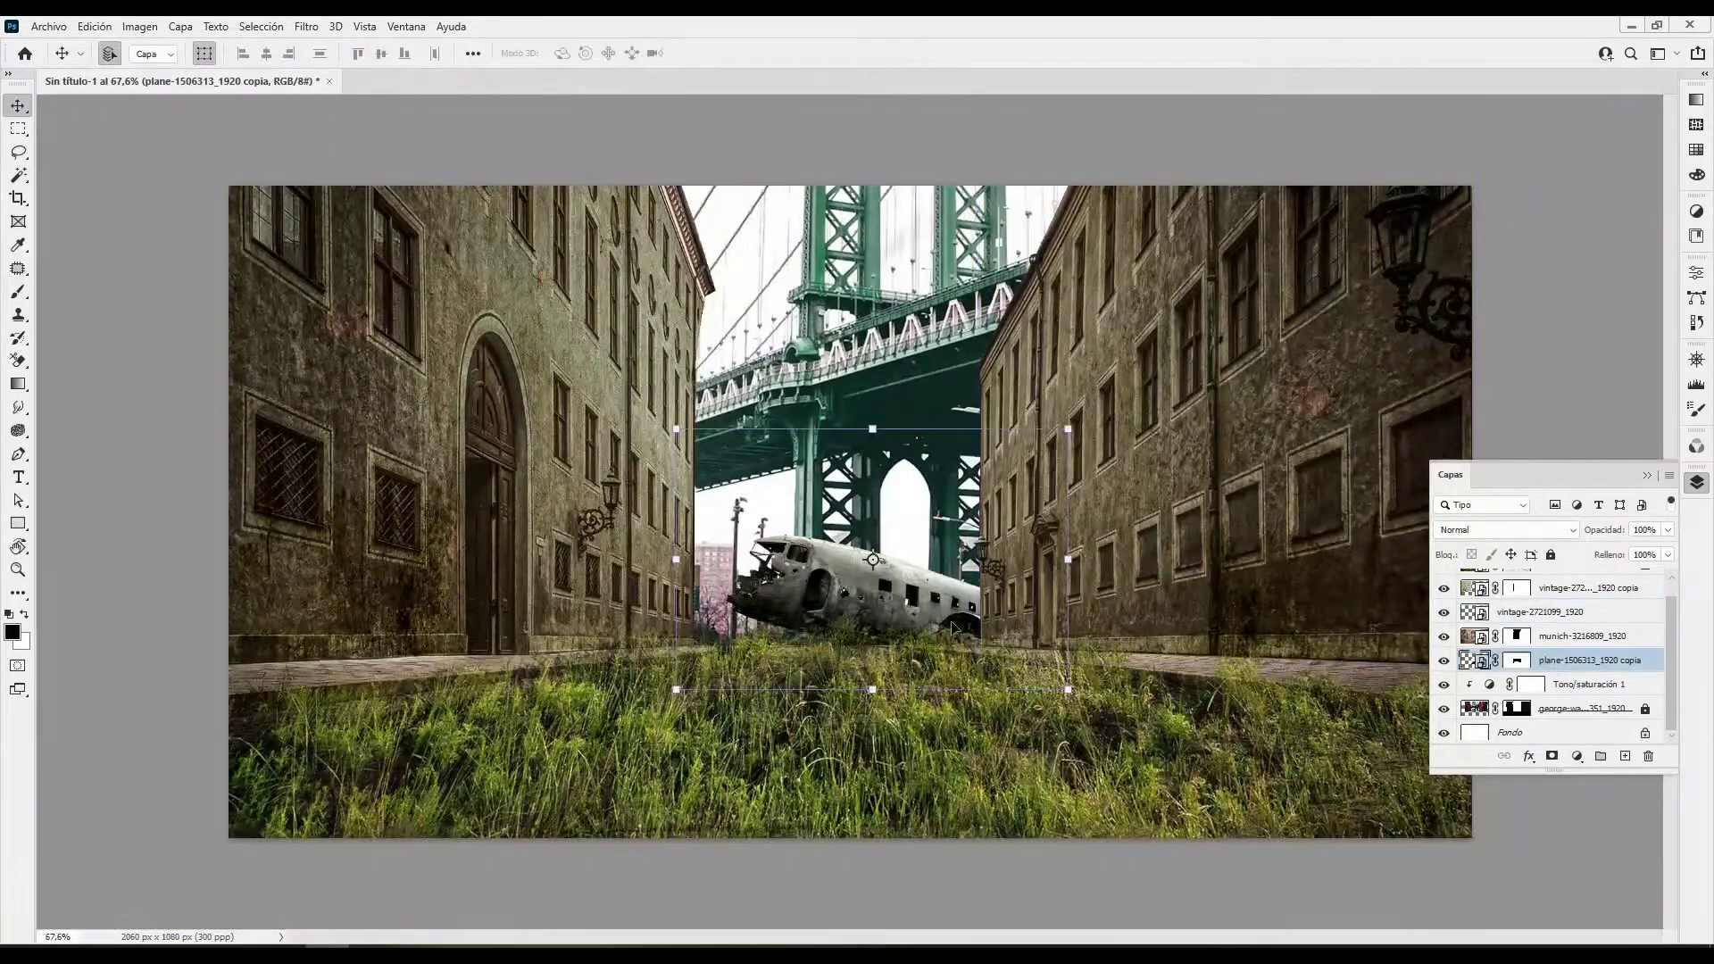
{"action": "key", "text": "ctrl+shift+p"}
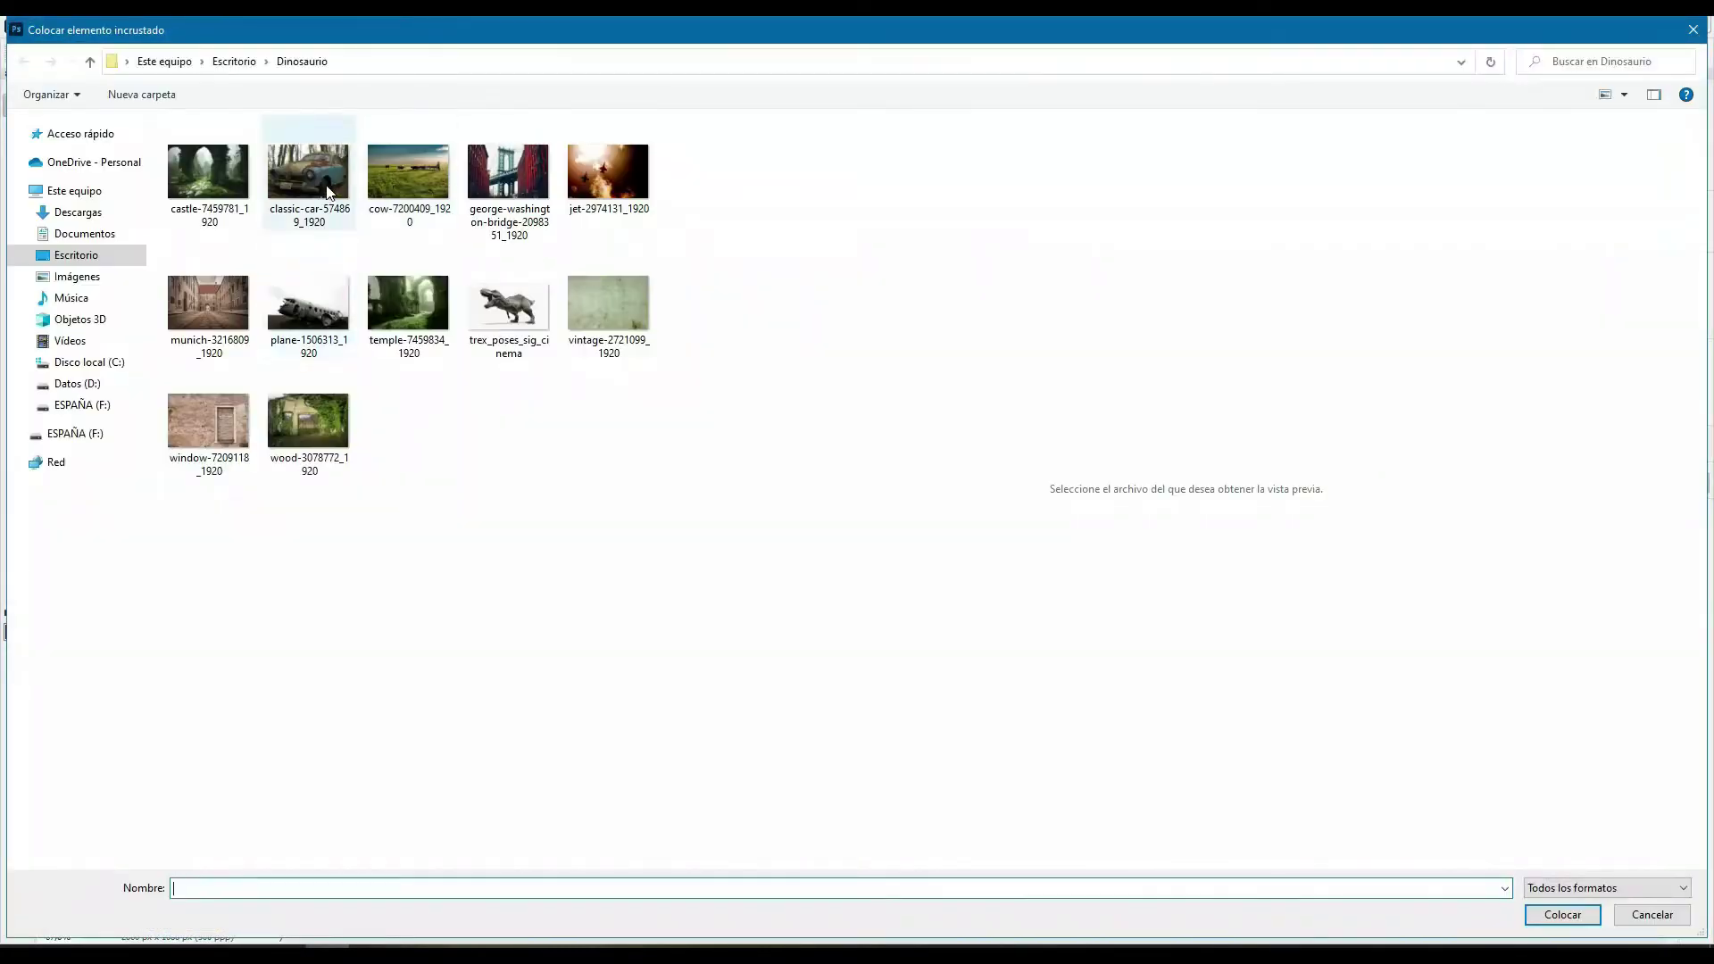
Place temple-7459834_1920, shift it right, and distort its corners into a receding right-side wall
{"action": "left_click", "coordinate": [408, 304]}
{"action": "key", "text": "Return"}
{"action": "left_click_drag", "start_coordinate": [1385, 389], "coordinate": [1528, 388]}
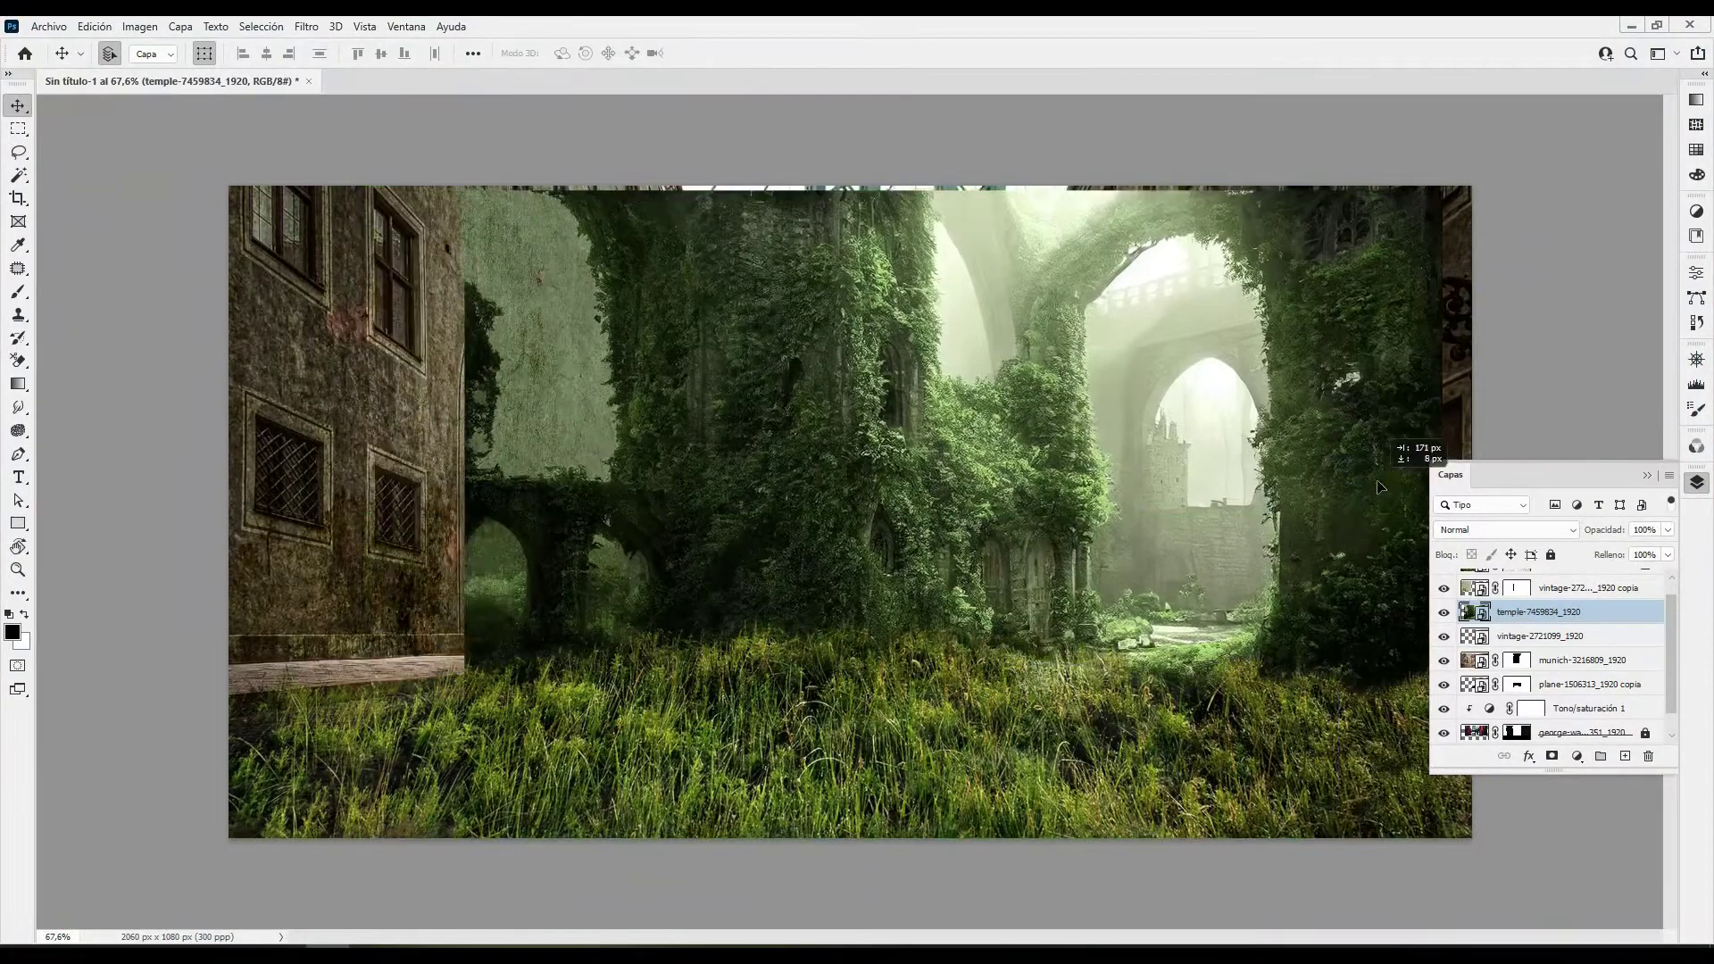
{"action": "key", "text": "ctrl+minus"}
{"action": "key", "text": "ctrl+t"}
{"action": "left_click_drag", "start_coordinate": [673, 348], "coordinate": [917, 445]}
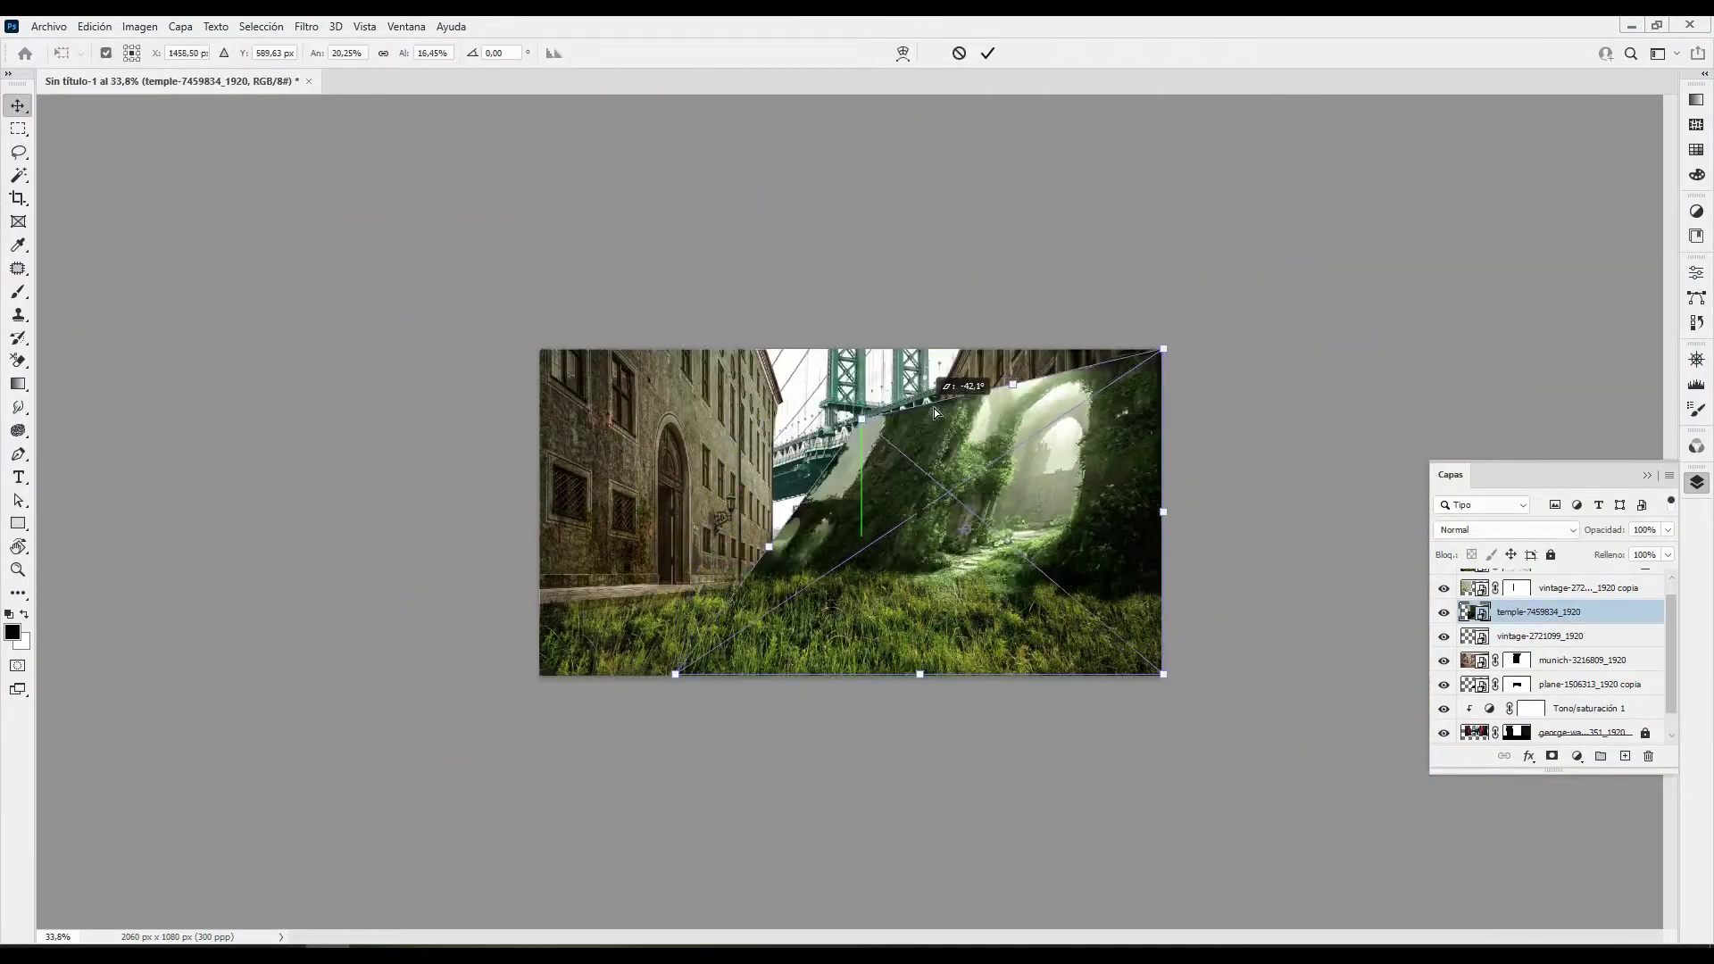
{"action": "left_click_drag", "start_coordinate": [1163, 348], "coordinate": [1181, 200]}
{"action": "left_click_drag", "start_coordinate": [675, 673], "coordinate": [914, 610]}
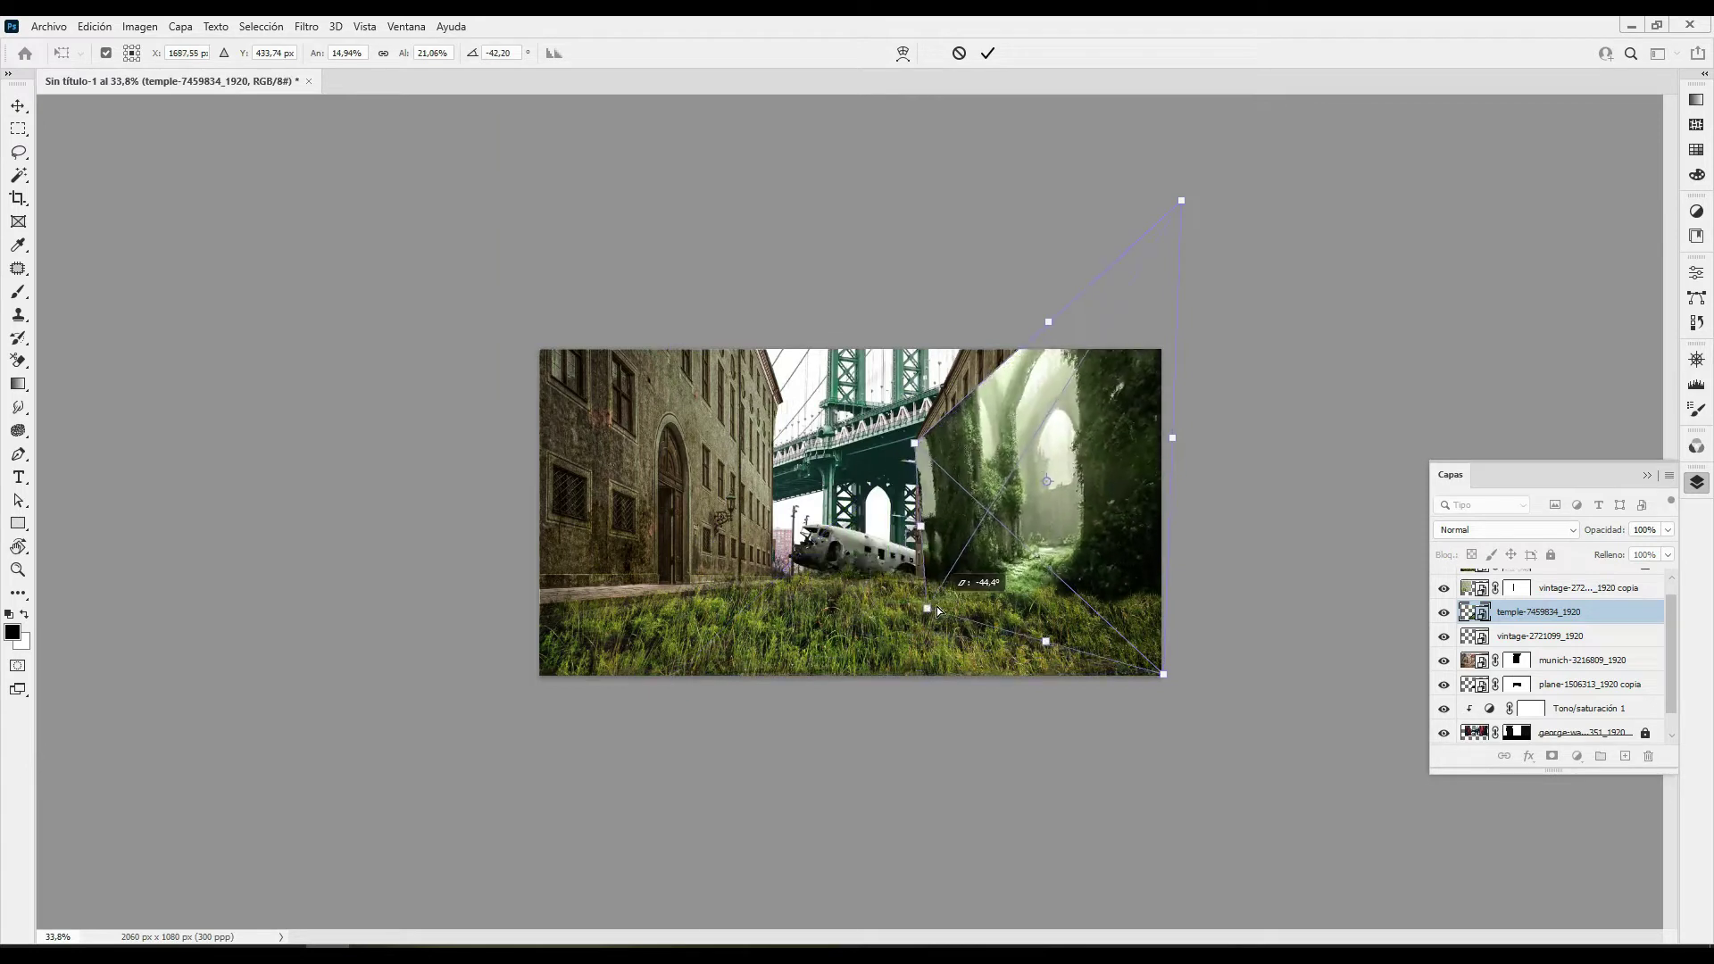
{"action": "left_click_drag", "start_coordinate": [1119, 300], "coordinate": [1175, 115]}
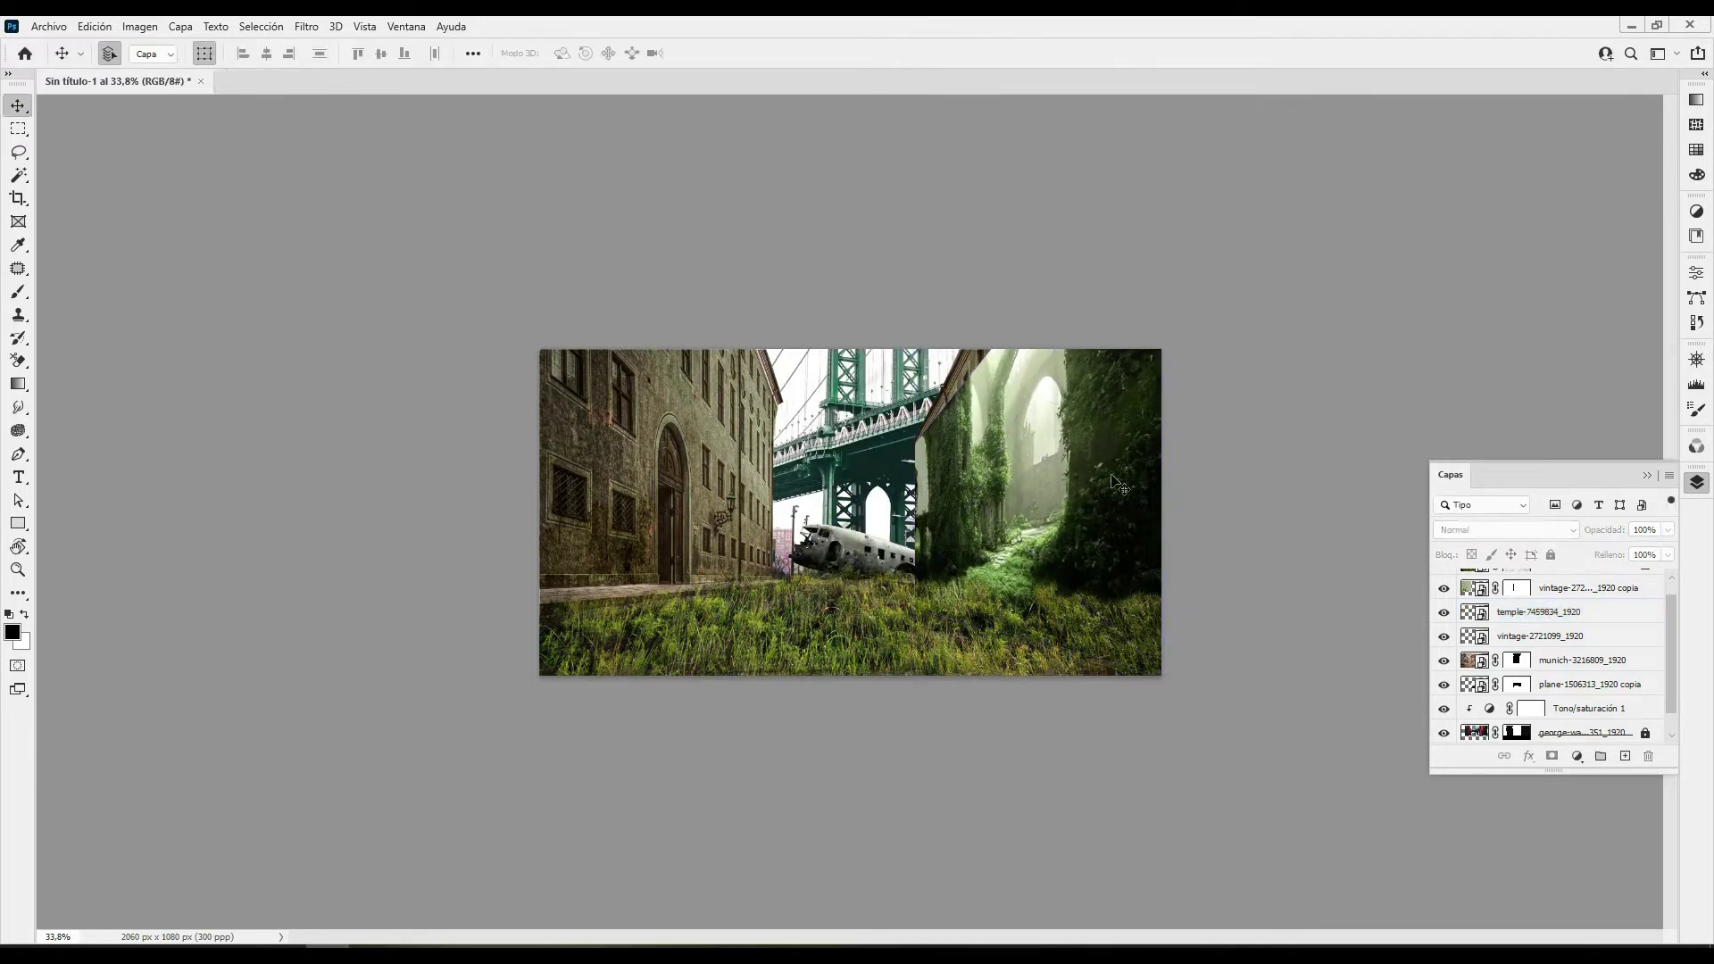
{"action": "scroll", "coordinate": [888, 510], "scroll_direction": "up", "scroll_amount": 5}
Commit the temple transform, add a layer mask, and try first mask strokes over the building
{"action": "key", "text": "Return"}
{"action": "left_click", "coordinate": [1552, 756]}
{"action": "key", "text": "b"}
{"action": "mouse_move", "coordinate": [1098, 553]}
{"action": "left_mouse_down"}
{"action": "mouse_move", "coordinate": [1051, 497]}
{"action": "mouse_move", "coordinate": [1107, 303]}
{"action": "mouse_move", "coordinate": [1115, 553]}
{"action": "mouse_move", "coordinate": [1161, 357]}
{"action": "left_mouse_up"}
{"action": "right_click", "coordinate": [1235, 533]}
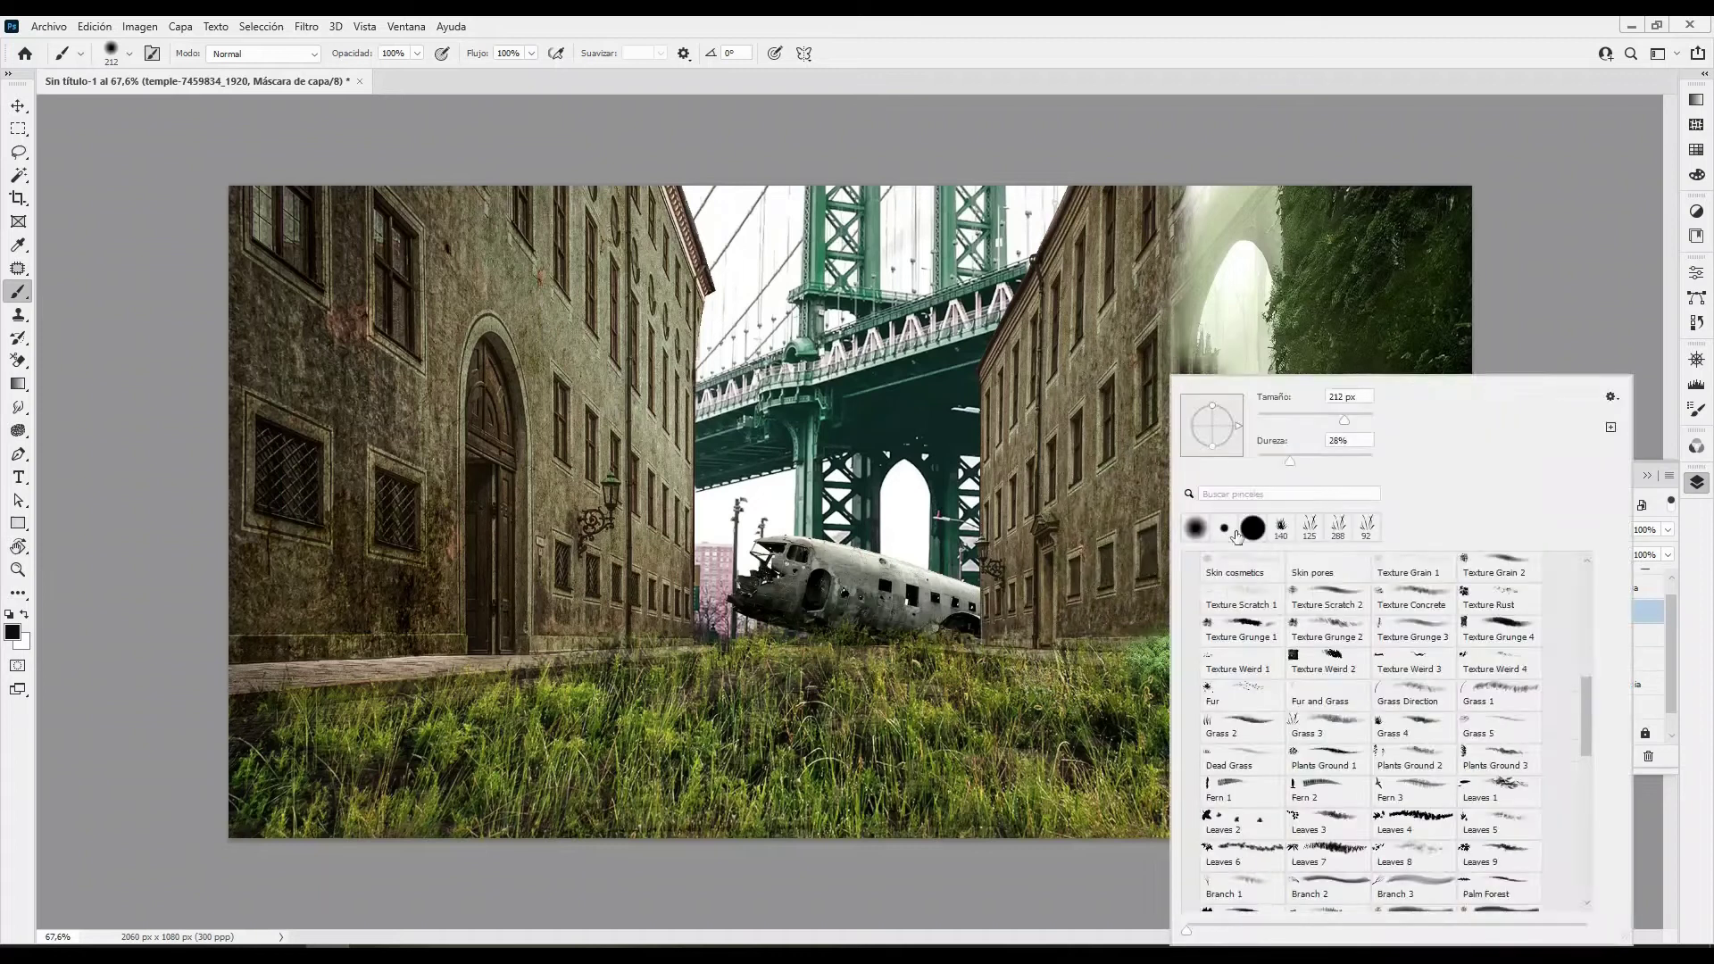
{"action": "key", "text": "Escape"}
{"action": "left_click_drag", "start_coordinate": [1245, 398], "coordinate": [1223, 286]}
{"action": "key", "text": "ctrl+z"}
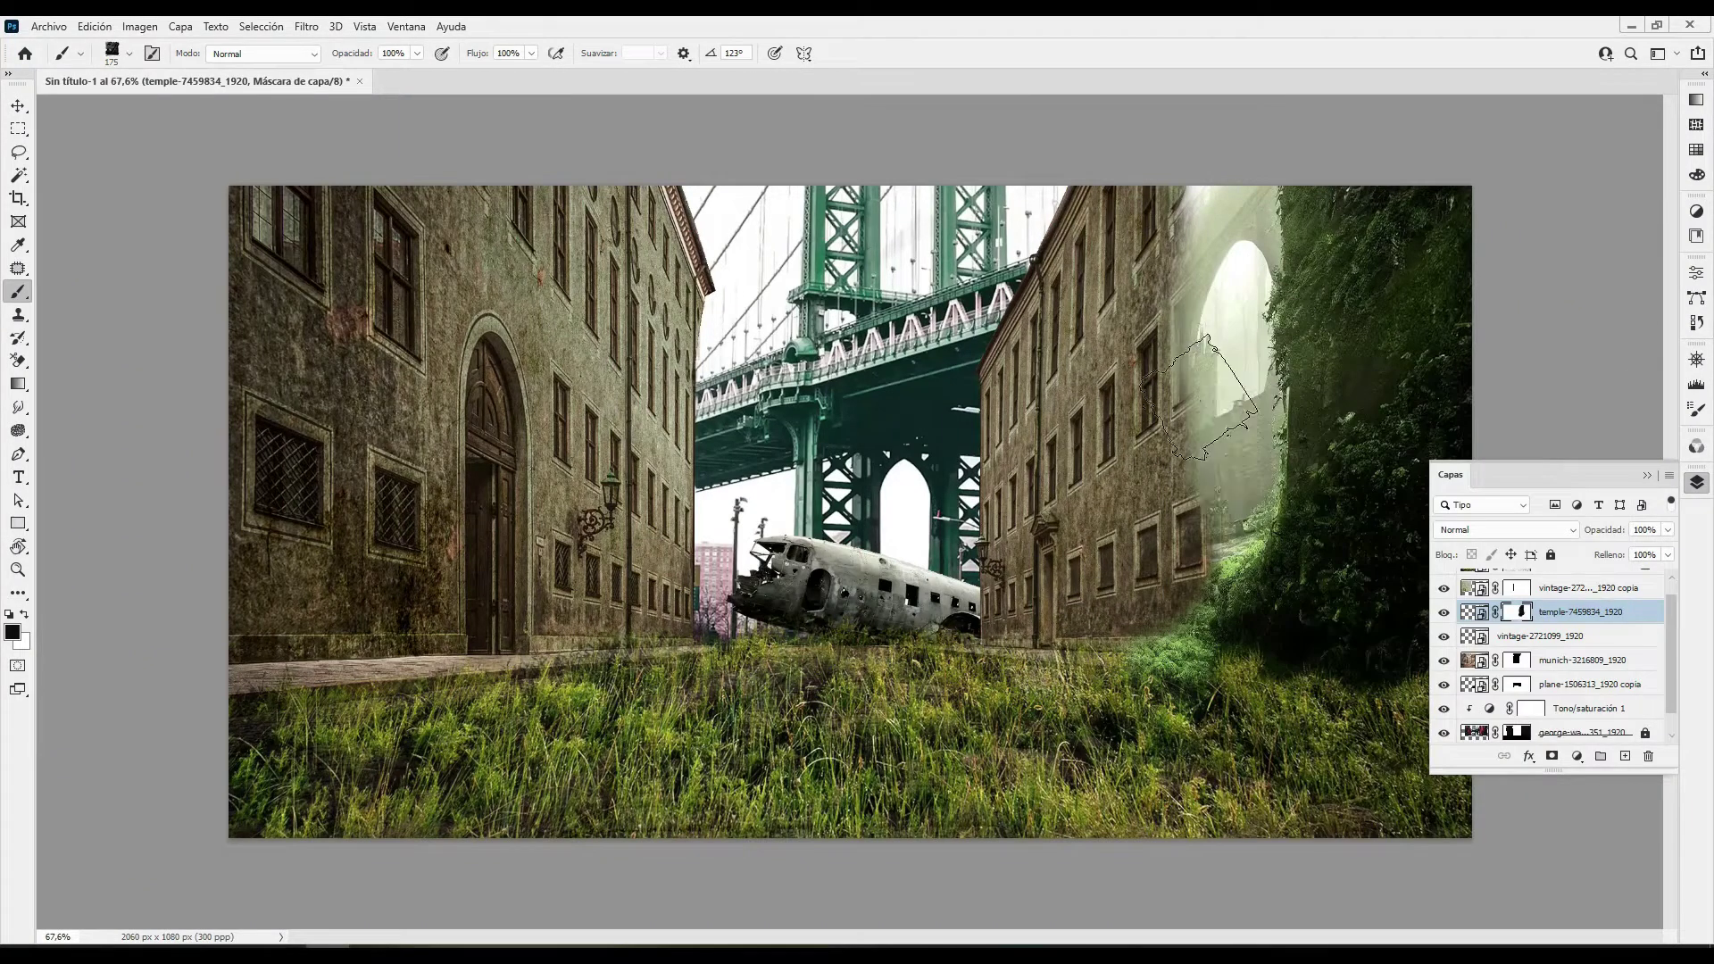
Switch to the Leaves 4 and Tree Crowns 2 brushes and mask out the temple arches
{"action": "right_click", "coordinate": [1274, 535]}
{"action": "left_click_drag", "start_coordinate": [1621, 700], "coordinate": [1622, 718]}
{"action": "left_click", "coordinate": [1448, 730]}
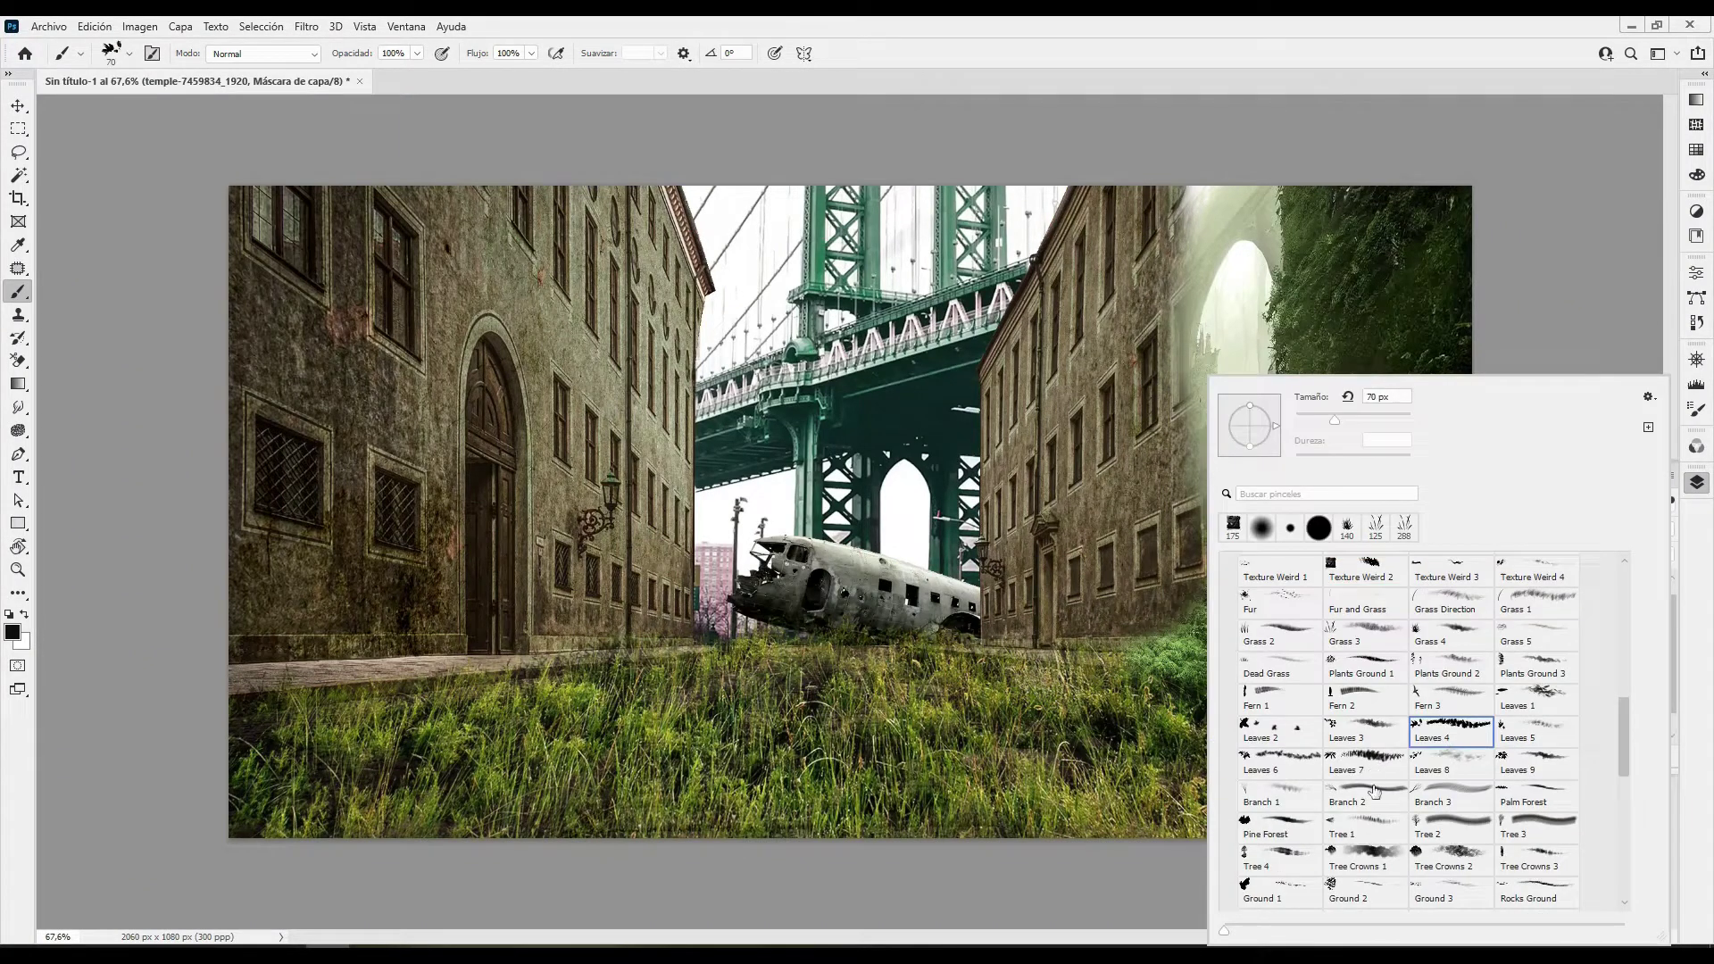
{"action": "double_click", "coordinate": [1426, 854]}
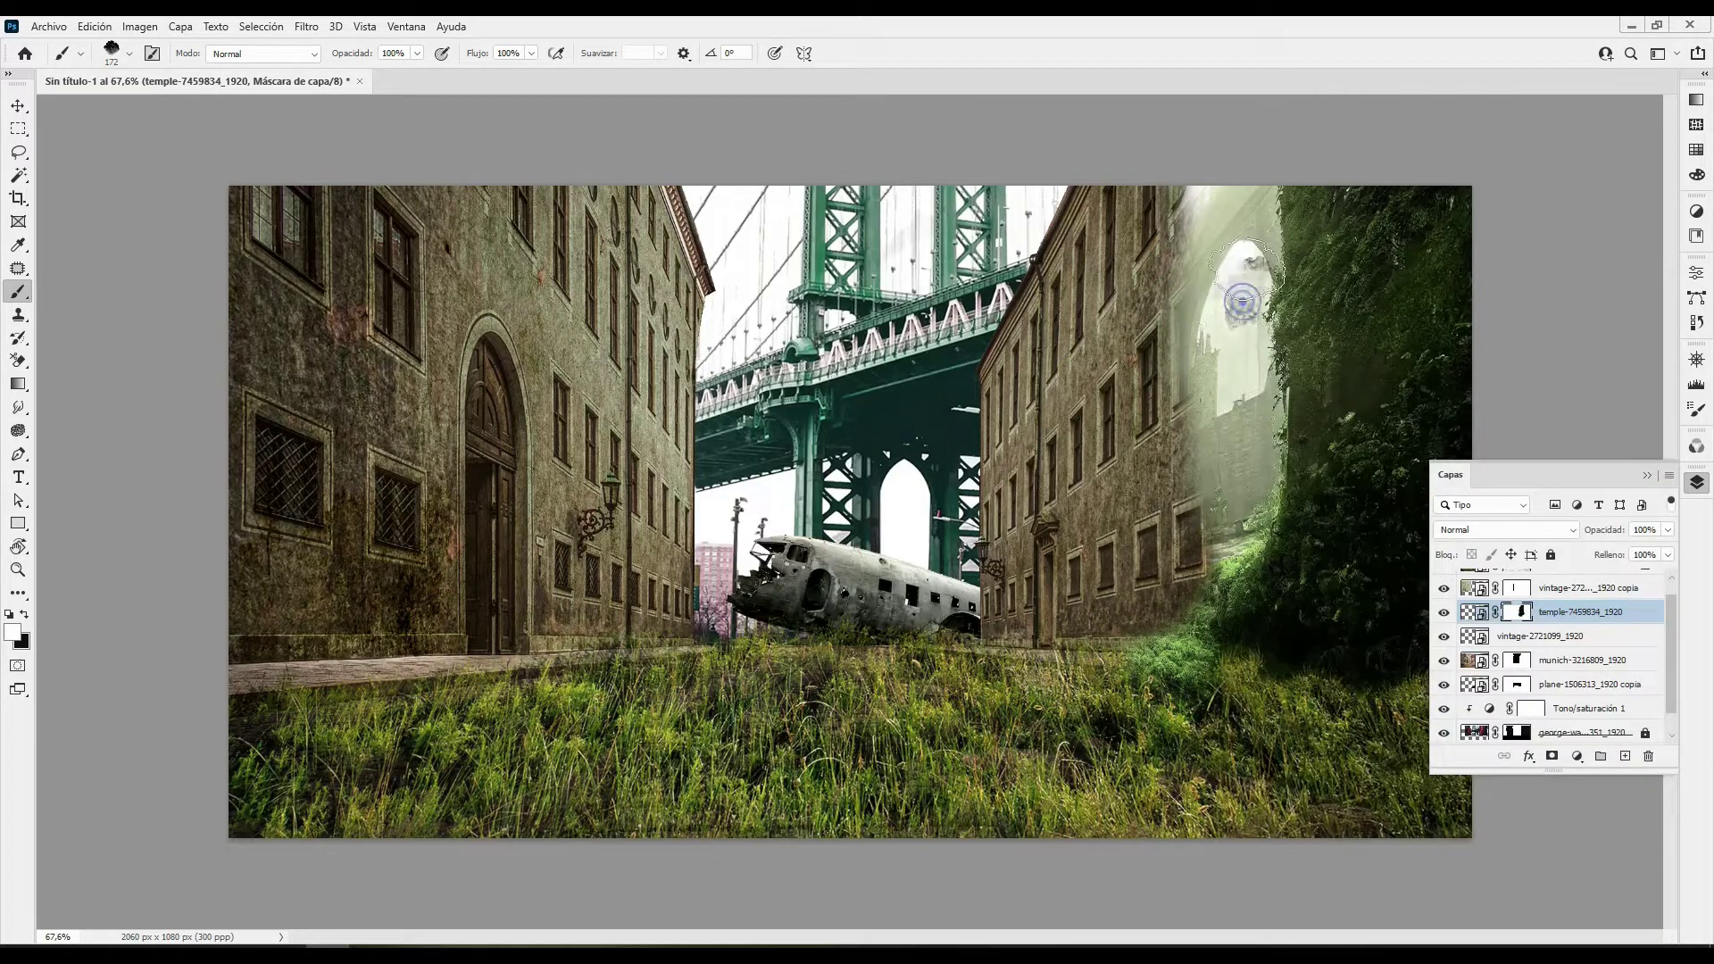
{"action": "left_click_drag", "start_coordinate": [1216, 208], "coordinate": [1191, 440]}
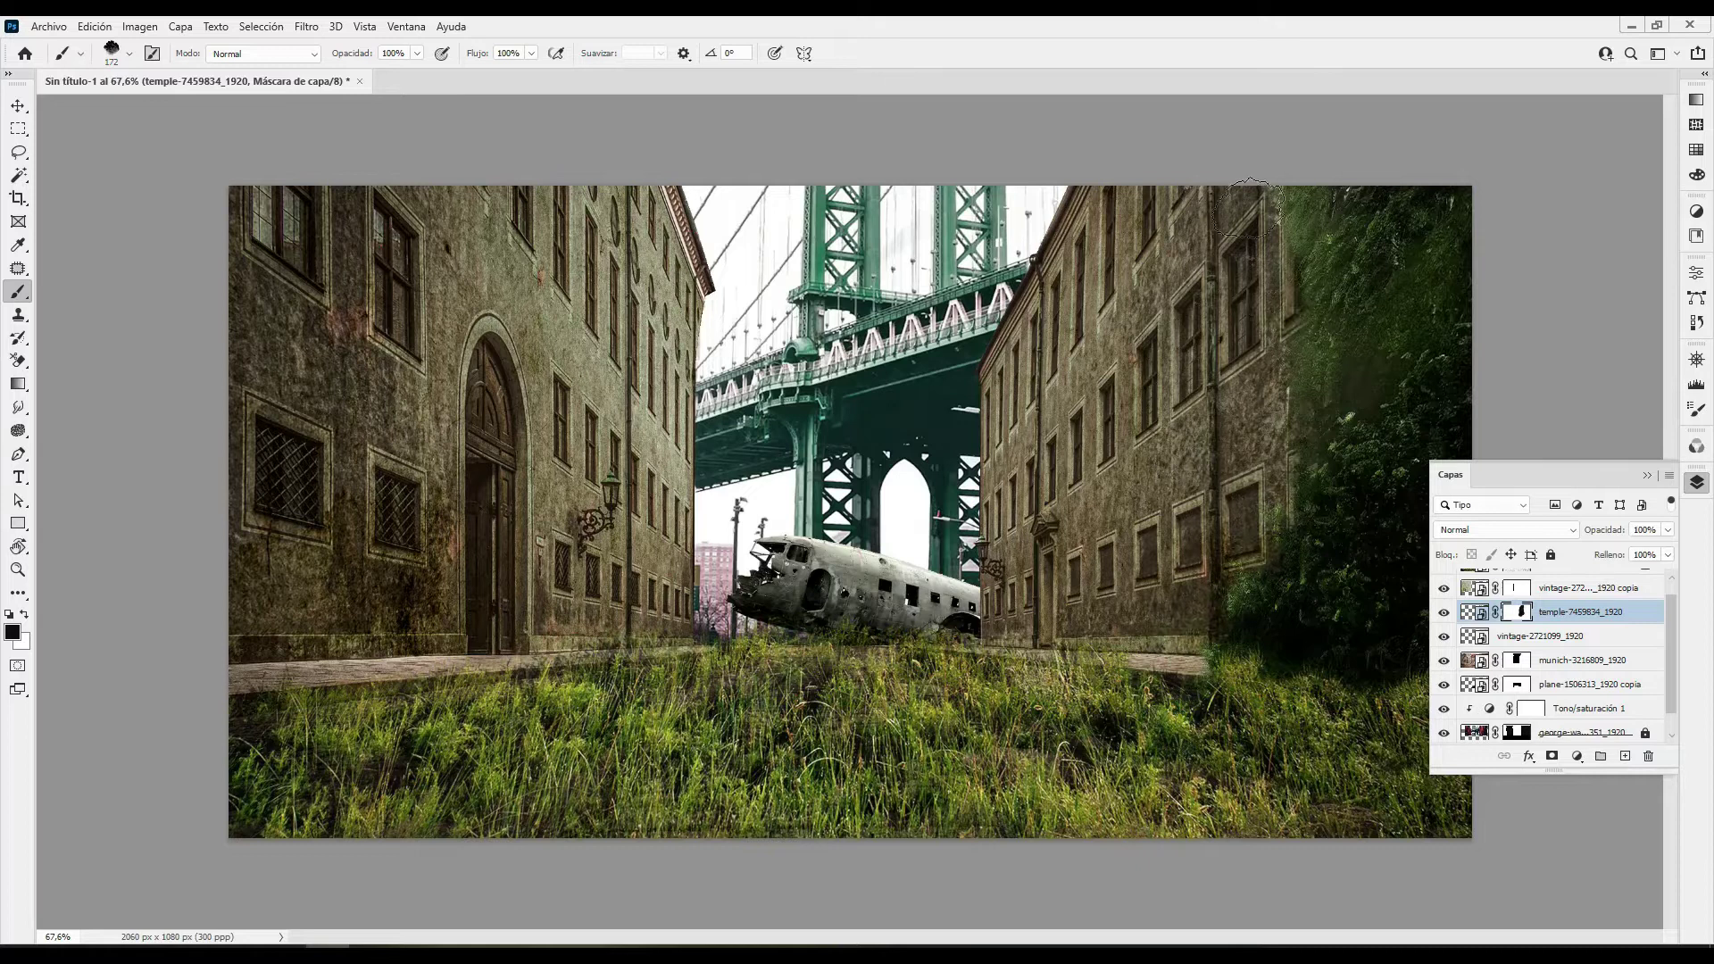
Compare the temple layer with its mask off and paint a vertical vine strip on the building
{"action": "scroll", "coordinate": [1180, 609], "scroll_direction": "down", "scroll_amount": 2}
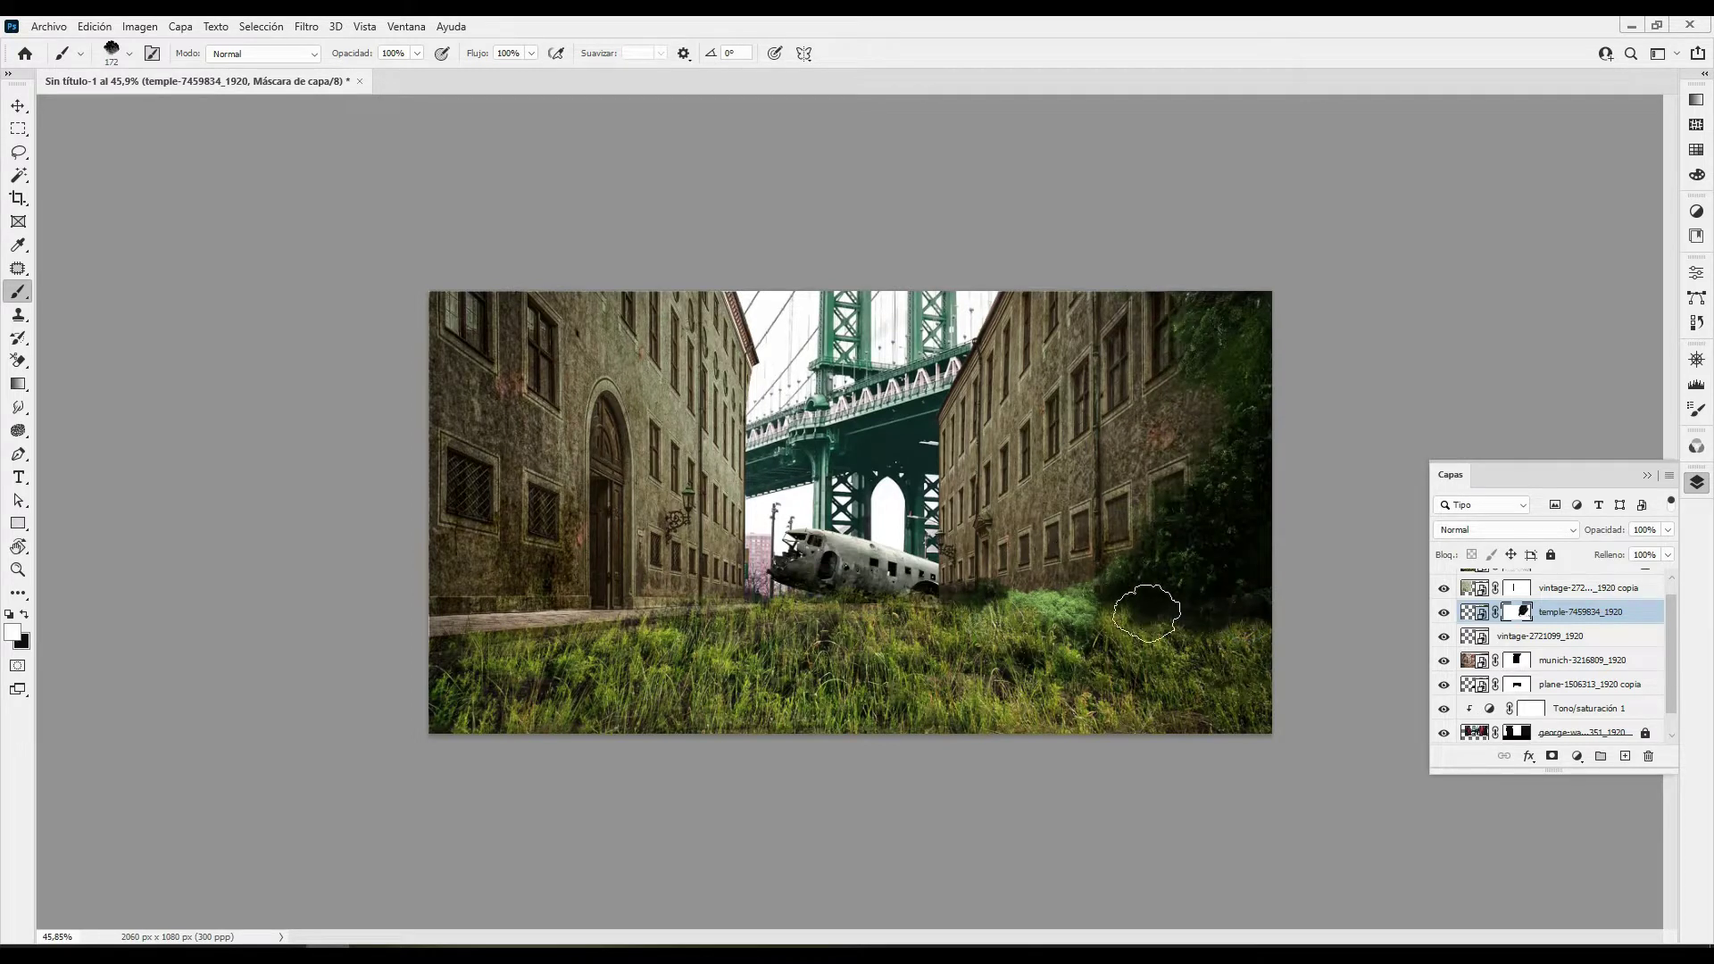
{"action": "left_click", "coordinate": [1443, 613]}
{"action": "left_click", "coordinate": [1443, 613]}
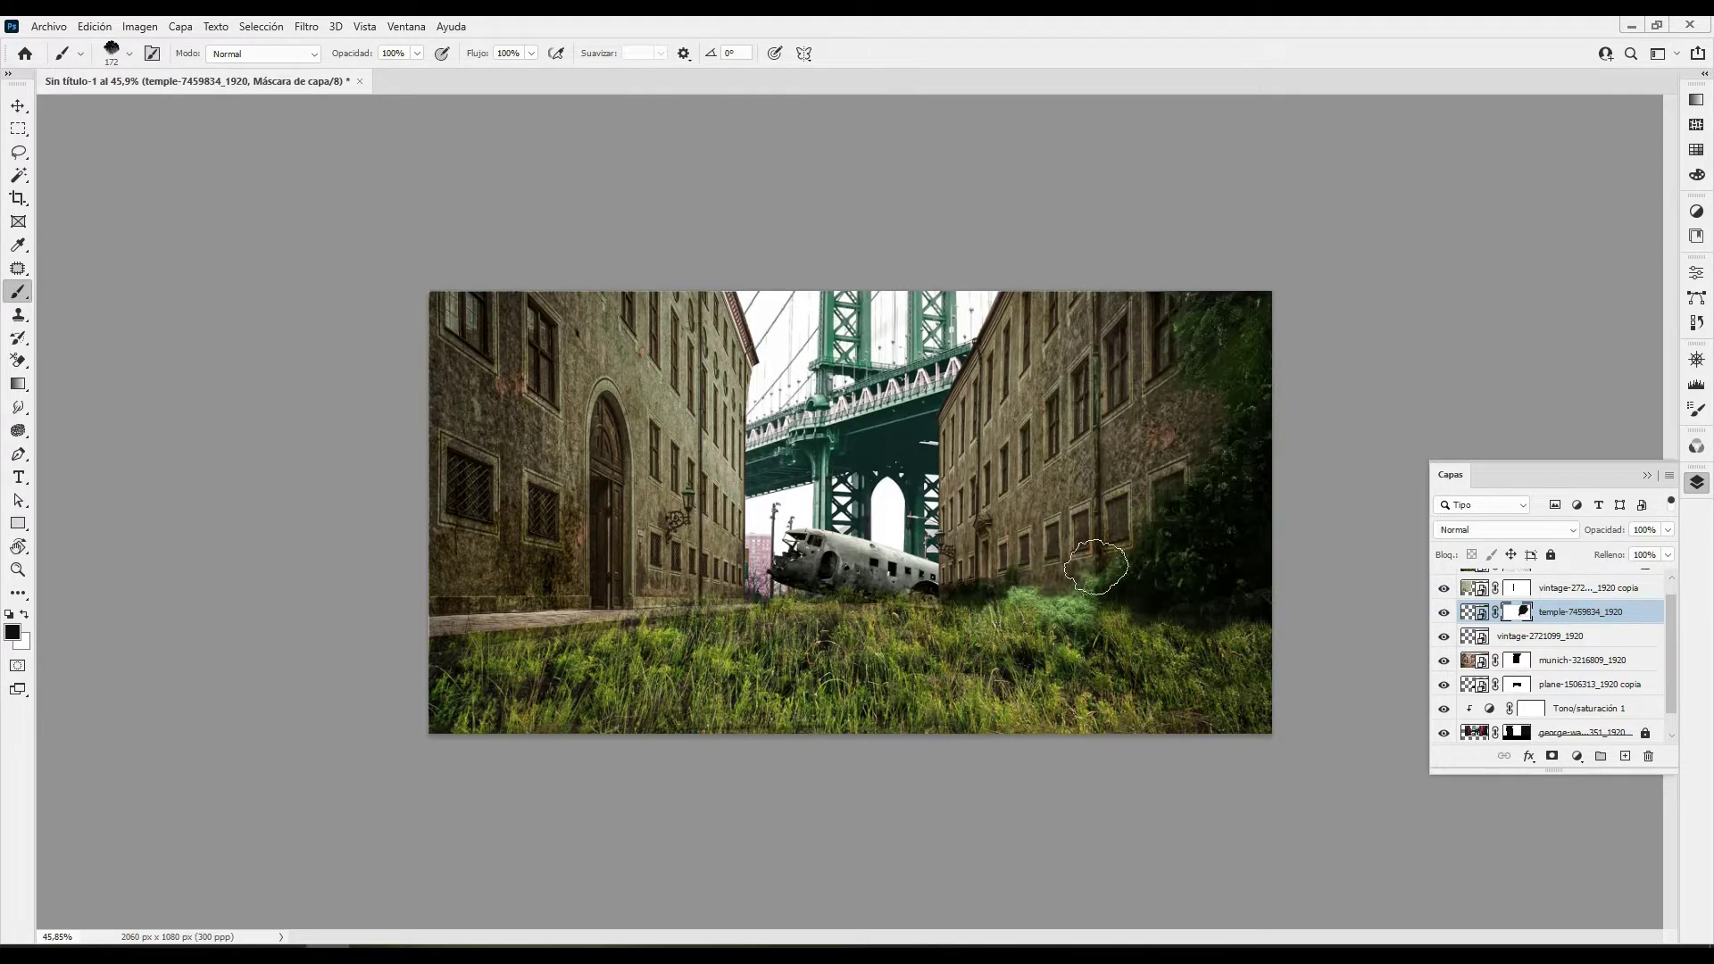
{"action": "left_click", "coordinate": [1499, 614], "text": "shift"}
{"action": "left_click_drag", "start_coordinate": [986, 438], "coordinate": [1000, 490]}
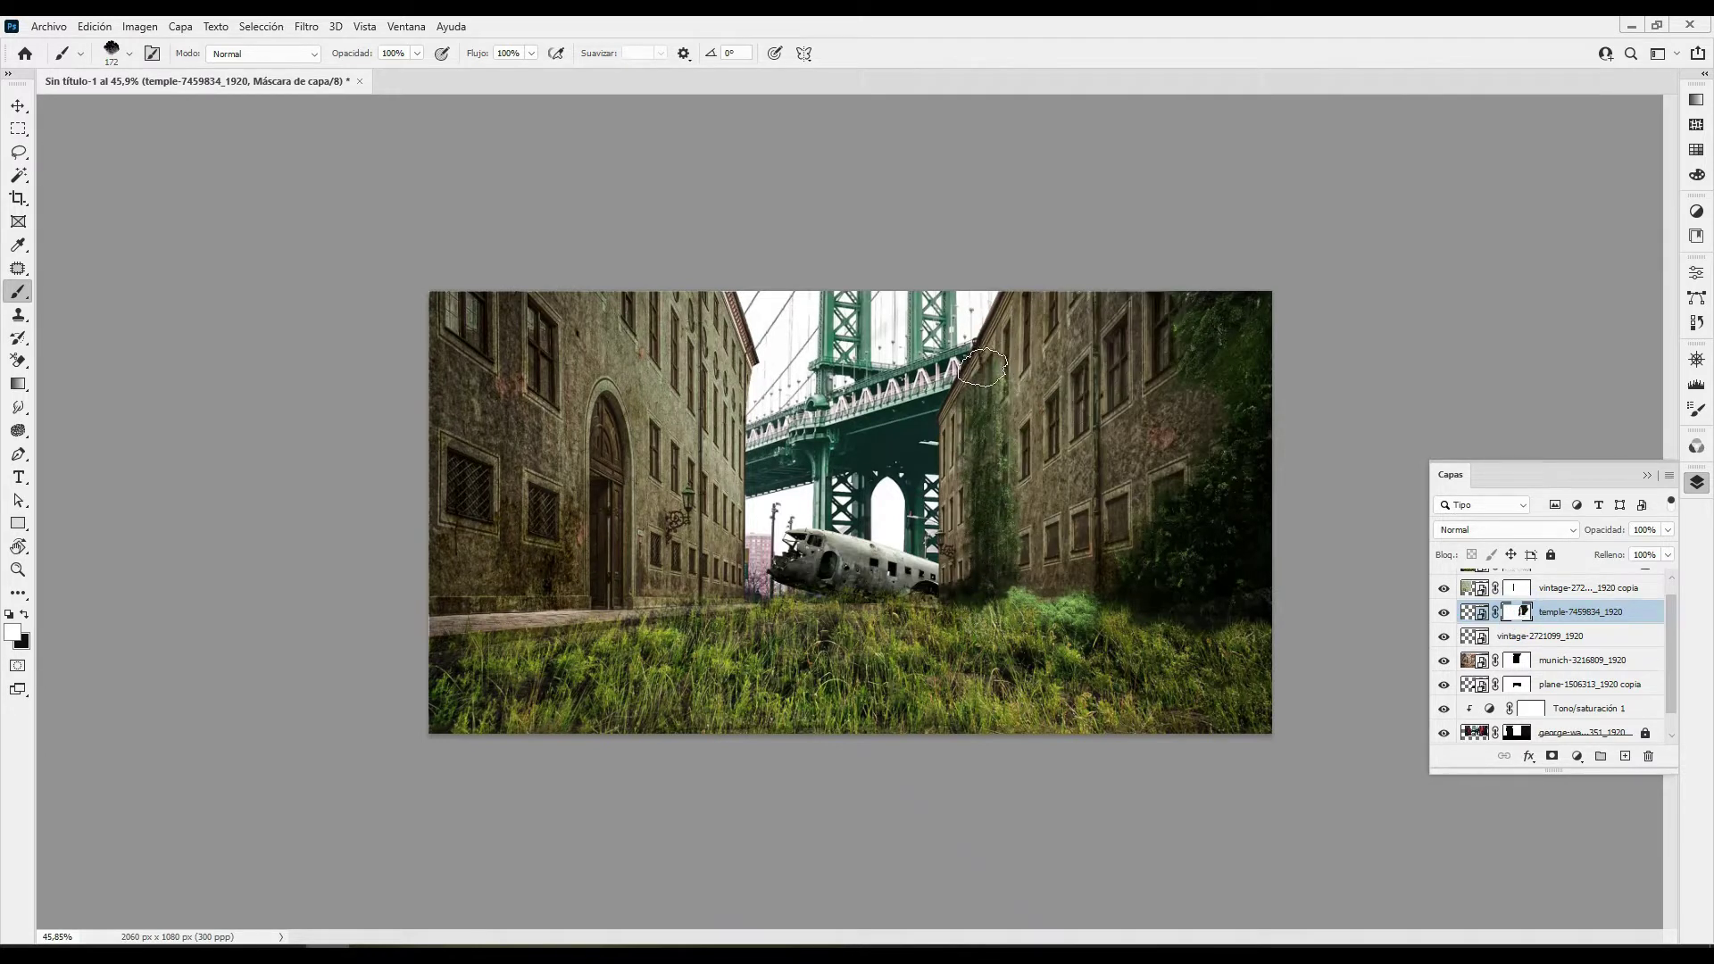
{"action": "left_click", "coordinate": [1523, 612], "text": "shift"}
Swap the mask paint colour between hiding and revealing while reviewing the ivy wall
{"action": "scroll", "coordinate": [1043, 434], "scroll_direction": "up", "scroll_amount": 2}
{"action": "key", "text": "x"}
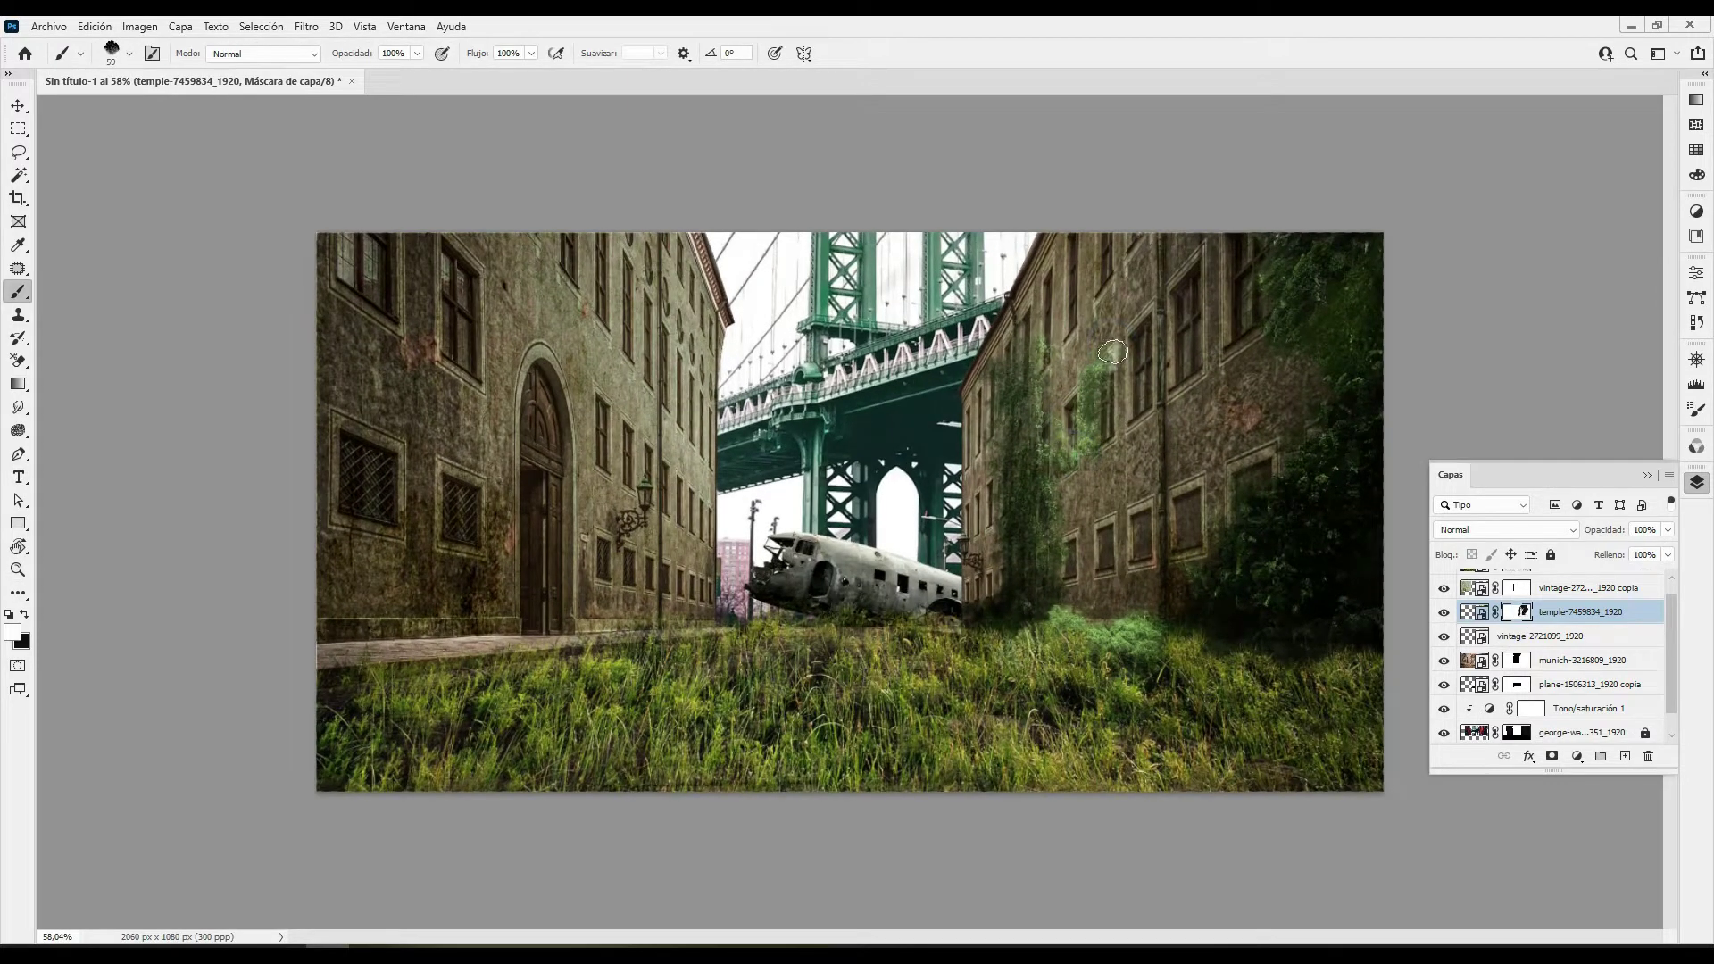
{"action": "scroll", "coordinate": [1196, 457], "scroll_direction": "down", "scroll_amount": 3}
{"action": "scroll", "coordinate": [991, 469], "scroll_direction": "down", "scroll_amount": 1}
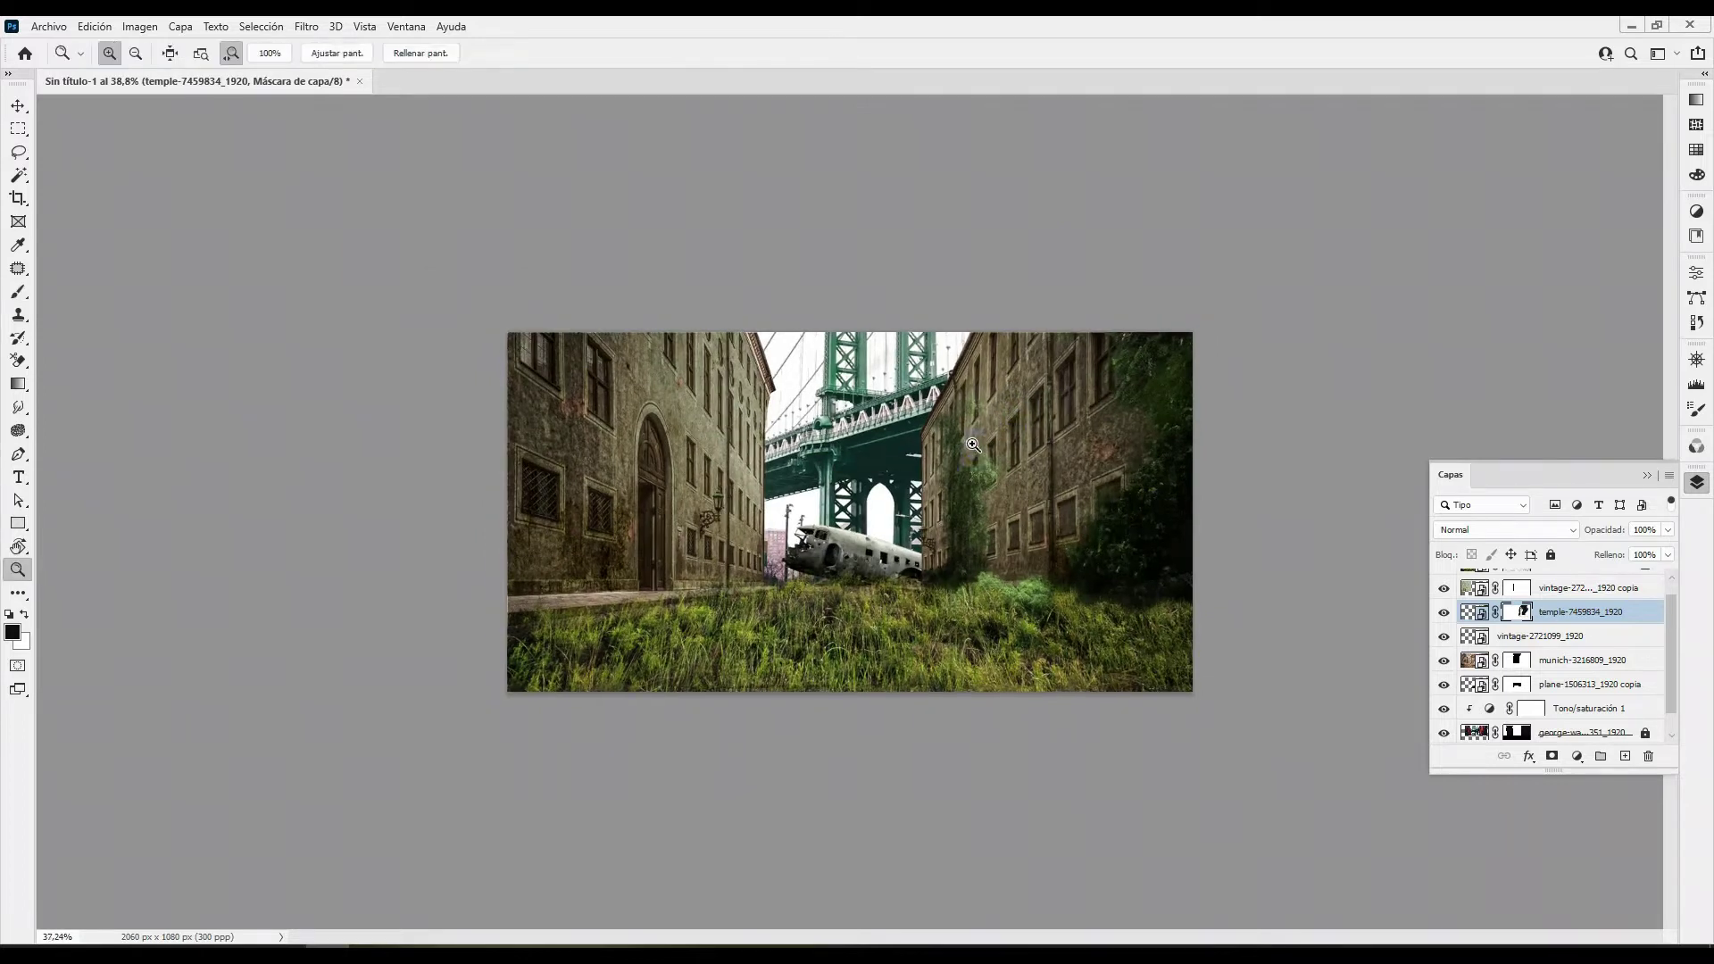
{"action": "key", "text": "x"}
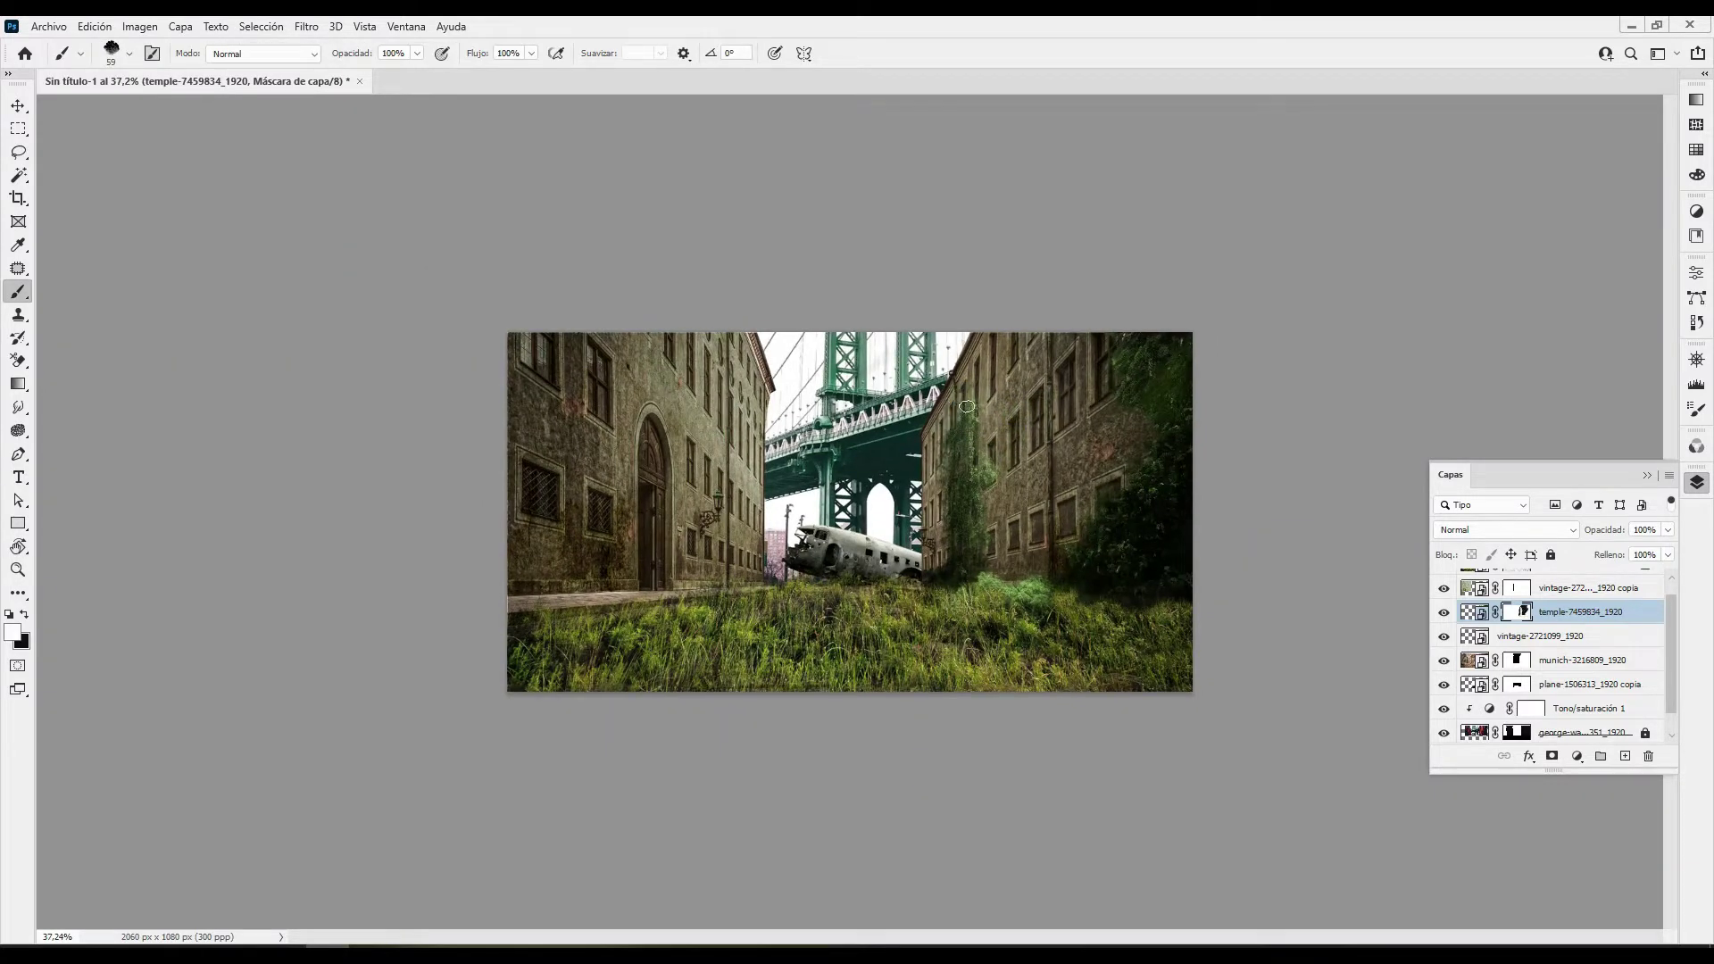
{"action": "scroll", "coordinate": [1127, 593], "scroll_direction": "up", "scroll_amount": 2}
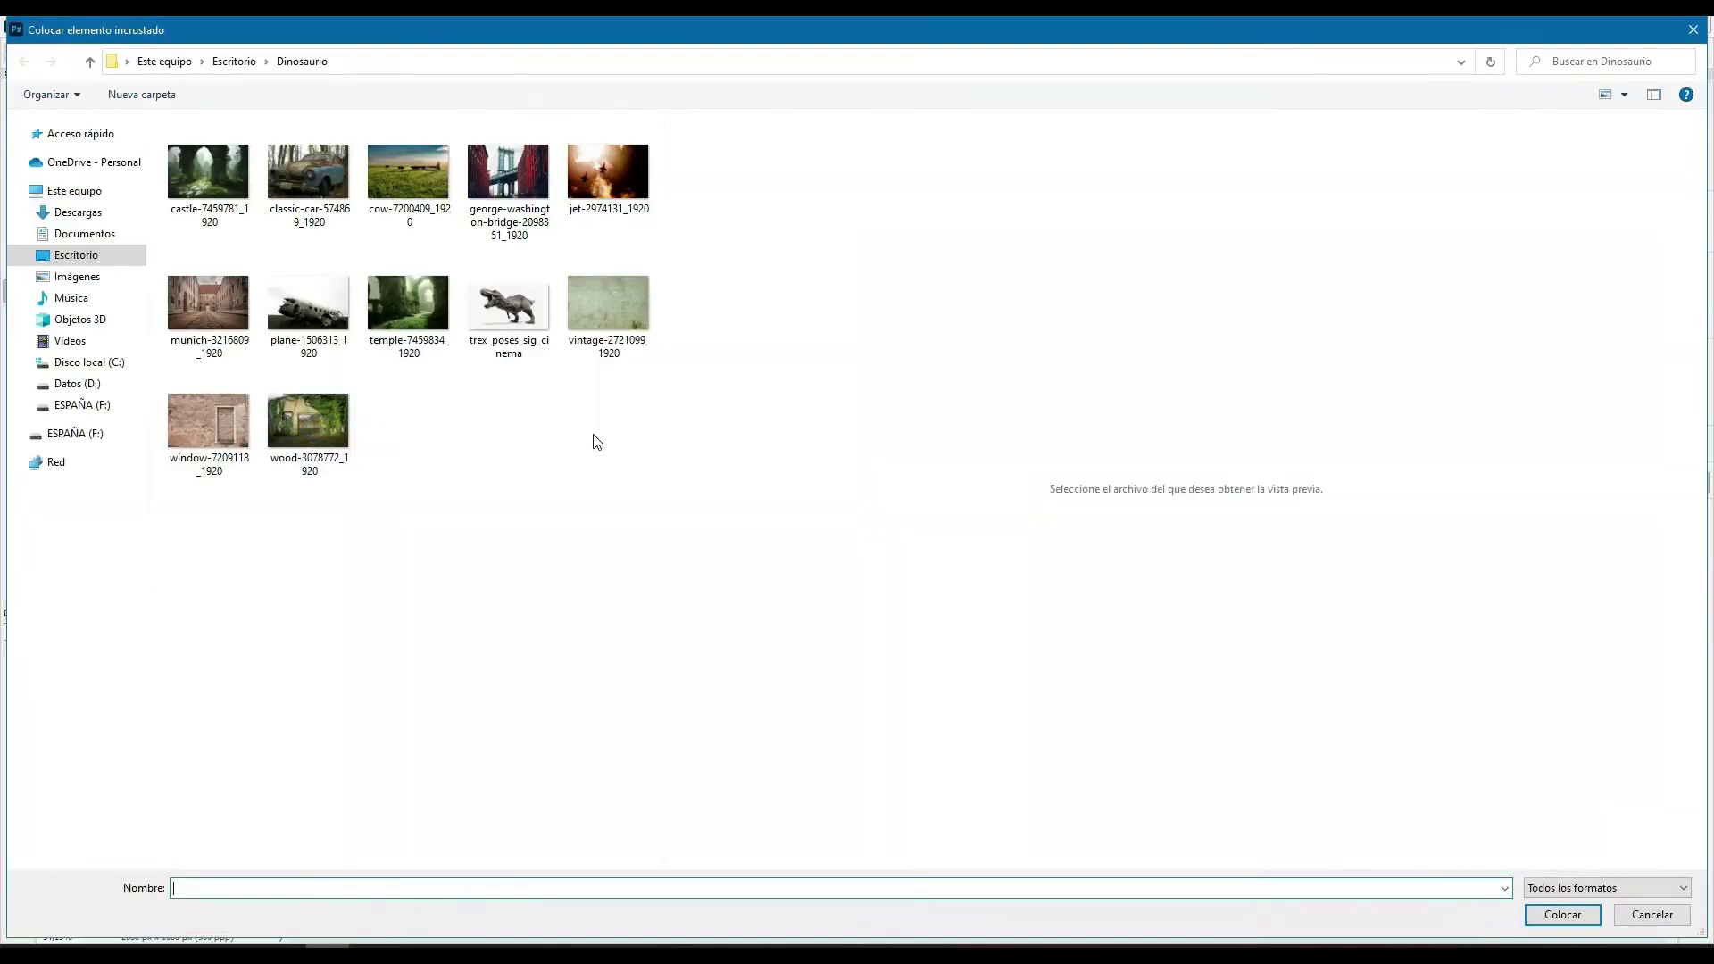
Place wood-3078772_1920, move its layer to the top, and flip it horizontally
{"action": "left_click", "coordinate": [313, 415]}
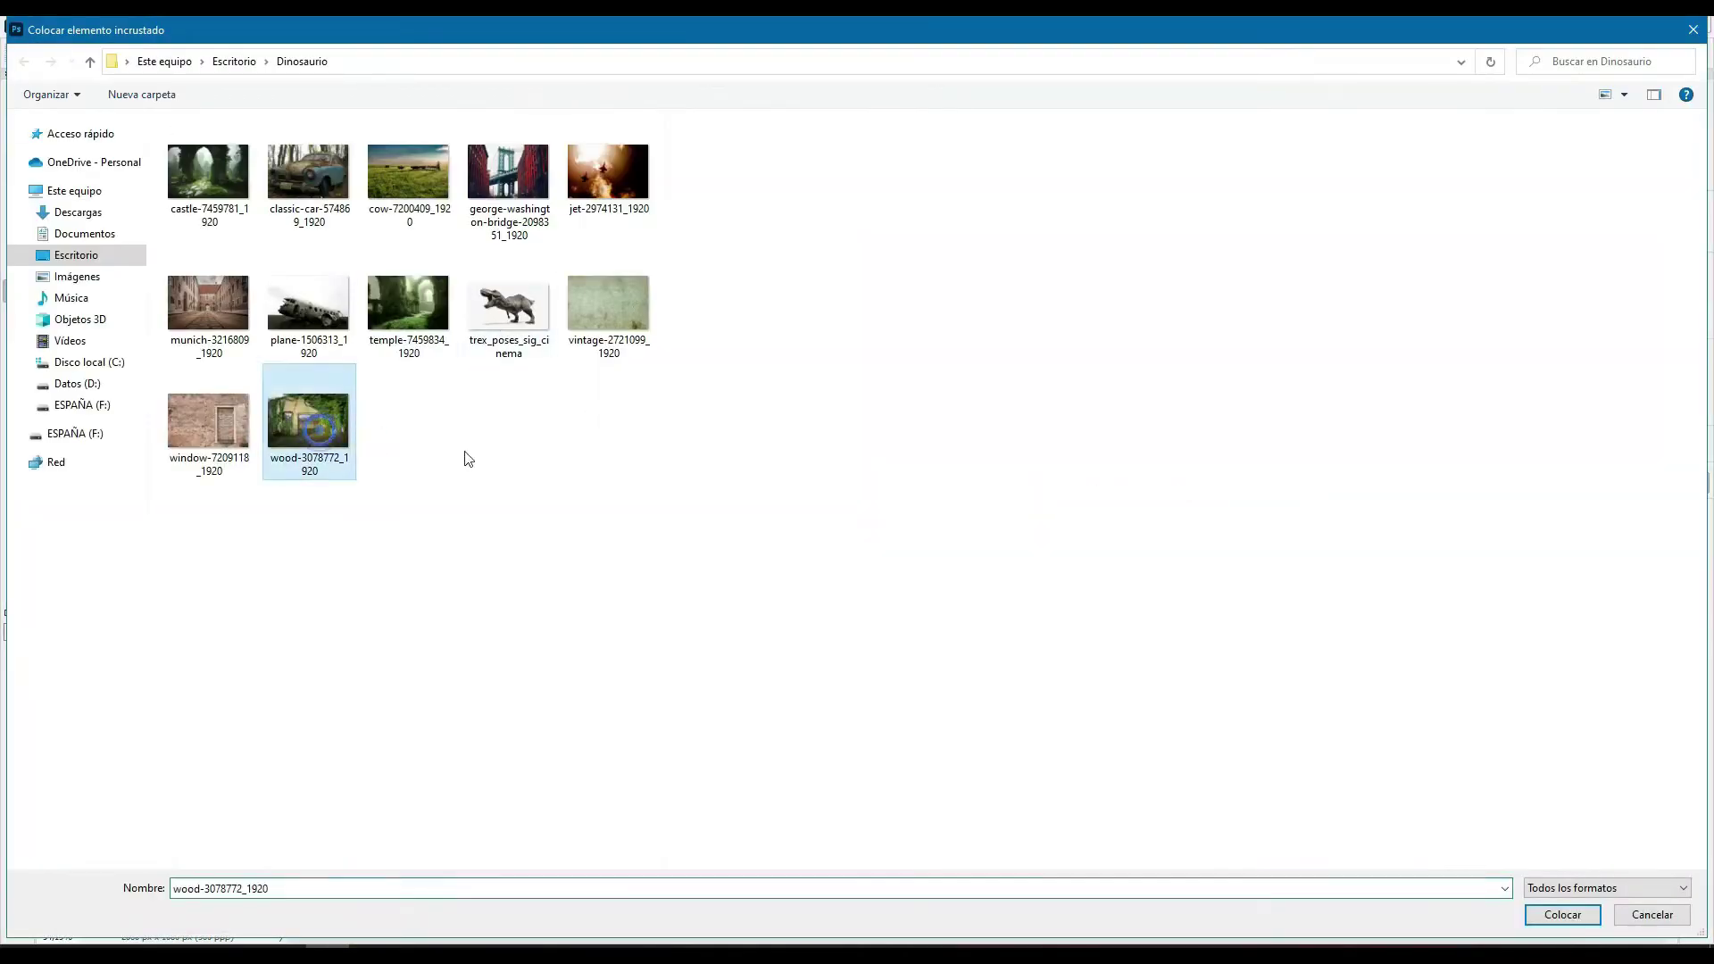
{"action": "key", "text": "Return"}
{"action": "key", "text": "v"}
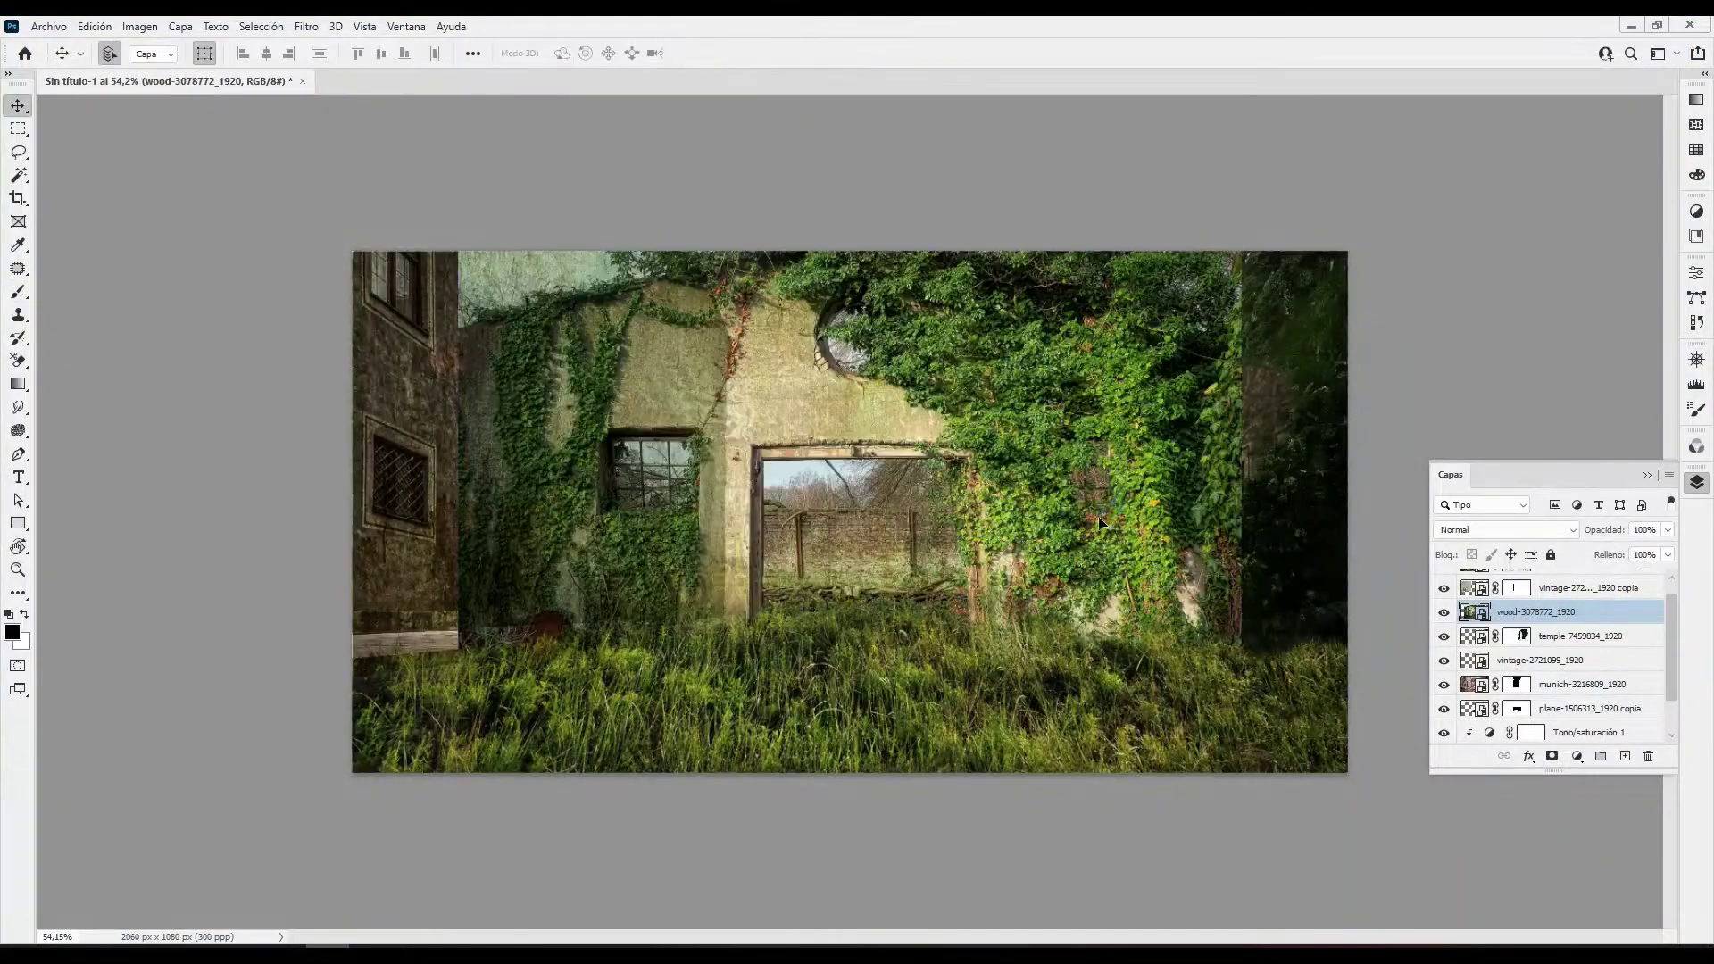
{"action": "key", "text": "ctrl+shift+bracketright"}
{"action": "key", "text": "ctrl+t"}
{"action": "right_click", "coordinate": [969, 529]}
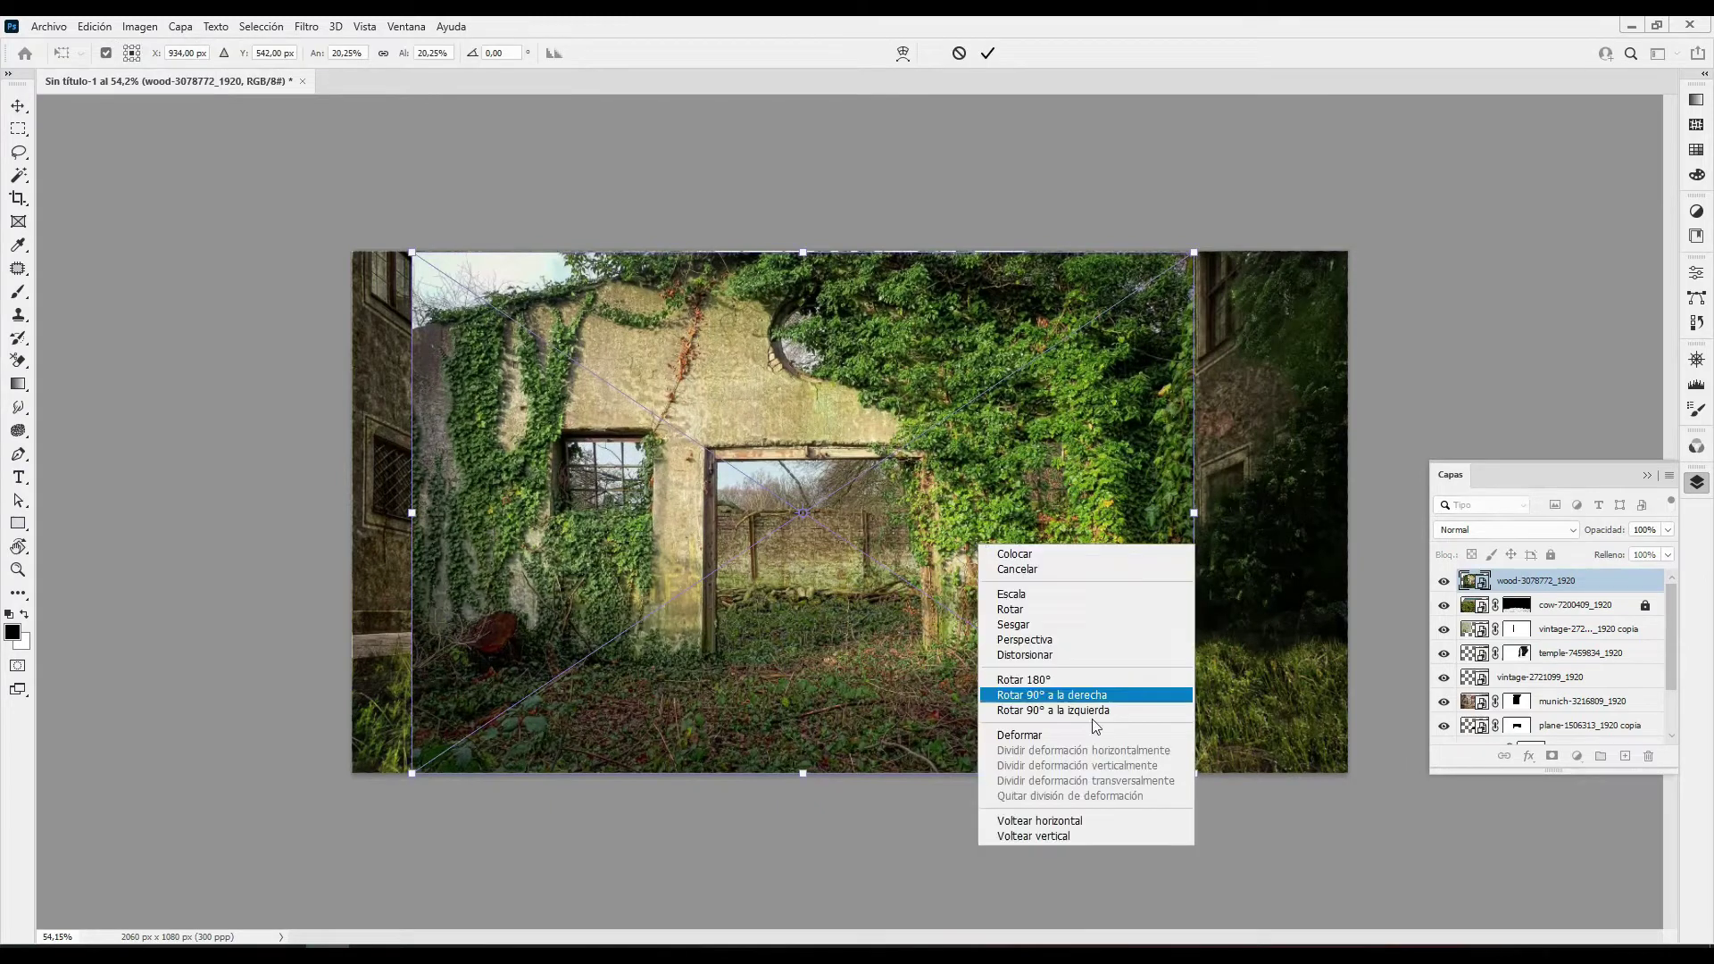
{"action": "left_click", "coordinate": [1026, 808]}
Shrink, rotate and distort the wood image into a left-side perspective wall
{"action": "mouse_move", "coordinate": [657, 521]}
{"action": "left_mouse_down"}
{"action": "mouse_move", "coordinate": [593, 522]}
{"action": "mouse_move", "coordinate": [631, 530]}
{"action": "left_mouse_up"}
{"action": "mouse_move", "coordinate": [1132, 254]}
{"action": "left_mouse_down"}
{"action": "mouse_move", "coordinate": [1217, 203]}
{"action": "mouse_move", "coordinate": [747, 336]}
{"action": "left_mouse_up"}
{"action": "left_click_drag", "start_coordinate": [1222, 811], "coordinate": [731, 623]}
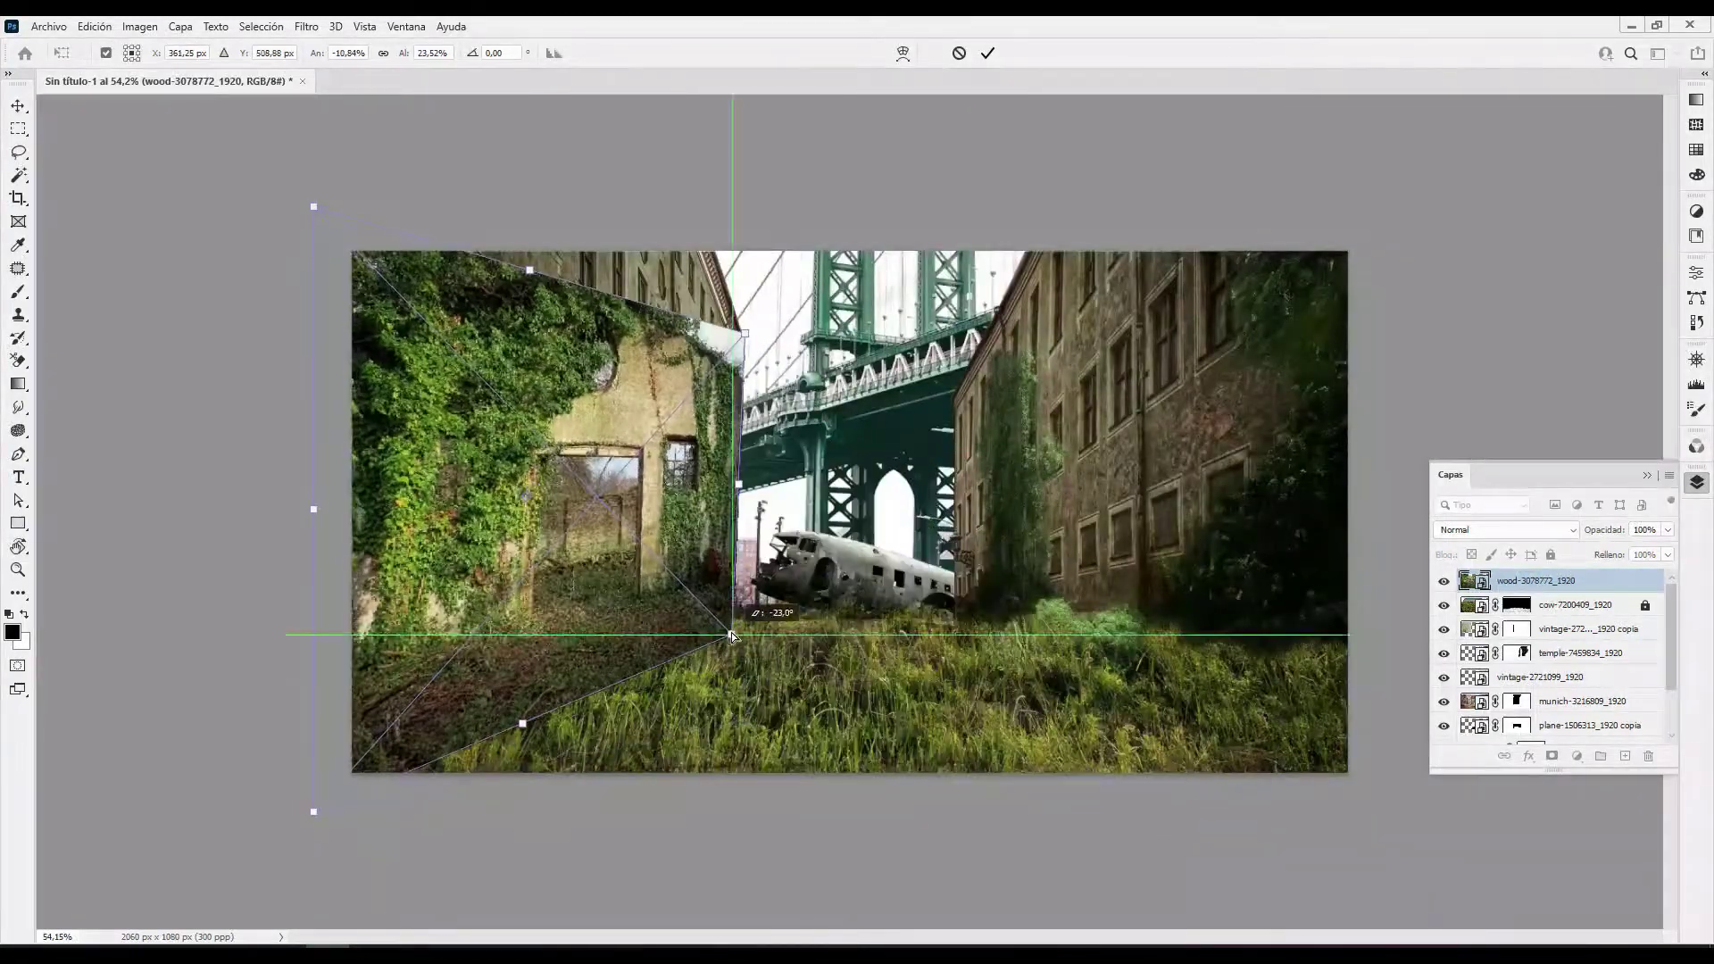
{"action": "left_click_drag", "start_coordinate": [1222, 206], "coordinate": [744, 332]}
{"action": "left_click_drag", "start_coordinate": [314, 207], "coordinate": [491, 125]}
Refine the wood wall's corners, commit the transform, and add a layer mask
{"action": "key", "text": "ctrl+minus"}
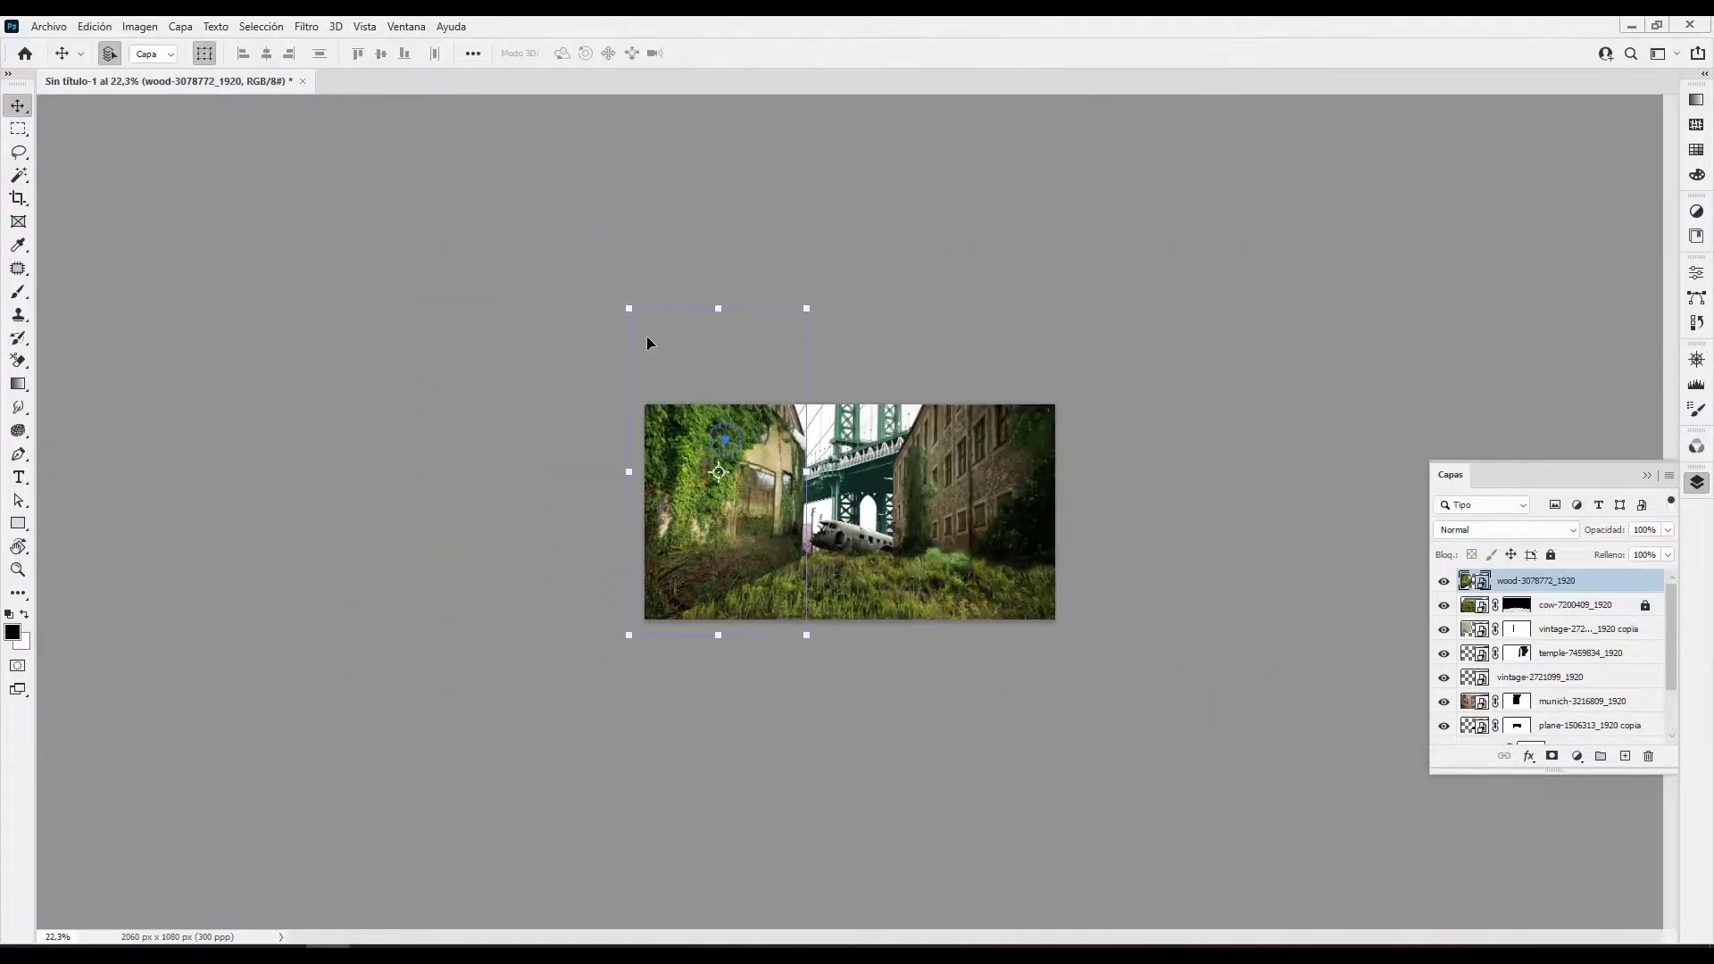
{"action": "left_click_drag", "start_coordinate": [654, 308], "coordinate": [619, 98]}
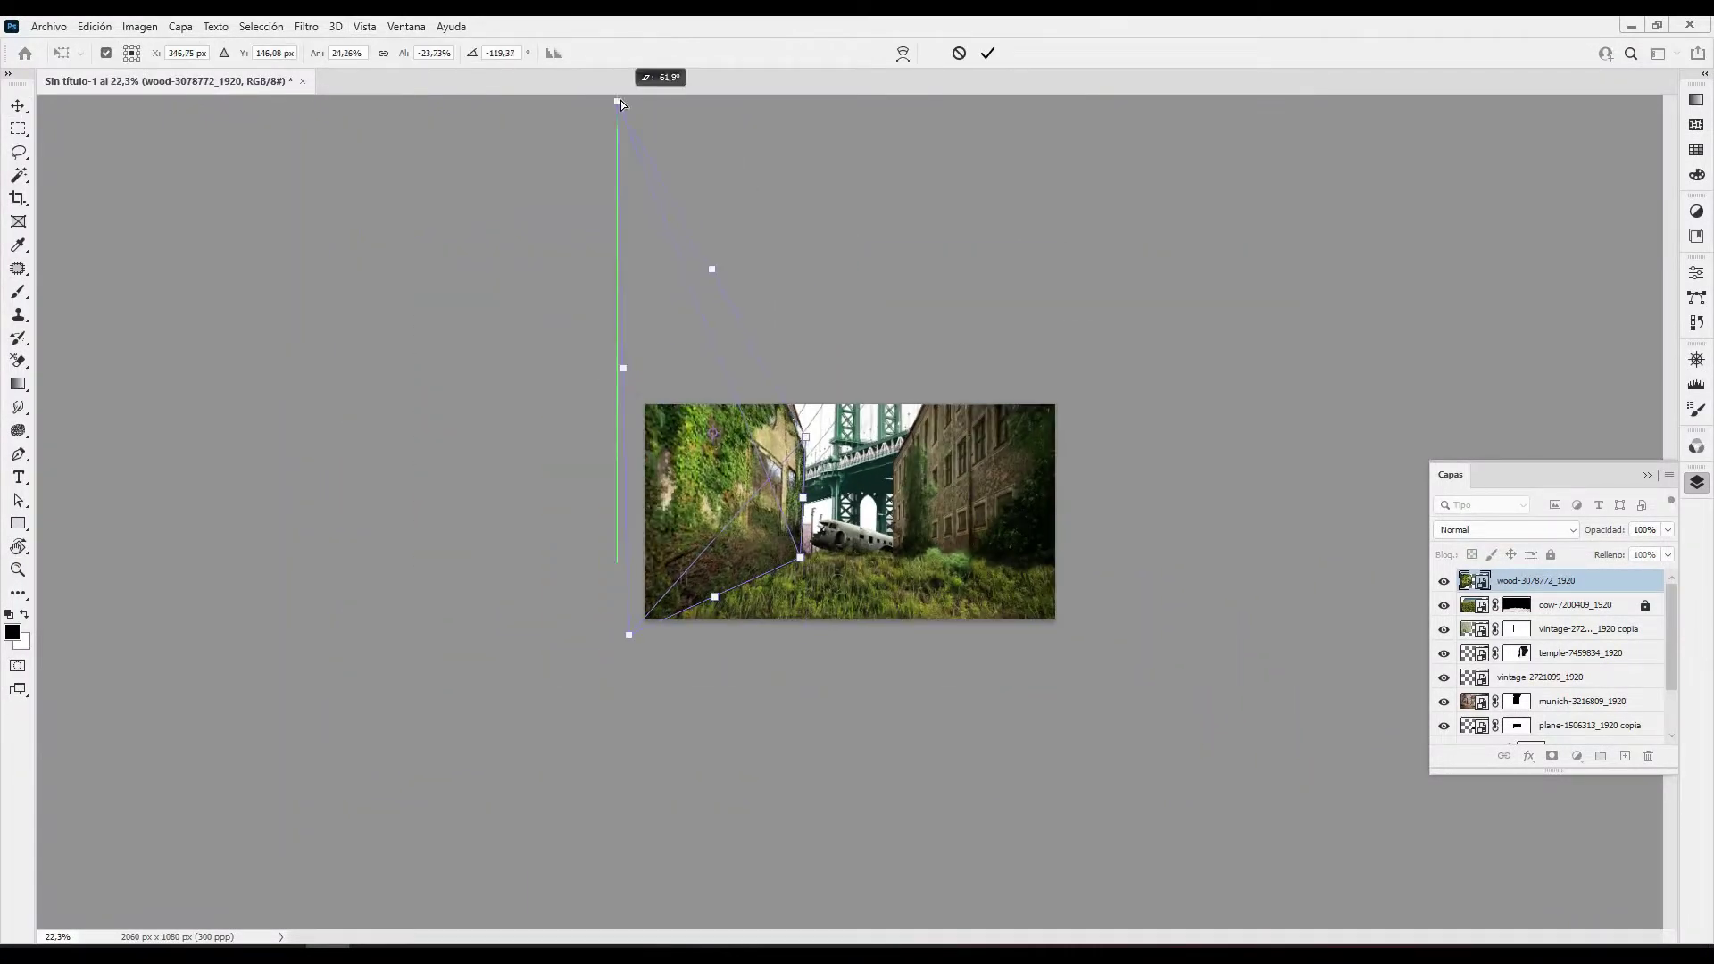
{"action": "left_click_drag", "start_coordinate": [630, 634], "coordinate": [591, 668]}
{"action": "left_click_drag", "start_coordinate": [729, 485], "coordinate": [738, 527]}
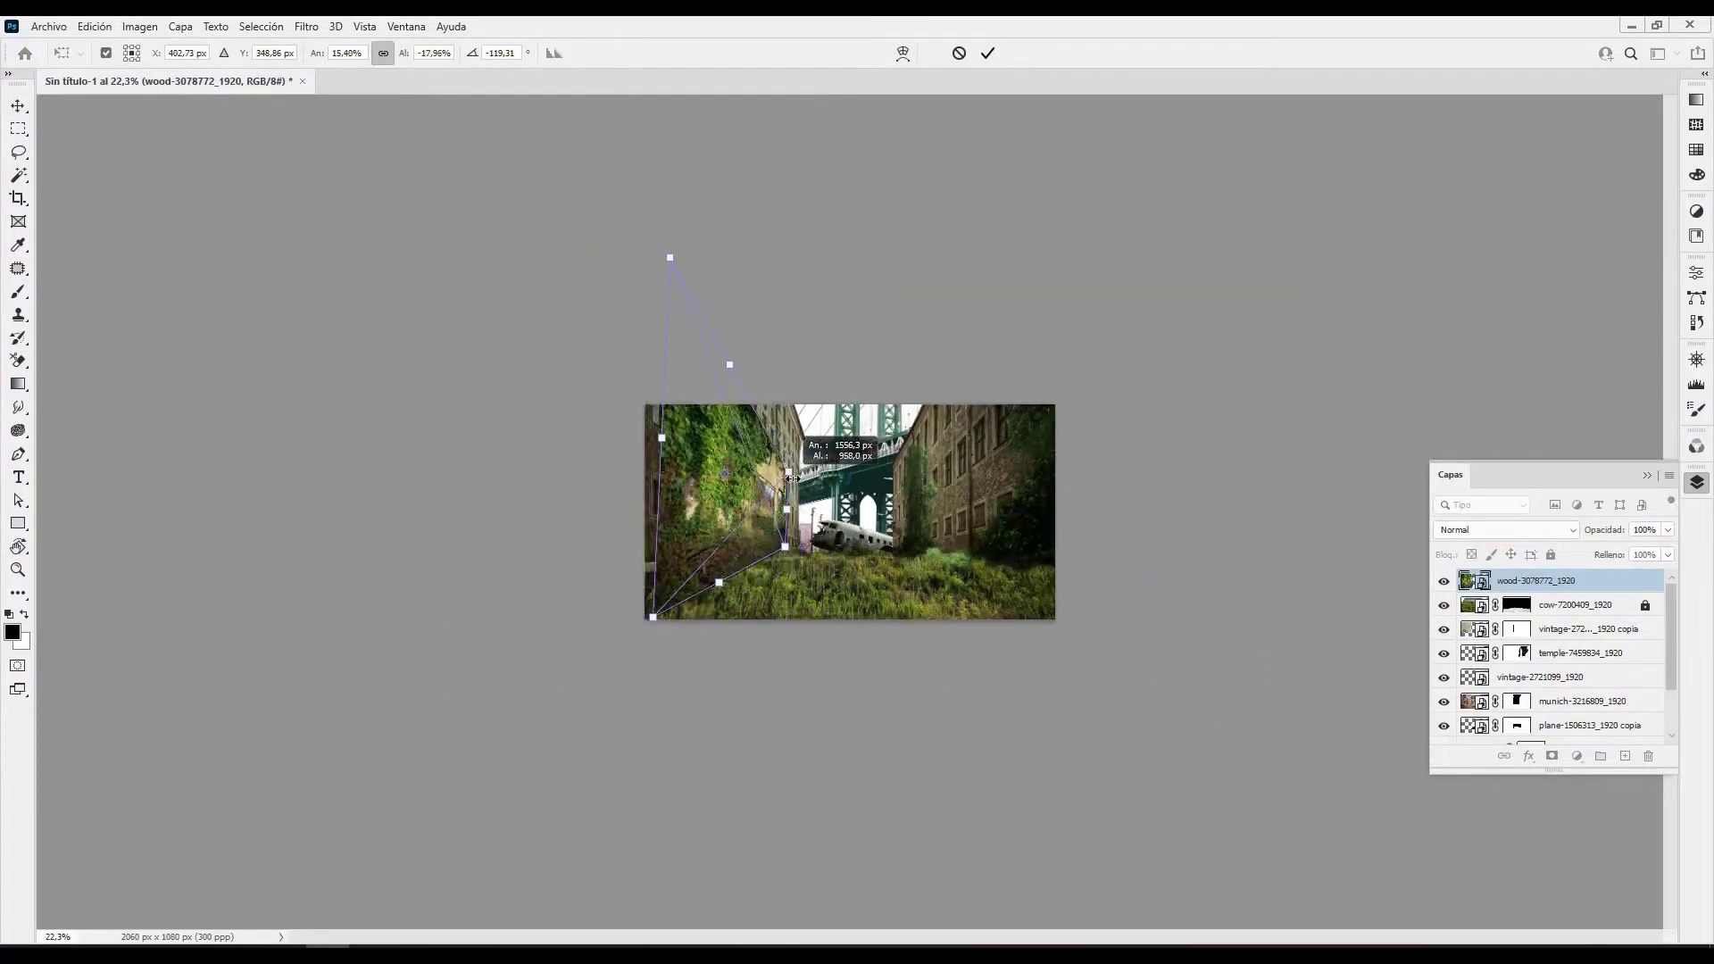
{"action": "left_click_drag", "start_coordinate": [813, 482], "coordinate": [821, 451]}
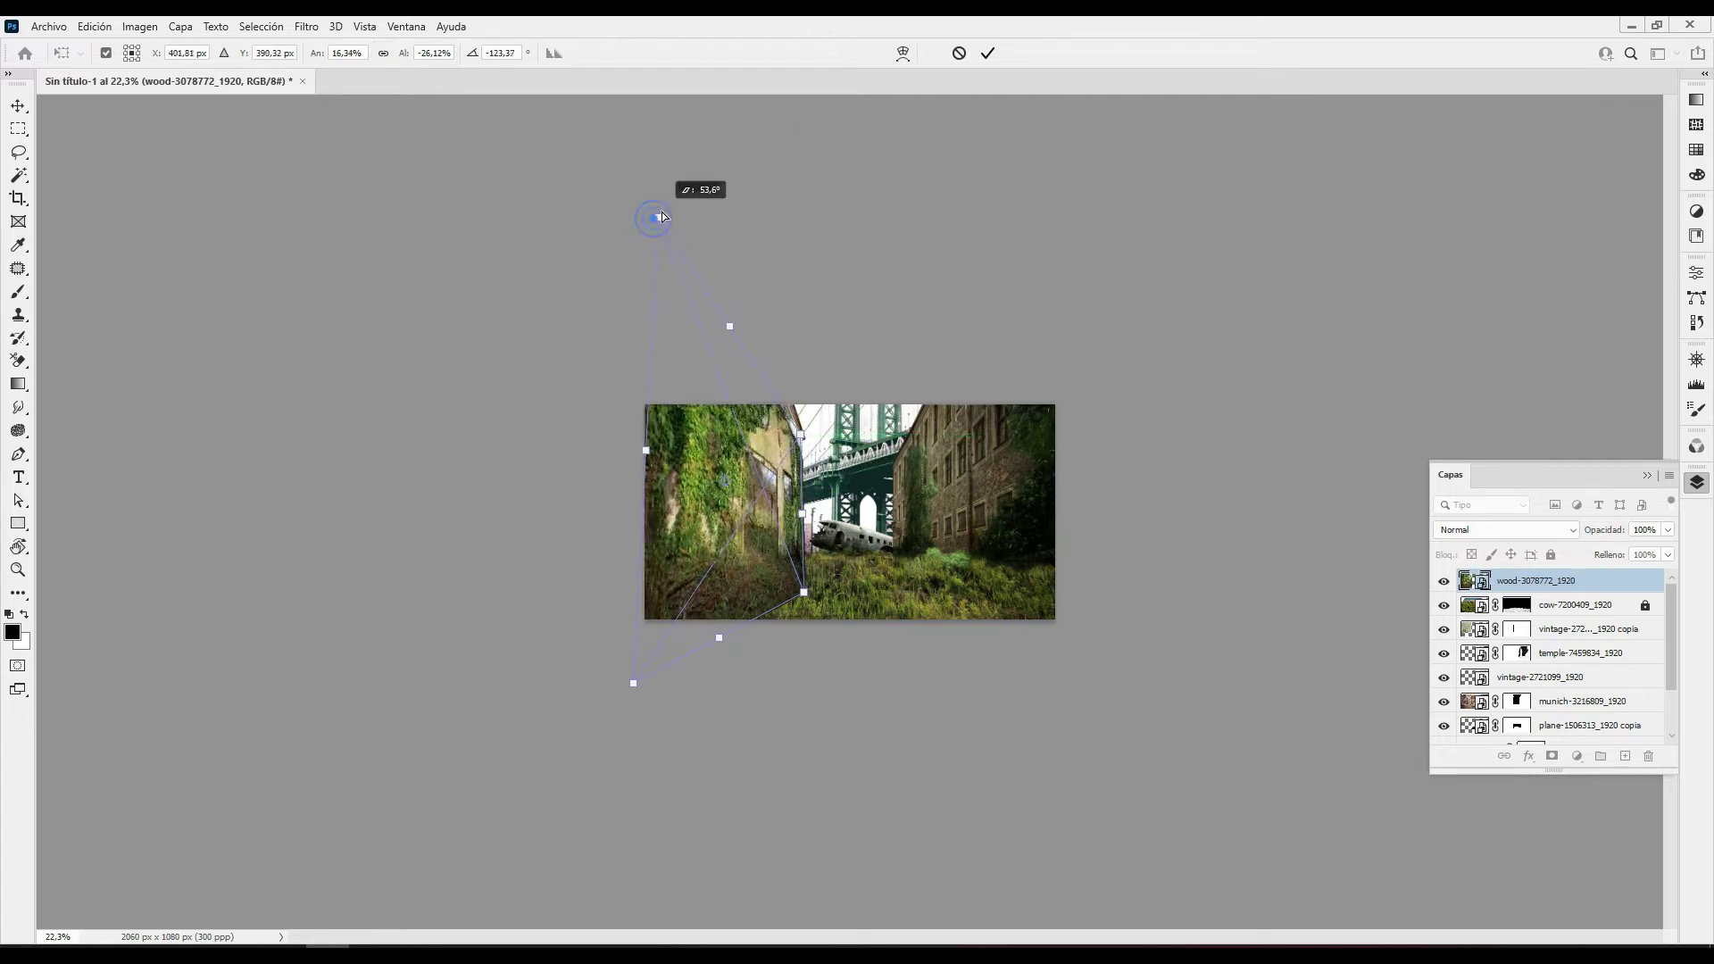
{"action": "key", "text": "Escape"}
{"action": "key", "text": "ctrl+0"}
{"action": "left_click", "coordinate": [723, 564]}
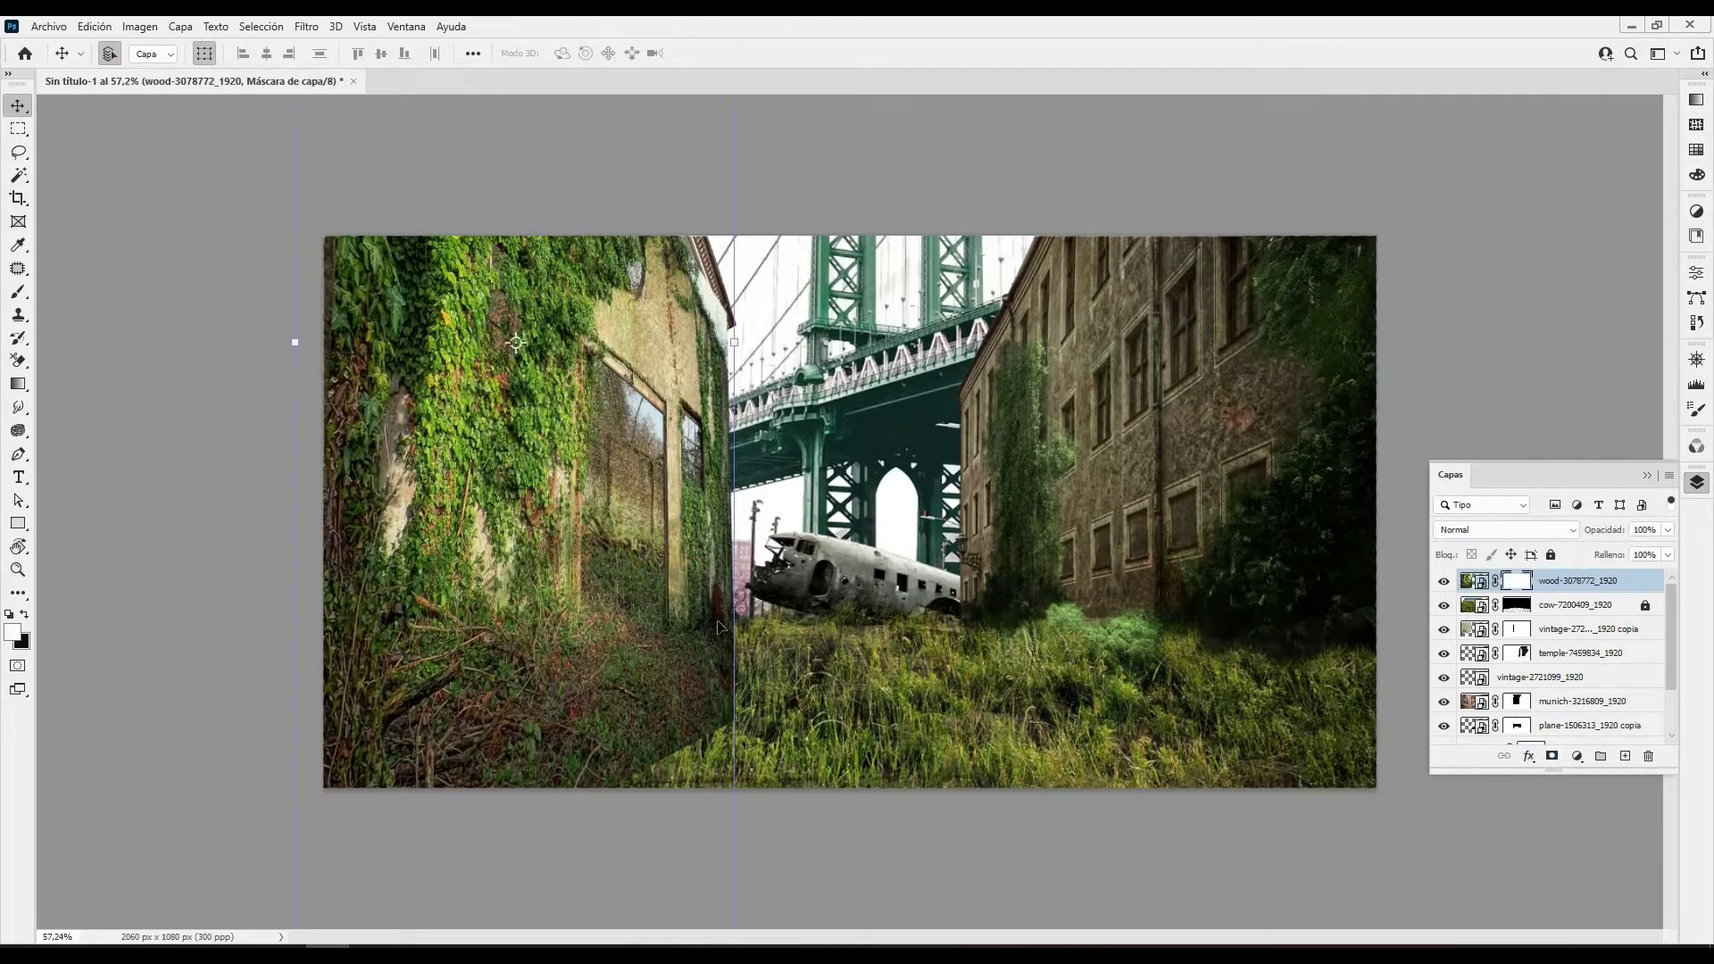
Mask out a vertical strip of the wood wall and the debris at its lower left
{"action": "key", "text": "b"}
{"action": "left_click_drag", "start_coordinate": [636, 753], "coordinate": [733, 360]}
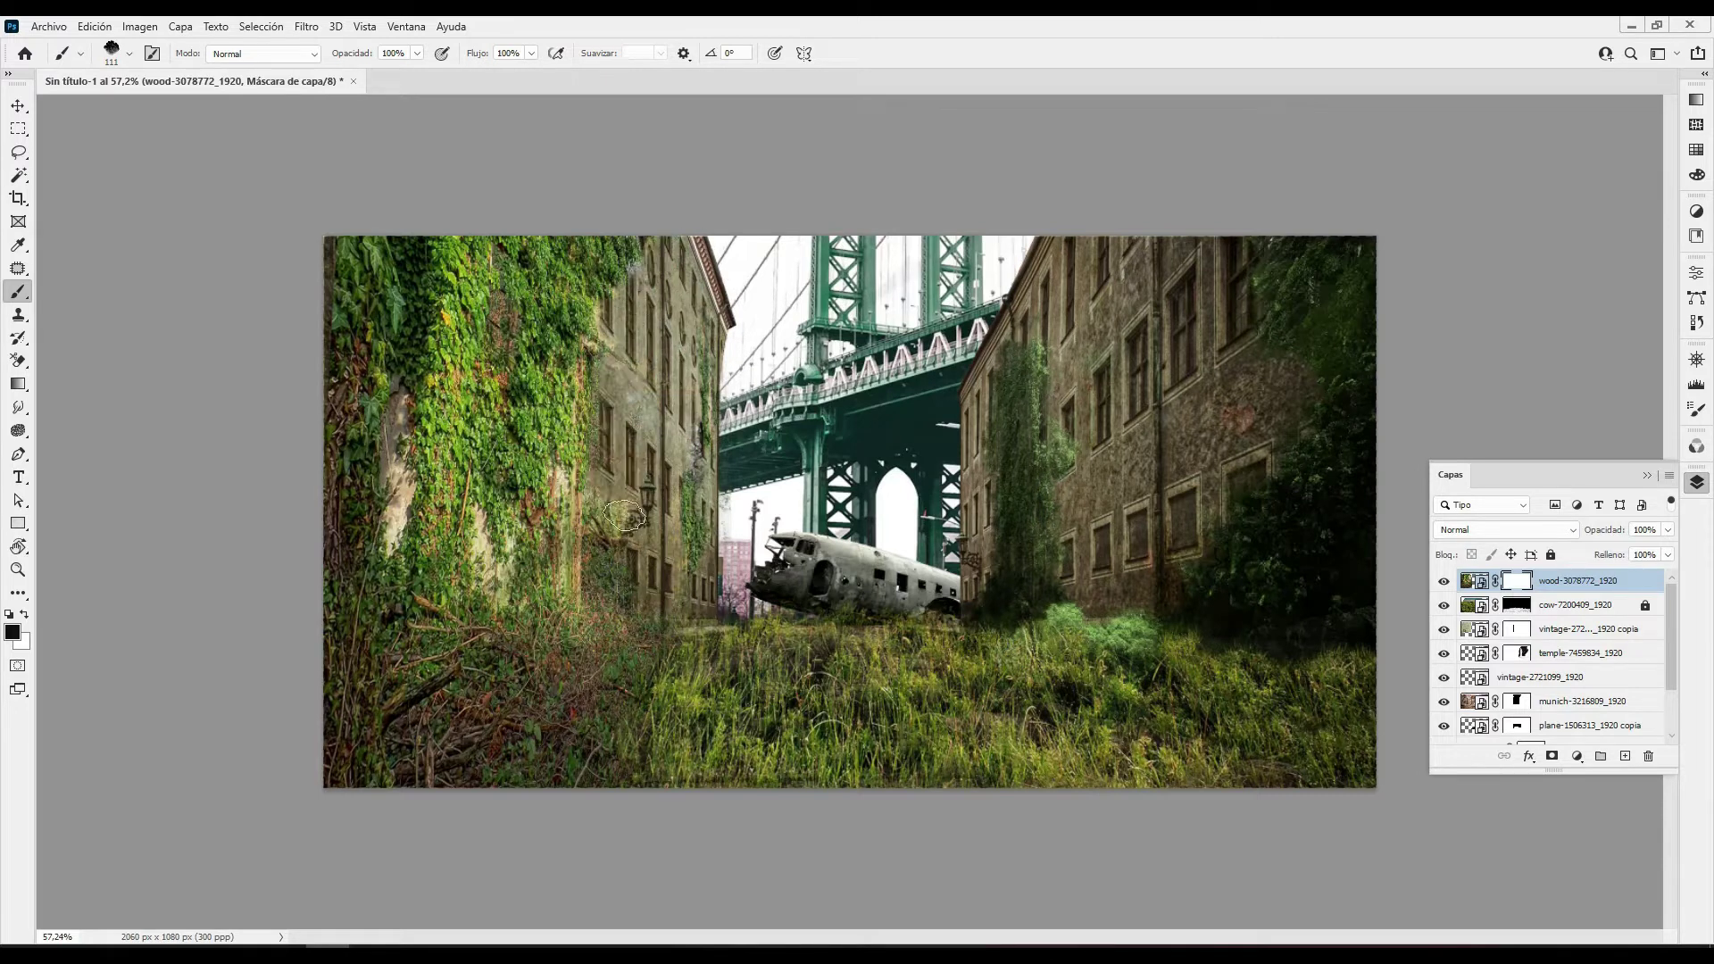
{"action": "left_click_drag", "start_coordinate": [568, 794], "coordinate": [384, 630]}
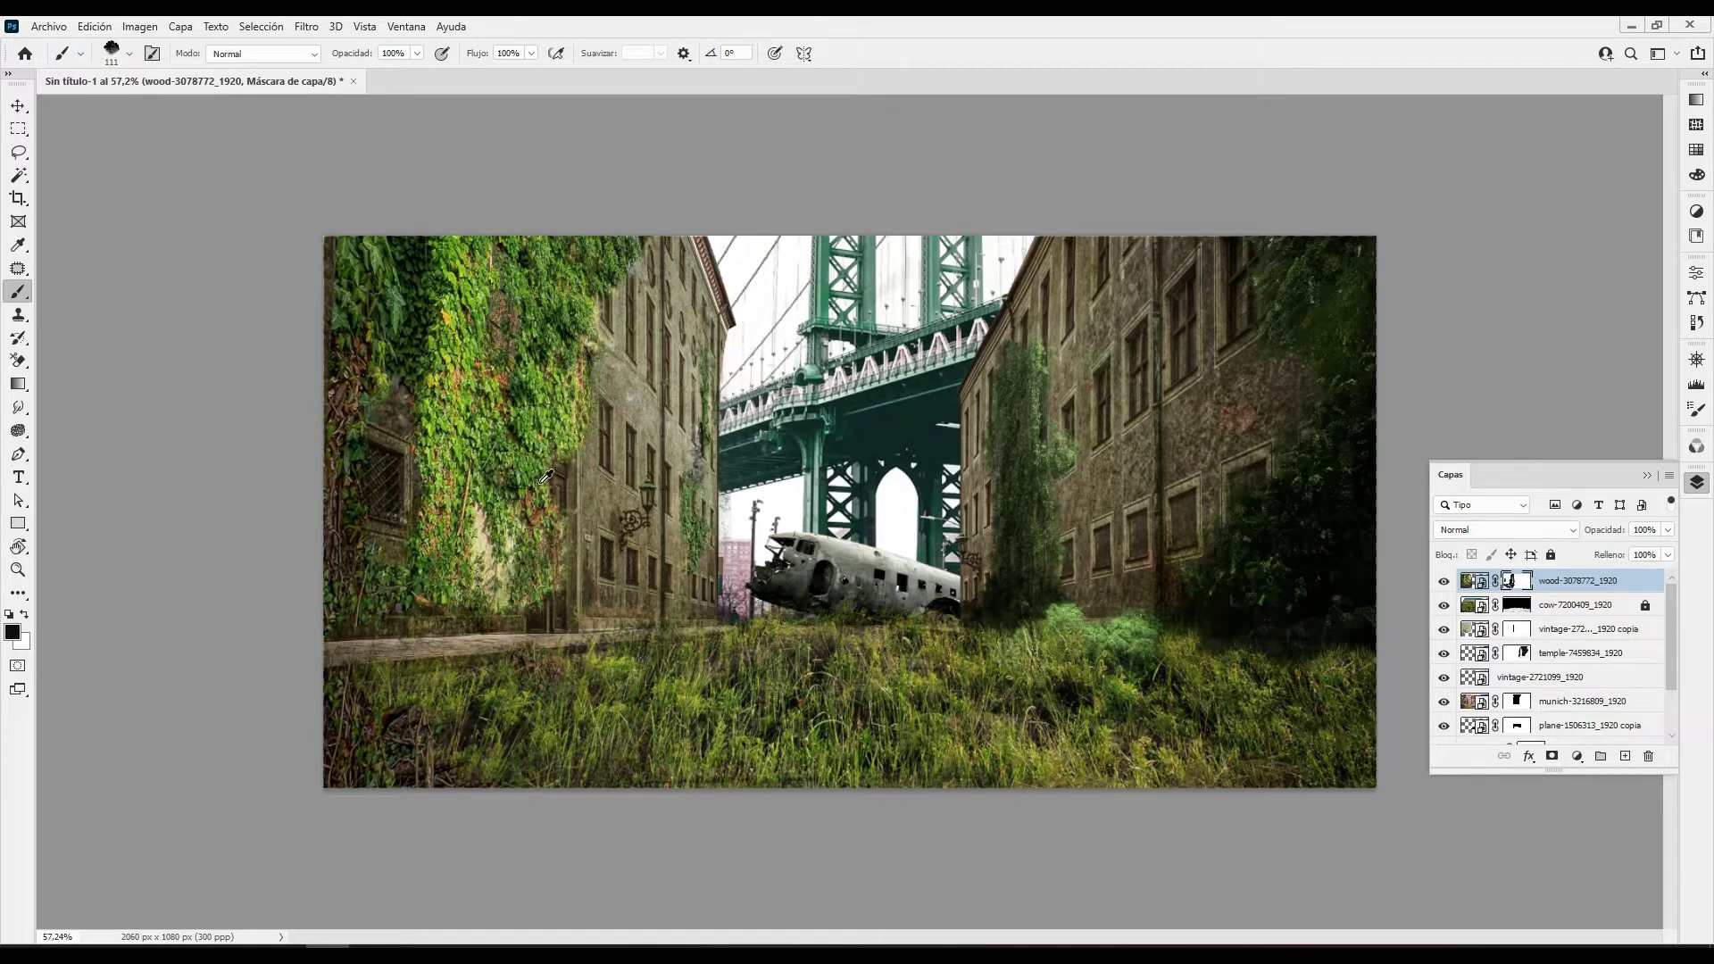
With a soft round brush, reveal the building's doorway and windows through the wood mask
{"action": "right_click", "coordinate": [675, 442]}
{"action": "double_click", "coordinate": [928, 862]}
{"action": "right_click", "coordinate": [658, 412]}
{"action": "key", "text": "Escape"}
{"action": "left_click_drag", "start_coordinate": [501, 616], "coordinate": [506, 646]}
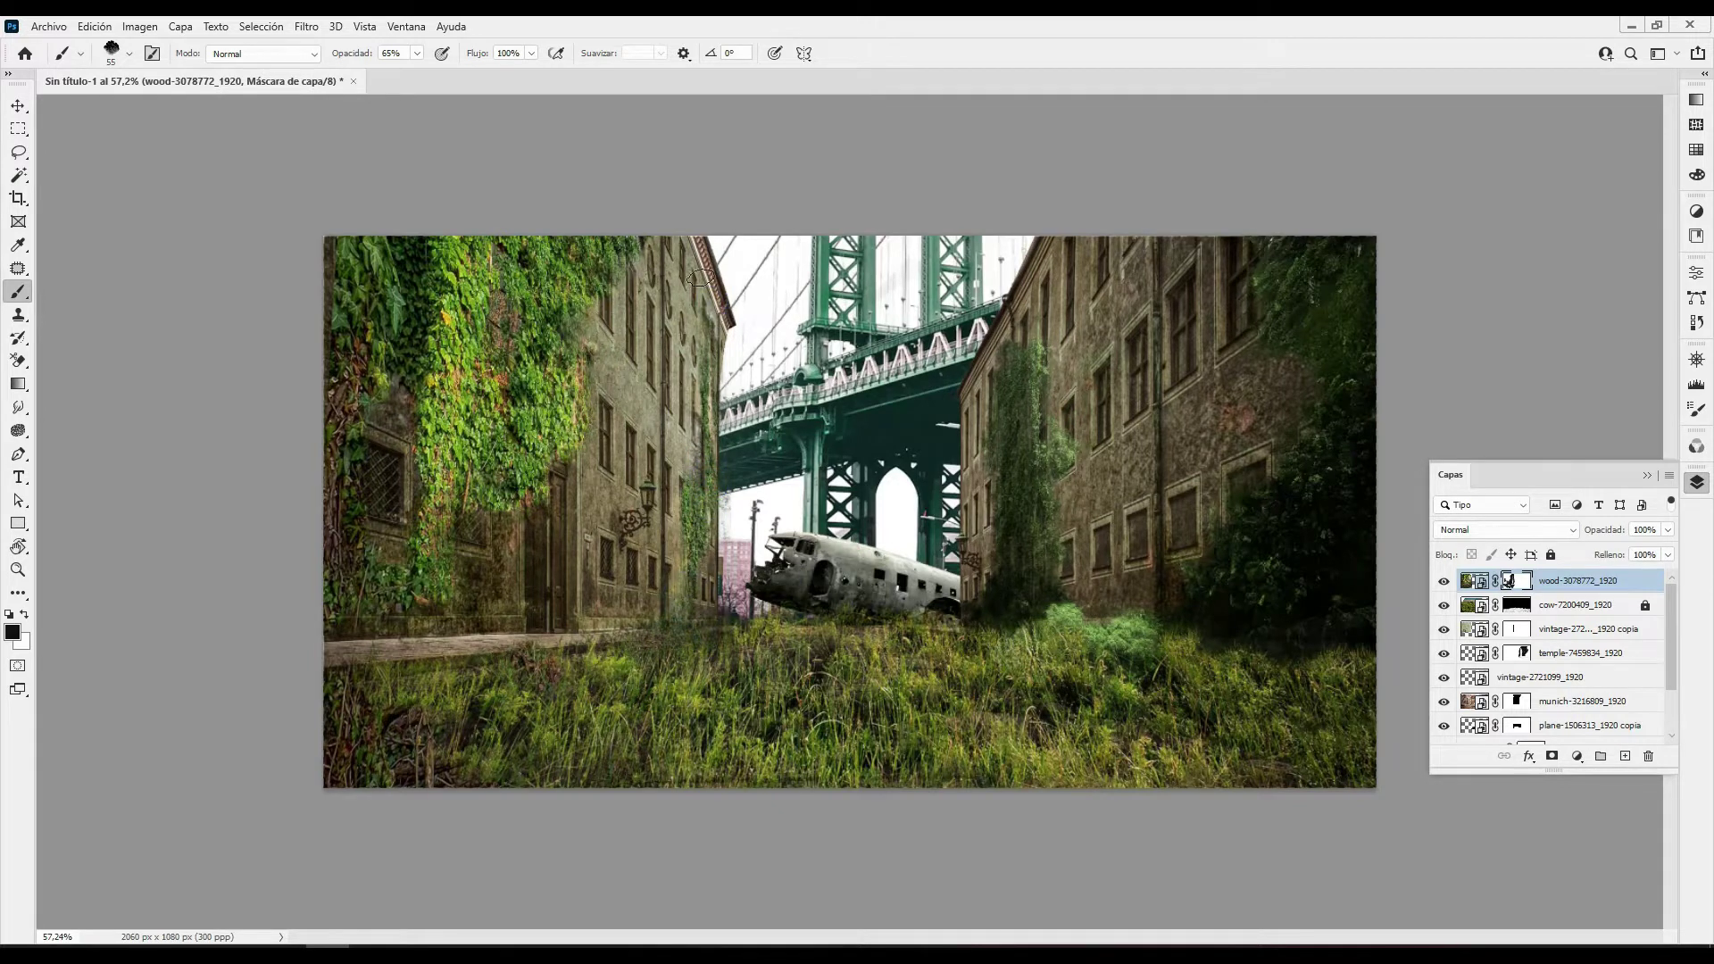
{"action": "scroll", "coordinate": [700, 278], "scroll_direction": "down", "scroll_amount": 3}
{"action": "scroll", "coordinate": [940, 507], "scroll_direction": "up", "scroll_amount": 2}
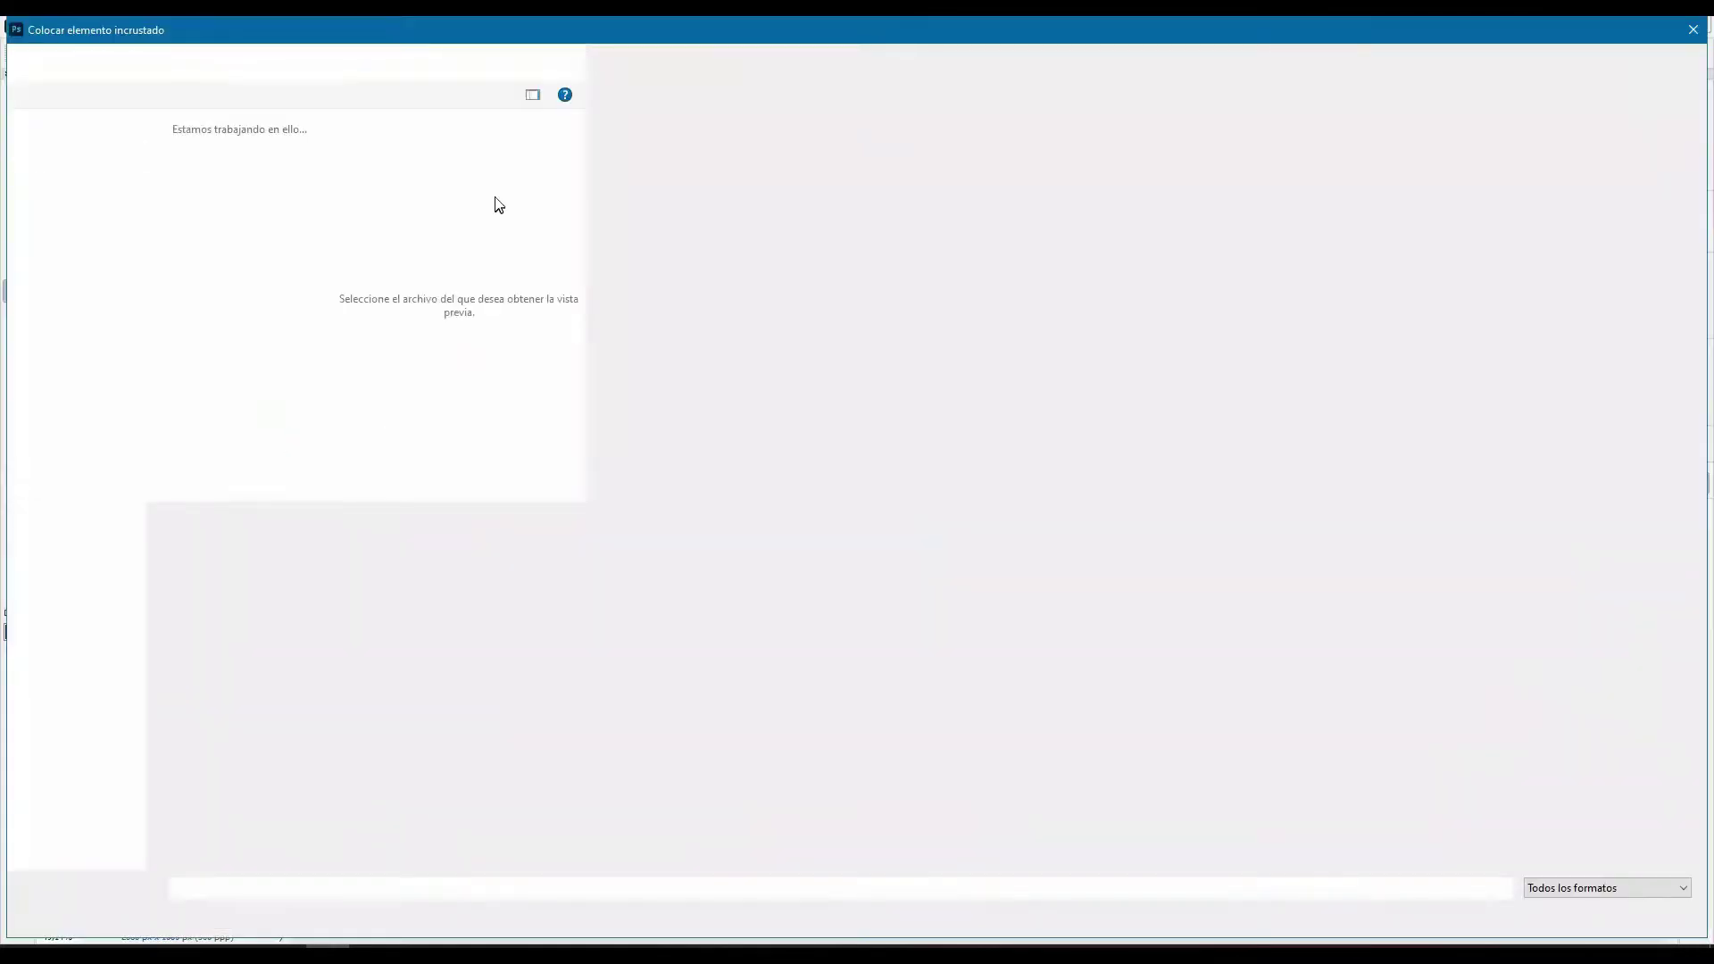
Try the jet sky image above Fondo, resized behind the bridge, then undo it
{"action": "key", "text": "Return"}
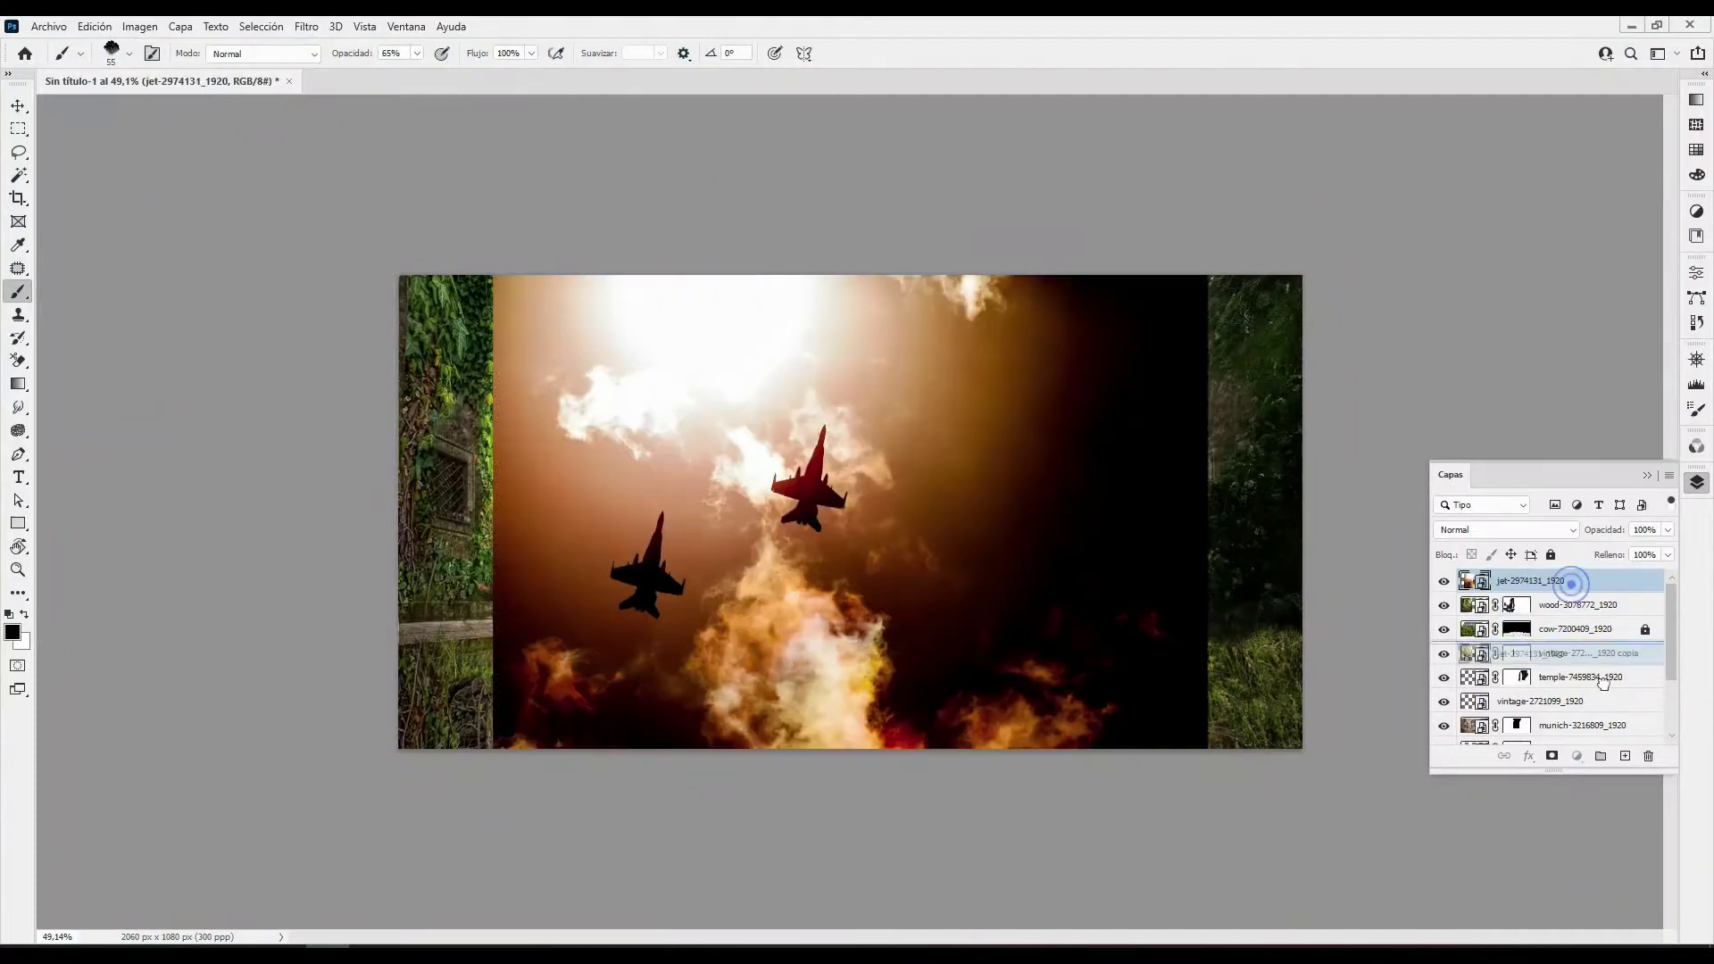
{"action": "key", "text": "ctrl+shift+bracketleft"}
{"action": "key", "text": "v"}
{"action": "mouse_move", "coordinate": [1204, 746]}
{"action": "left_mouse_down"}
{"action": "mouse_move", "coordinate": [1039, 489]}
{"action": "mouse_move", "coordinate": [1245, 630]}
{"action": "left_mouse_up"}
{"action": "left_click_drag", "start_coordinate": [920, 474], "coordinate": [939, 466]}
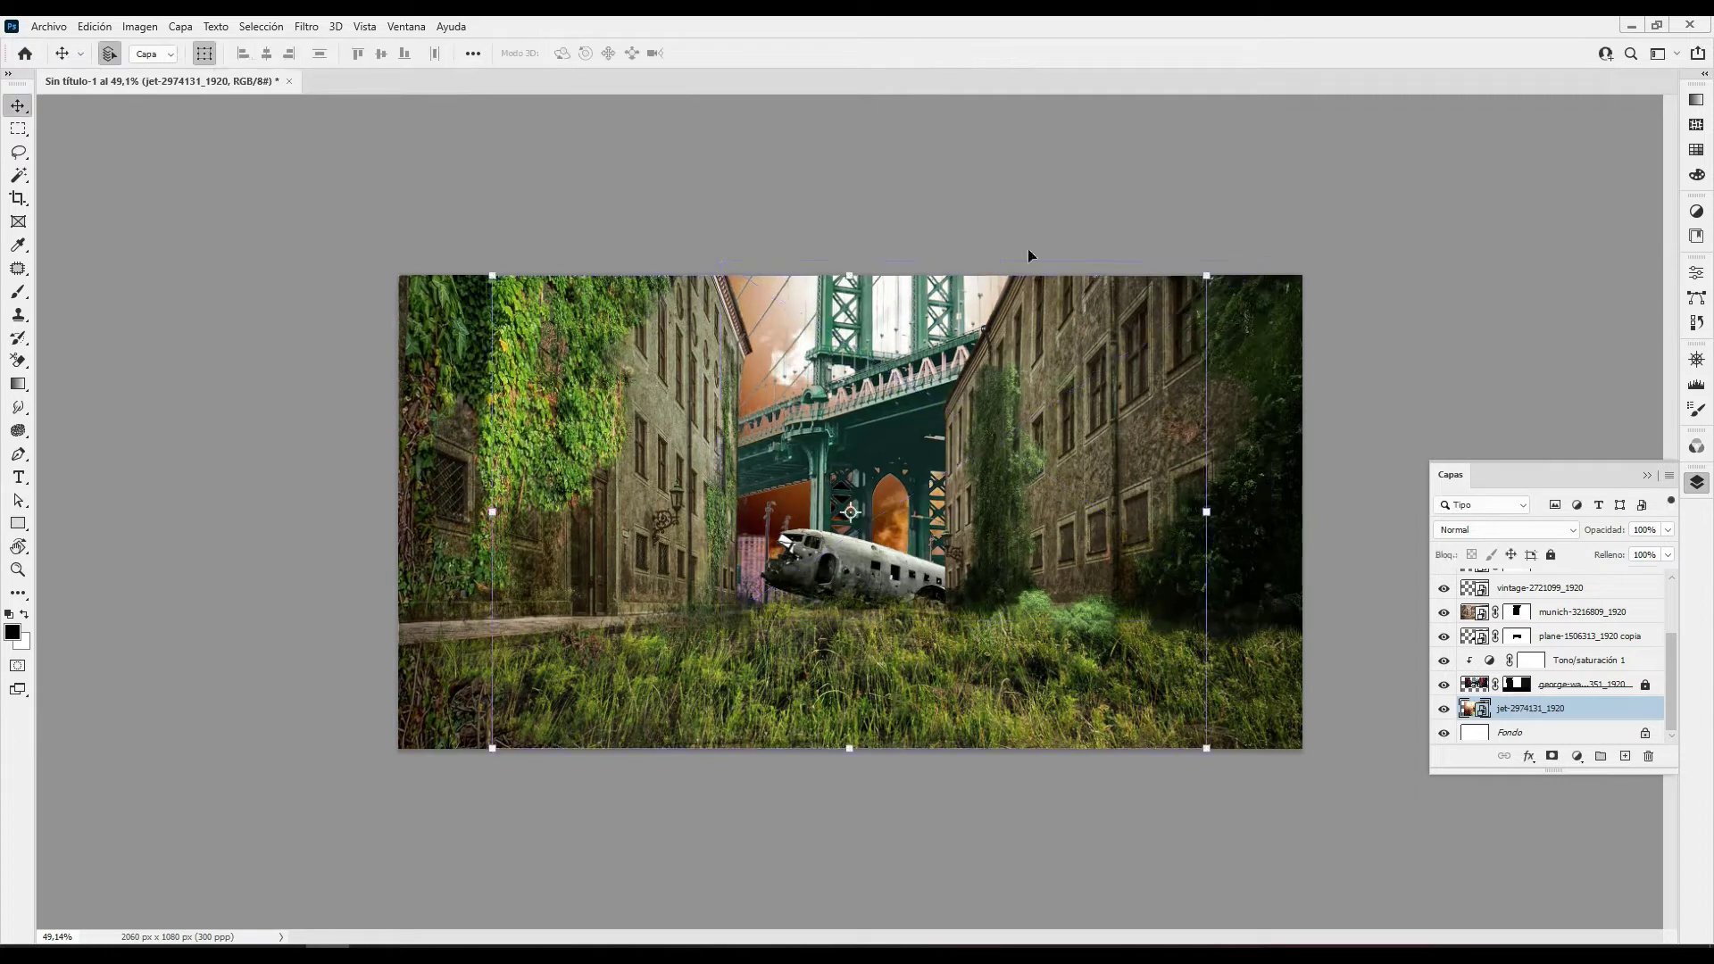
{"action": "key", "text": "ctrl+z"}
{"action": "key", "text": "ctrl+z"}
{"action": "scroll", "coordinate": [940, 344], "scroll_direction": "up", "scroll_amount": 5}
Touch up the bridge layer's mask with a much smaller brush
{"action": "key", "text": "b"}
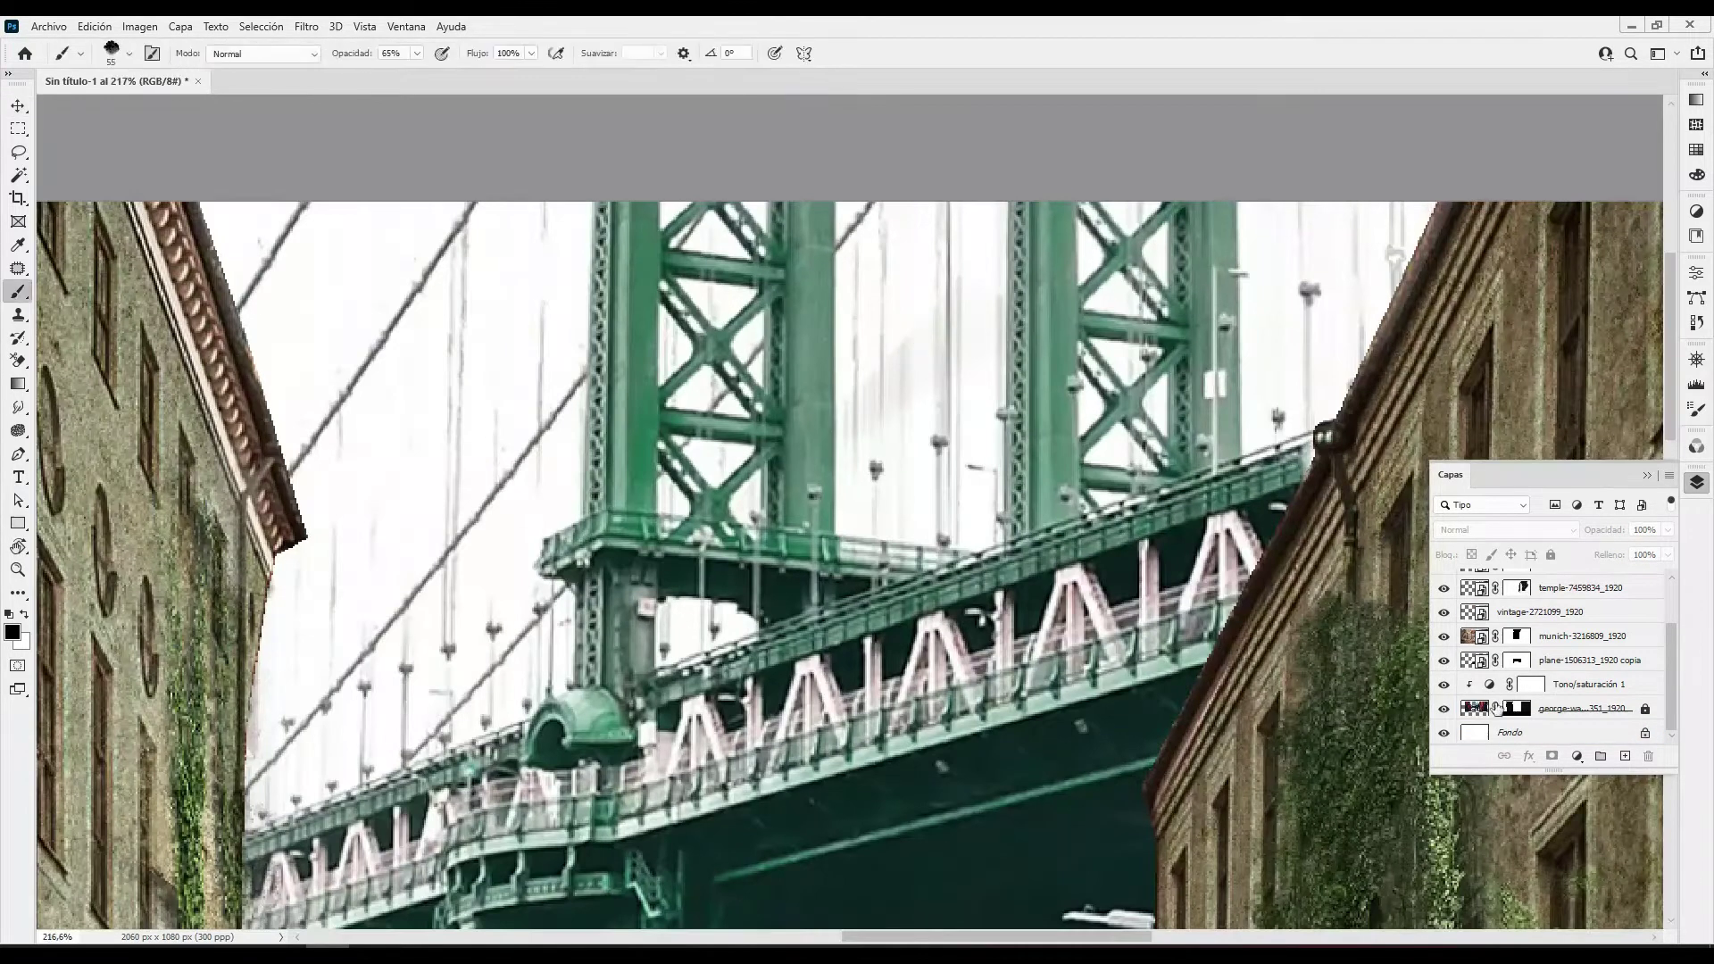
{"action": "right_click", "coordinate": [953, 380]}
{"action": "left_click", "coordinate": [1136, 534]}
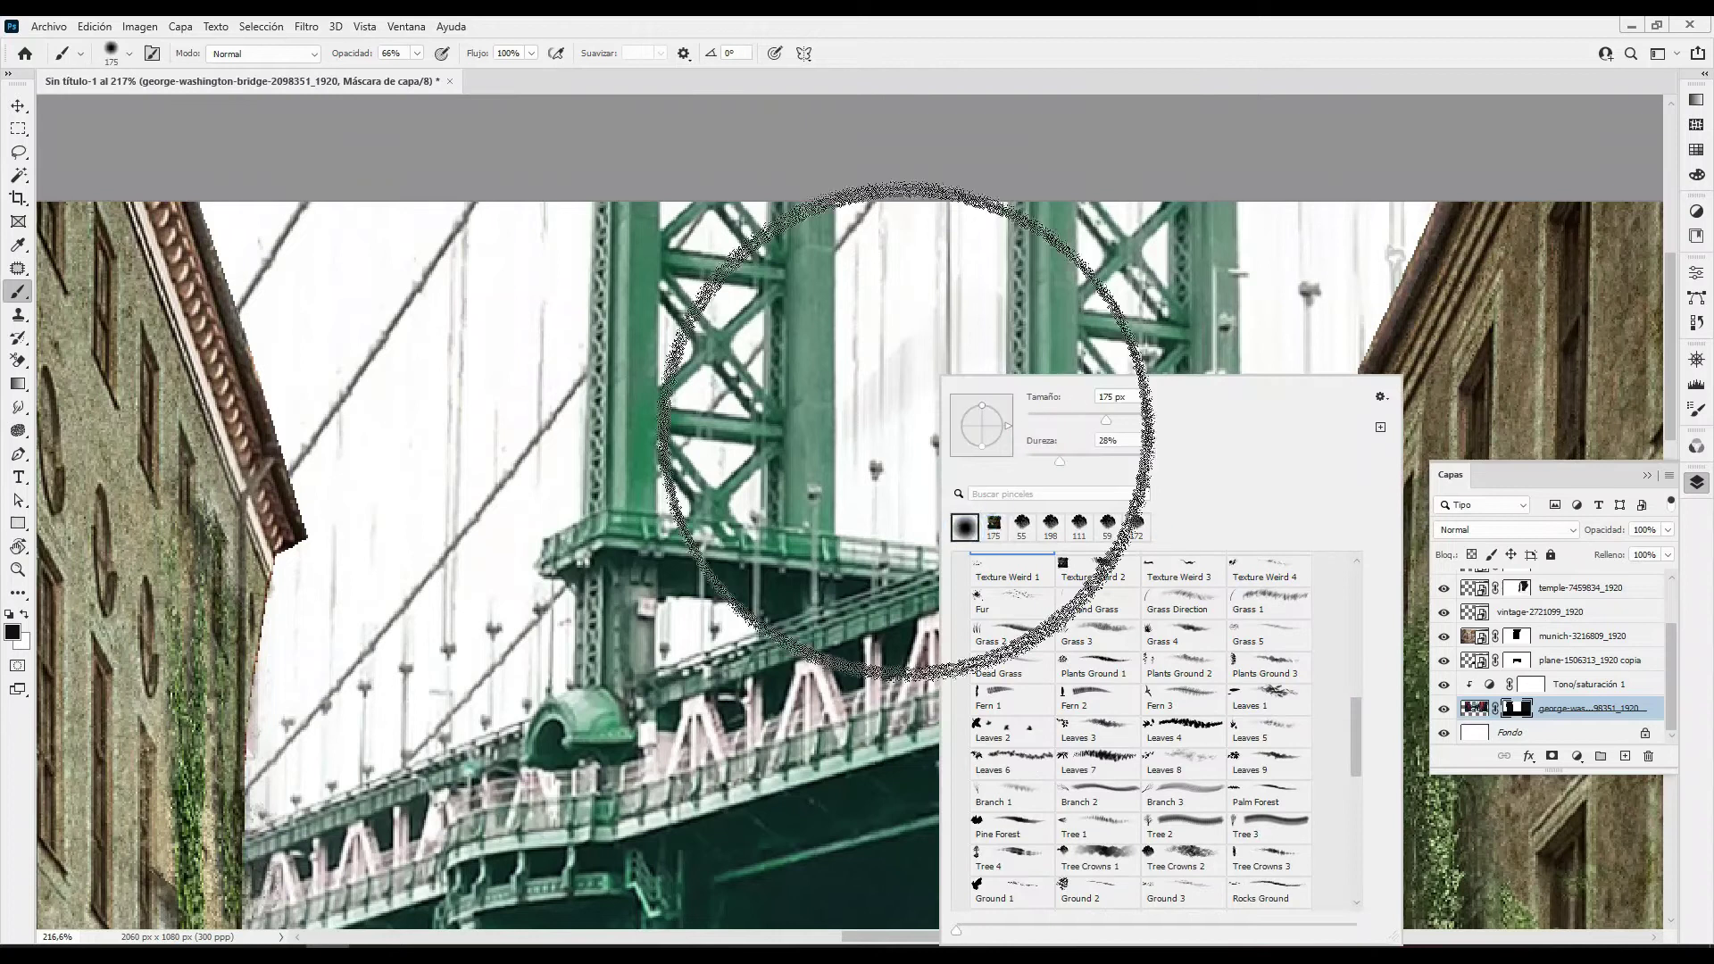
{"action": "key", "text": "Return"}
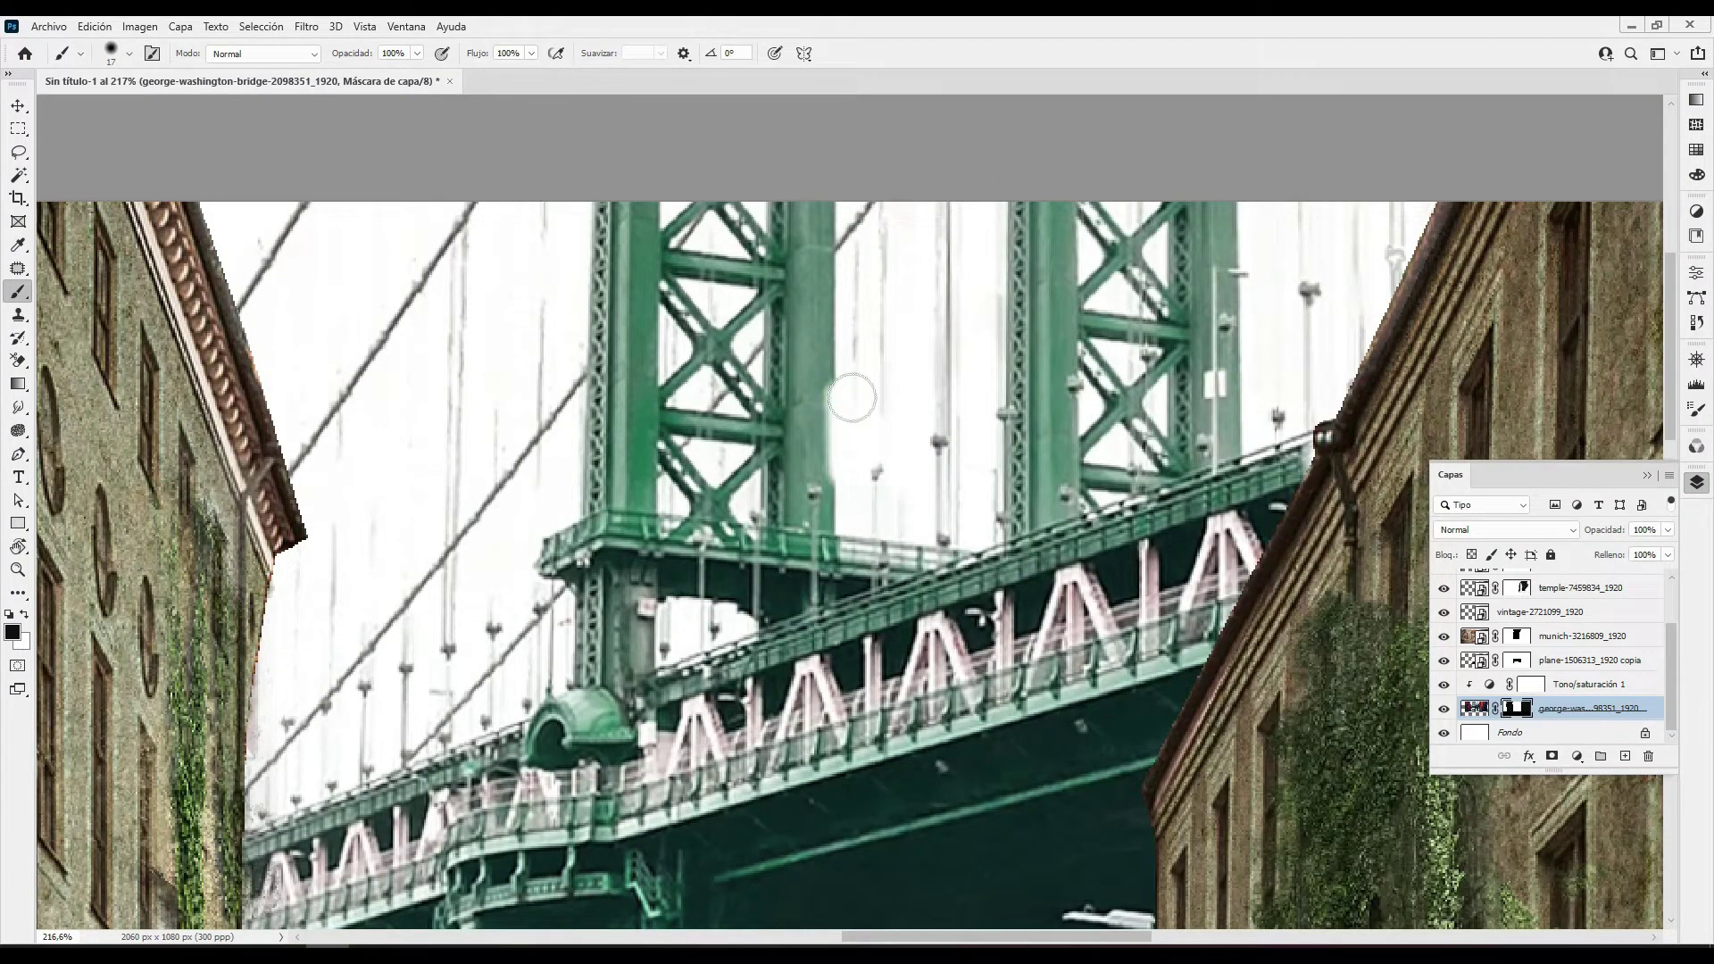
{"action": "scroll", "coordinate": [851, 397], "scroll_direction": "down", "scroll_amount": 4}
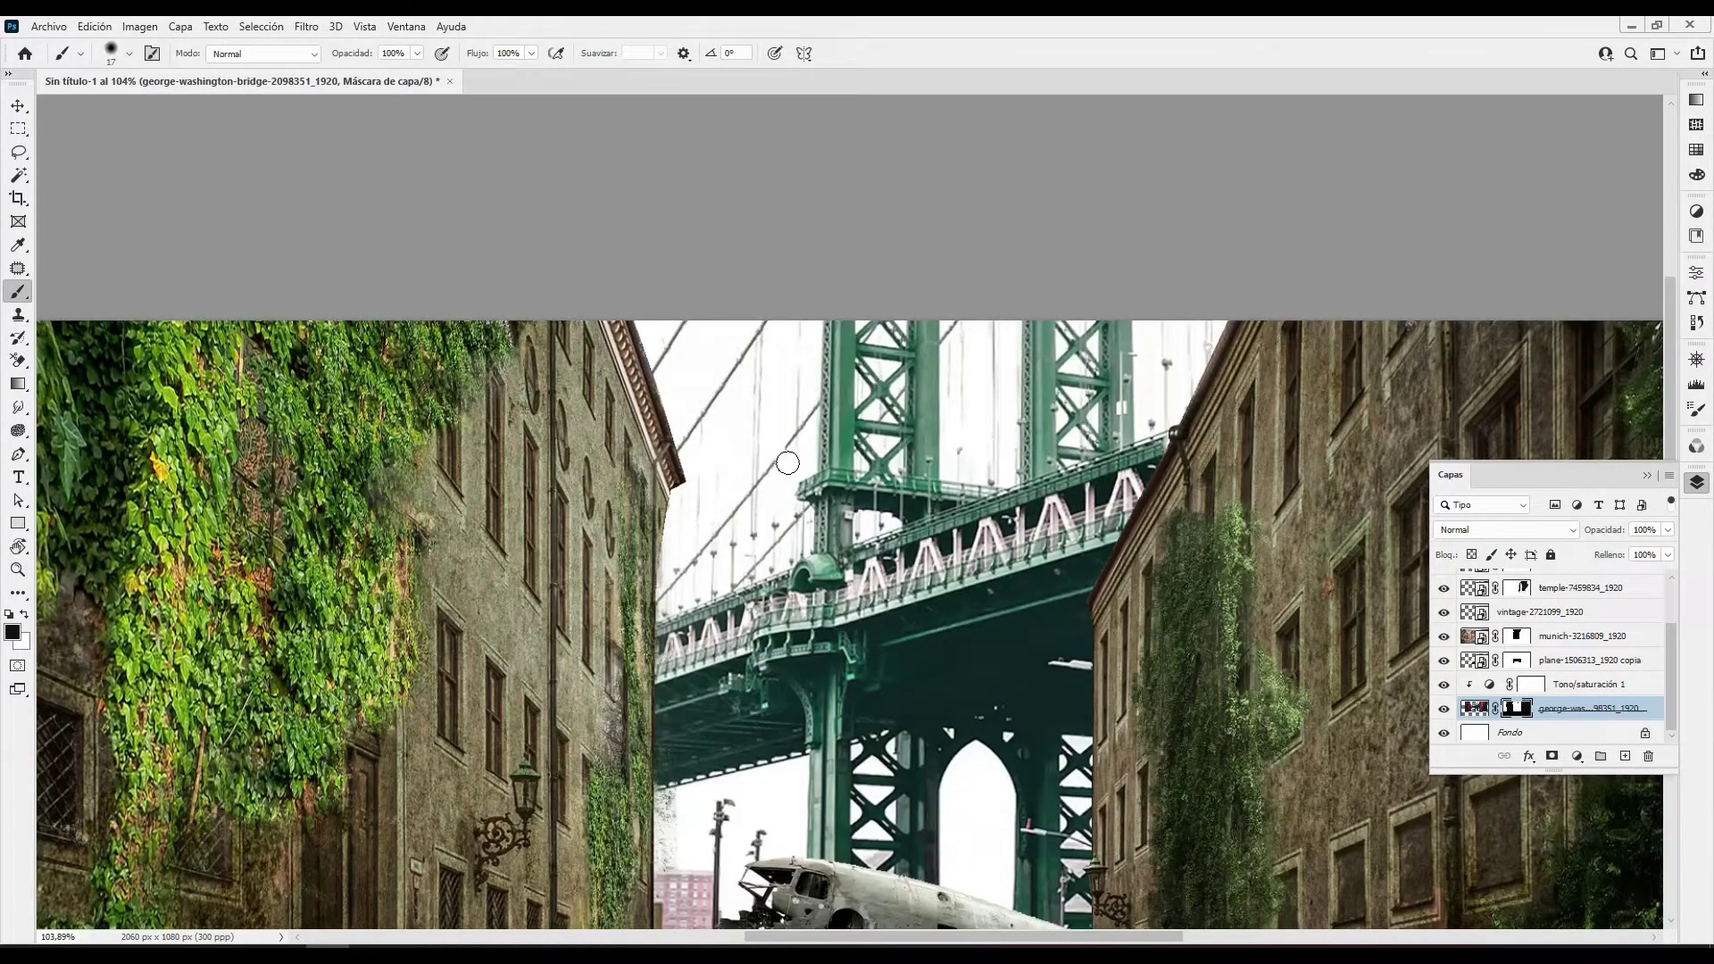
{"action": "scroll", "coordinate": [787, 462], "scroll_direction": "down", "scroll_amount": 4}
{"action": "key", "text": "v"}
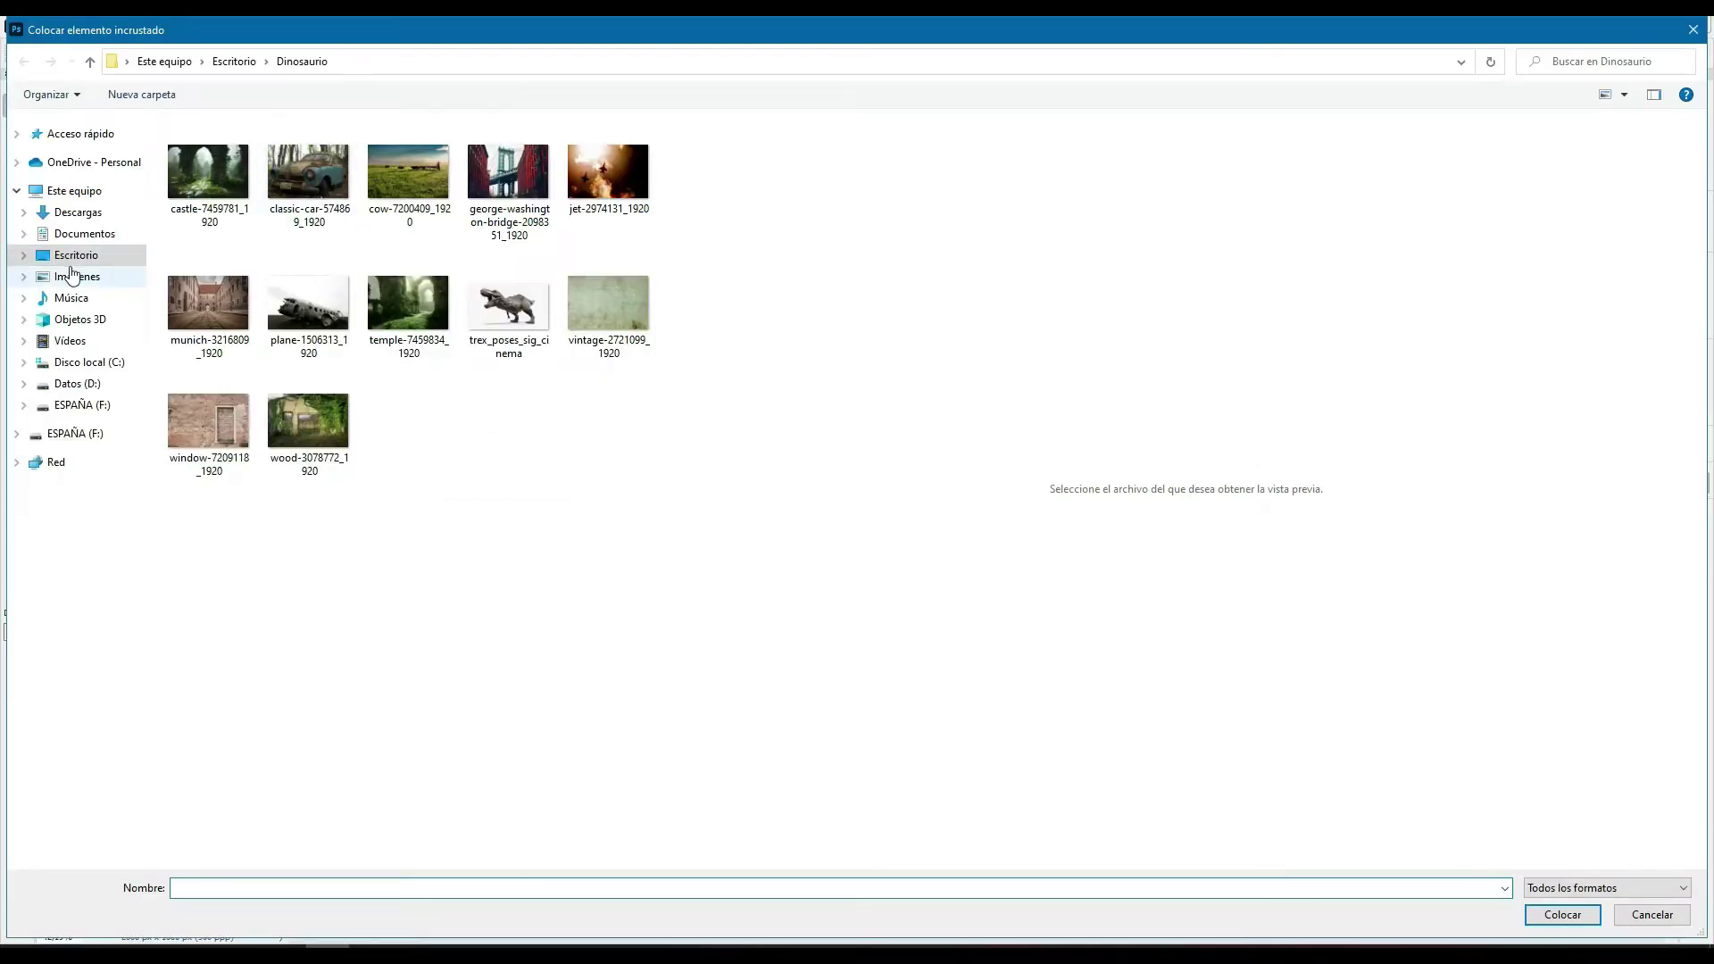
Place pexels-julie-aagaard-1374064 from Montaña en las nubes beneath the bridge layer, scaled to fill the sky
{"action": "left_click", "coordinate": [75, 255]}
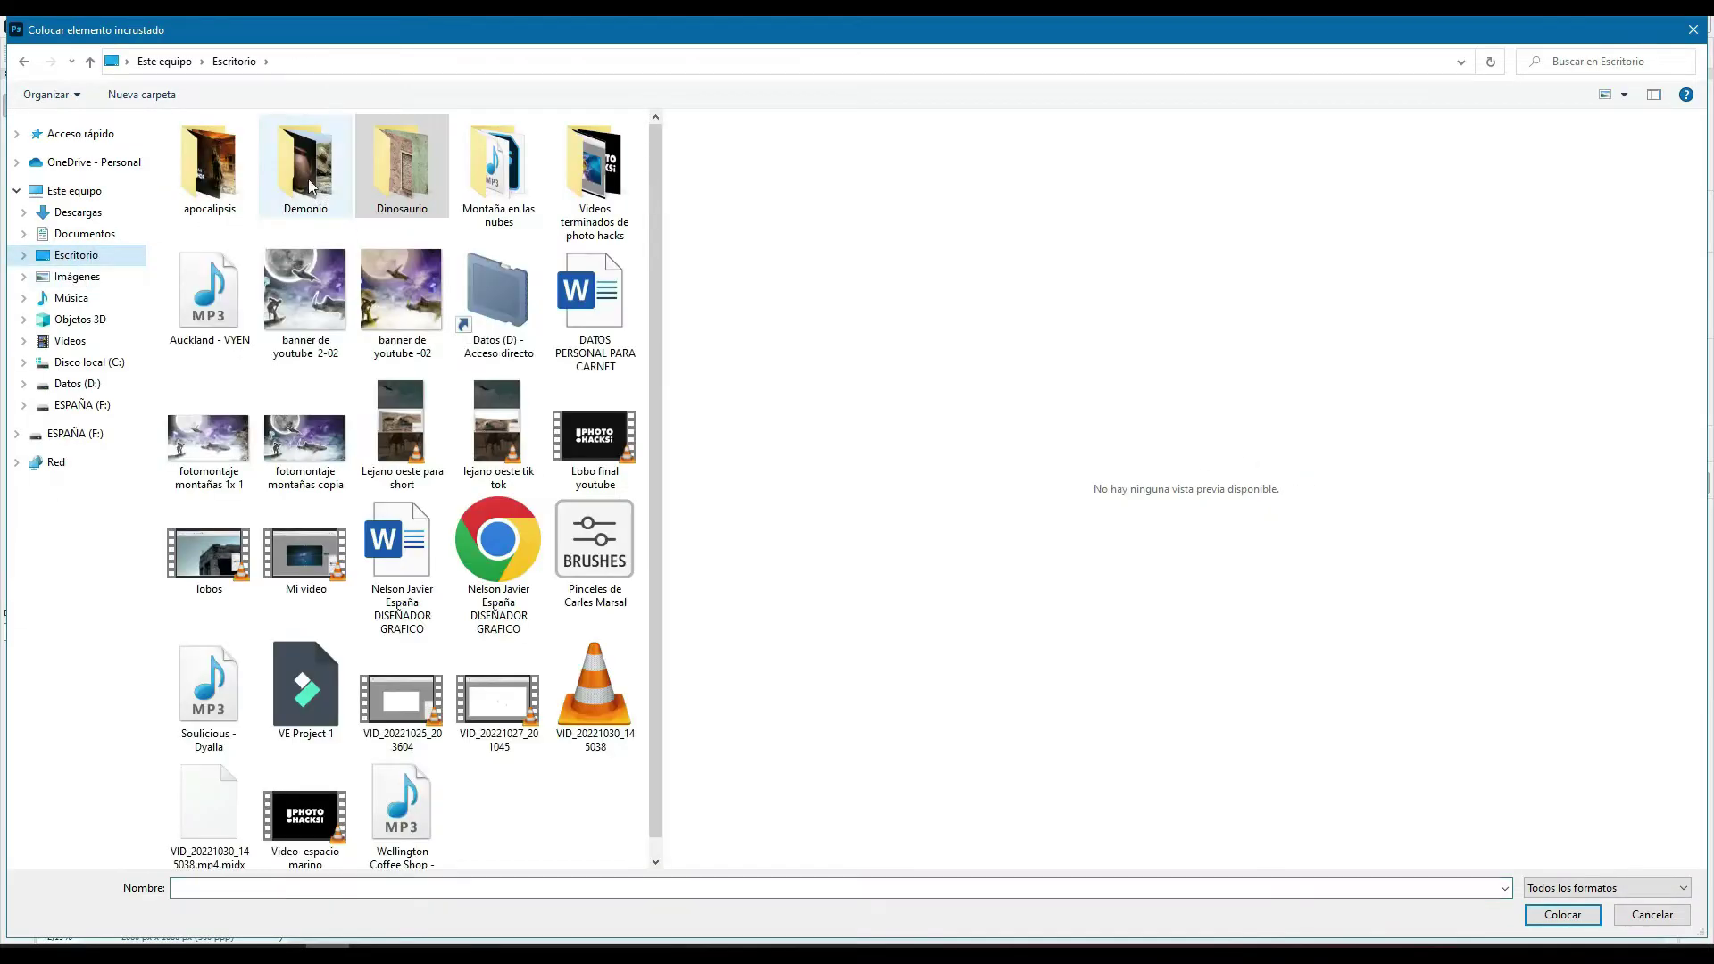
{"action": "double_click", "coordinate": [498, 170]}
{"action": "left_click", "coordinate": [509, 179]}
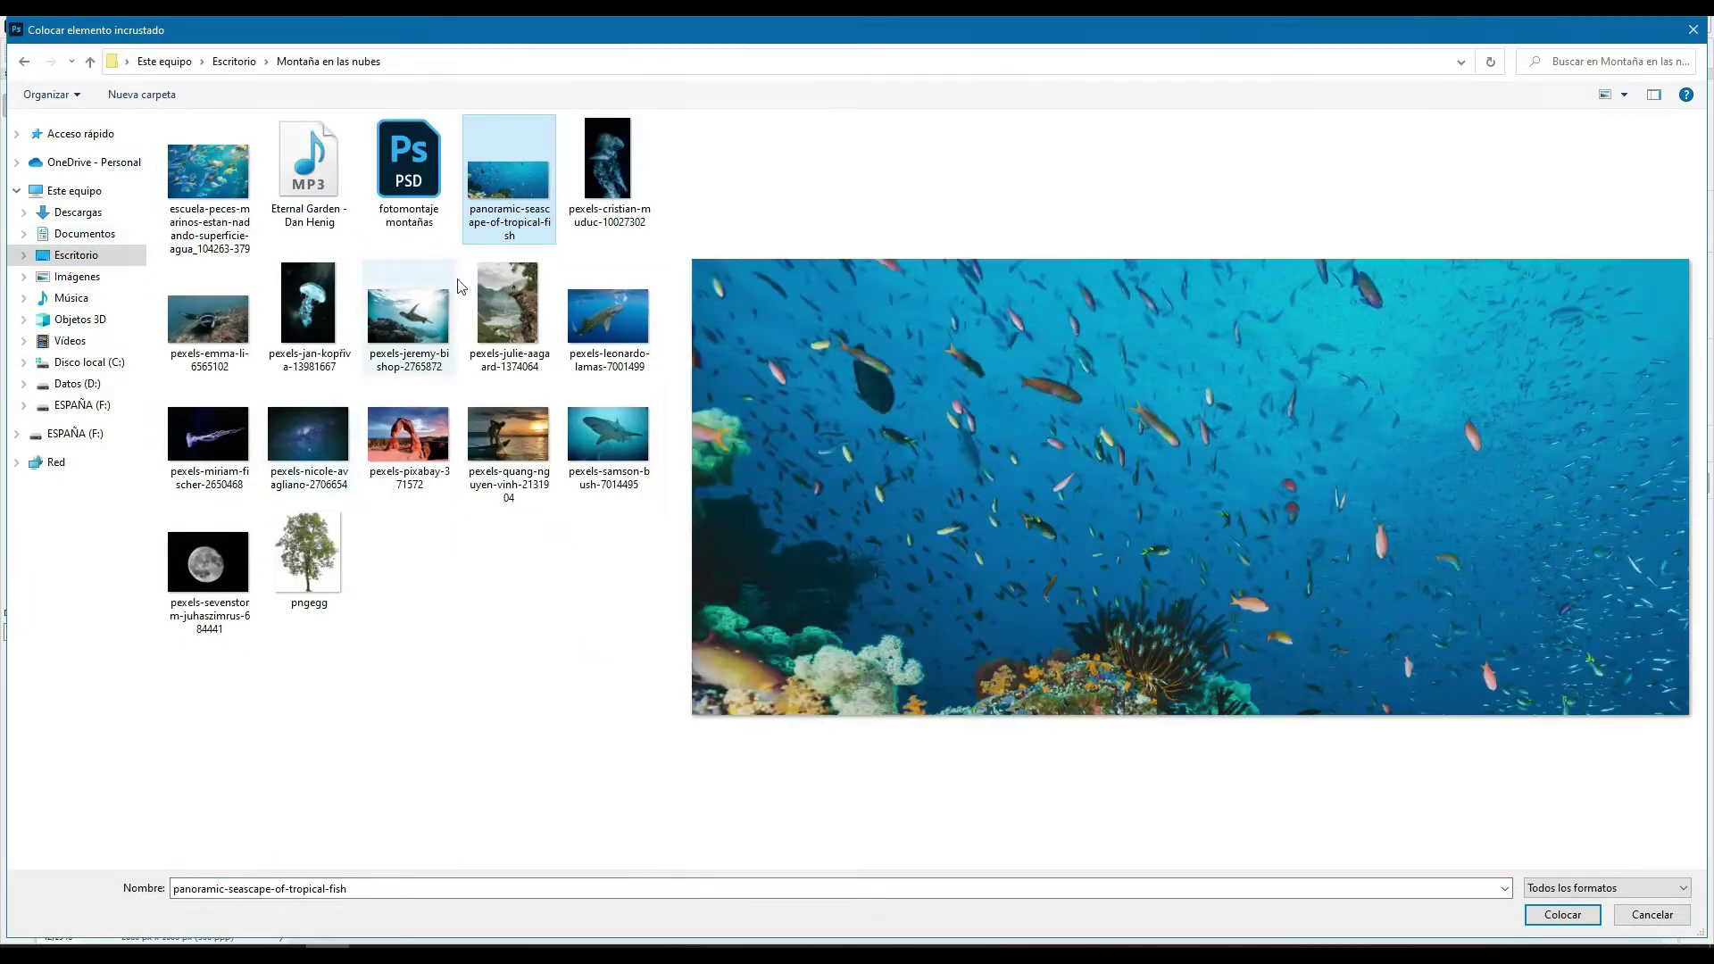
{"action": "double_click", "coordinate": [507, 304]}
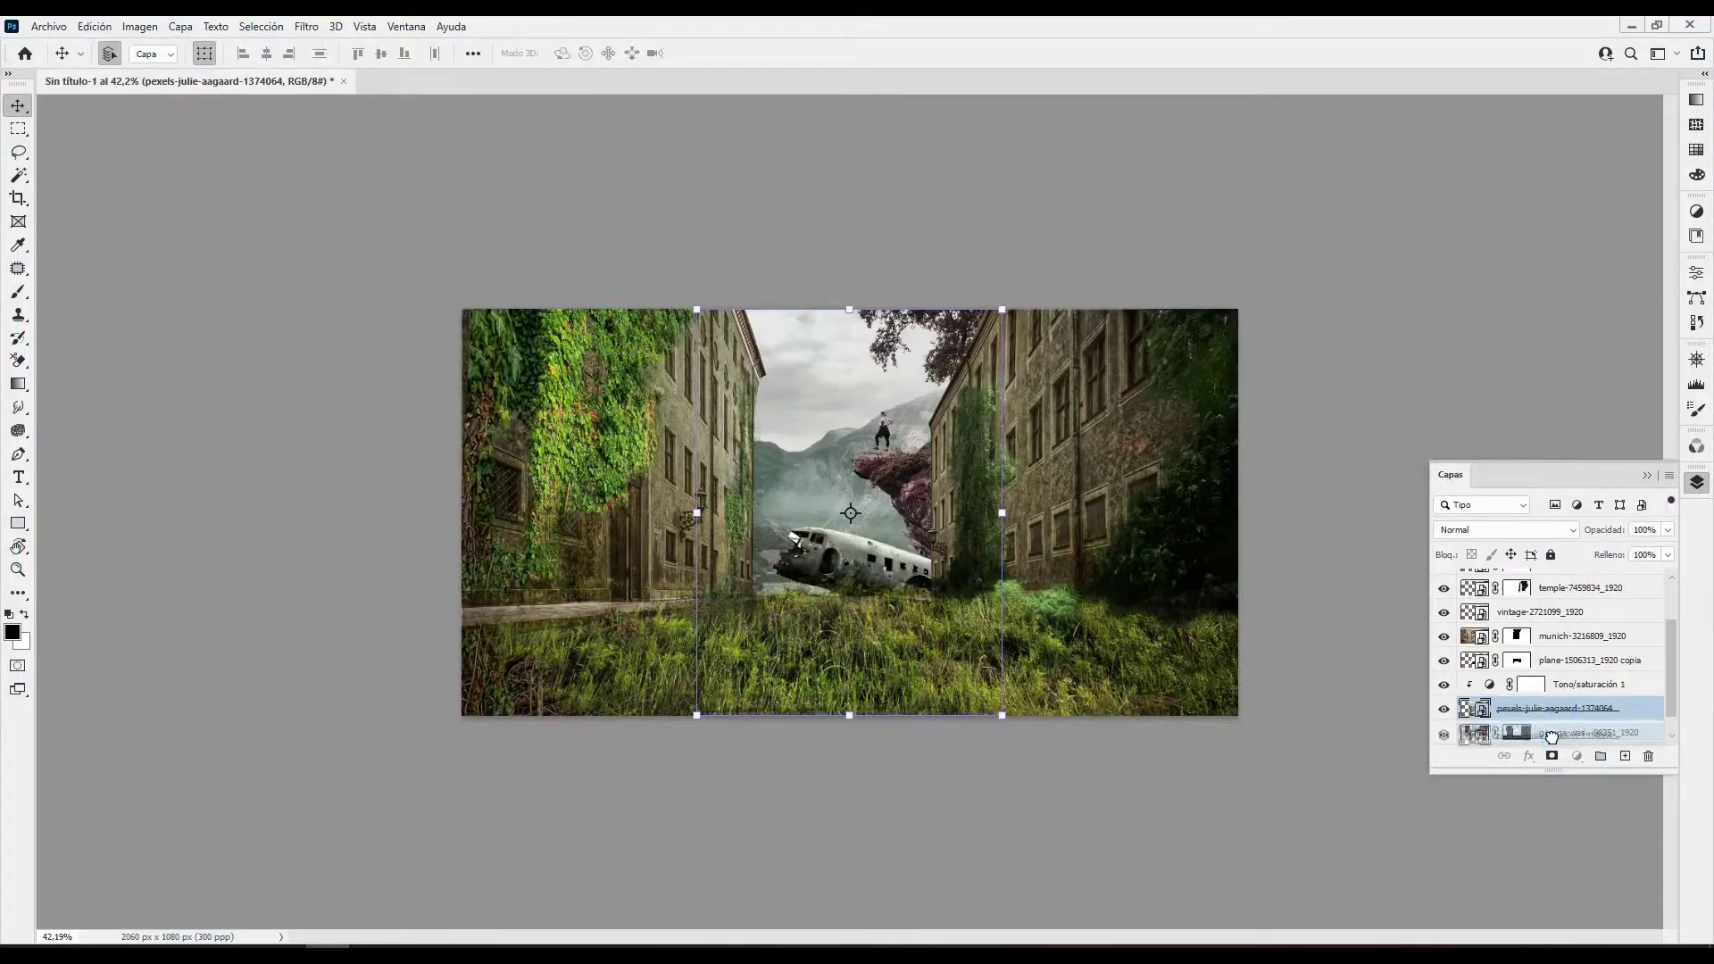
{"action": "left_click_drag", "start_coordinate": [1553, 684], "coordinate": [1492, 693]}
{"action": "left_click_drag", "start_coordinate": [1001, 512], "coordinate": [1003, 470]}
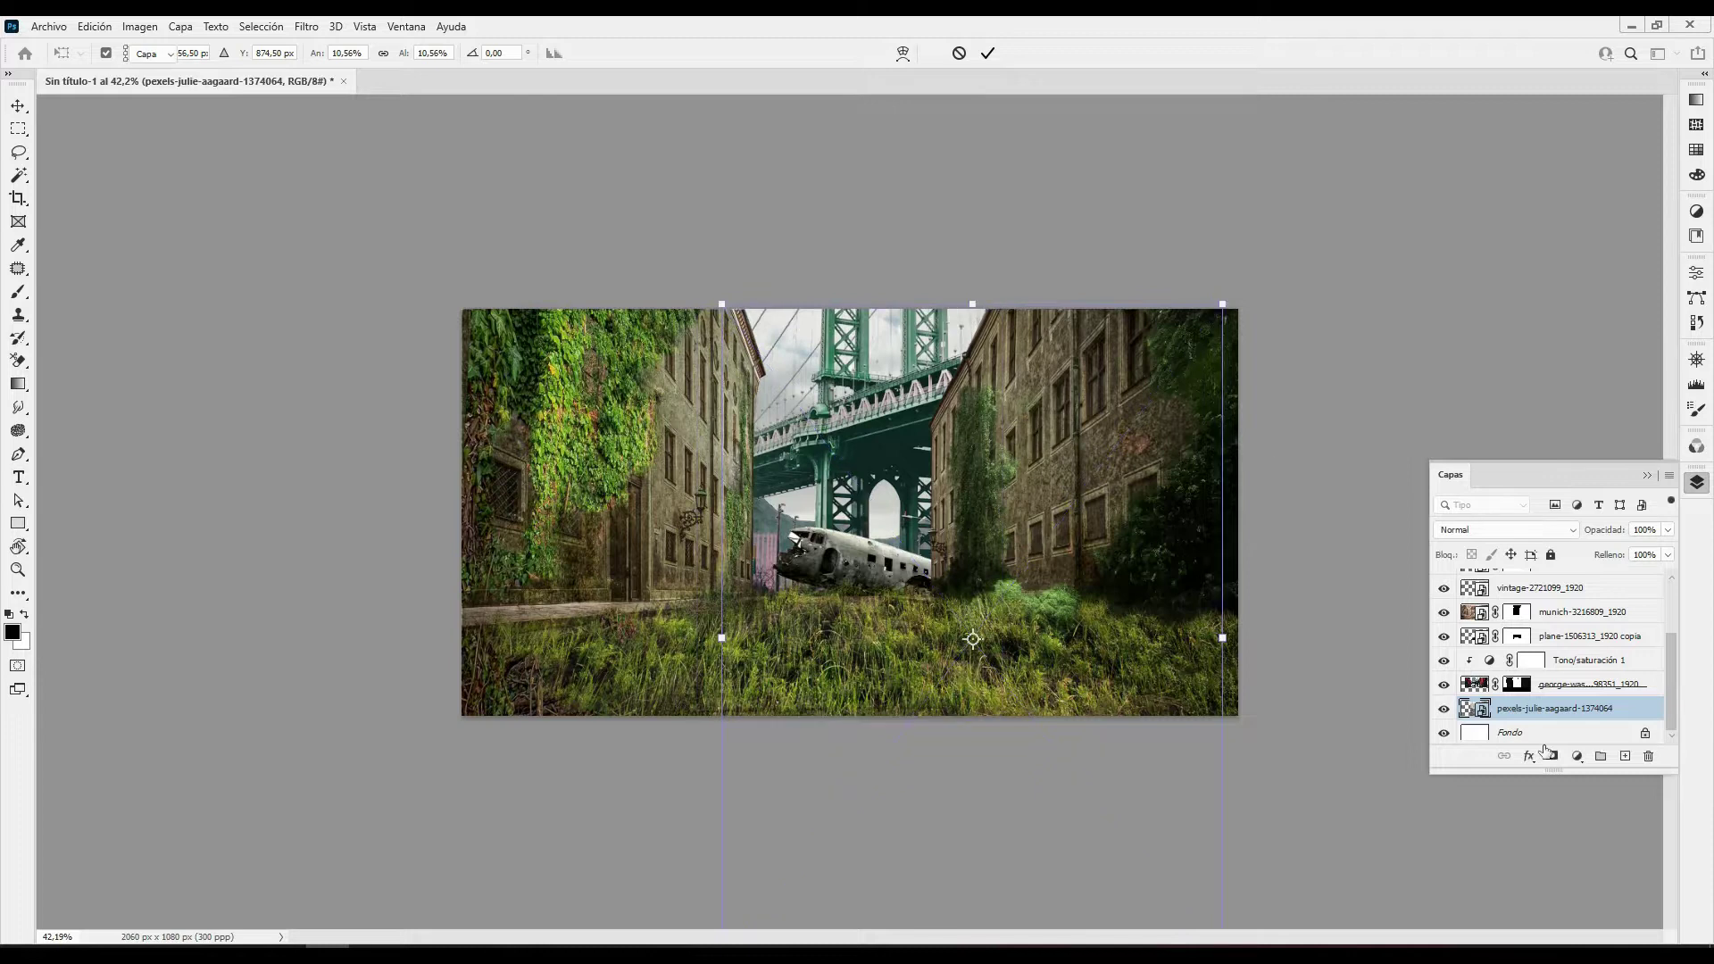
{"action": "left_click", "coordinate": [1577, 756]}
Add a trial Exposure adjustment layer and darken it
{"action": "left_click", "coordinate": [1568, 539]}
{"action": "mouse_move", "coordinate": [1547, 363]}
{"action": "left_mouse_down"}
{"action": "mouse_move", "coordinate": [1530, 382]}
{"action": "mouse_move", "coordinate": [1563, 405]}
{"action": "left_mouse_up"}
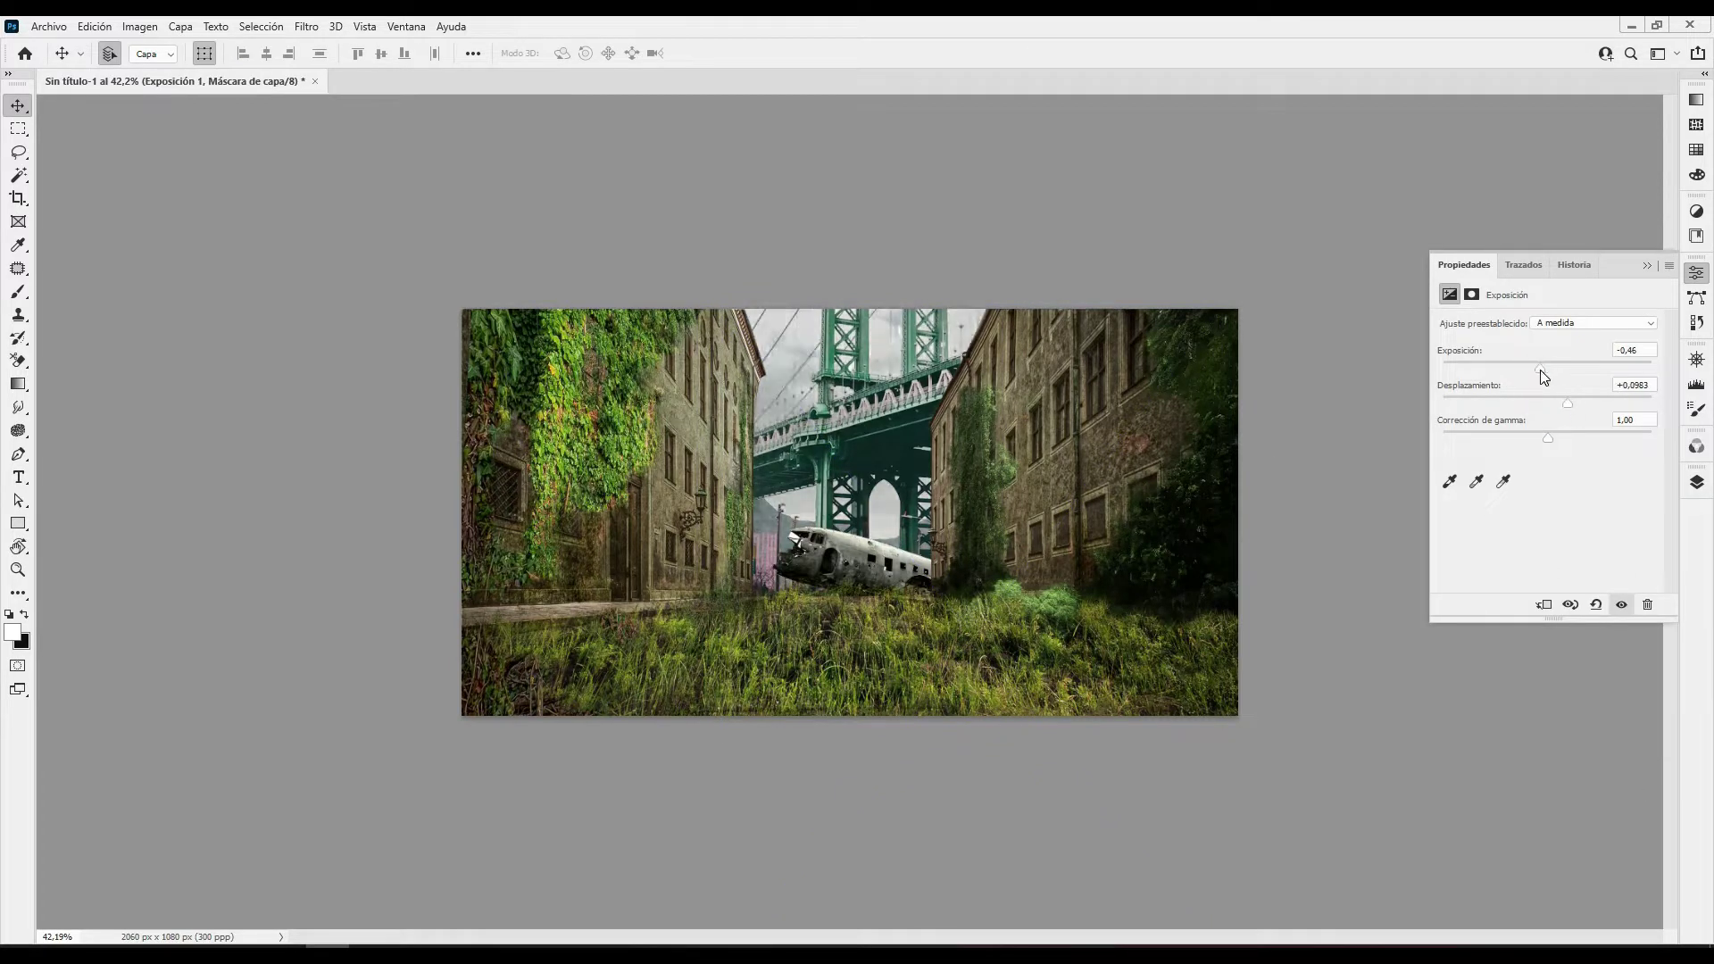
{"action": "left_click", "coordinate": [1696, 482]}
Delete the trial exposure layer and paint white on the bridge mask near the cables
{"action": "left_click_drag", "start_coordinate": [1652, 755], "coordinate": [1647, 755]}
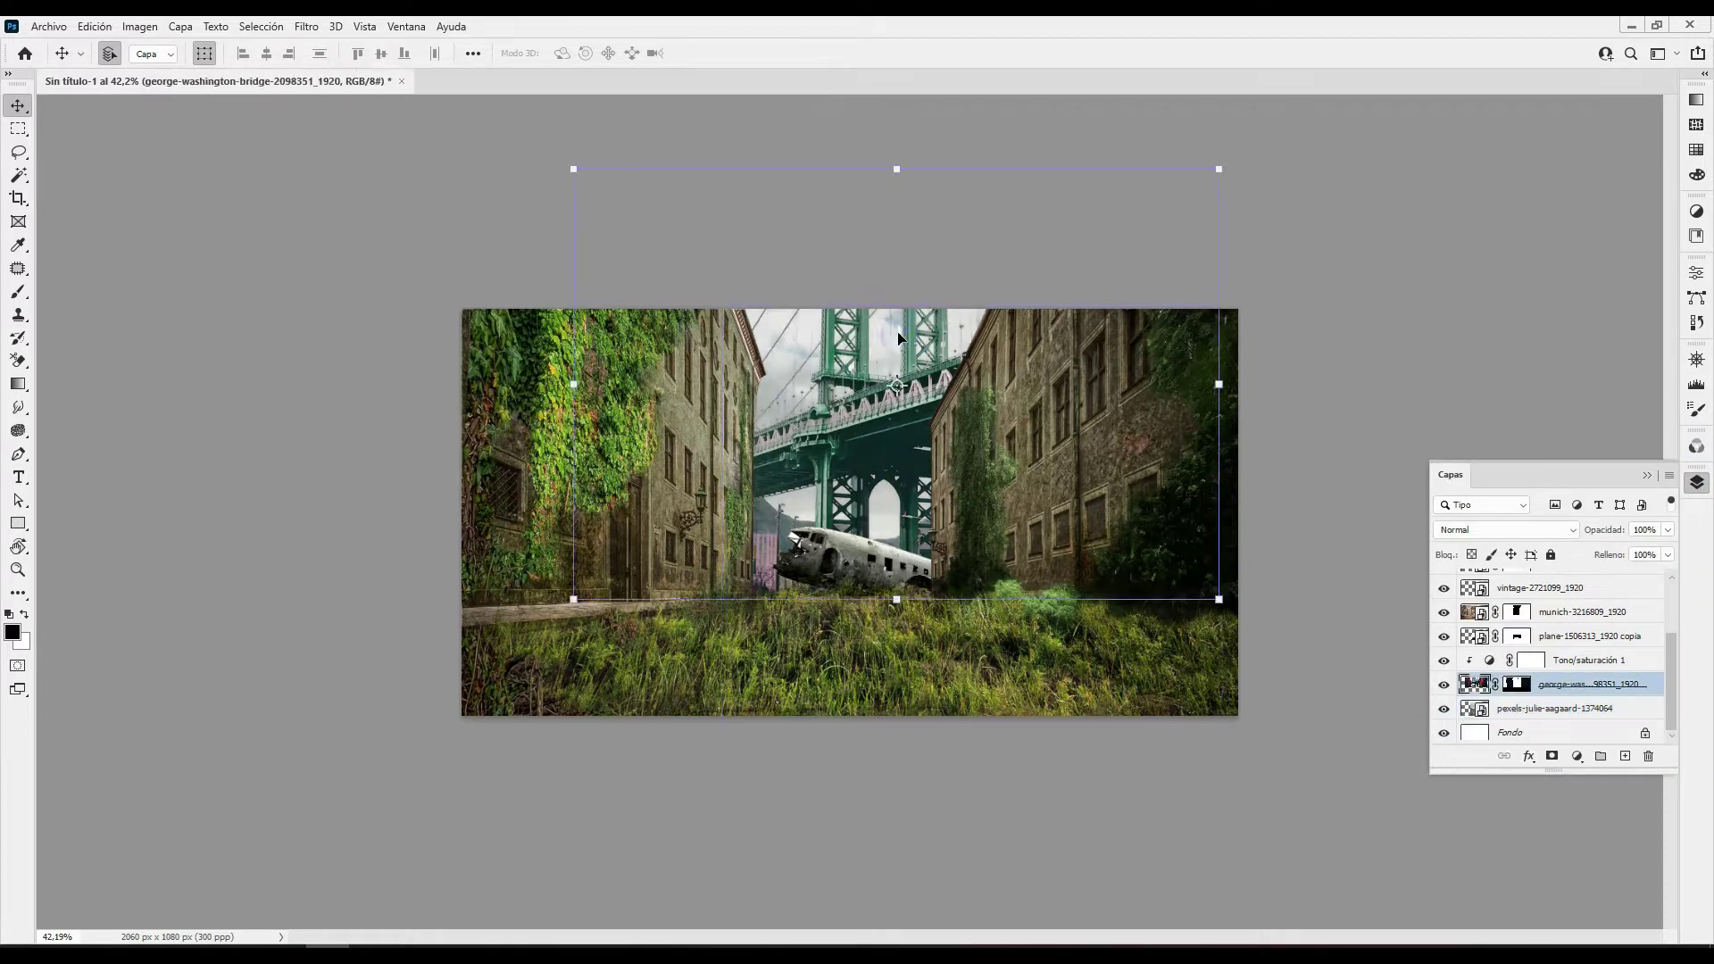
{"action": "scroll", "coordinate": [1005, 384], "scroll_direction": "up", "scroll_amount": 10}
{"action": "key", "text": "b"}
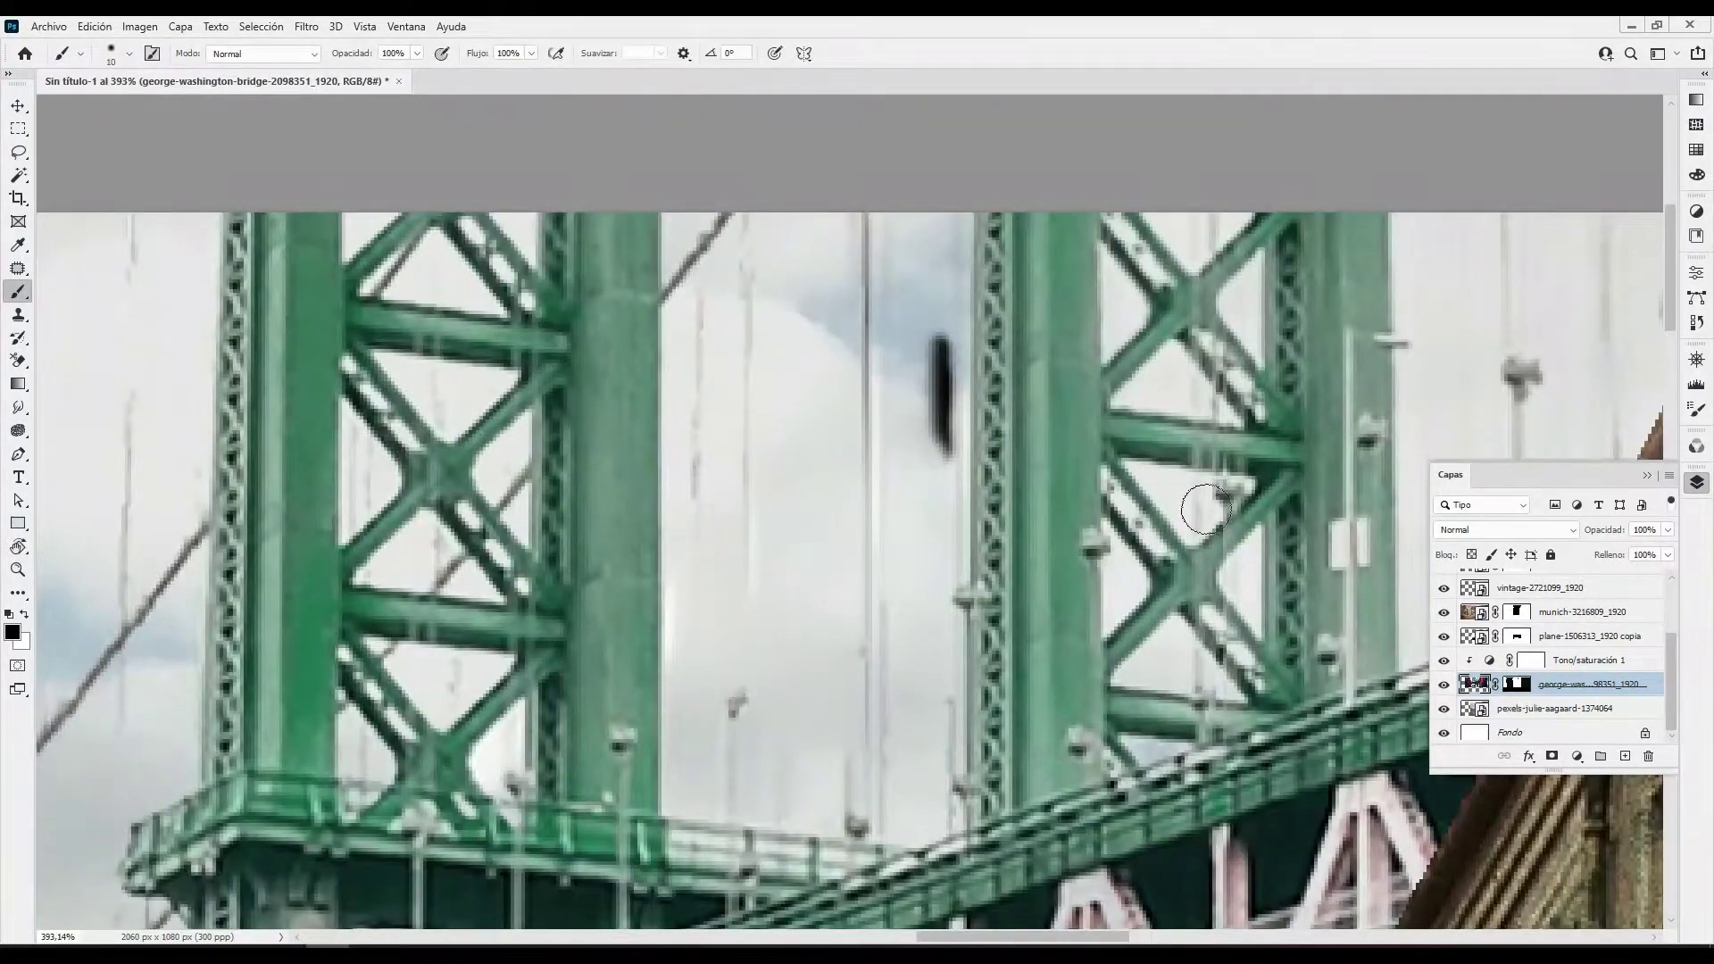
{"action": "key", "text": "x"}
{"action": "key", "text": "z"}
{"action": "left_click_drag", "start_coordinate": [950, 540], "coordinate": [857, 525]}
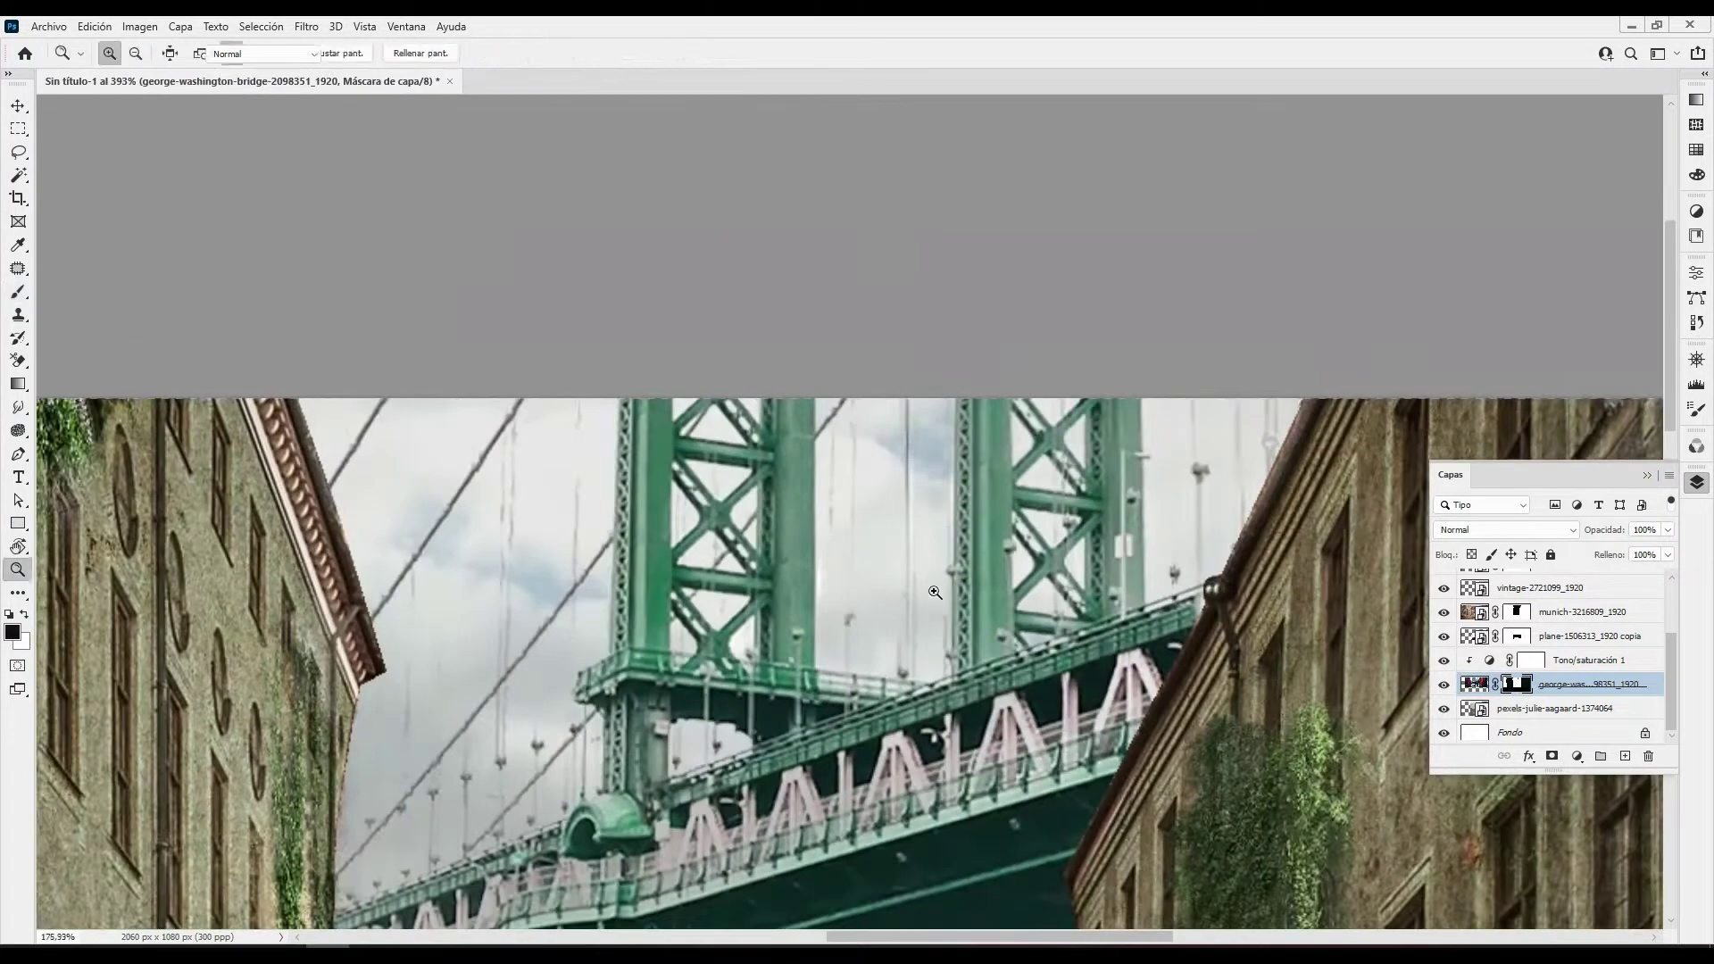
{"action": "key", "text": "b"}
{"action": "key", "text": "x"}
{"action": "left_click", "coordinate": [855, 505]}
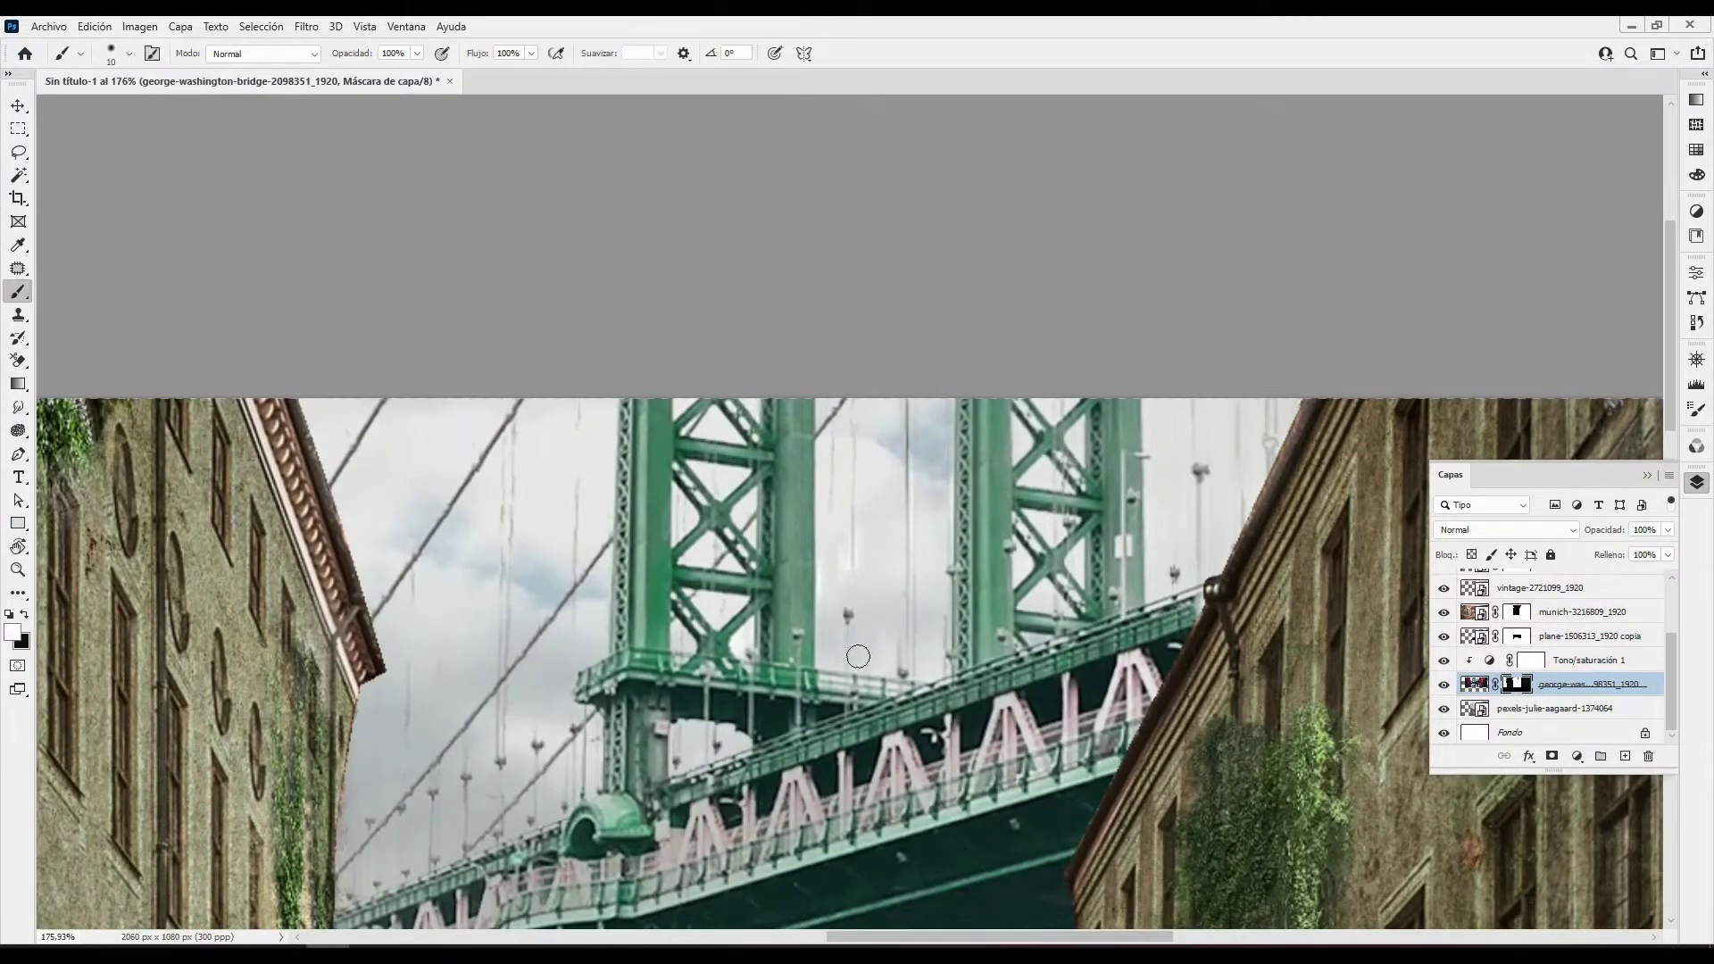
{"action": "key", "text": "v"}
{"action": "key", "text": "ctrl+0"}
Add an Exposure adjustment at -0.34 with offset +0.0513 and gamma 0.98
{"action": "left_click", "coordinate": [1577, 756]}
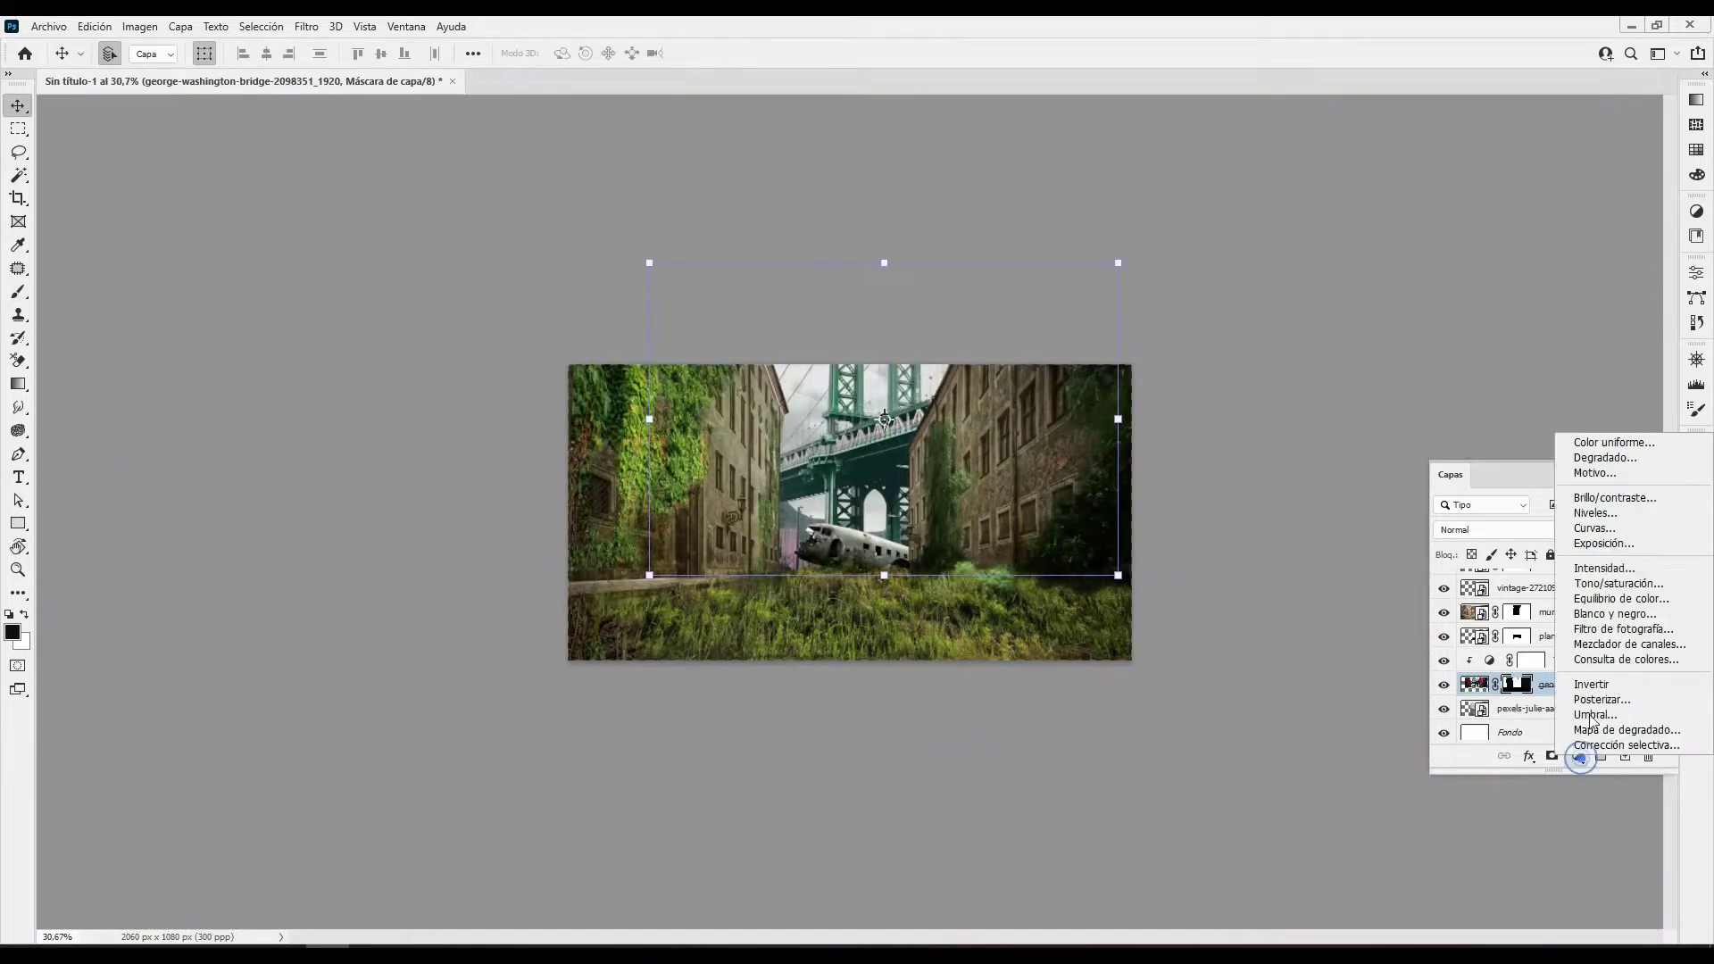
{"action": "left_click", "coordinate": [1602, 543]}
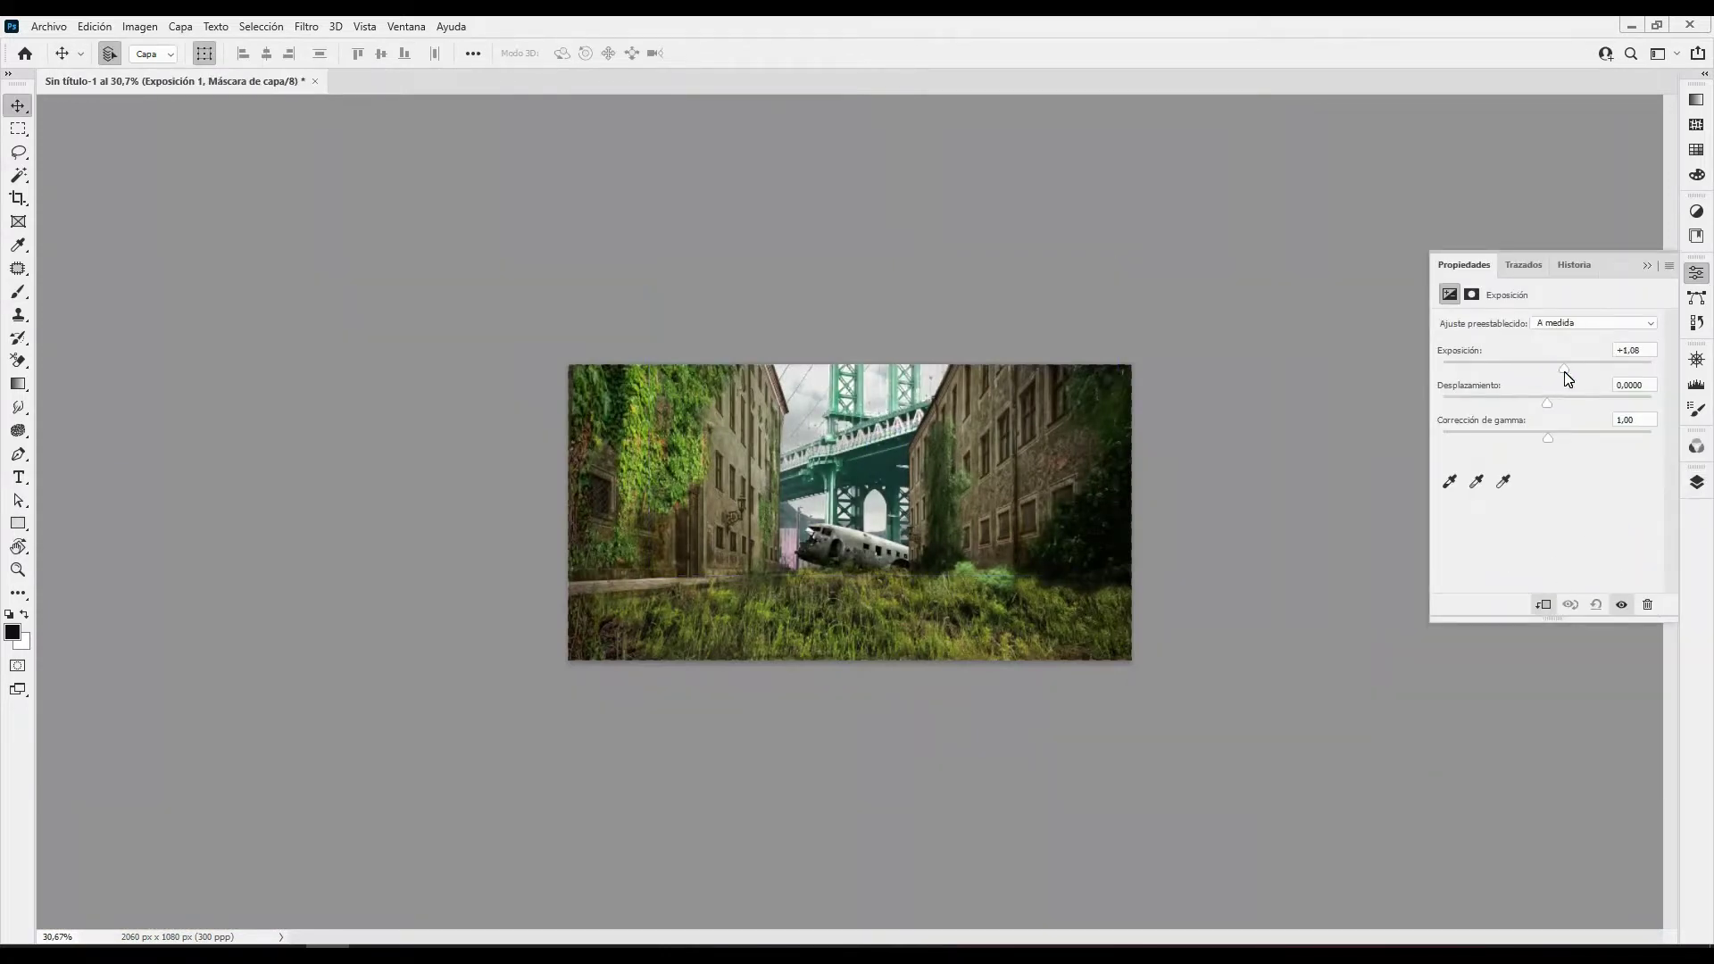
{"action": "left_click_drag", "start_coordinate": [1546, 368], "coordinate": [1542, 368]}
{"action": "left_click_drag", "start_coordinate": [1548, 437], "coordinate": [1550, 437]}
{"action": "left_click", "coordinate": [1546, 404]}
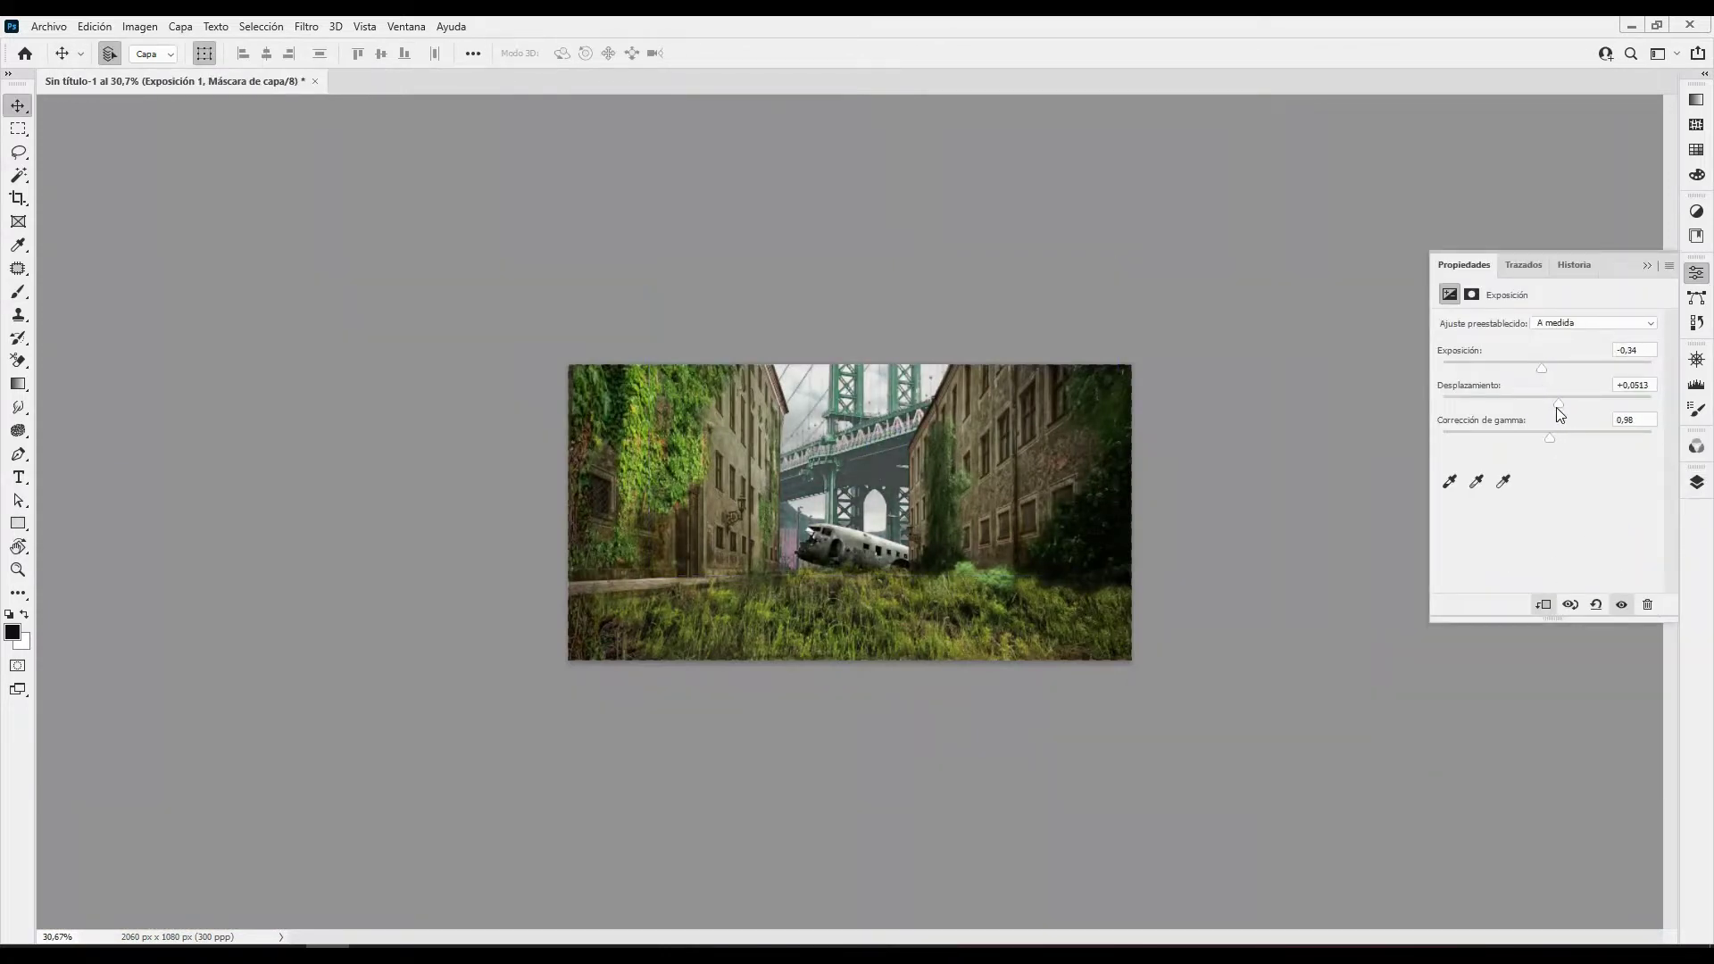
{"action": "left_click", "coordinate": [1695, 482]}
Add a Levels adjustment above the plane wreck layer with midtones at 0.73
{"action": "left_click", "coordinate": [1540, 637]}
{"action": "left_click", "coordinate": [1577, 756]}
{"action": "left_click", "coordinate": [1595, 512]}
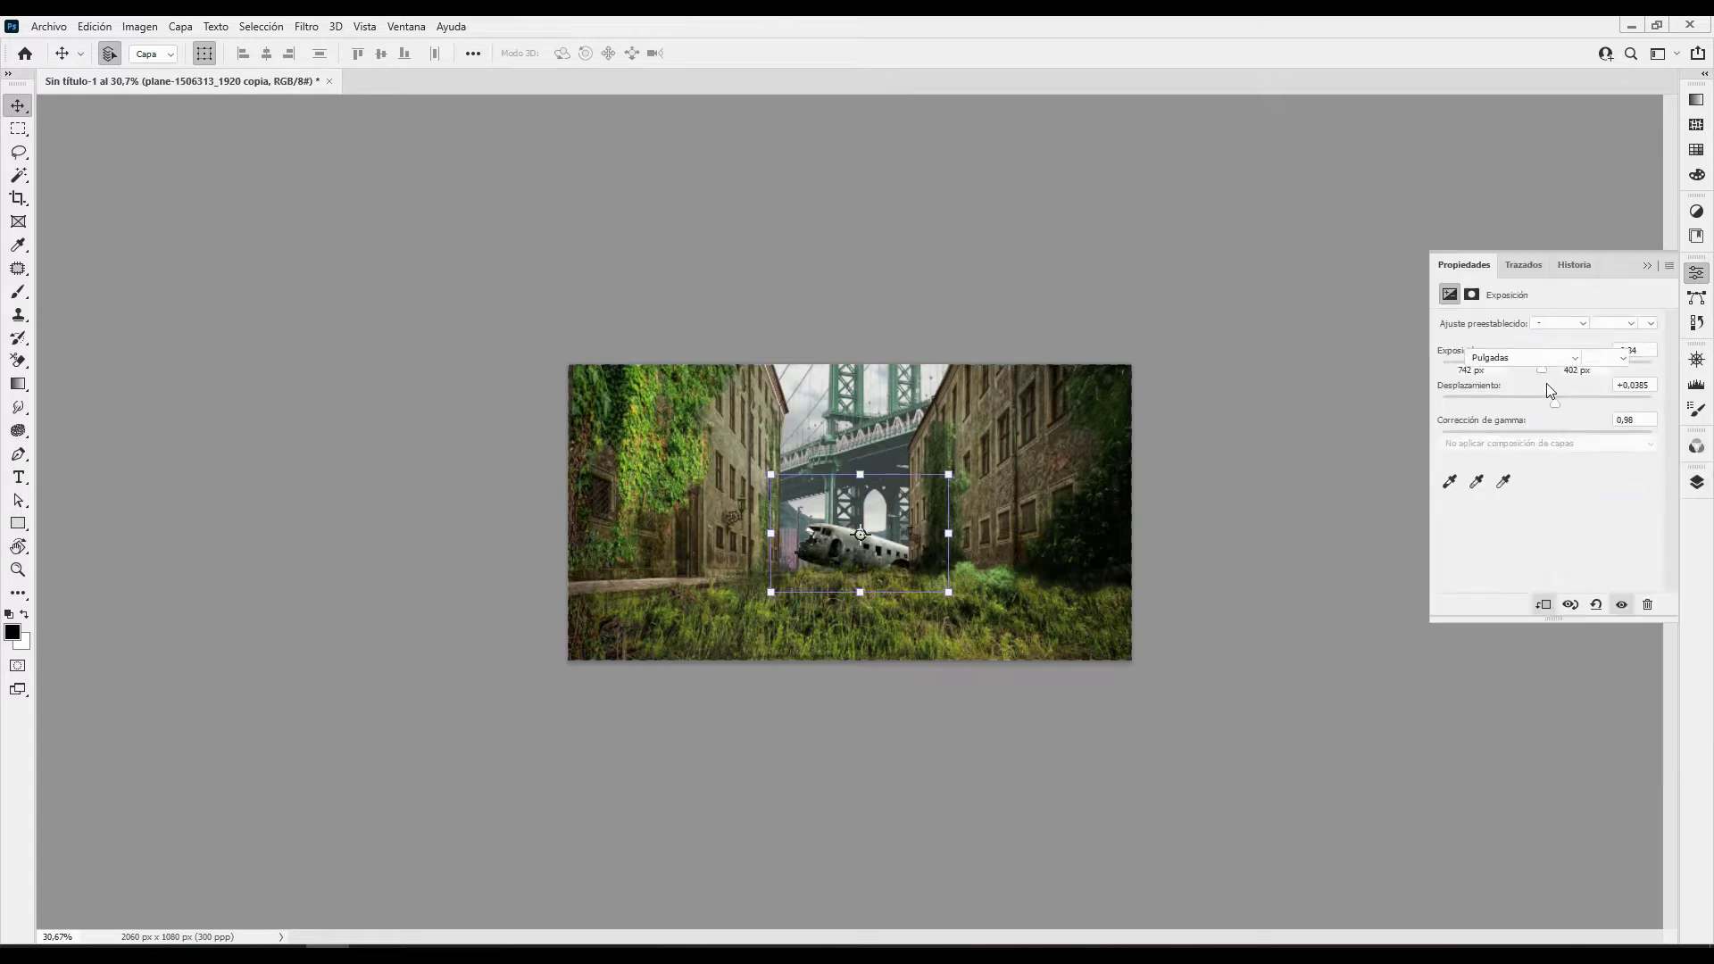
{"action": "left_click_drag", "start_coordinate": [1560, 453], "coordinate": [1576, 455]}
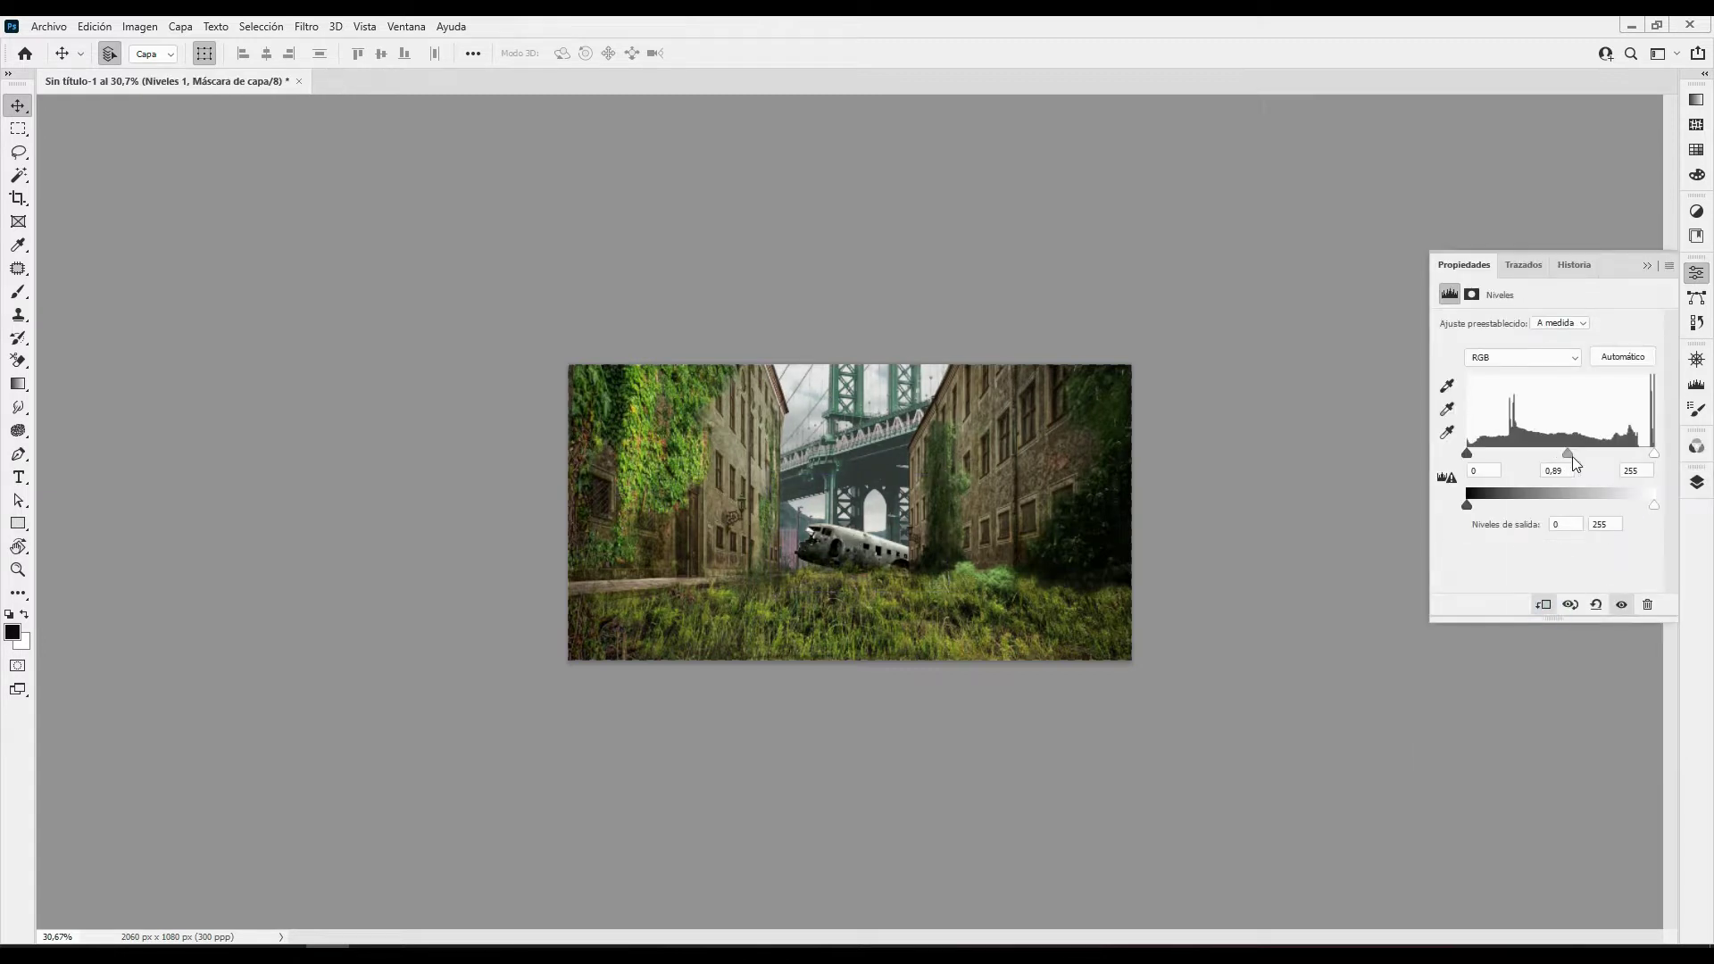
{"action": "left_click", "coordinate": [1696, 482]}
{"action": "scroll", "coordinate": [1682, 507], "scroll_direction": "up", "scroll_amount": 2}
Place trex_poses_sig_cinema, shrunk and tilted over the plane wreck
{"action": "key", "text": "ctrl+shift+p"}
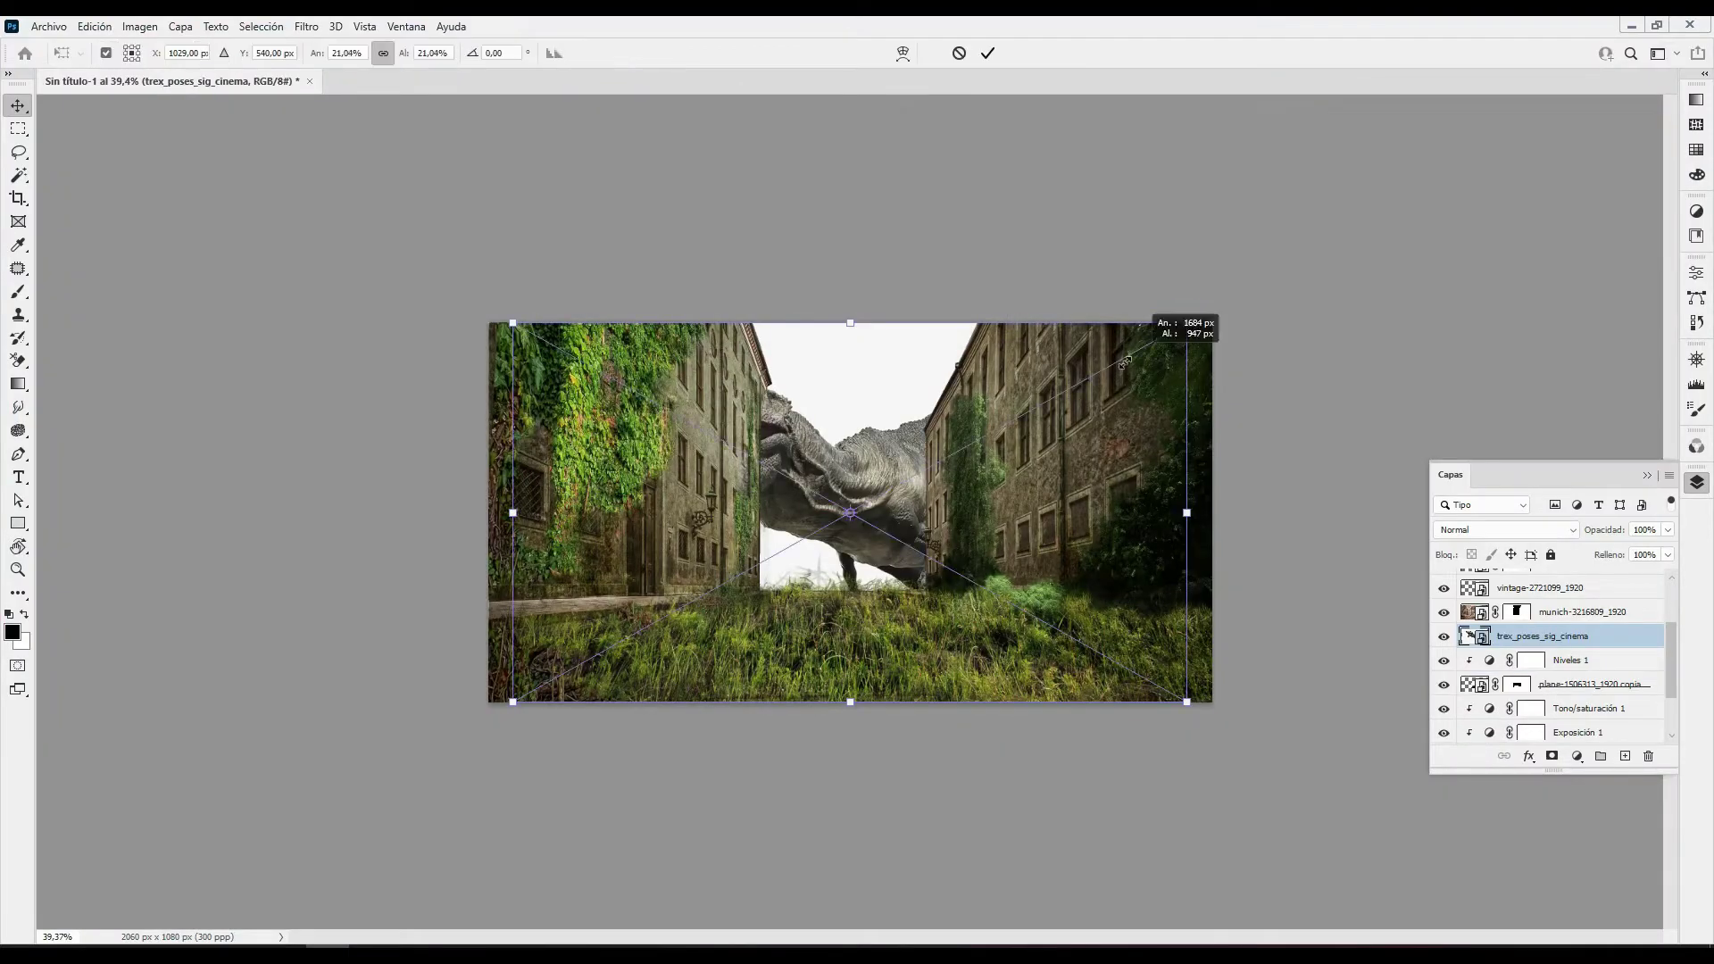
{"action": "left_click_drag", "start_coordinate": [1209, 323], "coordinate": [1049, 403]}
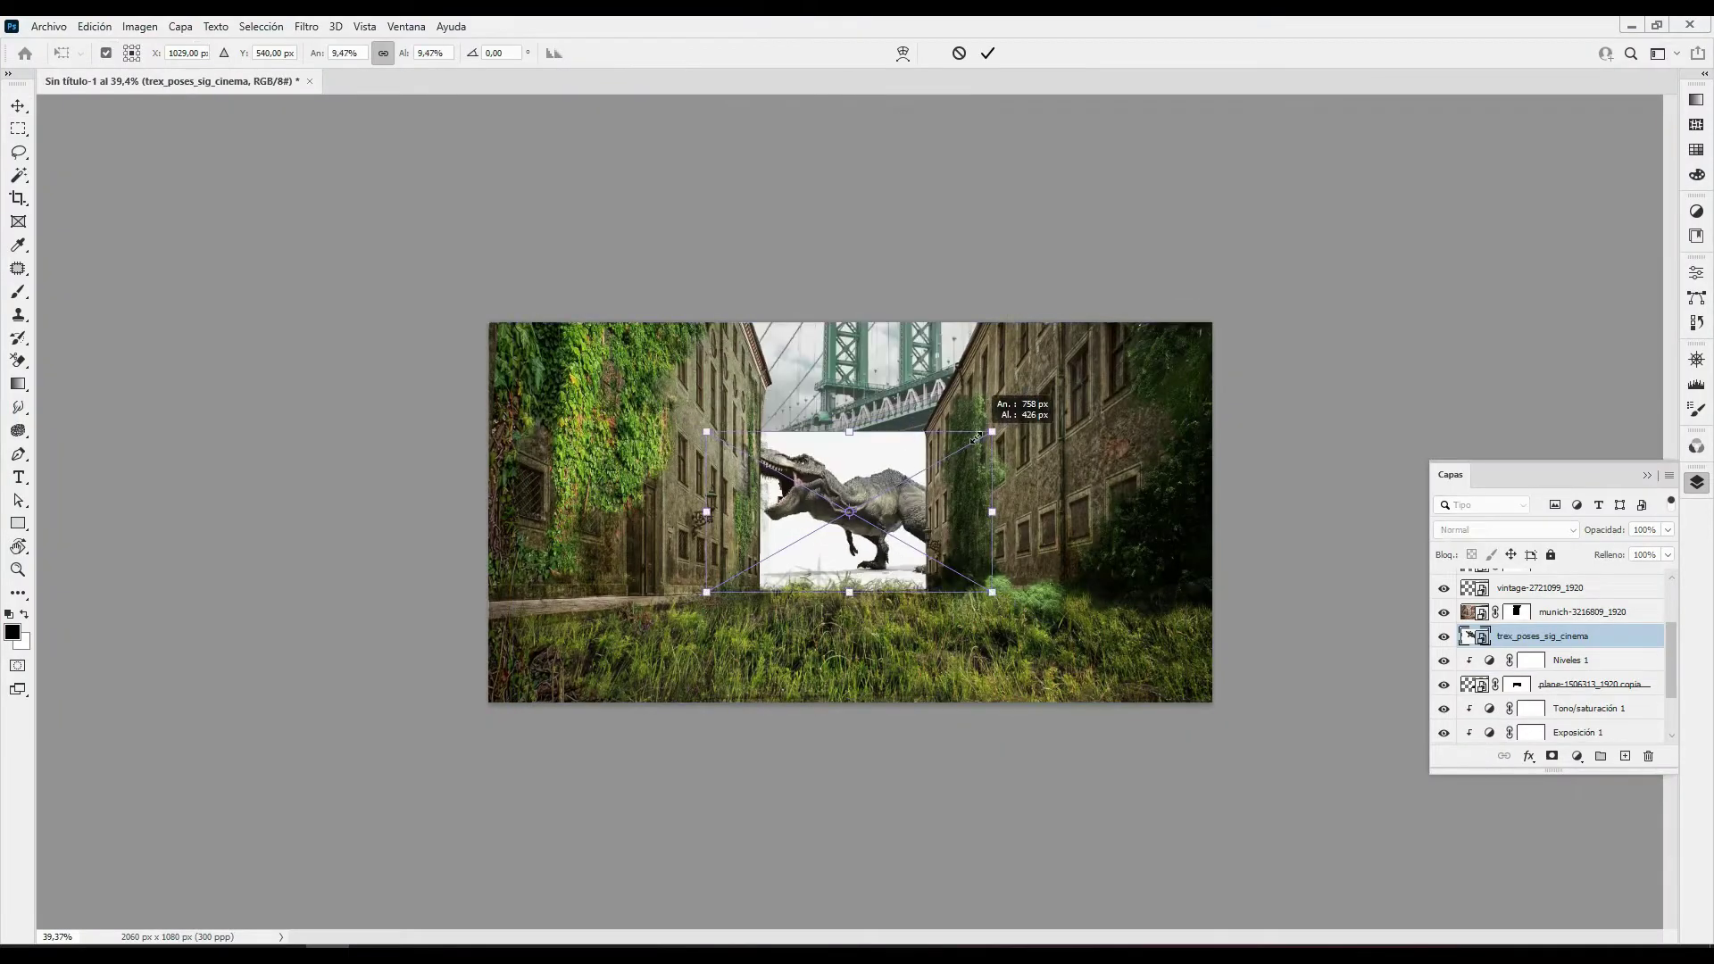
{"action": "left_click_drag", "start_coordinate": [873, 496], "coordinate": [1000, 614]}
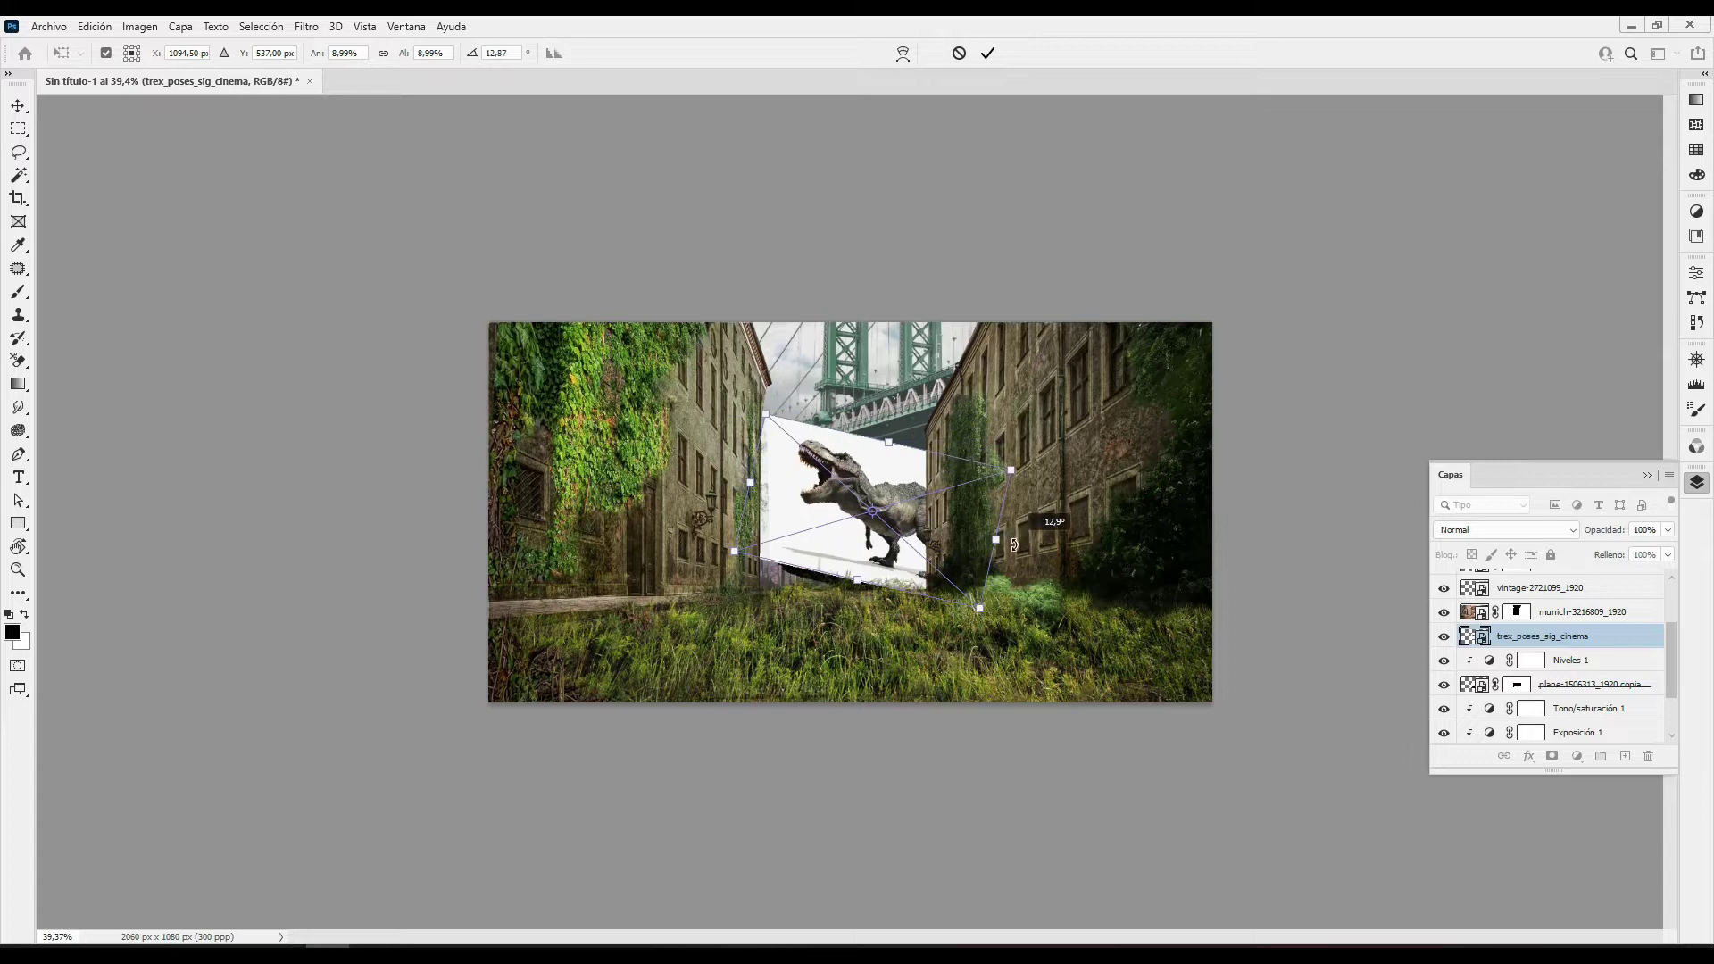
{"action": "key", "text": "Return"}
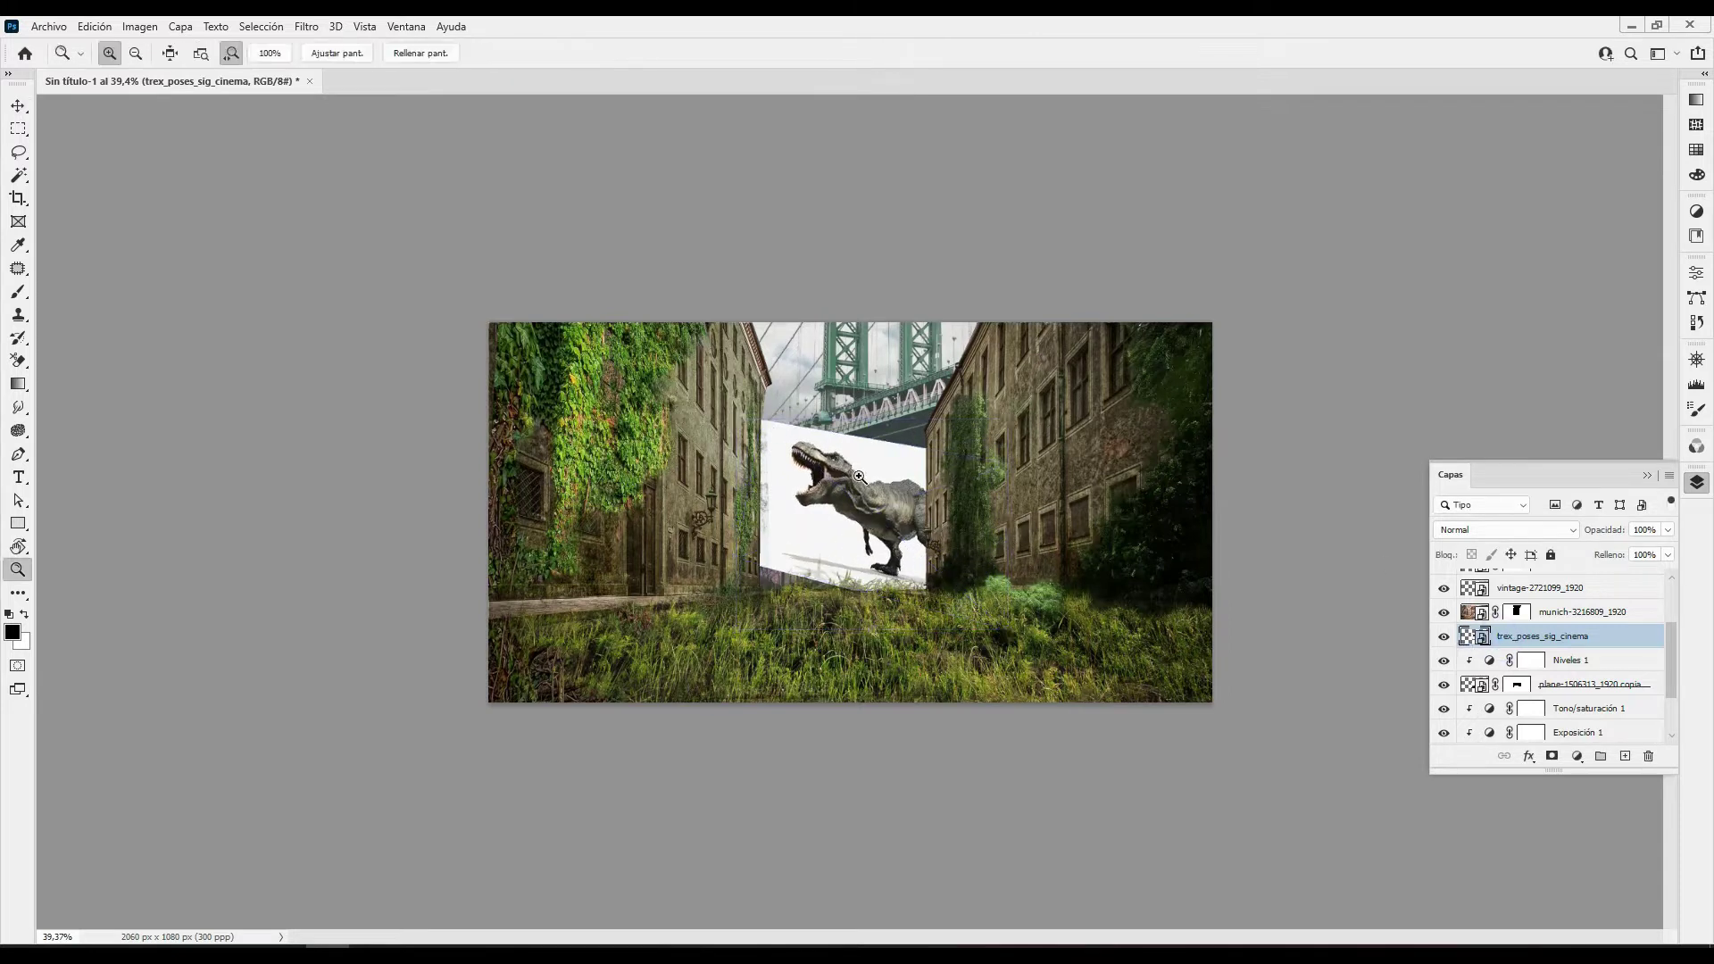
{"action": "key", "text": "ctrl+0"}
Mask out the T-rex's white backdrop with Magic Wand and brush away leftover white by its legs
{"action": "key", "text": "w"}
{"action": "left_click", "coordinate": [682, 409]}
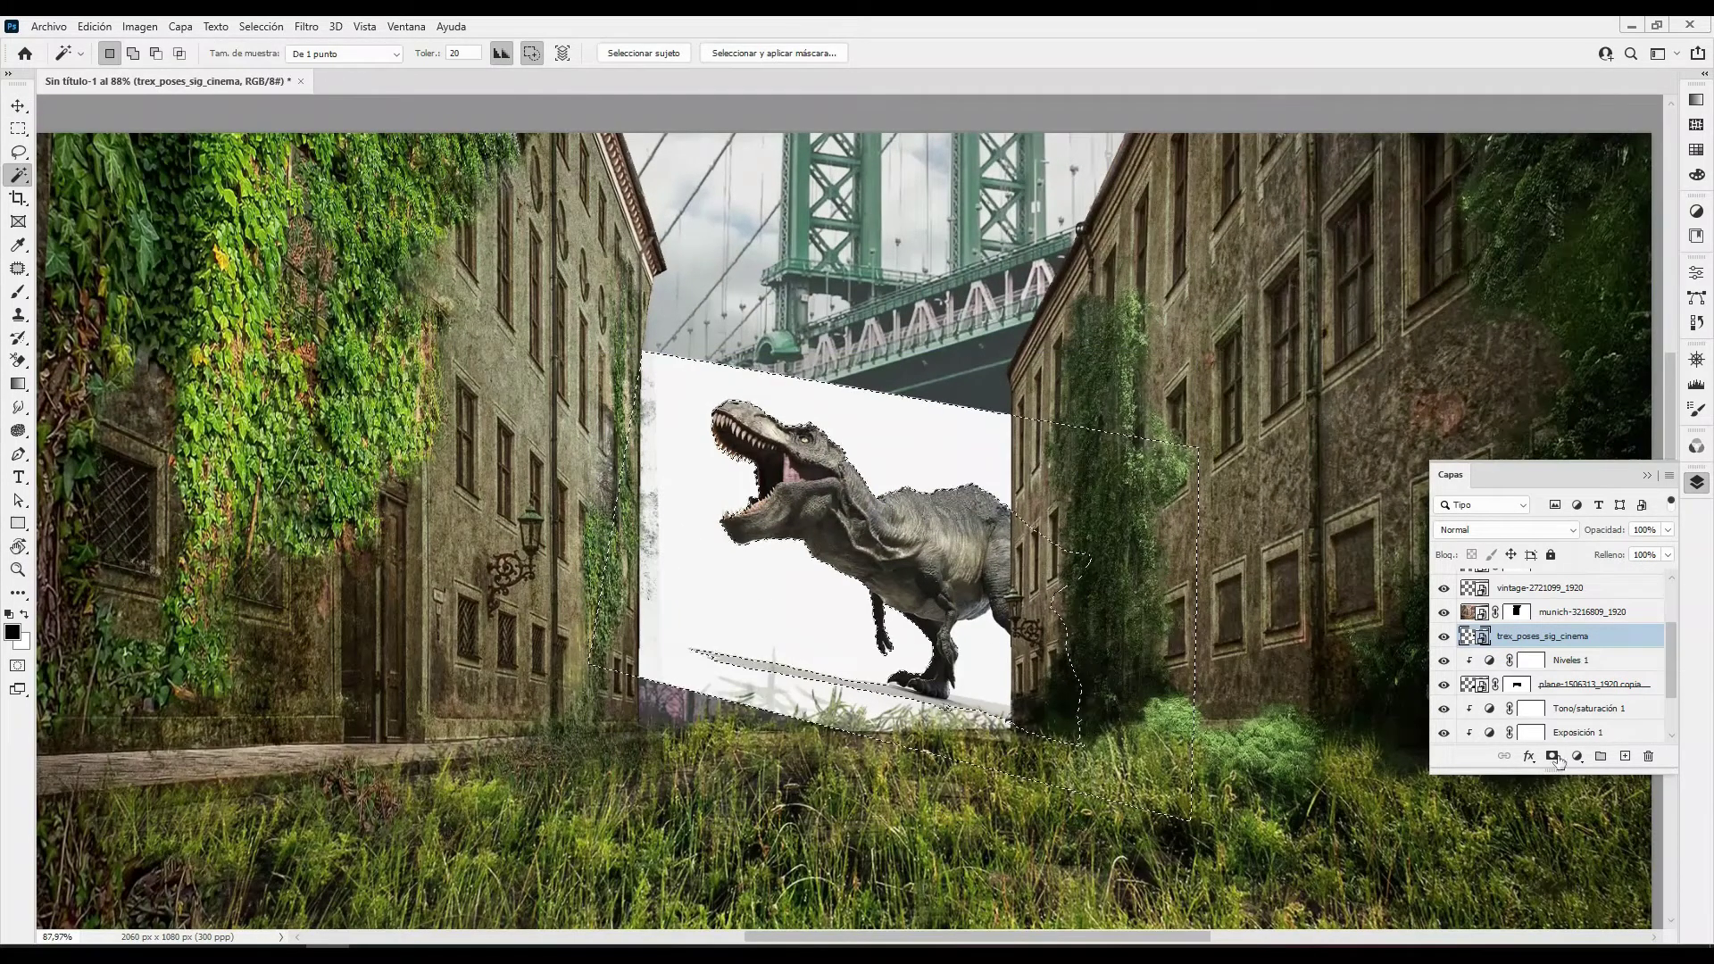
{"action": "left_click", "coordinate": [1554, 761]}
{"action": "key", "text": "ctrl+z"}
{"action": "left_click", "coordinate": [1554, 761], "text": "alt"}
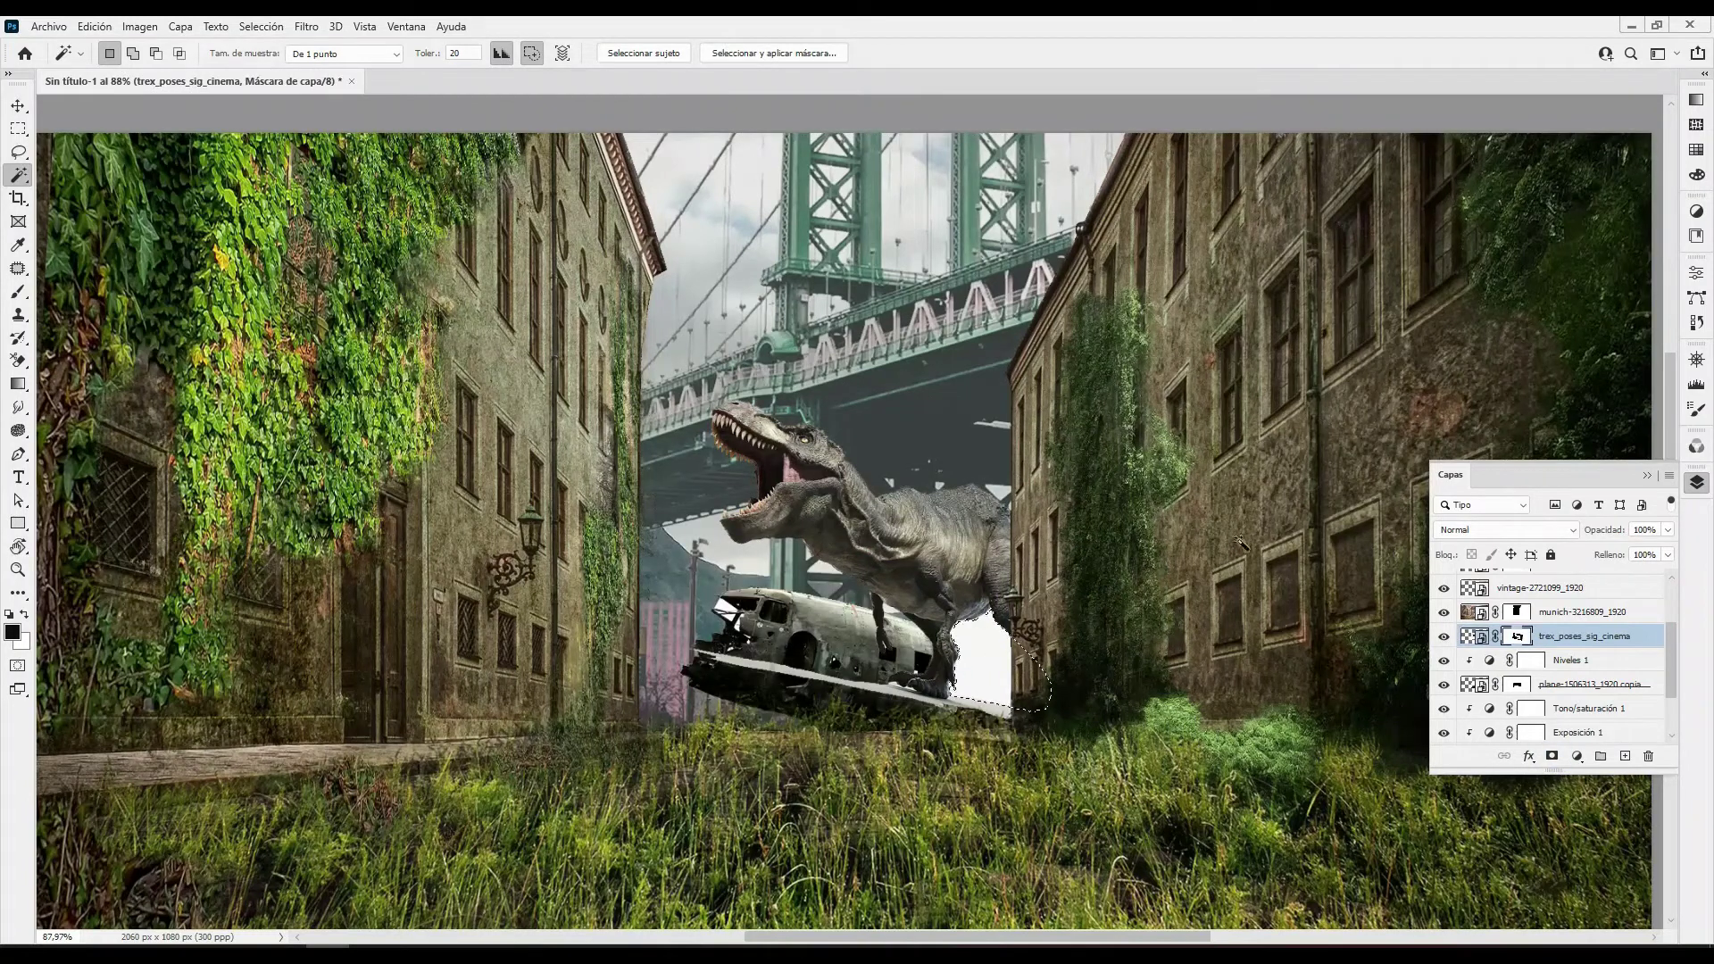
{"action": "key", "text": "b"}
{"action": "left_click_drag", "start_coordinate": [959, 625], "coordinate": [1011, 685]}
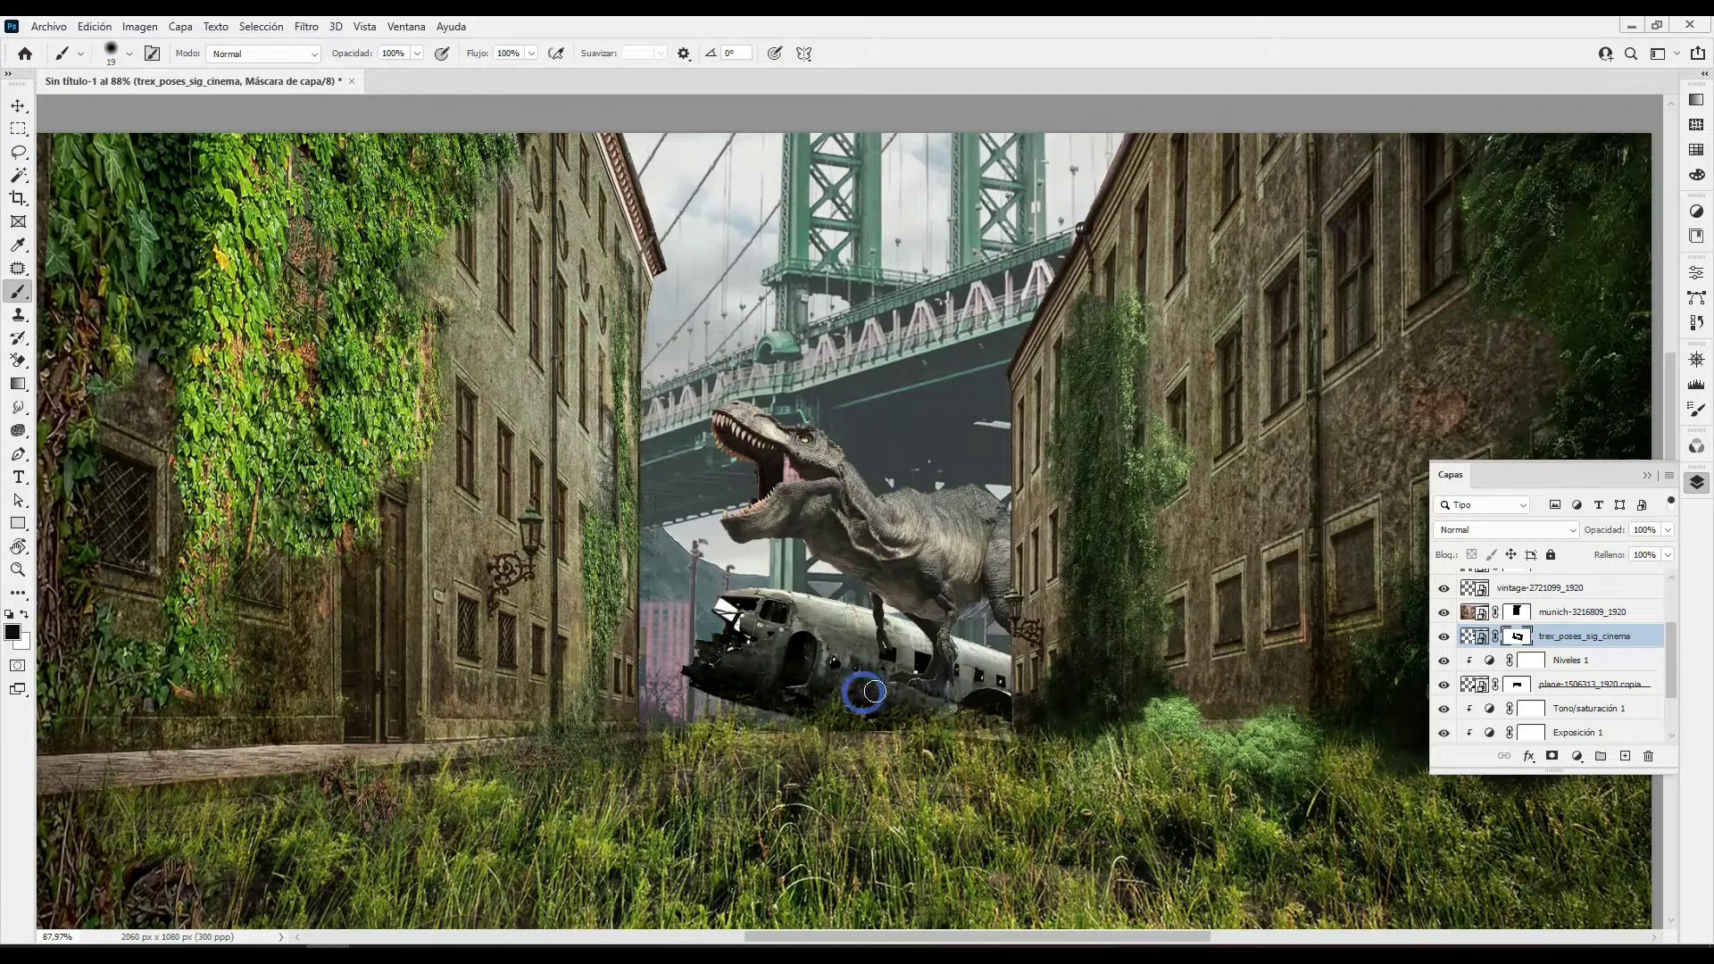
Shift the plane wreck left and reposition the T-rex on it
{"action": "key", "text": "v"}
{"action": "mouse_move", "coordinate": [809, 650]}
{"action": "left_mouse_down"}
{"action": "mouse_move", "coordinate": [787, 664]}
{"action": "mouse_move", "coordinate": [794, 651]}
{"action": "left_mouse_up"}
{"action": "left_click", "coordinate": [923, 538], "text": "ctrl"}
{"action": "mouse_move", "coordinate": [923, 537]}
{"action": "left_mouse_down"}
{"action": "mouse_move", "coordinate": [912, 564]}
{"action": "mouse_move", "coordinate": [558, 365]}
{"action": "left_mouse_up"}
{"action": "key", "text": "ctrl+t"}
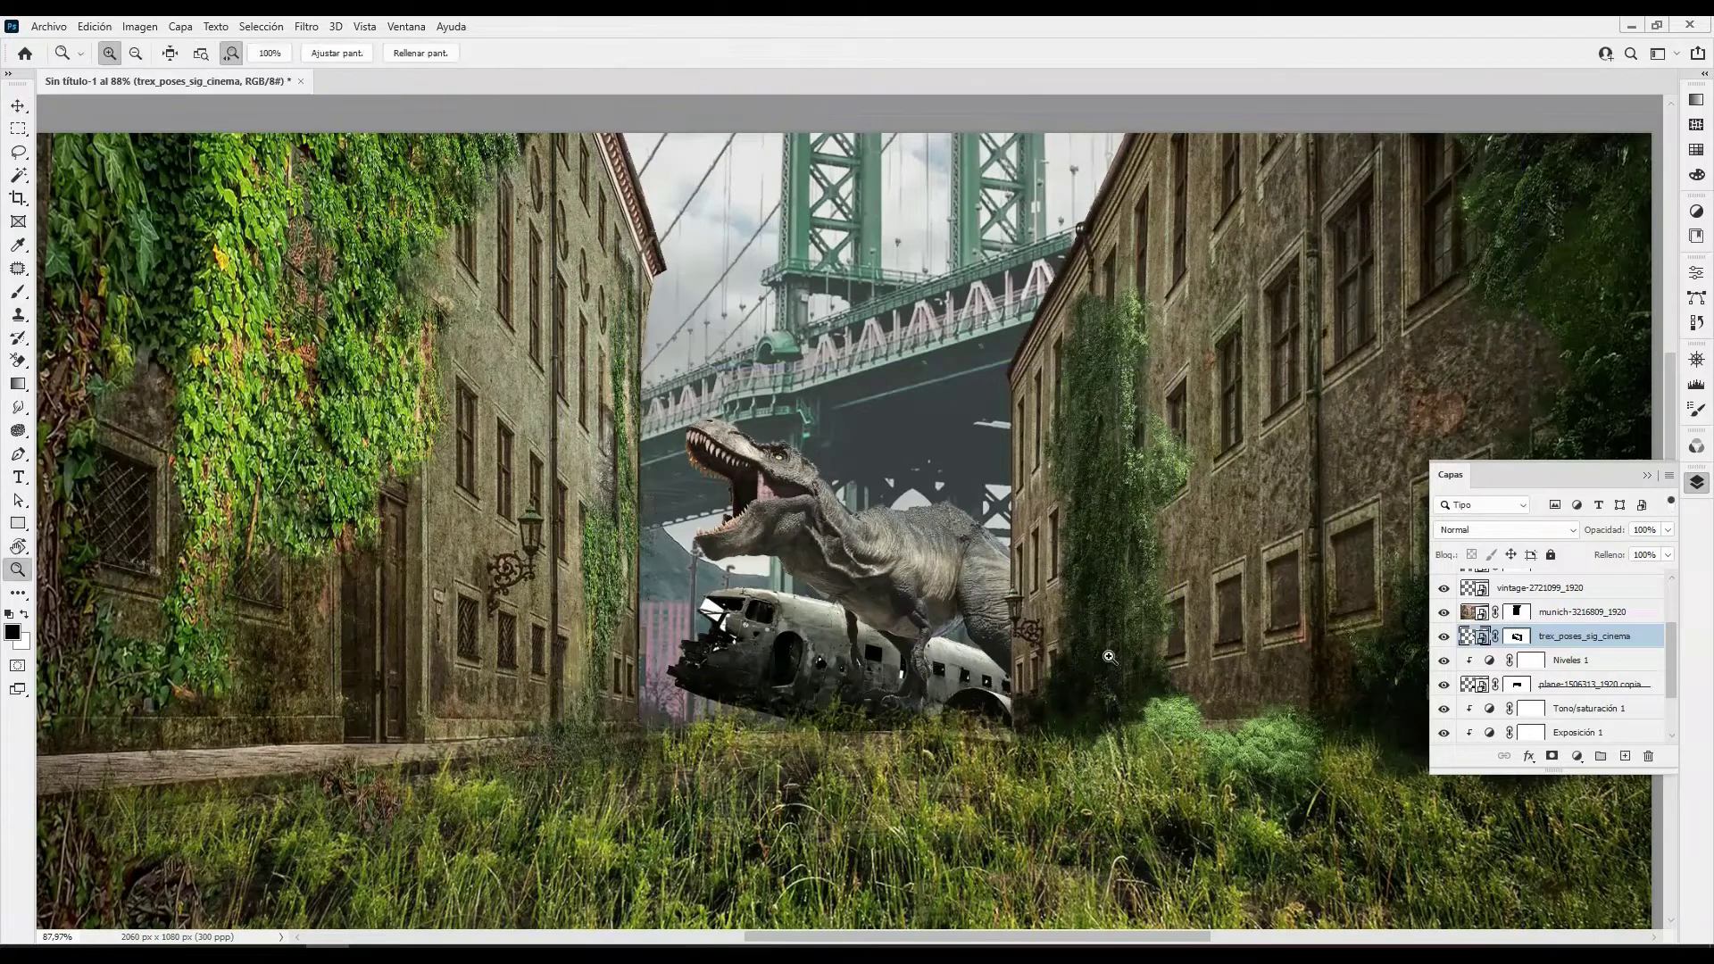
Move and skew the T-rex onto the plane wreck
{"action": "scroll", "coordinate": [1064, 562], "scroll_direction": "down", "scroll_amount": 3}
{"action": "left_click_drag", "start_coordinate": [909, 517], "coordinate": [923, 529]}
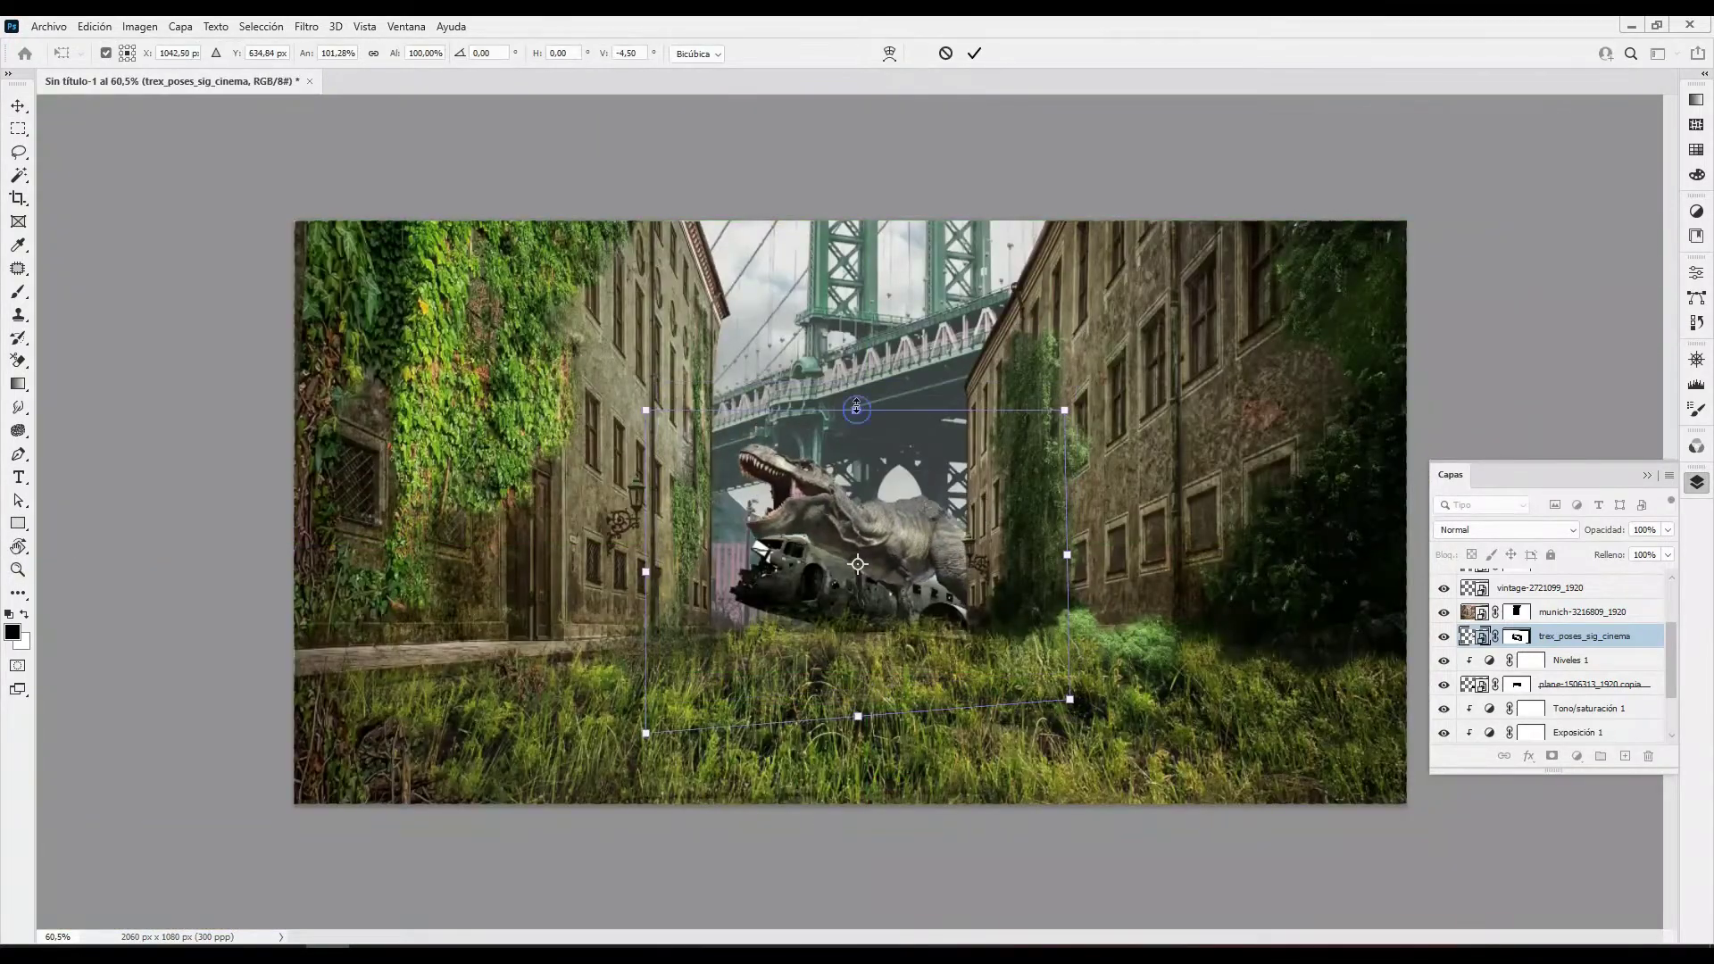
{"action": "key", "text": "Return"}
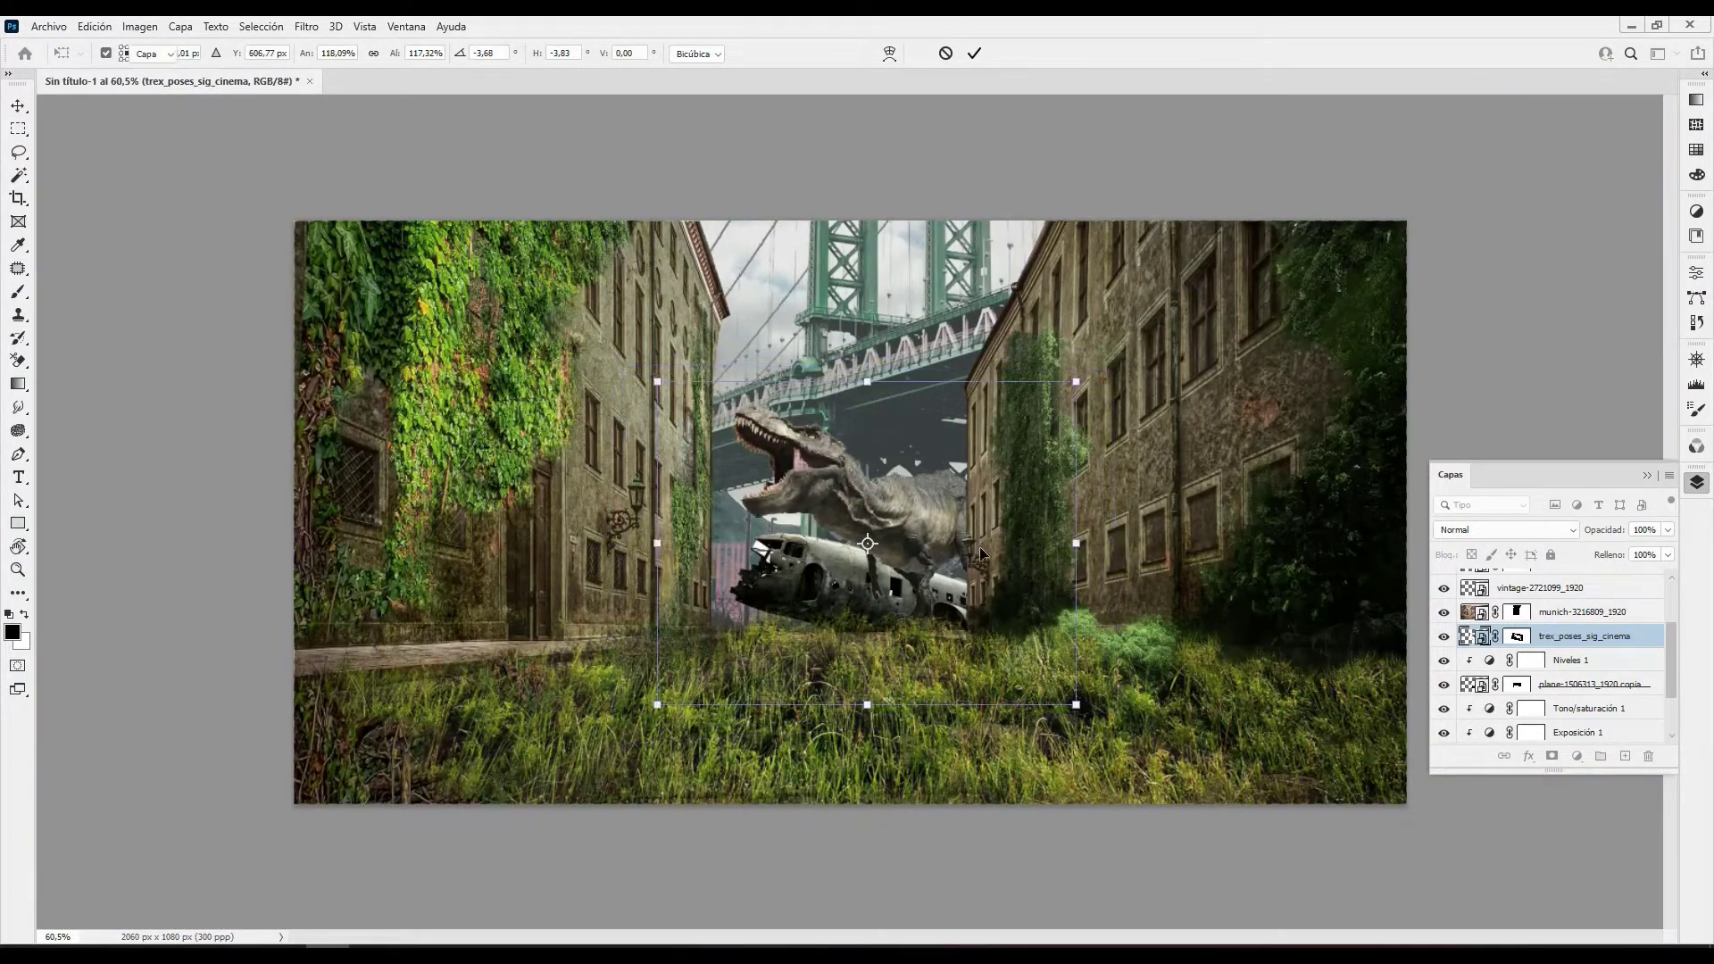
{"action": "scroll", "coordinate": [724, 512], "scroll_direction": "up", "scroll_amount": 2}
{"action": "scroll", "coordinate": [723, 512], "scroll_direction": "up", "scroll_amount": 5}
{"action": "scroll", "coordinate": [724, 512], "scroll_direction": "up", "scroll_amount": 4}
Zoom in and out around the T-rex to inspect its mask edges
{"action": "key", "text": "b"}
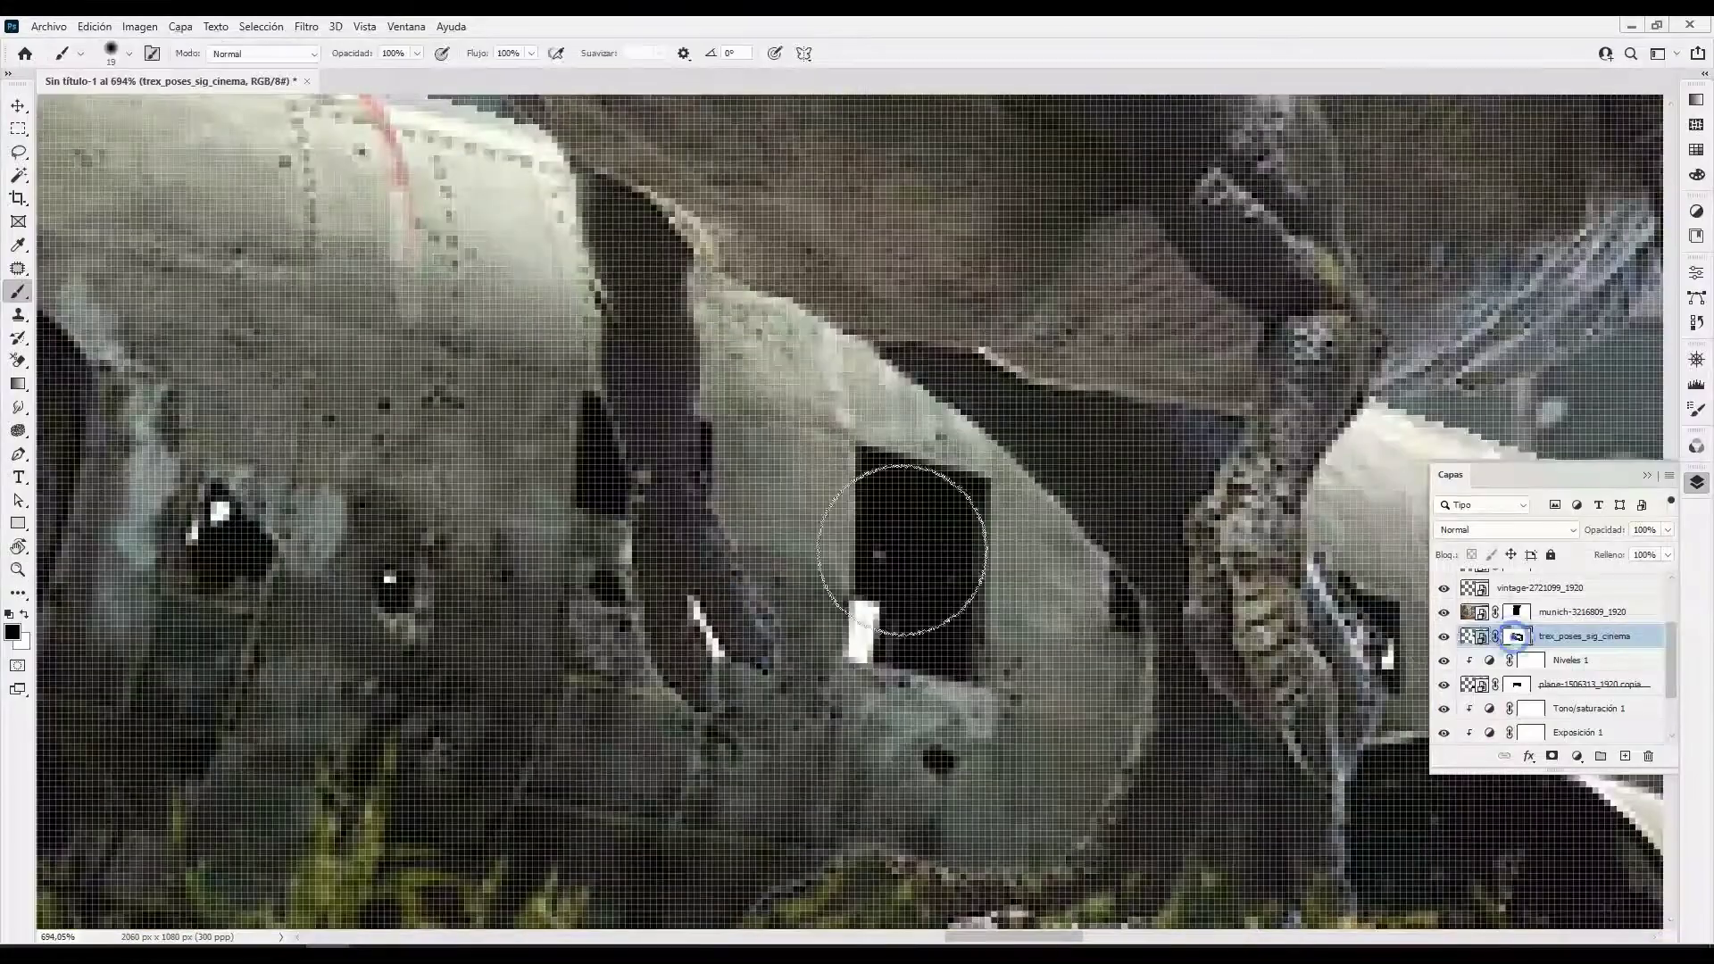
{"action": "key", "text": "z"}
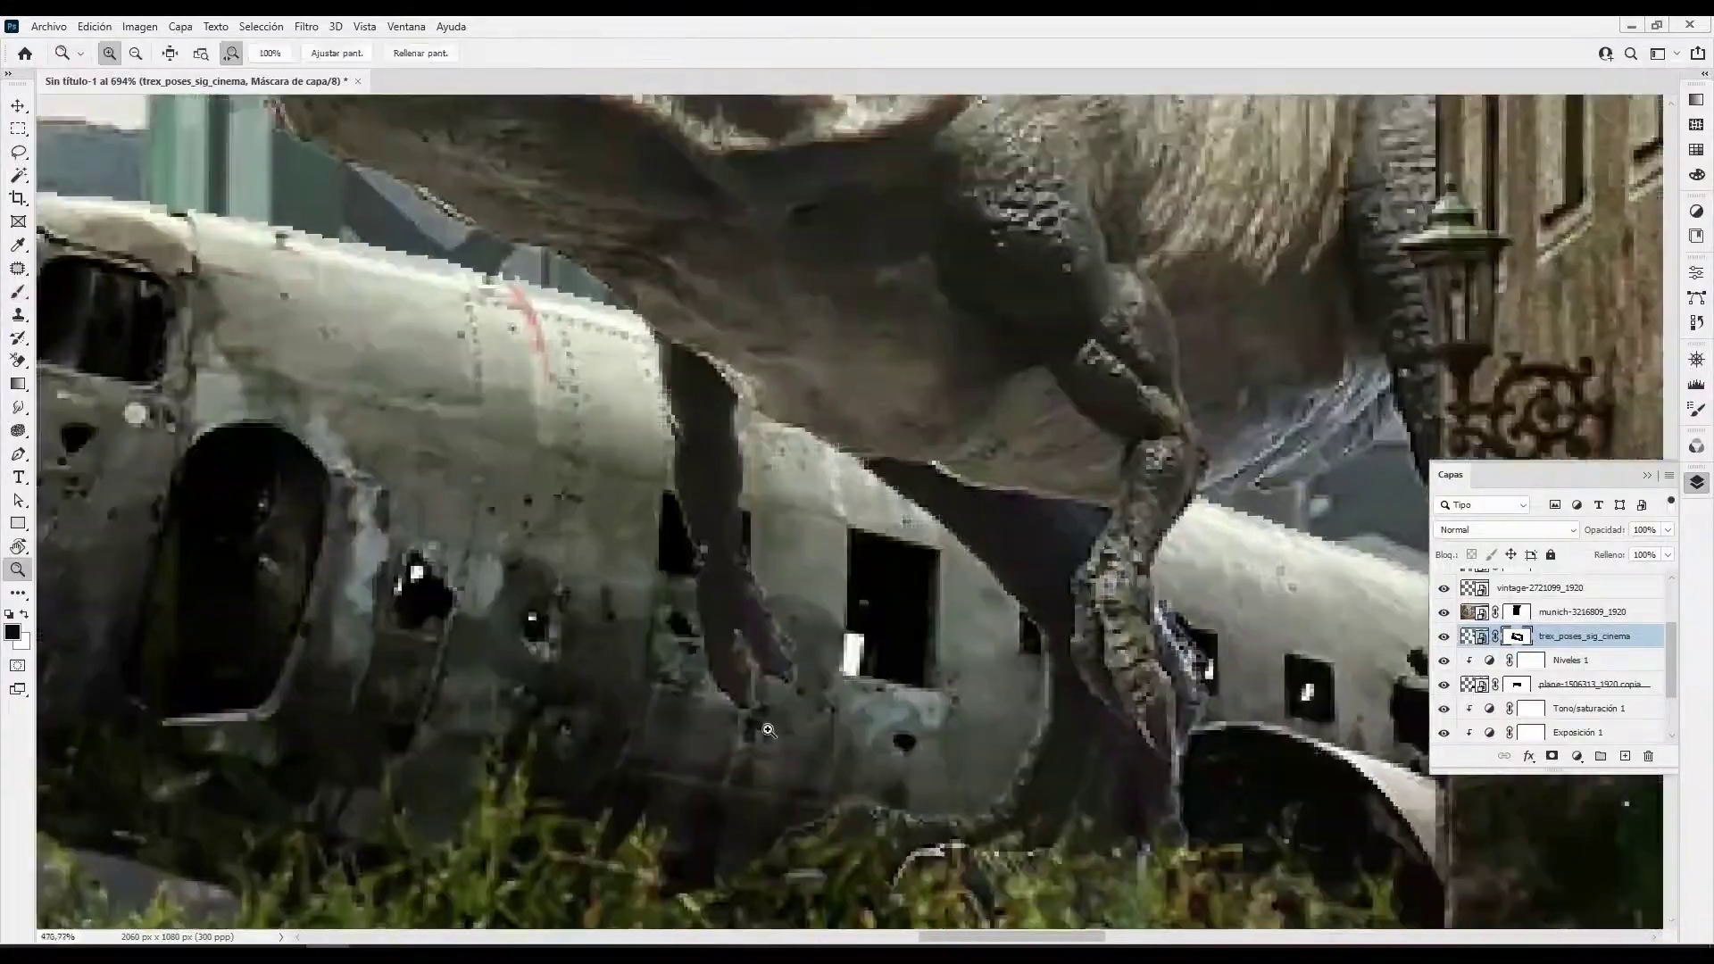
{"action": "scroll", "coordinate": [635, 641], "scroll_direction": "down", "scroll_amount": 8}
{"action": "scroll", "coordinate": [612, 216], "scroll_direction": "up", "scroll_amount": 4}
{"action": "key", "text": "b"}
{"action": "scroll", "coordinate": [612, 216], "scroll_direction": "up", "scroll_amount": 10}
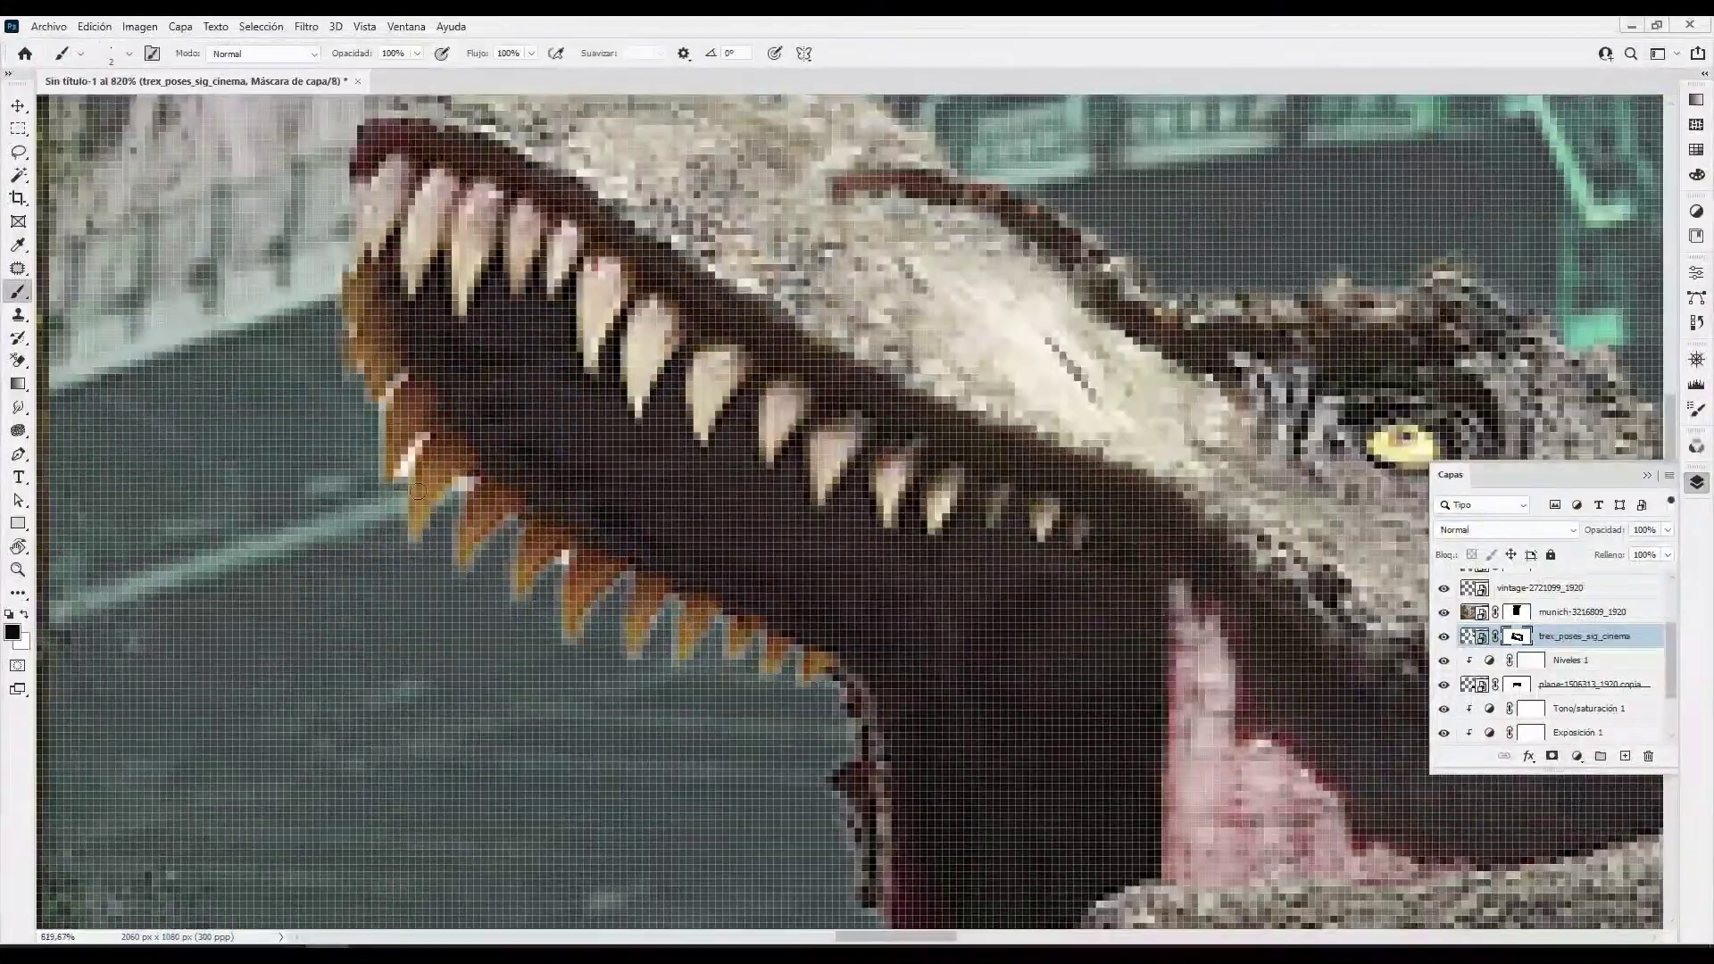
{"action": "key", "text": "z"}
{"action": "scroll", "coordinate": [543, 617], "scroll_direction": "down", "scroll_amount": 5}
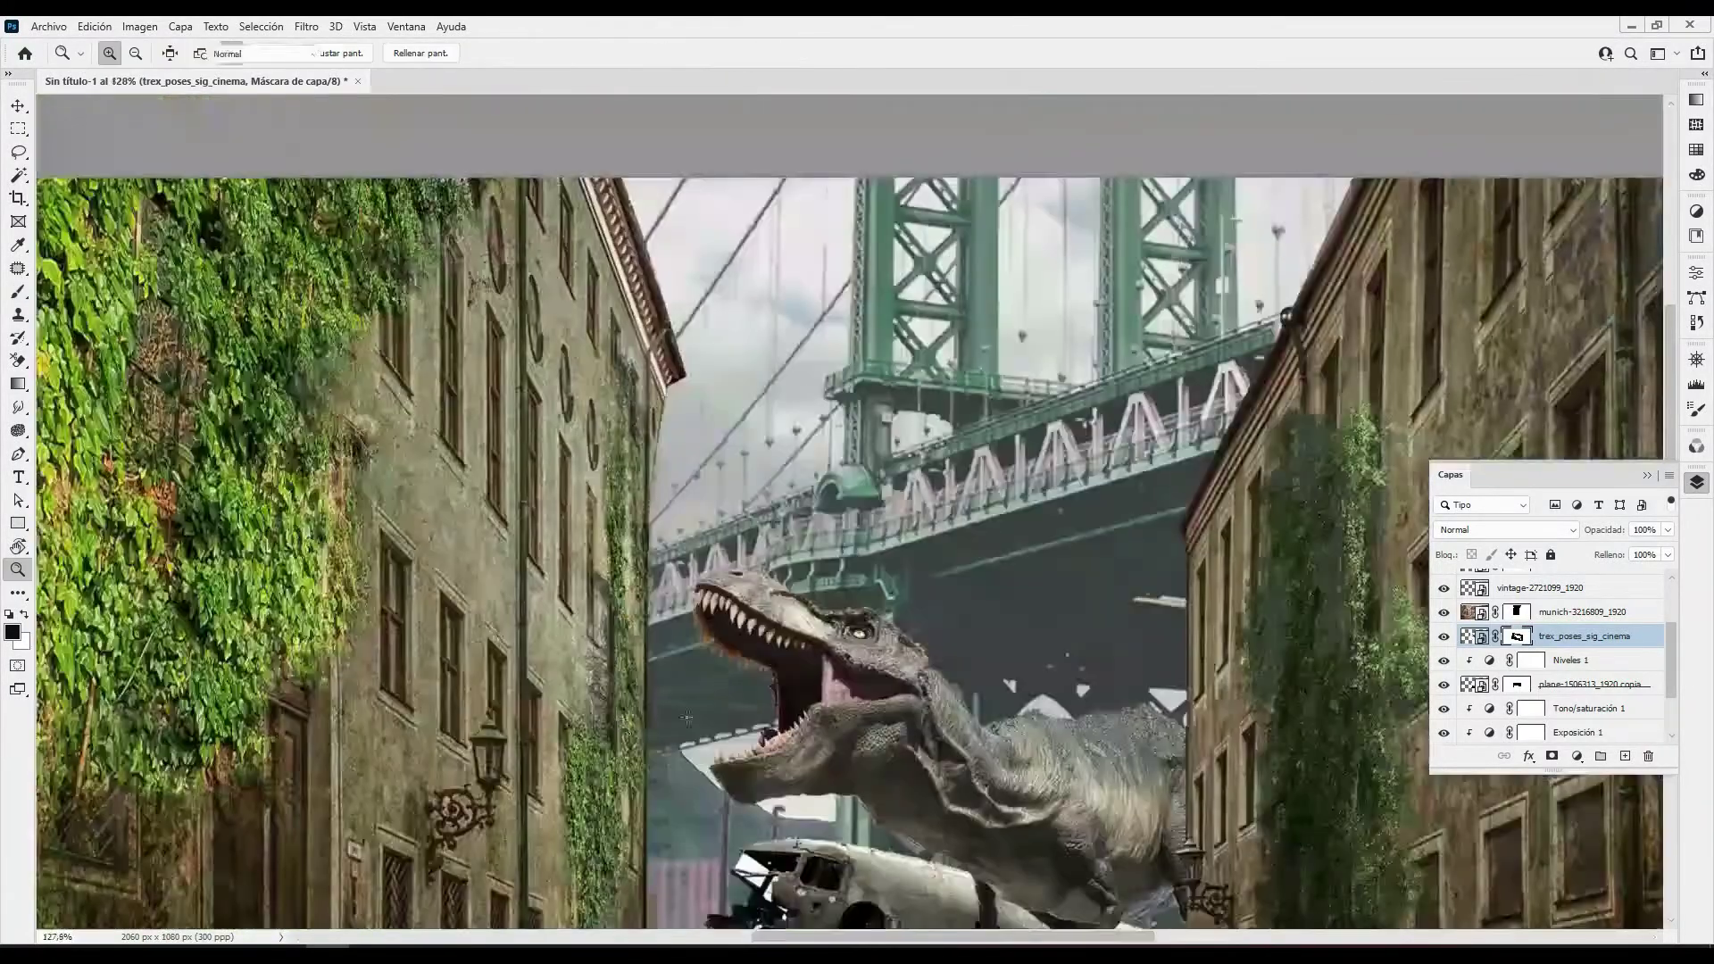
{"action": "scroll", "coordinate": [543, 618], "scroll_direction": "down", "scroll_amount": 4}
{"action": "scroll", "coordinate": [525, 500], "scroll_direction": "up", "scroll_amount": 5}
{"action": "scroll", "coordinate": [524, 500], "scroll_direction": "up", "scroll_amount": 4}
Hide the white cockpit window patch and remaining white specks on the plane layer's mask
{"action": "key", "text": "v"}
{"action": "left_click", "coordinate": [525, 499]}
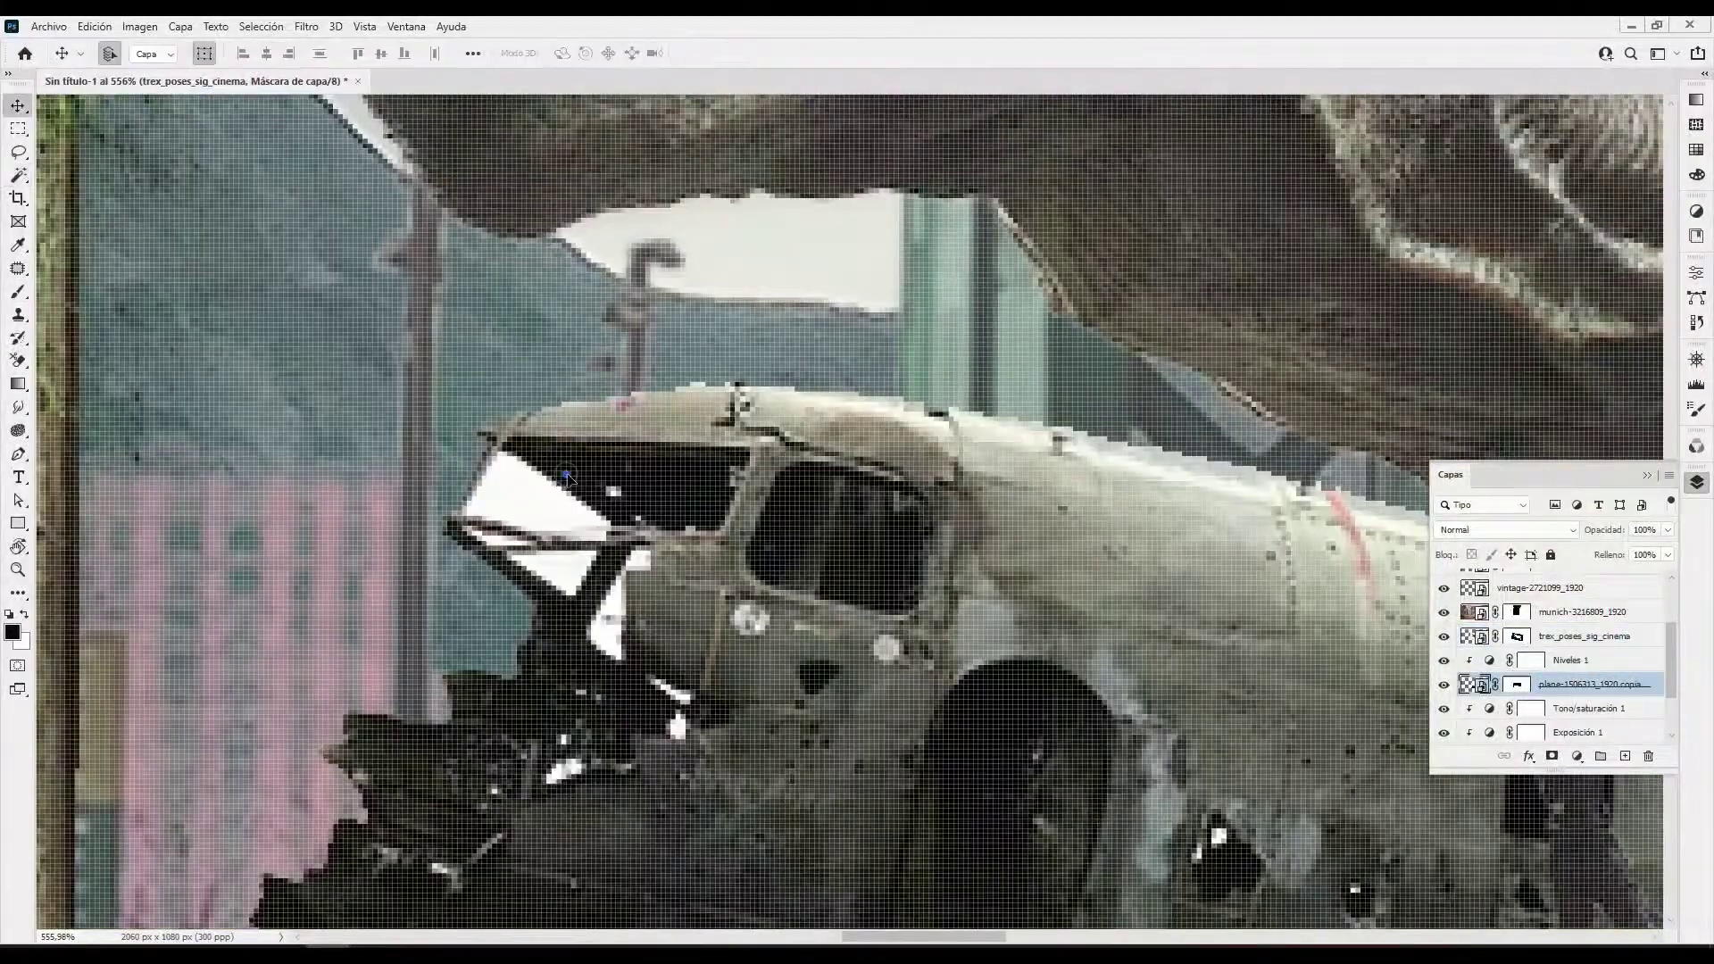
{"action": "key", "text": "w"}
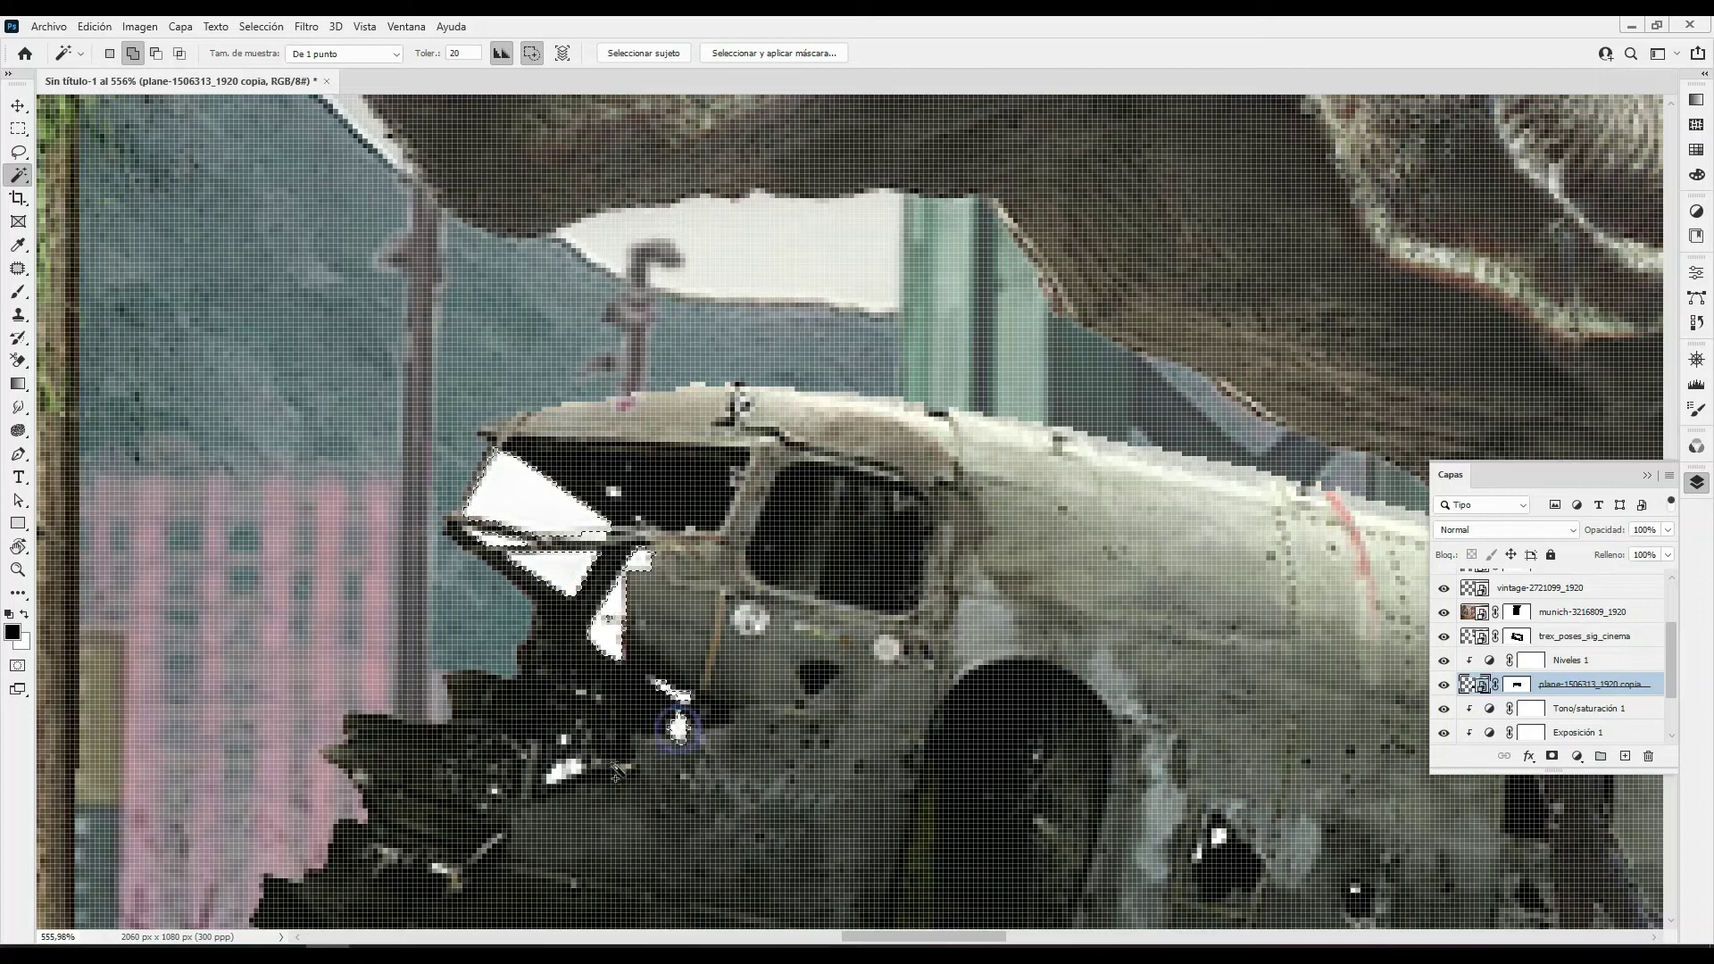
{"action": "key", "text": "b"}
{"action": "key", "text": "ctrl+backslash"}
{"action": "mouse_move", "coordinate": [572, 765]}
{"action": "left_mouse_down"}
{"action": "mouse_move", "coordinate": [679, 728]}
{"action": "mouse_move", "coordinate": [536, 500]}
{"action": "mouse_move", "coordinate": [553, 571]}
{"action": "left_mouse_up"}
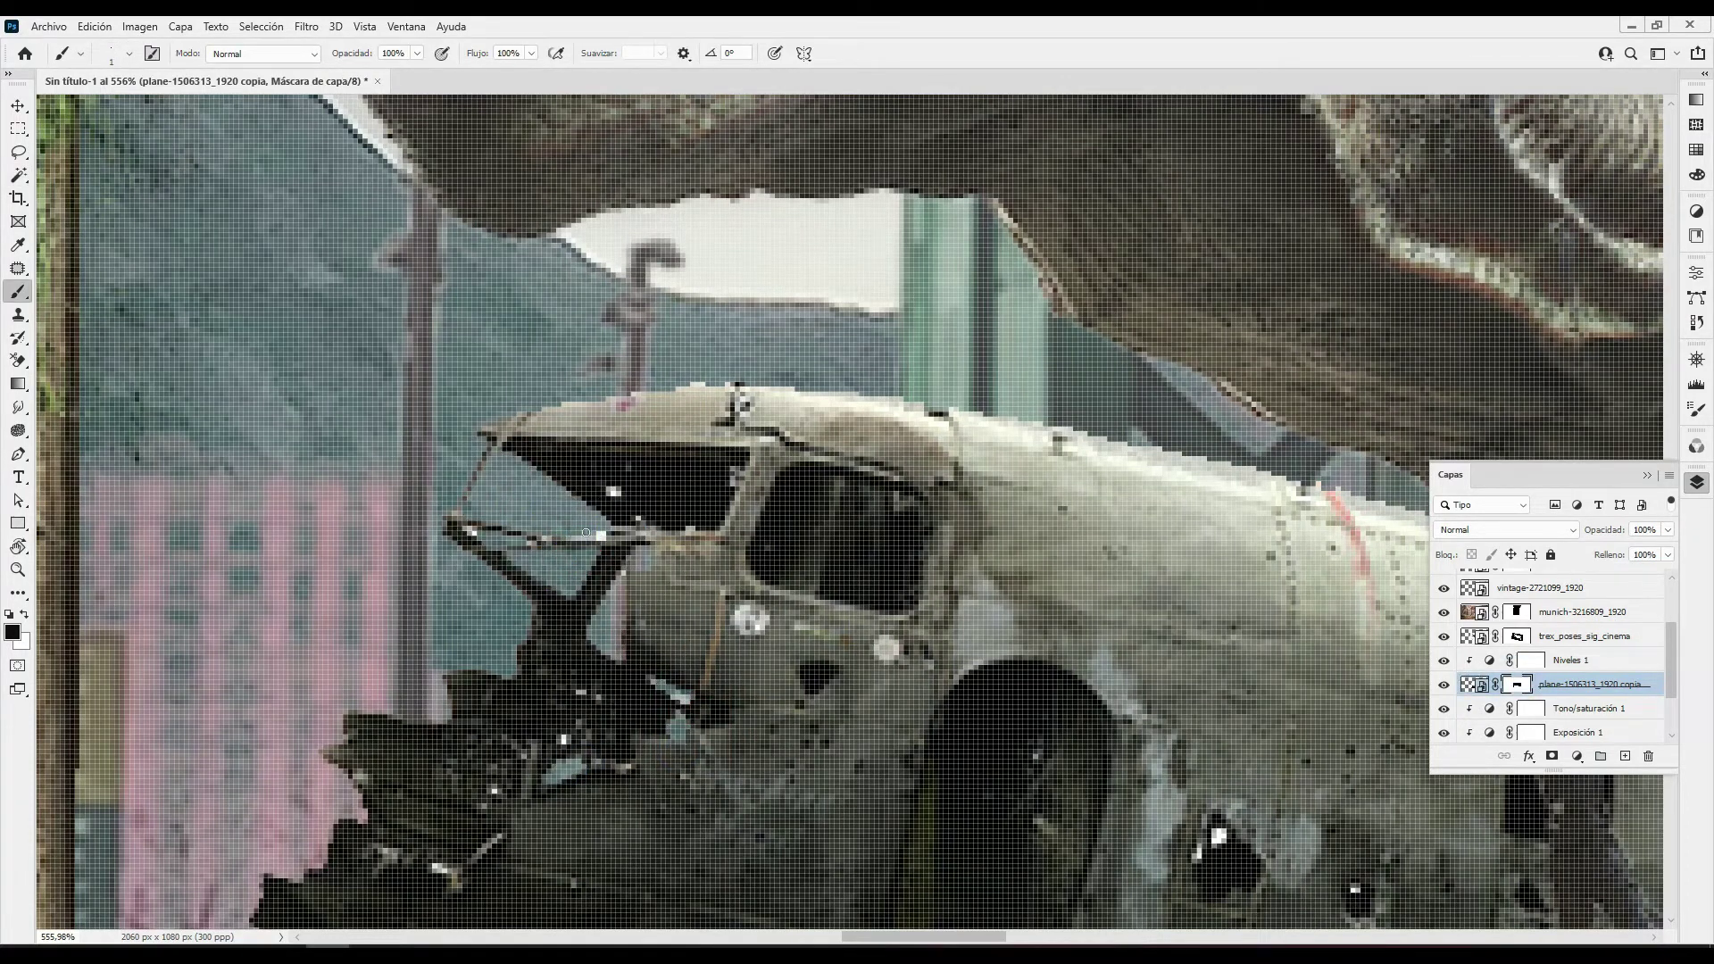
Zoom over the plane wreck and briefly check its transform handles without changes
{"action": "scroll", "coordinate": [628, 507], "scroll_direction": "down", "scroll_amount": 5}
{"action": "scroll", "coordinate": [856, 533], "scroll_direction": "up", "scroll_amount": 5}
{"action": "scroll", "coordinate": [855, 532], "scroll_direction": "up", "scroll_amount": 3}
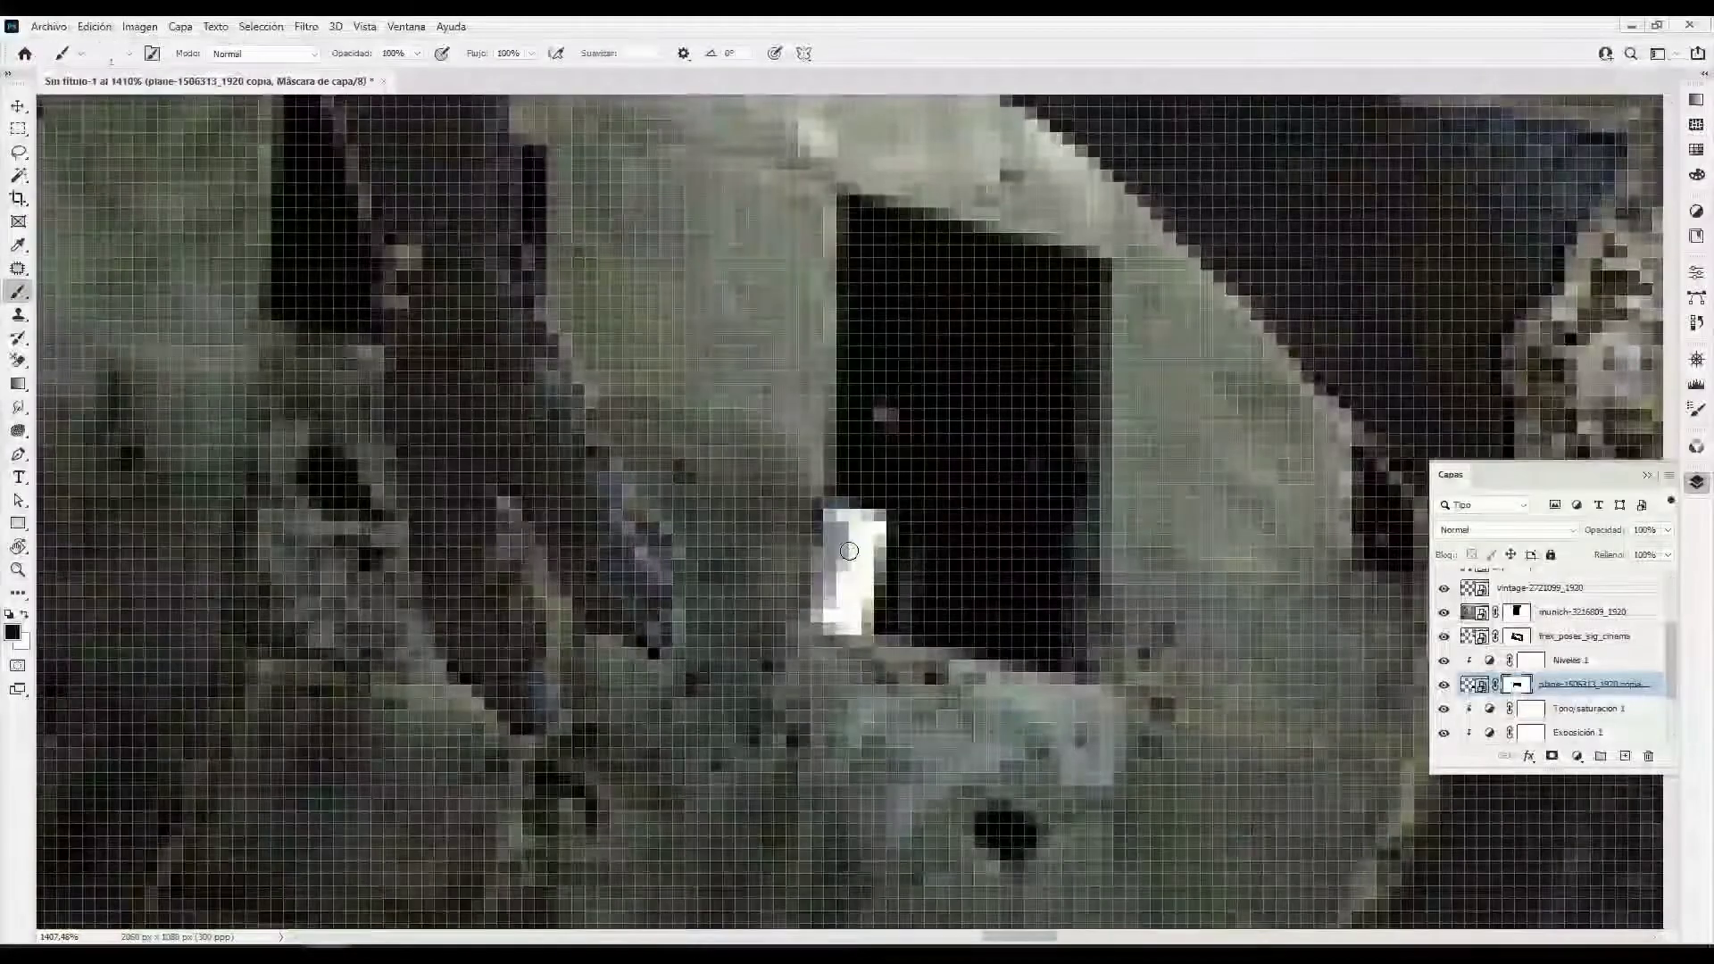
{"action": "scroll", "coordinate": [855, 533], "scroll_direction": "down", "scroll_amount": 4}
{"action": "scroll", "coordinate": [855, 533], "scroll_direction": "down", "scroll_amount": 3}
{"action": "key", "text": "ctrl+t"}
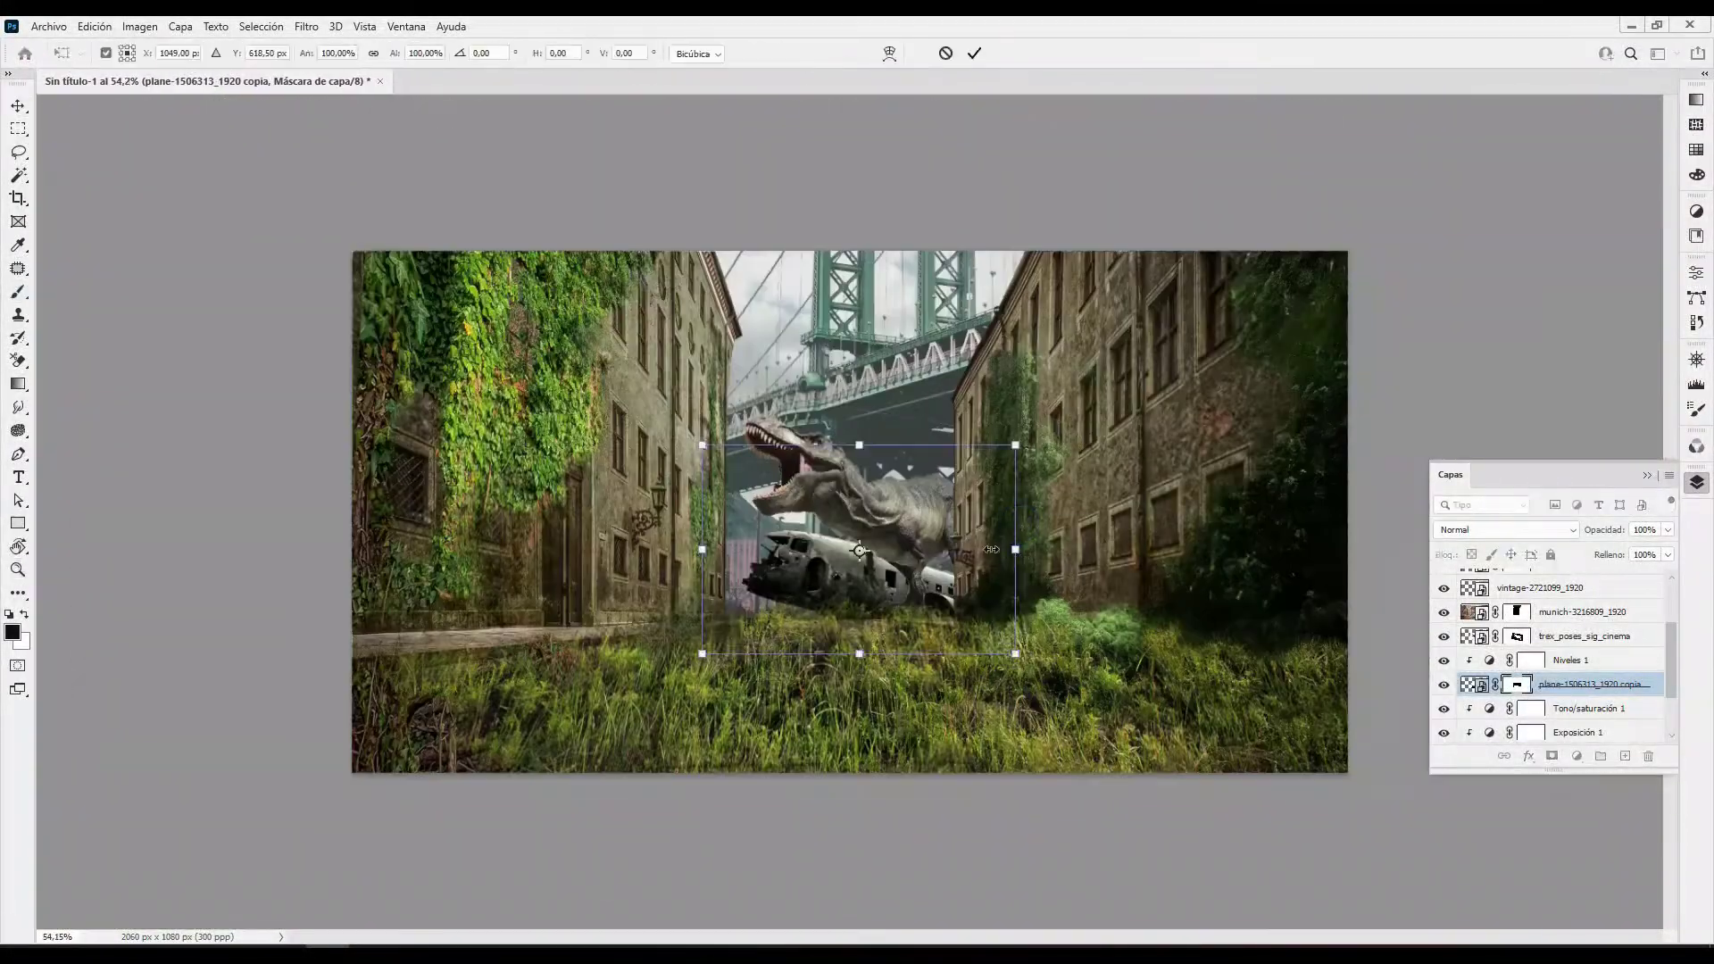
{"action": "key", "text": "Return"}
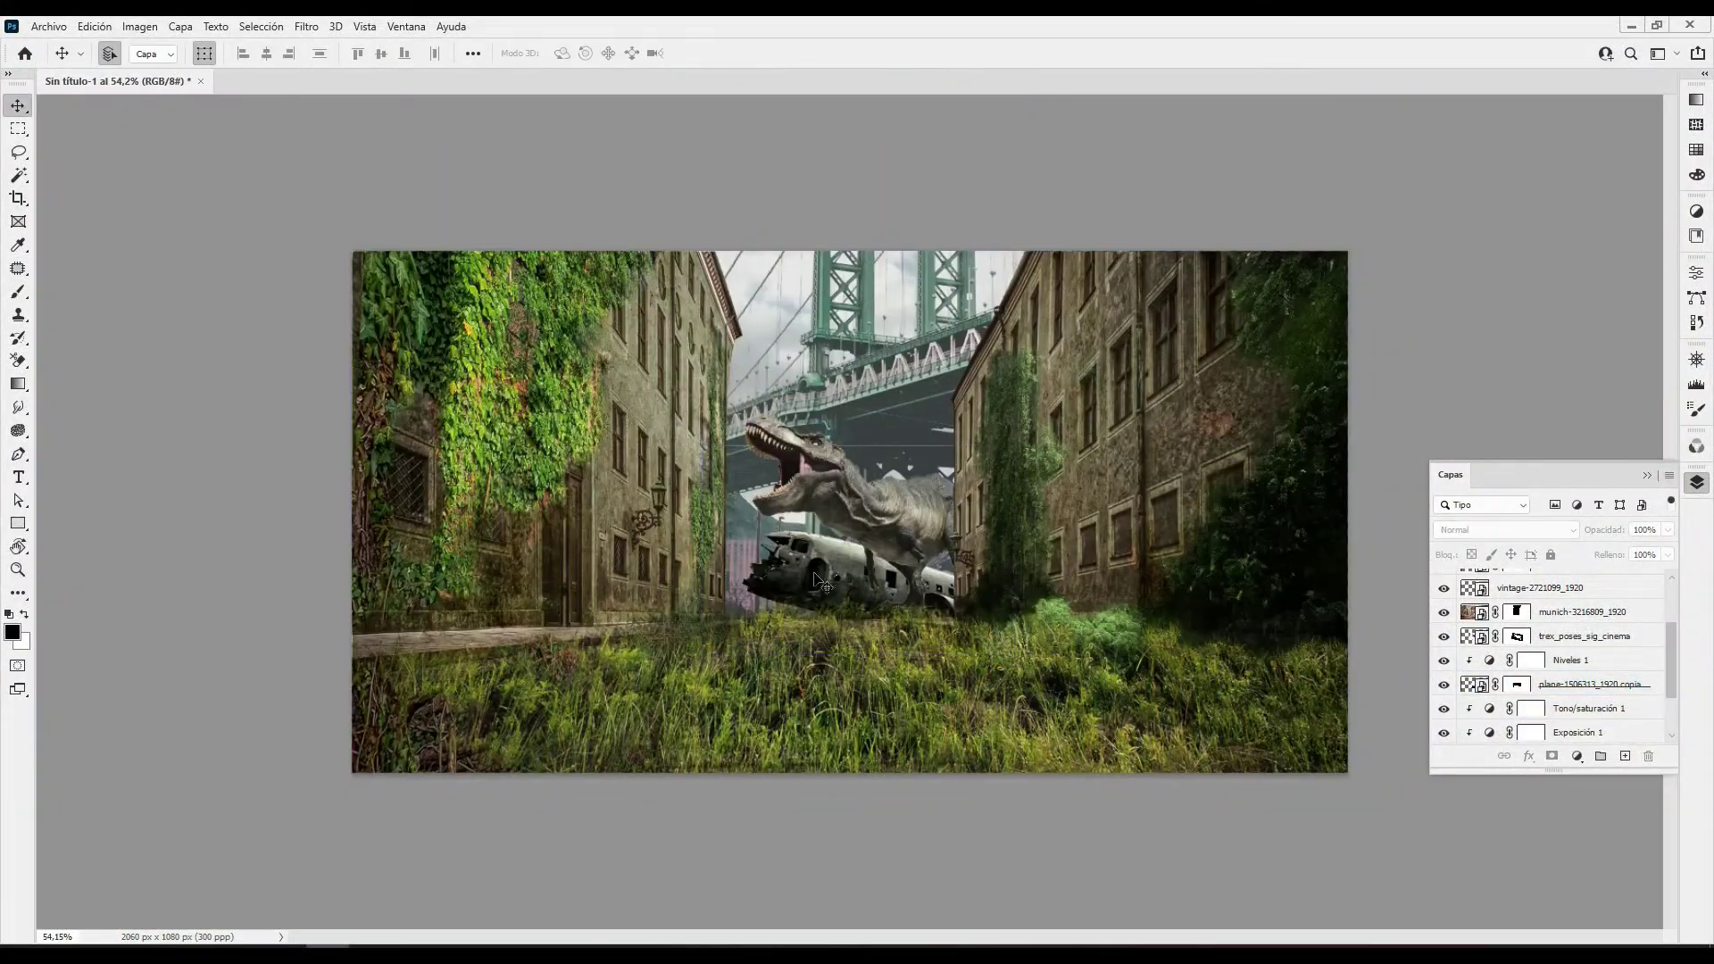
Add a Levels adjustment clipped to the T-rex with darker midtones
{"action": "left_click", "coordinate": [820, 581]}
{"action": "left_click", "coordinate": [1360, 438]}
{"action": "left_click", "coordinate": [1579, 636]}
{"action": "left_click", "coordinate": [1576, 756]}
{"action": "left_click", "coordinate": [1580, 534]}
{"action": "left_click", "coordinate": [1544, 604]}
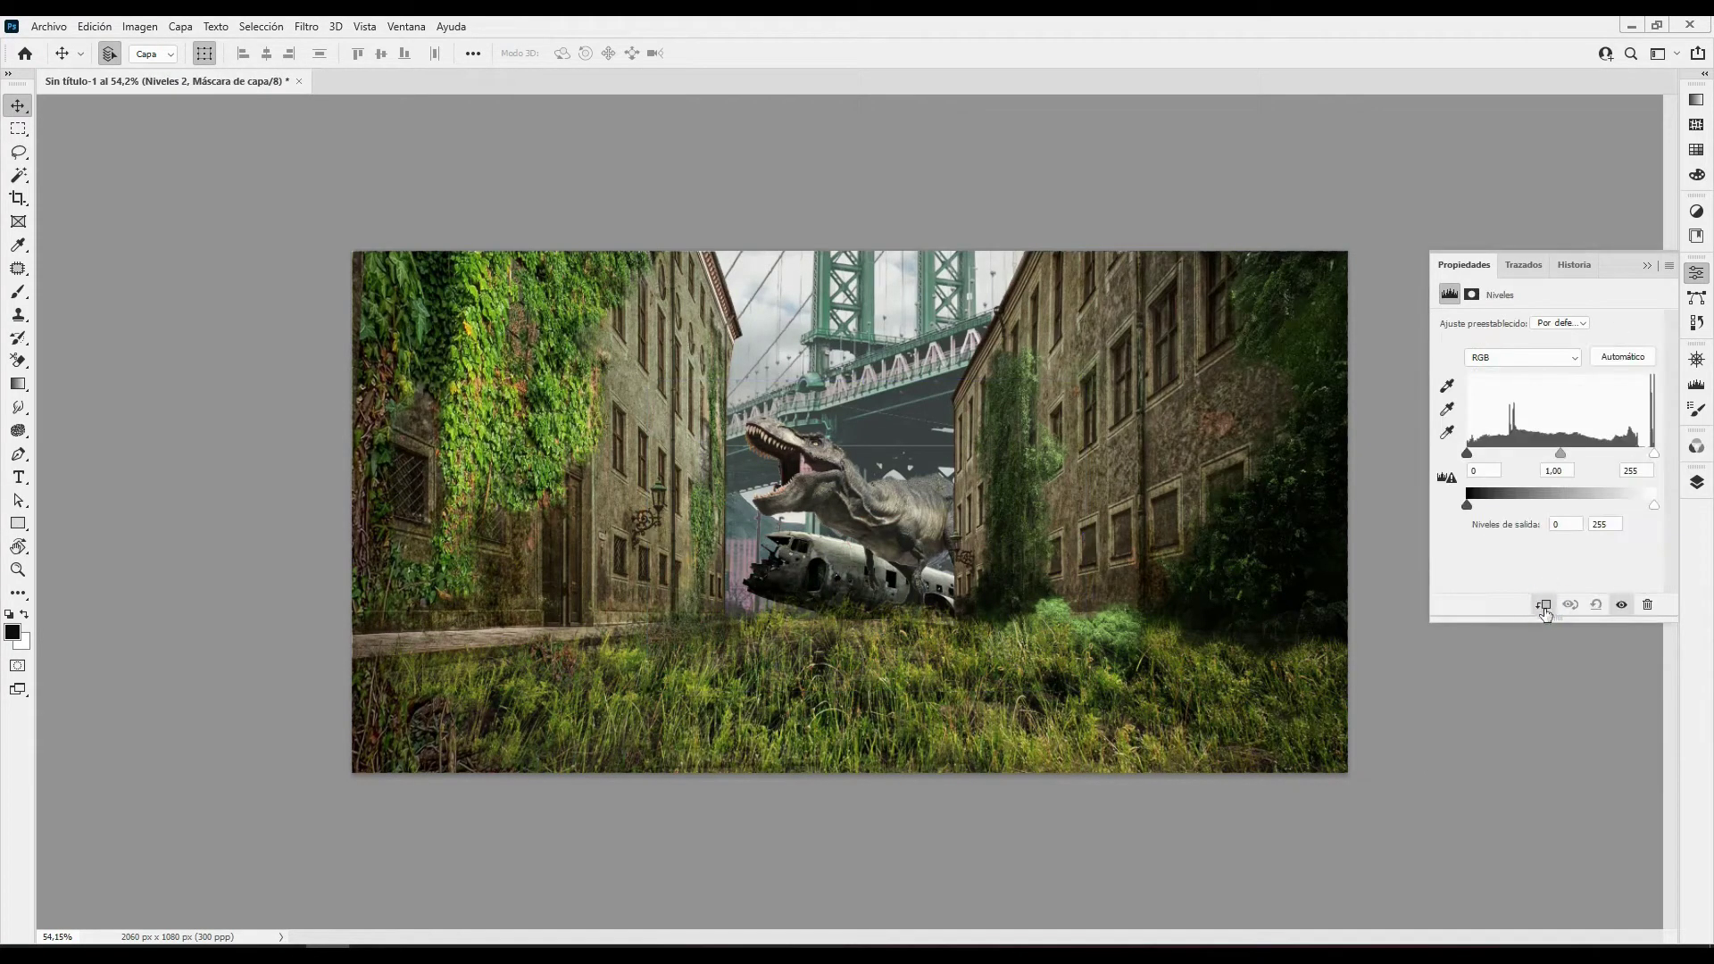
{"action": "left_click_drag", "start_coordinate": [1560, 453], "coordinate": [1598, 453]}
{"action": "left_click", "coordinate": [1697, 482]}
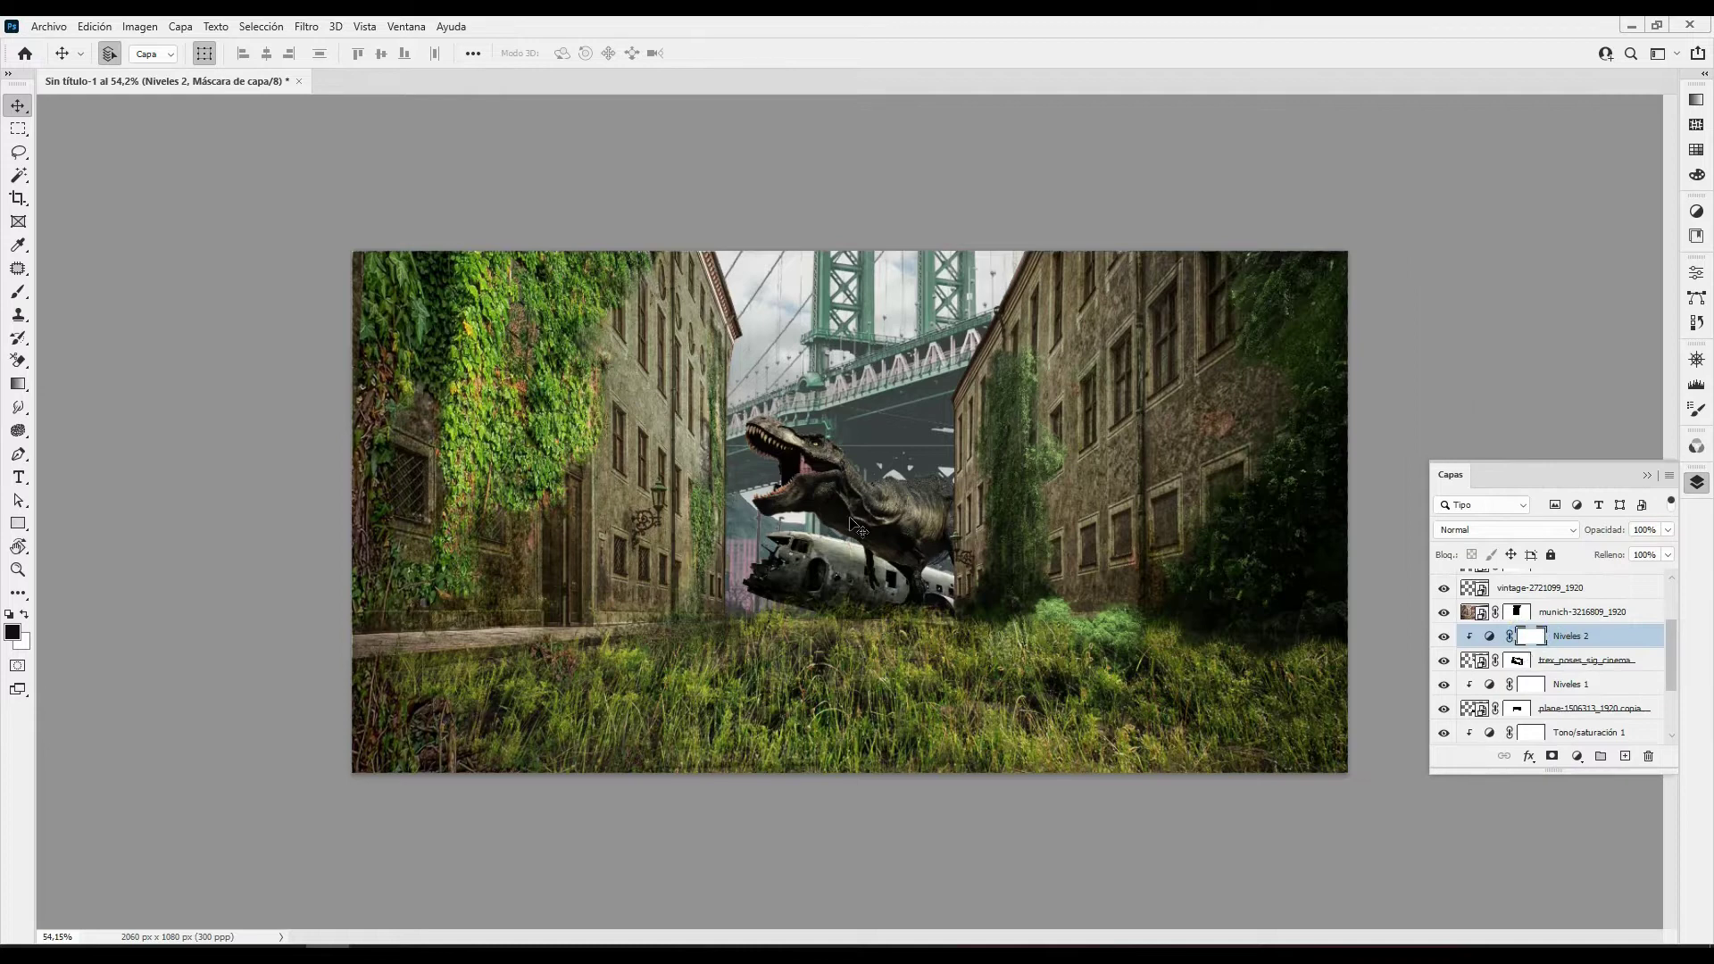
Invert the Levels 2 mask and paint the darkening onto the T-rex's legs, neck and head
{"action": "scroll", "coordinate": [859, 527], "scroll_direction": "up", "scroll_amount": 4}
{"action": "key", "text": "b"}
{"action": "key", "text": "ctrl+i"}
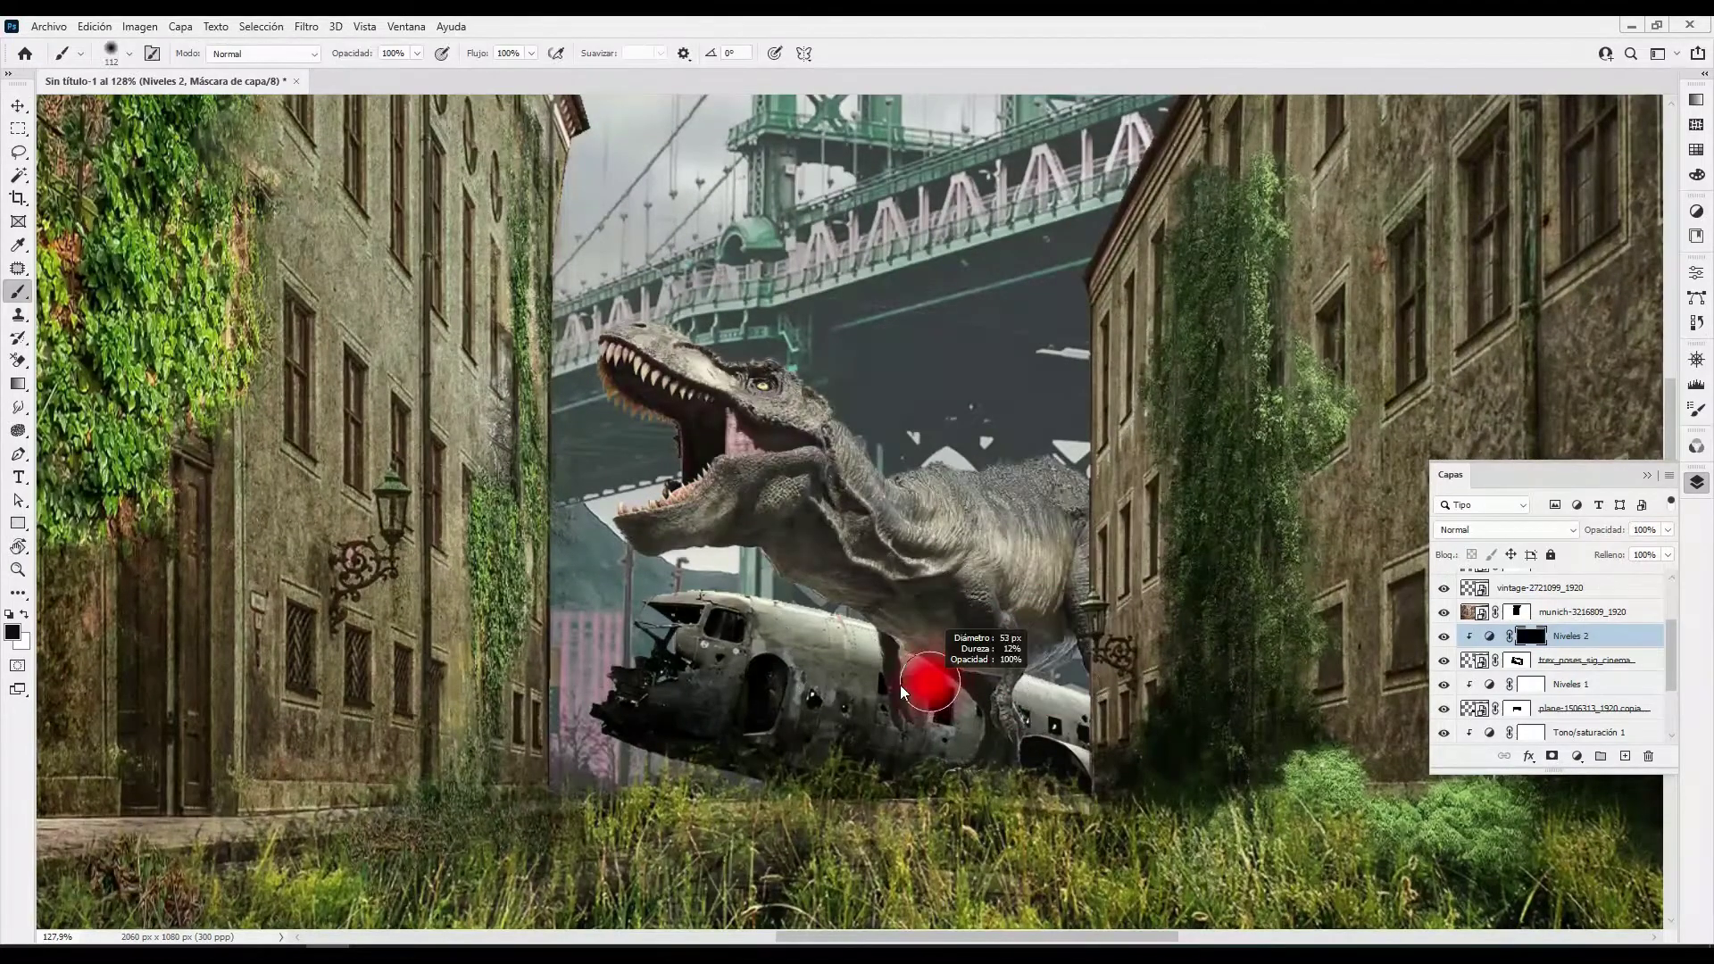
{"action": "key", "text": "x"}
{"action": "left_click_drag", "start_coordinate": [893, 669], "coordinate": [970, 698]}
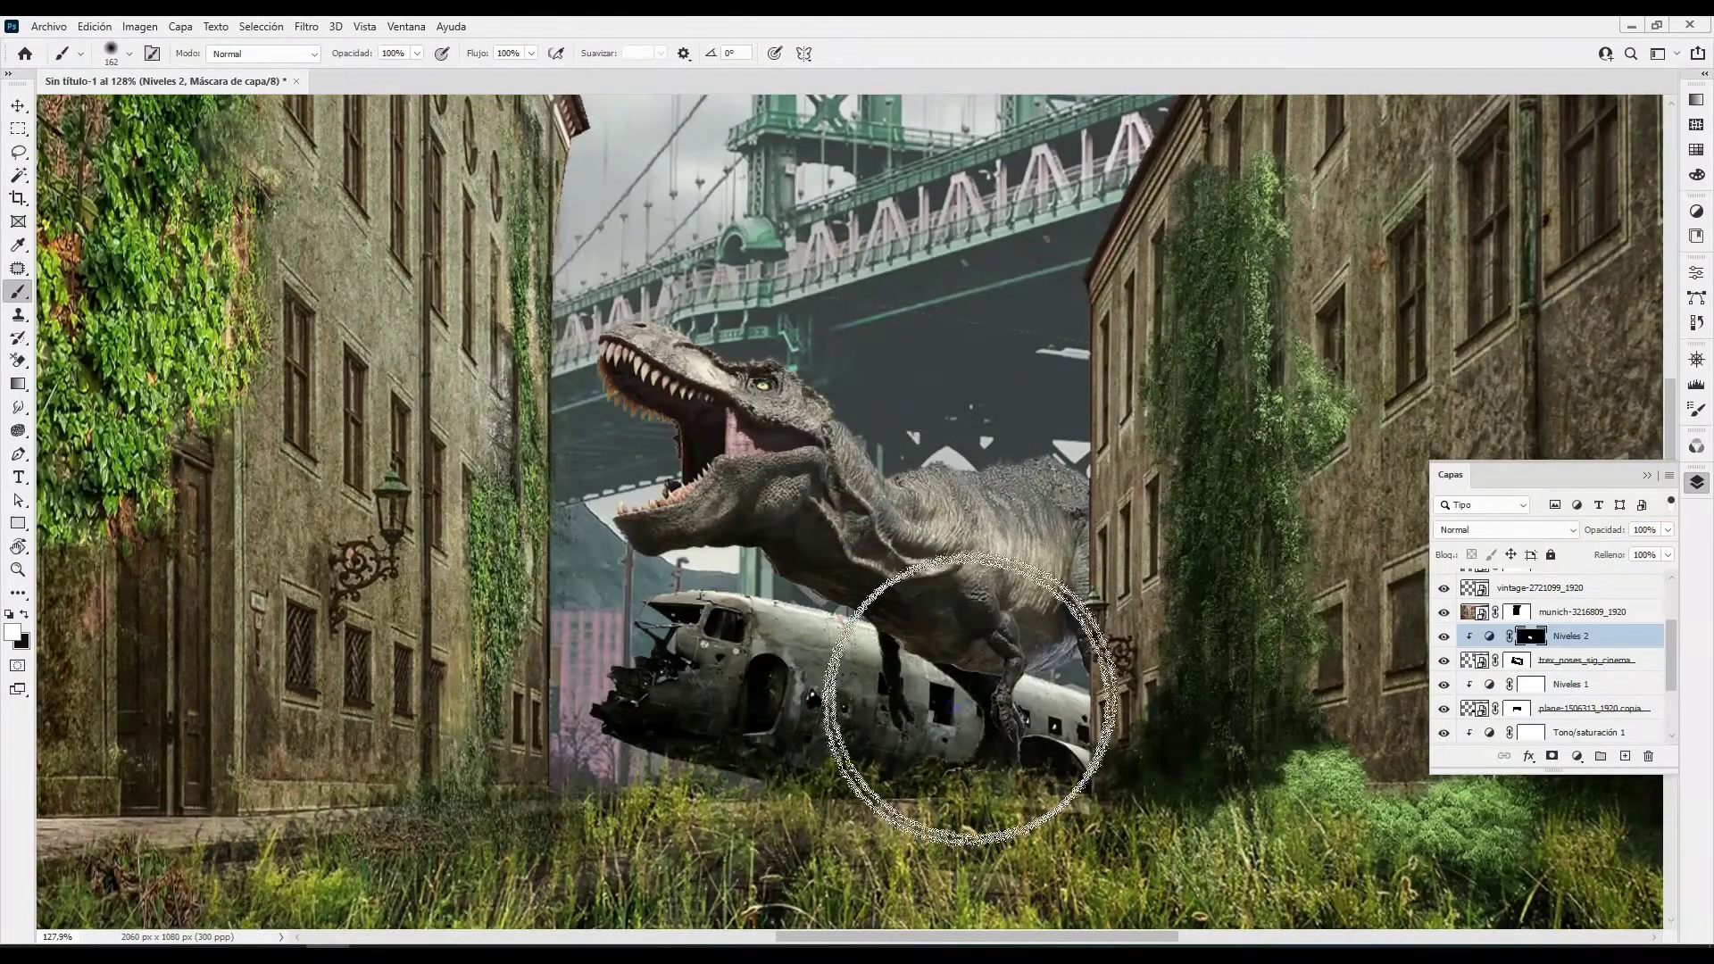
{"action": "key", "text": "bracketleft"}
{"action": "key", "text": "bracketleft"}
{"action": "key", "text": "bracketleft"}
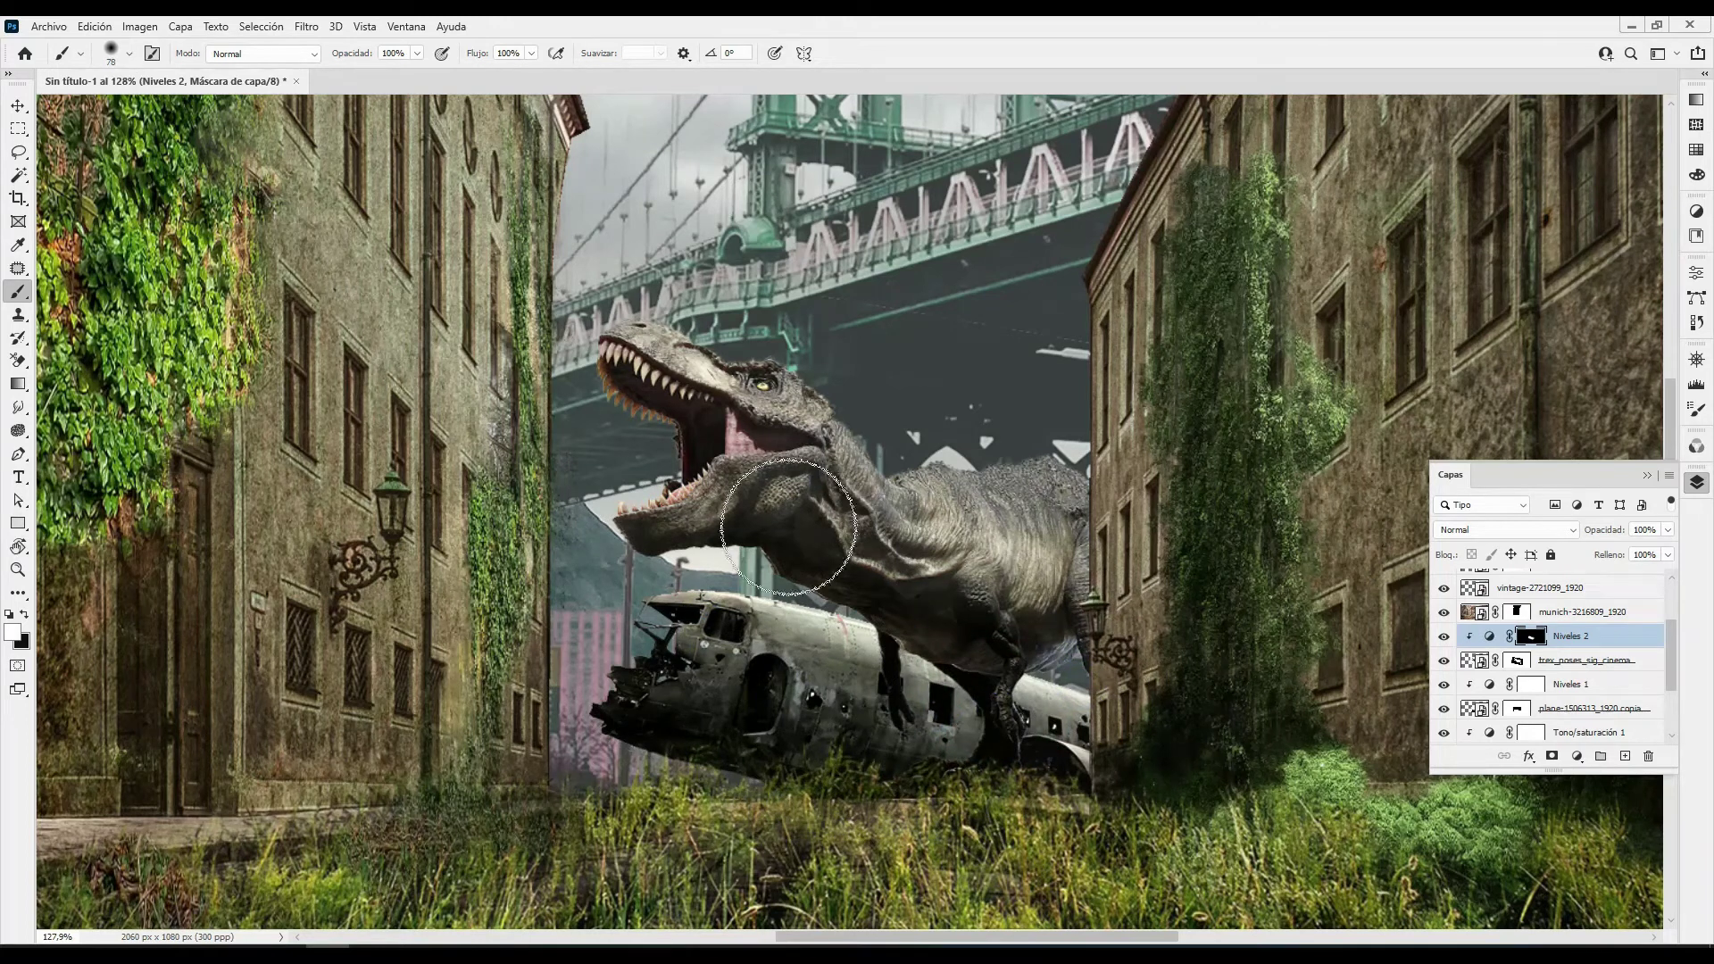
{"action": "left_click_drag", "start_coordinate": [788, 527], "coordinate": [745, 350]}
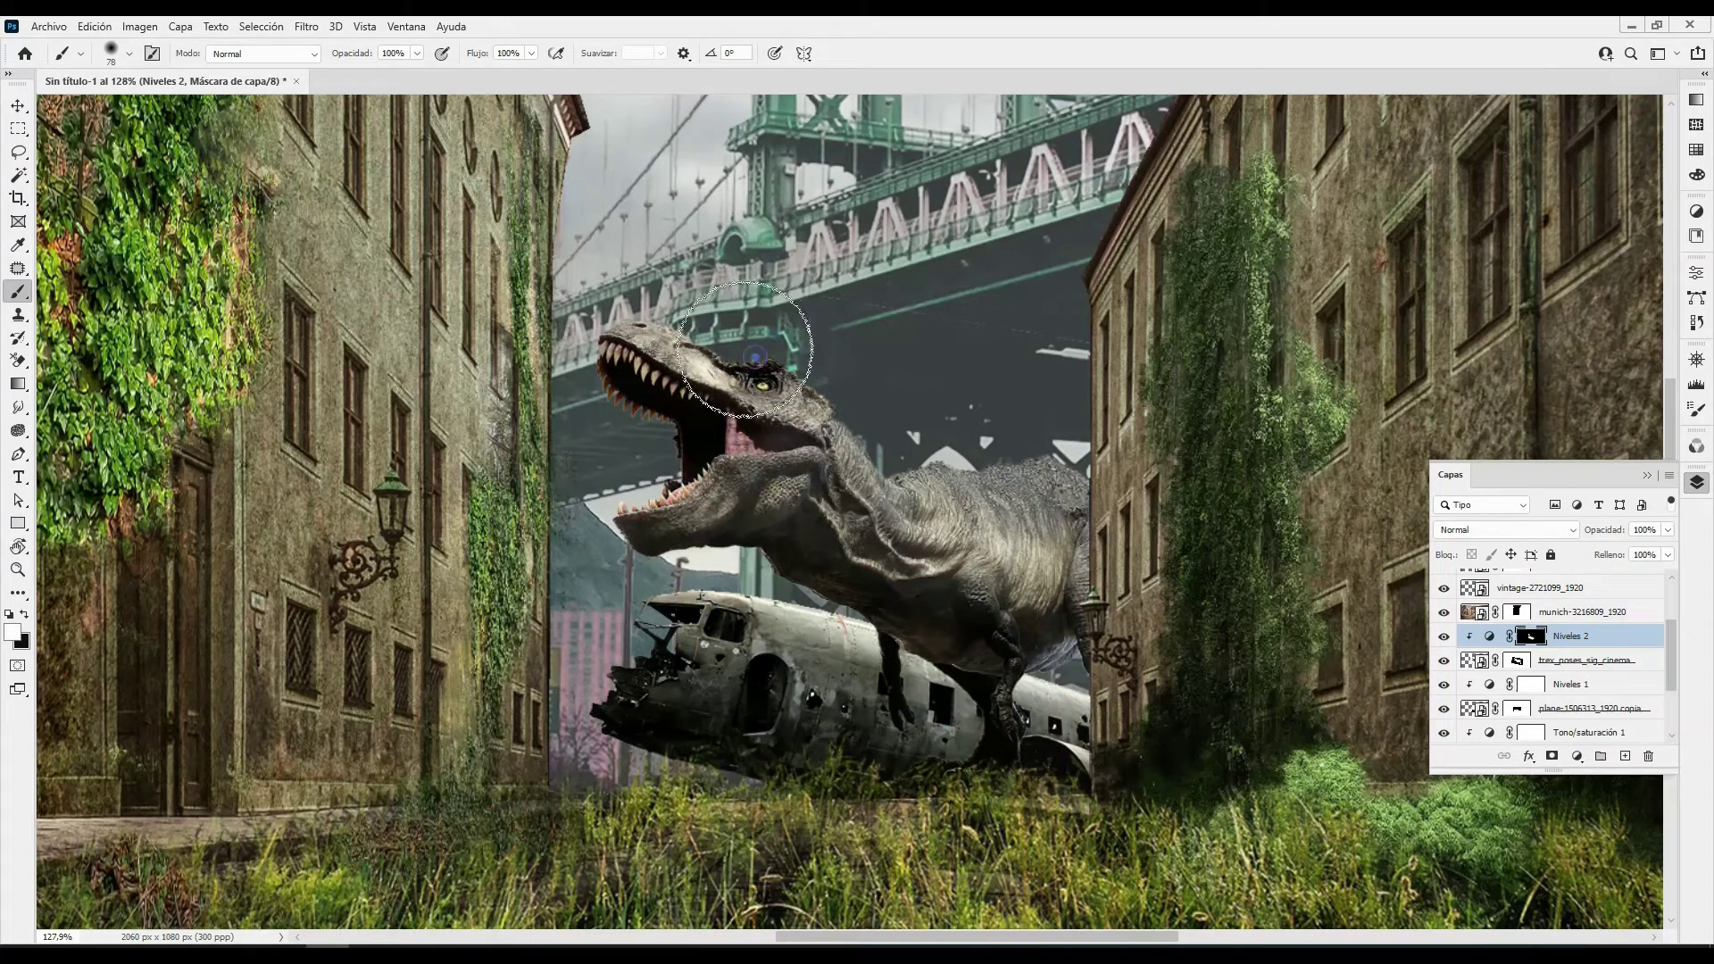
{"action": "key", "text": "x"}
{"action": "key", "text": "x"}
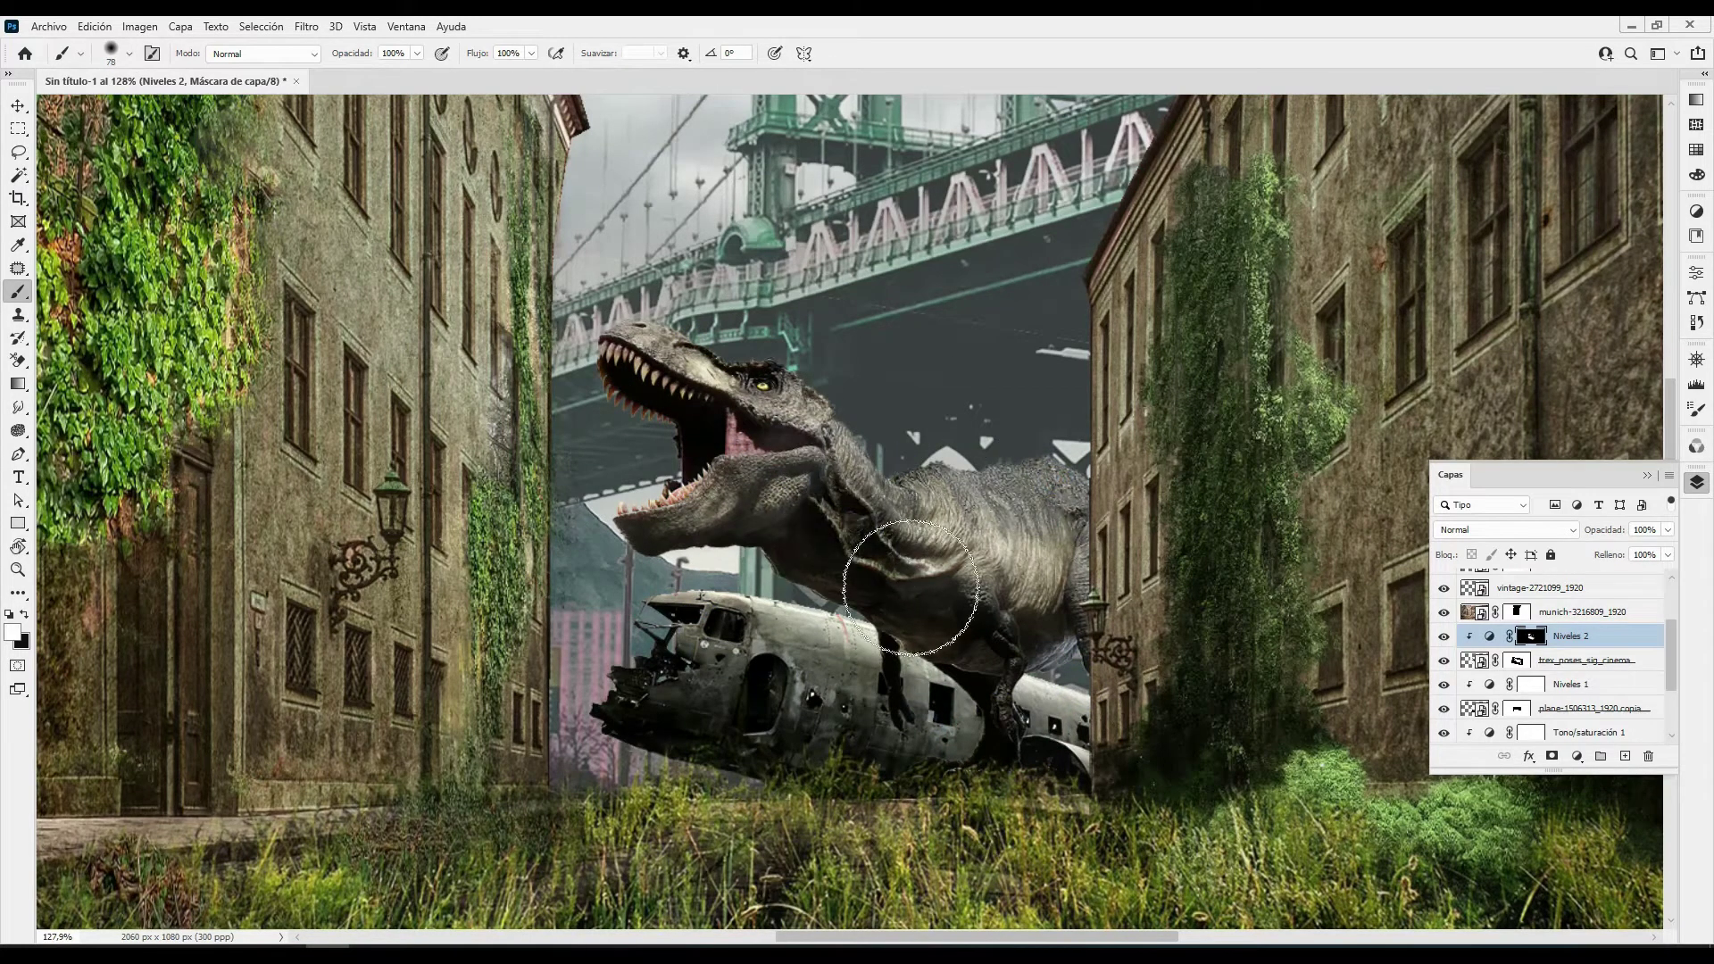
{"action": "scroll", "coordinate": [941, 580], "scroll_direction": "down", "scroll_amount": 5}
{"action": "scroll", "coordinate": [942, 580], "scroll_direction": "up", "scroll_amount": 1}
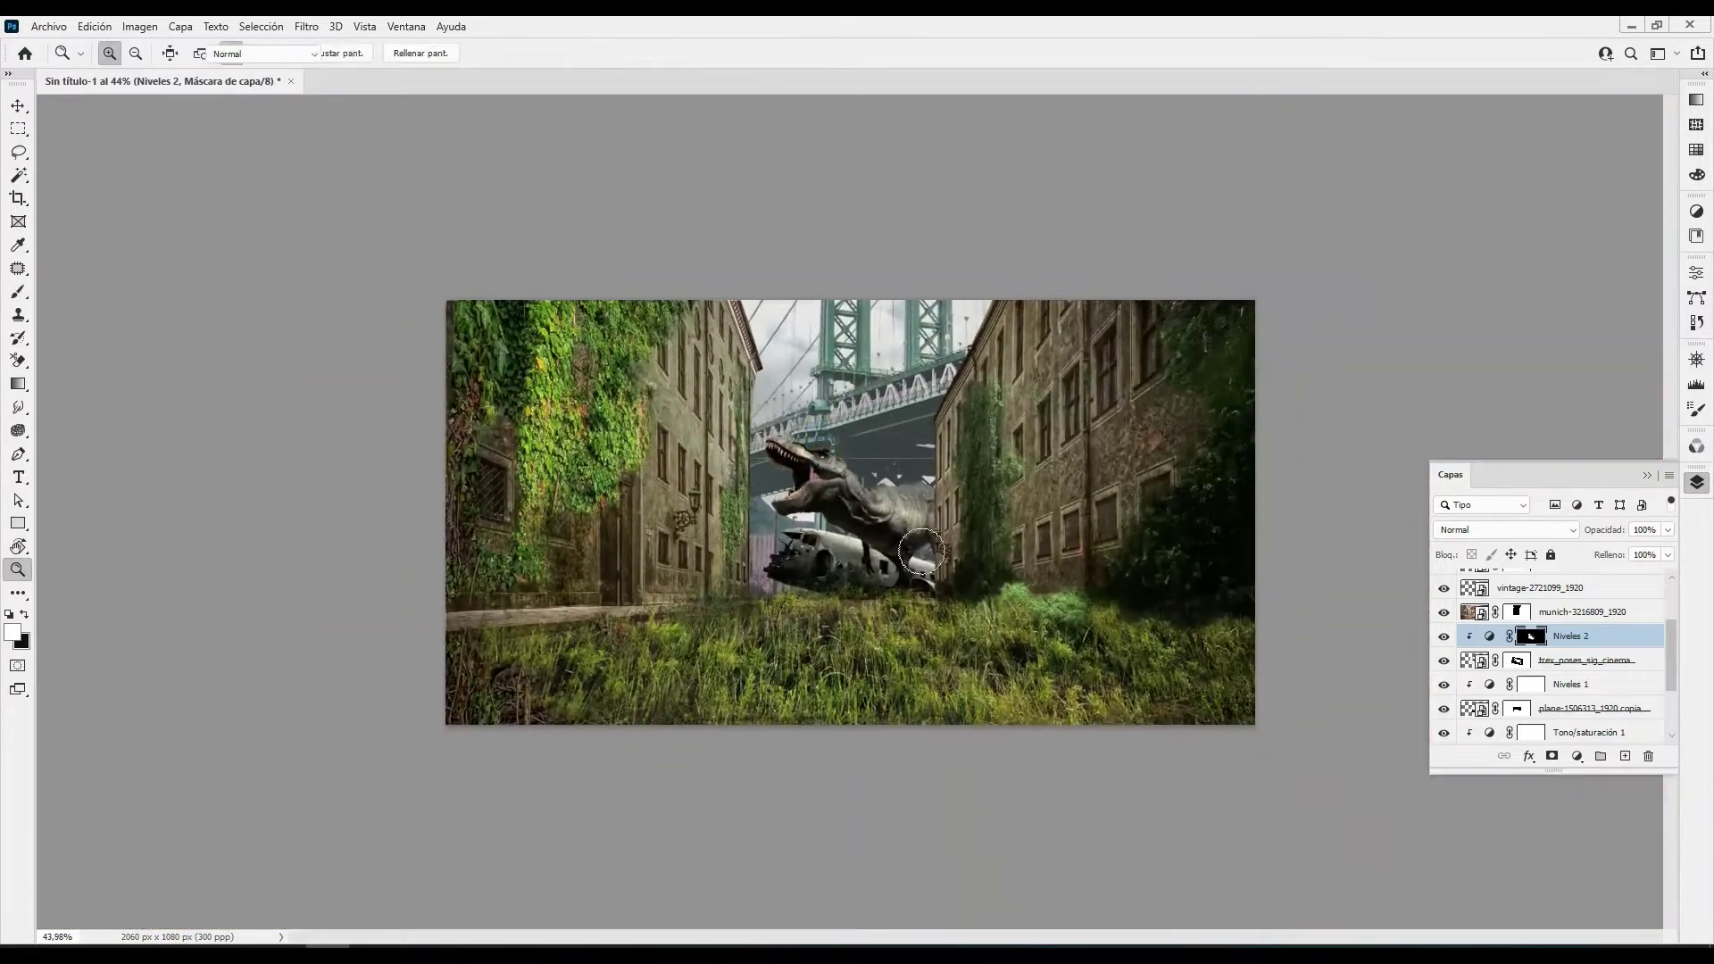
{"action": "key", "text": "v"}
{"action": "left_click", "coordinate": [1589, 732]}
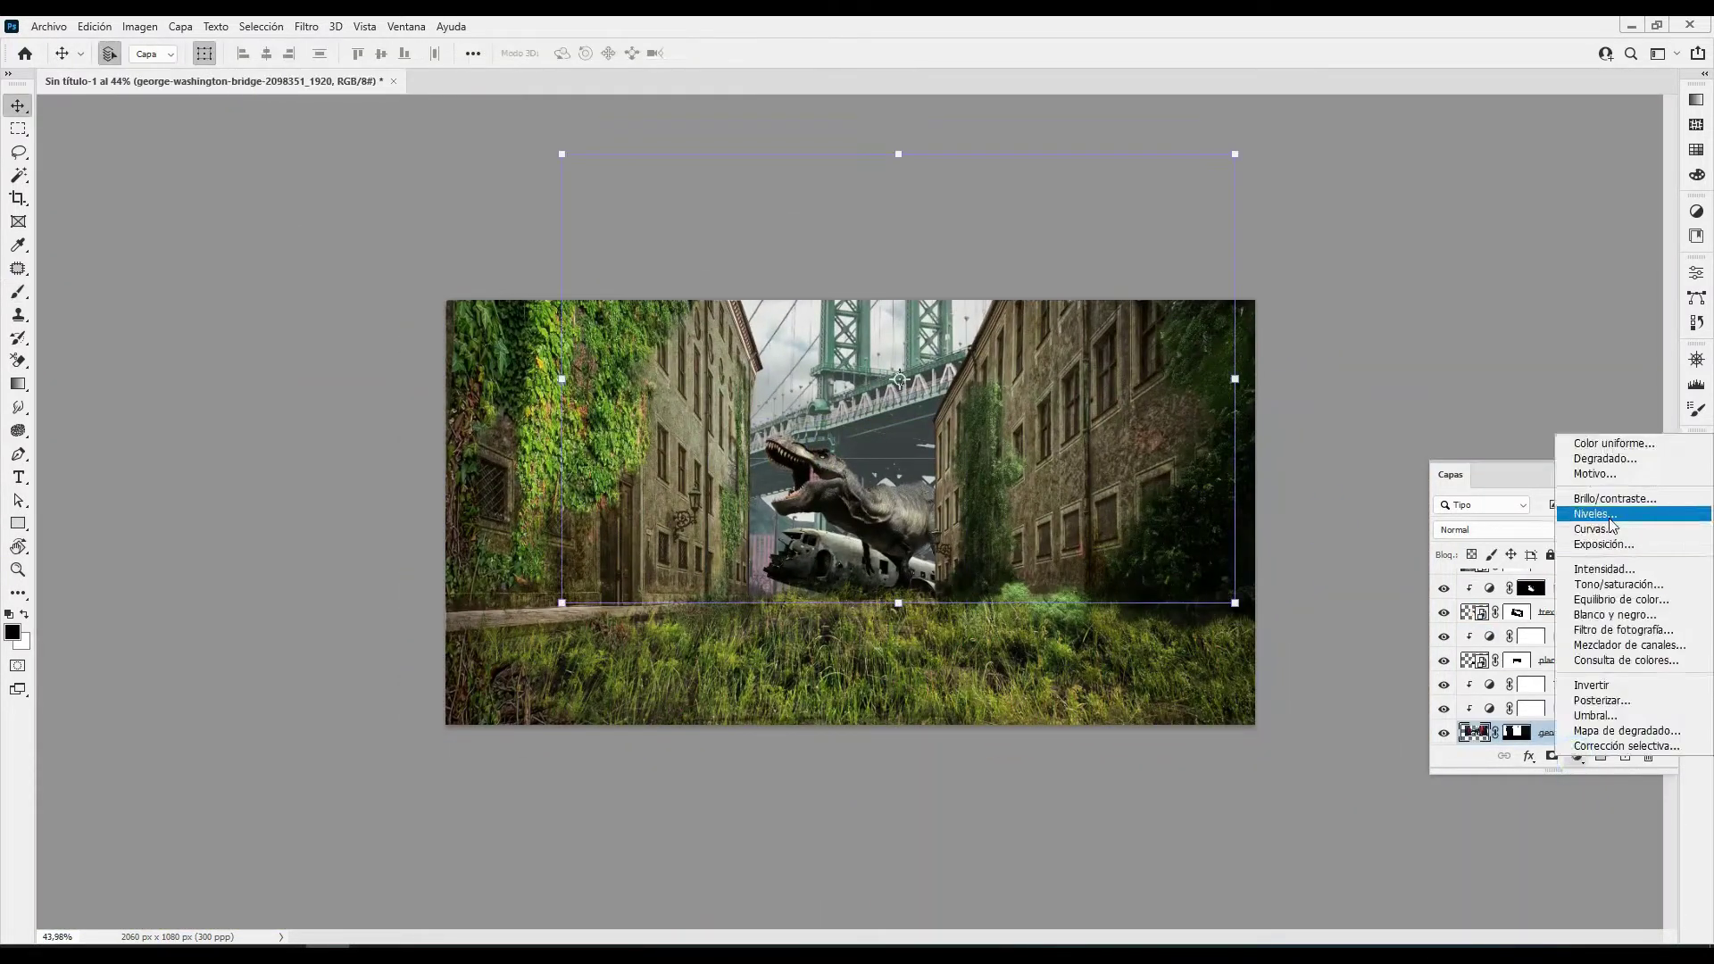
Darken the bridge with a Curves layer and add a Levels 3 at 1.38, masked at 20% opacity
{"action": "left_click", "coordinate": [1607, 527]}
{"action": "left_click_drag", "start_coordinate": [1559, 490], "coordinate": [1558, 500]}
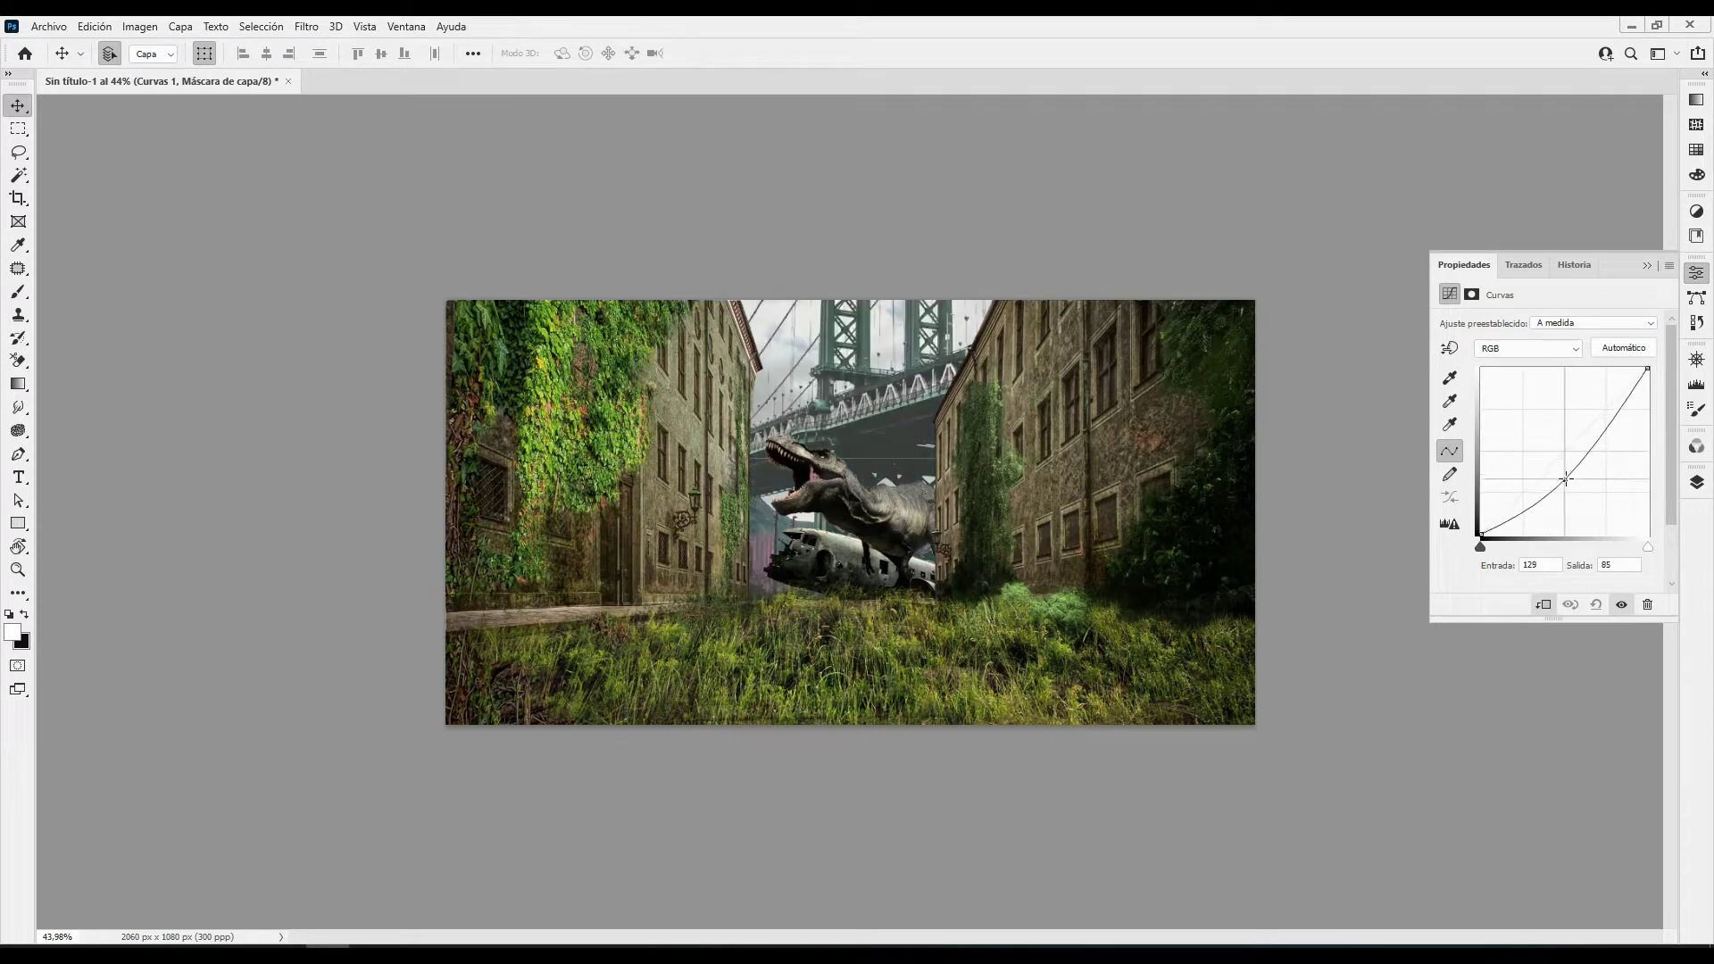
{"action": "left_click", "coordinate": [1696, 482]}
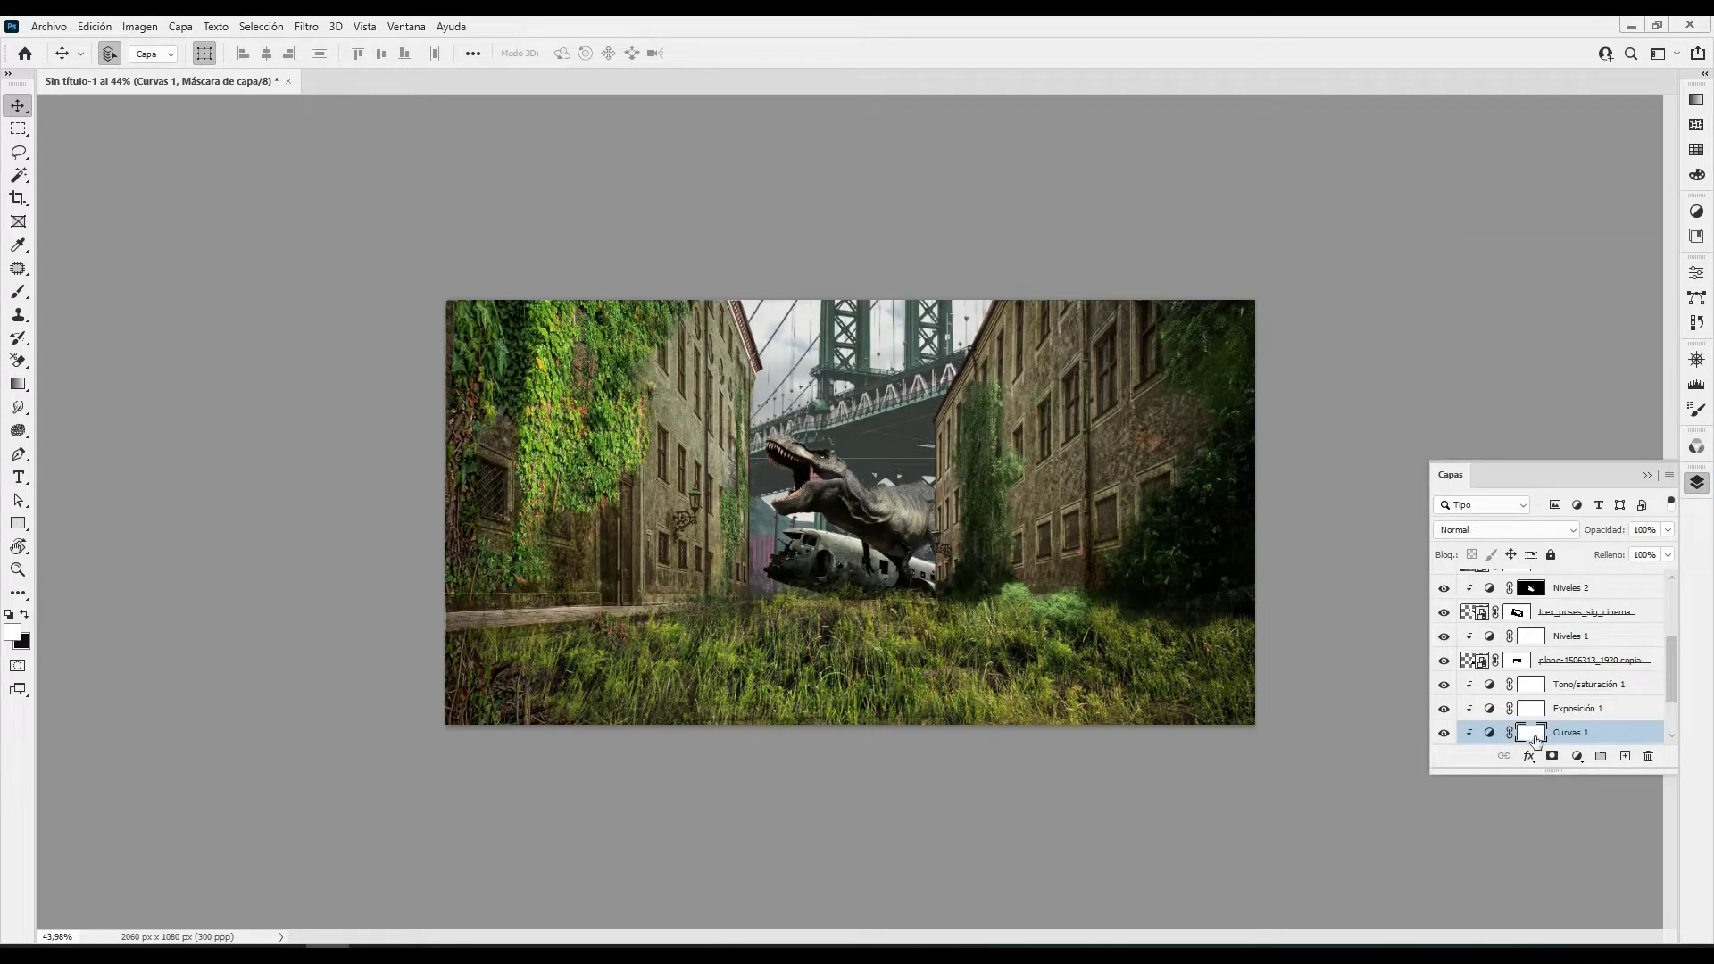
{"action": "left_click", "coordinate": [1577, 756]}
{"action": "left_click", "coordinate": [1607, 509]}
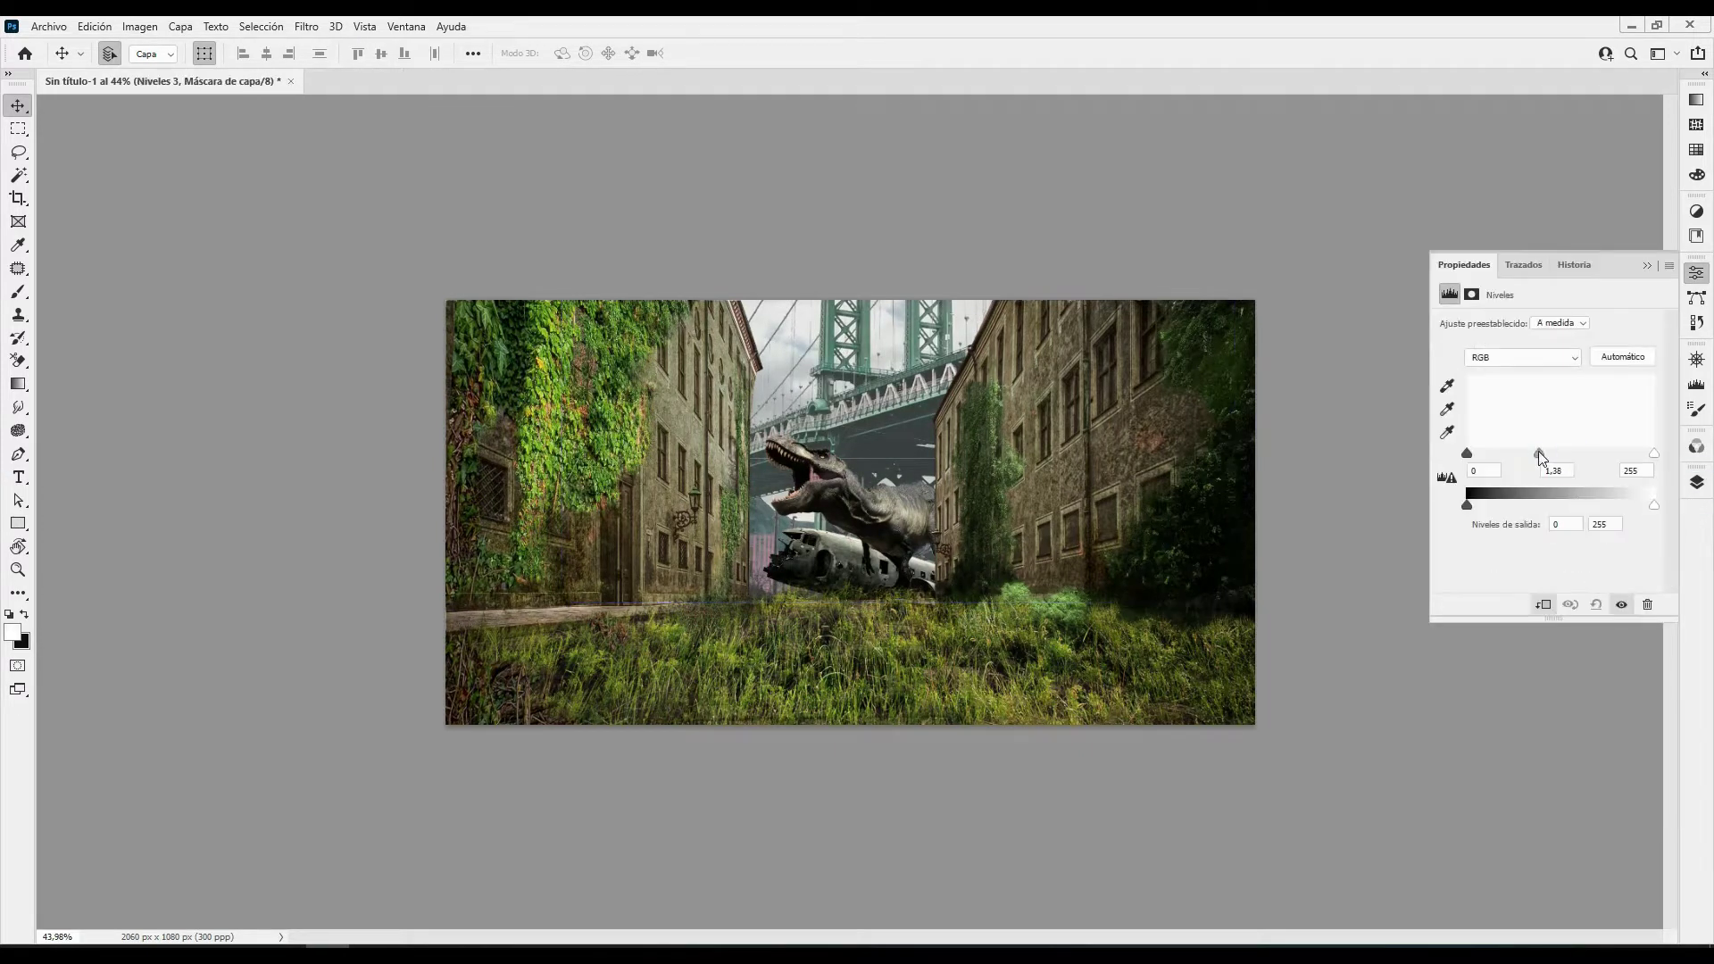
{"action": "left_click_drag", "start_coordinate": [1560, 453], "coordinate": [1597, 454]}
{"action": "left_click", "coordinate": [1695, 482]}
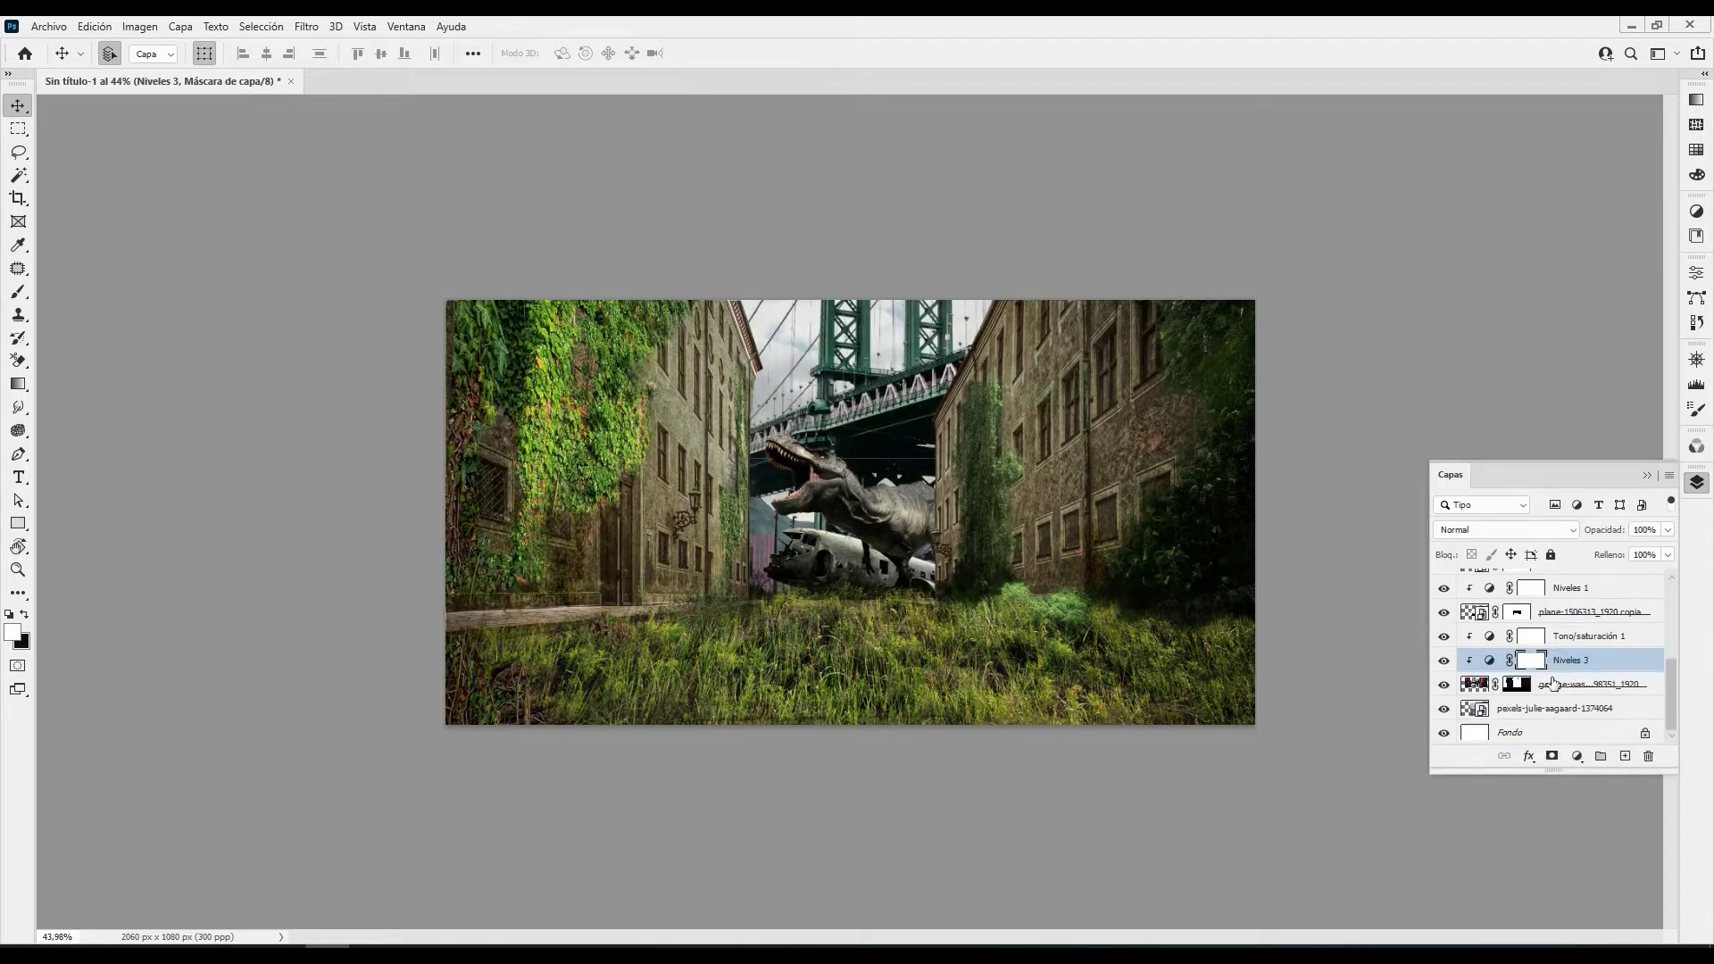
{"action": "key", "text": "b"}
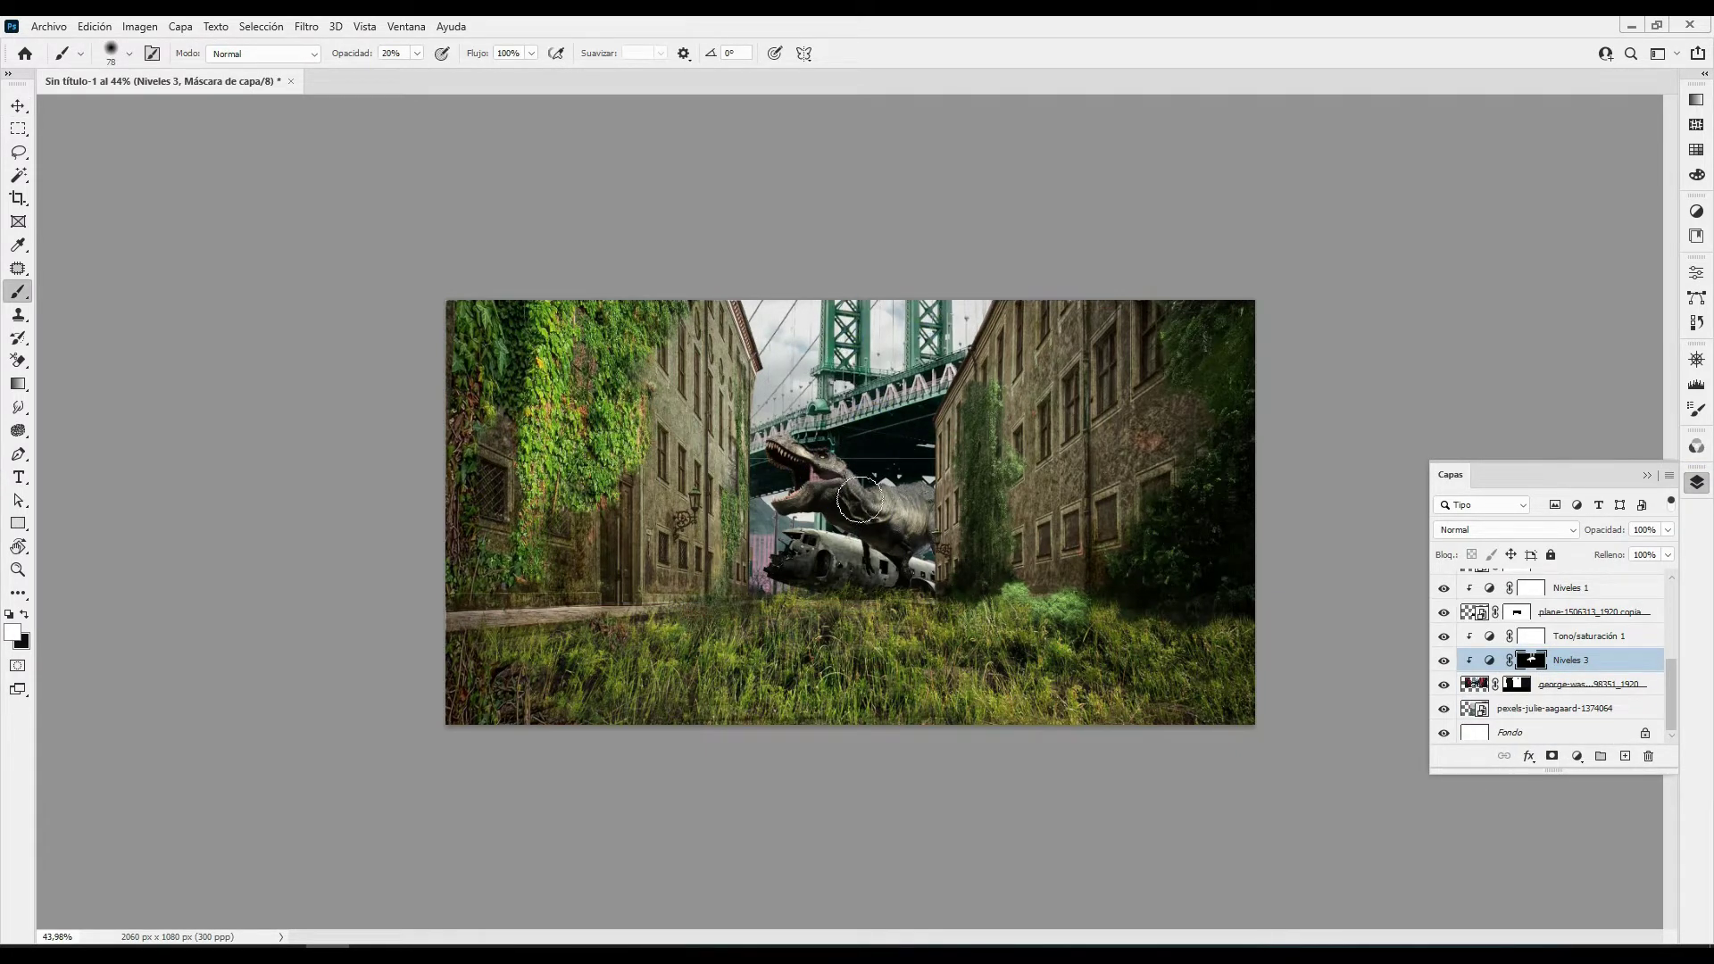
{"action": "key", "text": "v"}
Set the plane's Niveles 1 midtones to 0.51 and duplicate it as a copy
{"action": "left_click", "coordinate": [925, 574]}
{"action": "left_click", "coordinate": [1528, 589]}
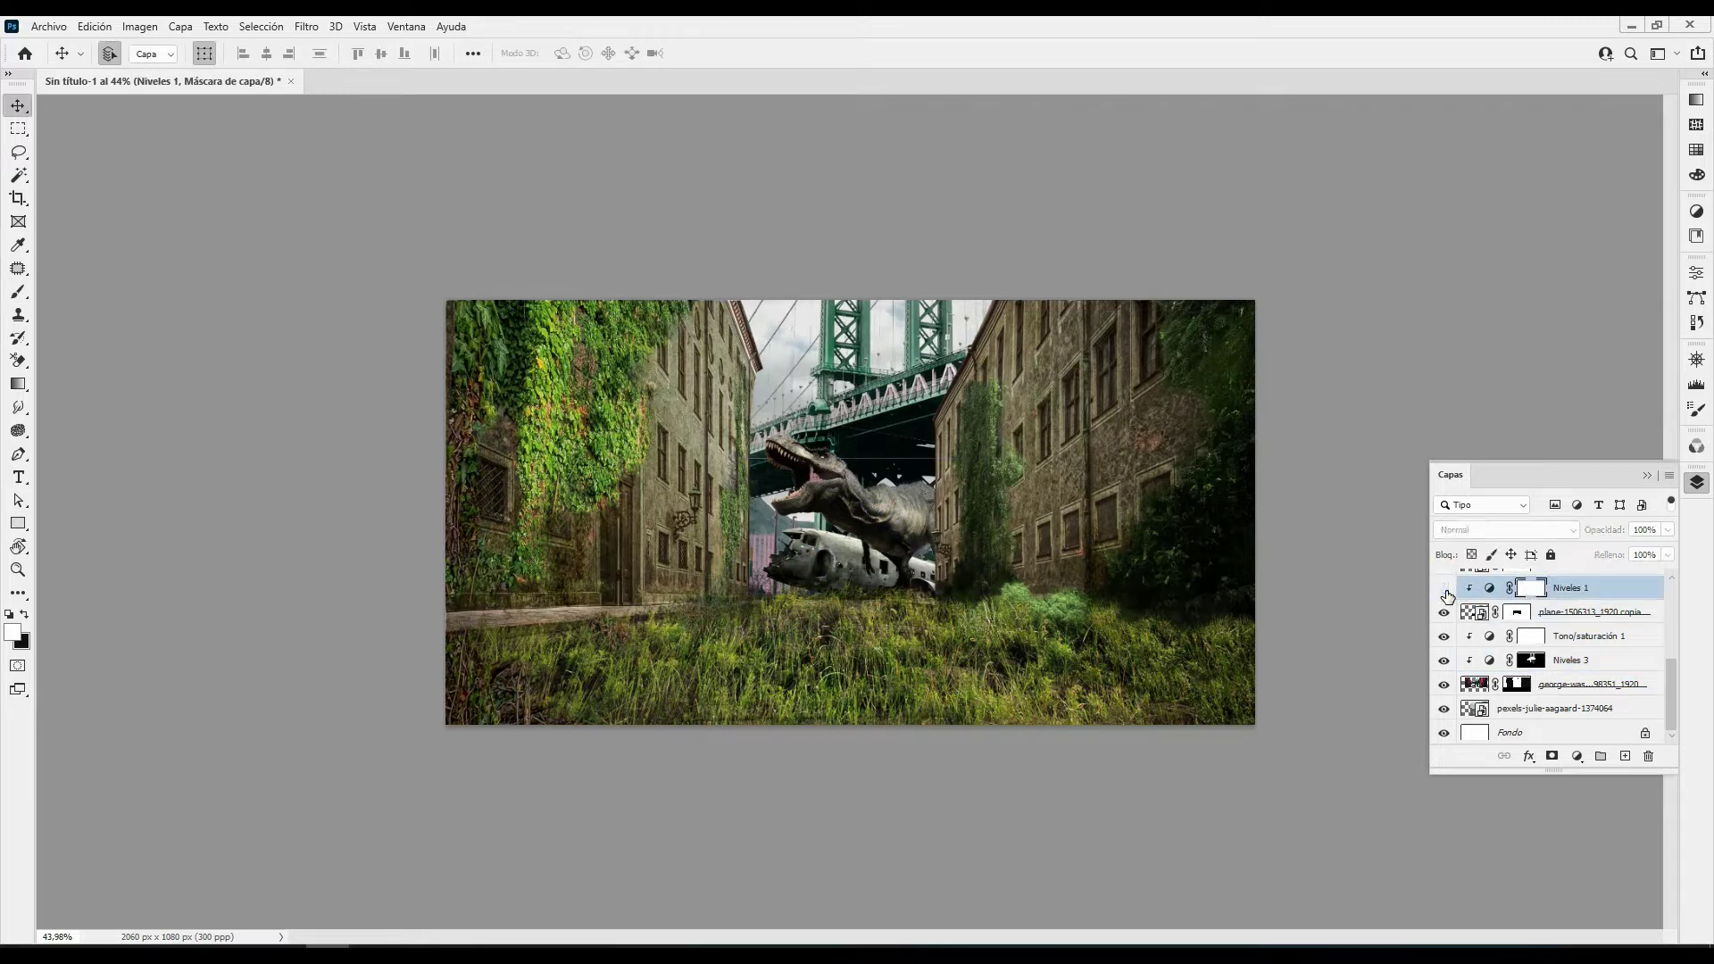
{"action": "double_click", "coordinate": [1523, 596]}
{"action": "left_click_drag", "start_coordinate": [1580, 459], "coordinate": [1600, 453]}
{"action": "left_click", "coordinate": [1696, 482]}
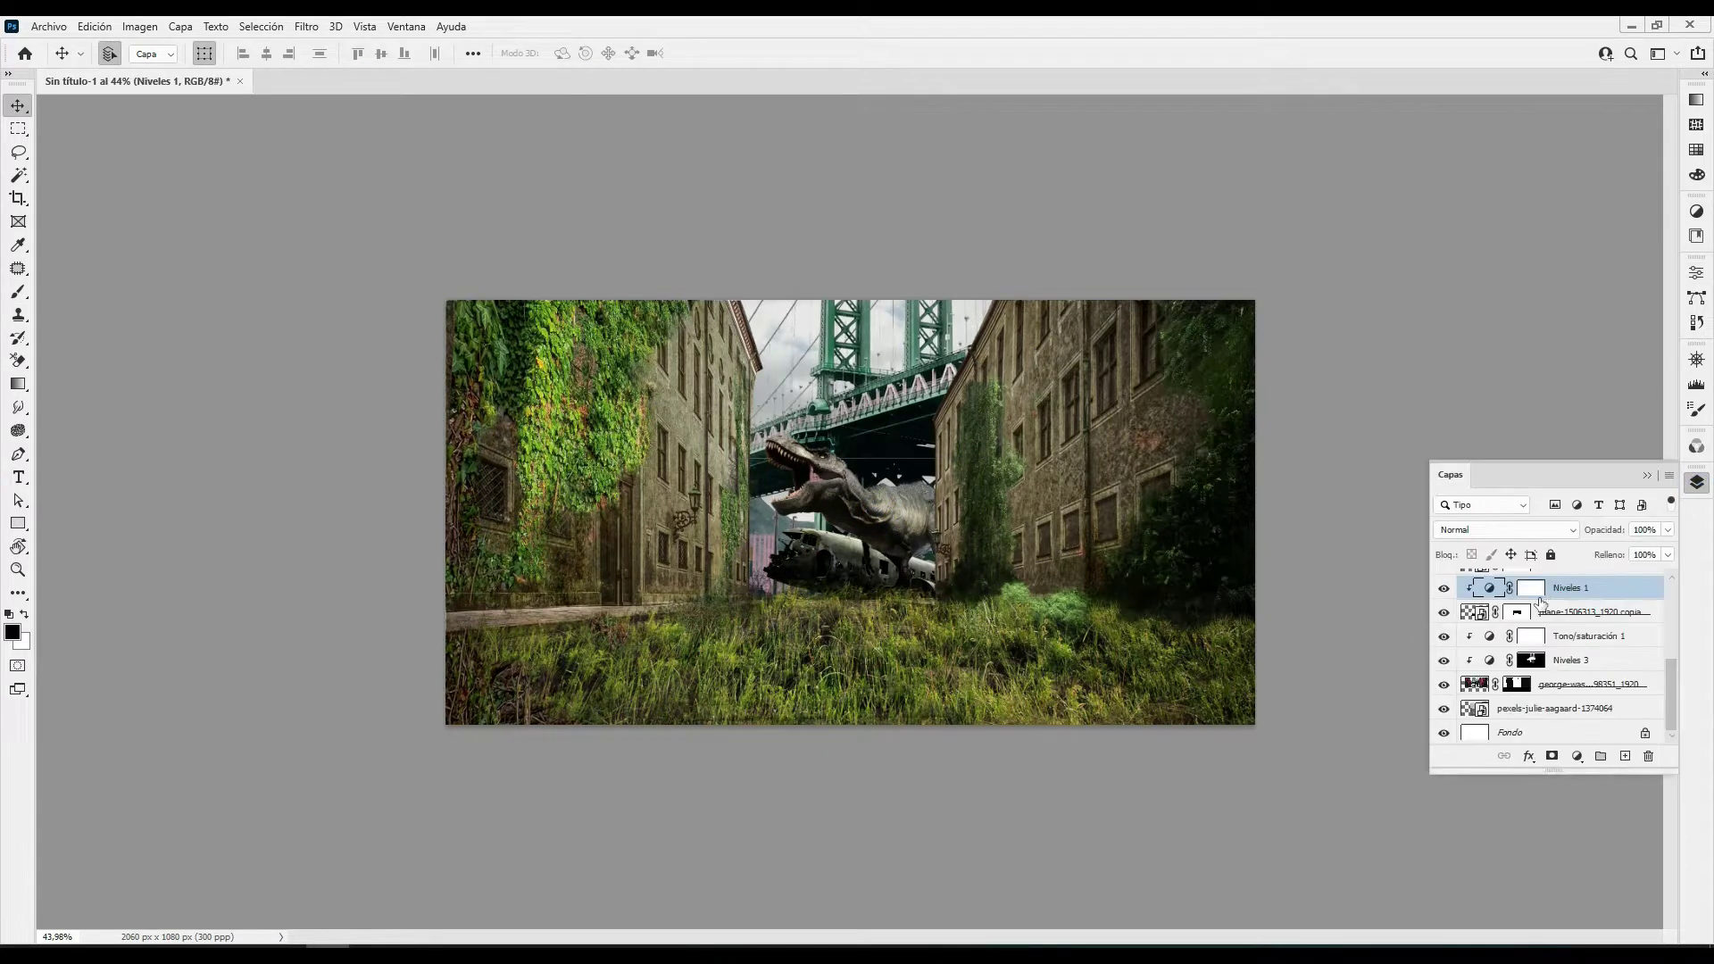
{"action": "key", "text": "ctrl+j"}
{"action": "key", "text": "ctrl+0"}
{"action": "double_click", "coordinate": [1477, 589]}
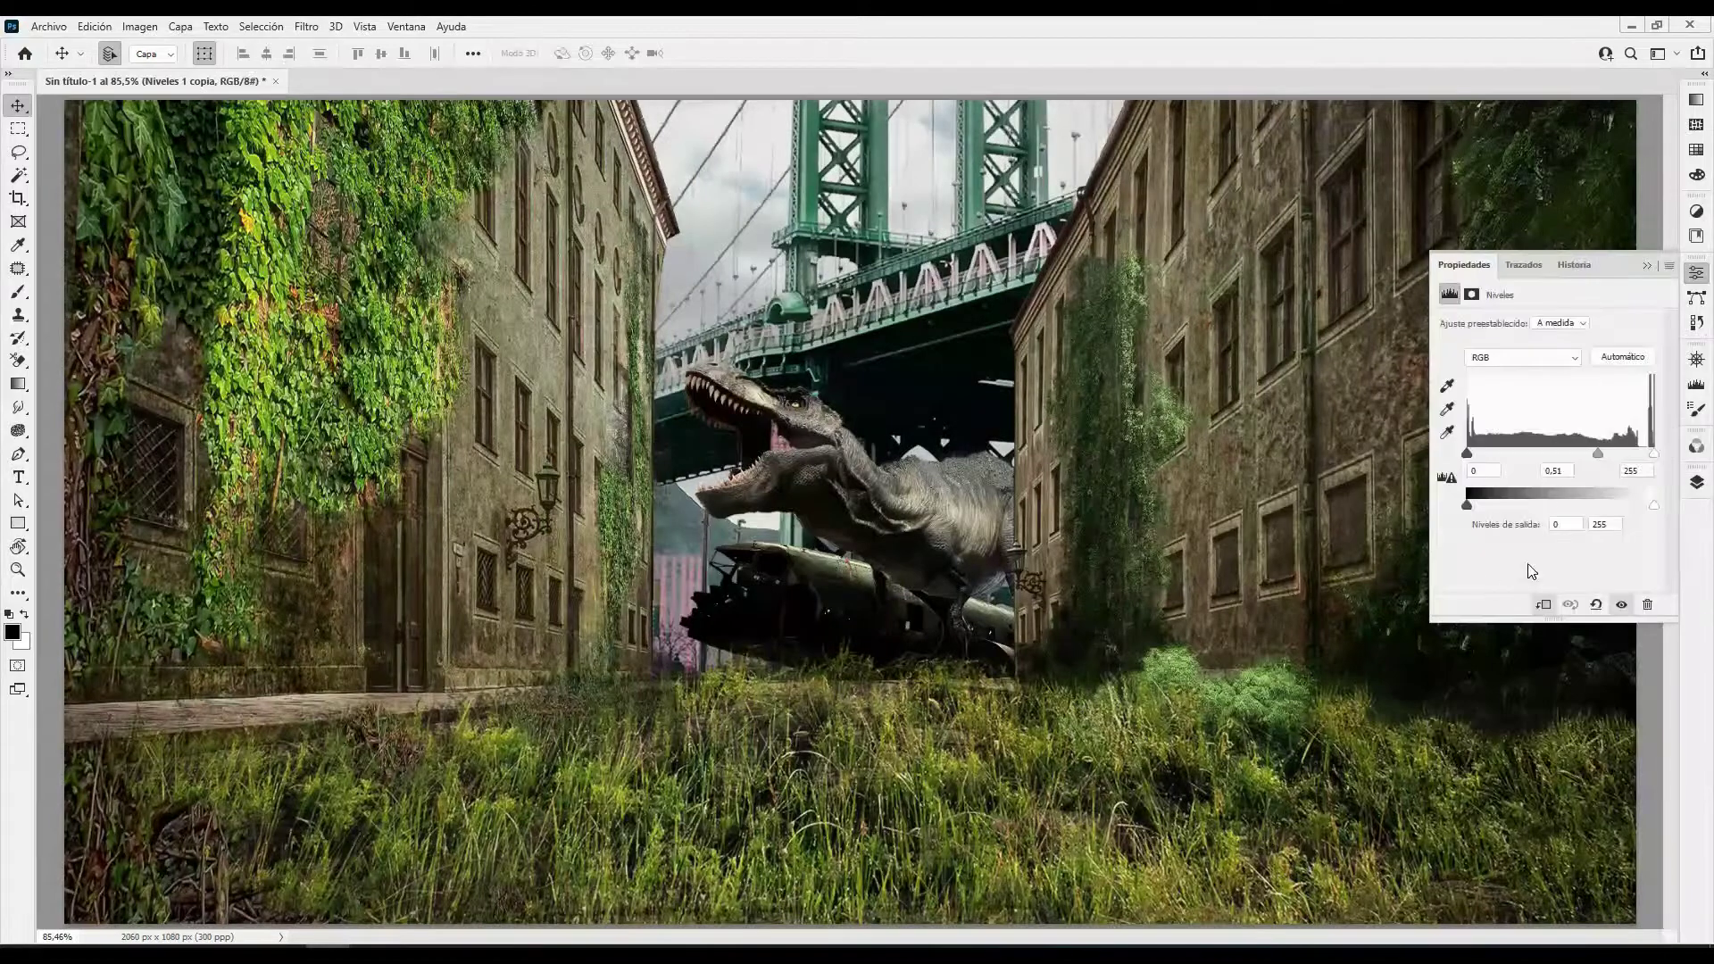
Invert the Niveles 1 copia mask to black, hiding its effect
{"action": "left_click", "coordinate": [1696, 483]}
{"action": "key", "text": "ctrl+i"}
{"action": "key", "text": "b"}
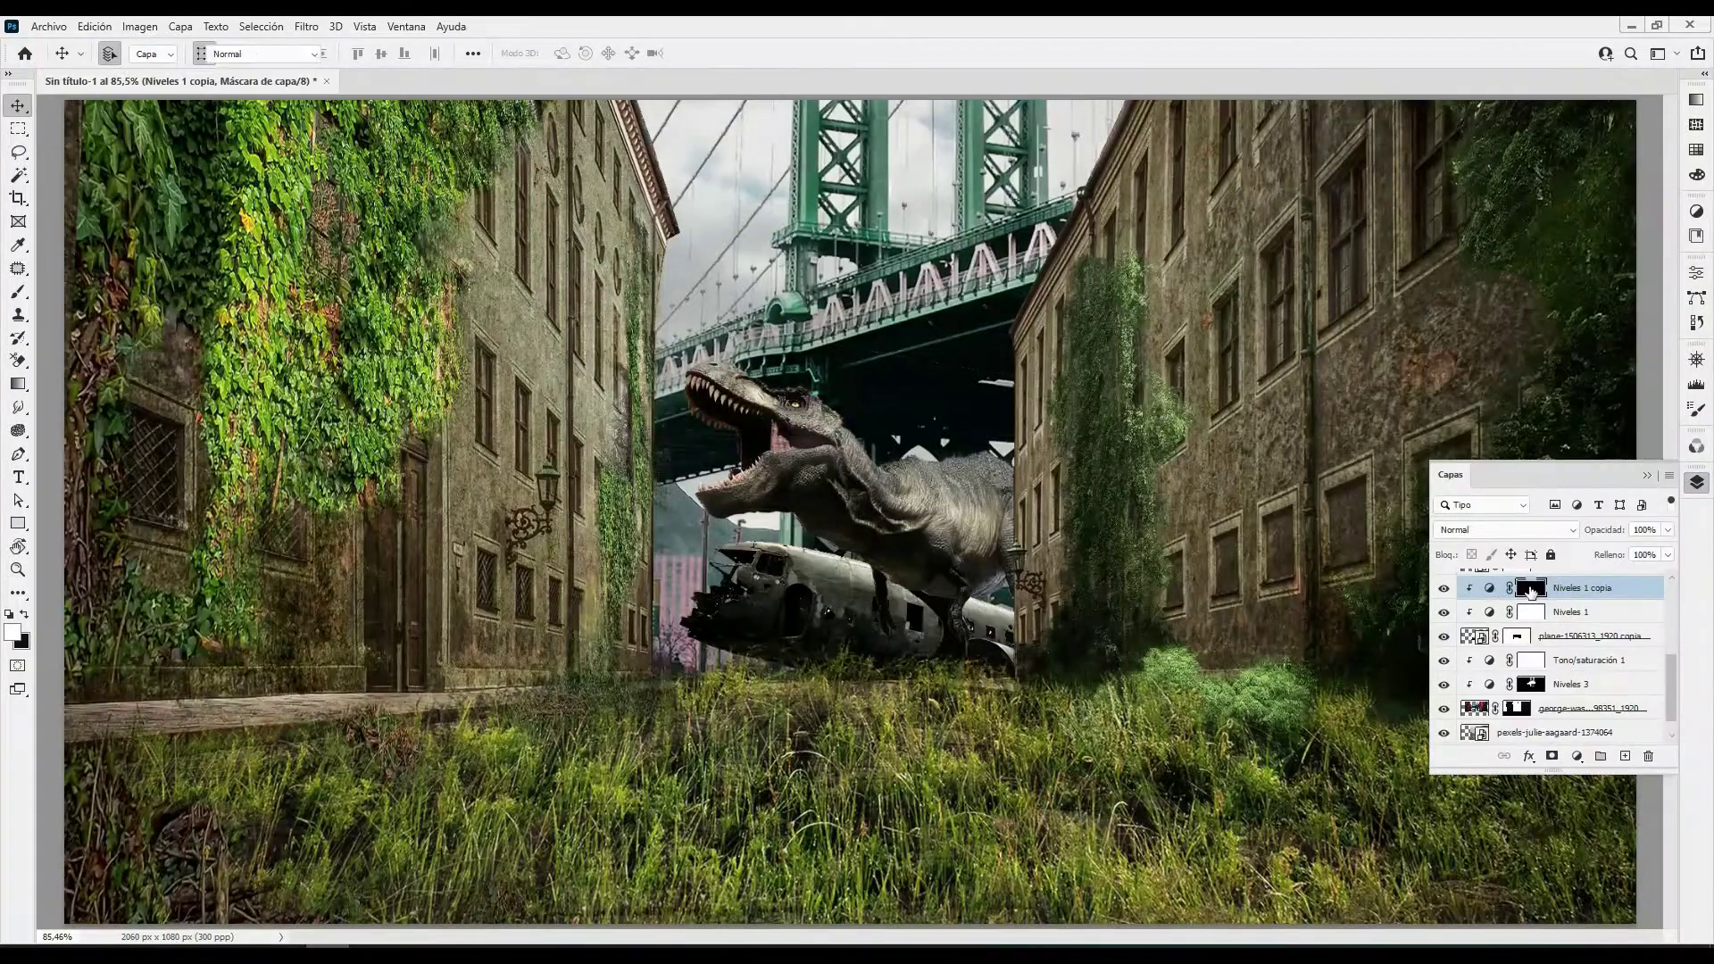
{"action": "scroll", "coordinate": [1056, 594], "scroll_direction": "down", "scroll_amount": 2}
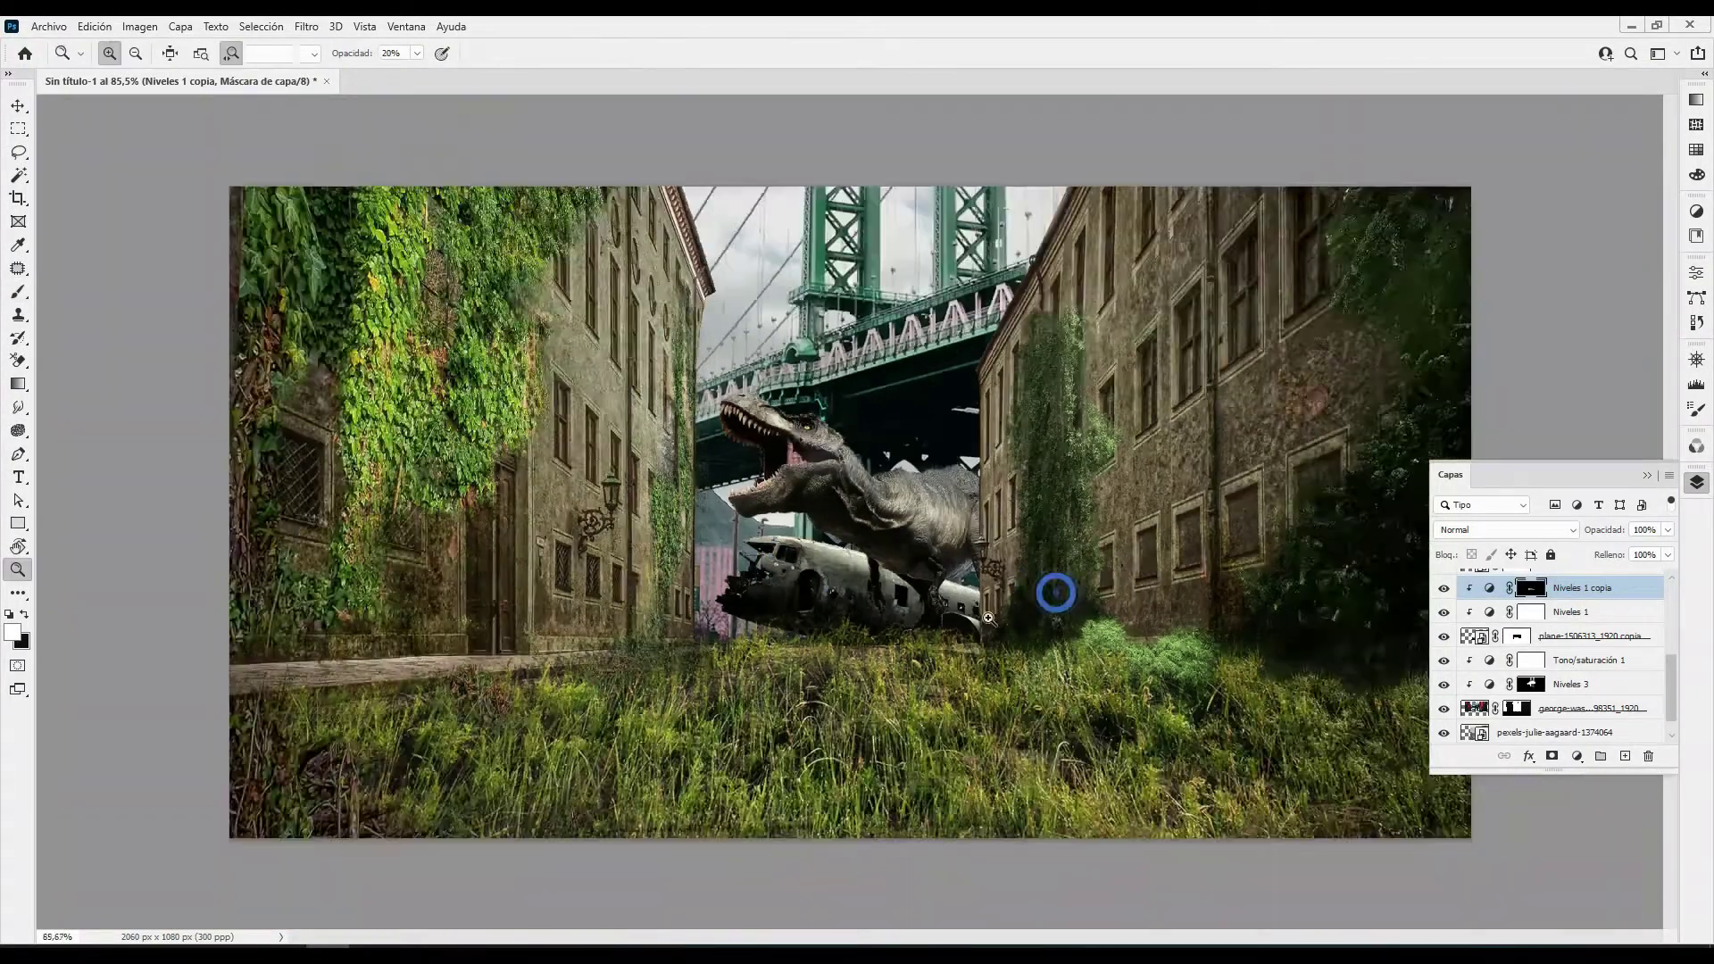
{"action": "scroll", "coordinate": [982, 535], "scroll_direction": "up", "scroll_amount": 4}
Target the T-rex layer's mask with the brush, using white as the paint colour
{"action": "left_click", "coordinate": [888, 459], "text": "ctrl"}
{"action": "scroll", "coordinate": [888, 459], "scroll_direction": "up", "scroll_amount": 4}
{"action": "key", "text": "v"}
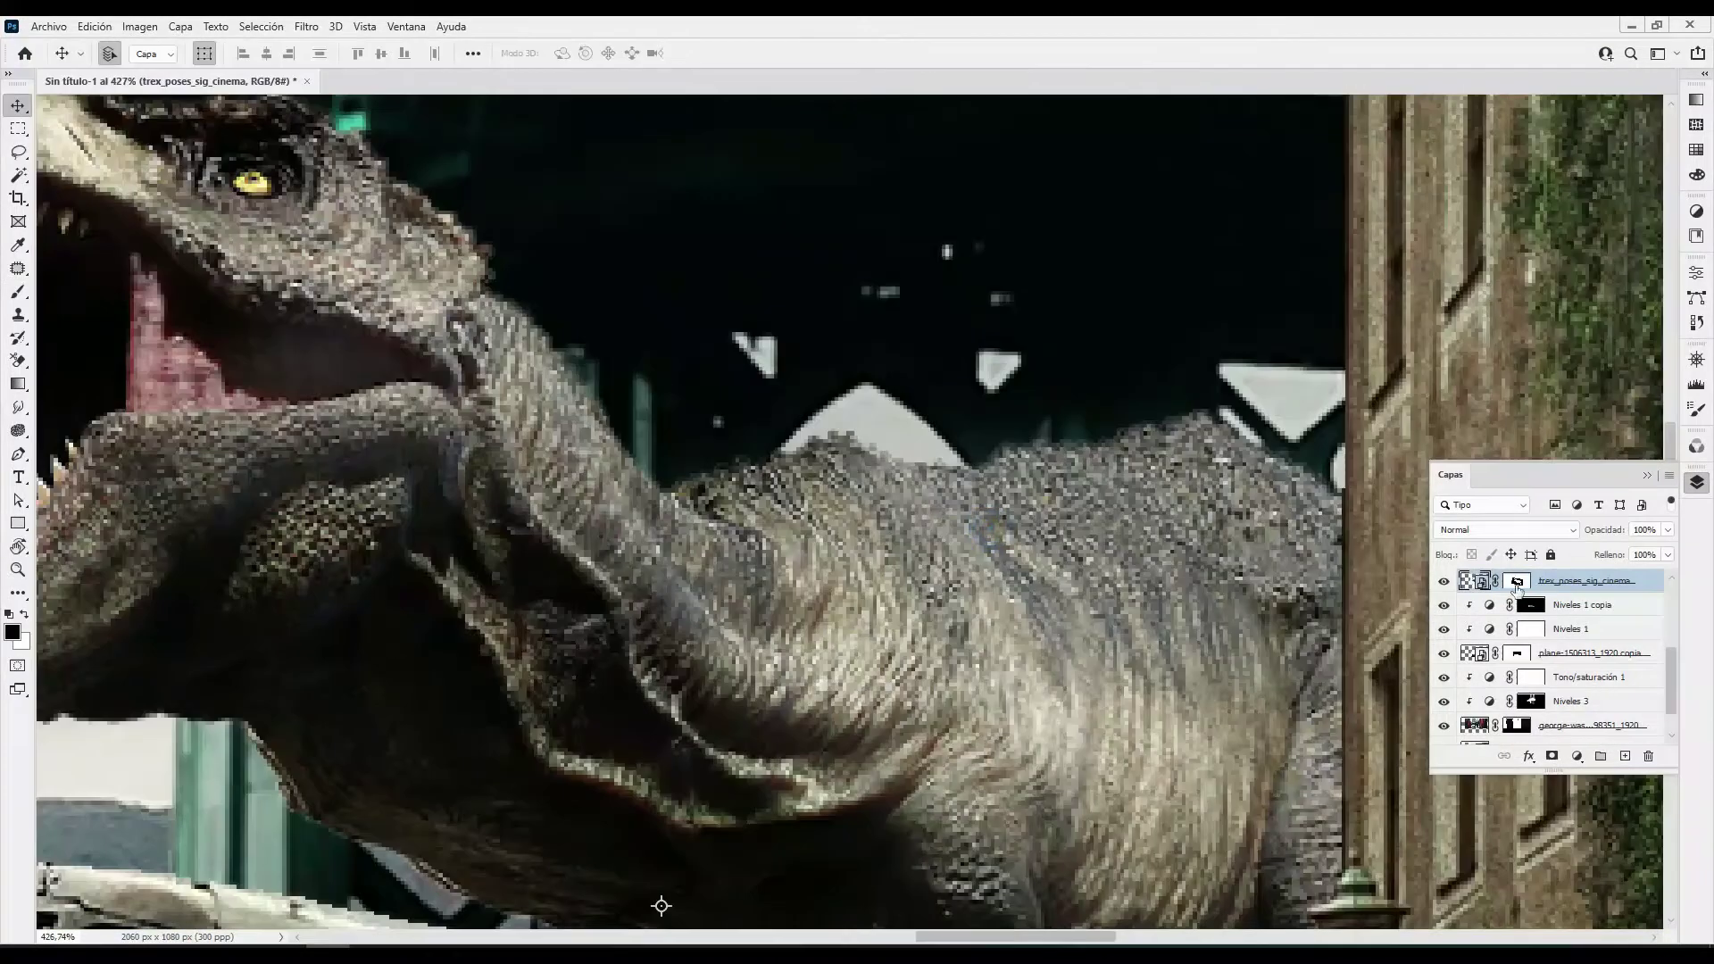
{"action": "left_click", "coordinate": [1516, 582]}
{"action": "key", "text": "b"}
{"action": "key", "text": "x"}
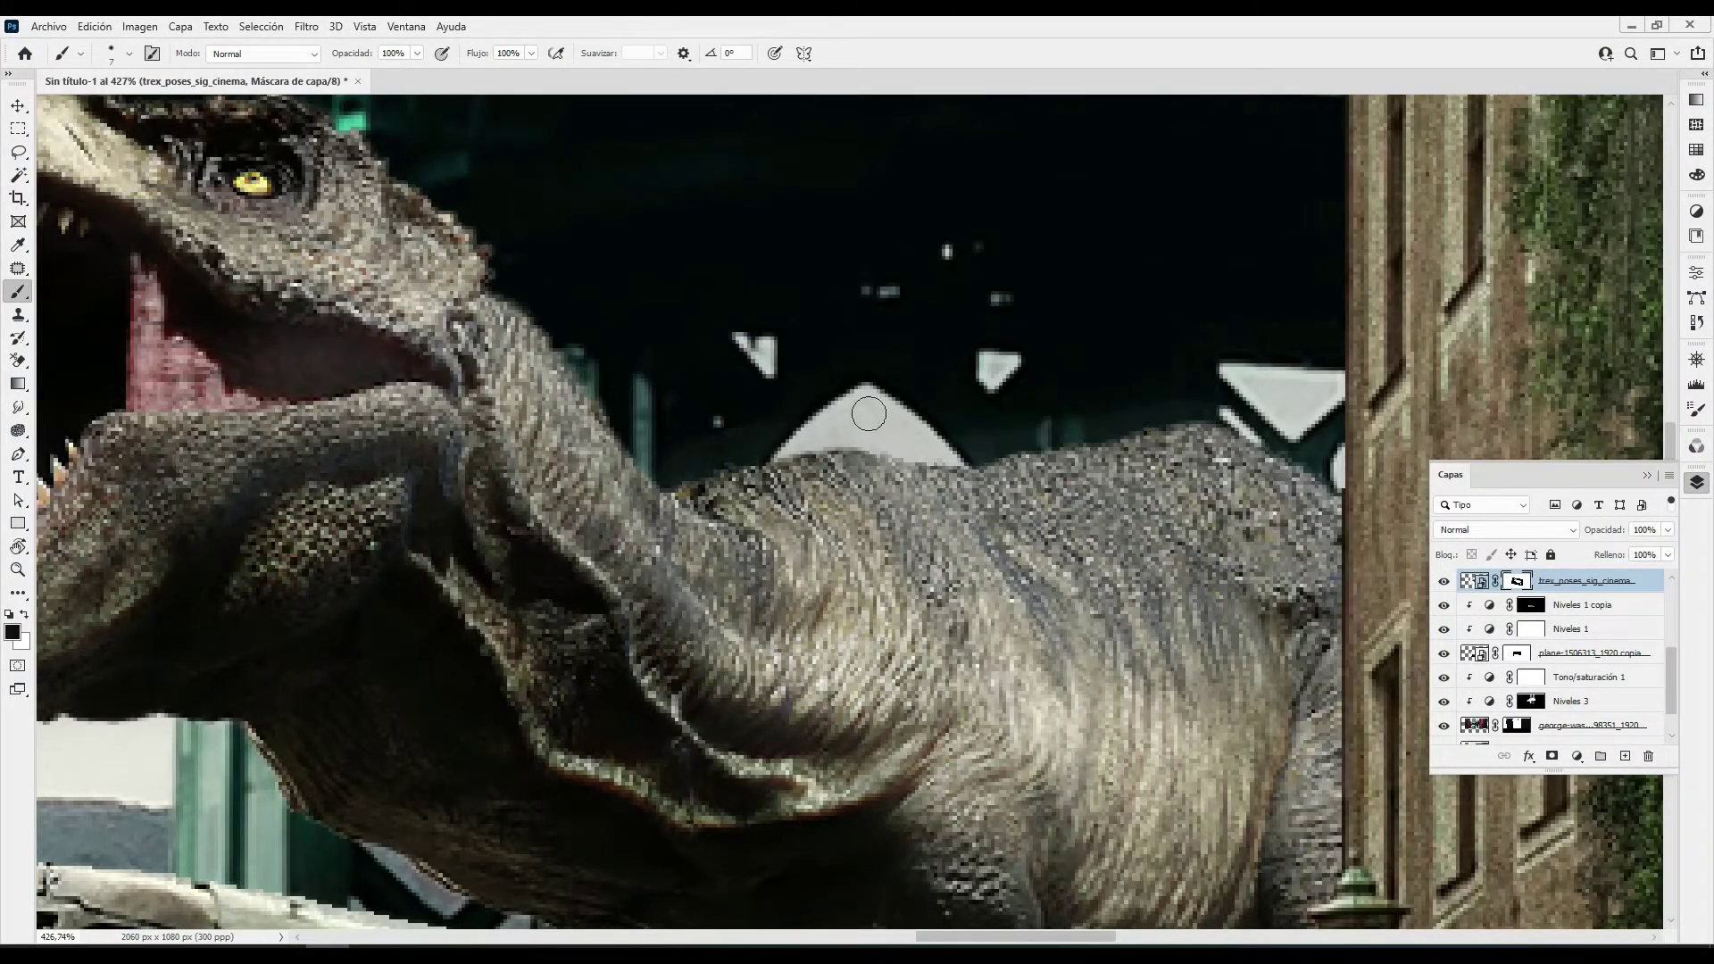
{"action": "key", "text": "ctrl+0"}
Add a clipped Niveles 4 at 2.06 midtones, invert its mask, and paint light onto the T-rex head at 50%
{"action": "key", "text": "v"}
{"action": "left_click", "coordinate": [1571, 665]}
{"action": "left_click", "coordinate": [1696, 273]}
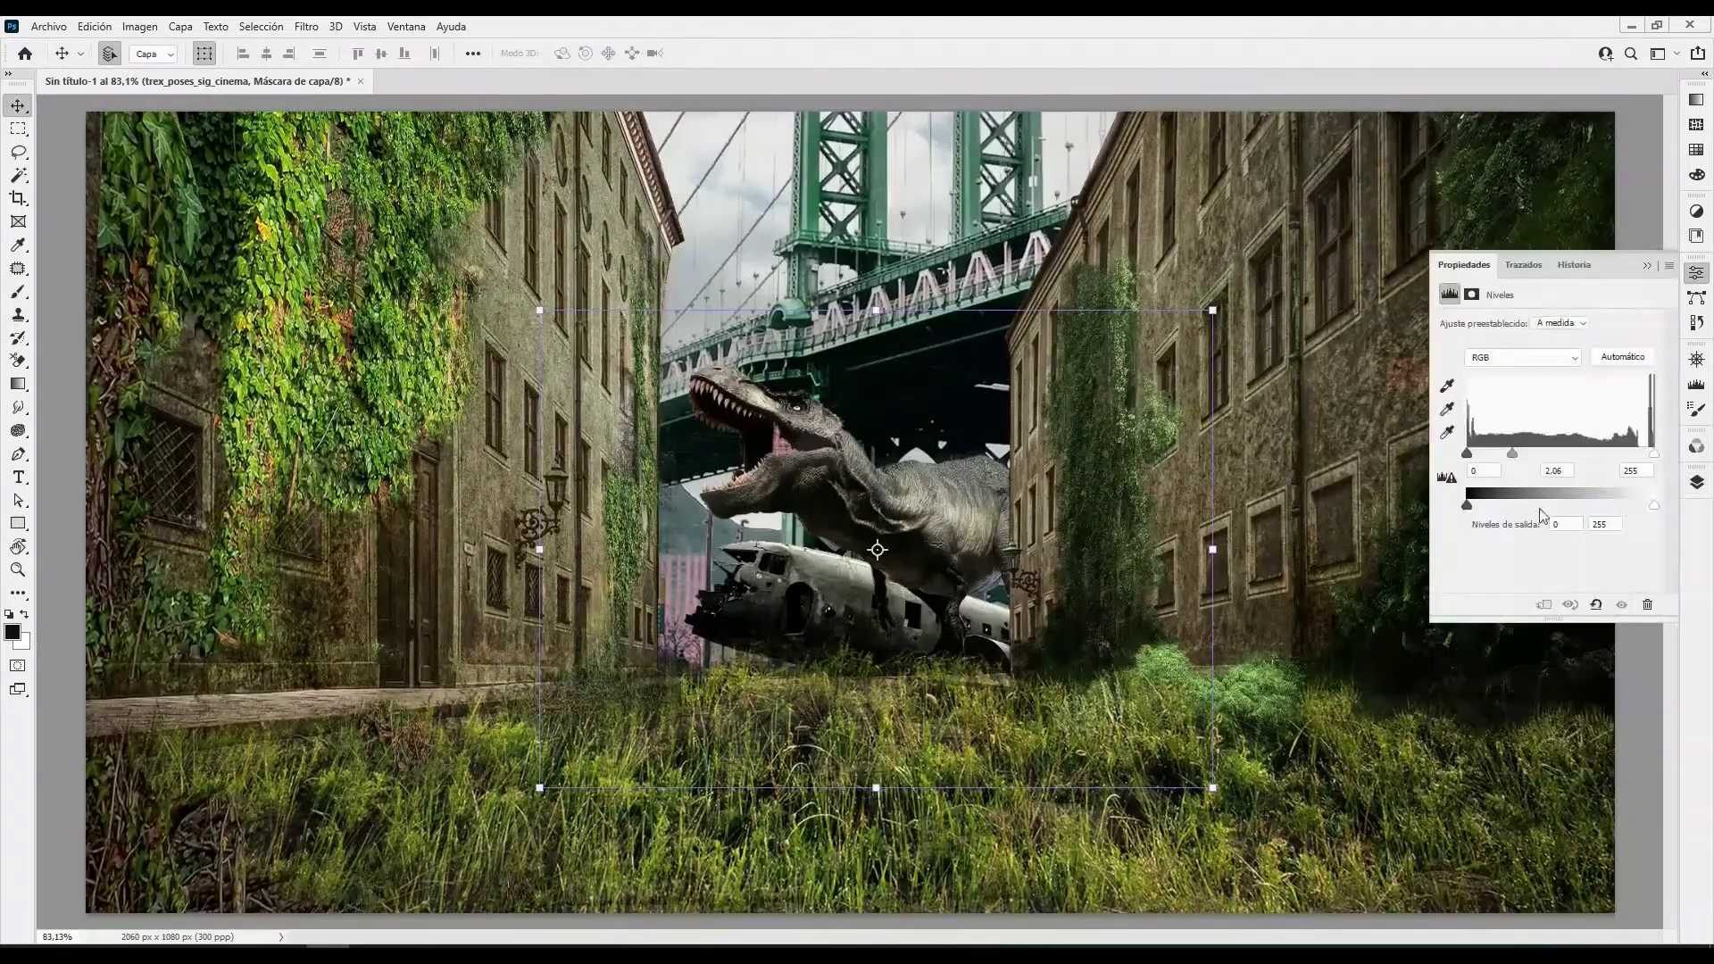
{"action": "left_click_drag", "start_coordinate": [1512, 454], "coordinate": [1572, 454]}
{"action": "left_click", "coordinate": [1696, 482]}
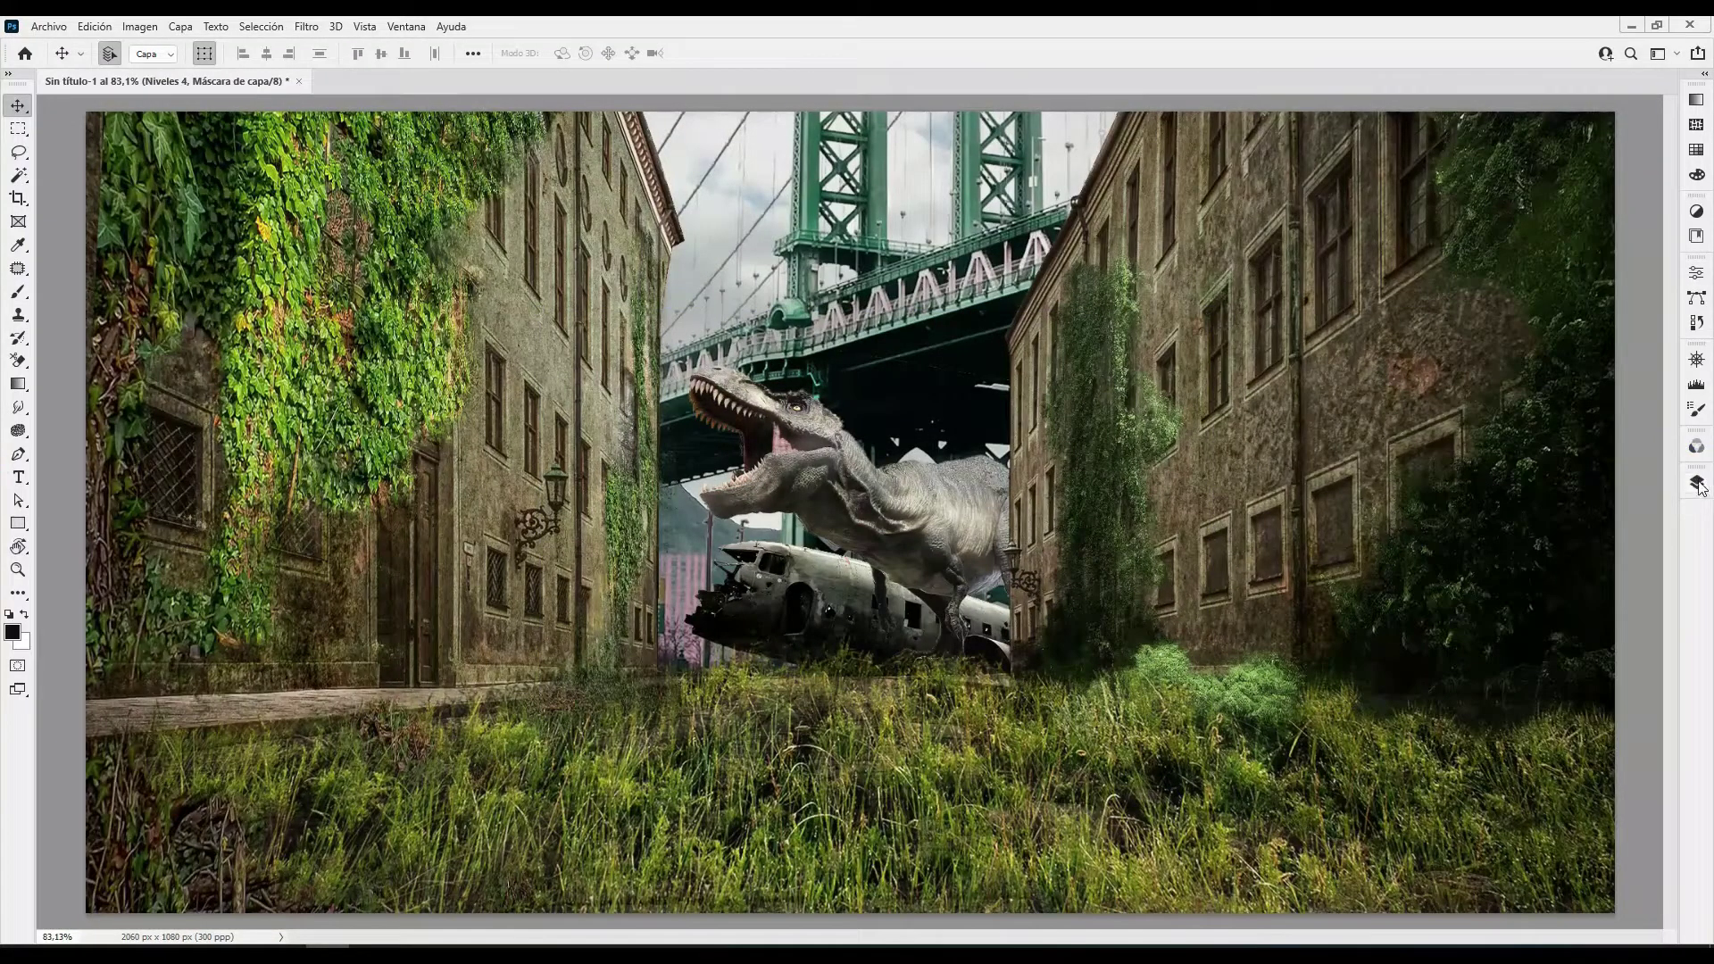
{"action": "left_click", "coordinate": [1696, 482]}
{"action": "key", "text": "ctrl+i"}
{"action": "key", "text": "b"}
{"action": "key", "text": "5"}
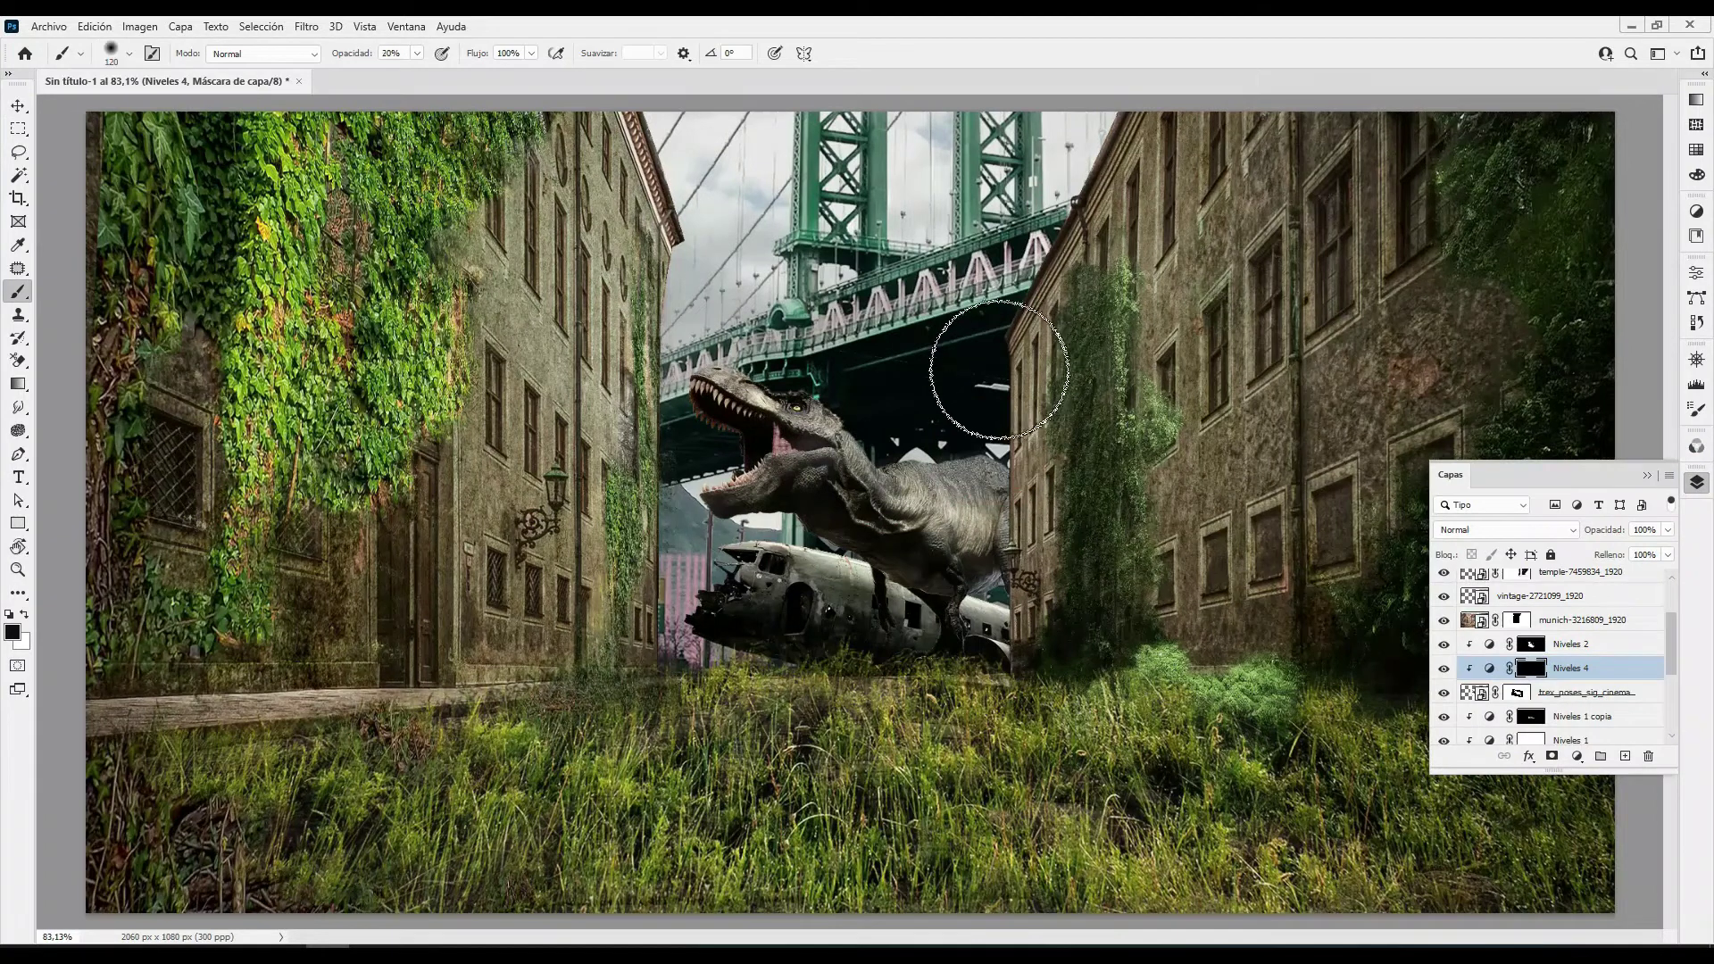
{"action": "left_click_drag", "start_coordinate": [1030, 271], "coordinate": [912, 437]}
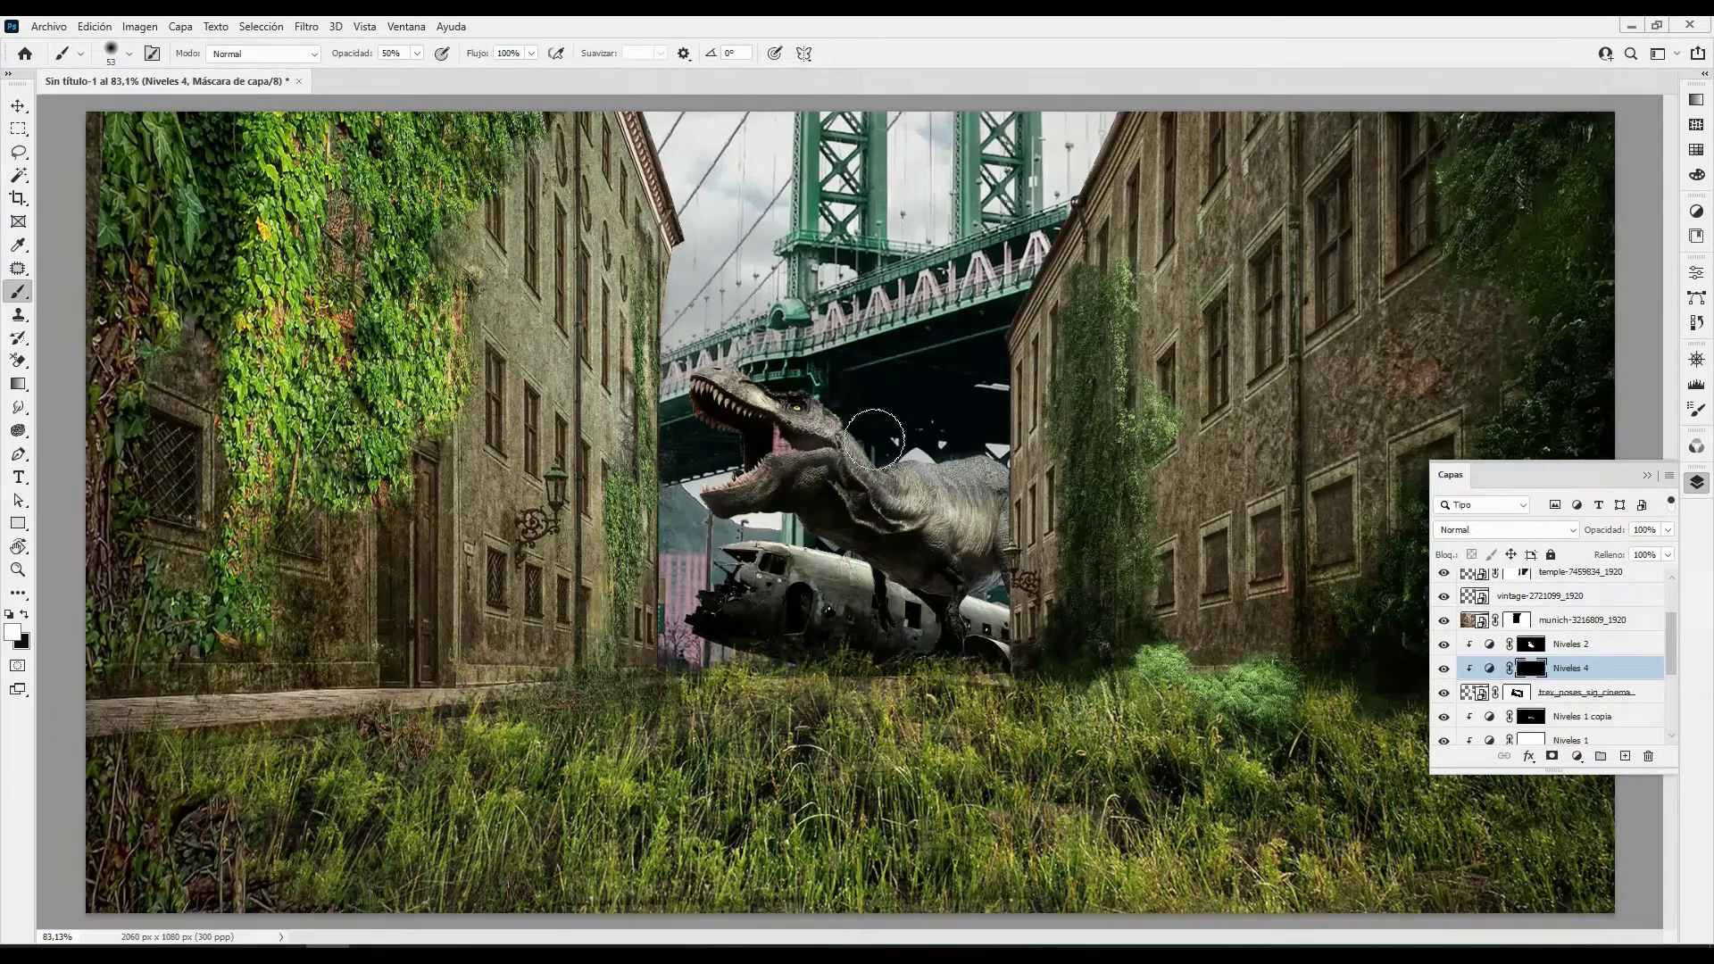
Zoom in on the T-rex's head and add a new empty layer, Capa 1, above Niveles 2
{"action": "scroll", "coordinate": [794, 464], "scroll_direction": "up", "scroll_amount": 3}
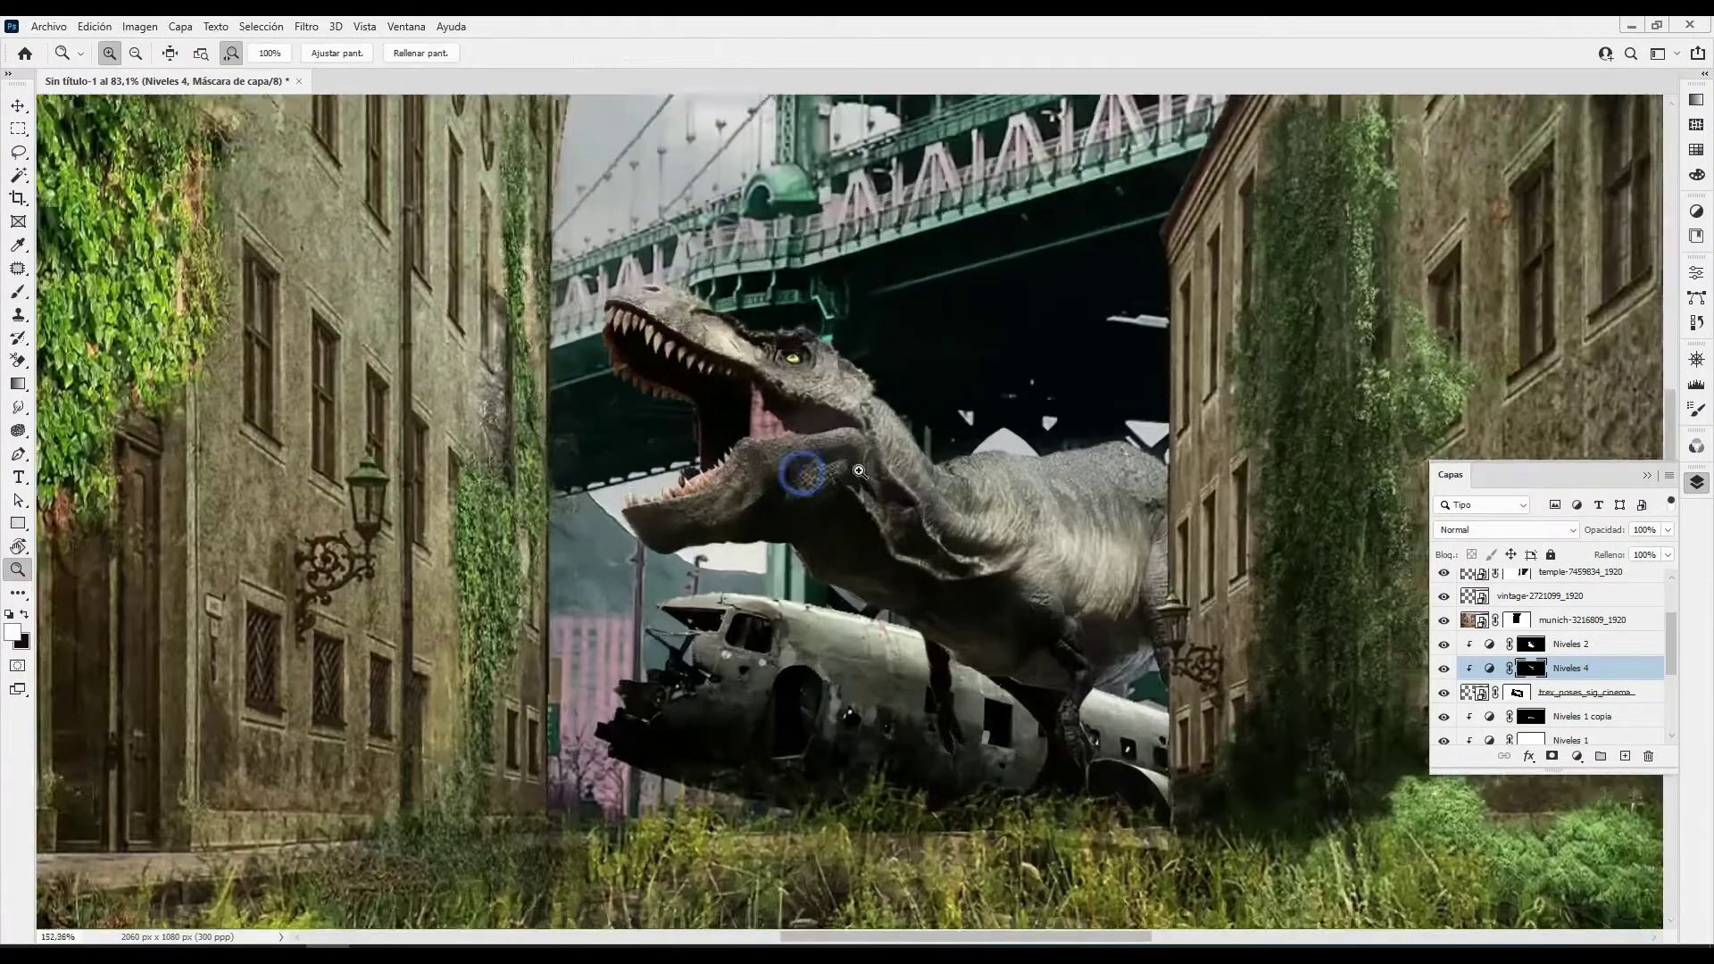
{"action": "key", "text": "z"}
{"action": "left_click_drag", "start_coordinate": [729, 417], "coordinate": [1262, 571]}
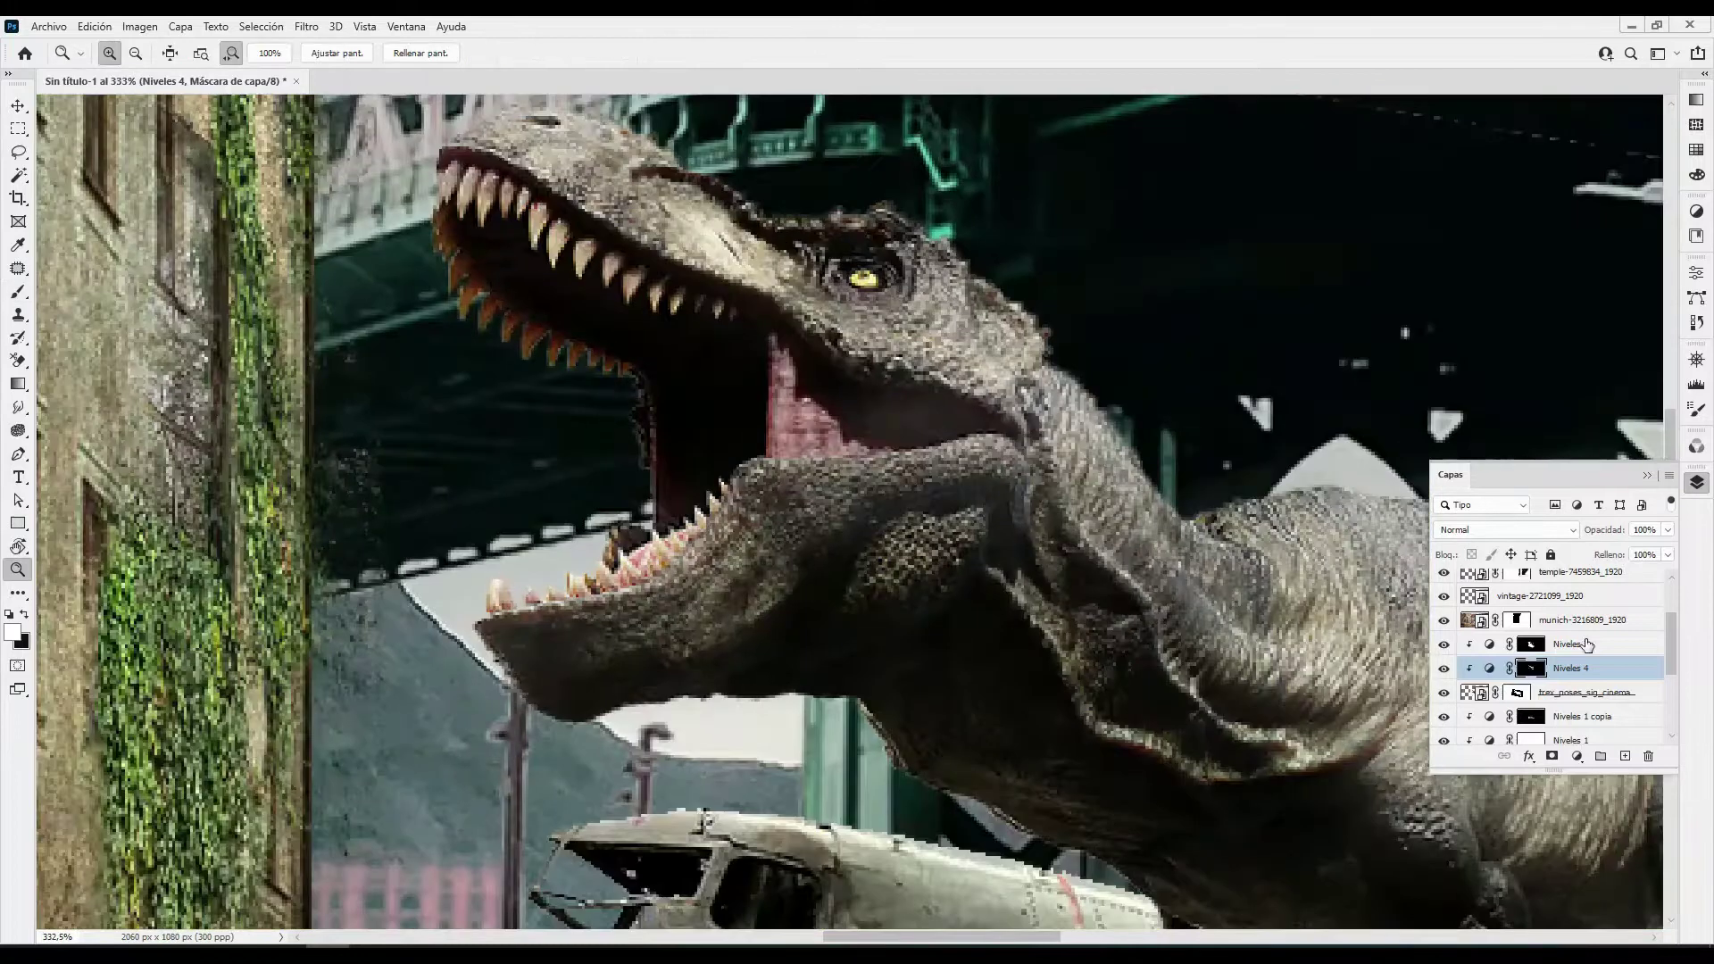
{"action": "left_click", "coordinate": [1587, 643]}
{"action": "left_click", "coordinate": [1624, 756]}
Paint white drool strands between the jaws, cleaning edges with a 13 px Background Eraser
{"action": "key", "text": "b"}
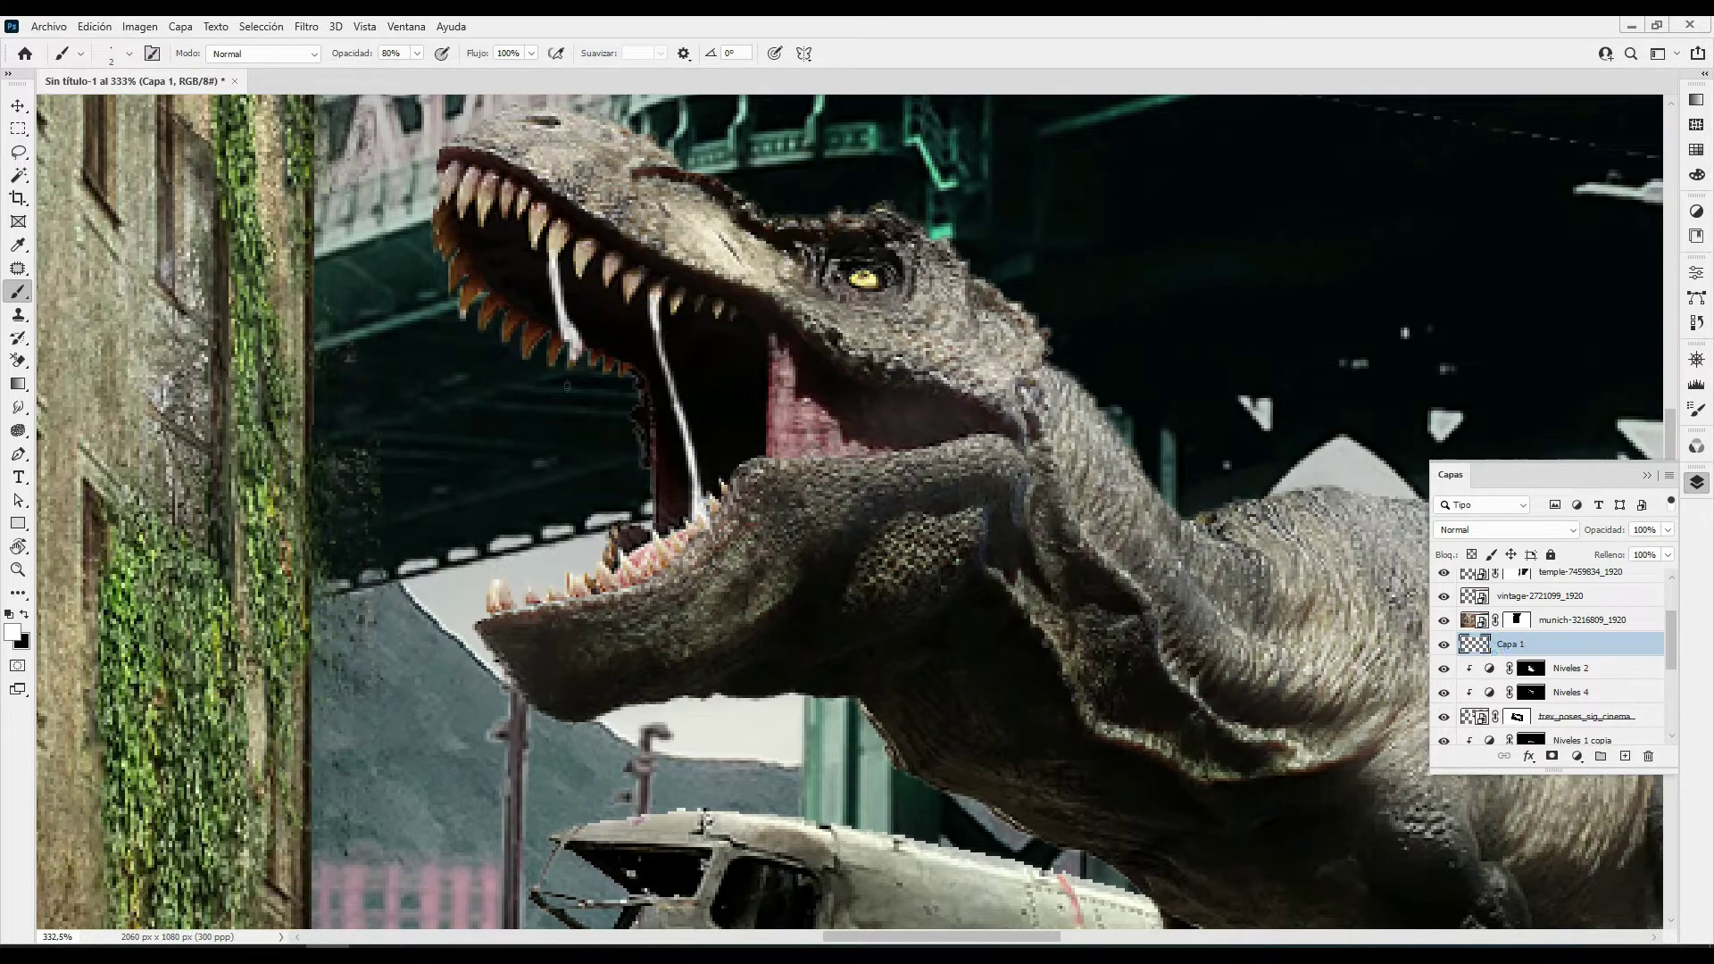
{"action": "key", "text": "e"}
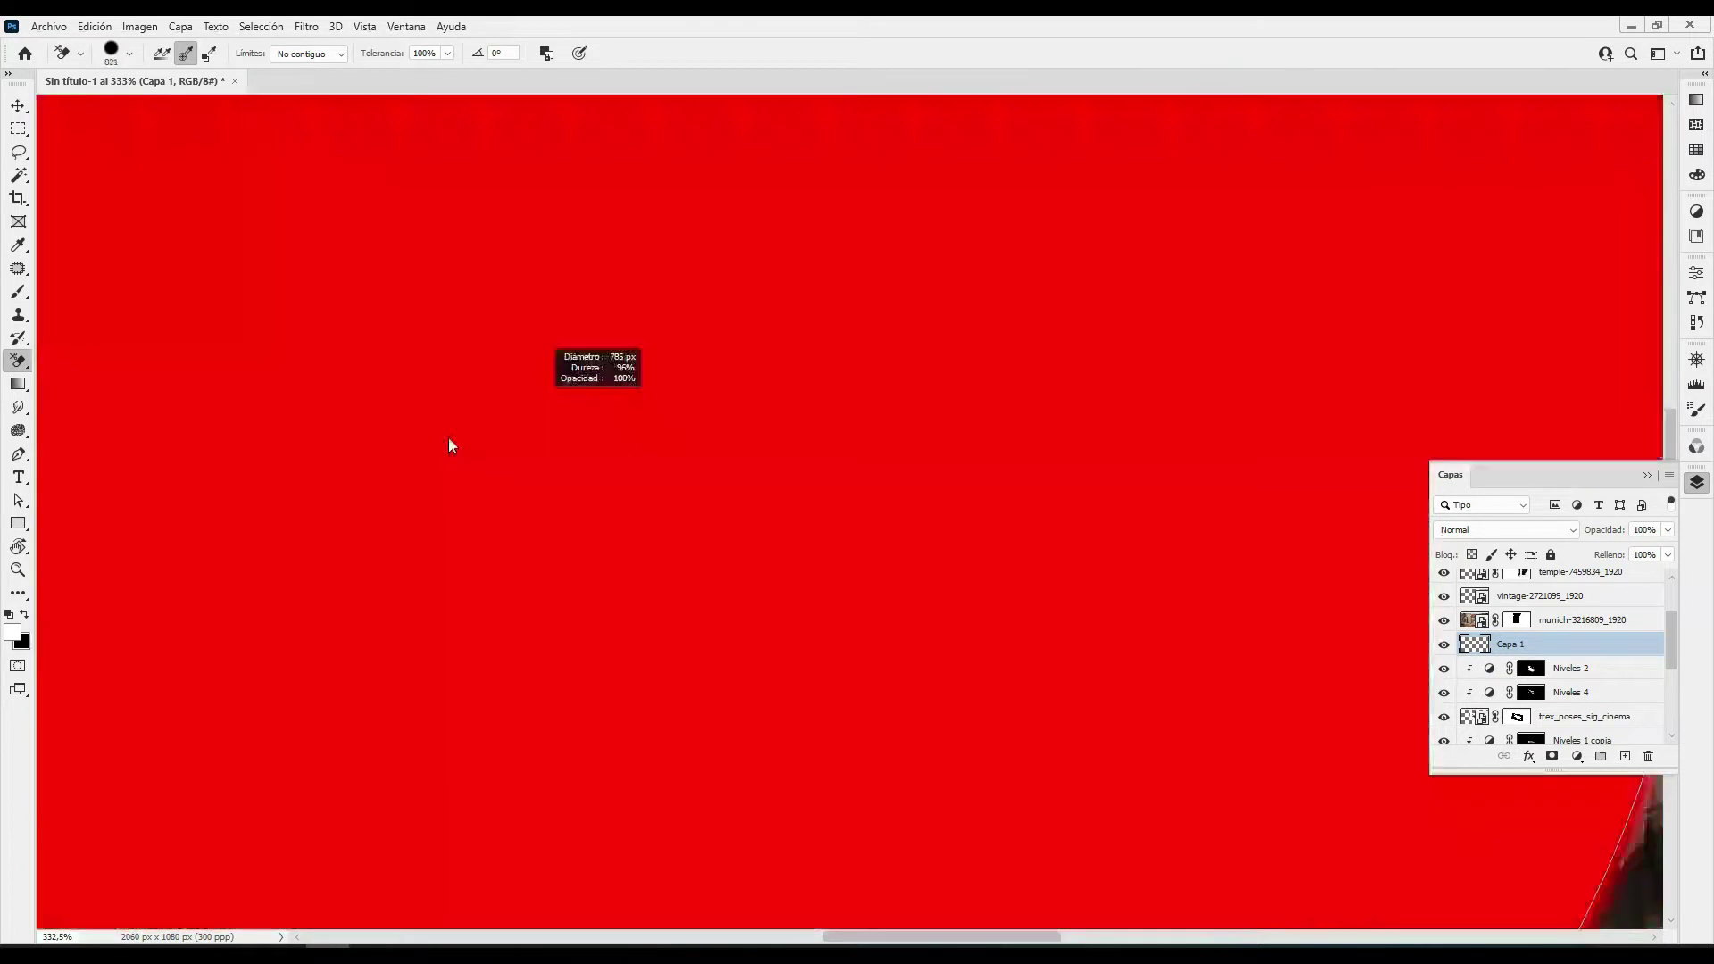
{"action": "right_click", "coordinate": [535, 398]}
{"action": "type", "text": "13"}
{"action": "key", "text": "Return"}
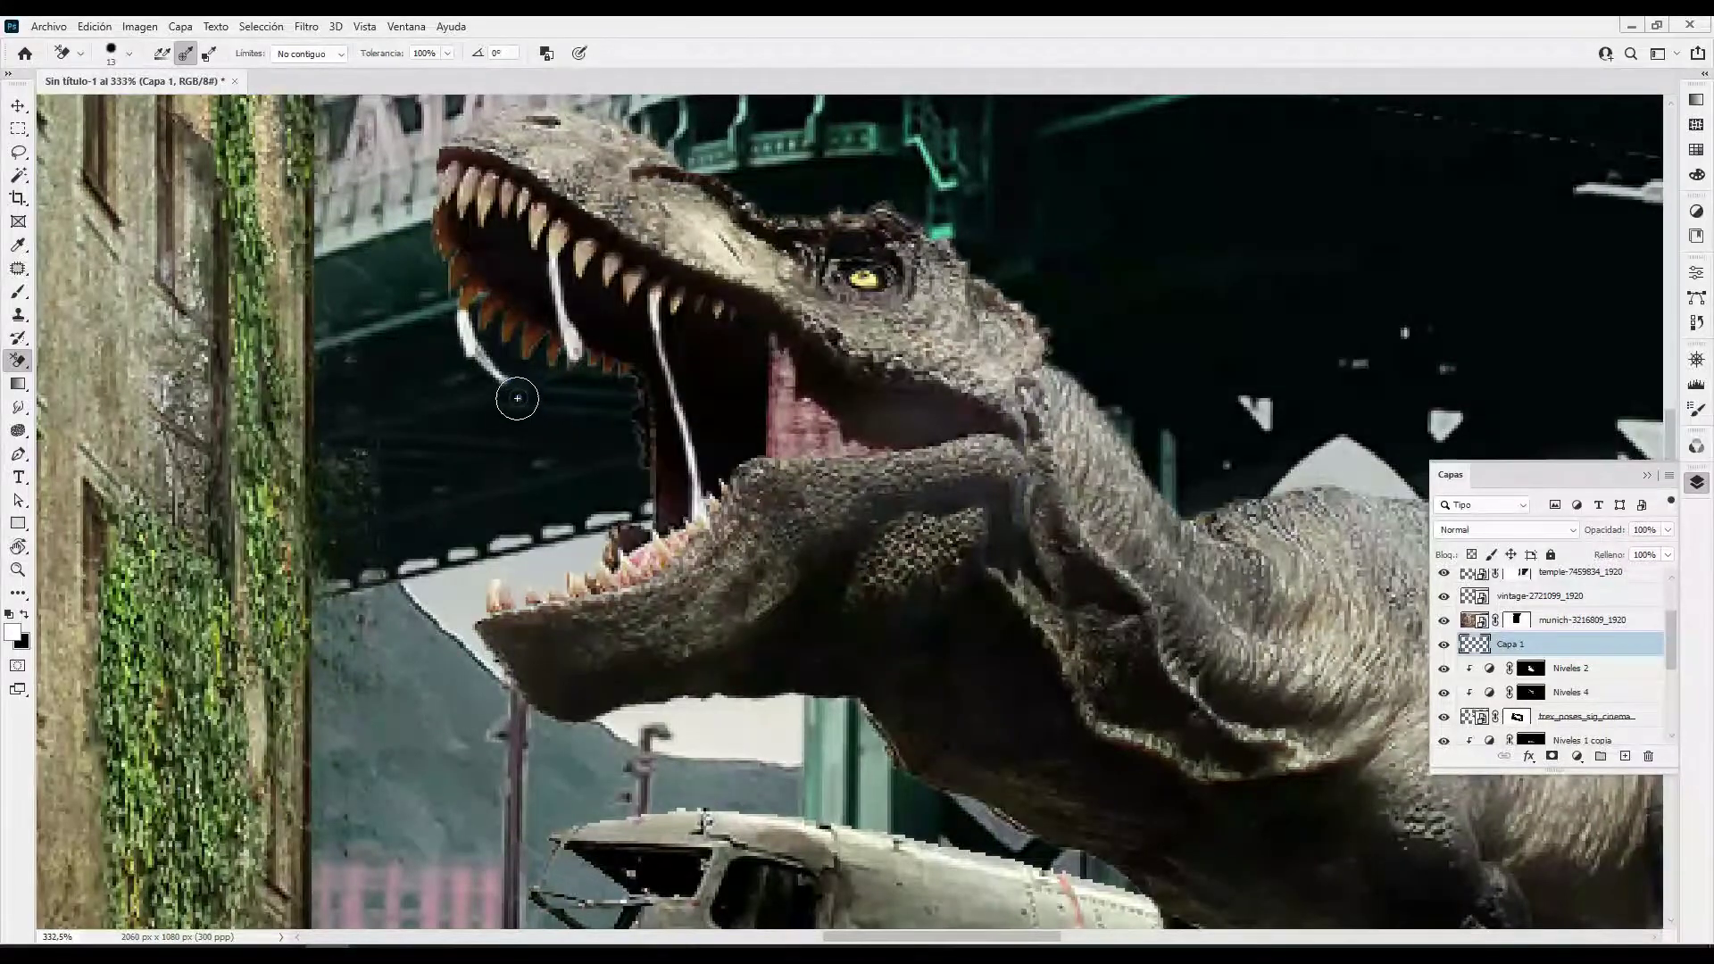
{"action": "scroll", "coordinate": [762, 505], "scroll_direction": "down", "scroll_amount": 1}
{"action": "key", "text": "b"}
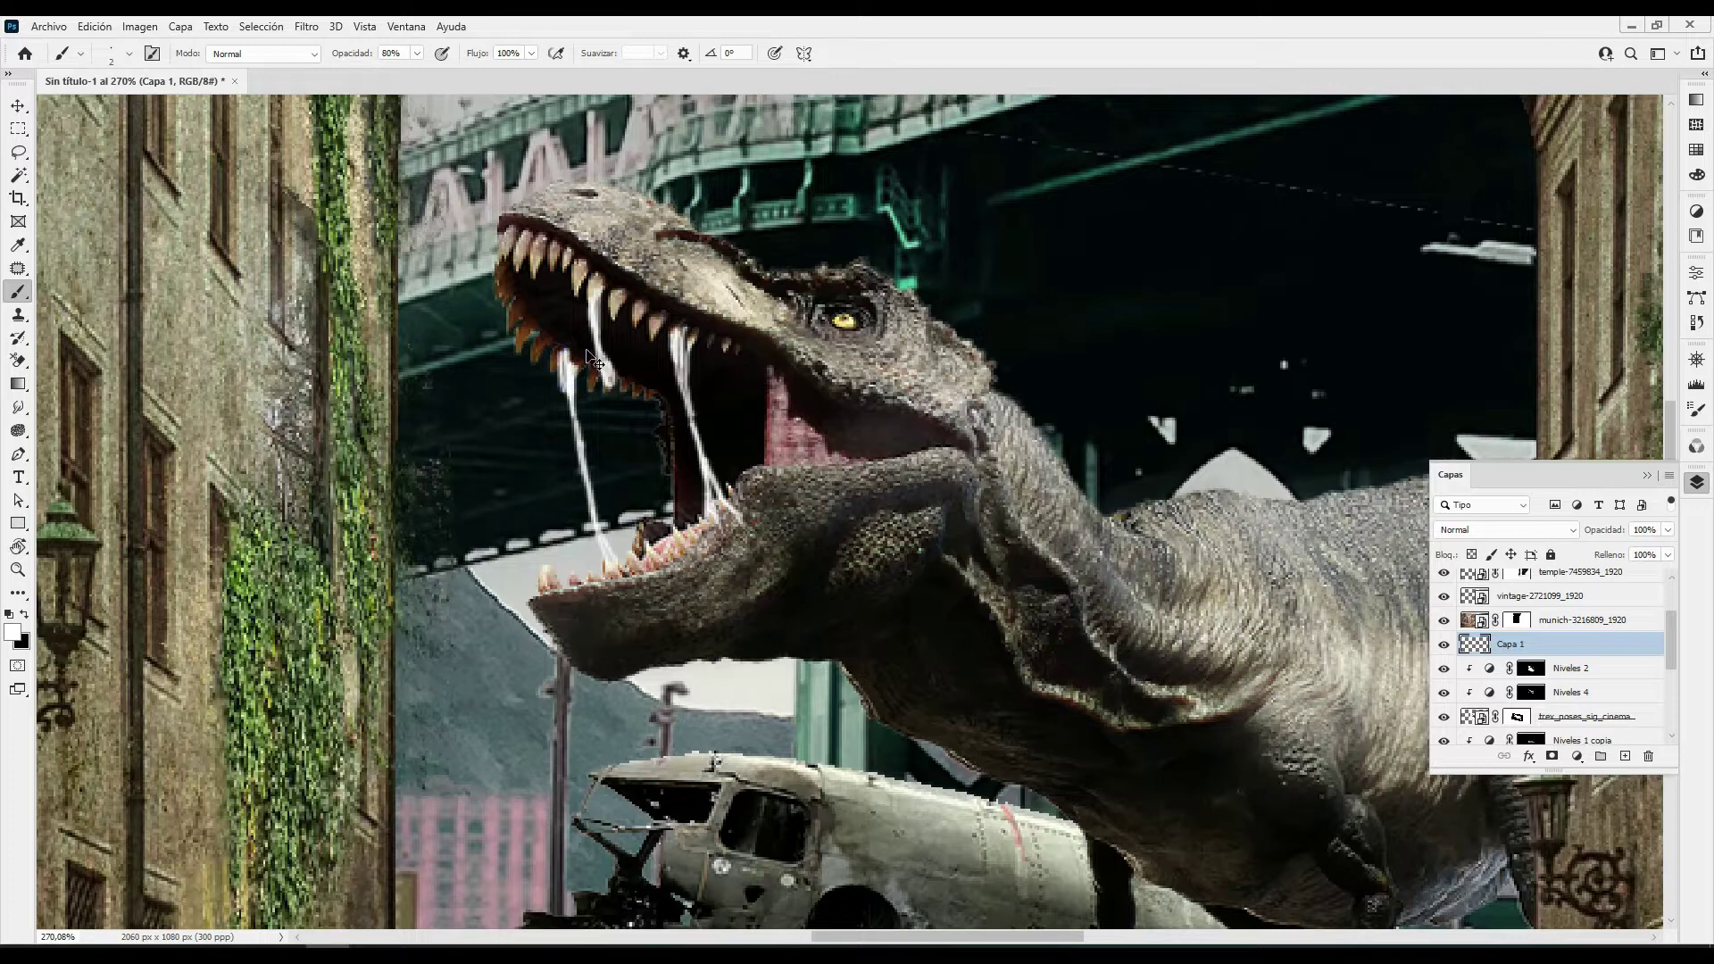
Set the drool layer Capa 1 to Diferencia blending at 54% opacity
{"action": "key", "text": "ctrl+0"}
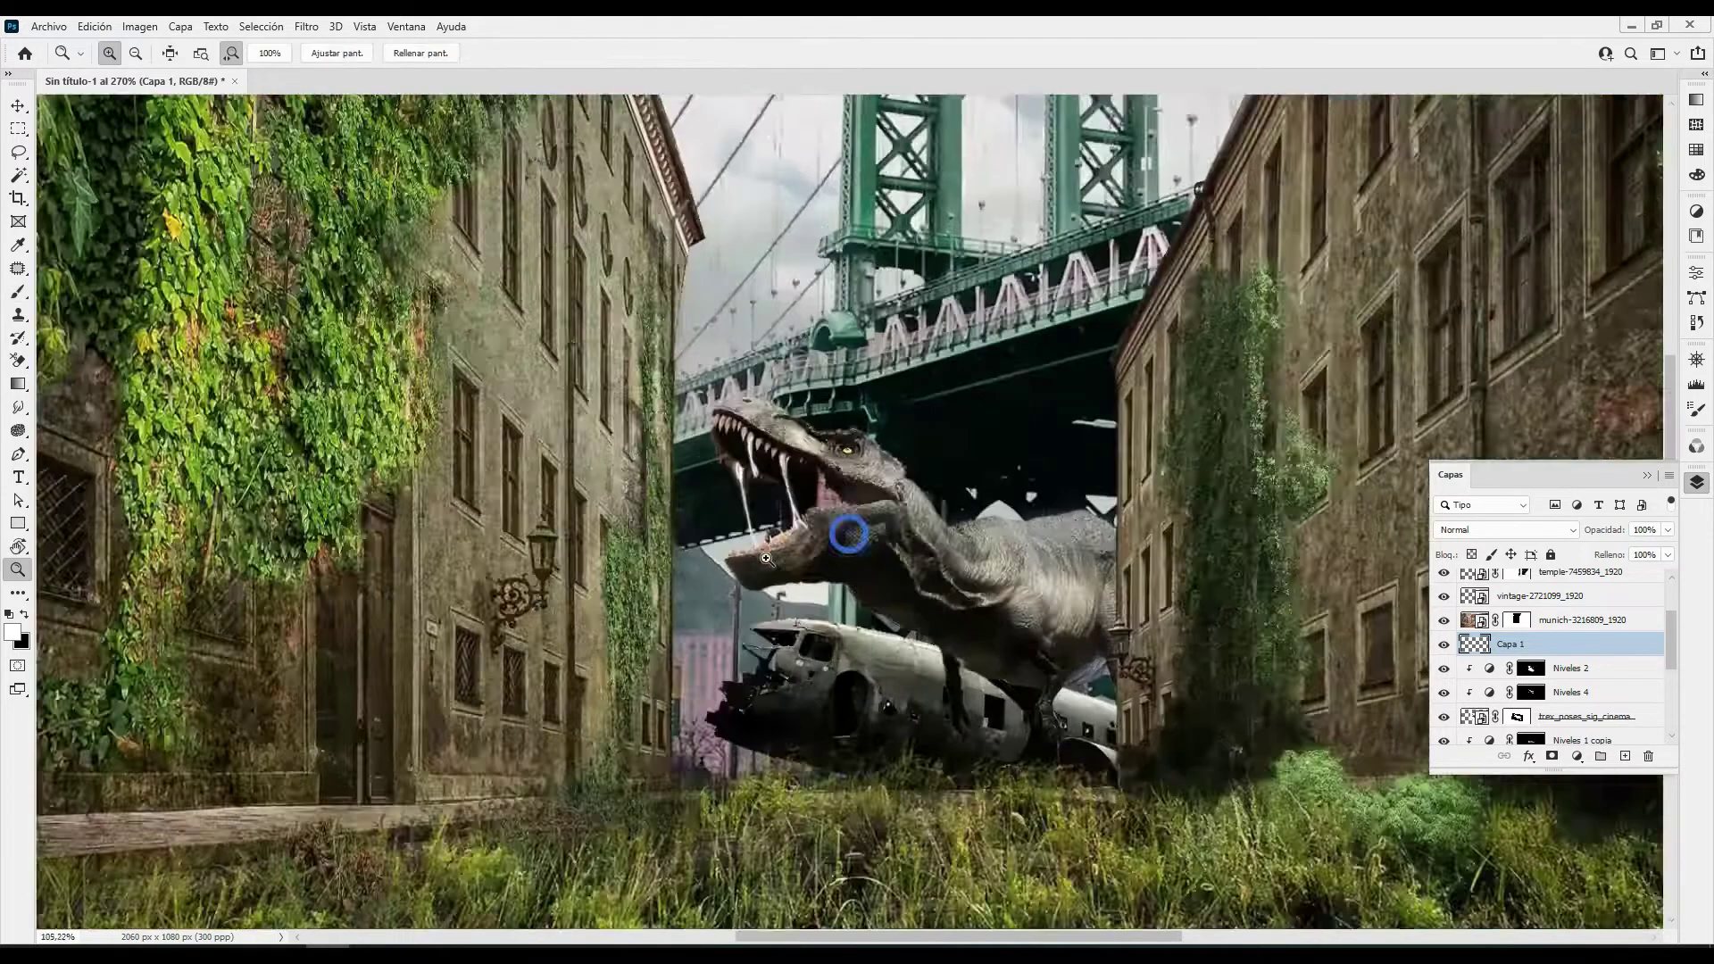
{"action": "left_click", "coordinate": [1506, 529]}
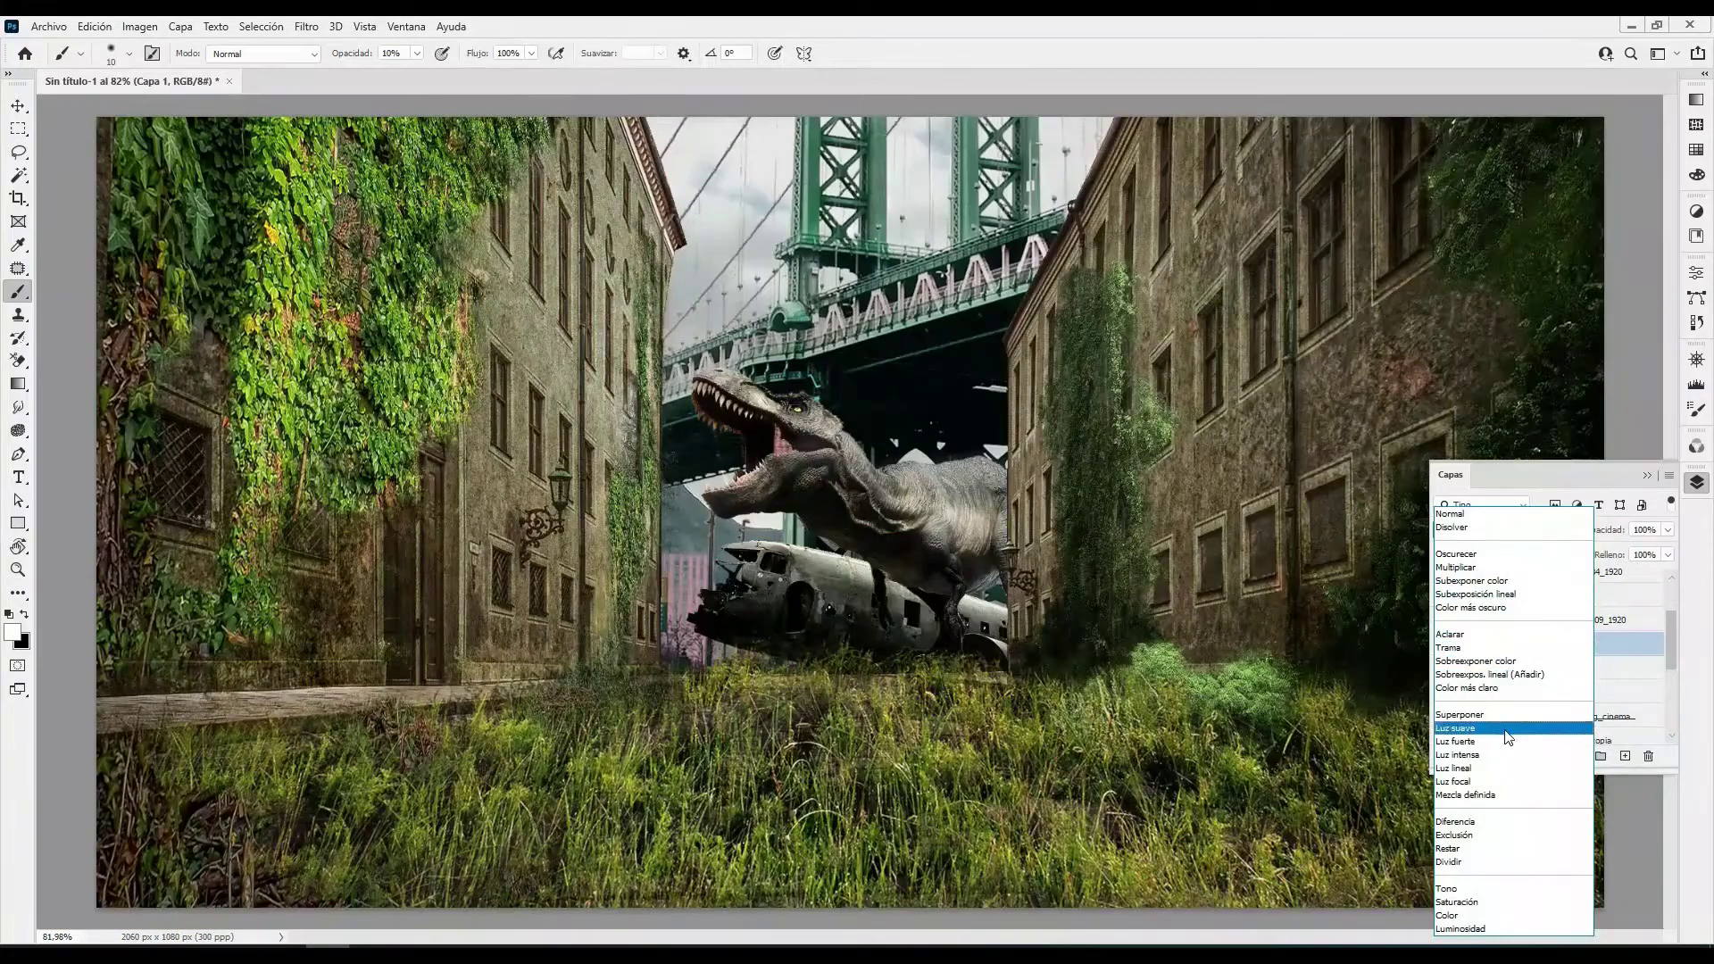
{"action": "left_click", "coordinate": [1497, 823]}
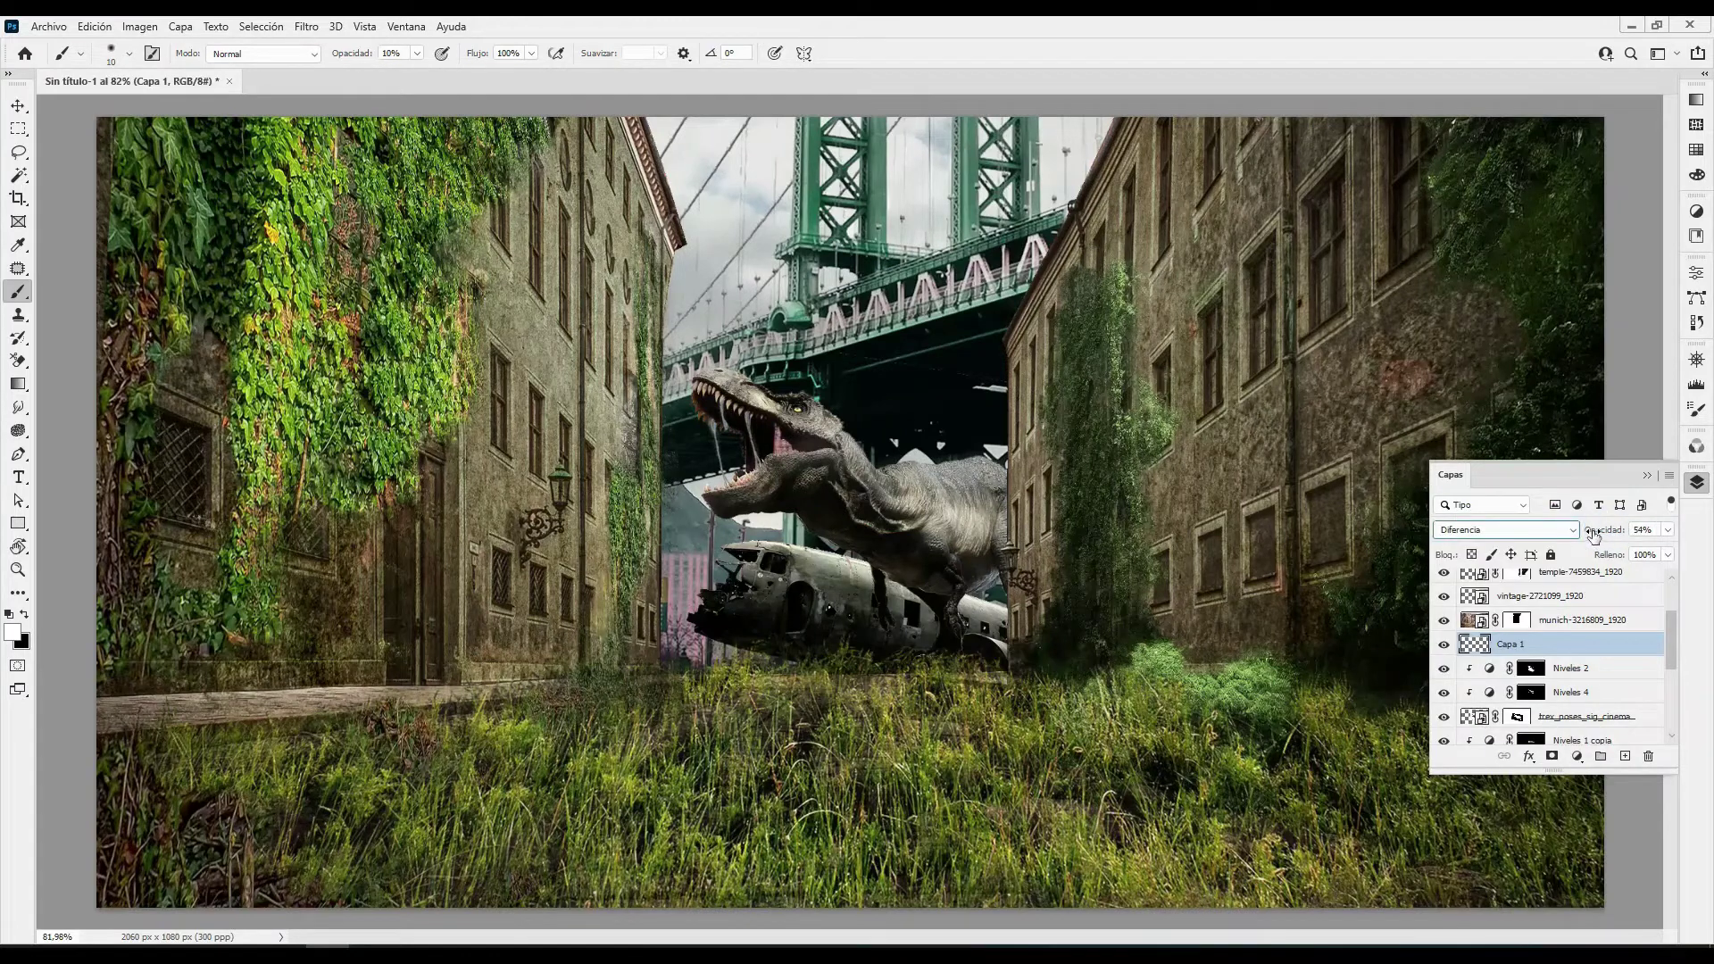
Trim the lower end of one drool strand with the Background Eraser, then select the vintage layer
{"action": "left_click", "coordinate": [815, 525]}
{"action": "key", "text": "e"}
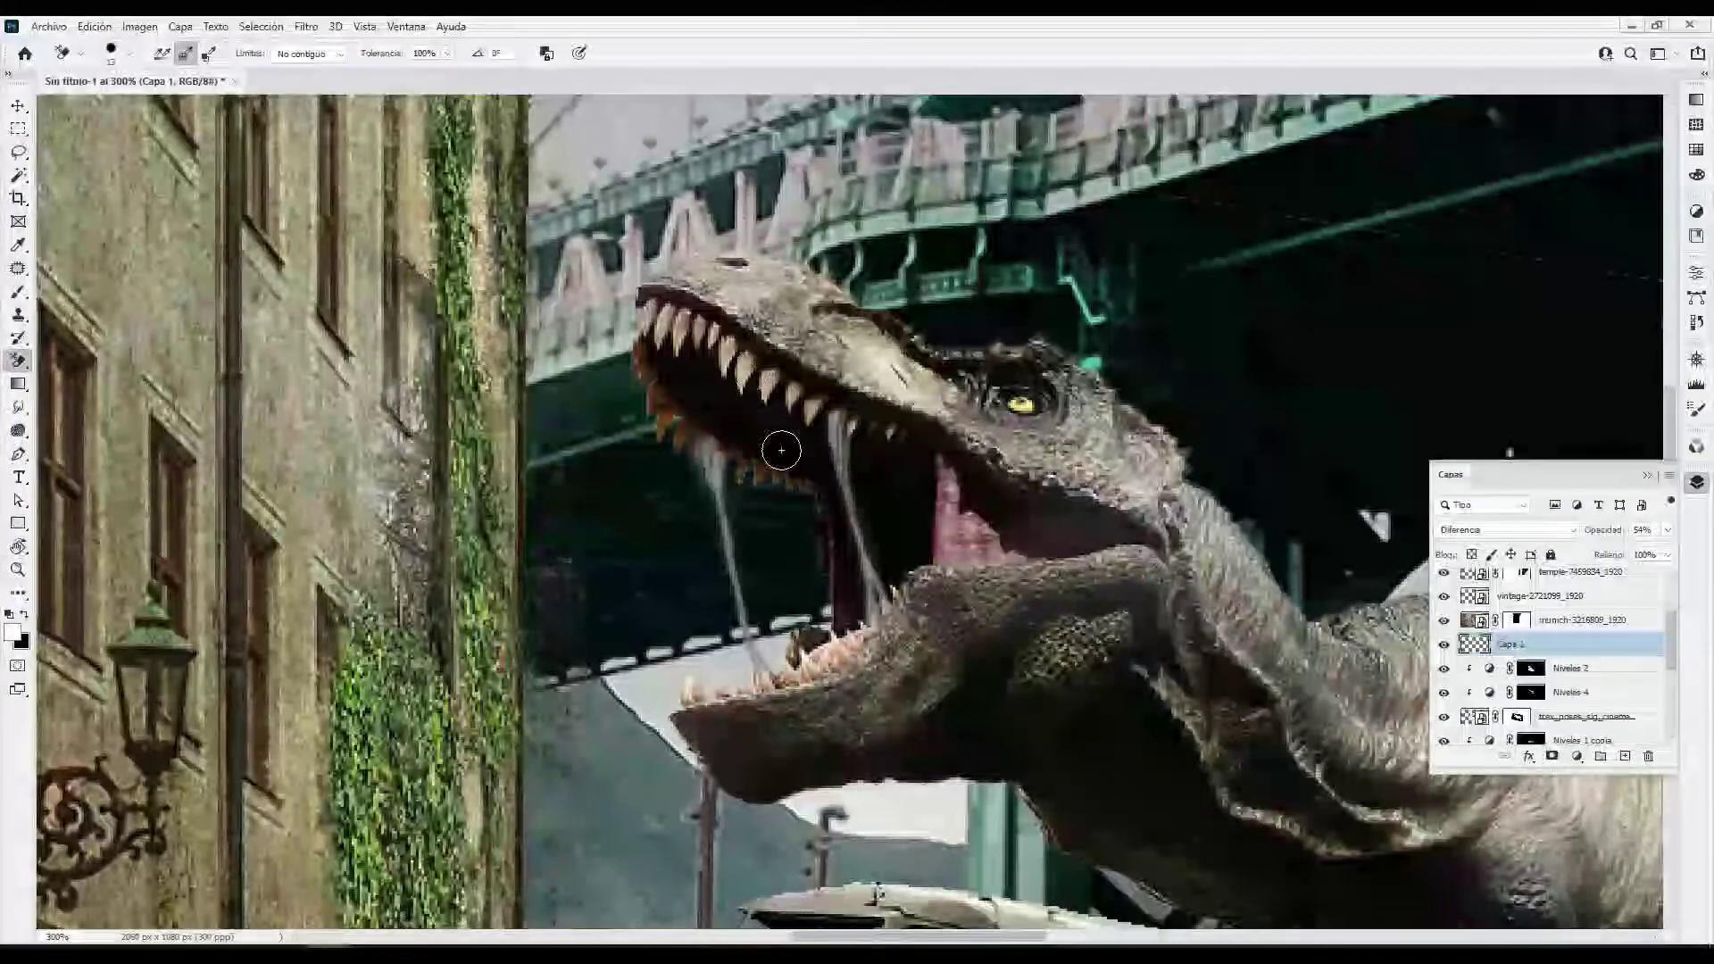
{"action": "scroll", "coordinate": [781, 450], "scroll_direction": "down", "scroll_amount": 1}
{"action": "left_click_drag", "start_coordinate": [746, 574], "coordinate": [763, 616]}
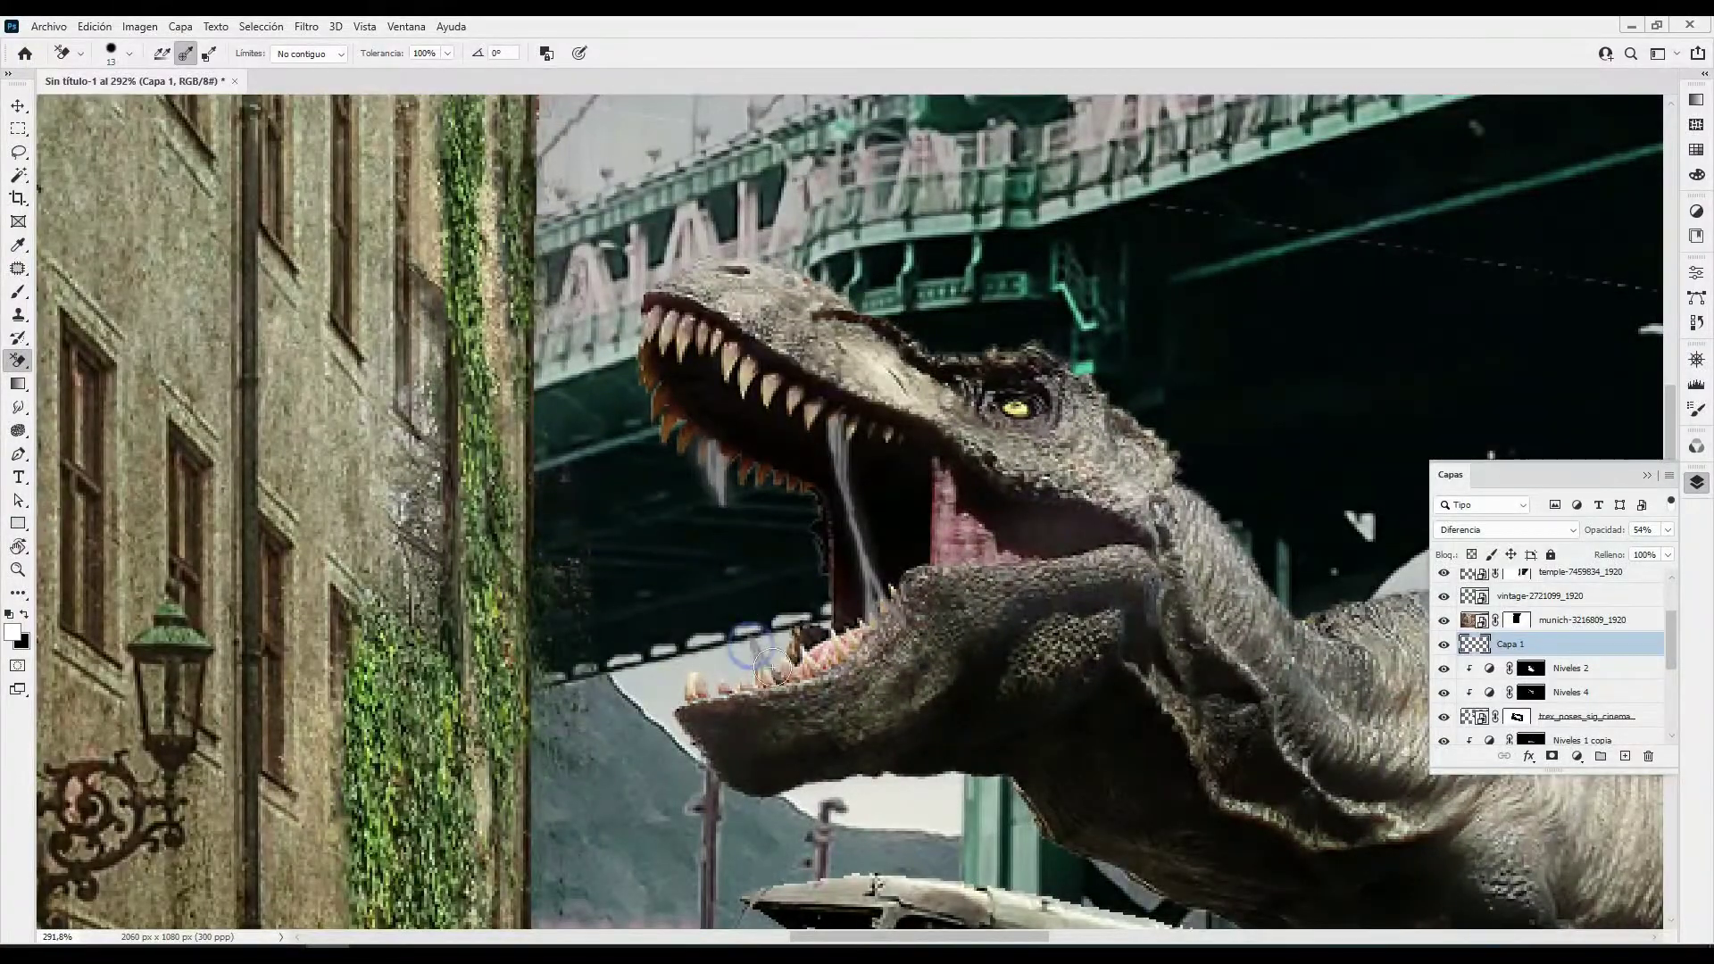
{"action": "key", "text": "ctrl+0"}
{"action": "key", "text": "v"}
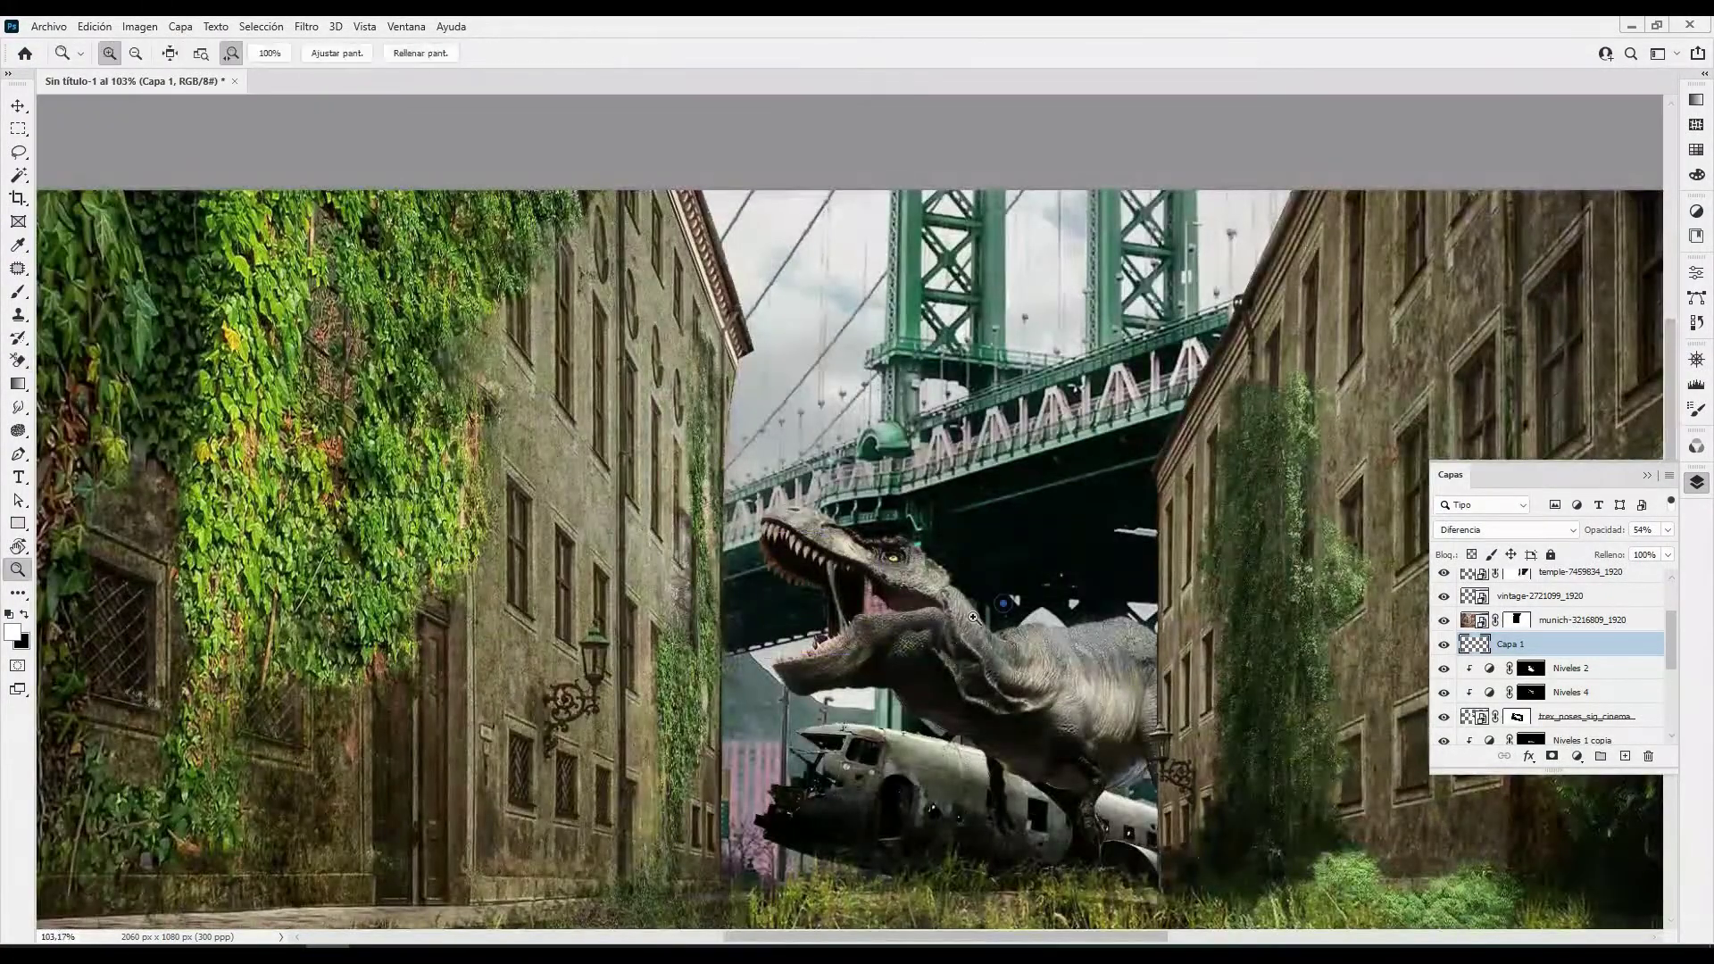
{"action": "scroll", "coordinate": [1090, 528], "scroll_direction": "down", "scroll_amount": 3}
{"action": "left_click", "coordinate": [1090, 528]}
Add a Niveles 5 Levels layer clipped to munich, darkening midtones, with its mask inverted
{"action": "left_click", "coordinate": [1498, 628]}
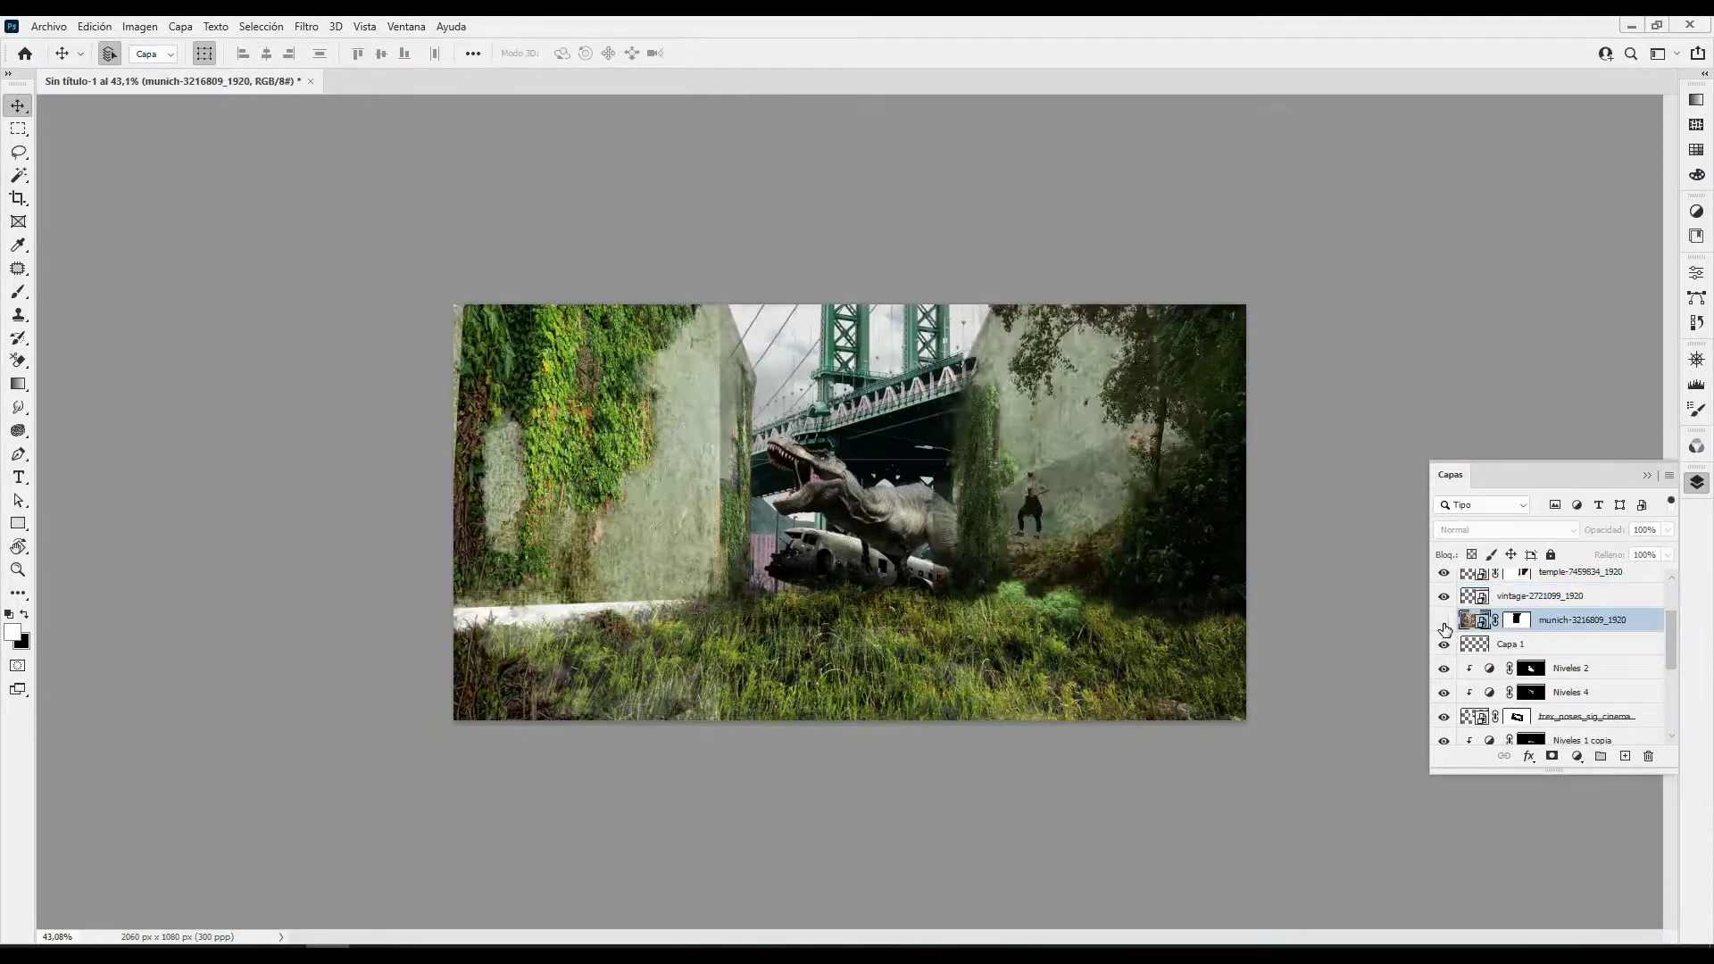
{"action": "left_click", "coordinate": [1576, 756]}
{"action": "left_click", "coordinate": [1584, 512]}
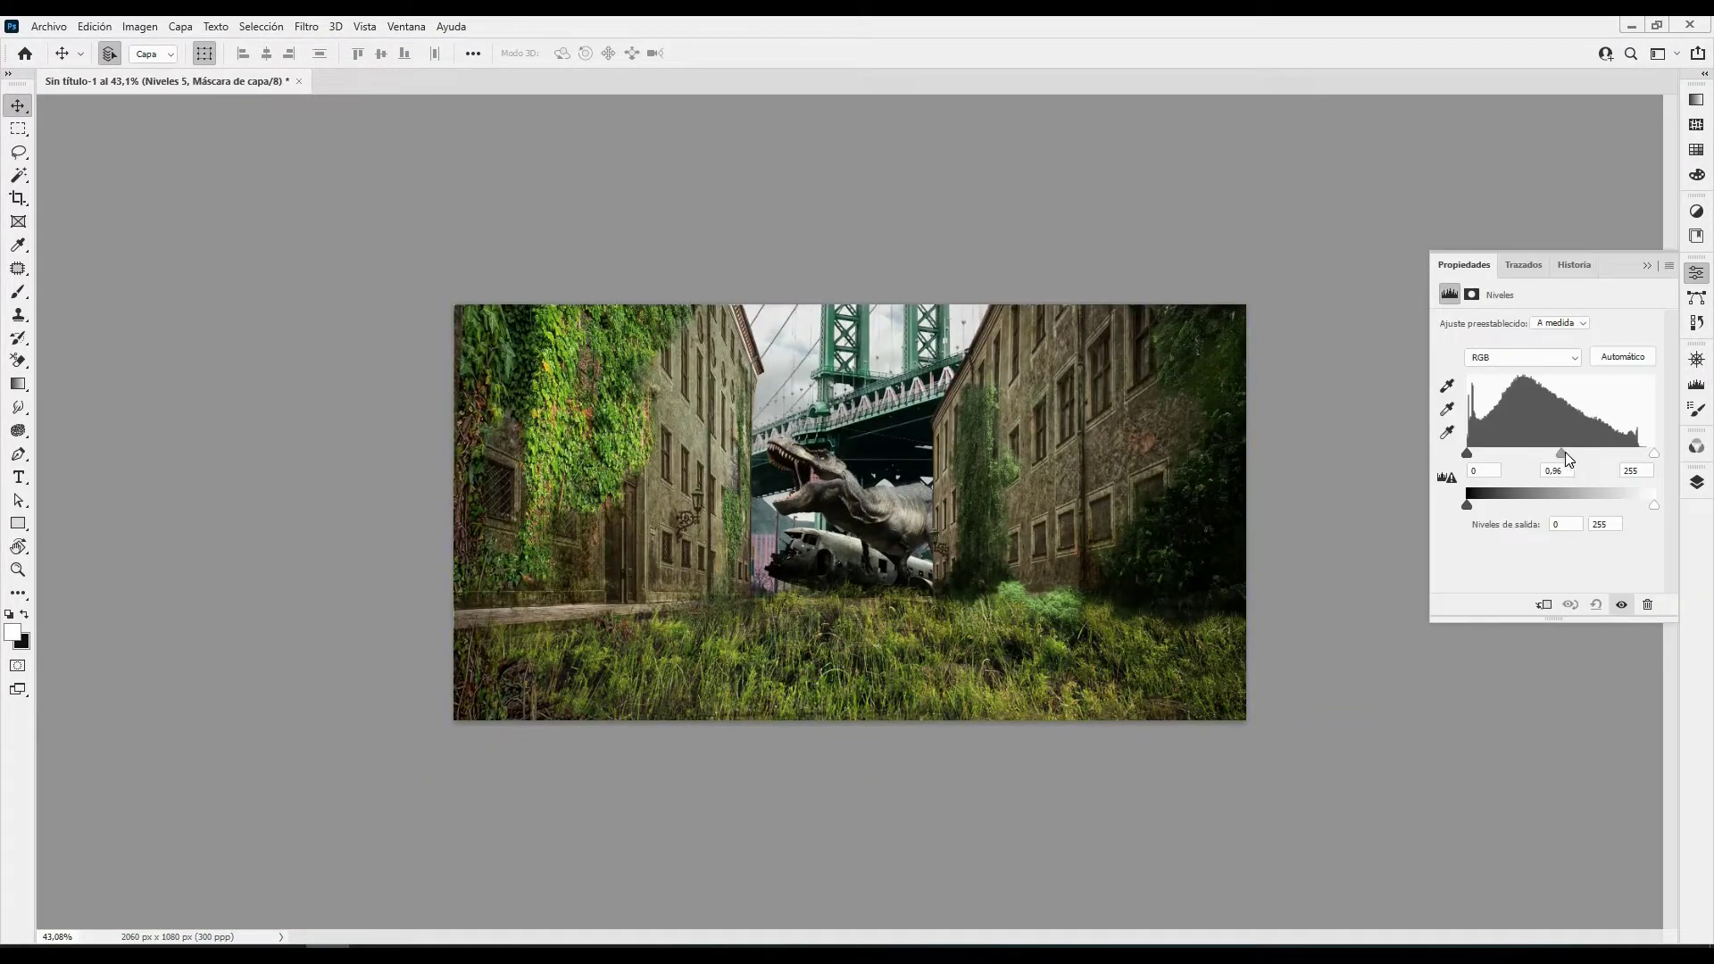
{"action": "left_click_drag", "start_coordinate": [1580, 453], "coordinate": [1606, 453]}
{"action": "left_click", "coordinate": [1544, 606]}
{"action": "left_click", "coordinate": [1696, 482]}
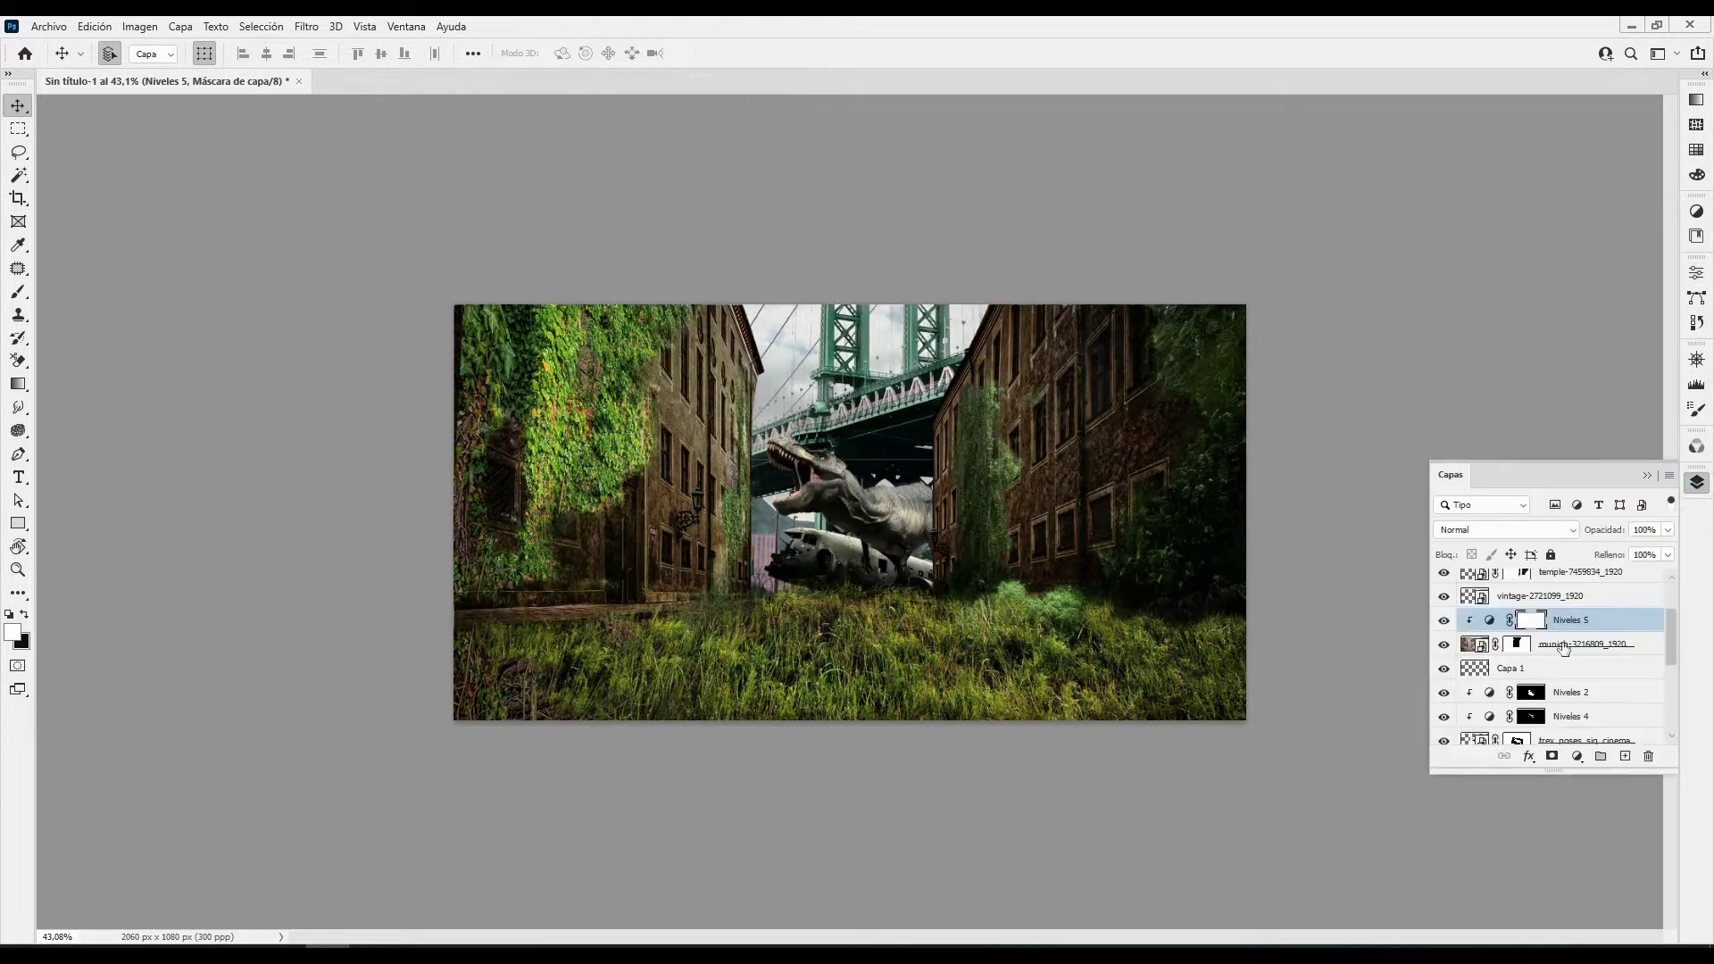
{"action": "key", "text": "ctrl+i"}
Paint white at 40% brush opacity over the right and left building facades
{"action": "key", "text": "b"}
{"action": "key", "text": "x"}
{"action": "key", "text": "4"}
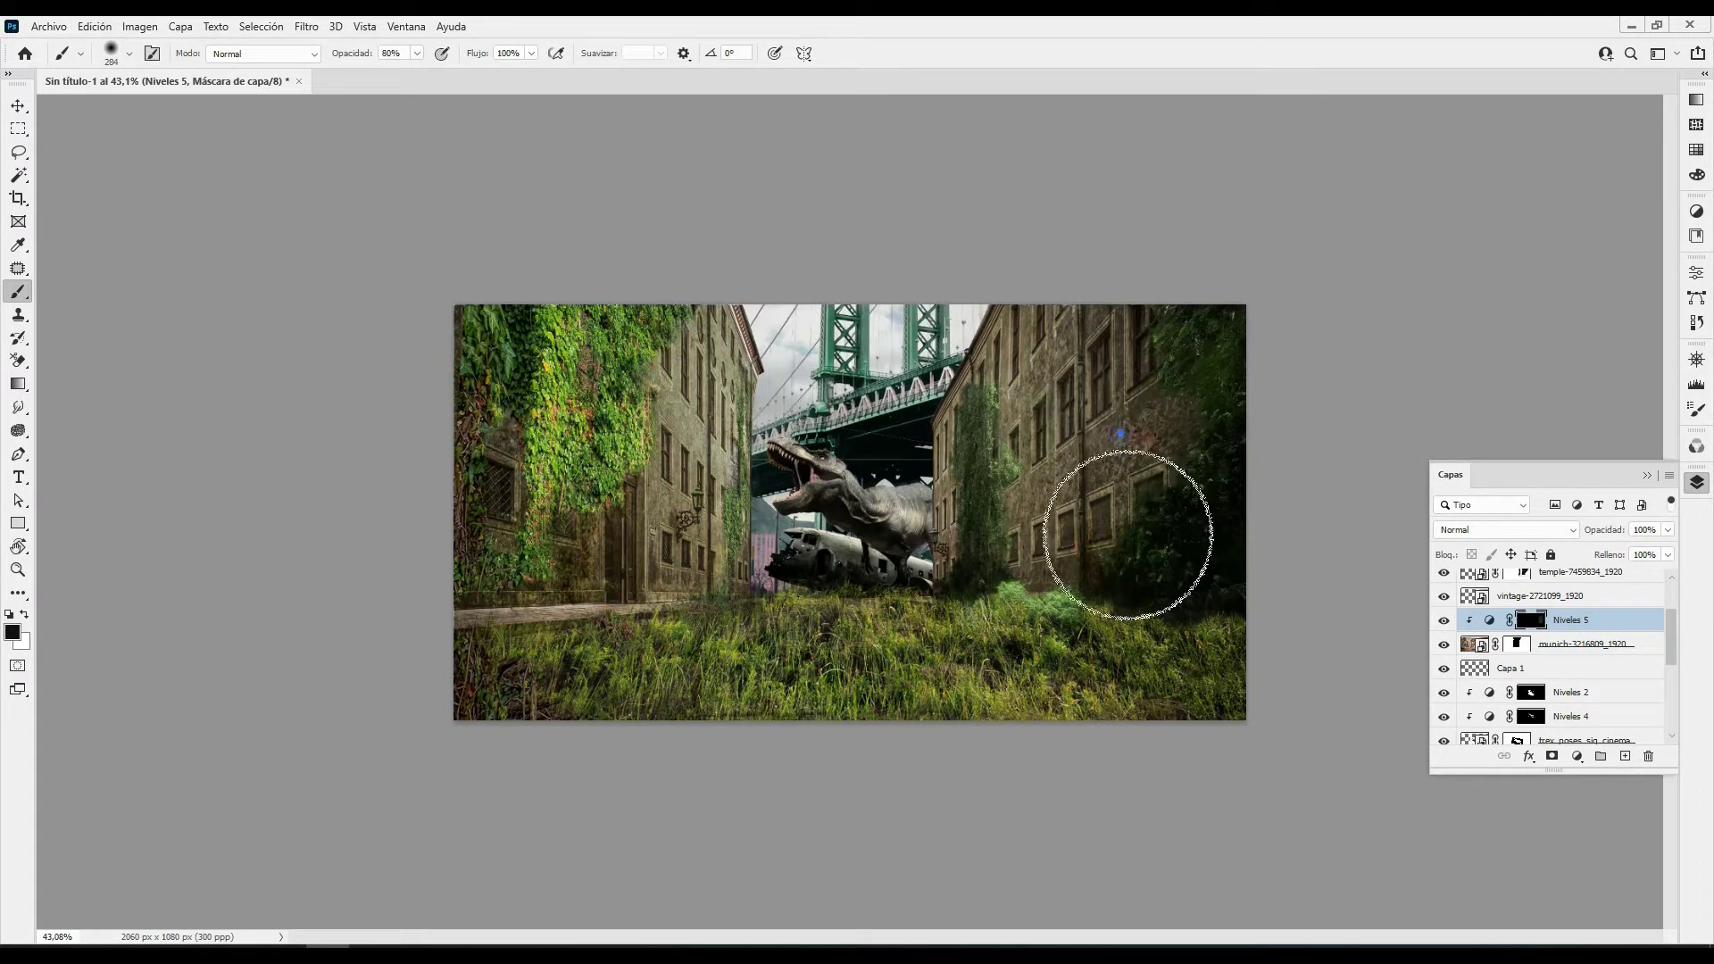
{"action": "key", "text": "8"}
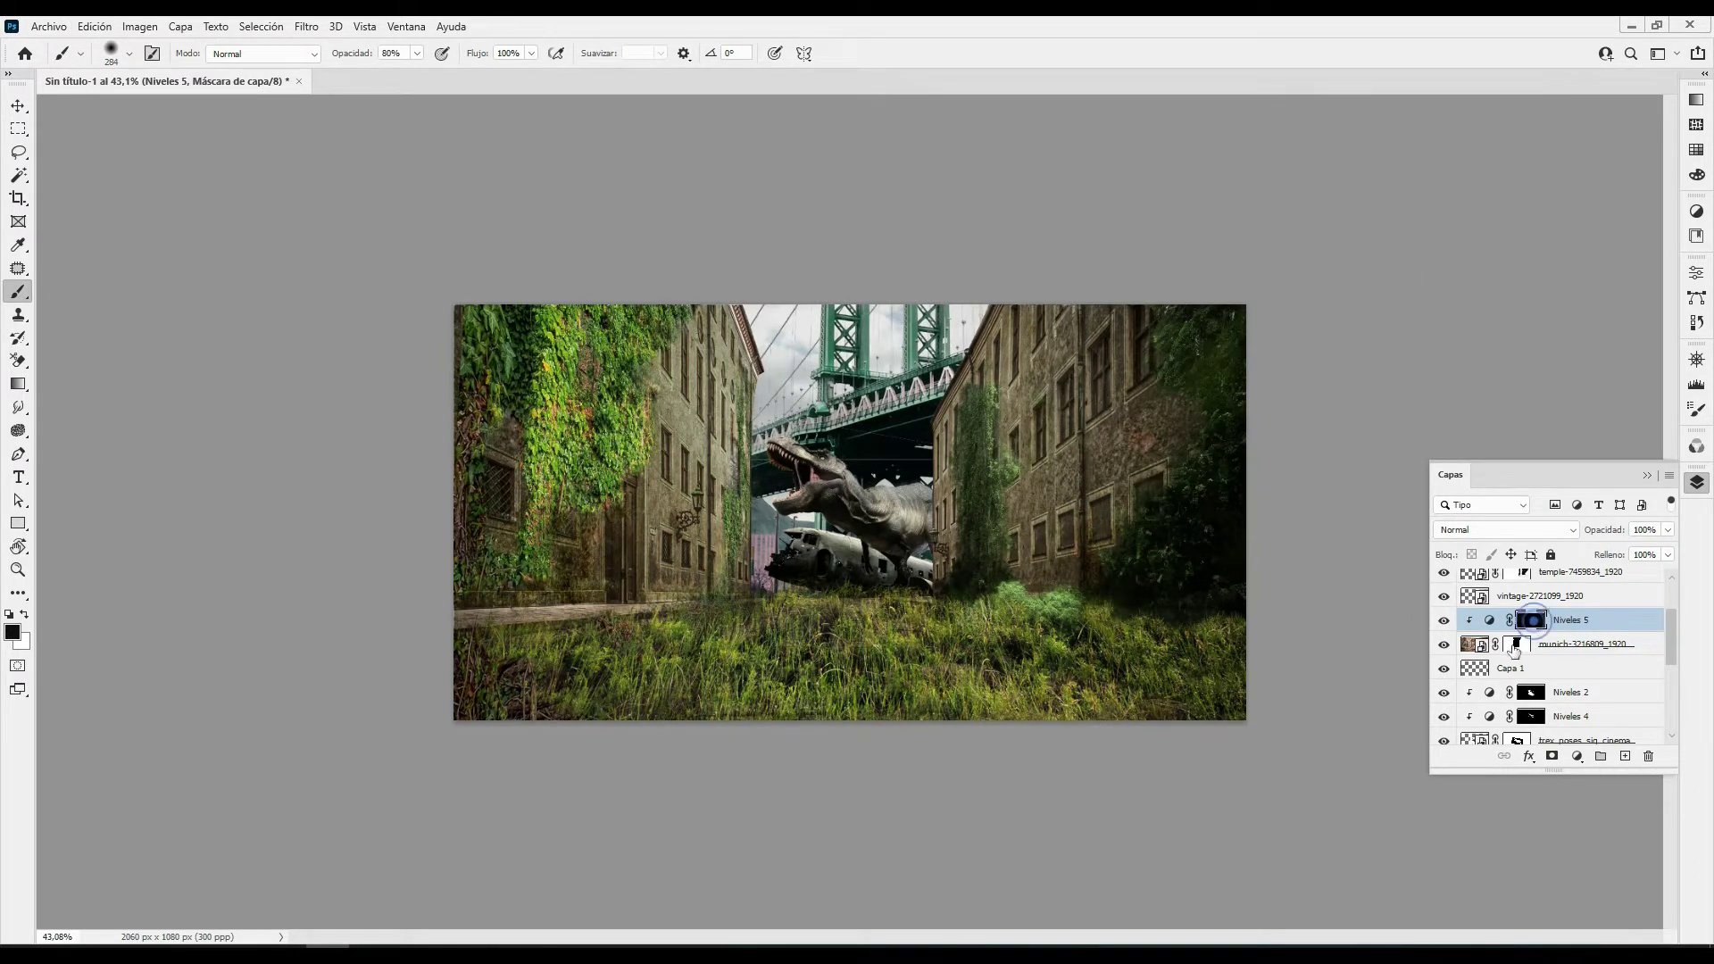
{"action": "key", "text": "x"}
{"action": "key", "text": "4"}
{"action": "left_click_drag", "start_coordinate": [1154, 547], "coordinate": [1046, 421]}
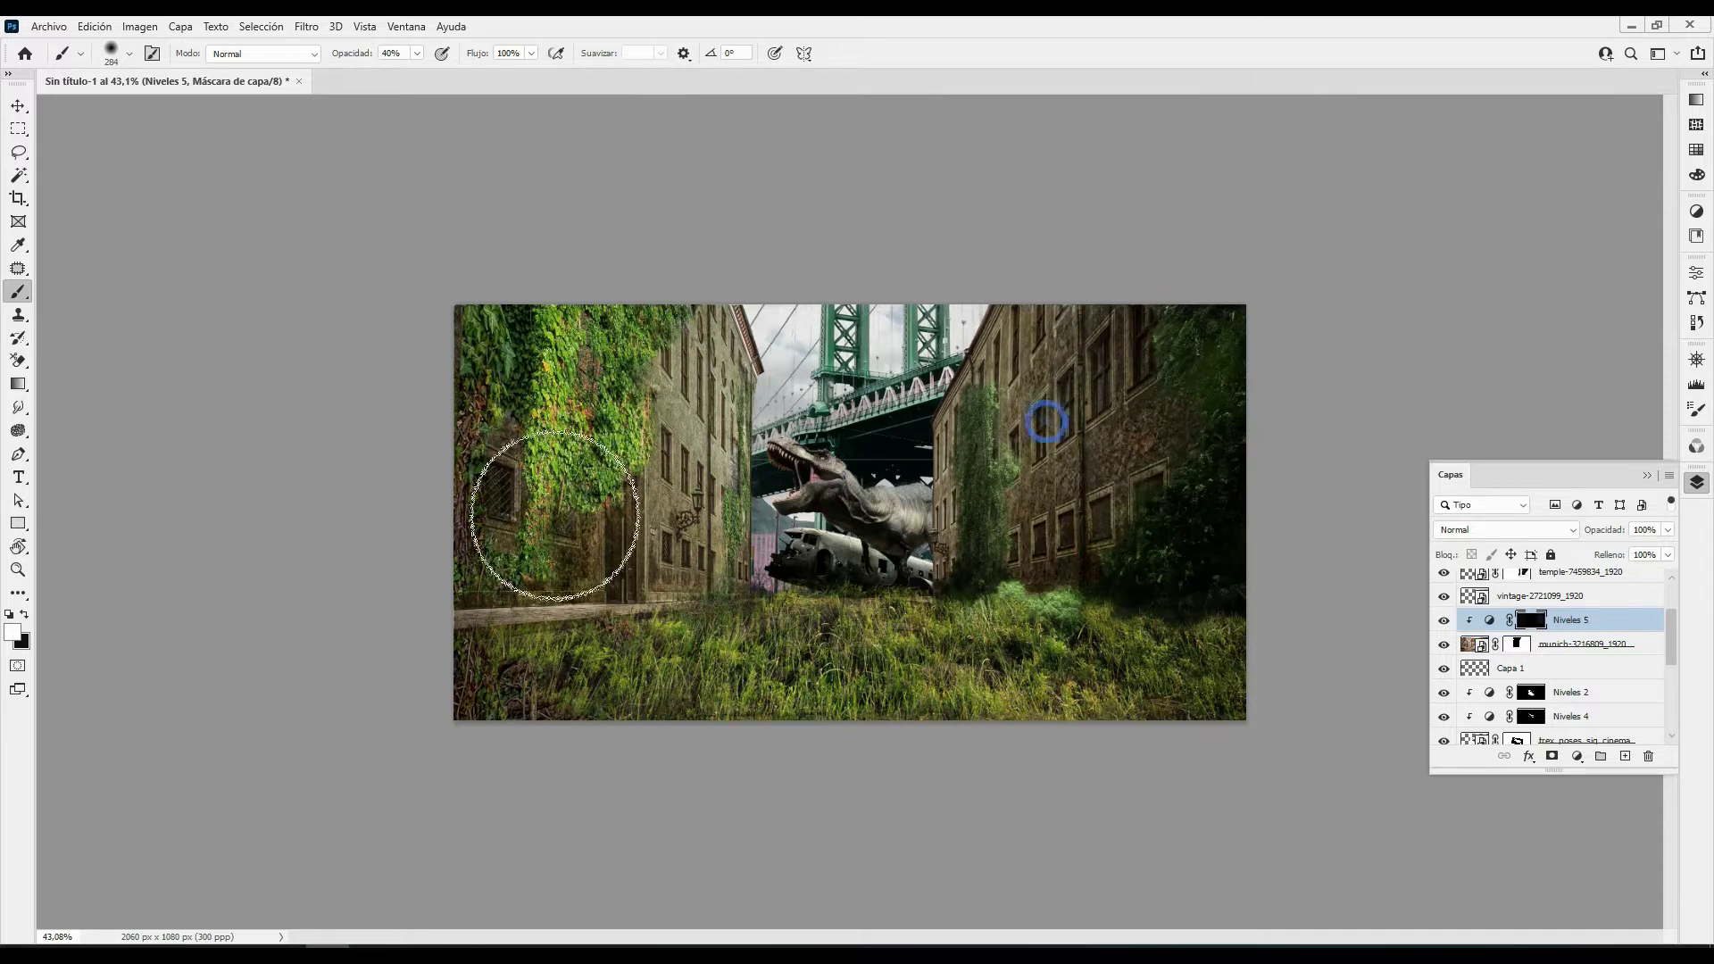
{"action": "mouse_move", "coordinate": [555, 516]}
{"action": "left_mouse_down"}
{"action": "mouse_move", "coordinate": [625, 321]}
{"action": "mouse_move", "coordinate": [588, 617]}
{"action": "left_mouse_up"}
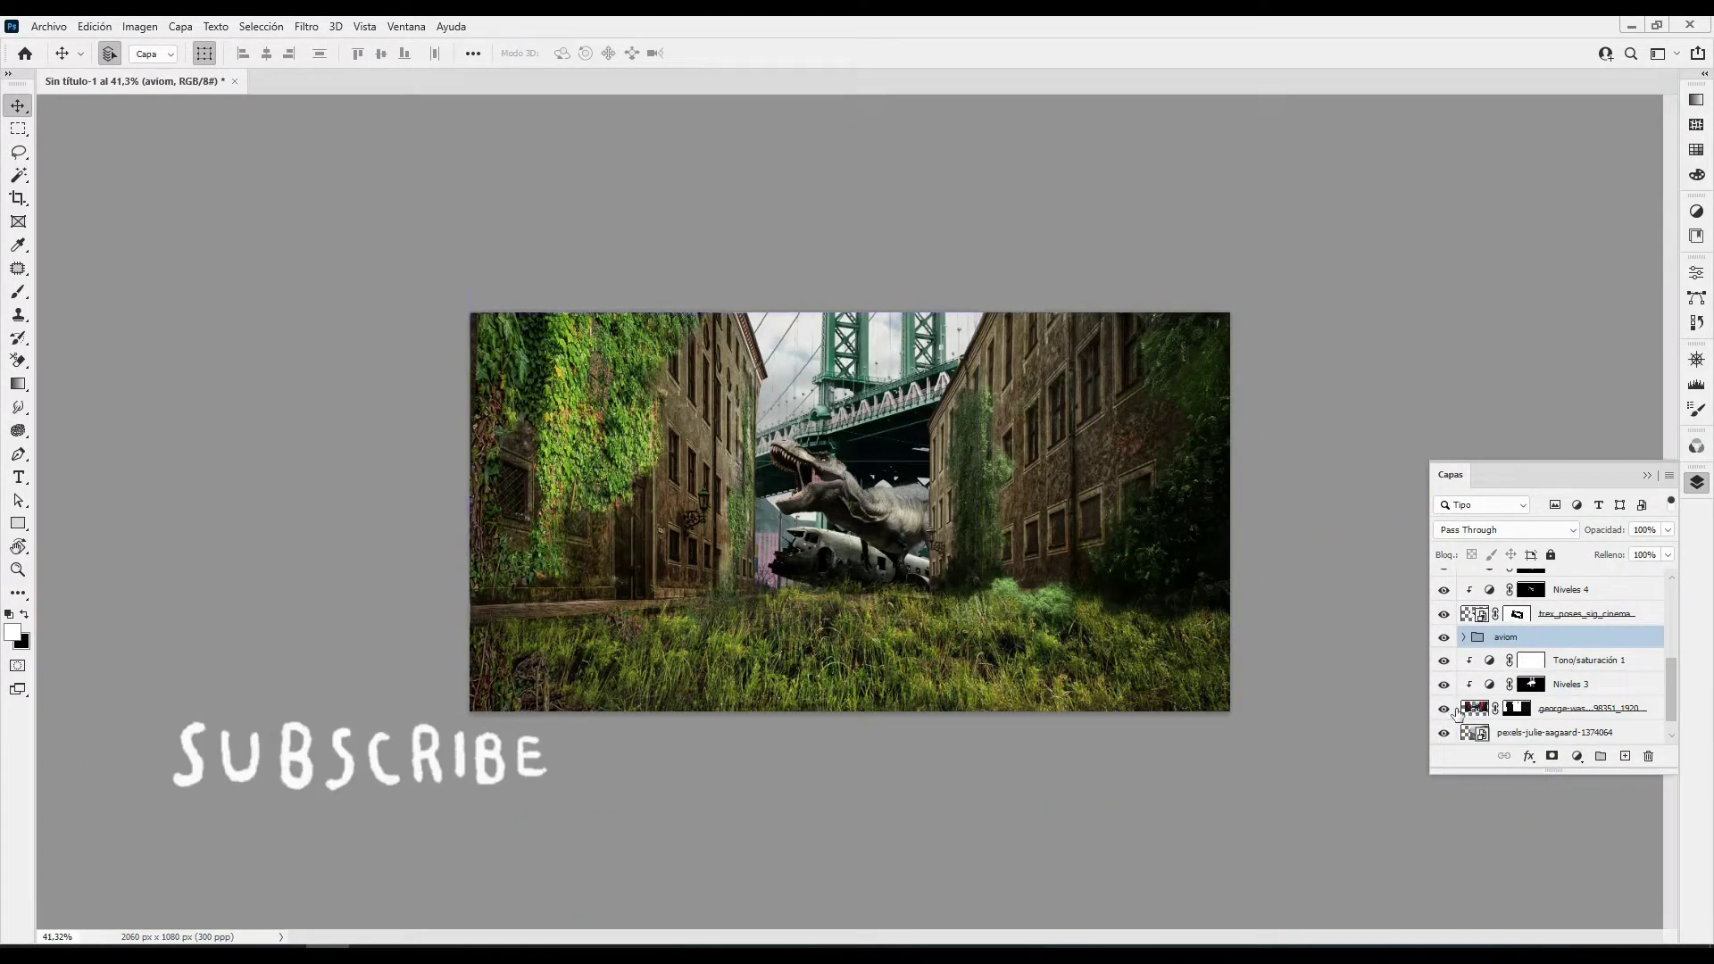
Group the three bridge layers into a group named Puente
{"action": "left_click", "coordinate": [1589, 660]}
{"action": "left_click", "coordinate": [1589, 708], "text": "shift"}
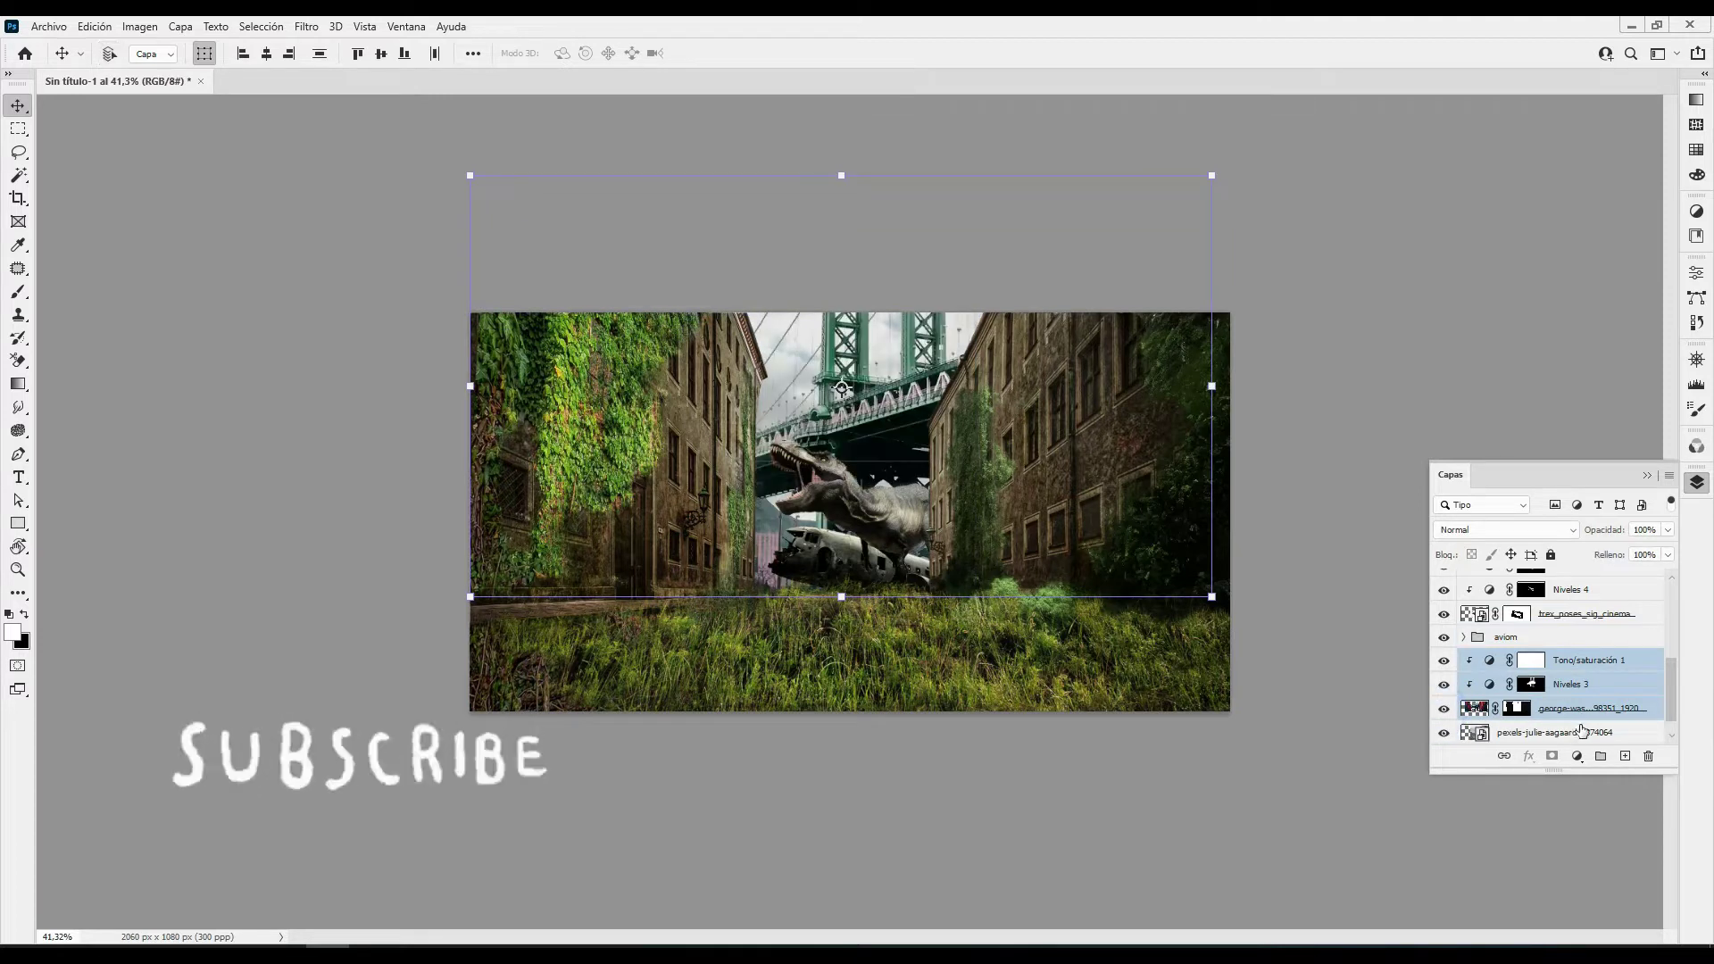
{"action": "key", "text": "ctrl+g"}
{"action": "double_click", "coordinate": [1507, 684]}
{"action": "type", "text": "Puente"}
{"action": "key", "text": "Return"}
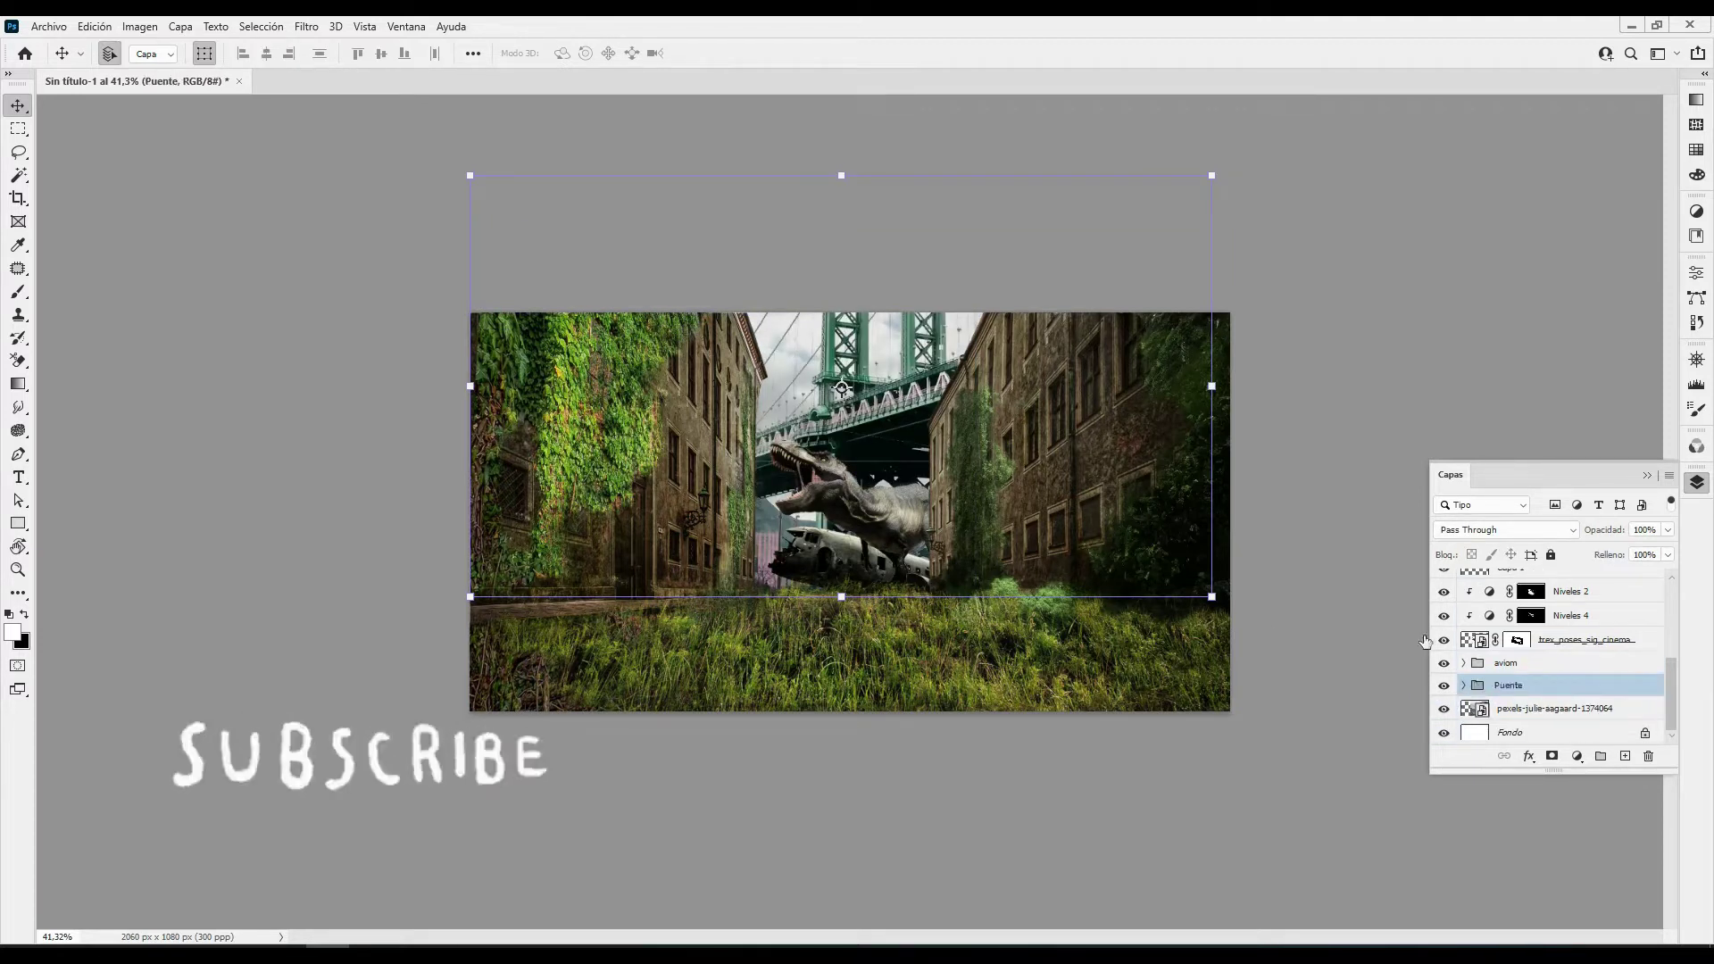
{"action": "double_click", "coordinate": [1589, 708]}
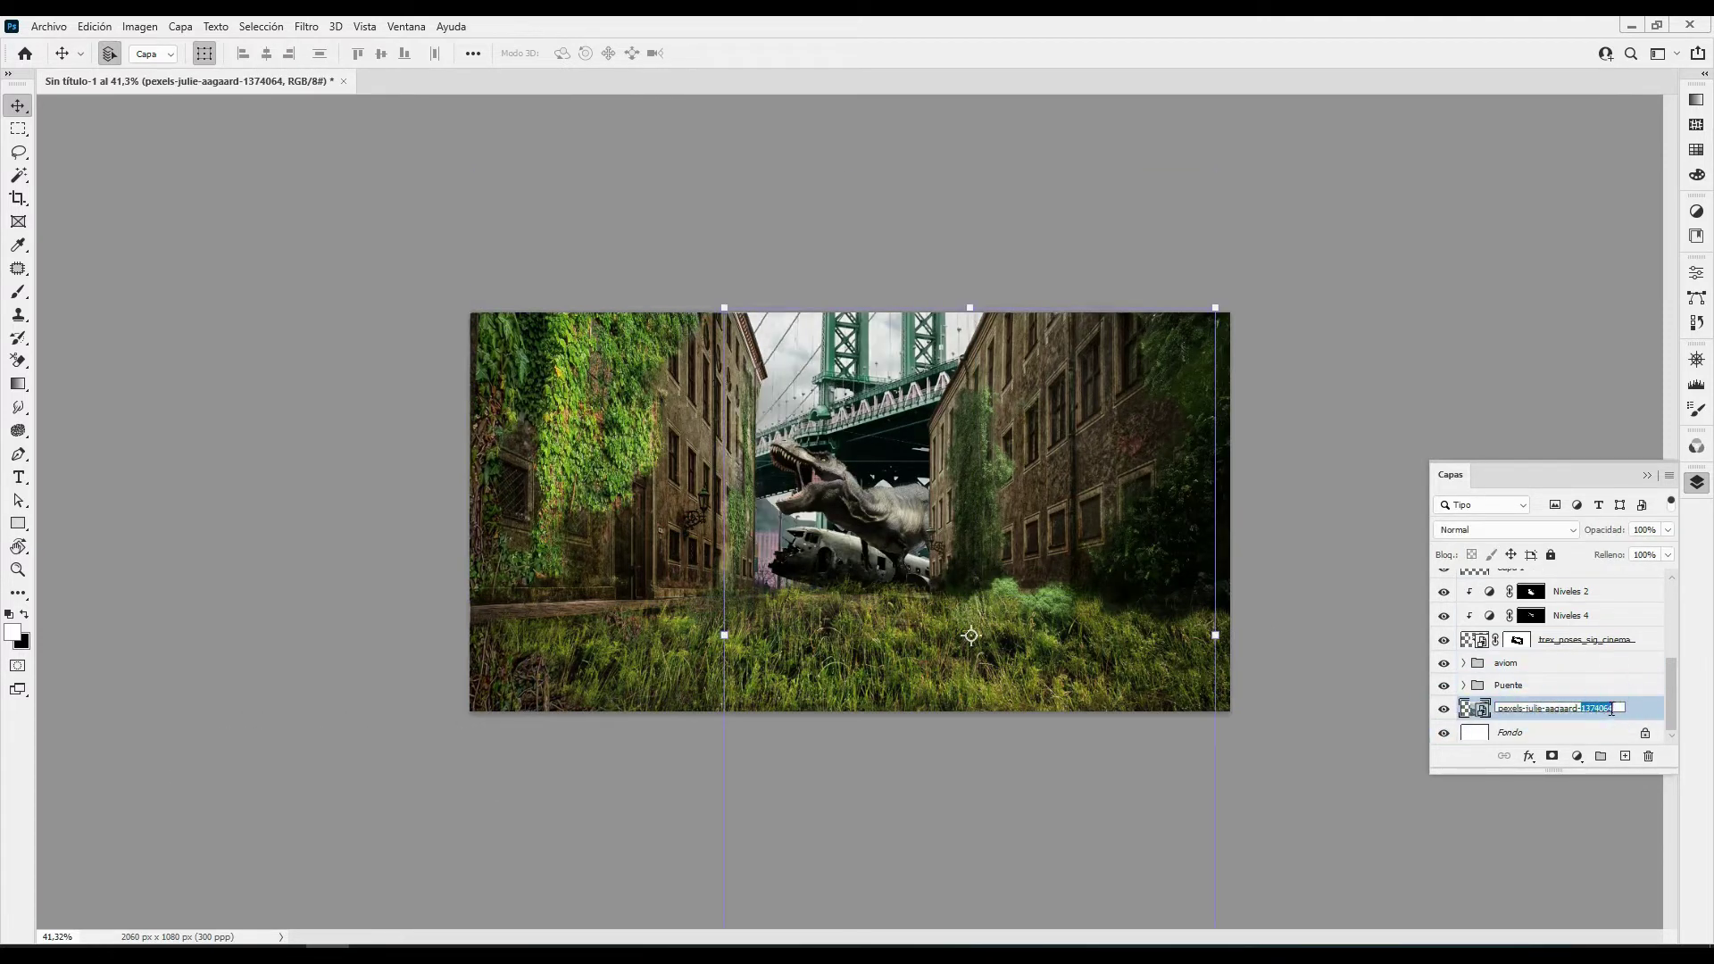
{"action": "type", "text": "cielo"}
Group the T-rex and its adjustment layers into the Dinosaurio group
{"action": "left_click", "coordinate": [1557, 644]}
{"action": "scroll", "coordinate": [1558, 645], "scroll_direction": "up", "scroll_amount": 2}
{"action": "left_click", "coordinate": [1517, 618], "text": "shift"}
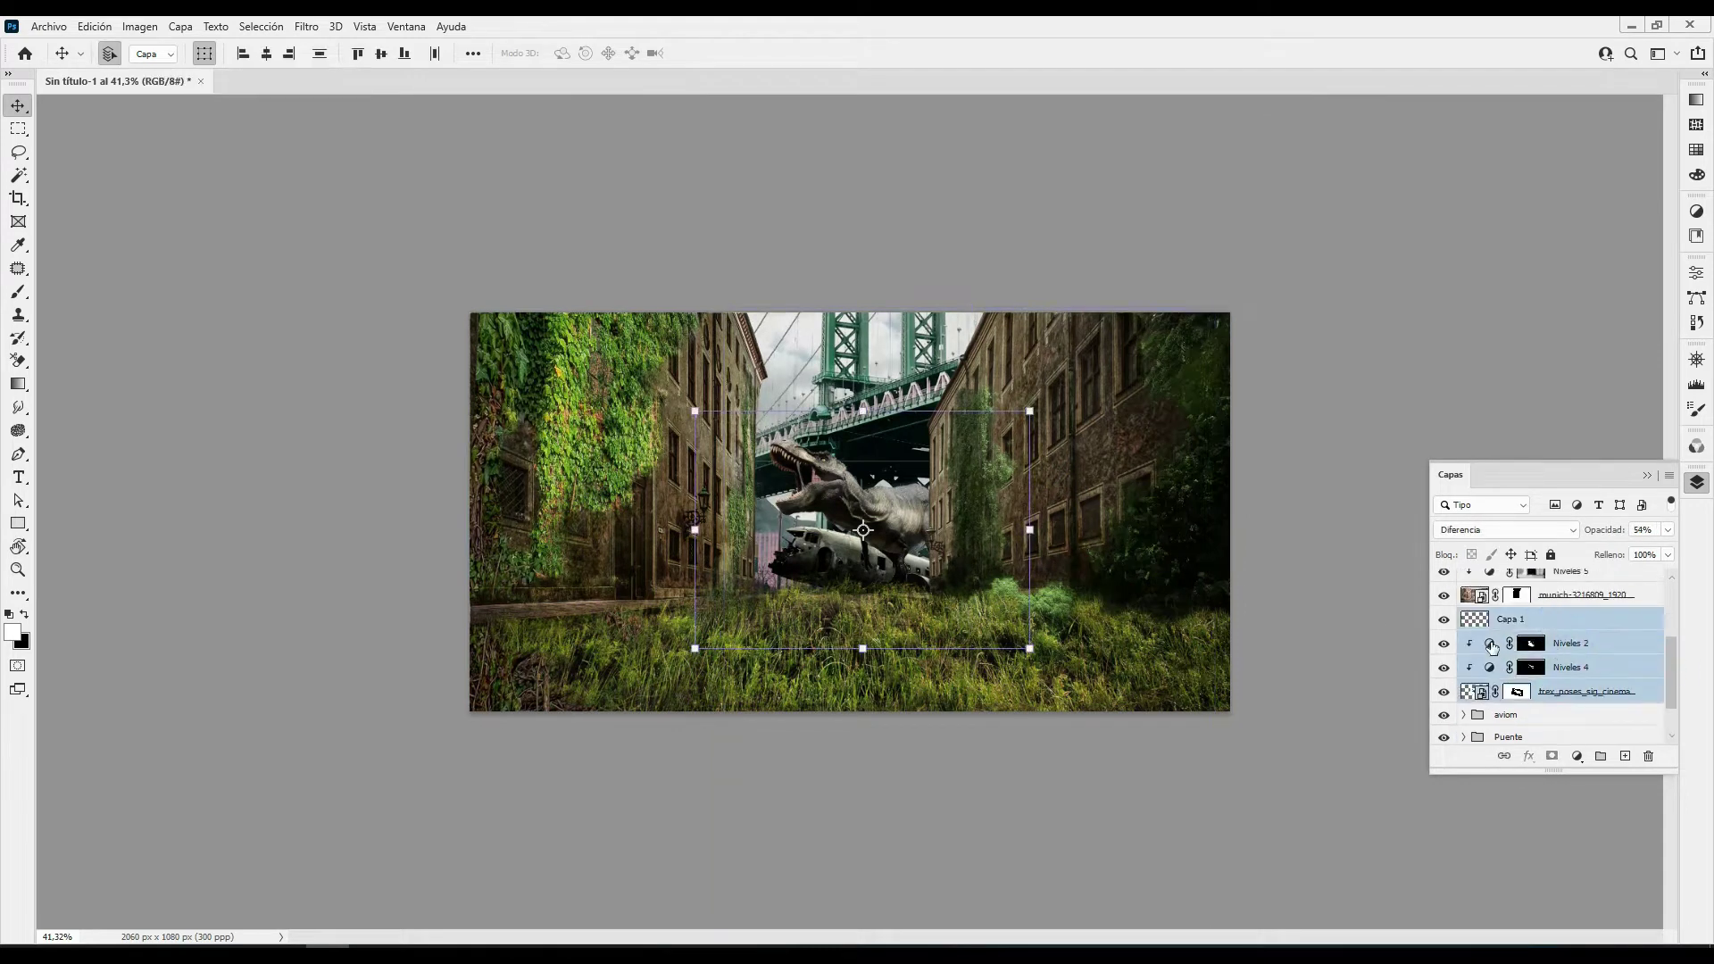
{"action": "key", "text": "ctrl+g"}
{"action": "double_click", "coordinate": [1532, 641]}
{"action": "type", "text": "Dinosaurio"}
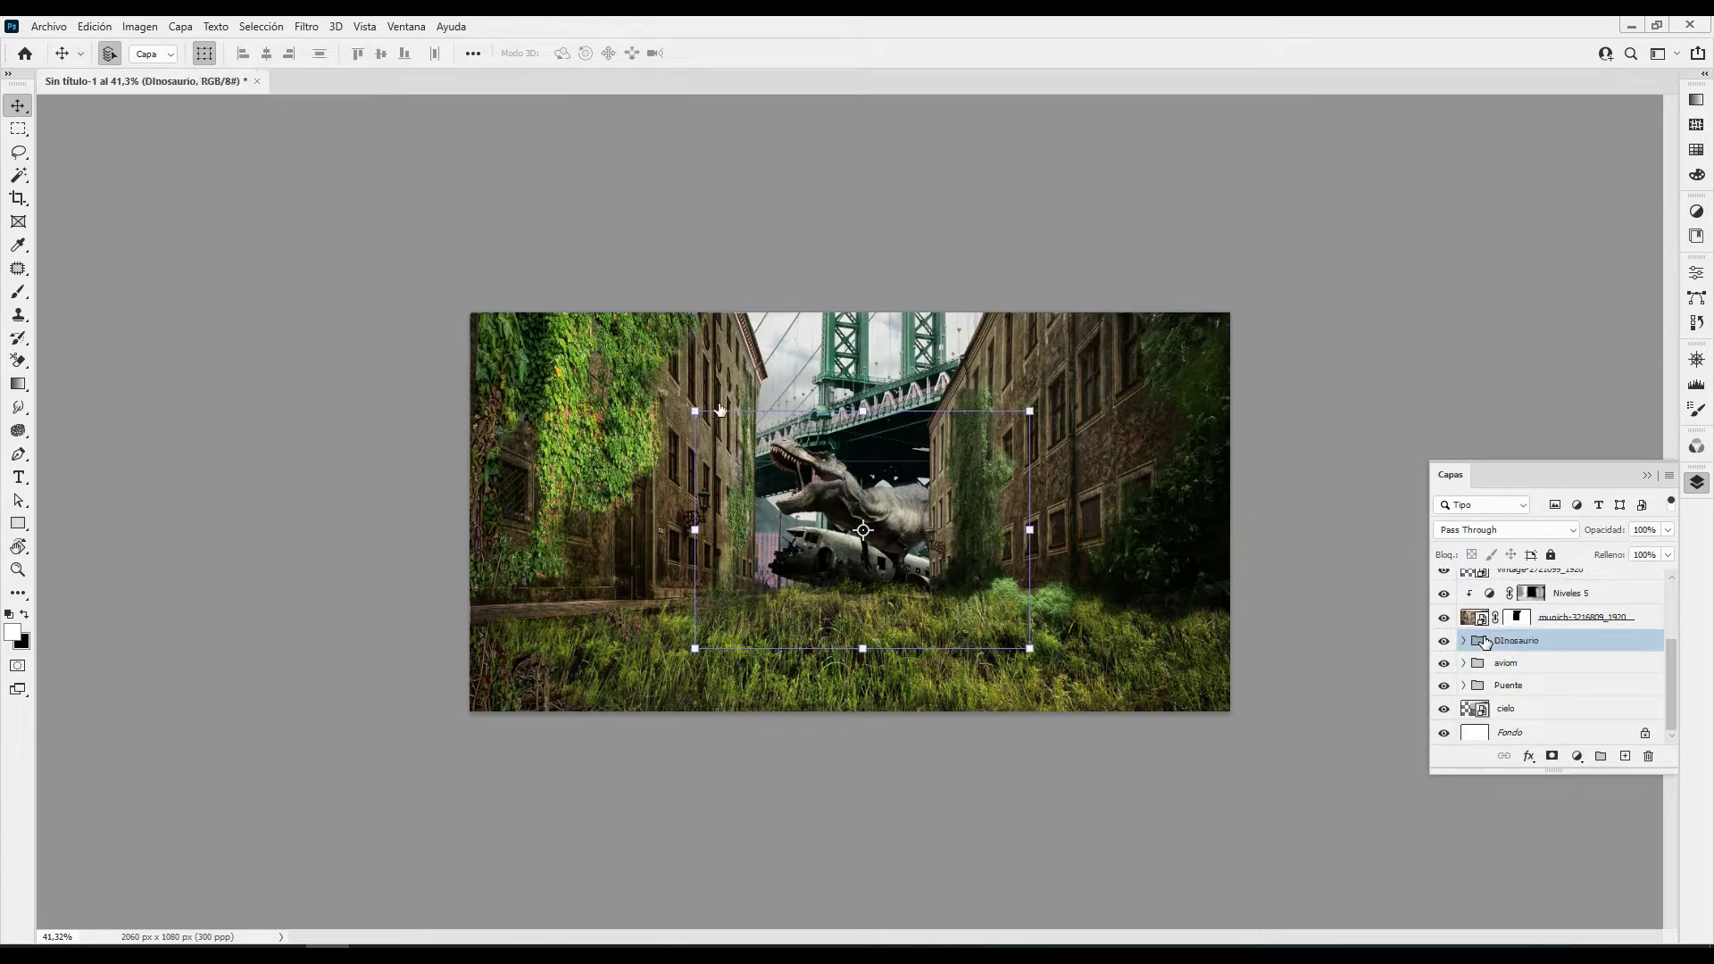
Group Niveles 5 and the munich building layer into the Edificio group
{"action": "scroll", "coordinate": [1557, 642], "scroll_direction": "up", "scroll_amount": 2}
{"action": "left_click", "coordinate": [1588, 690]}
{"action": "left_click", "coordinate": [1598, 668], "text": "shift"}
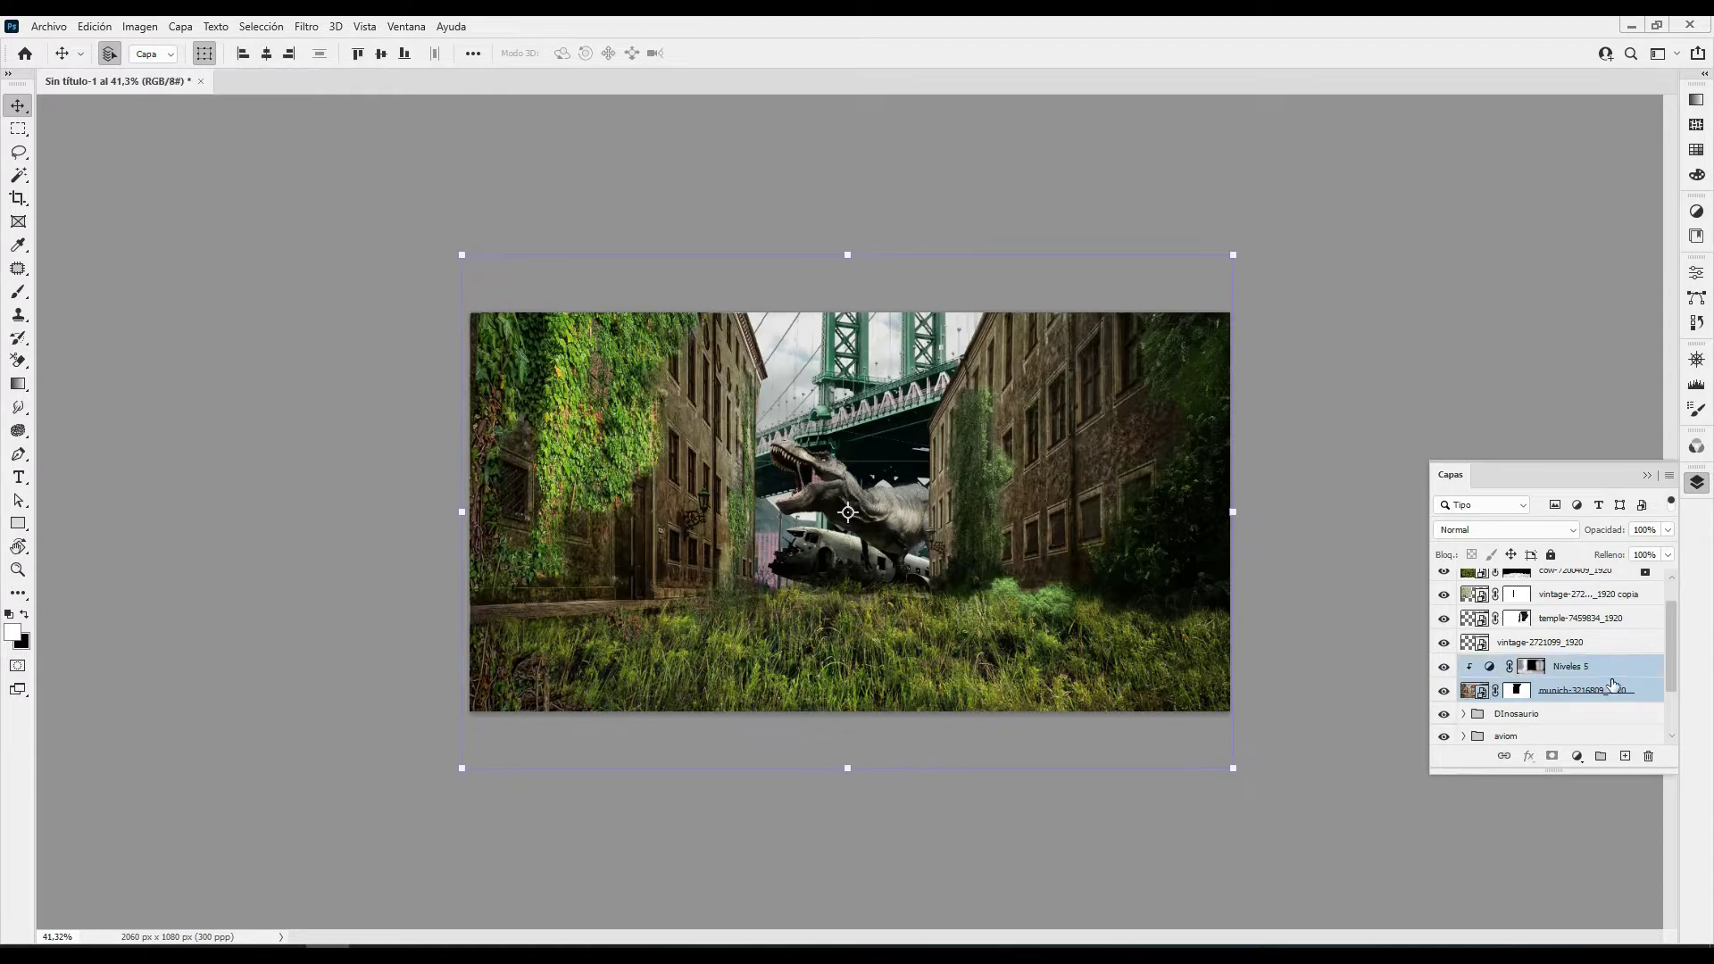
{"action": "key", "text": "ctrl+g"}
{"action": "double_click", "coordinate": [1526, 665]}
{"action": "type", "text": "Edificio"}
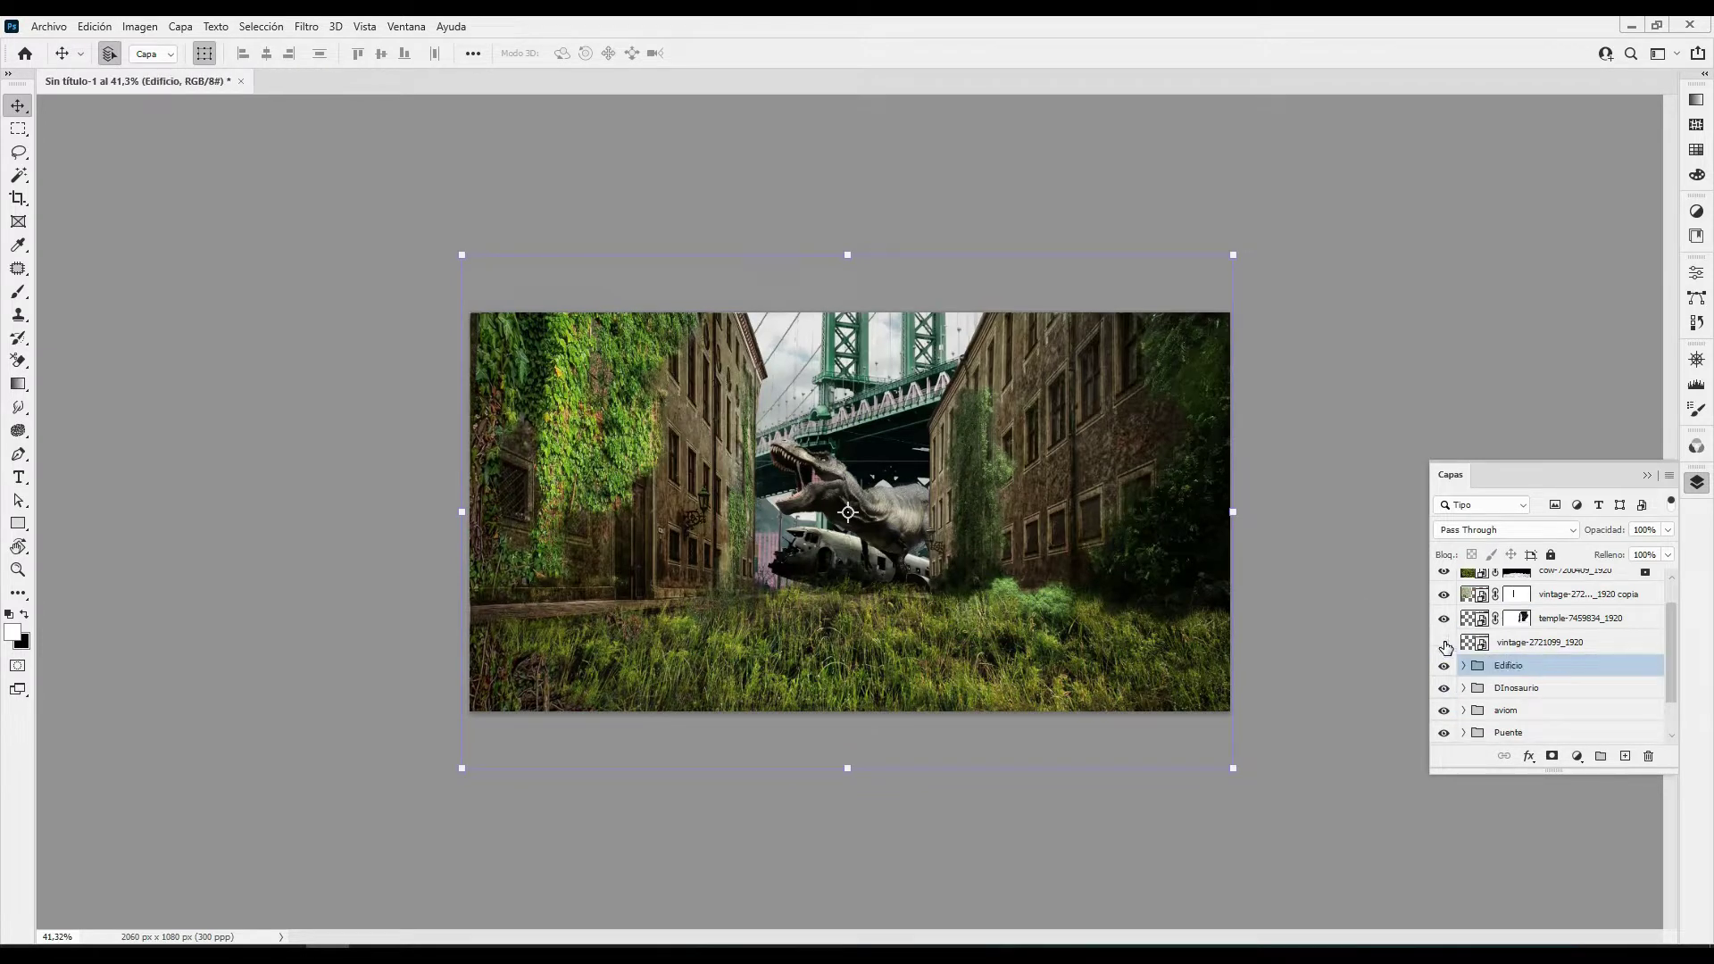
Group the four street layers, from temple to wood, into the Calle group
{"action": "left_click", "coordinate": [1443, 642]}
{"action": "left_click", "coordinate": [1444, 642]}
{"action": "scroll", "coordinate": [1553, 652], "scroll_direction": "up", "scroll_amount": 1}
{"action": "left_click", "coordinate": [1444, 604]}
{"action": "left_click", "coordinate": [1580, 652]}
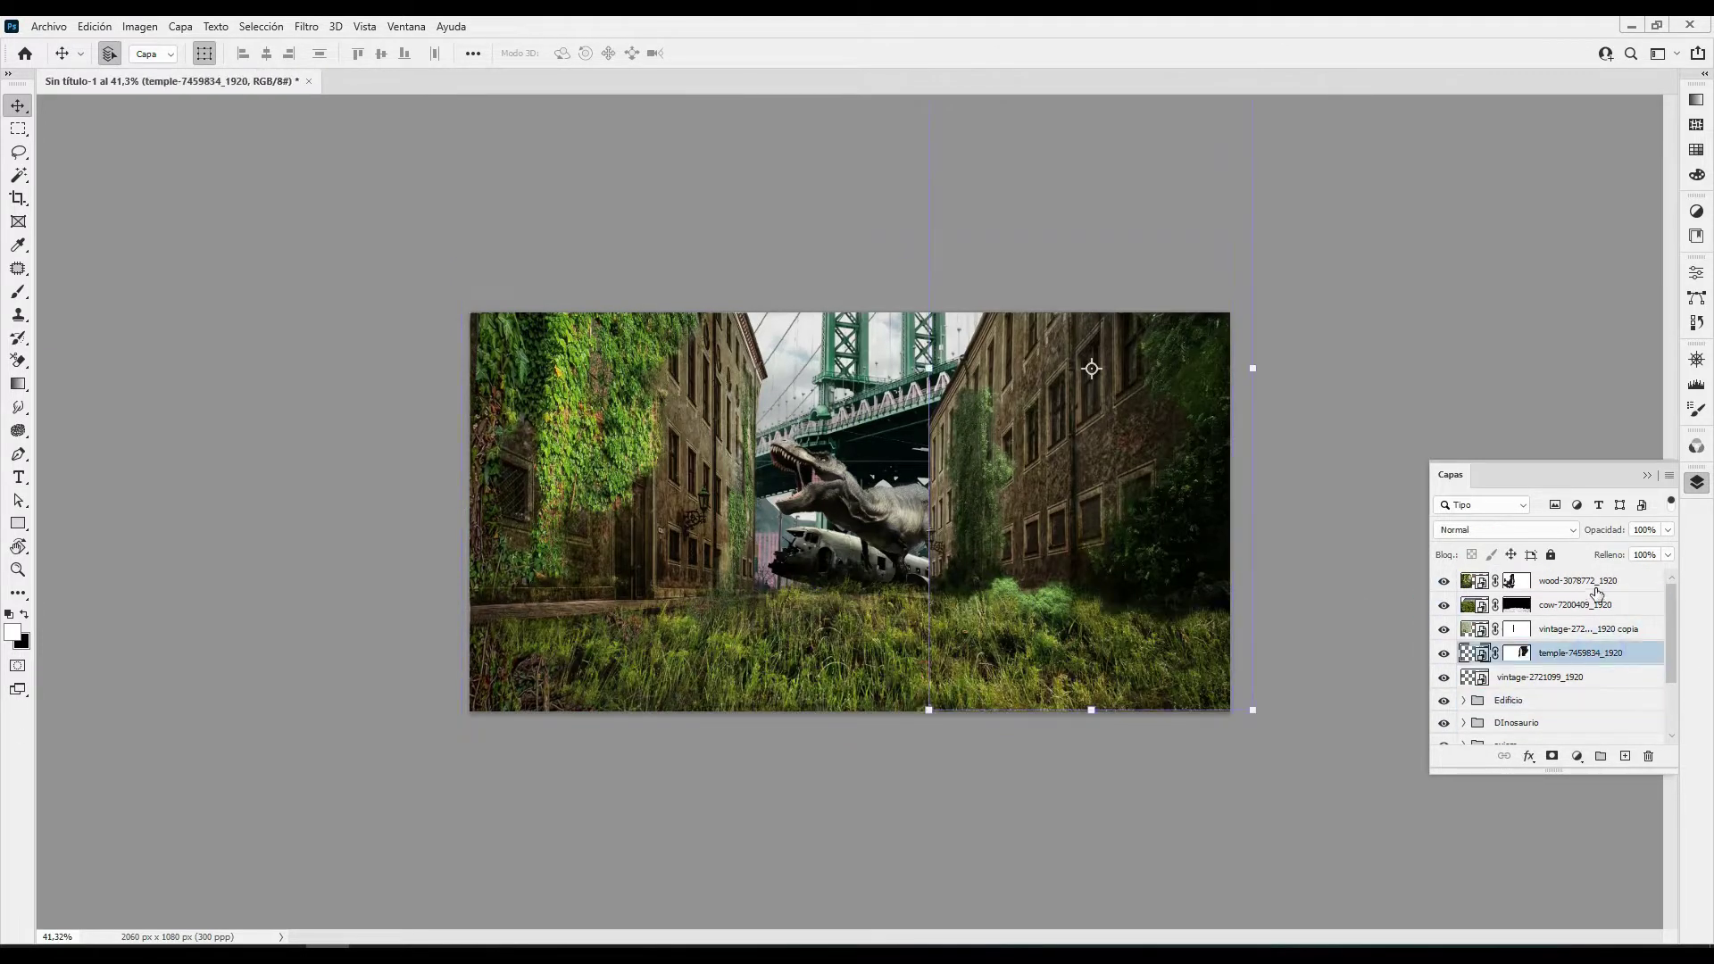
{"action": "left_click", "coordinate": [1596, 582], "text": "shift"}
{"action": "key", "text": "ctrl+g"}
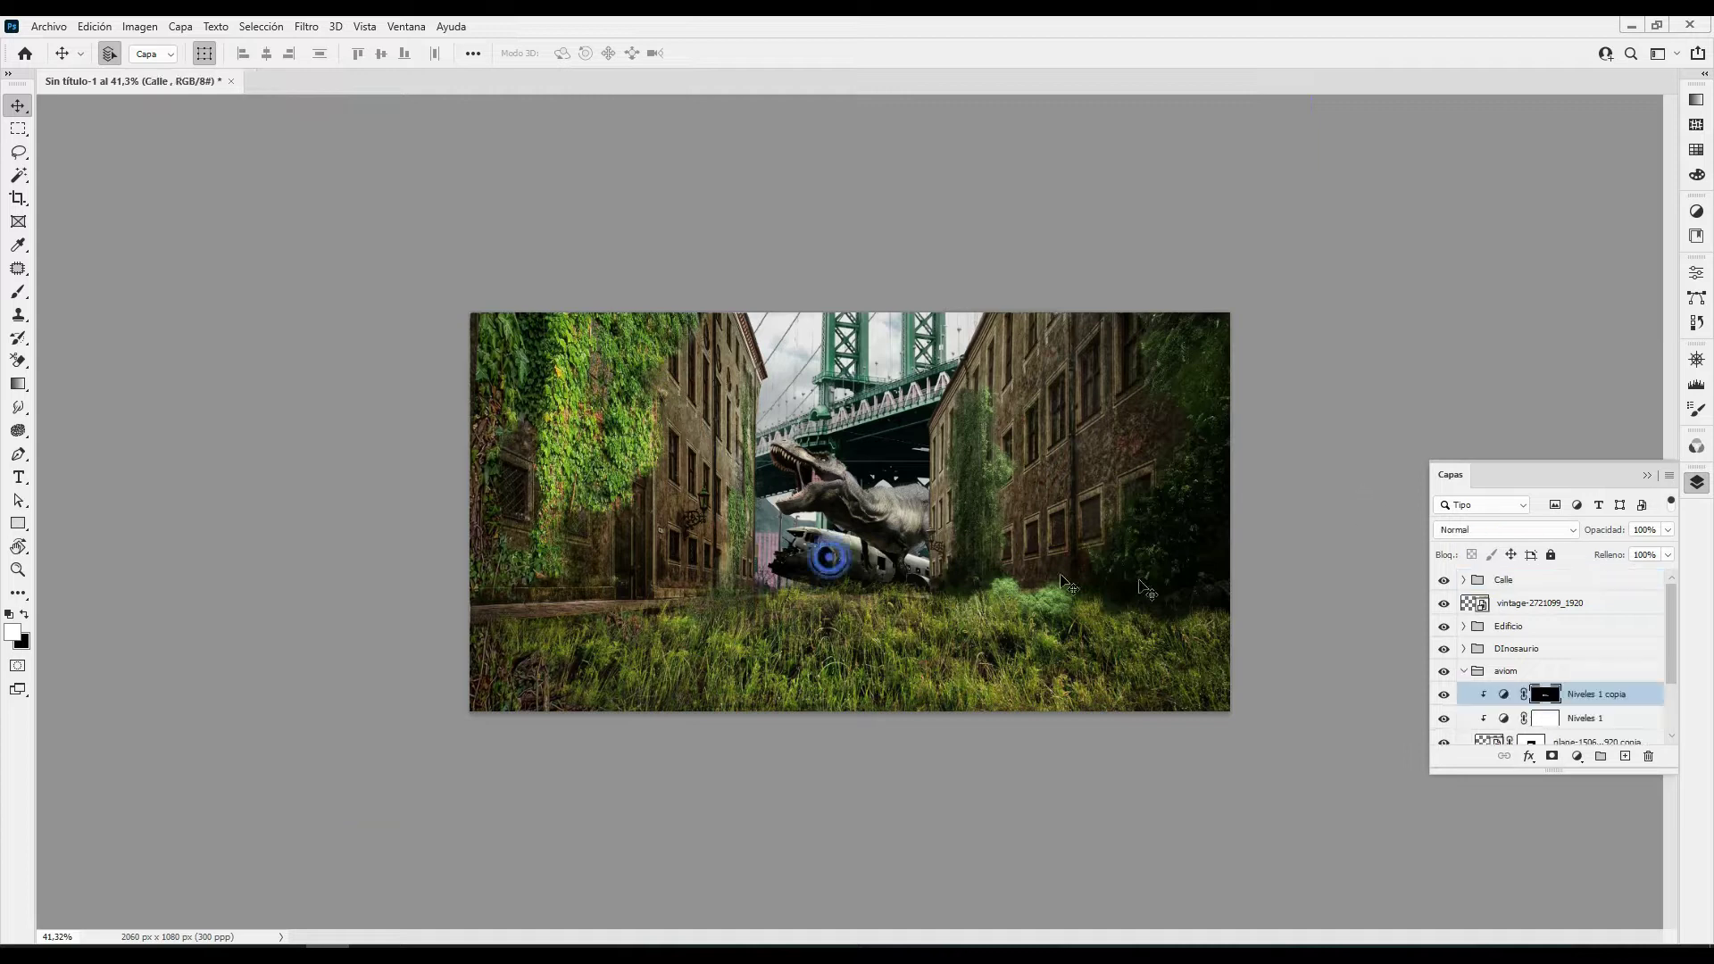
Move the aviom group to the top and scale the plane wreck to about half size
{"action": "left_click", "coordinate": [1443, 670]}
{"action": "left_click", "coordinate": [1535, 671]}
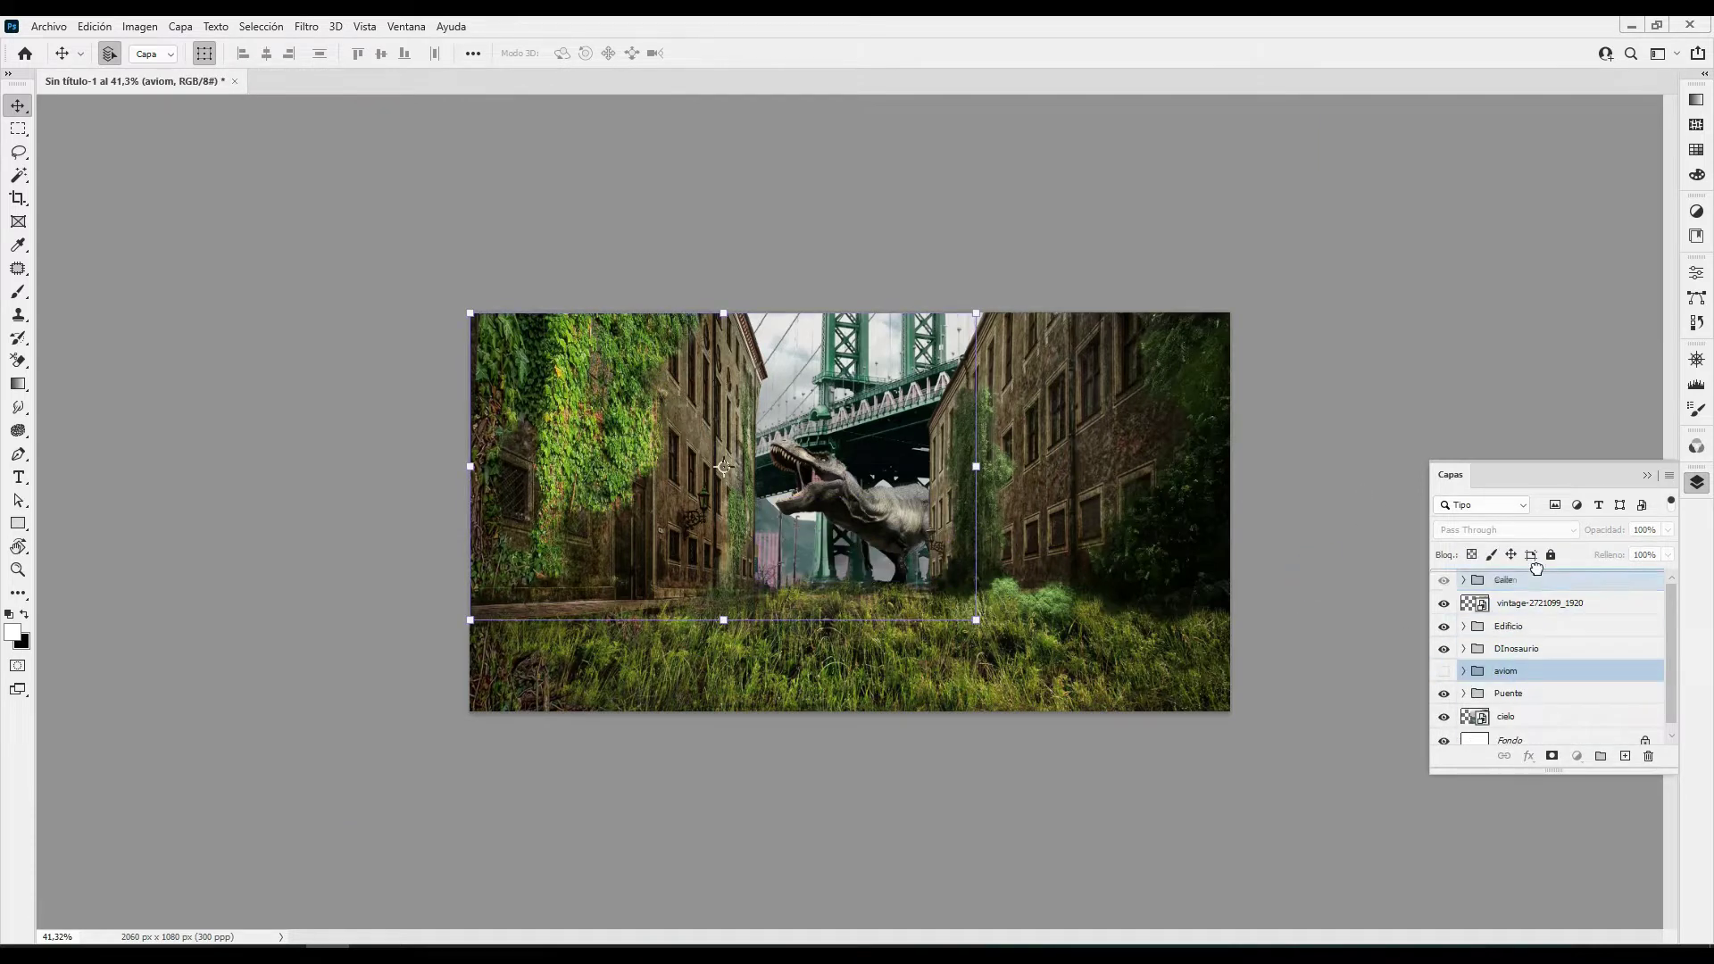
{"action": "left_click_drag", "start_coordinate": [1540, 661], "coordinate": [1535, 578]}
{"action": "left_click_drag", "start_coordinate": [621, 652], "coordinate": [865, 589]}
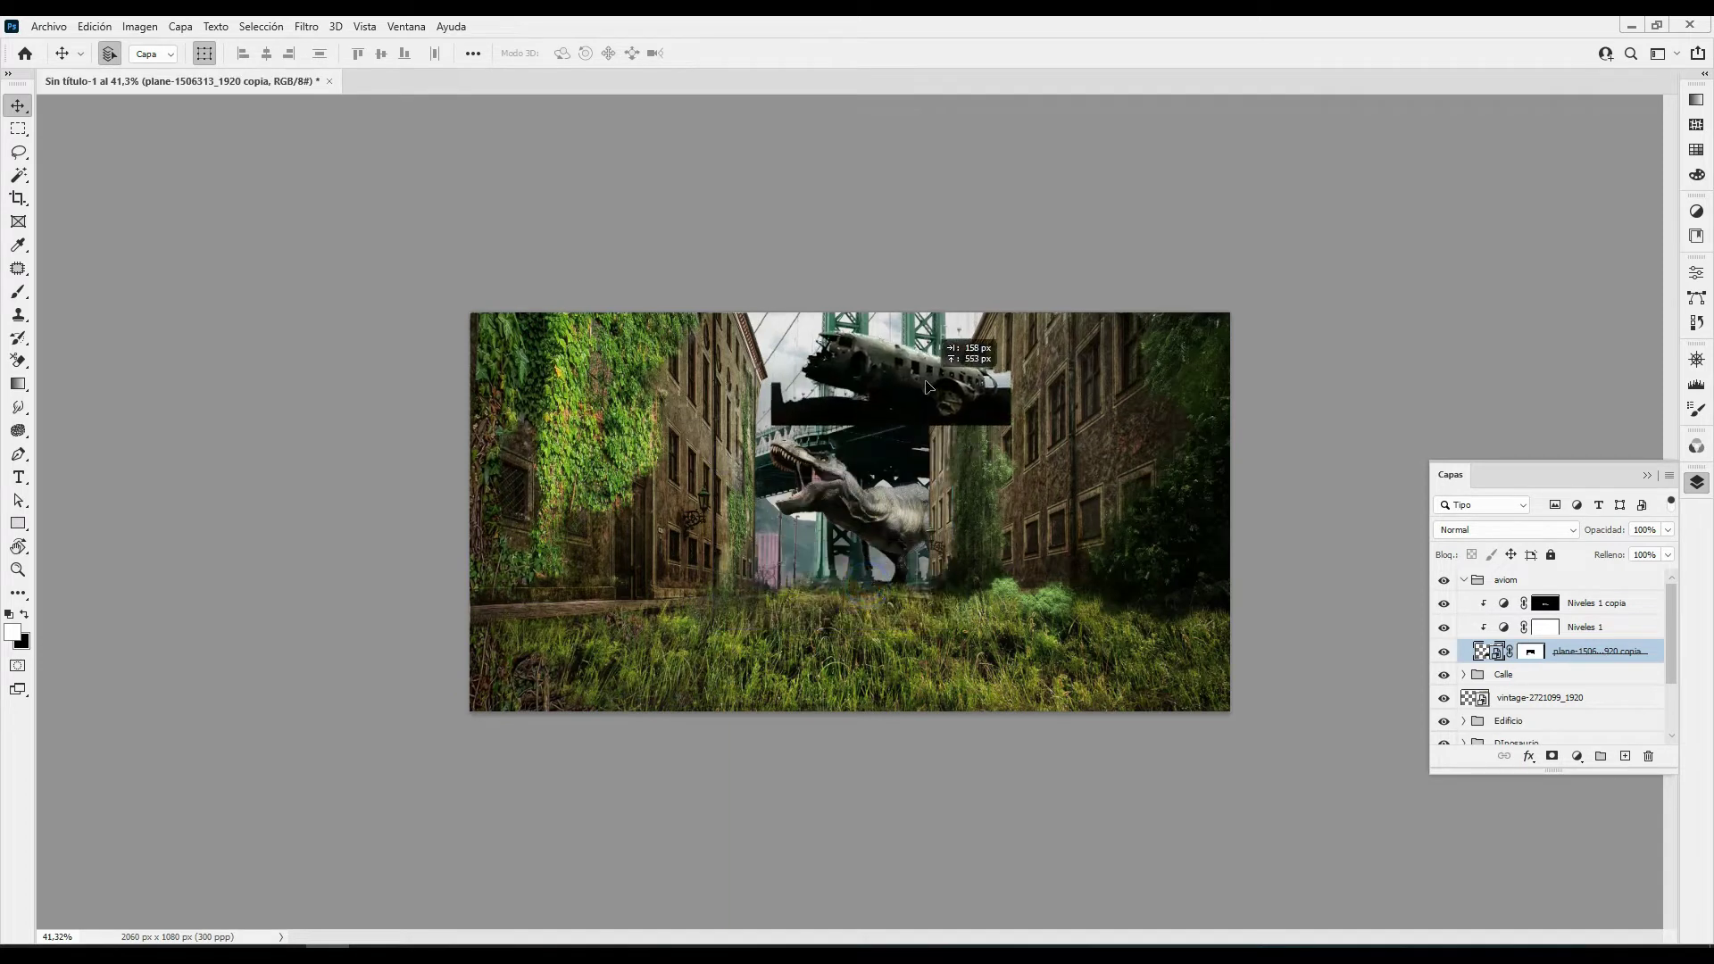
{"action": "left_click_drag", "start_coordinate": [865, 589], "coordinate": [822, 624]}
{"action": "key", "text": "ctrl+t"}
{"action": "left_click_drag", "start_coordinate": [918, 583], "coordinate": [873, 558]}
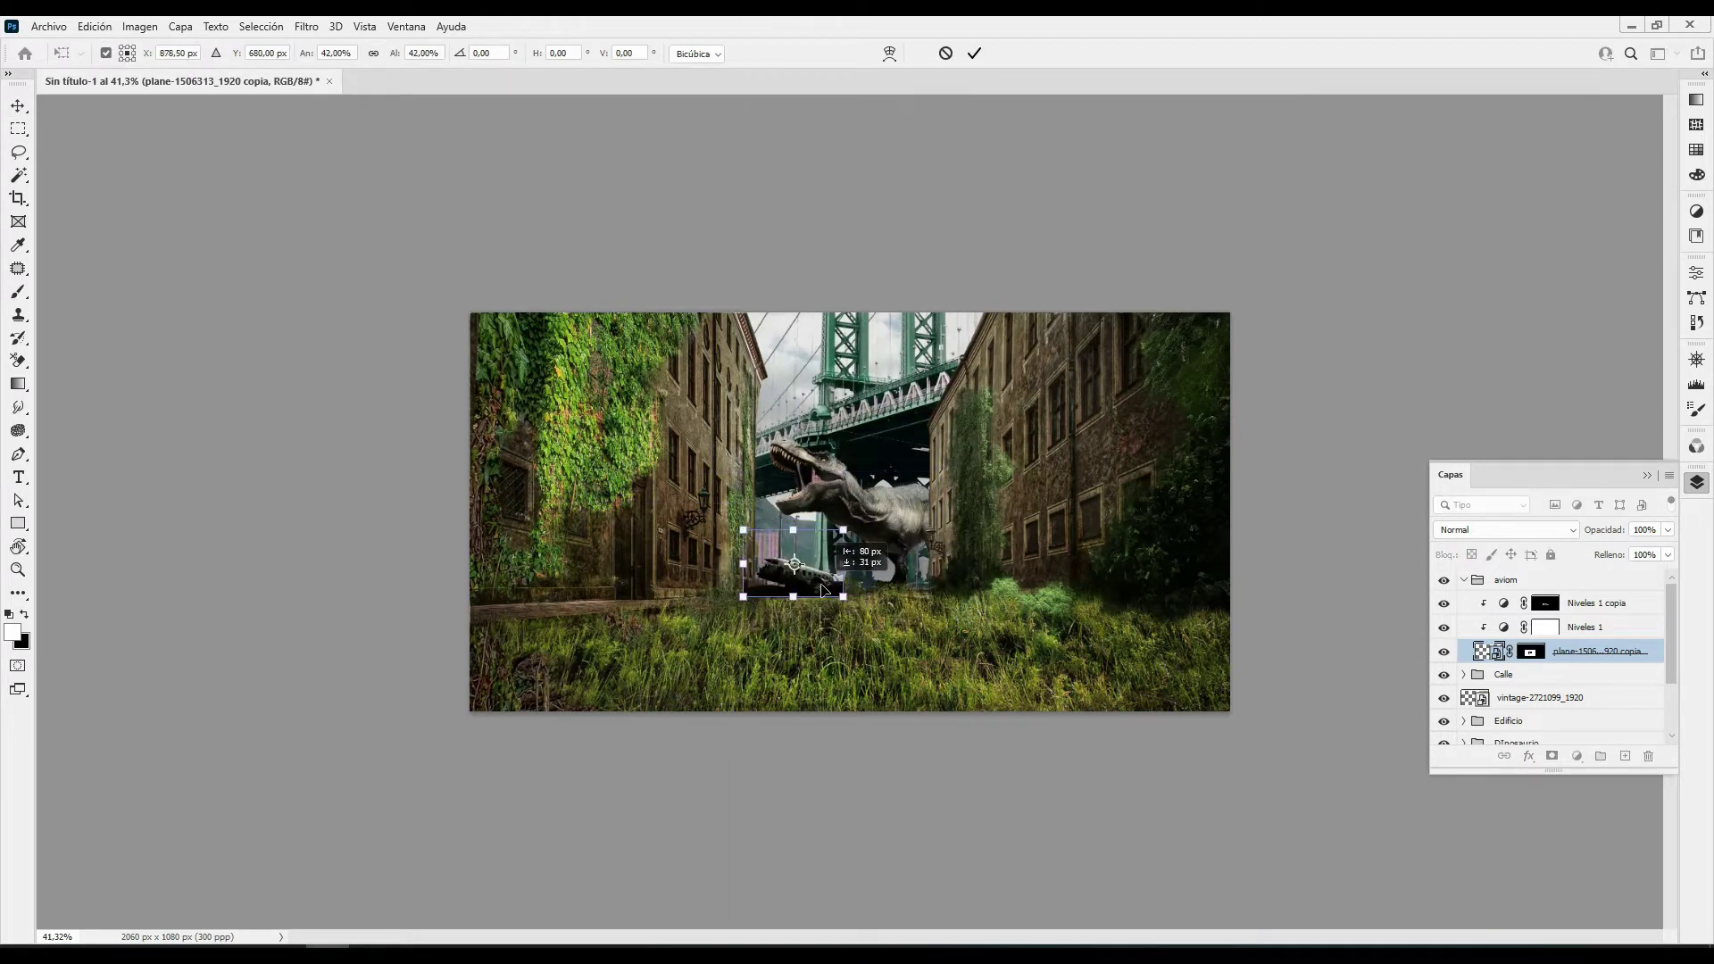
{"action": "key", "text": "Return"}
Nest the aviom group inside Puente, nudge the plane down, and paint its mask black
{"action": "left_click", "coordinate": [1463, 579]}
{"action": "left_click_drag", "start_coordinate": [1518, 580], "coordinate": [1567, 693]}
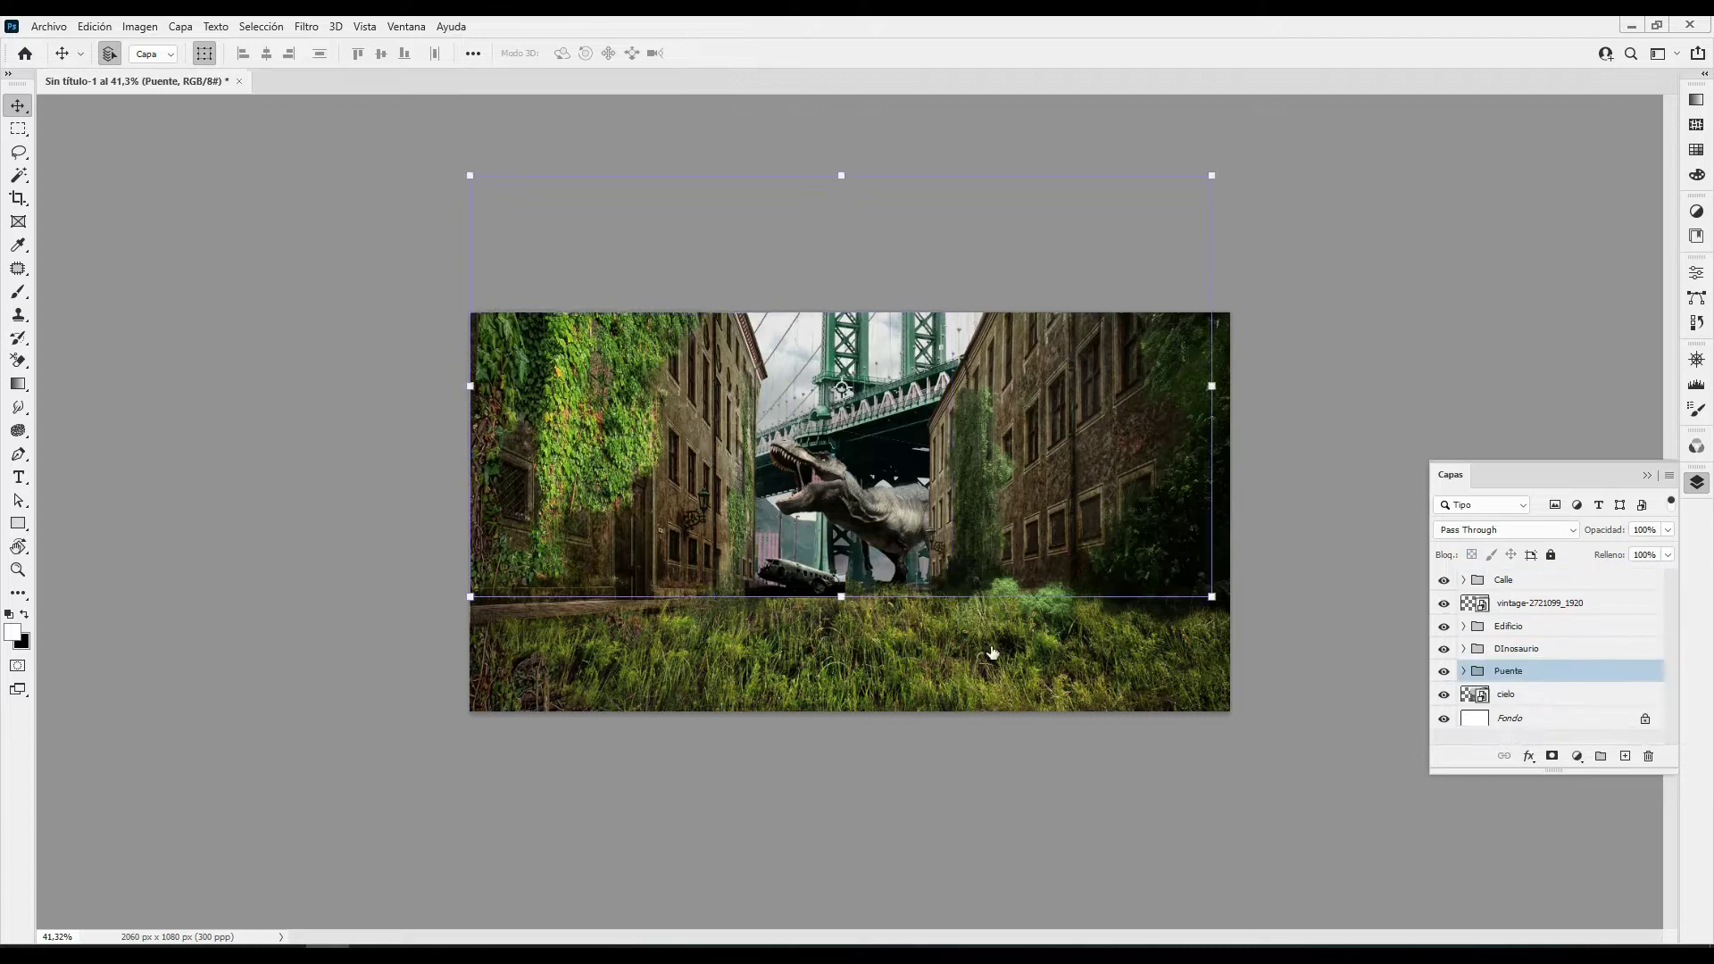
{"action": "left_click", "coordinate": [1478, 662]}
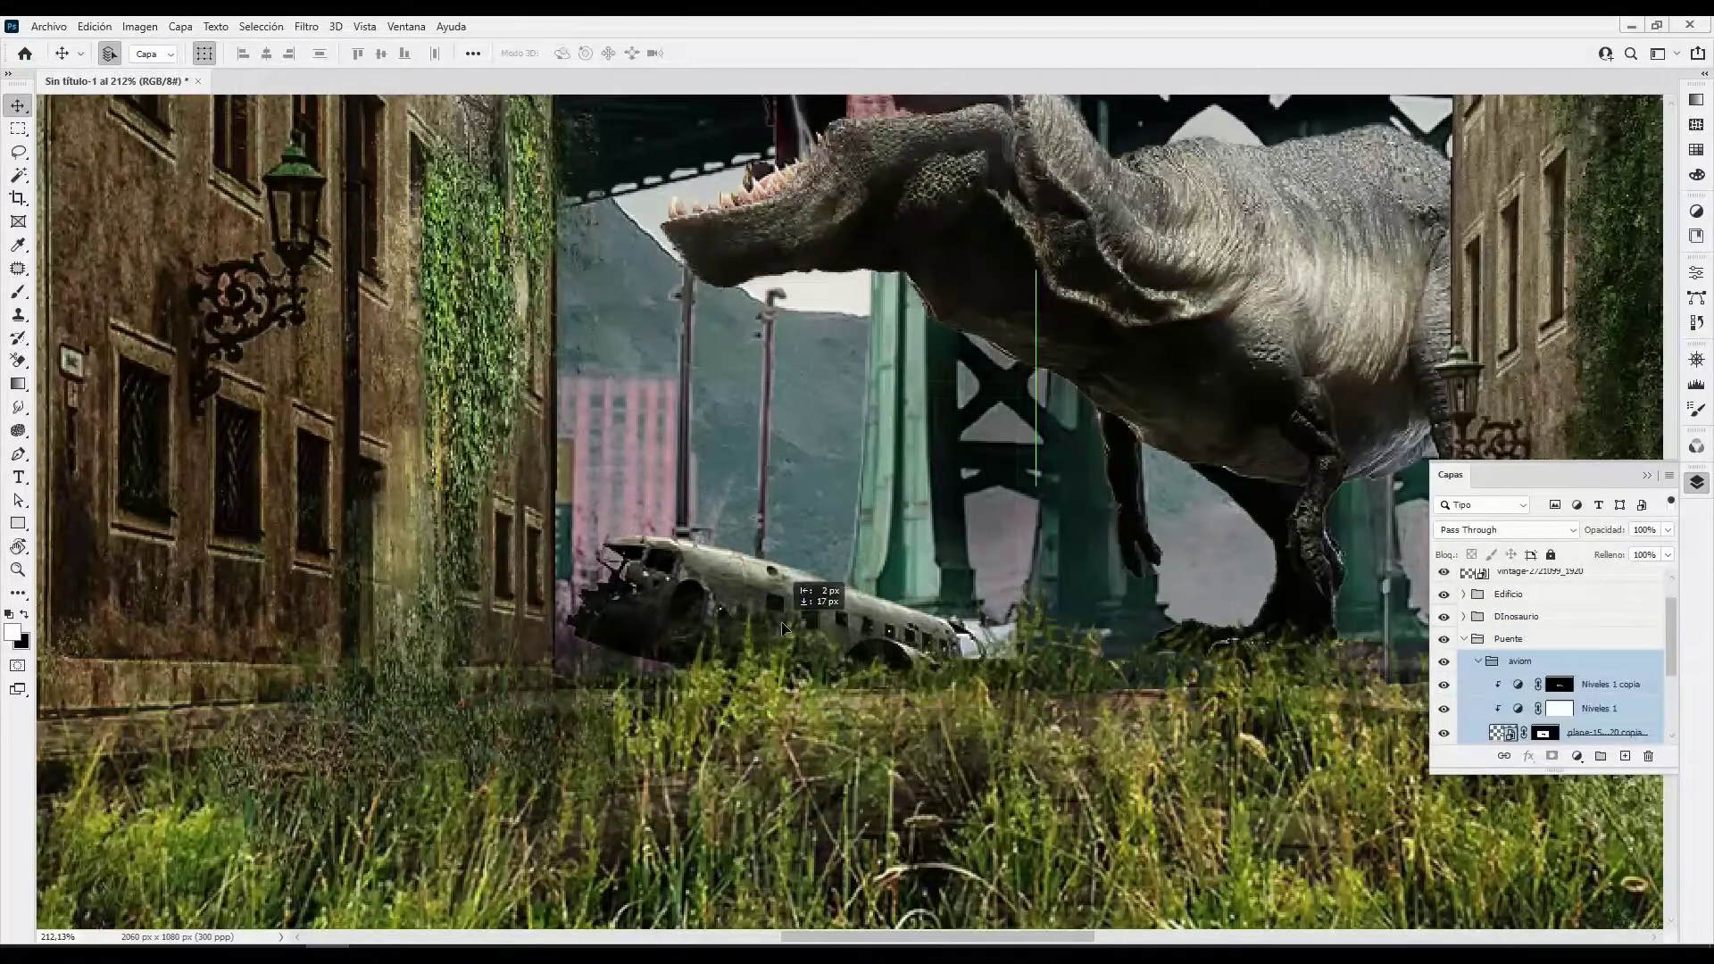
{"action": "left_click_drag", "start_coordinate": [779, 594], "coordinate": [792, 626]}
{"action": "left_click", "coordinate": [857, 654]}
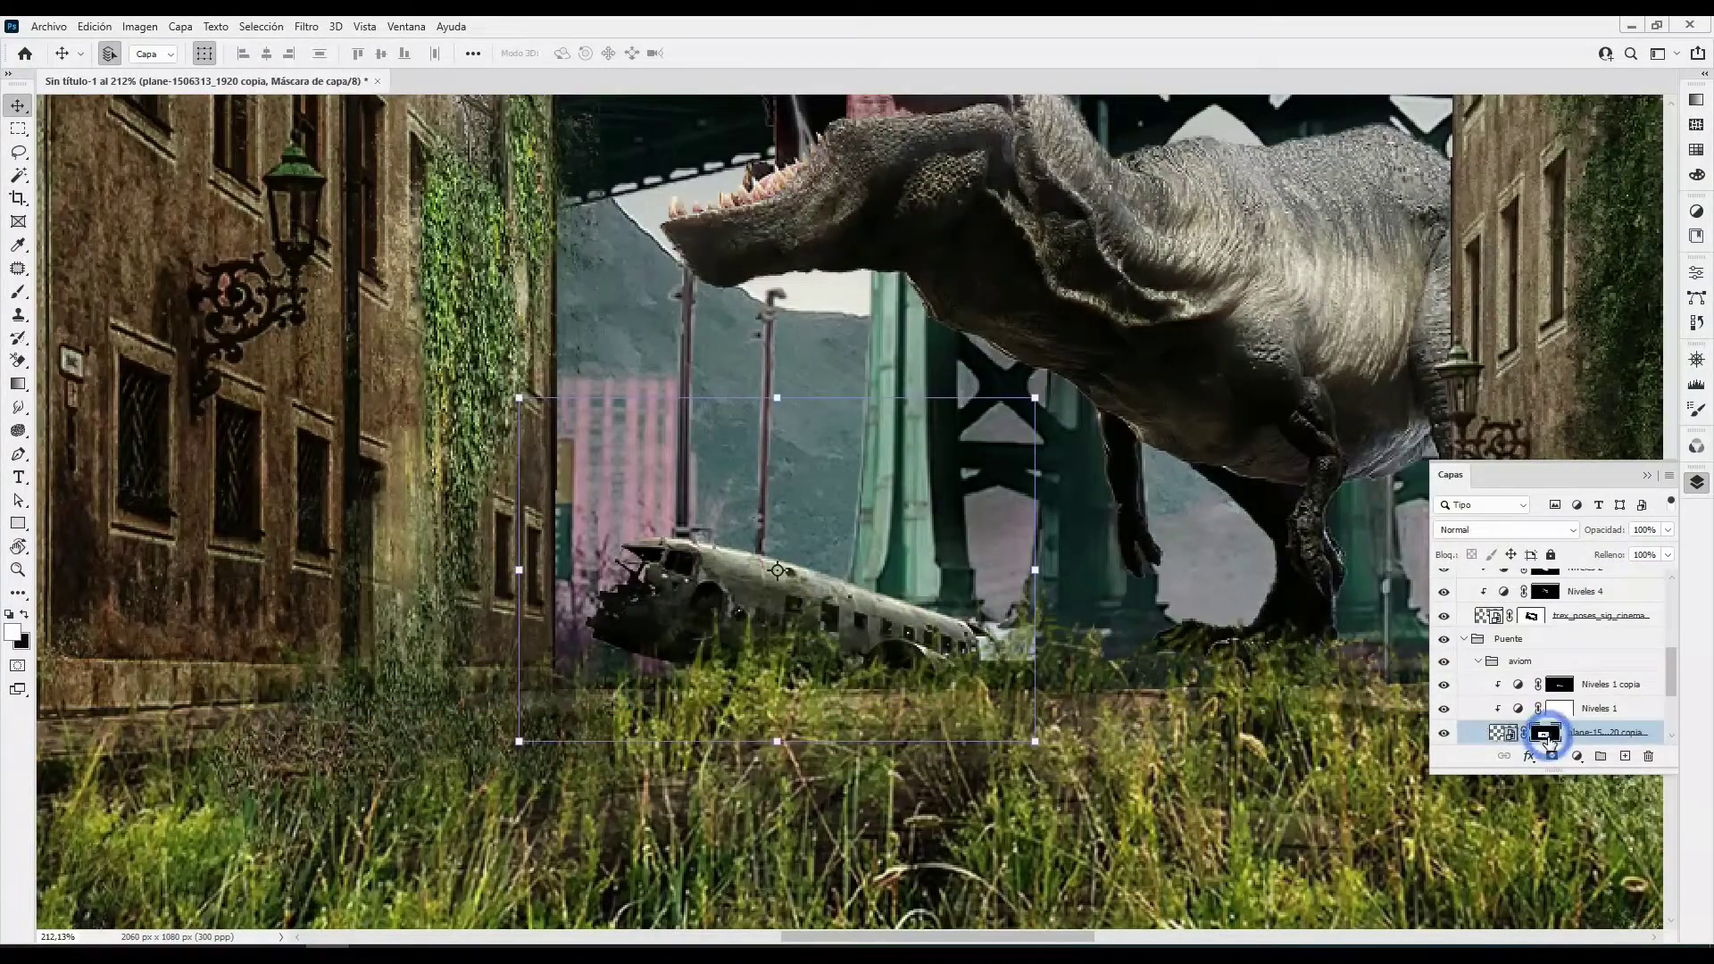
{"action": "key", "text": "b"}
{"action": "key", "text": "x"}
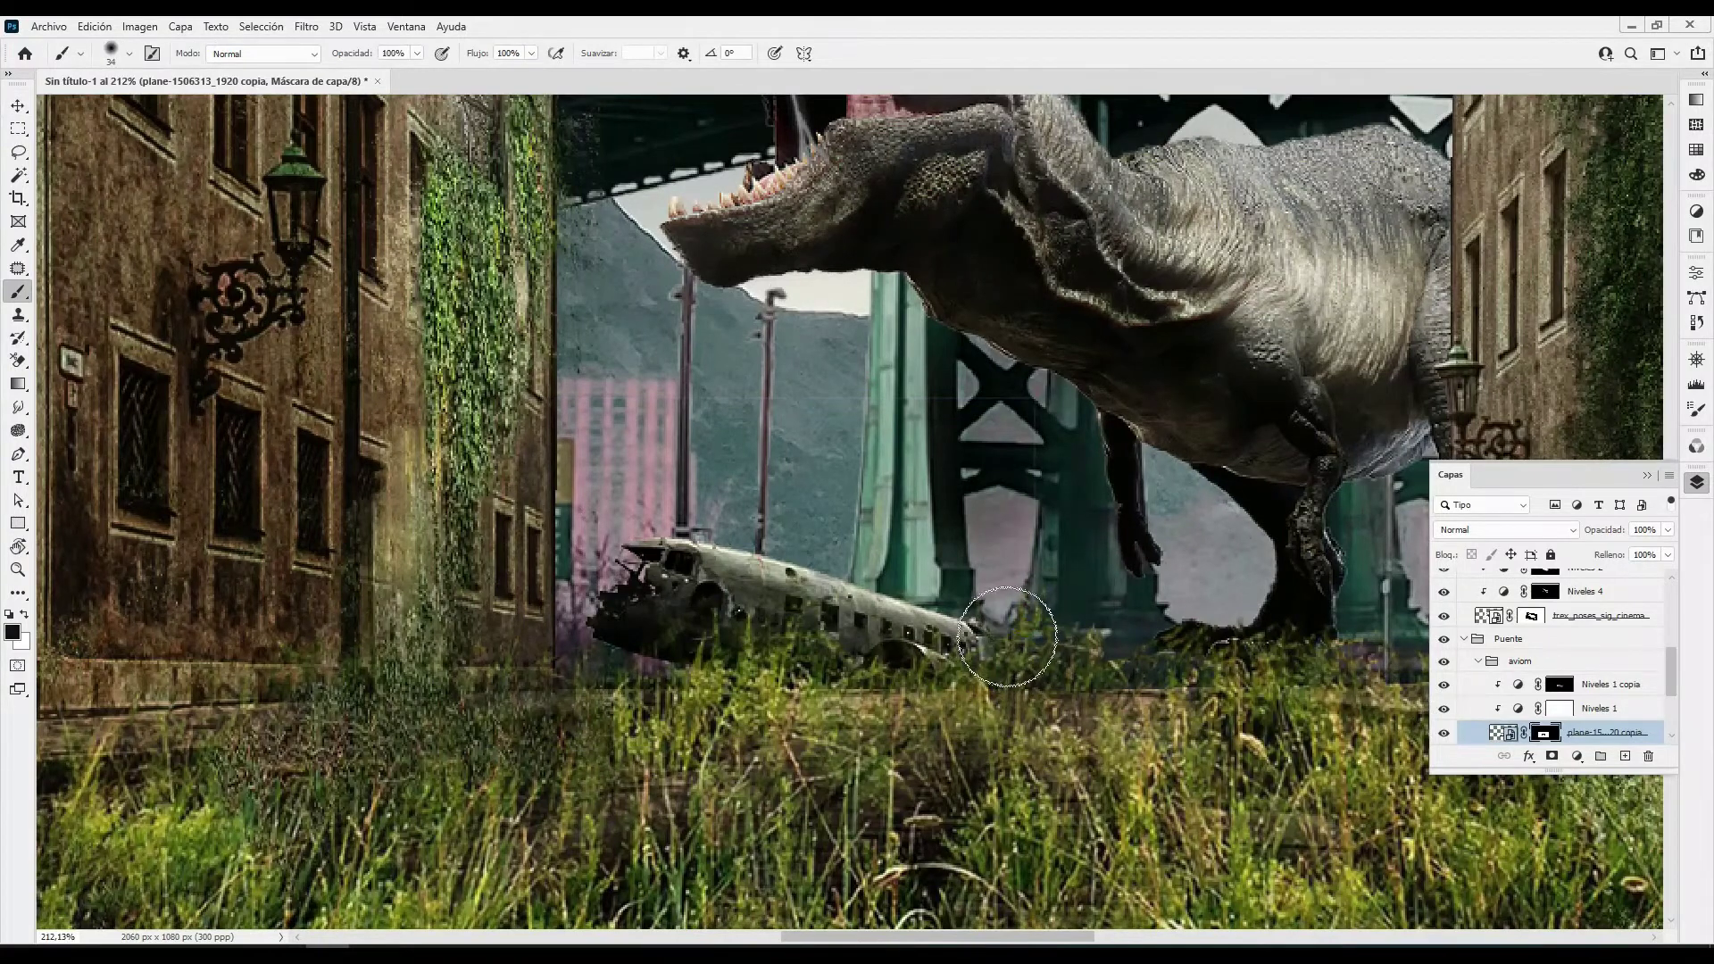
{"action": "key", "text": "v"}
{"action": "key", "text": "ctrl+0"}
{"action": "left_click", "coordinate": [1026, 660]}
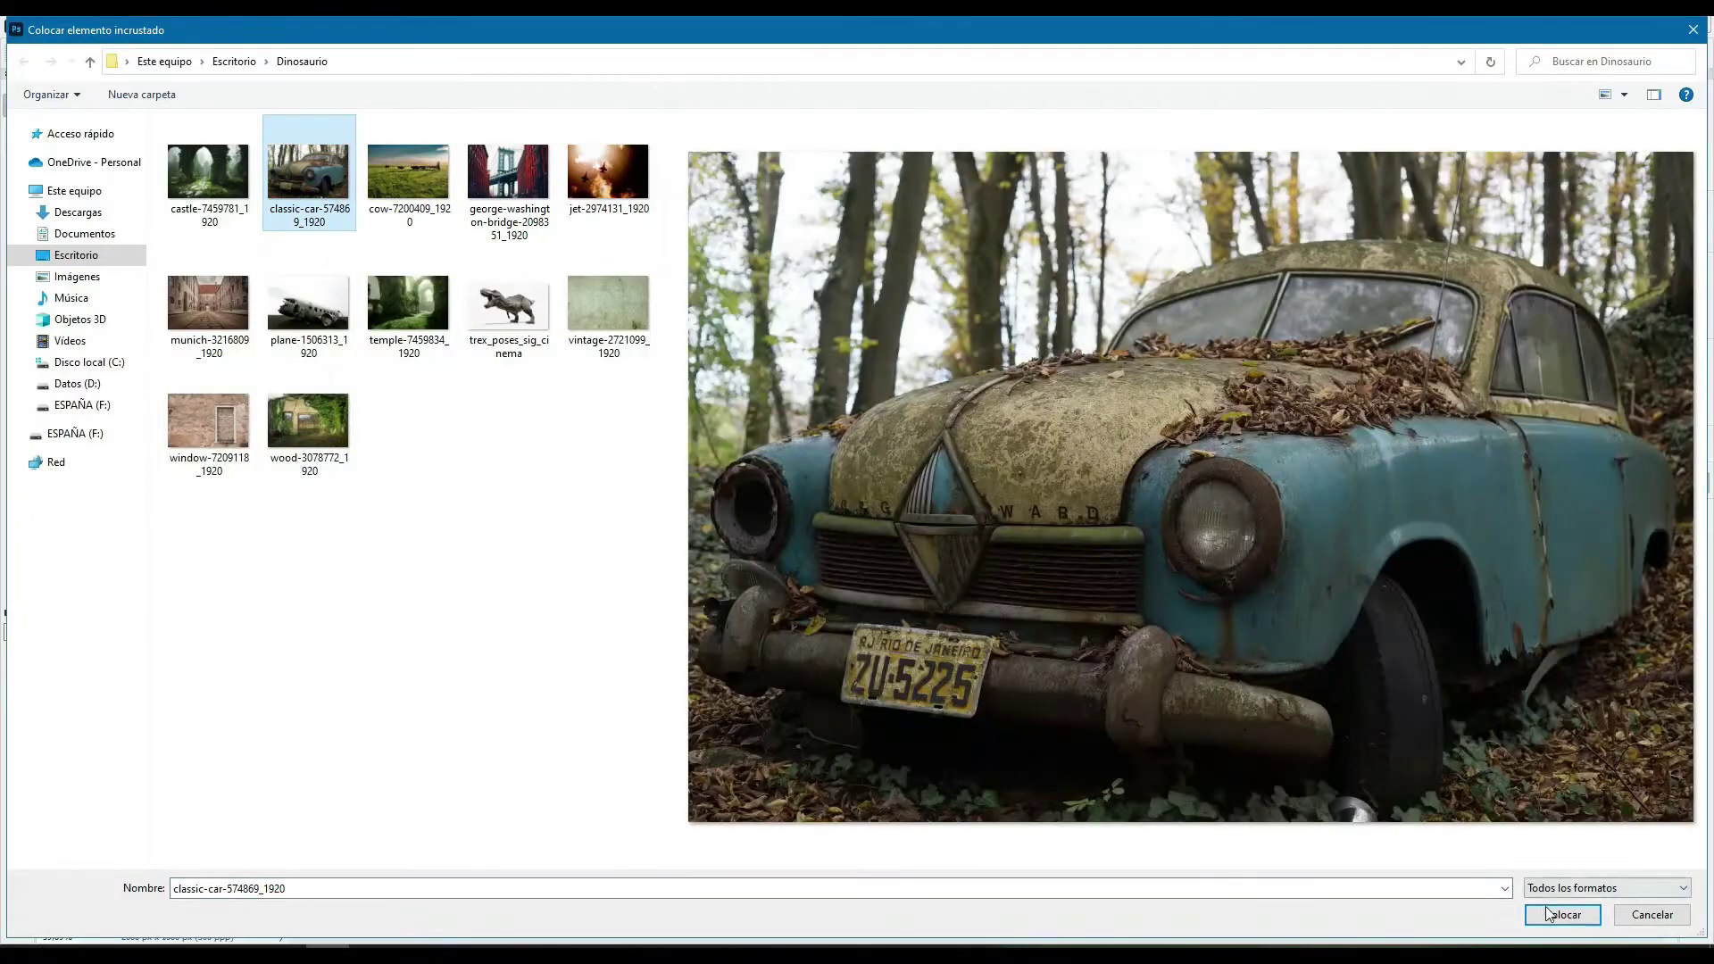
Place classic-car-574869_1920 above the street group, shrunk into the lower left
{"action": "left_click", "coordinate": [1548, 912]}
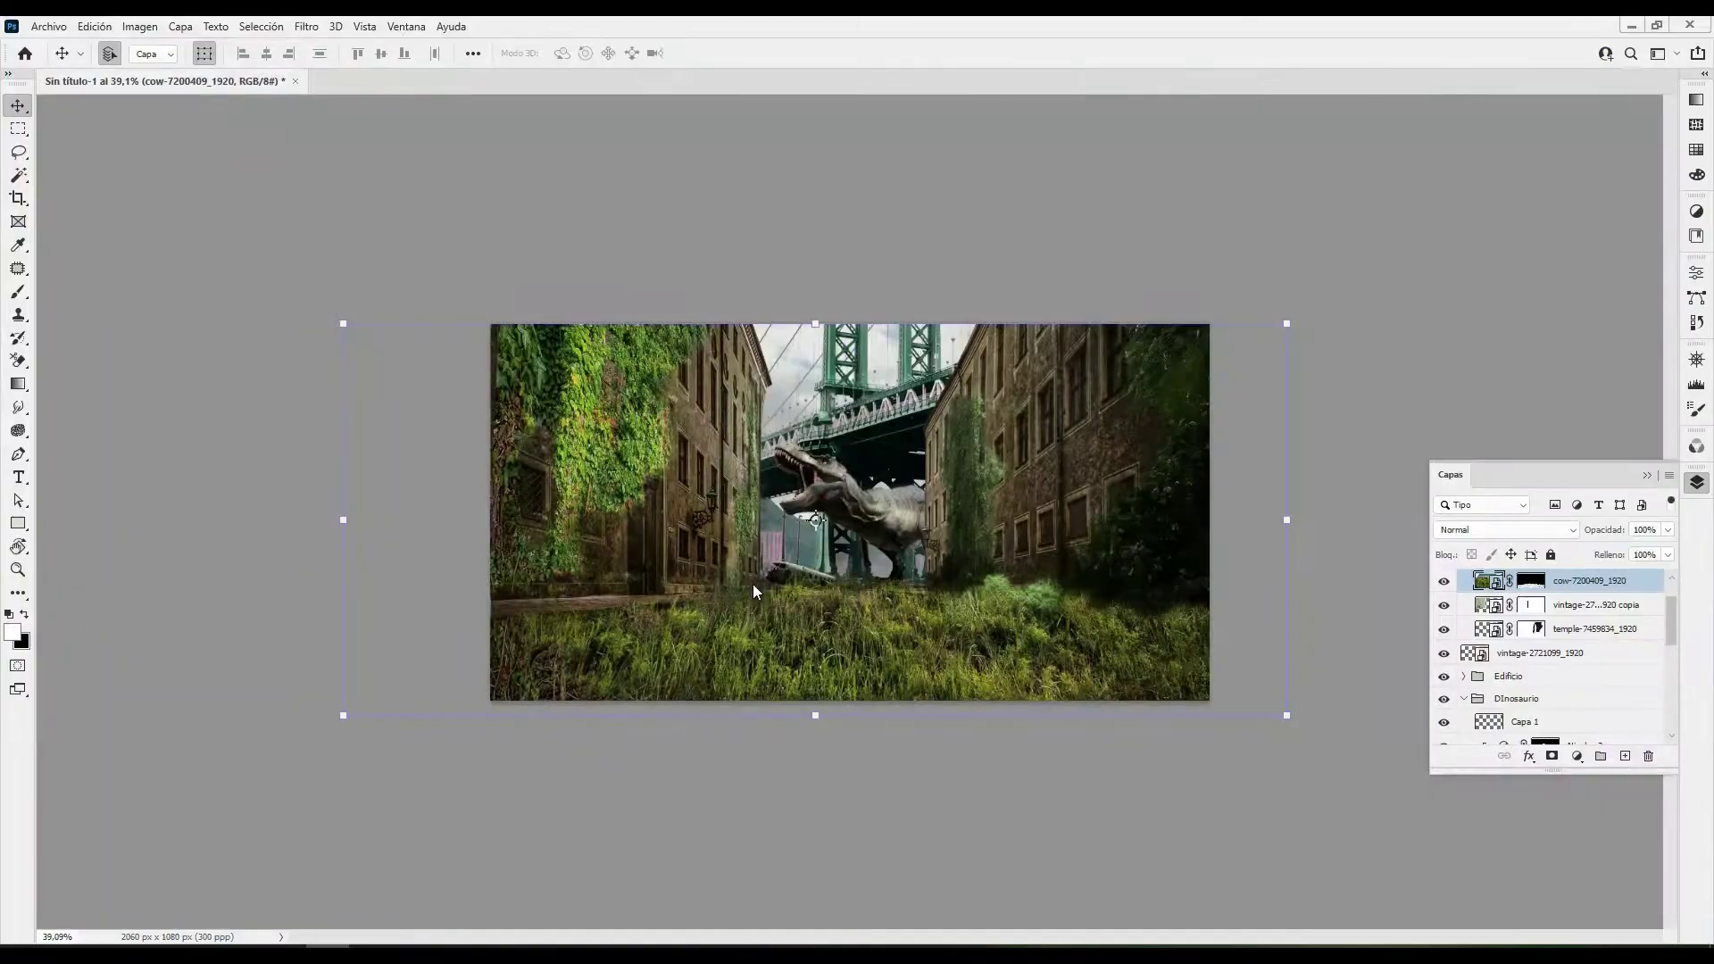
{"action": "left_click_drag", "start_coordinate": [1587, 561], "coordinate": [1571, 576]}
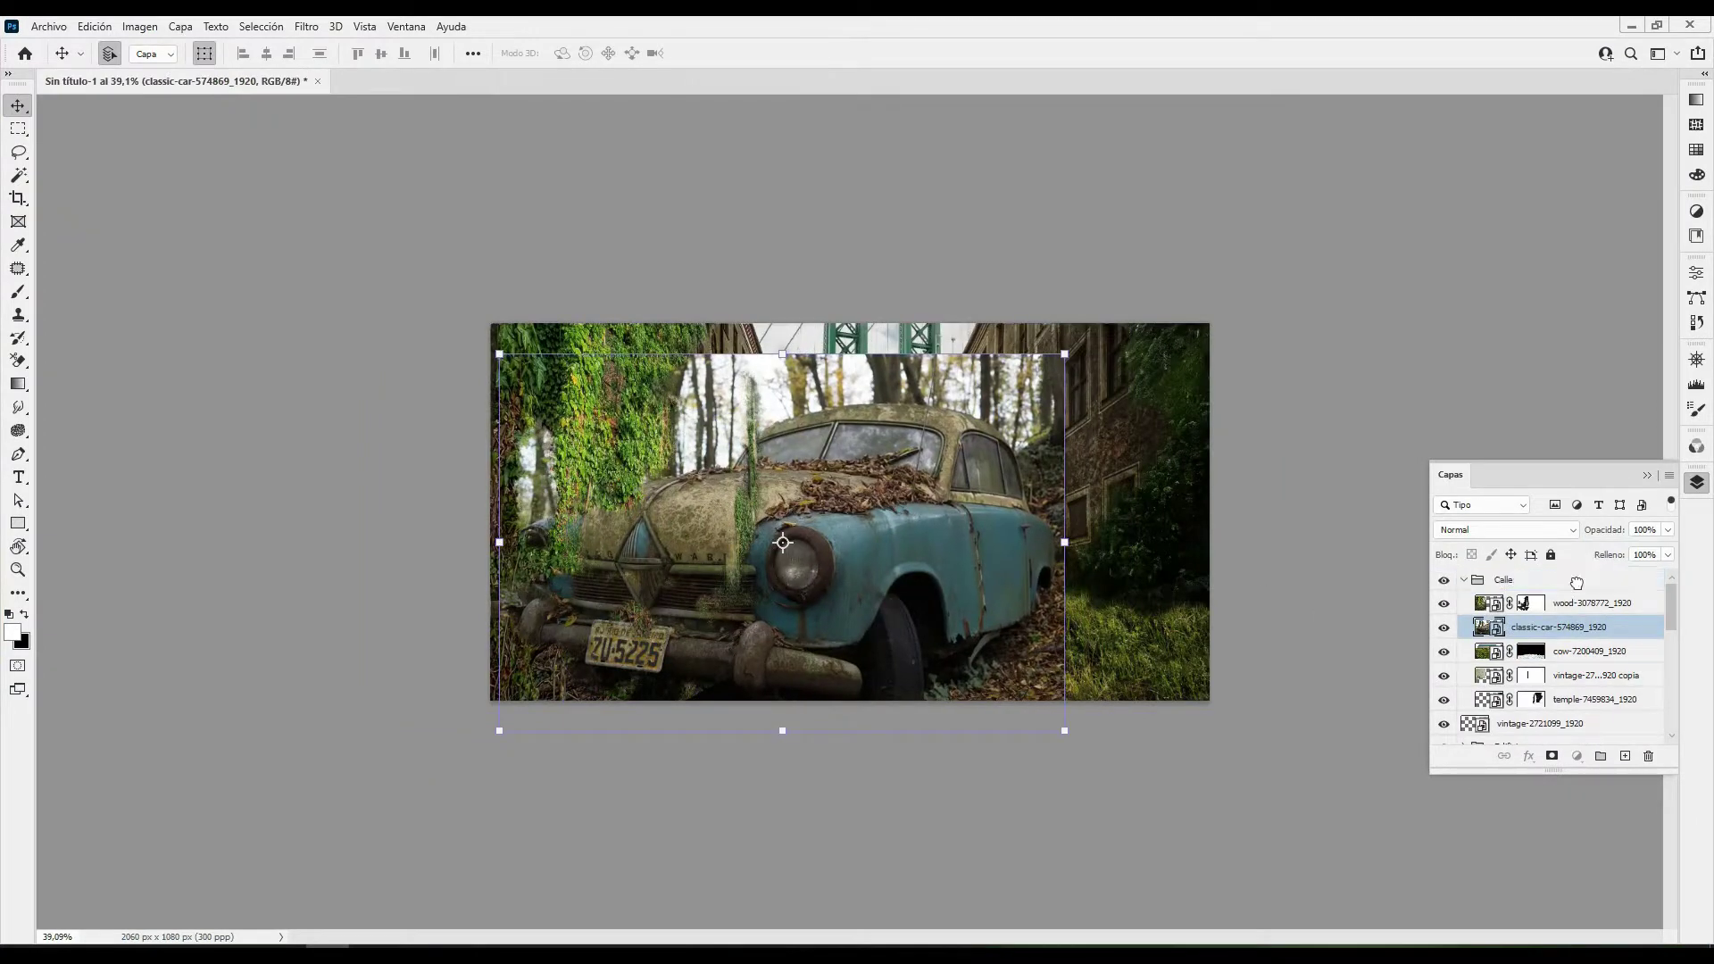
{"action": "left_click_drag", "start_coordinate": [865, 584], "coordinate": [861, 565]}
{"action": "mouse_move", "coordinate": [1059, 523]}
{"action": "left_mouse_down"}
{"action": "mouse_move", "coordinate": [860, 530]}
{"action": "mouse_move", "coordinate": [739, 629]}
{"action": "left_mouse_up"}
{"action": "key", "text": "Return"}
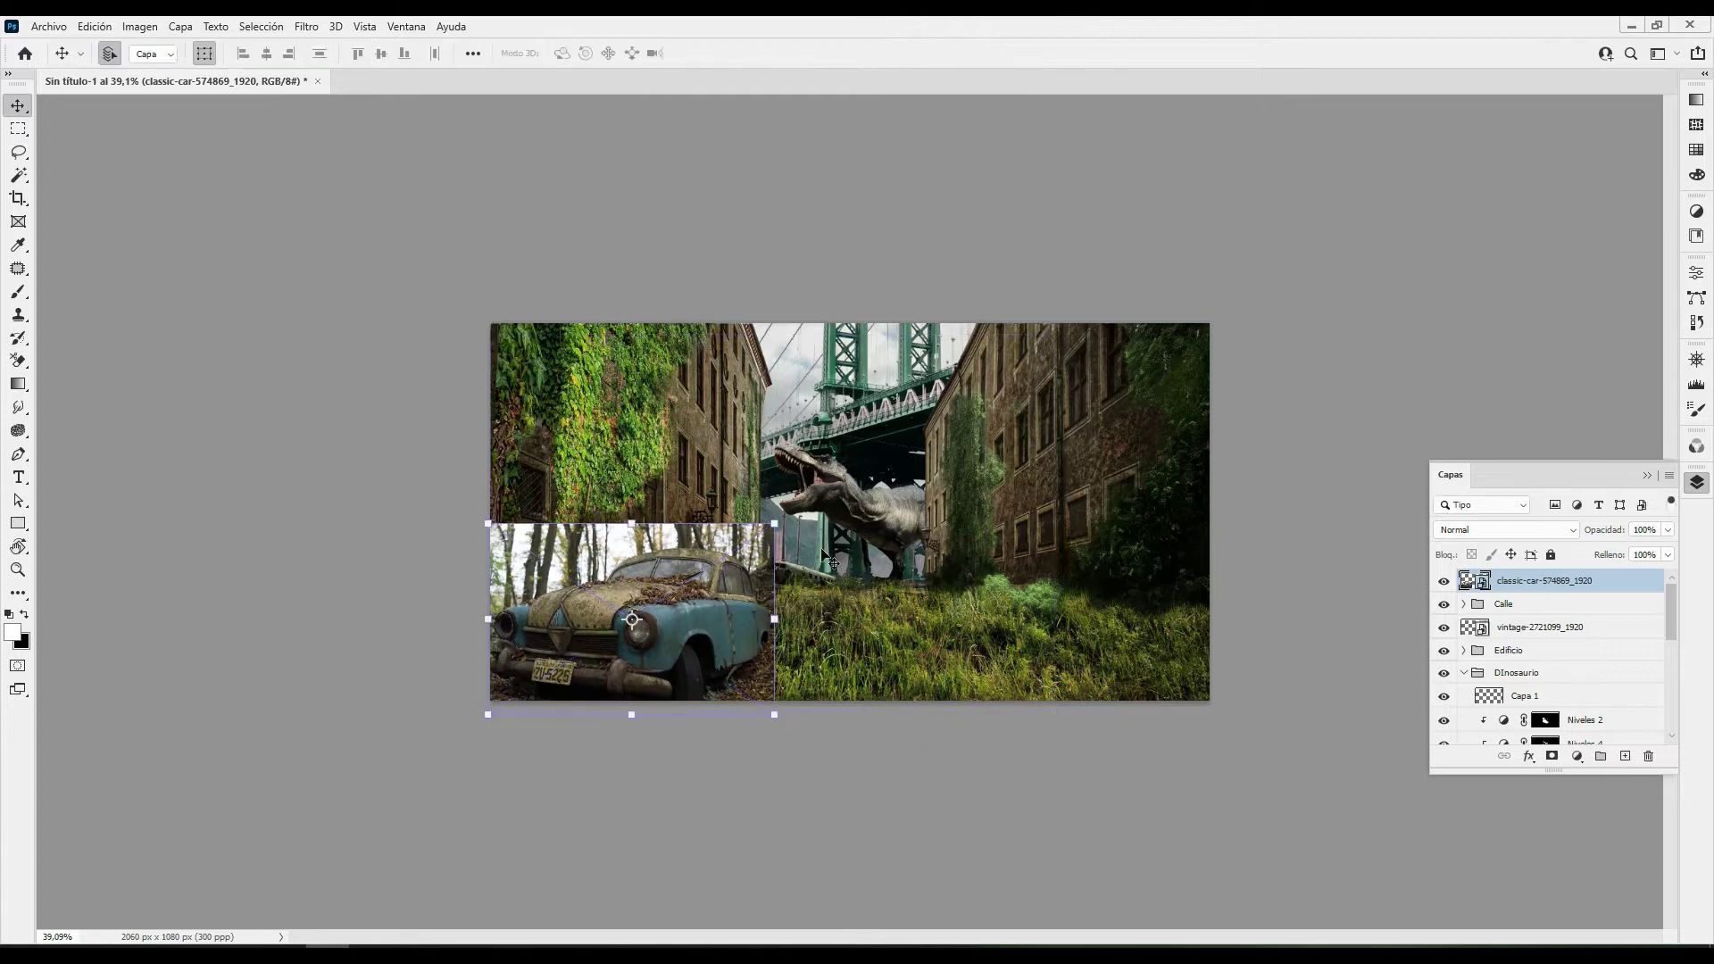
Trace a Pen path from the headlight along the hood around the car's outline
{"action": "scroll", "coordinate": [388, 591], "scroll_direction": "up", "scroll_amount": 5}
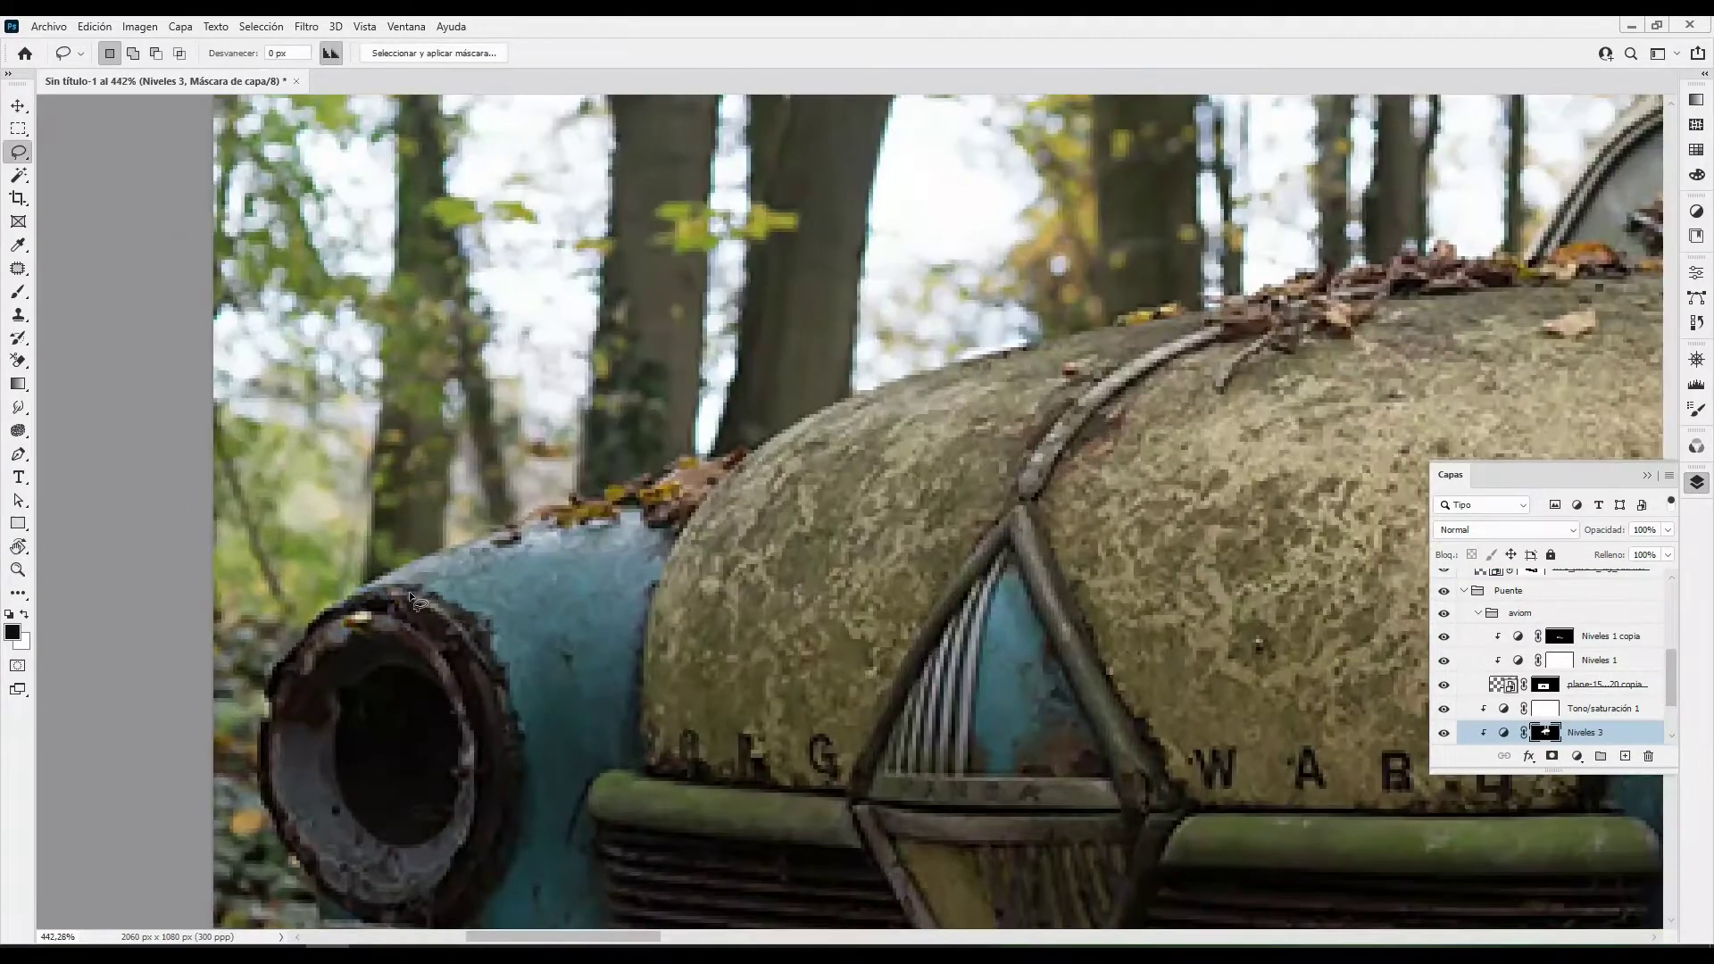
{"action": "key", "text": "p"}
{"action": "left_click", "coordinate": [277, 668]}
{"action": "left_click_drag", "start_coordinate": [907, 384], "coordinate": [268, 616]}
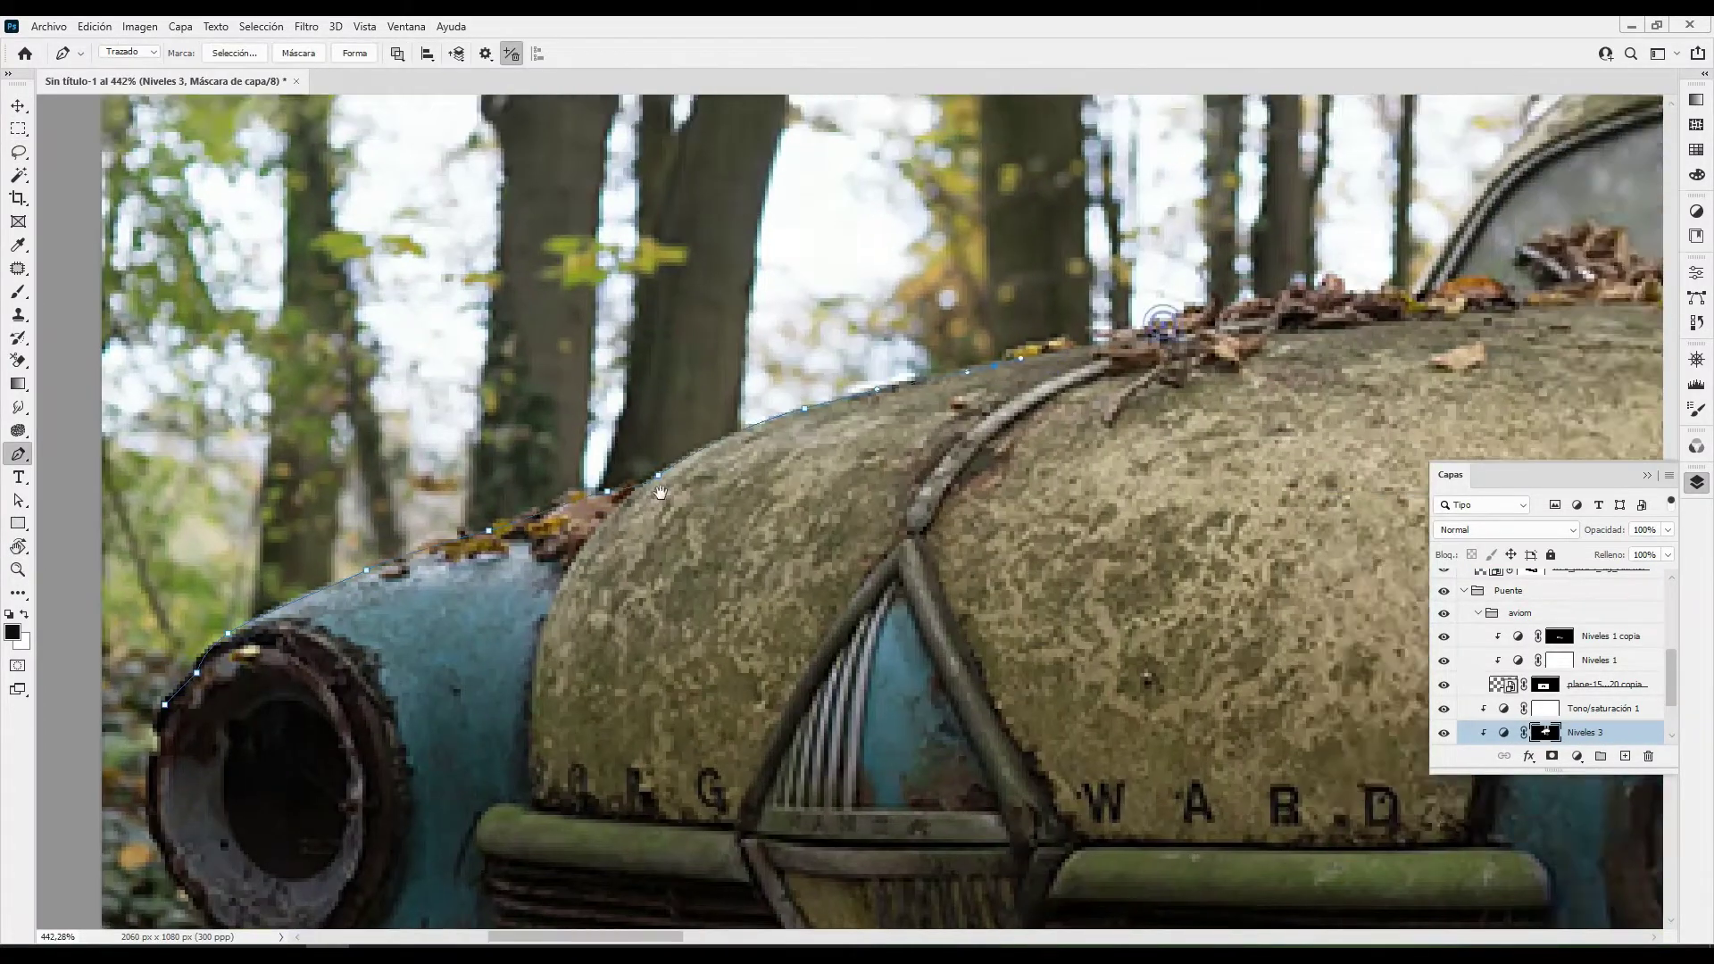
{"action": "left_click", "coordinate": [621, 509]}
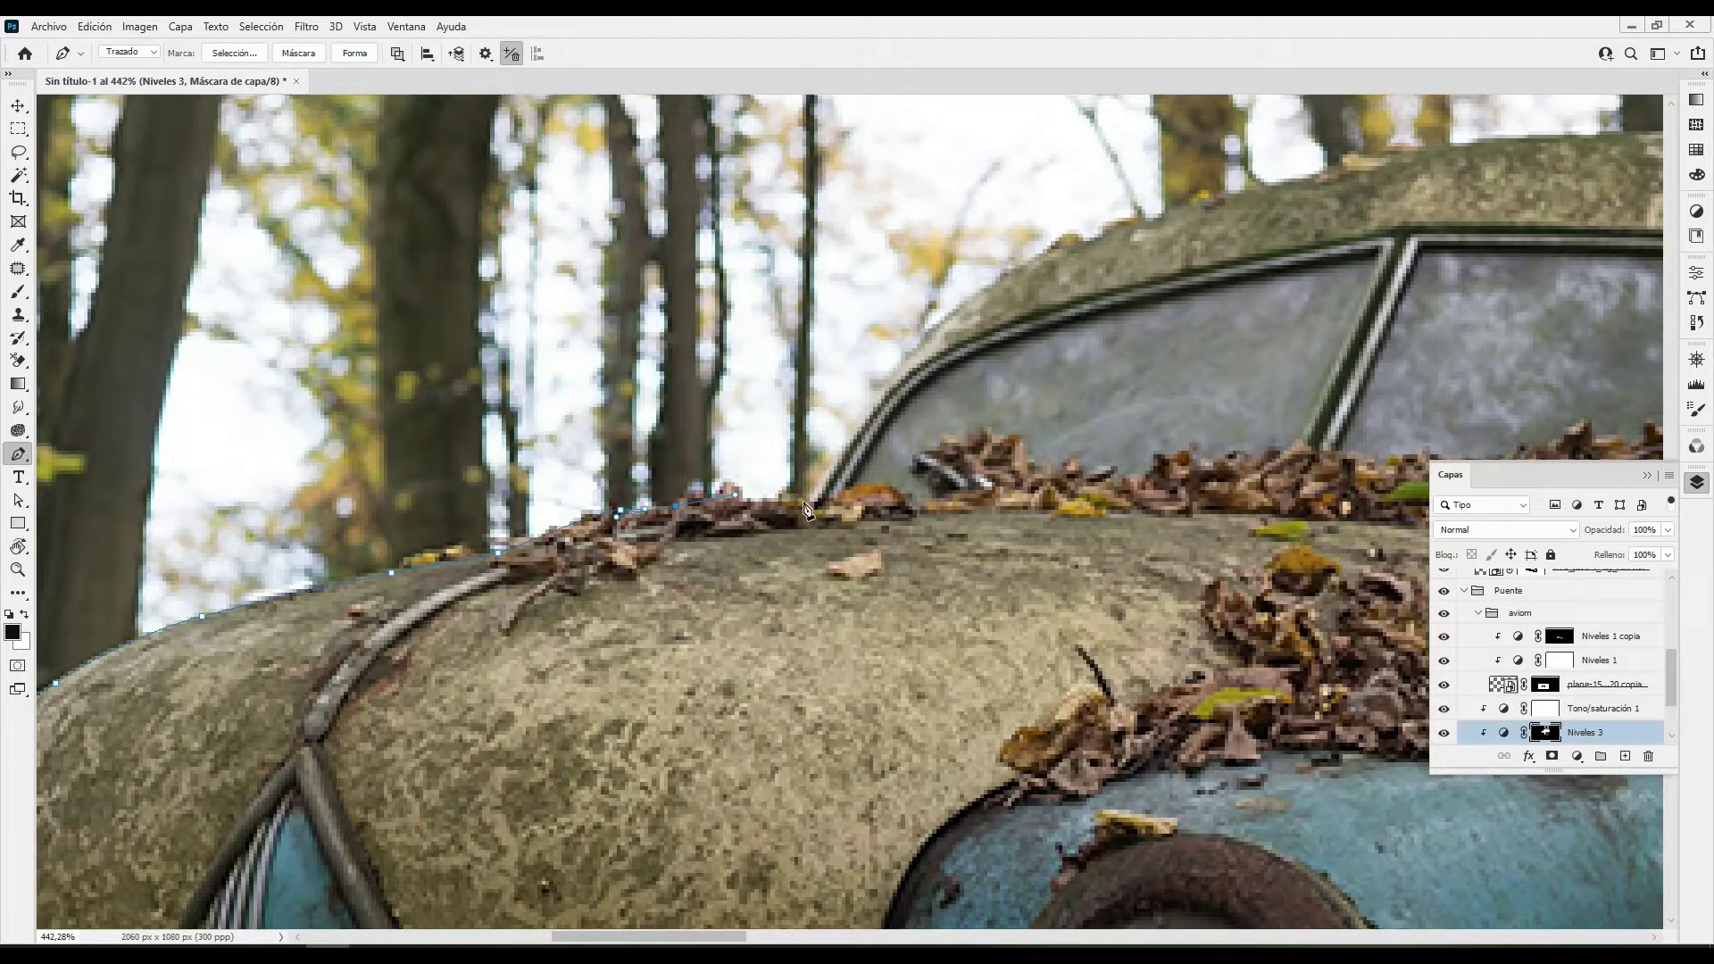
{"action": "left_click_drag", "start_coordinate": [1280, 202], "coordinate": [530, 449]}
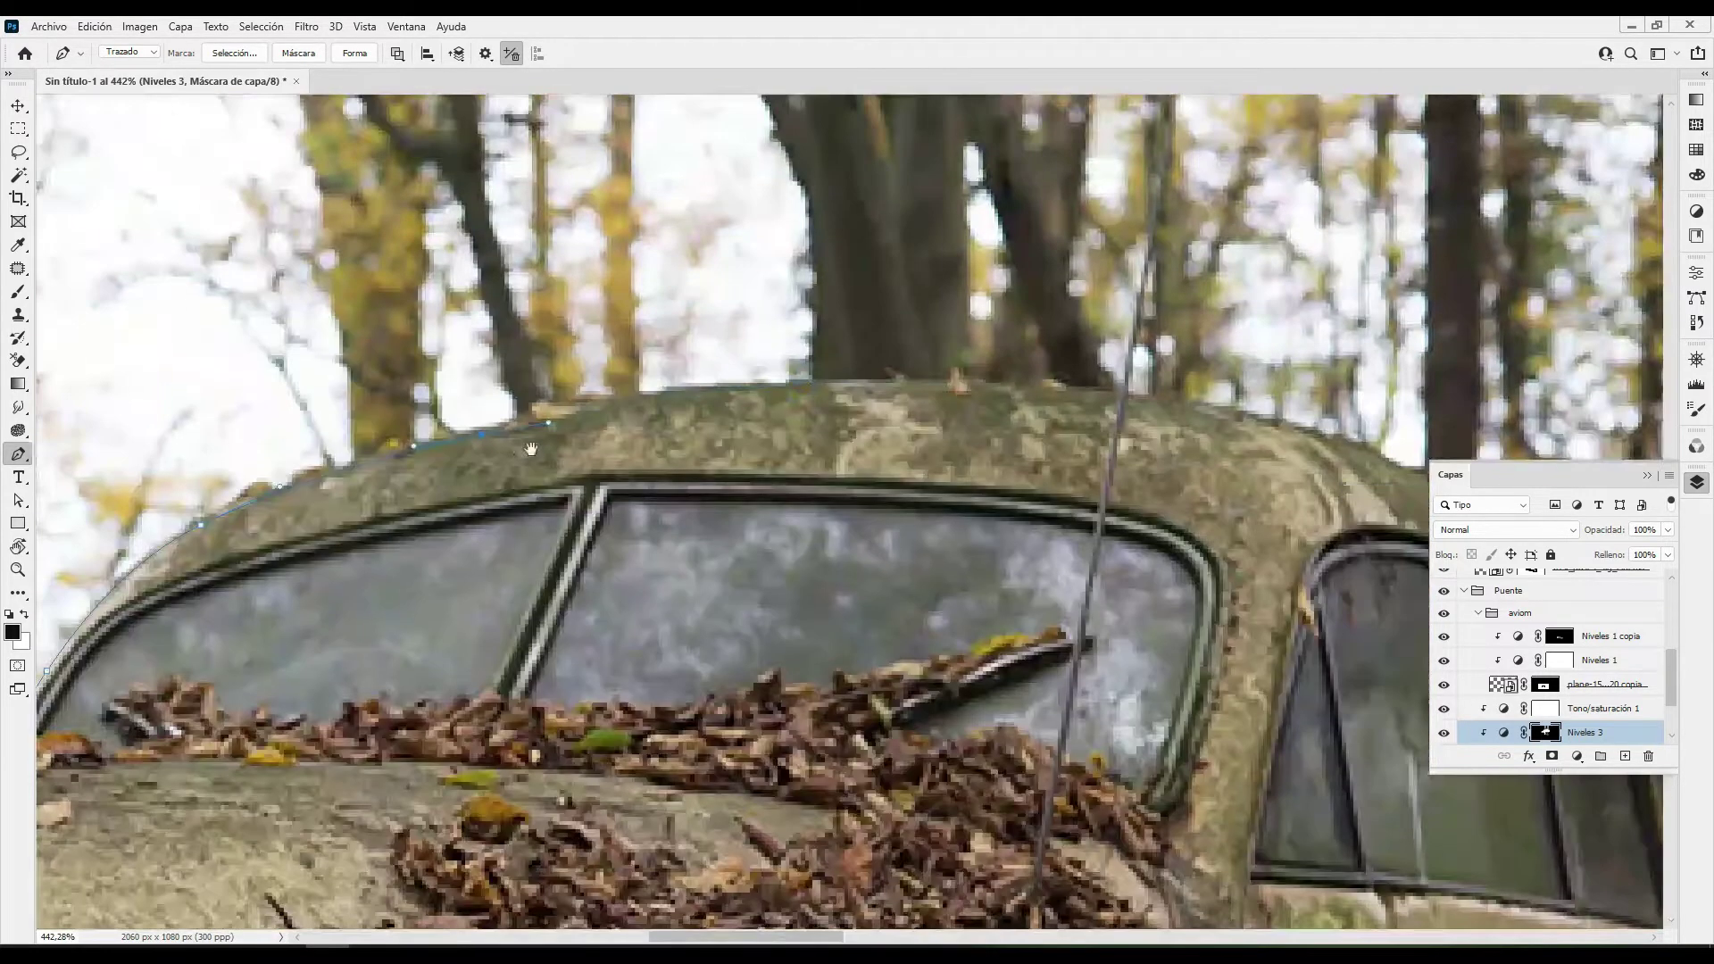
{"action": "left_click_drag", "start_coordinate": [1106, 392], "coordinate": [911, 494]}
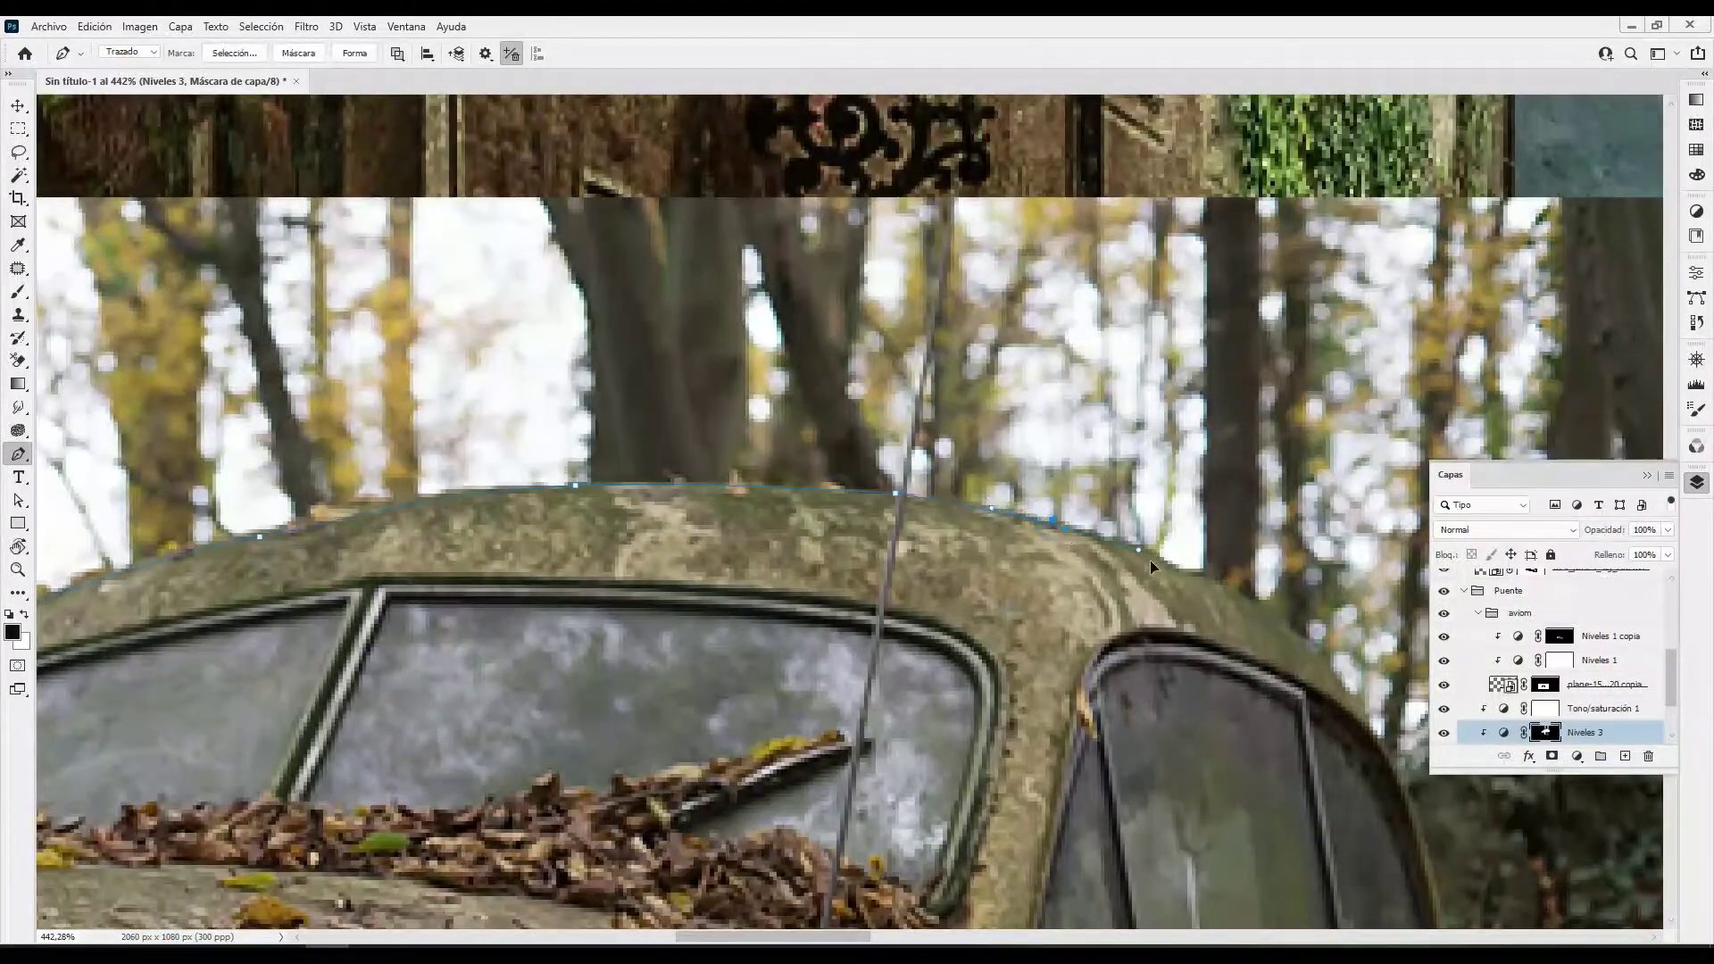
{"action": "scroll", "coordinate": [1149, 559], "scroll_direction": "down", "scroll_amount": 5}
{"action": "scroll", "coordinate": [1071, 419], "scroll_direction": "down", "scroll_amount": 4}
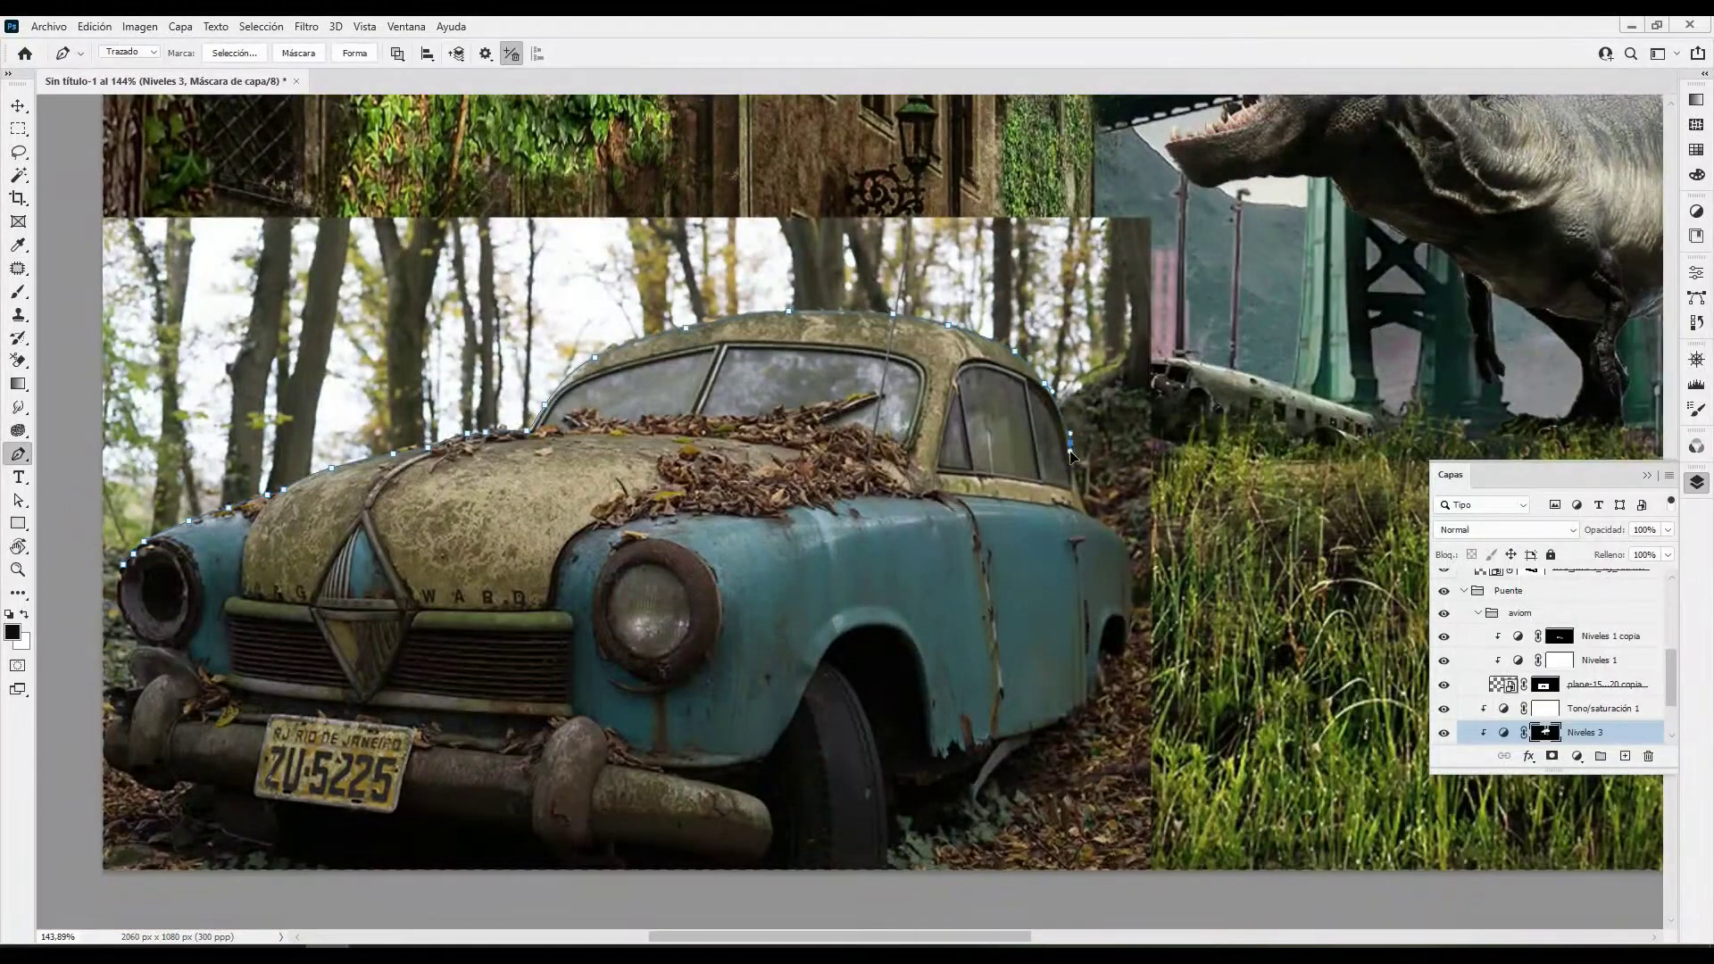
{"action": "left_click_drag", "start_coordinate": [1030, 732], "coordinate": [1042, 546]}
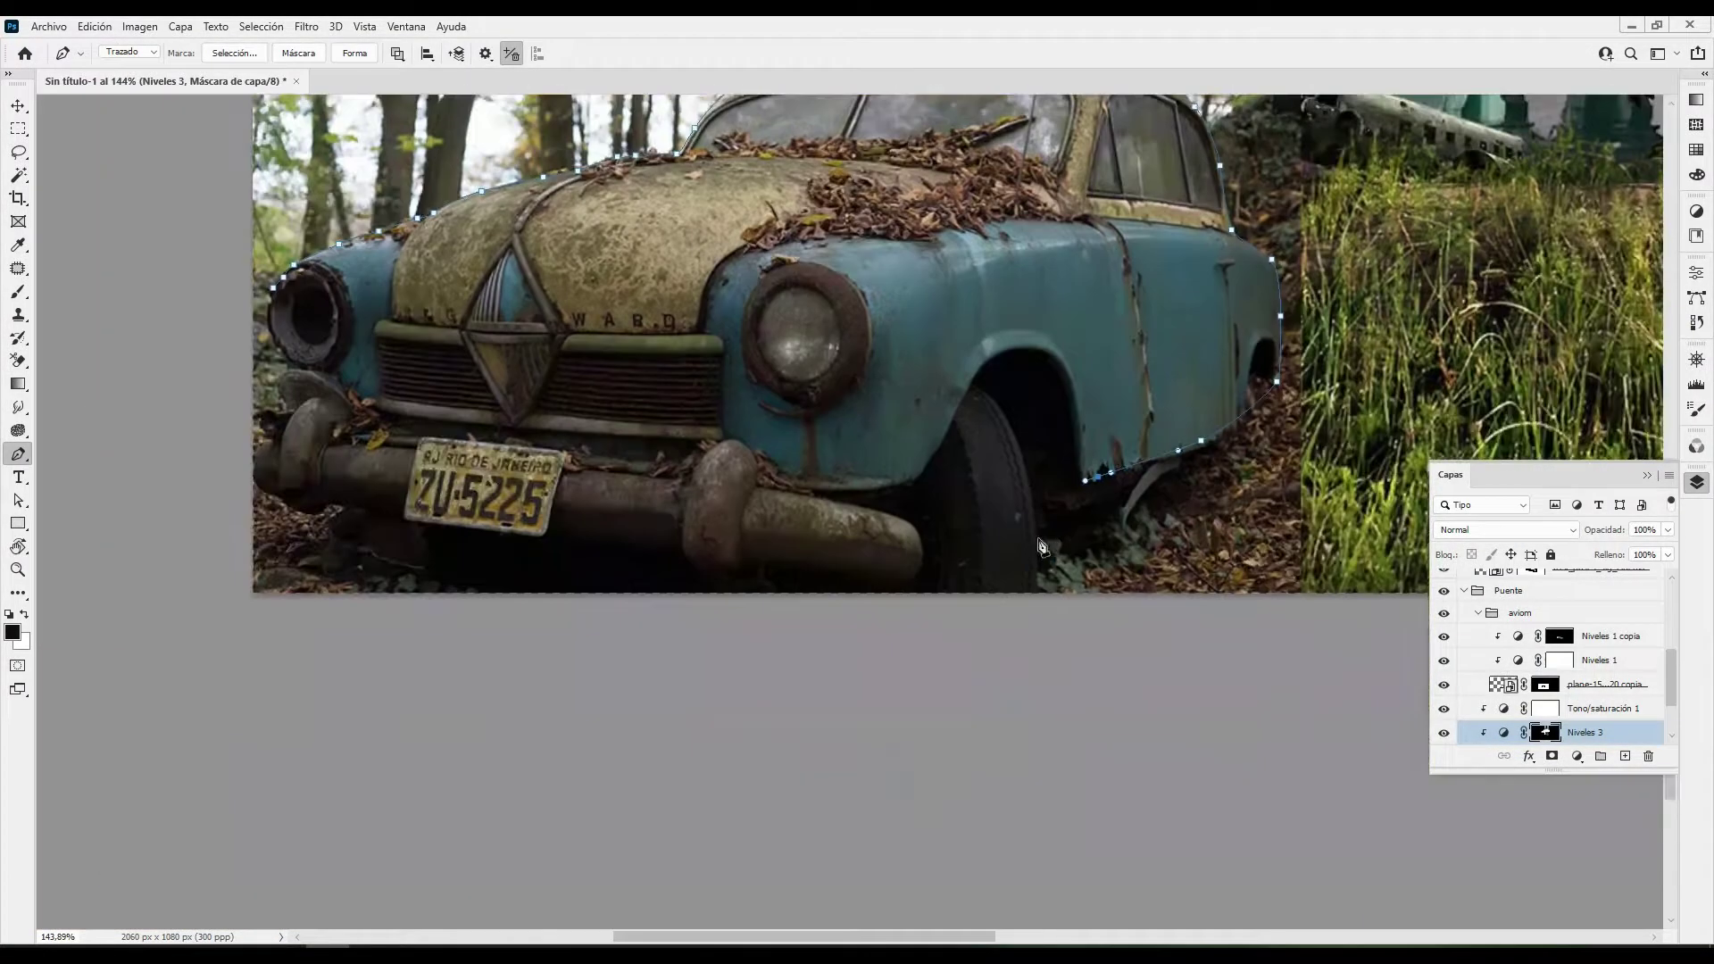
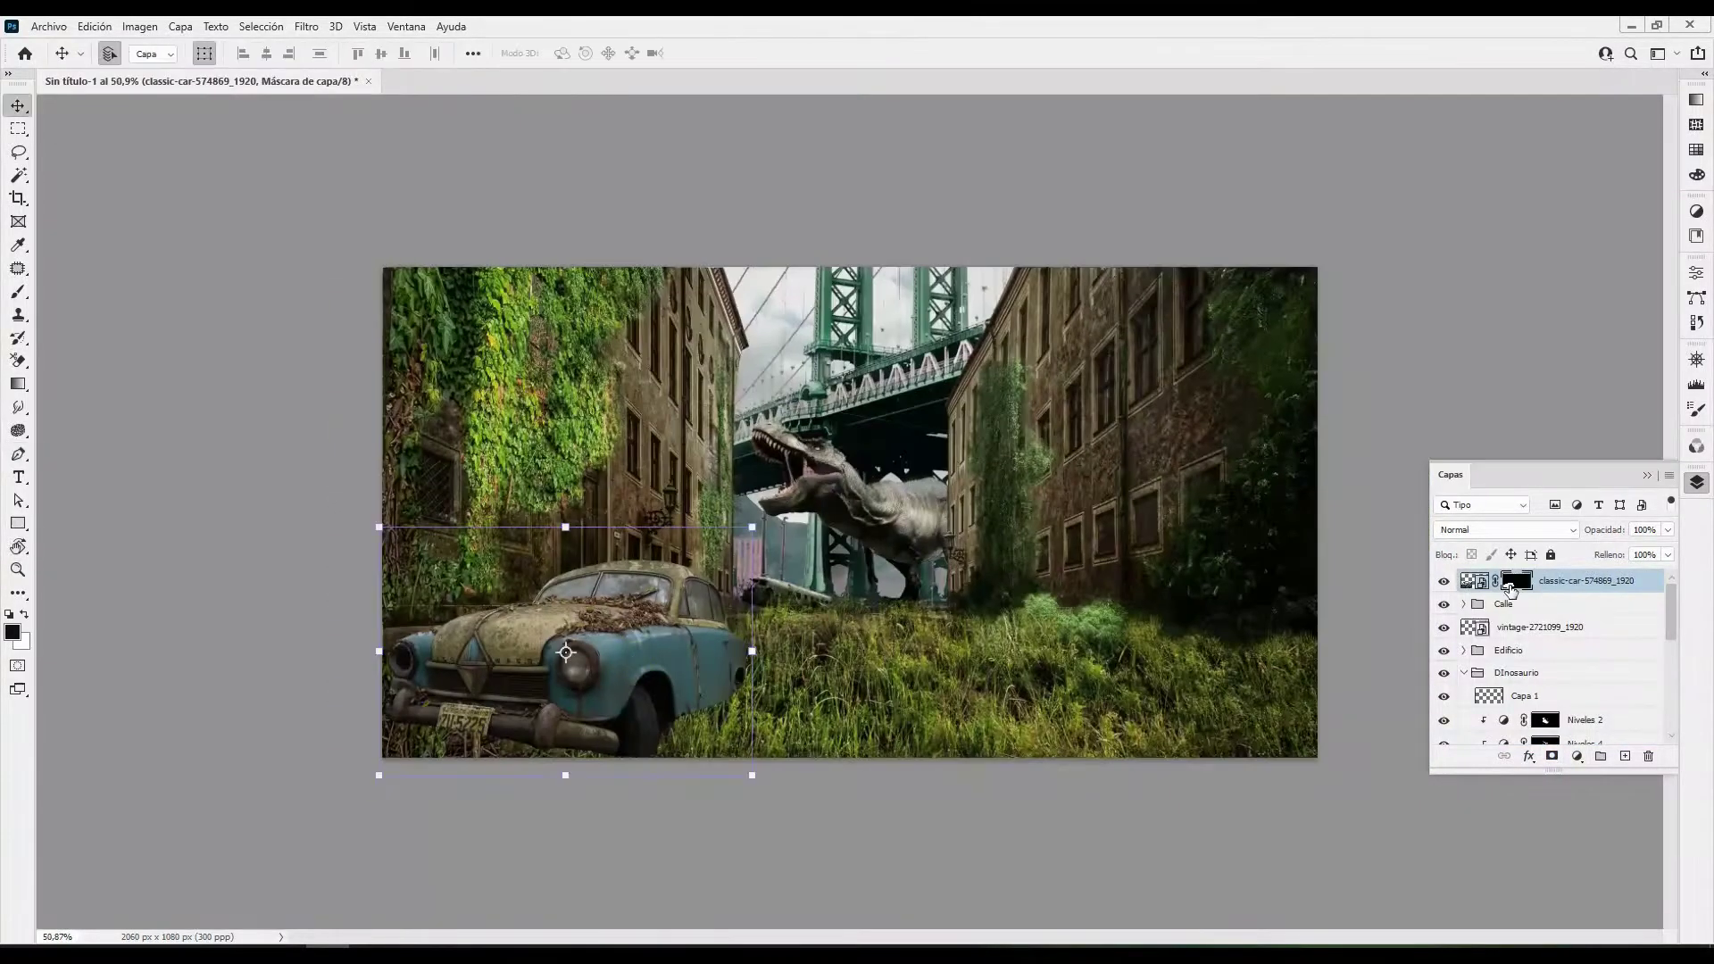
Load the grass brush tip at about 253 px to mask the car's base into the grass
{"action": "key", "text": "b"}
{"action": "right_click", "coordinate": [842, 375]}
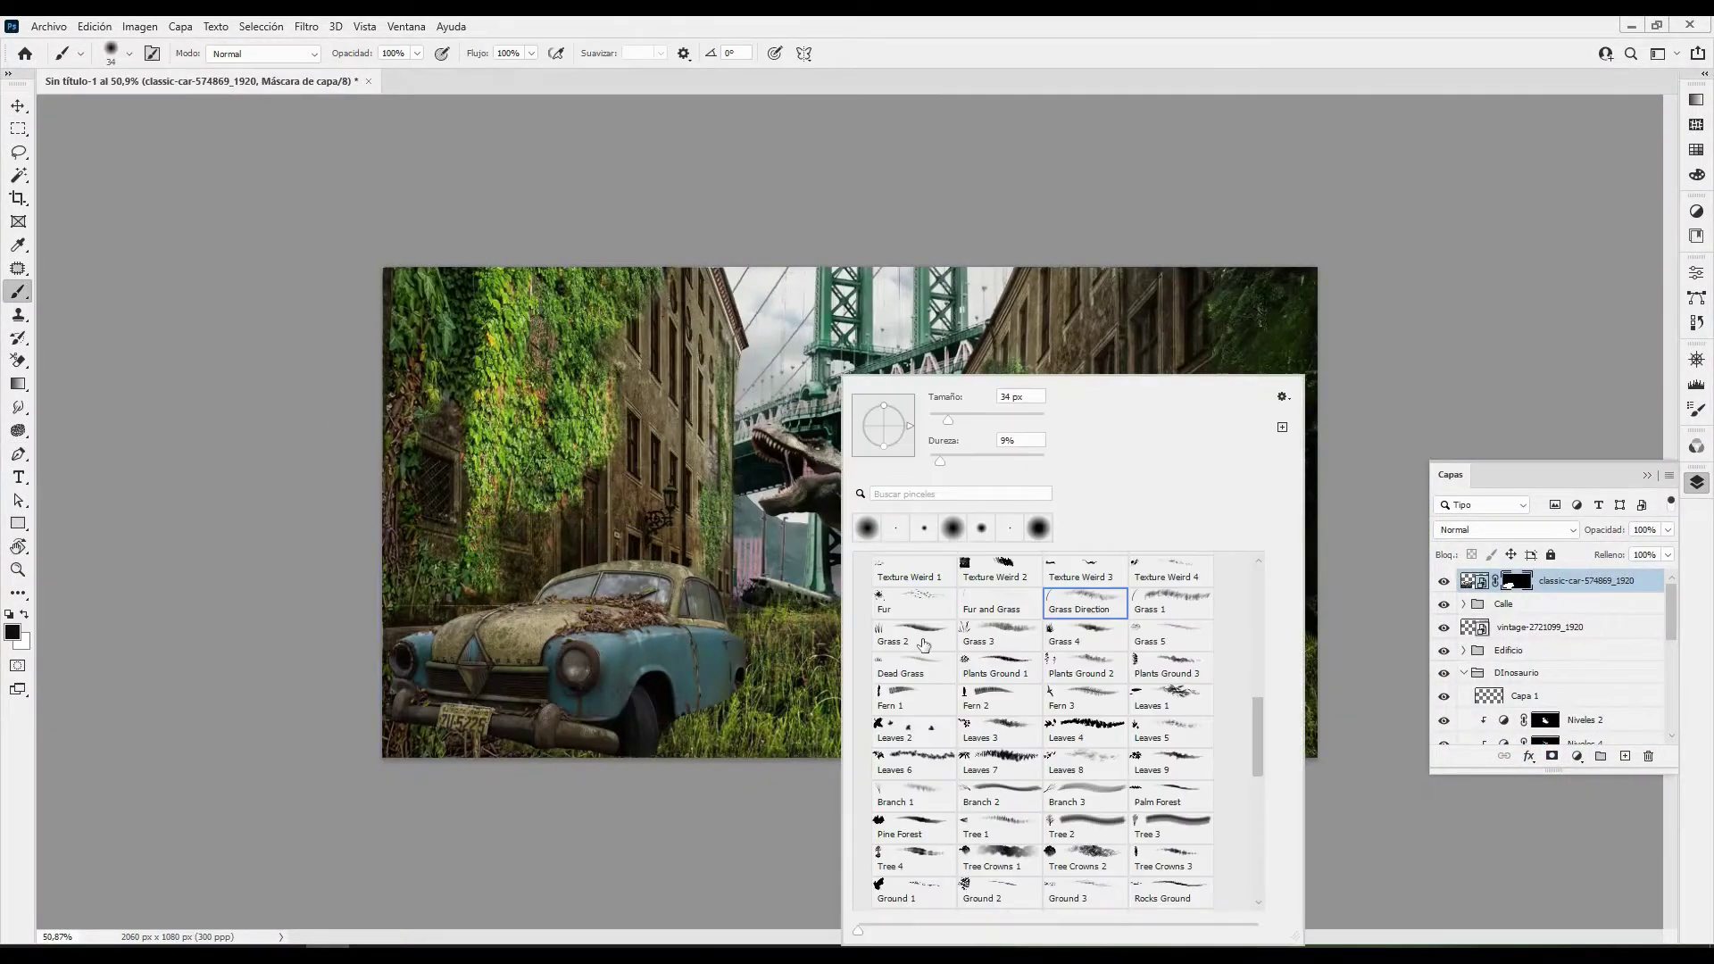
{"action": "double_click", "coordinate": [914, 635]}
{"action": "key", "text": "bracketright"}
{"action": "key", "text": "bracketright"}
{"action": "key", "text": "bracketright"}
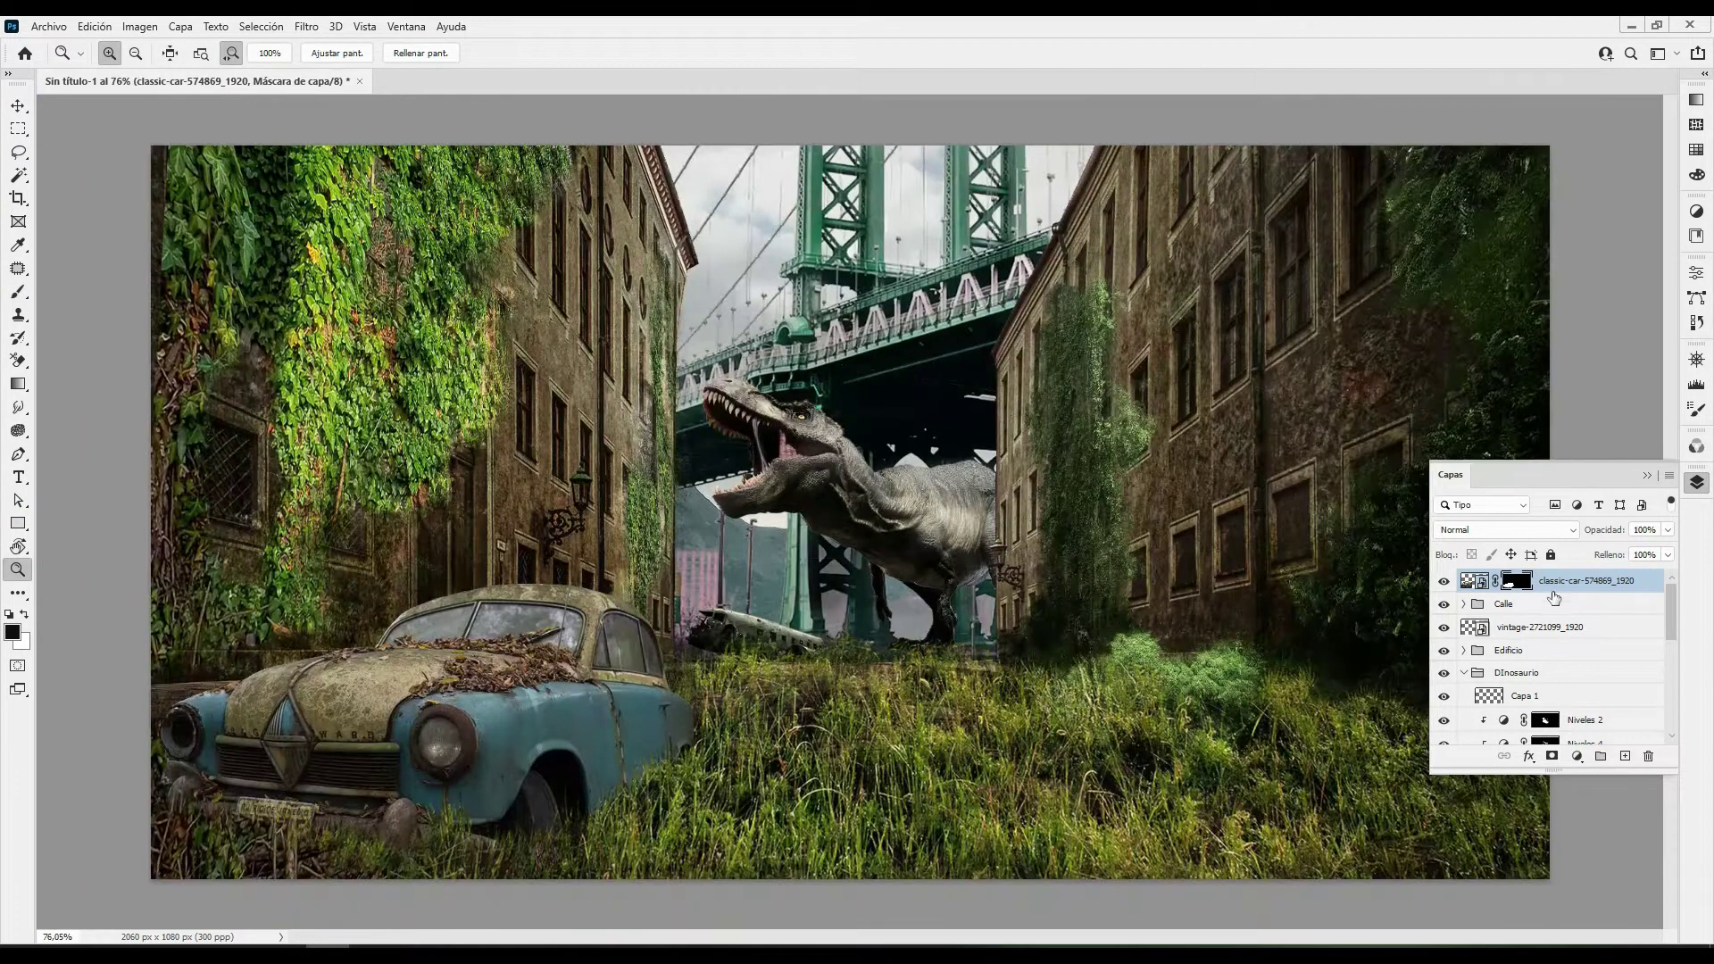
{"action": "left_click", "coordinate": [1576, 756]}
Shift the yellows' hue in a Hue/Saturation layer and darken the Niveles 6 midtones
{"action": "left_click", "coordinate": [1562, 348]}
{"action": "left_click", "coordinate": [1518, 393]}
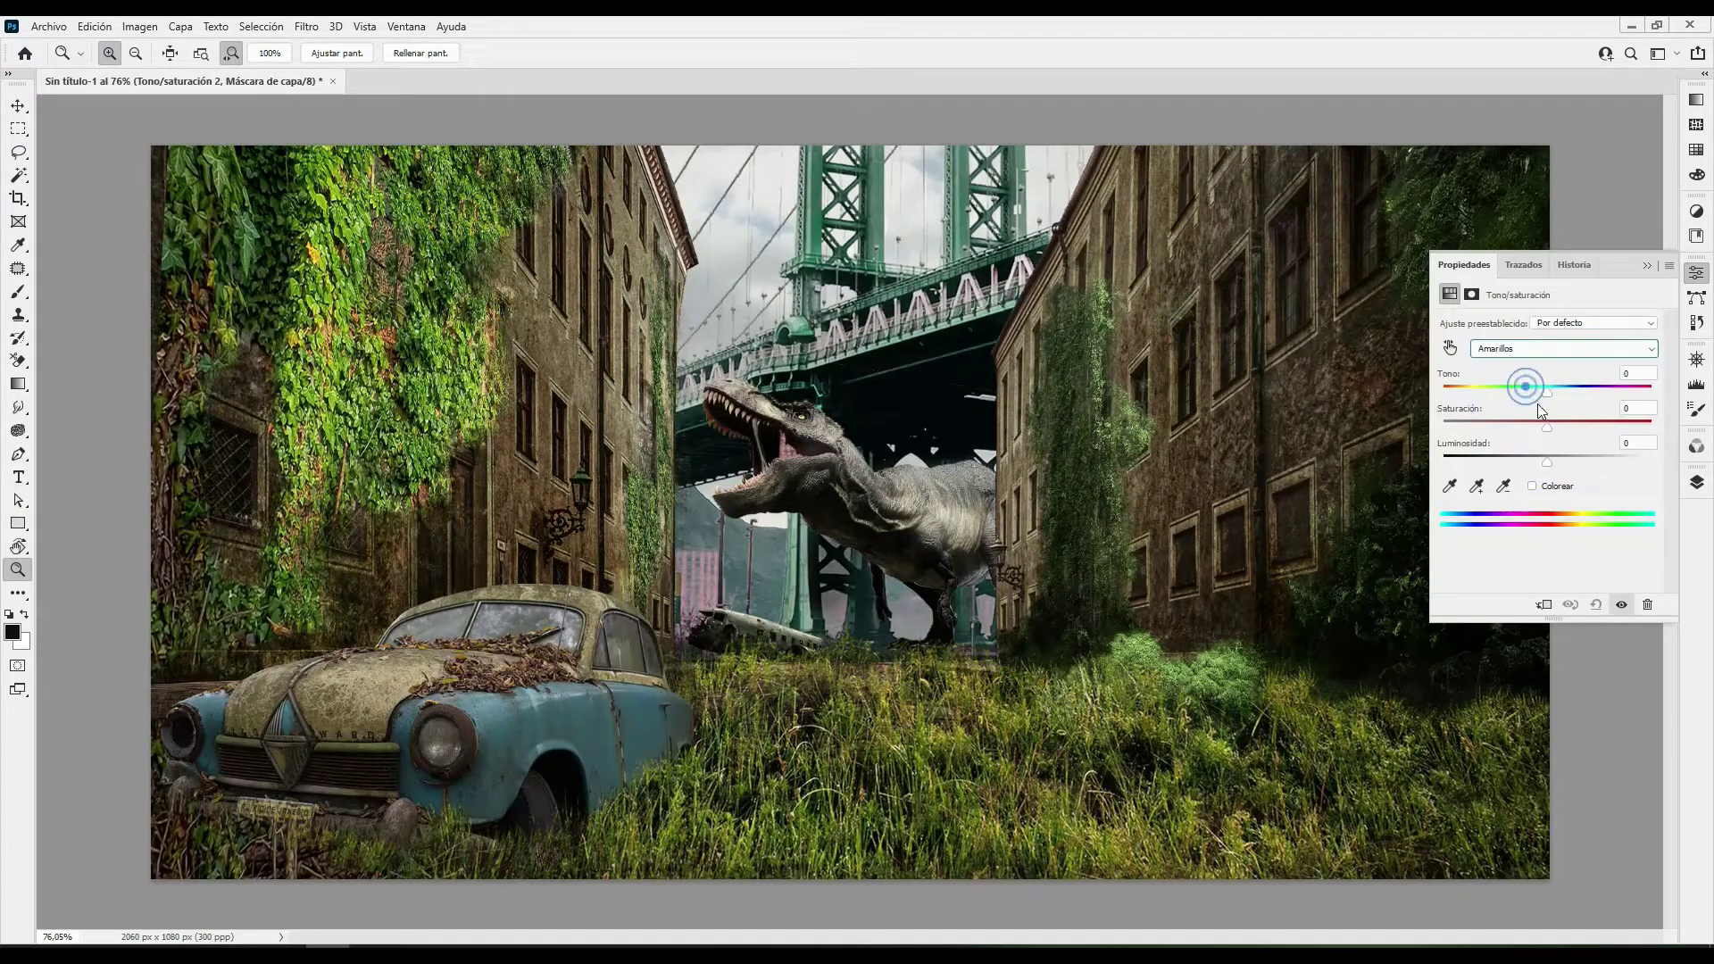
{"action": "mouse_move", "coordinate": [1546, 394]}
{"action": "left_mouse_down"}
{"action": "mouse_move", "coordinate": [1531, 399]}
{"action": "mouse_move", "coordinate": [1582, 402]}
{"action": "left_mouse_up"}
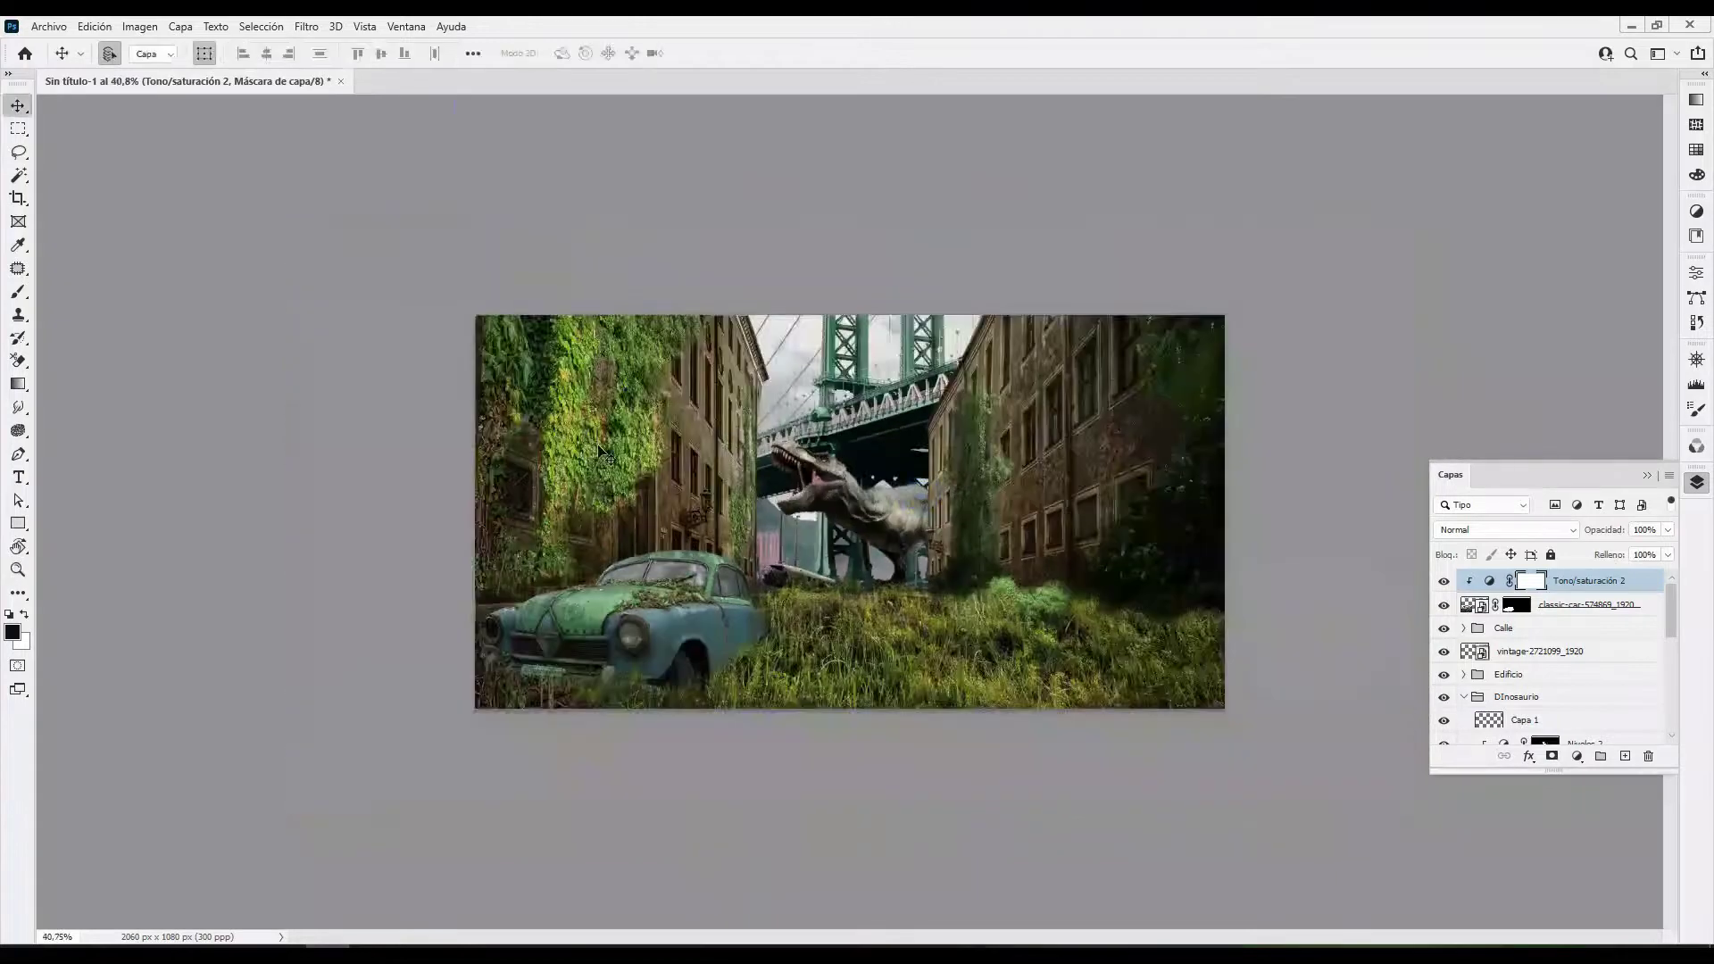
{"action": "left_click_drag", "start_coordinate": [1560, 455], "coordinate": [1597, 457]}
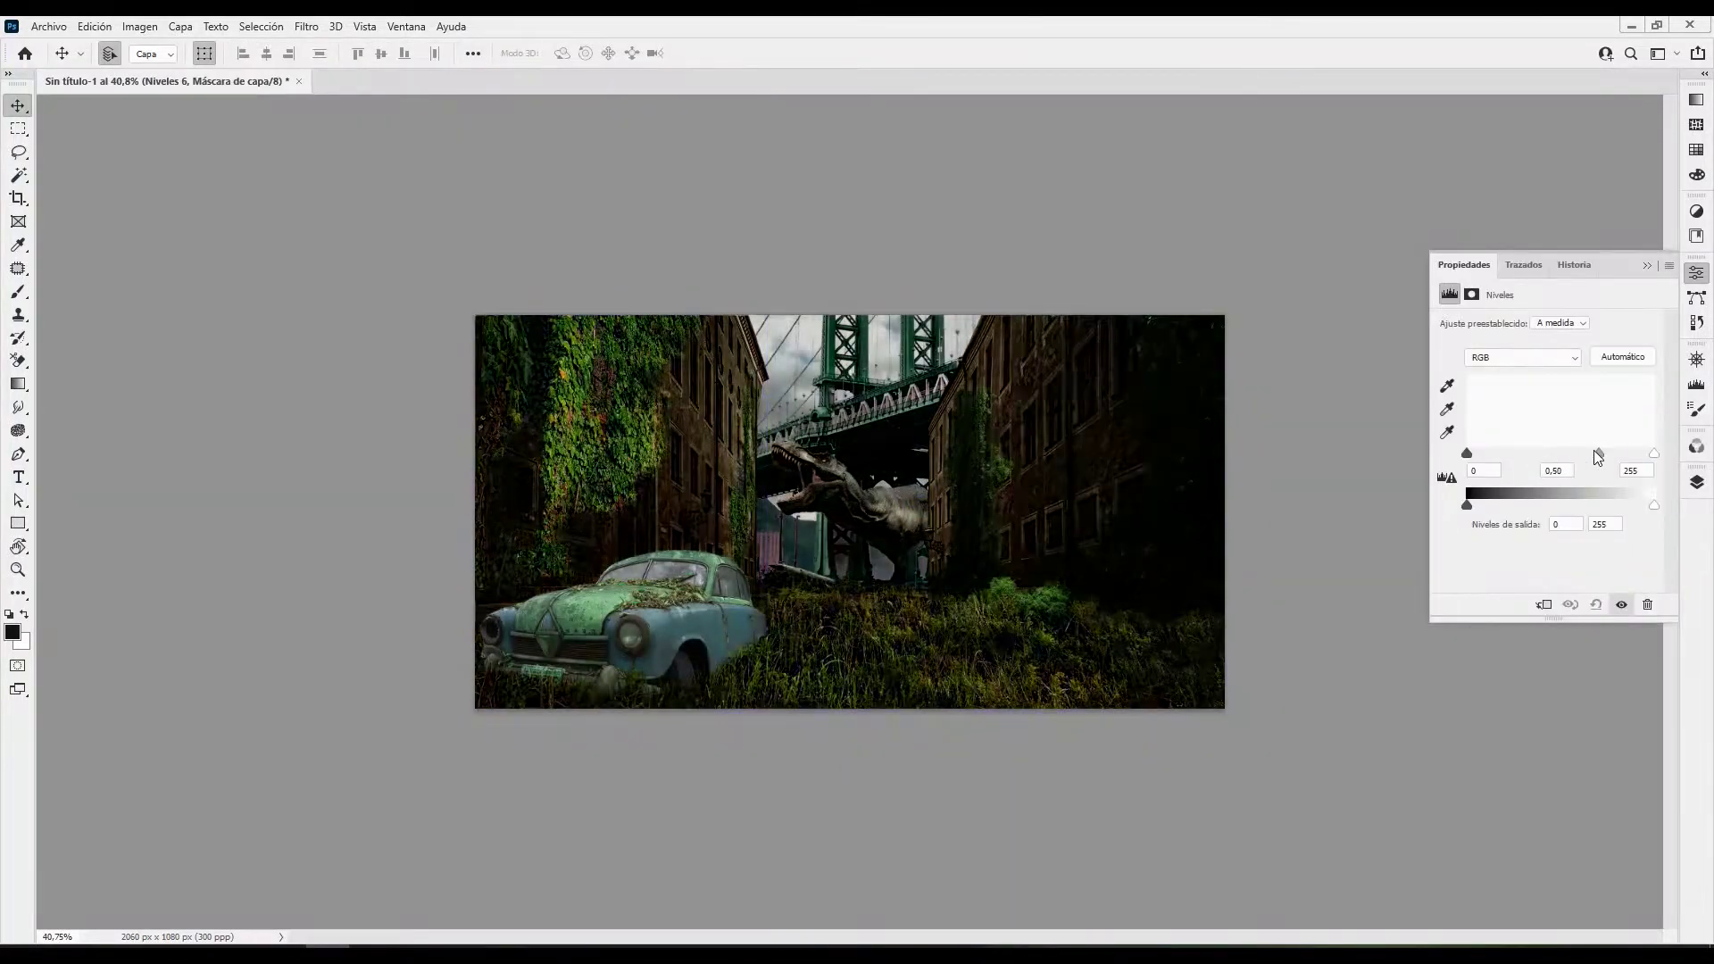
{"action": "left_click", "coordinate": [1543, 604]}
Add three clipped Brightness/Contrast layers to the street layers at brightness -71, -59 and -67
{"action": "left_click", "coordinate": [1697, 482]}
{"action": "left_click", "coordinate": [1553, 766]}
{"action": "left_click", "coordinate": [1584, 500]}
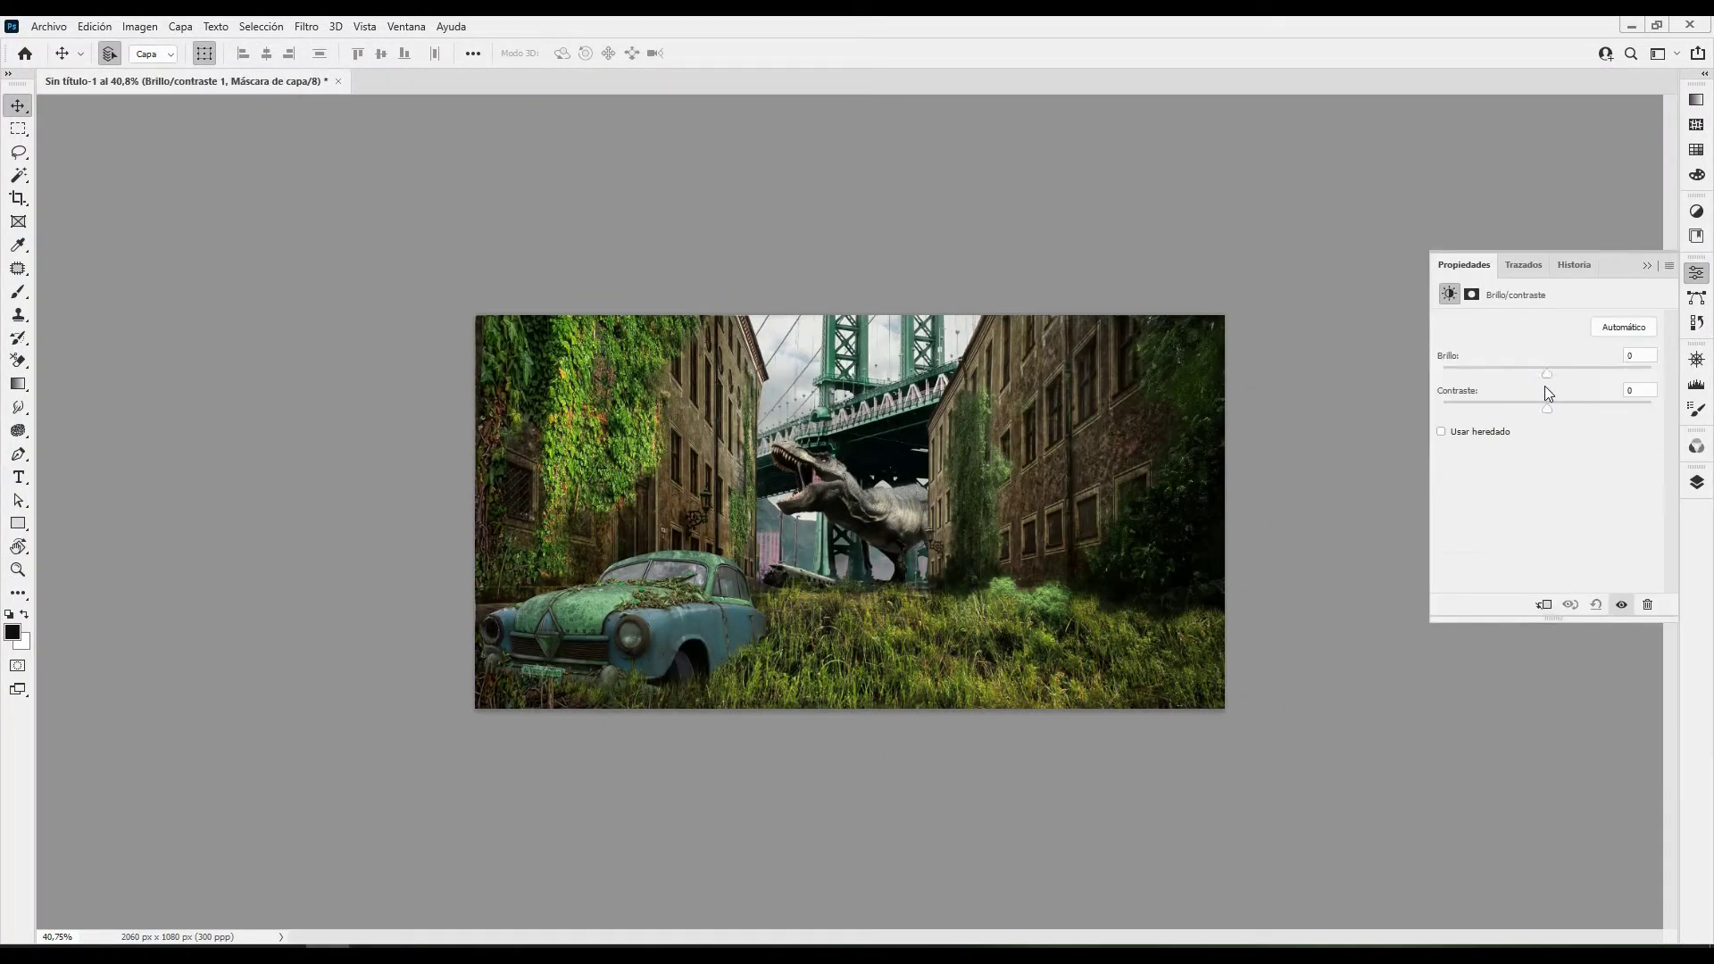
{"action": "left_click_drag", "start_coordinate": [1547, 373], "coordinate": [1499, 374]}
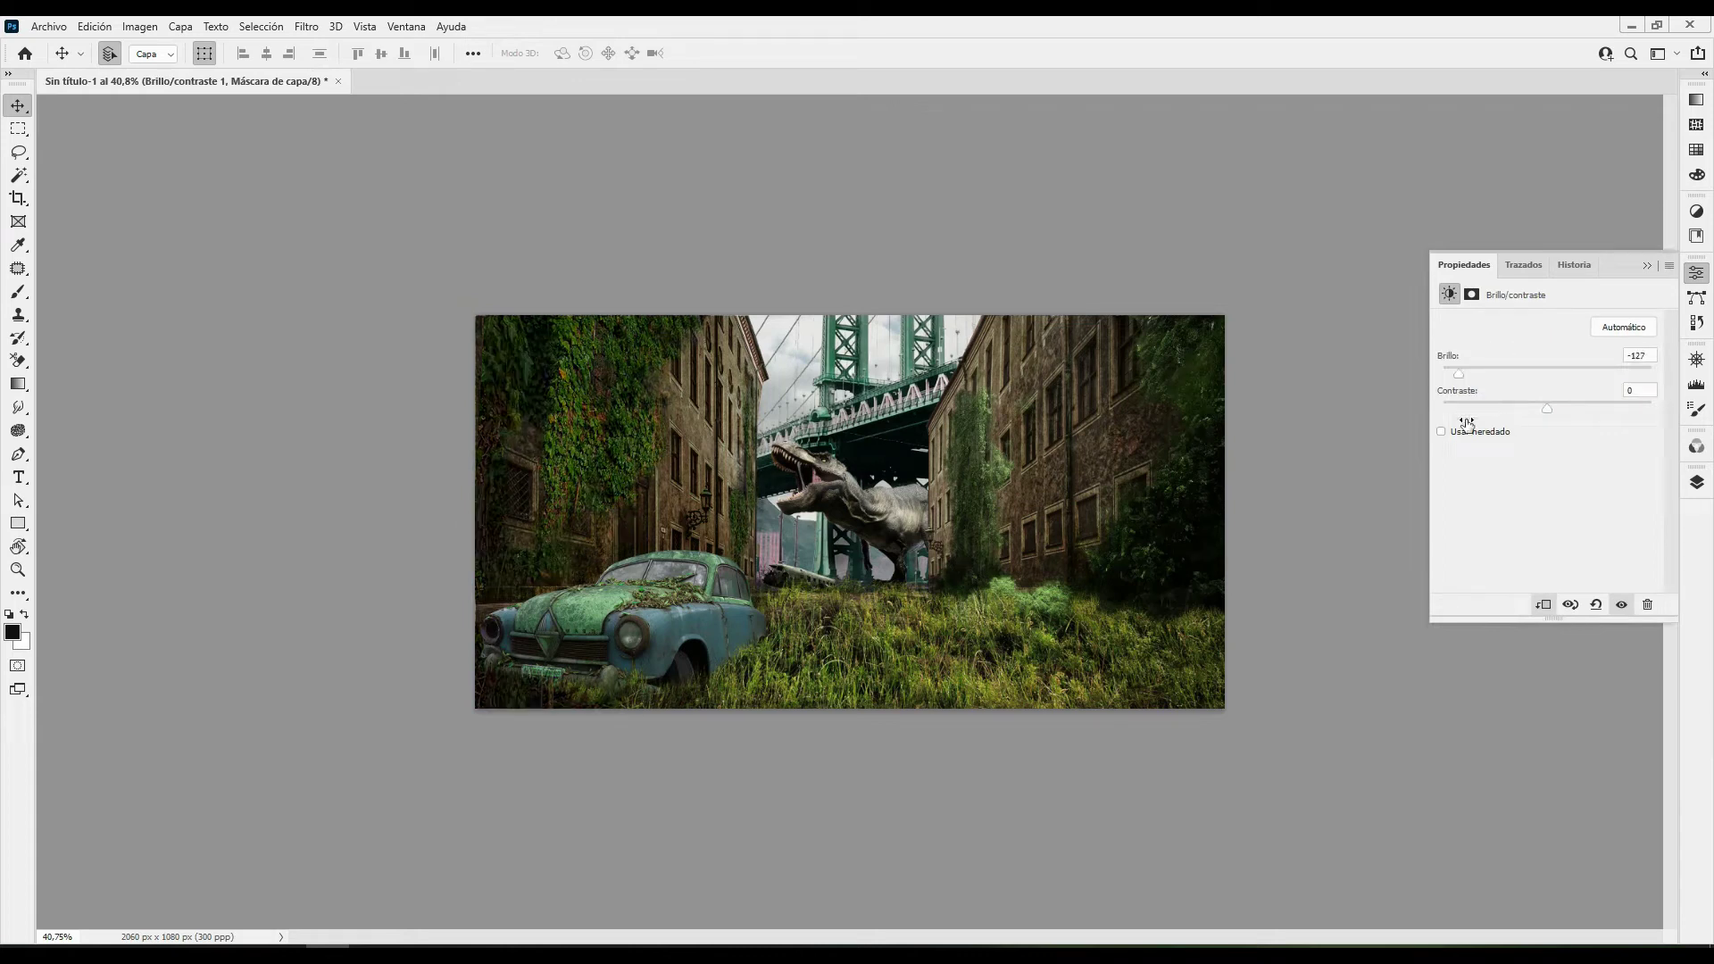
{"action": "left_click", "coordinate": [1696, 482]}
{"action": "left_click", "coordinate": [1552, 758]}
{"action": "left_click", "coordinate": [1584, 507]}
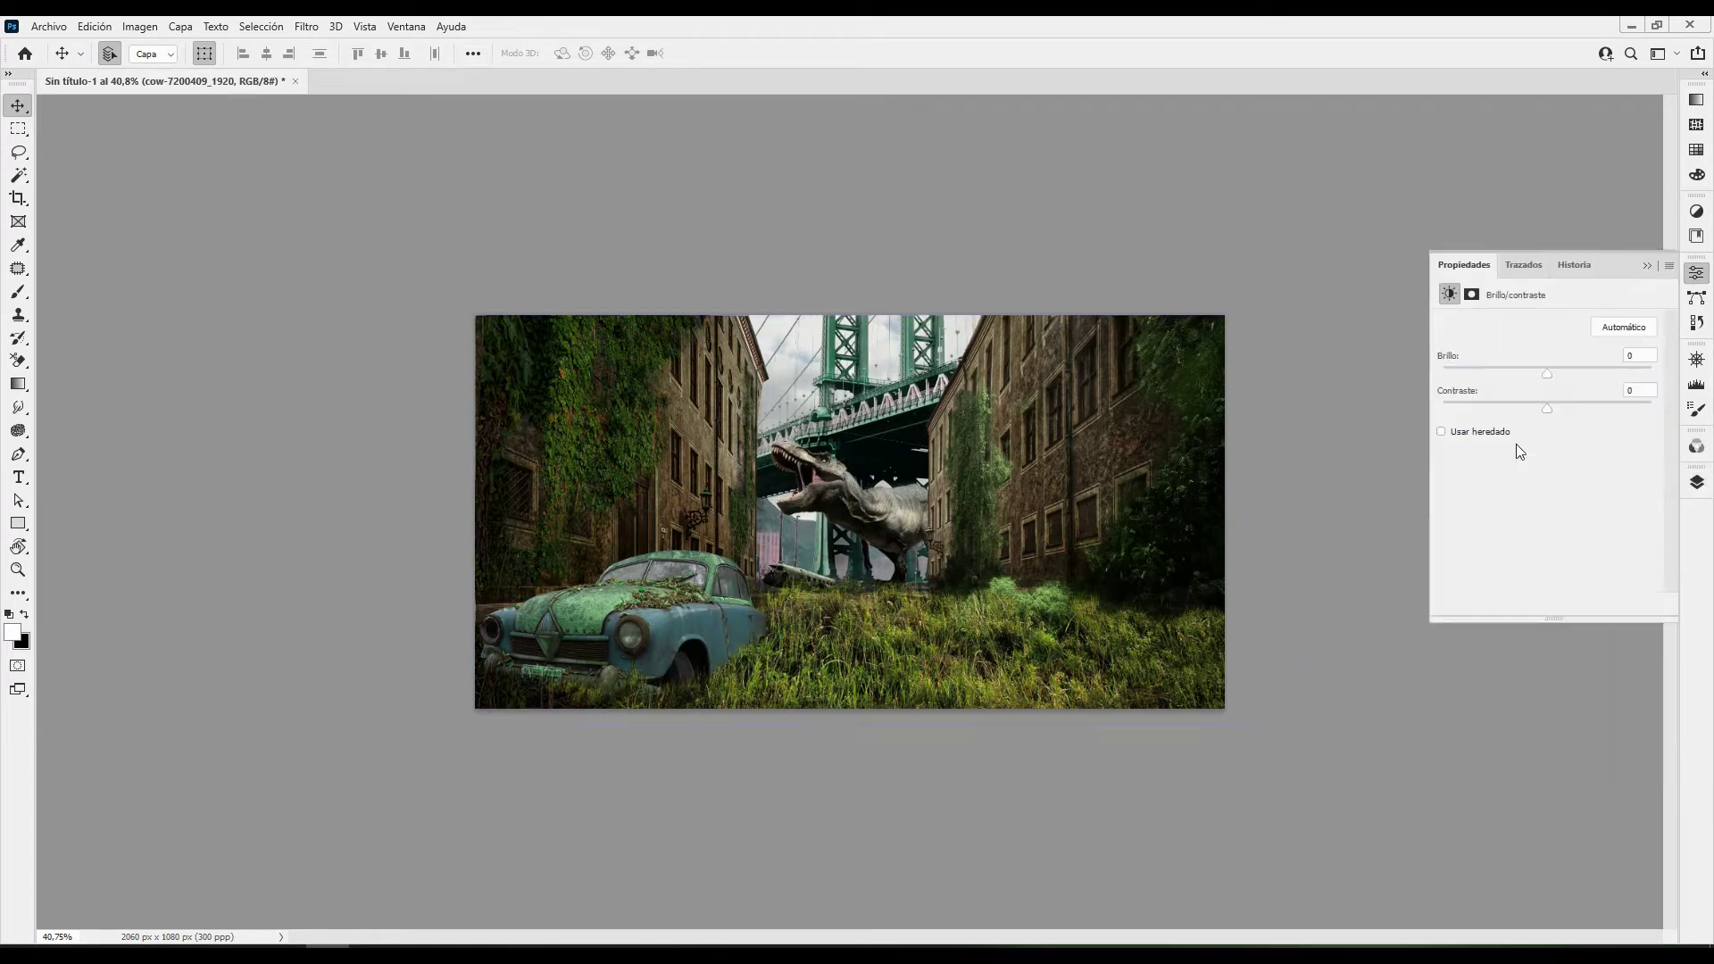
{"action": "left_click_drag", "start_coordinate": [1547, 373], "coordinate": [1508, 375]}
{"action": "left_click", "coordinate": [1164, 541]}
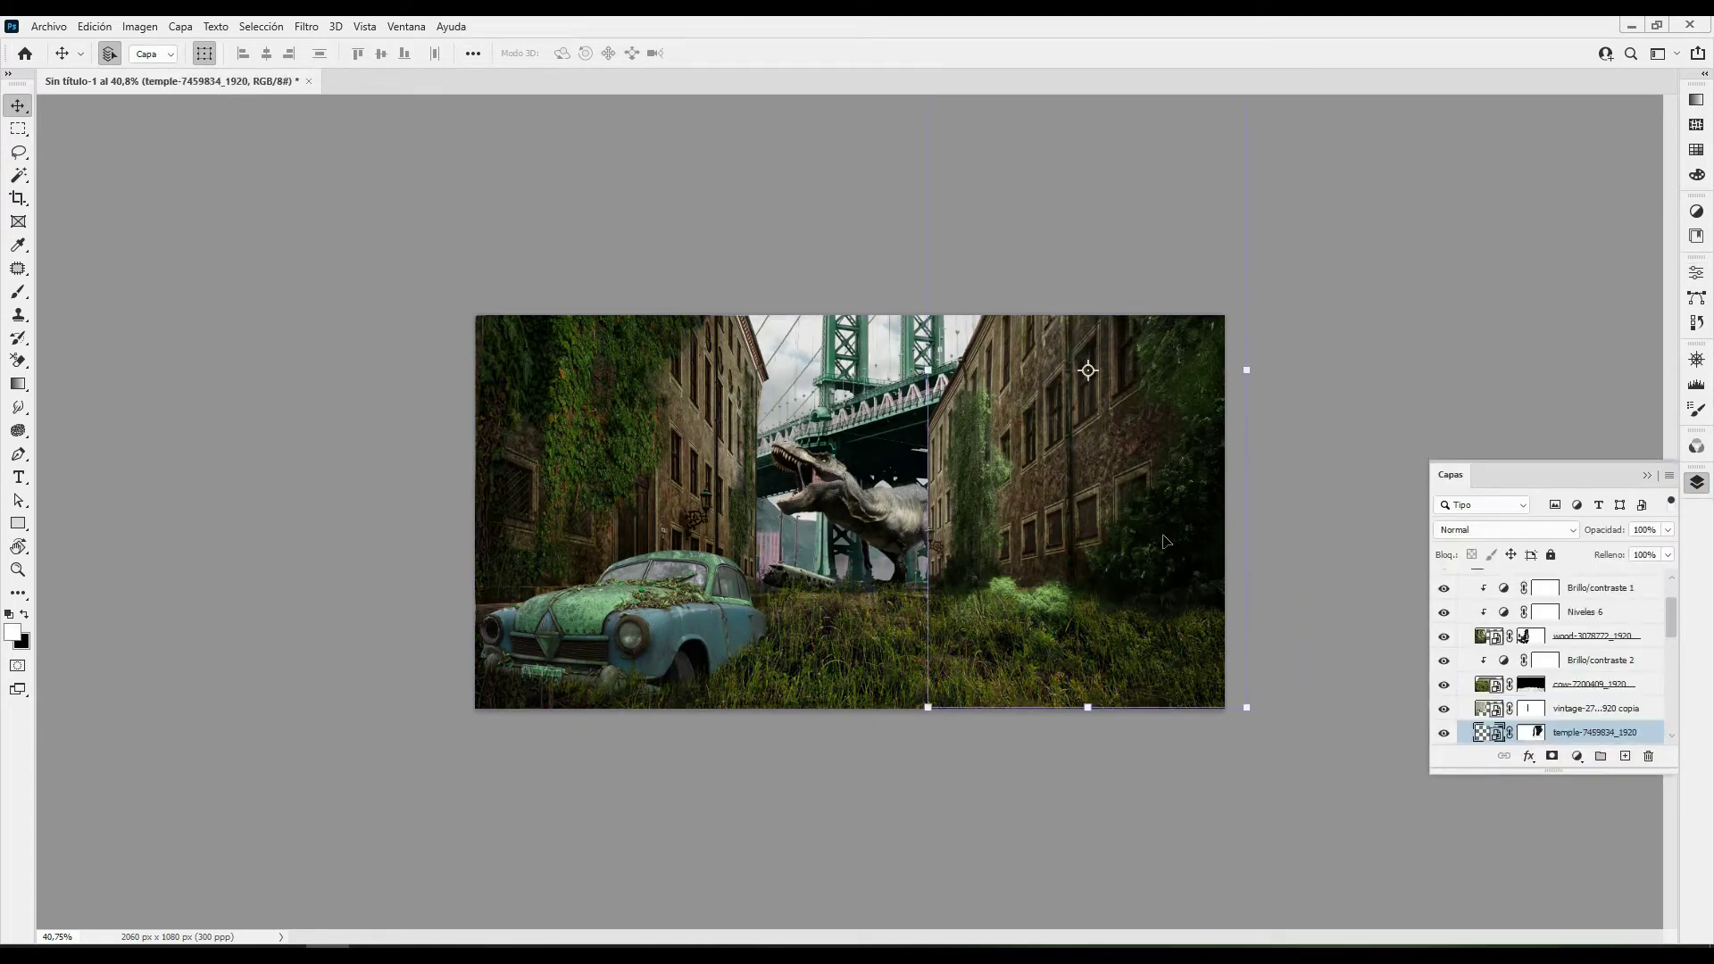
{"action": "left_click", "coordinate": [1577, 756]}
{"action": "left_click", "coordinate": [1604, 505]}
{"action": "left_click_drag", "start_coordinate": [1547, 374], "coordinate": [1506, 373]}
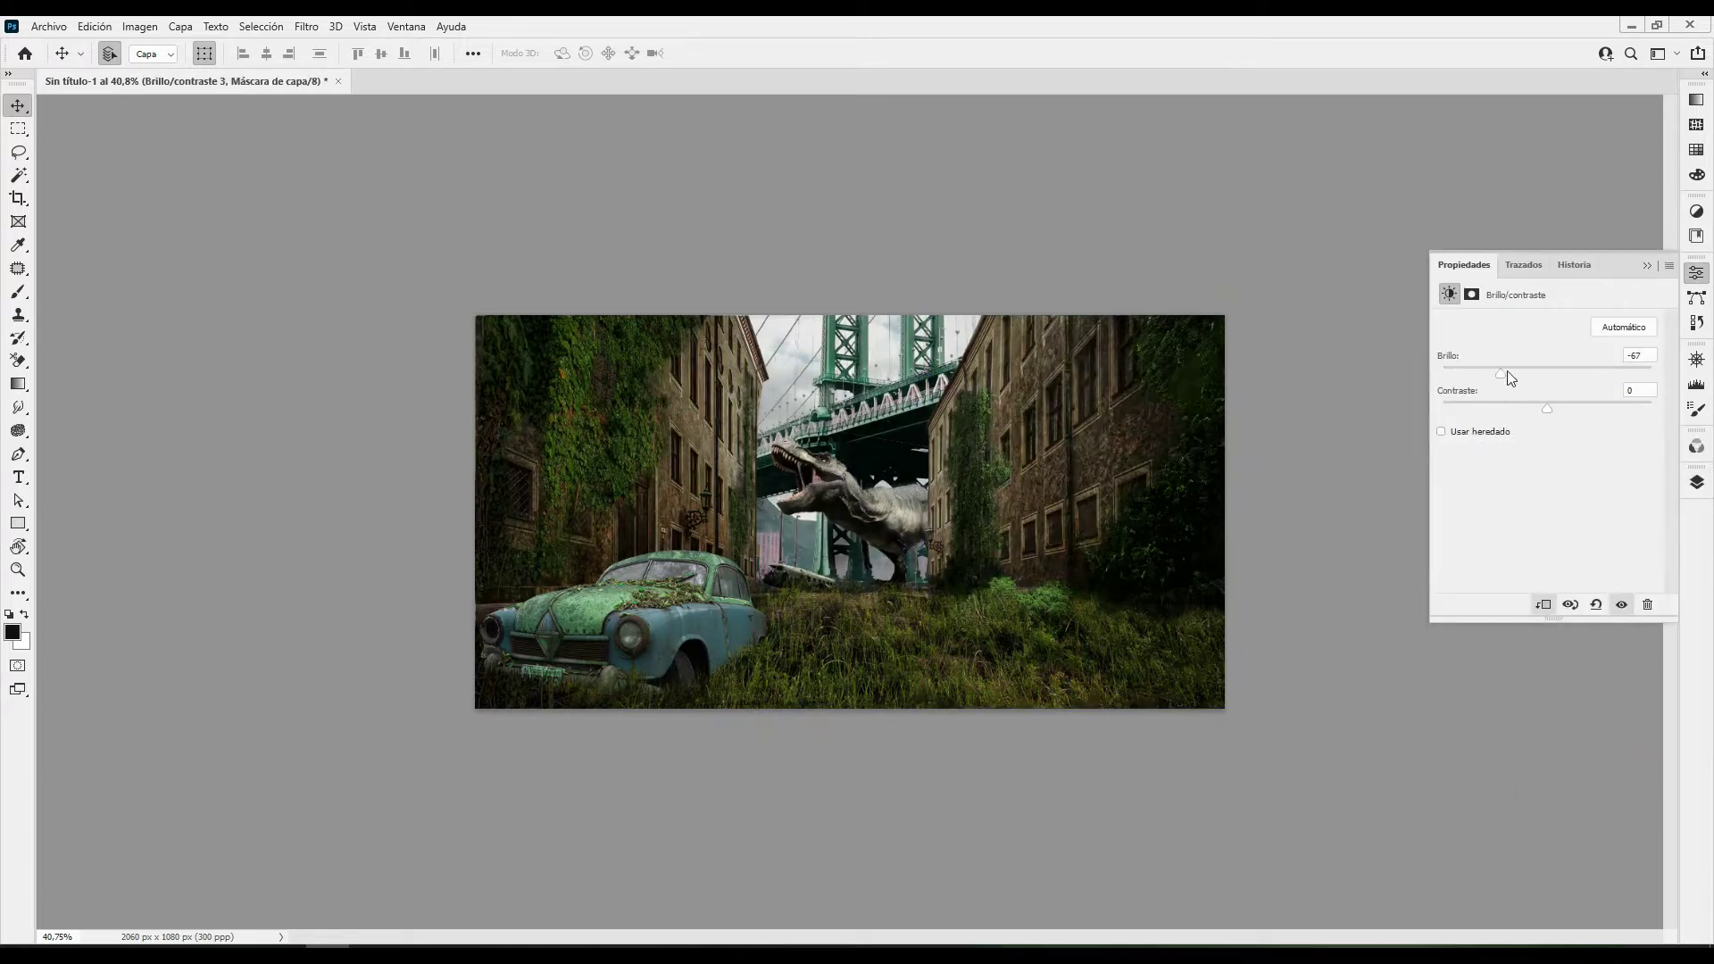
Check the Niveles 6 settings, then select the classic-car layer for a new adjustment
{"action": "left_click", "coordinate": [1697, 482]}
{"action": "left_click", "coordinate": [1589, 581]}
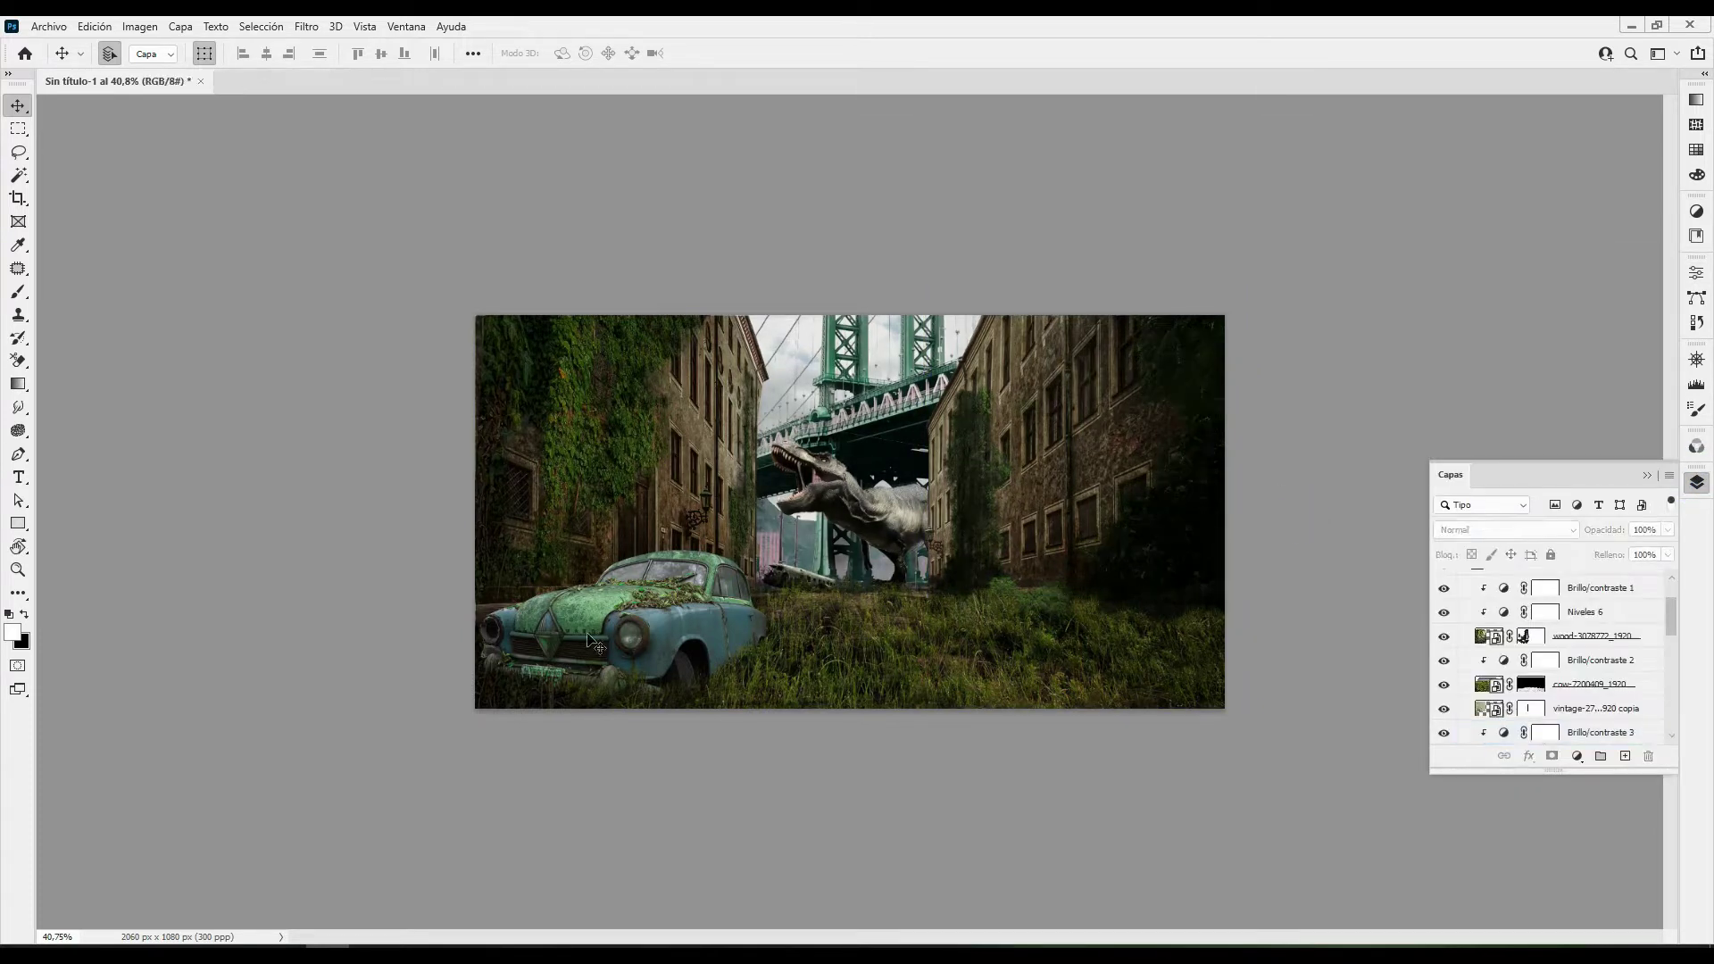
{"action": "left_click", "coordinate": [1504, 651]}
{"action": "left_click", "coordinate": [1696, 482]}
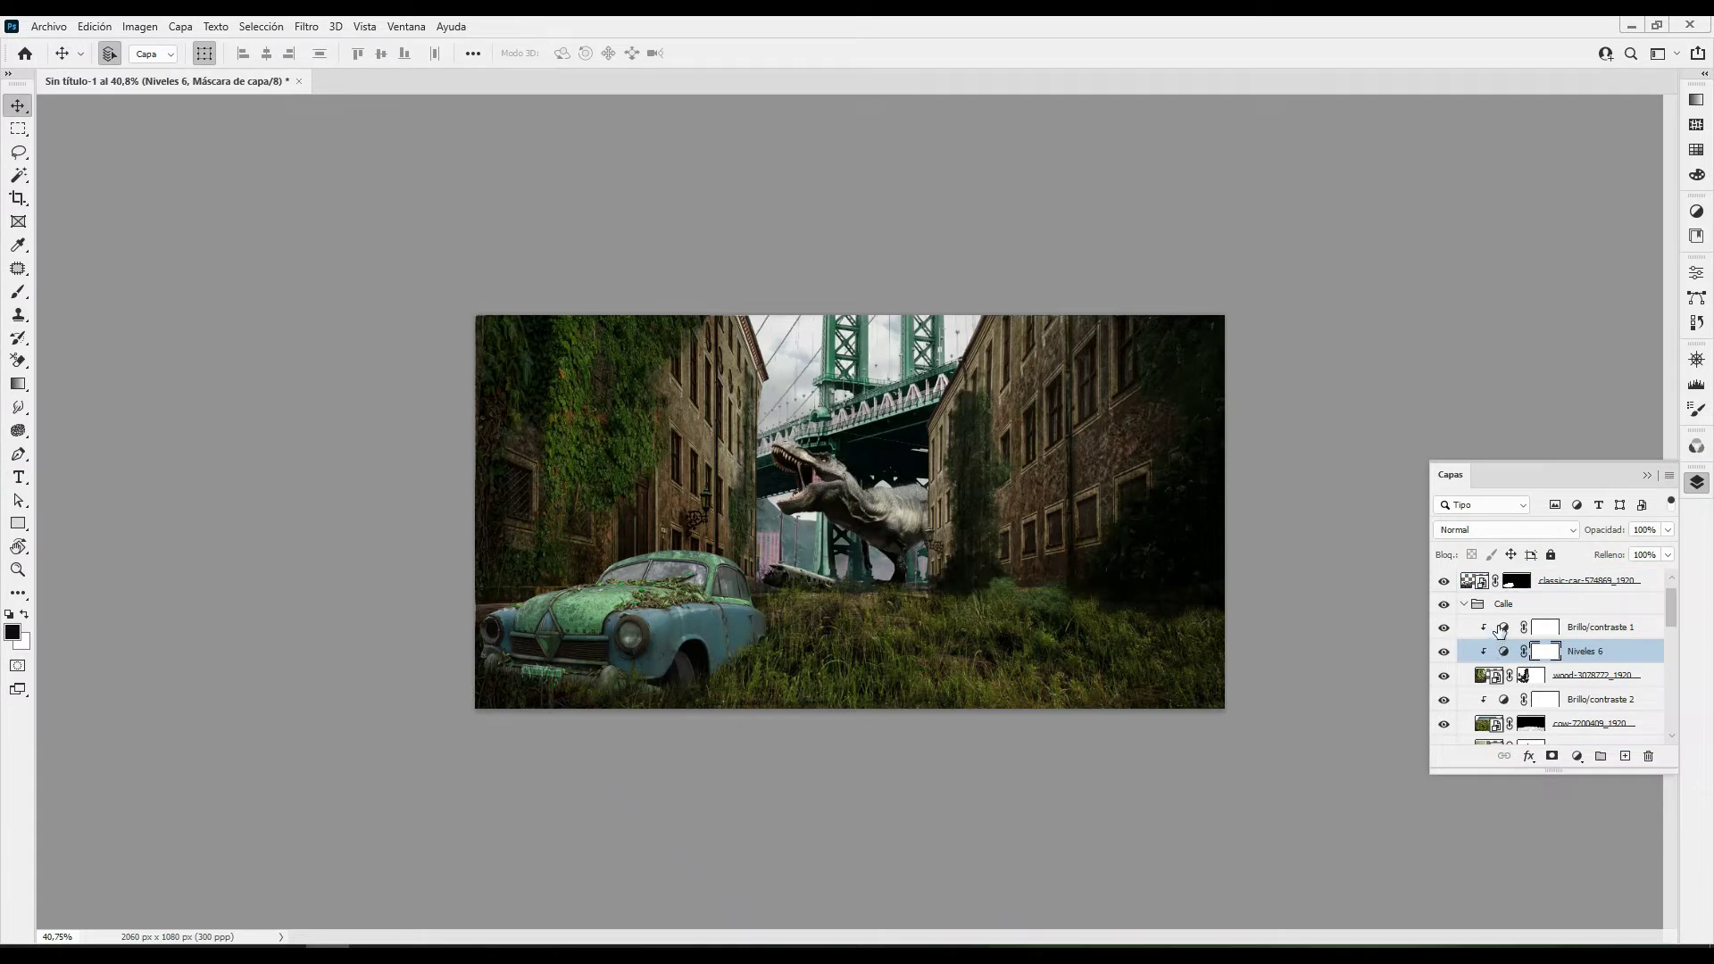
{"action": "left_click", "coordinate": [1588, 581]}
{"action": "left_click", "coordinate": [1577, 756]}
Set a Hue/Saturation on the car's yellows to Tono -17, Saturación -23 for a rusty tone
{"action": "left_click", "coordinate": [1593, 322]}
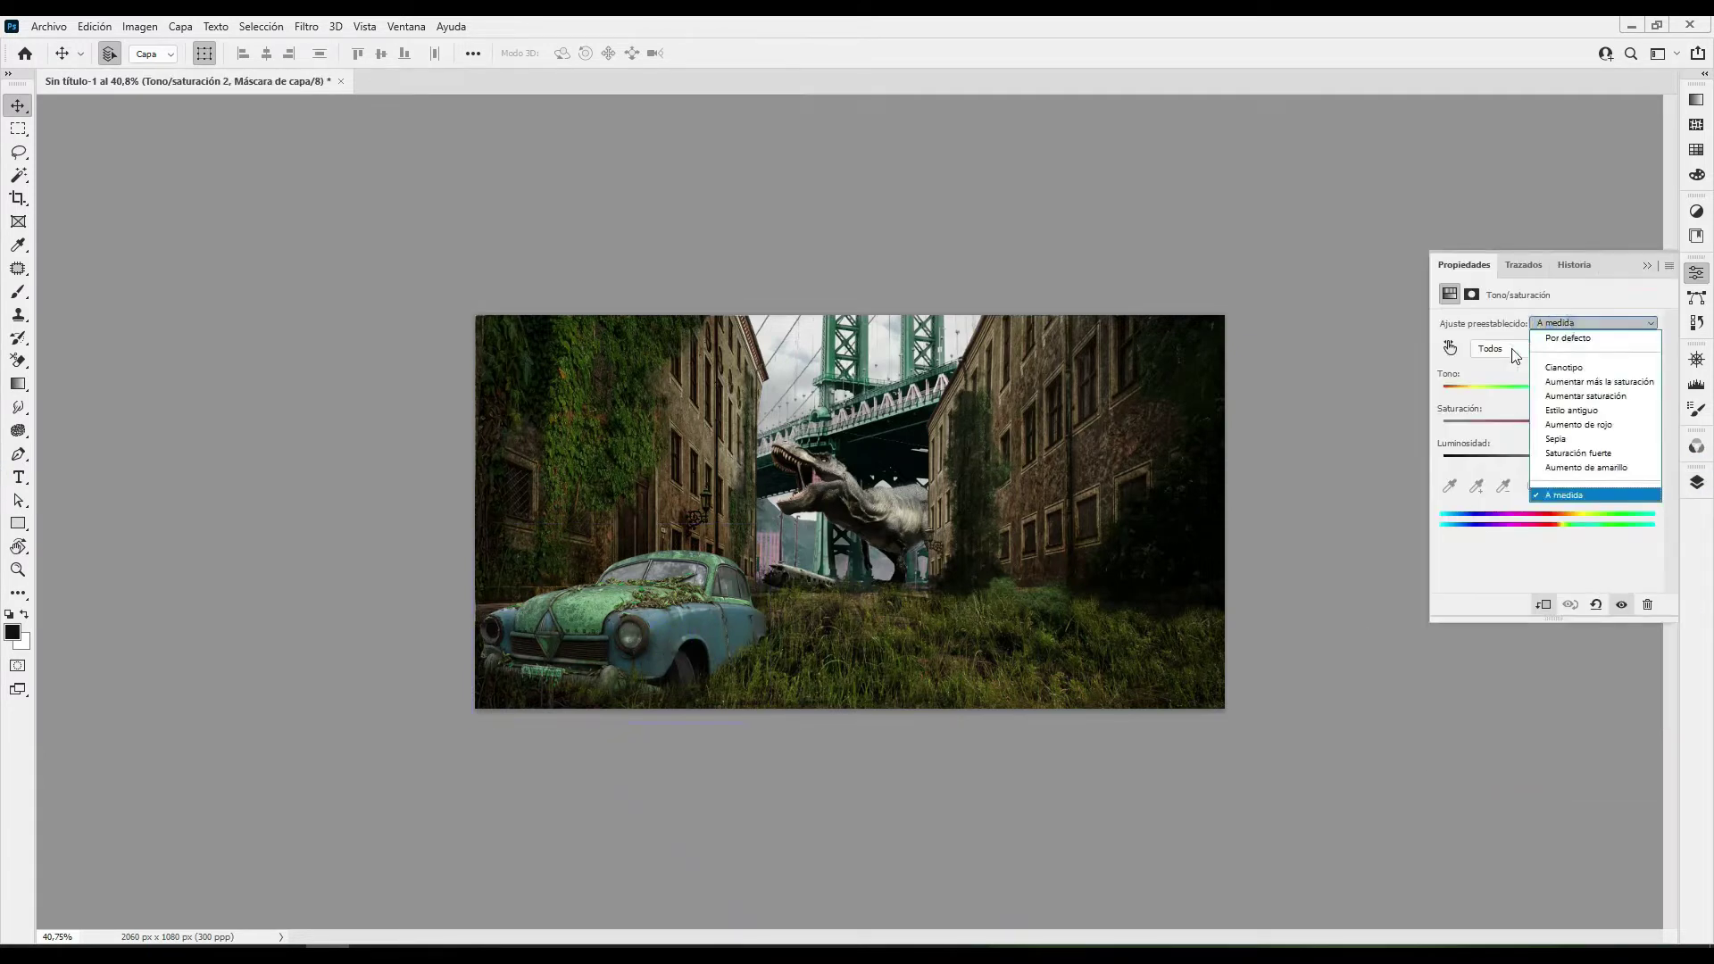
{"action": "left_click", "coordinate": [1573, 465]}
{"action": "left_click_drag", "start_coordinate": [1585, 397], "coordinate": [1473, 391]}
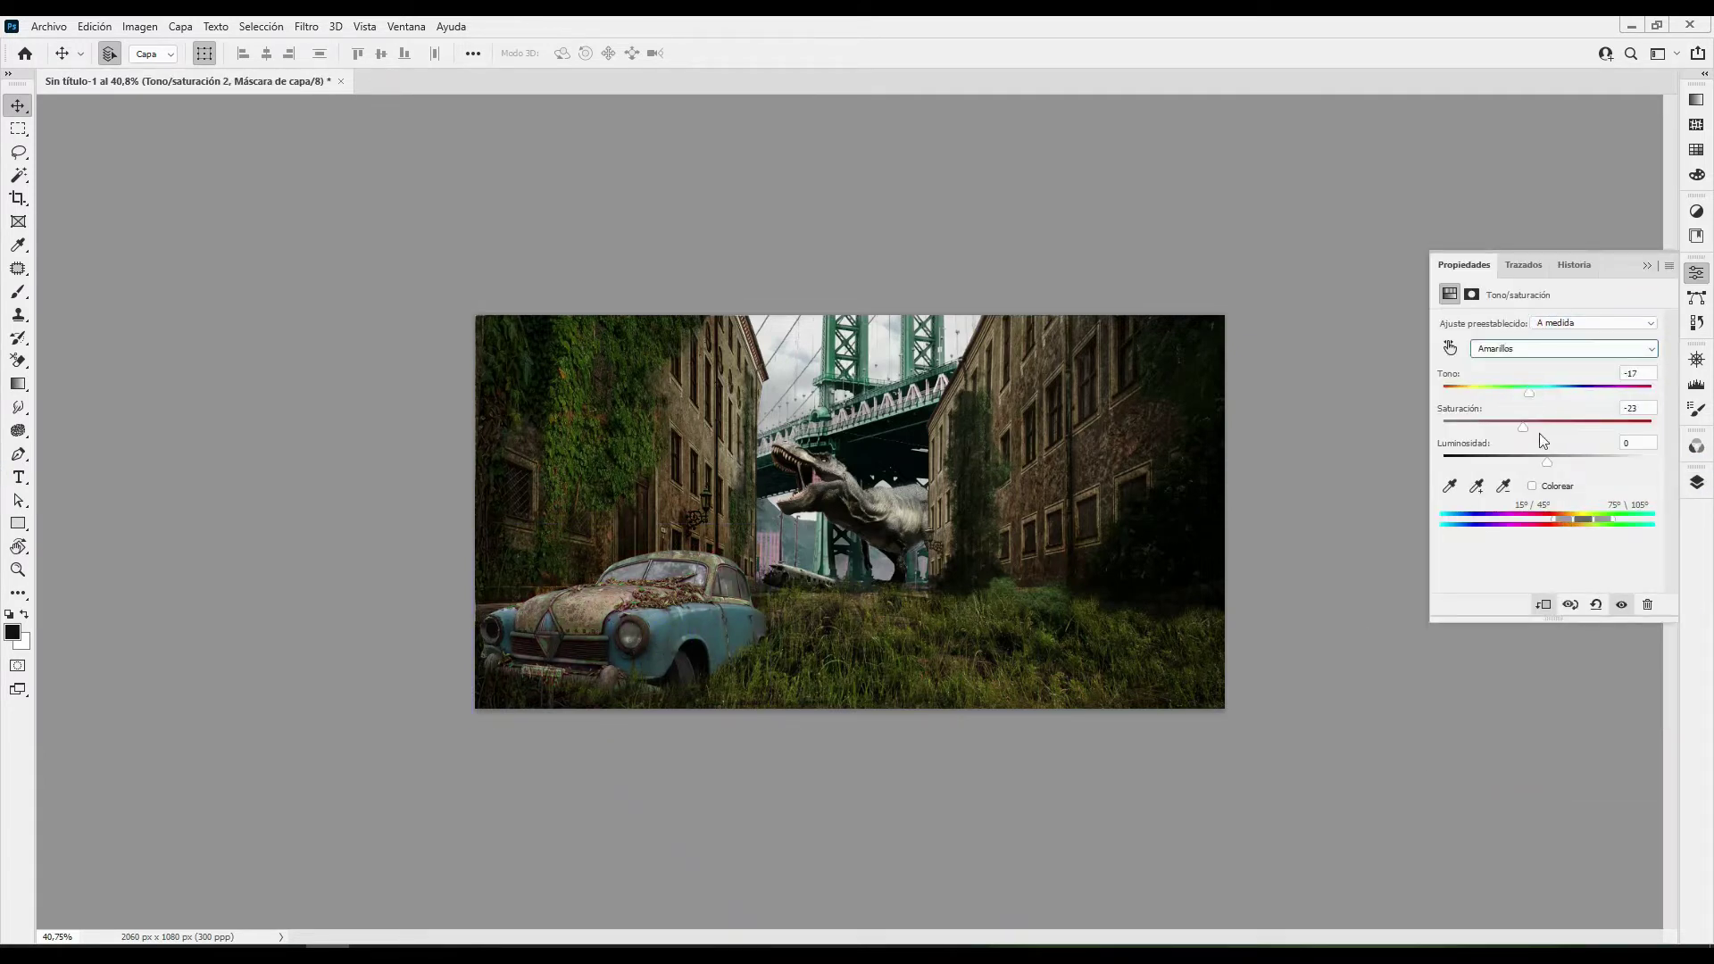
{"action": "left_click", "coordinate": [1695, 482]}
Add two clipped Levels layers darkening the car (midtones 0.81 and 0.72), inverting the second's mask
{"action": "left_click", "coordinate": [1577, 755]}
{"action": "left_click", "coordinate": [1598, 490]}
{"action": "left_click_drag", "start_coordinate": [1549, 453], "coordinate": [1573, 453]}
{"action": "left_click", "coordinate": [1547, 607]}
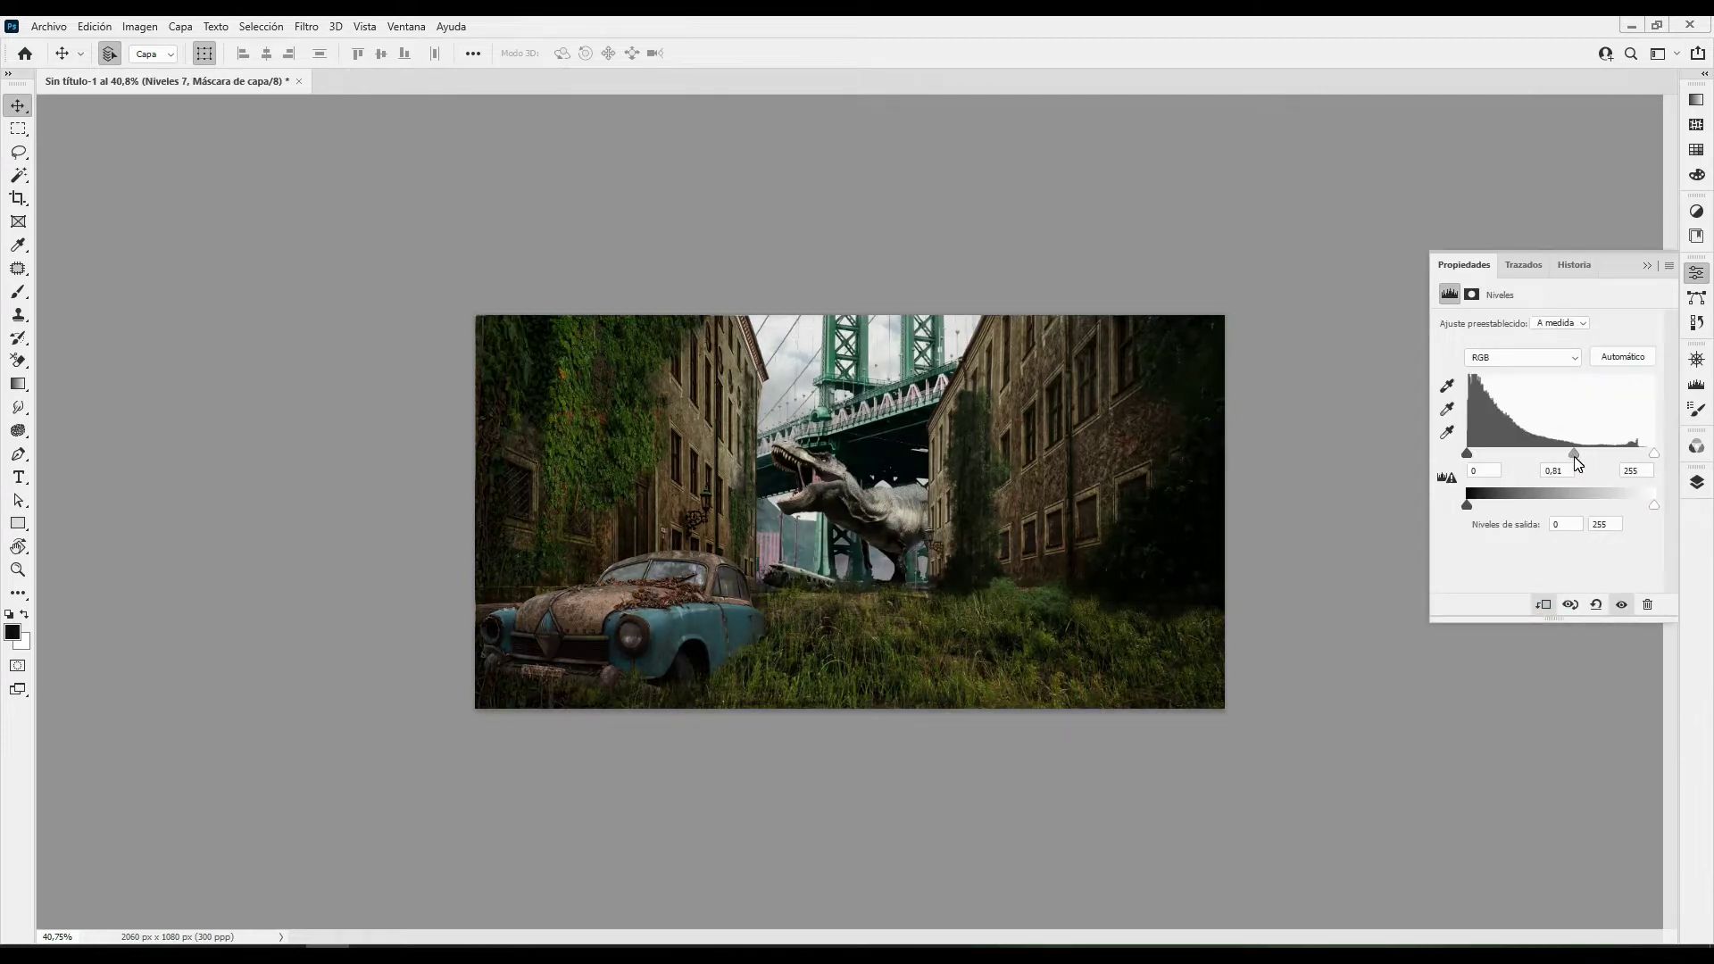
{"action": "left_click", "coordinate": [1696, 482]}
{"action": "left_click", "coordinate": [1577, 756]}
{"action": "left_click", "coordinate": [1598, 490]}
{"action": "left_click_drag", "start_coordinate": [1560, 454], "coordinate": [1533, 453]}
{"action": "key", "text": "ctrl+i"}
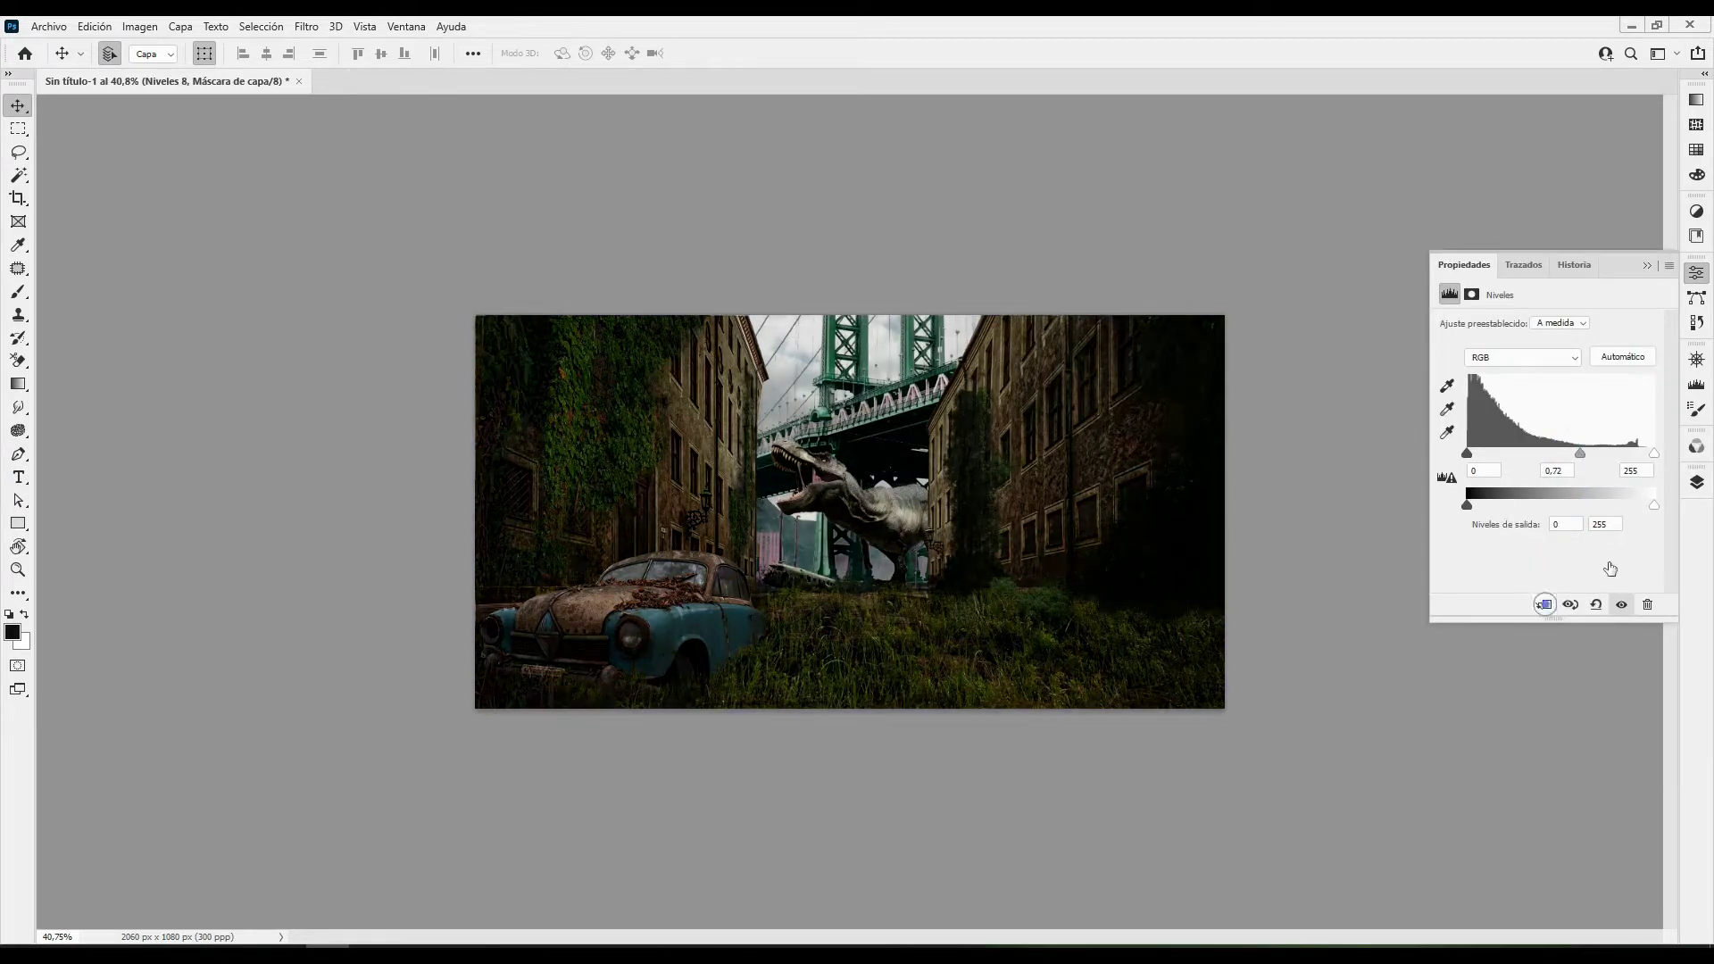
Paint white on the Levels 8 mask to bring the darkening back onto parts of the car
{"action": "left_click", "coordinate": [1696, 482]}
{"action": "key", "text": "b"}
{"action": "right_click", "coordinate": [864, 571]}
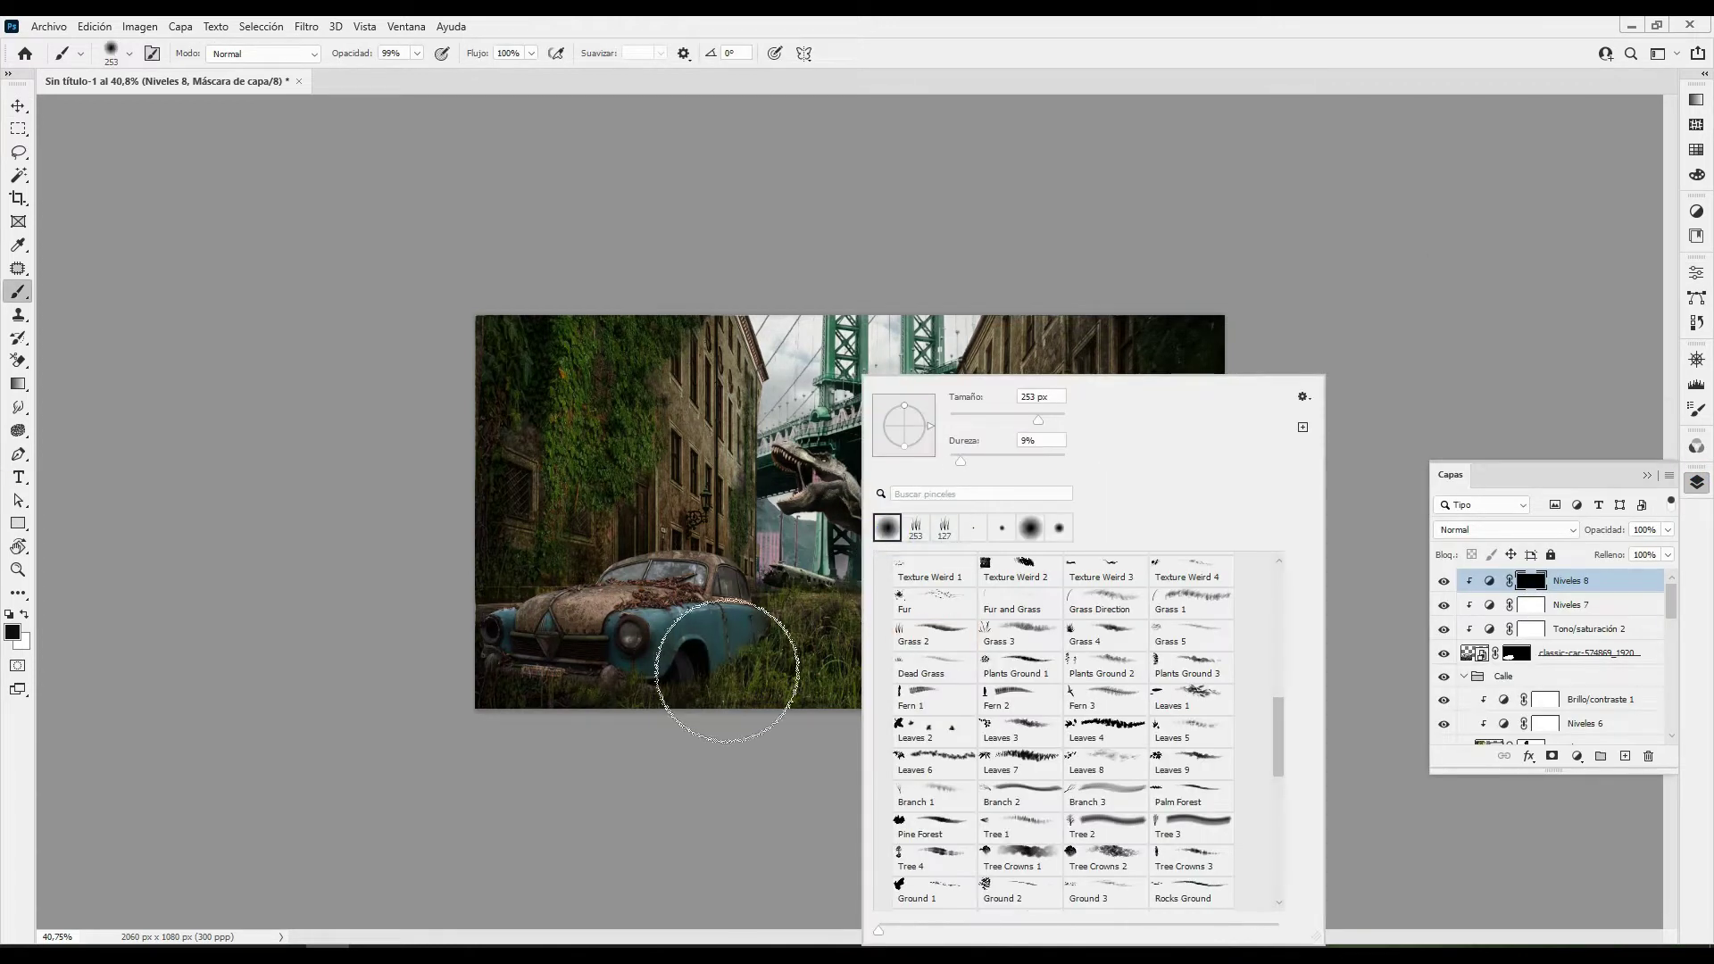
{"action": "key", "text": "Escape"}
{"action": "key", "text": "x"}
{"action": "left_click_drag", "start_coordinate": [785, 641], "coordinate": [754, 641]}
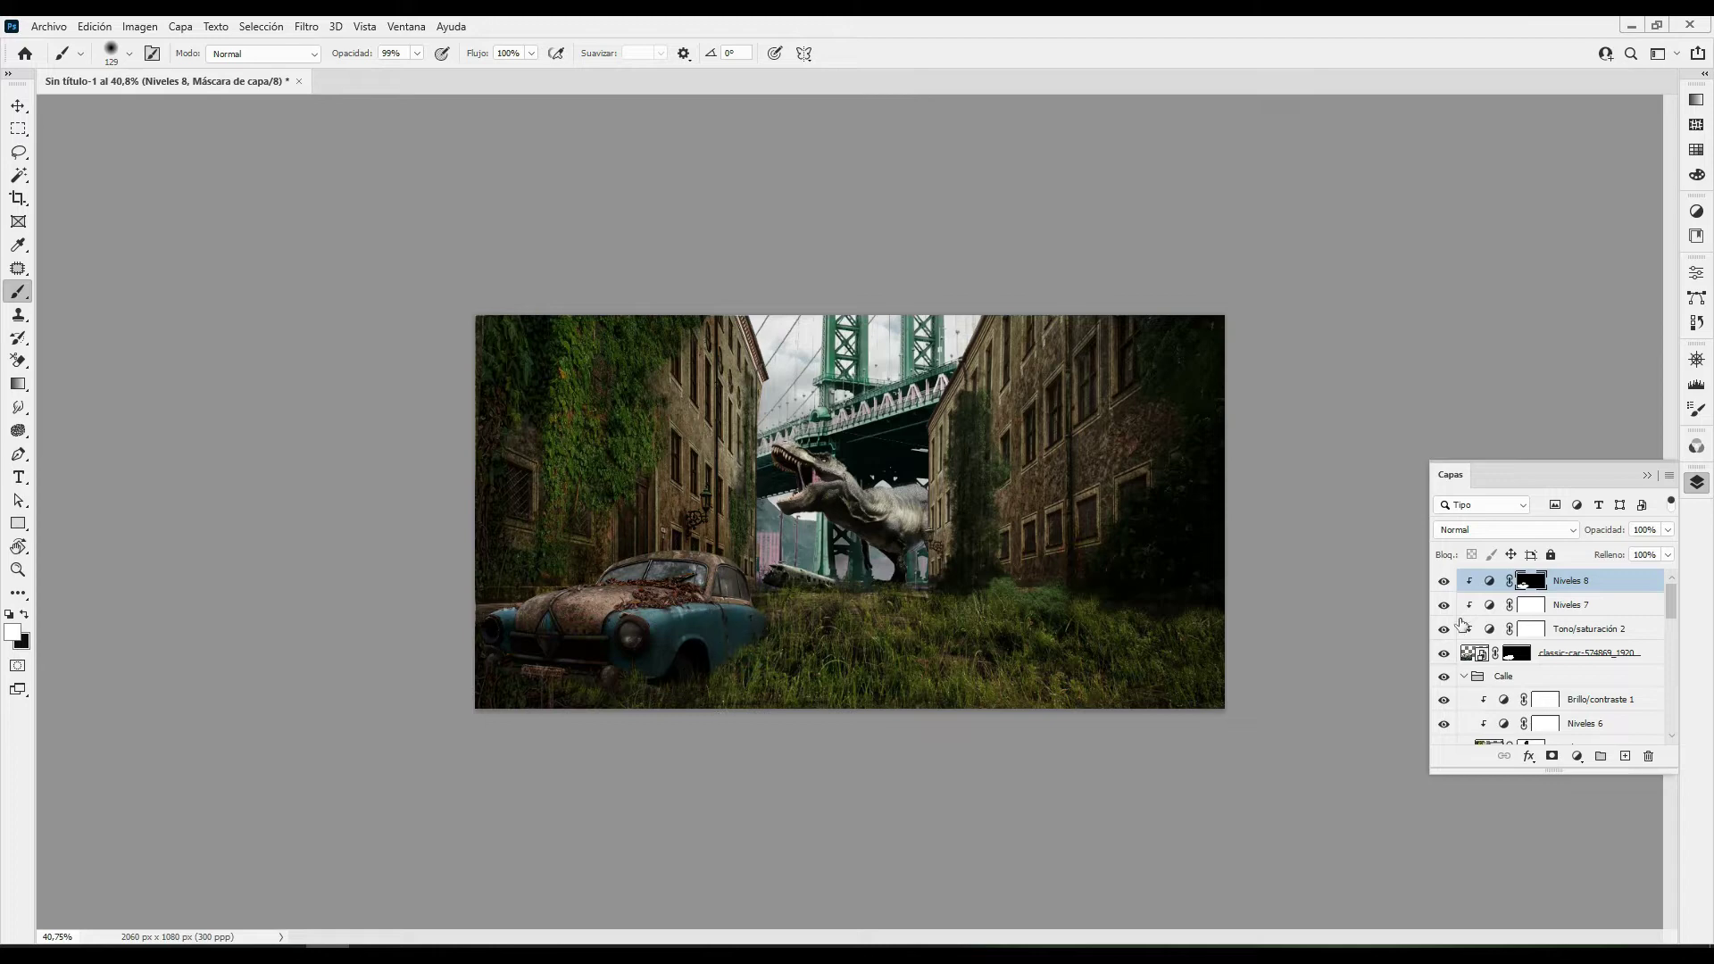
{"action": "key", "text": "z"}
{"action": "mouse_move", "coordinate": [949, 622]}
{"action": "left_mouse_down"}
{"action": "mouse_move", "coordinate": [960, 390]}
{"action": "mouse_move", "coordinate": [1035, 390]}
{"action": "left_mouse_up"}
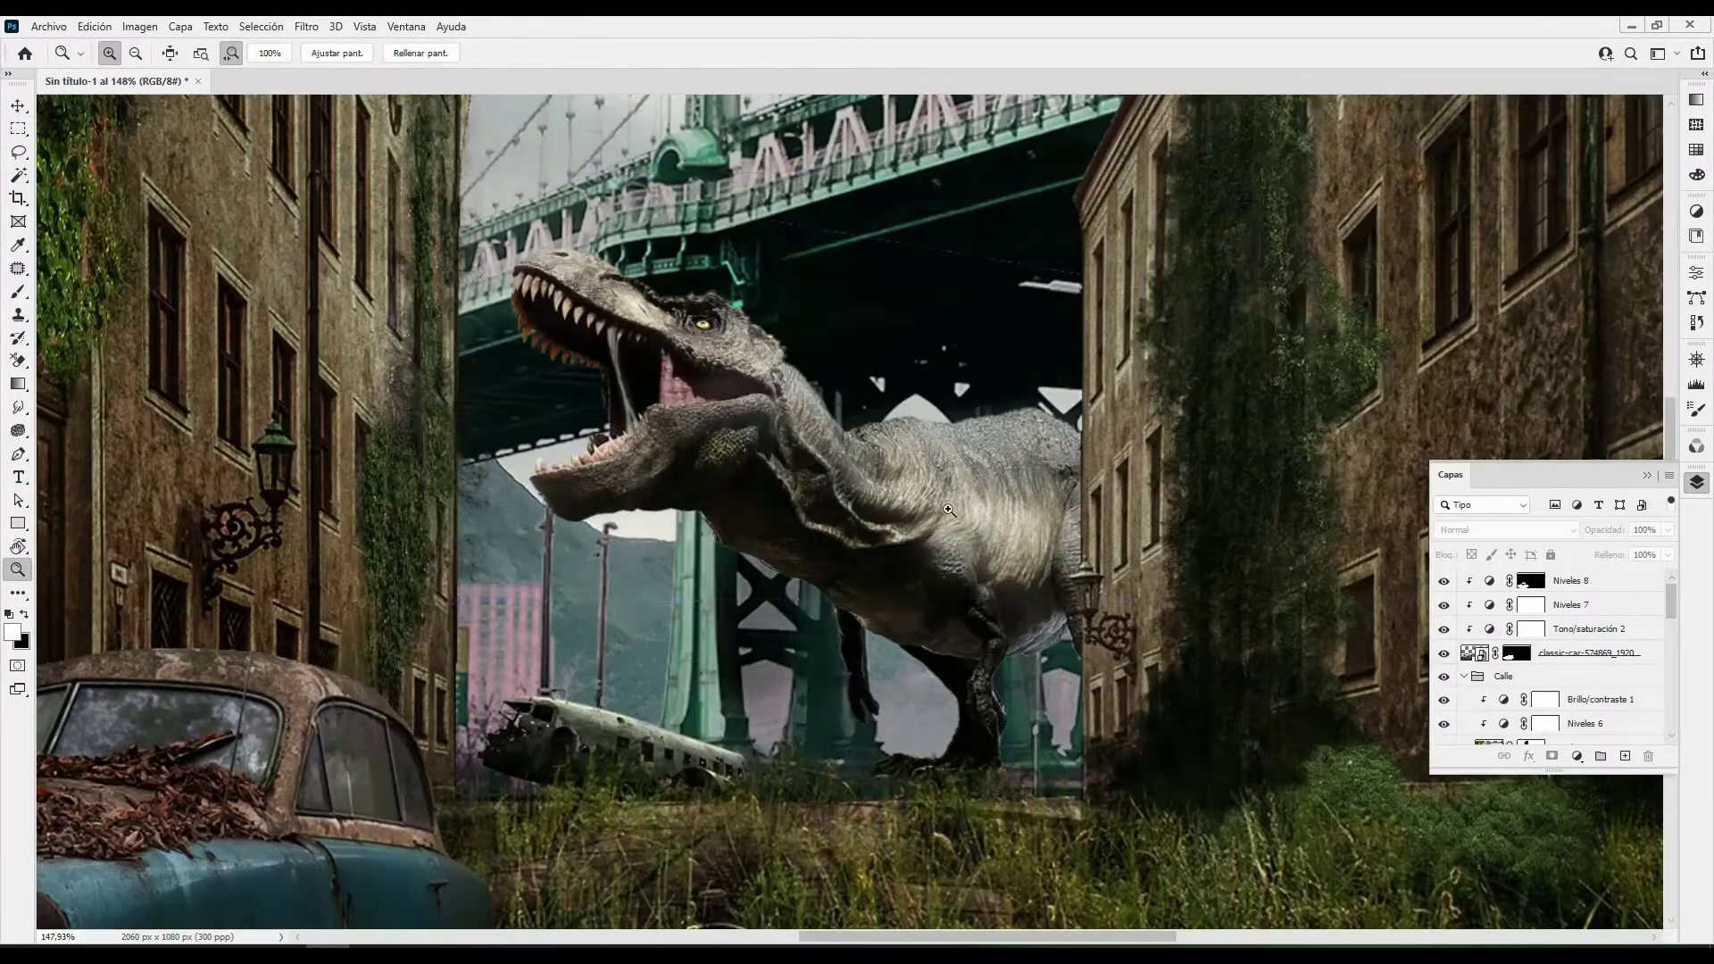
Toggle Niveles 2 visibility off and on to compare the dinosaur
{"action": "key", "text": "v"}
{"action": "left_click", "coordinate": [1443, 708]}
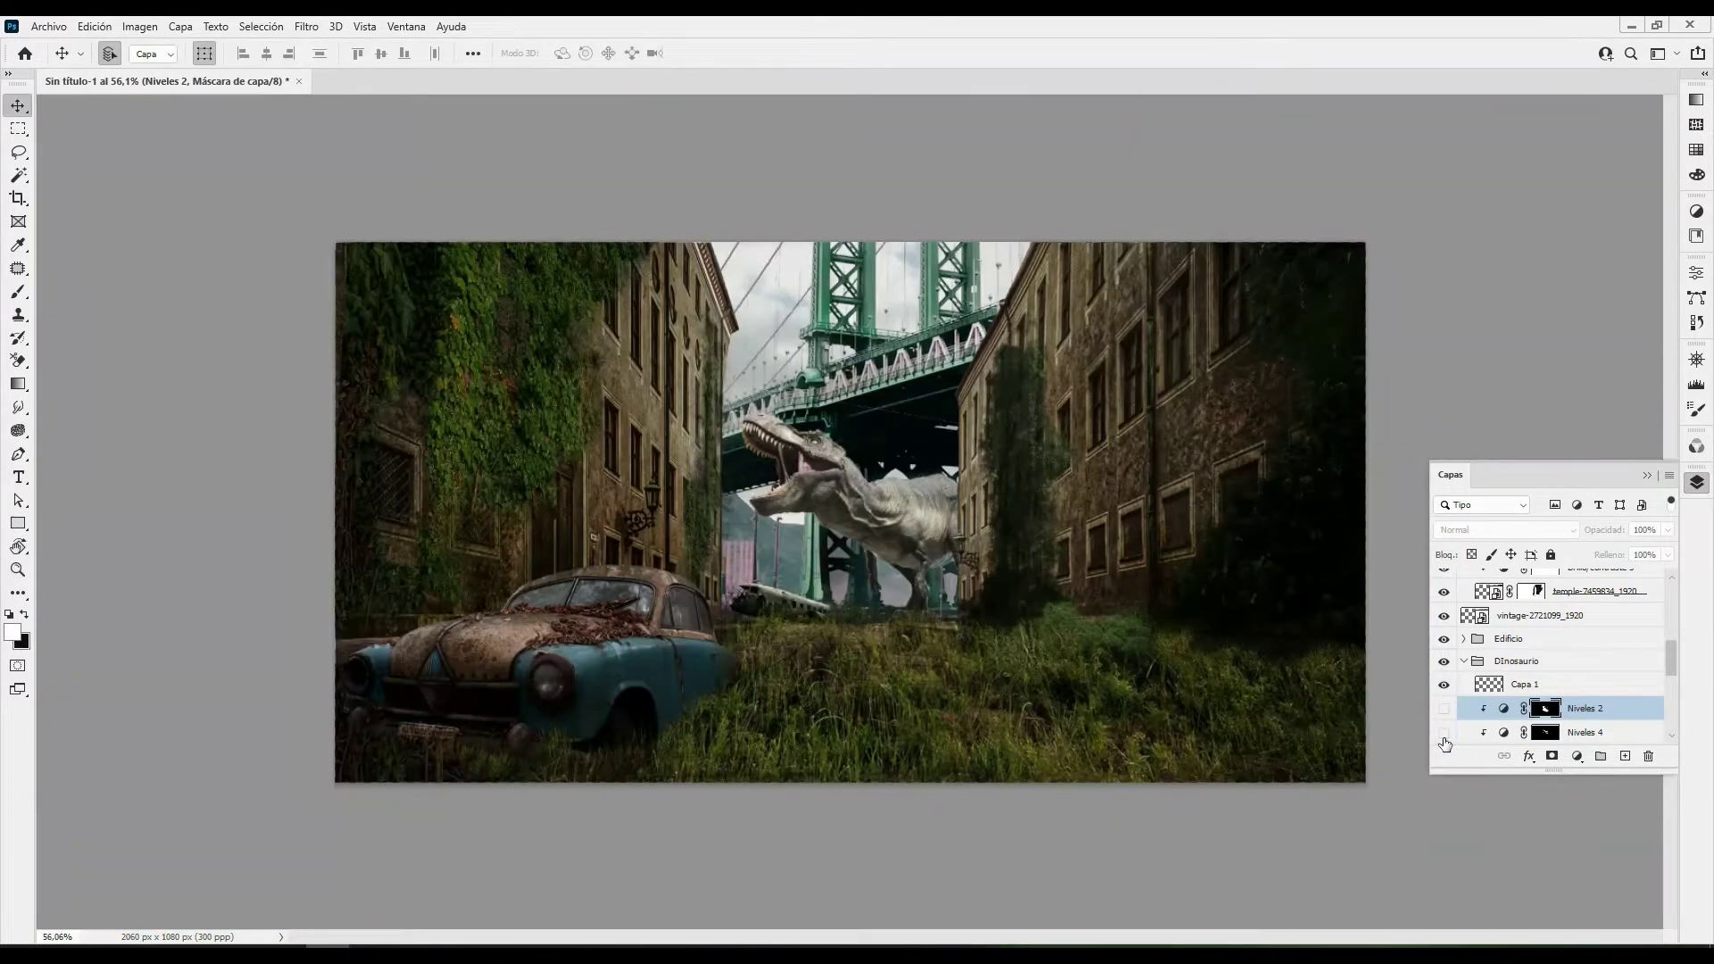
{"action": "left_click", "coordinate": [1443, 709]}
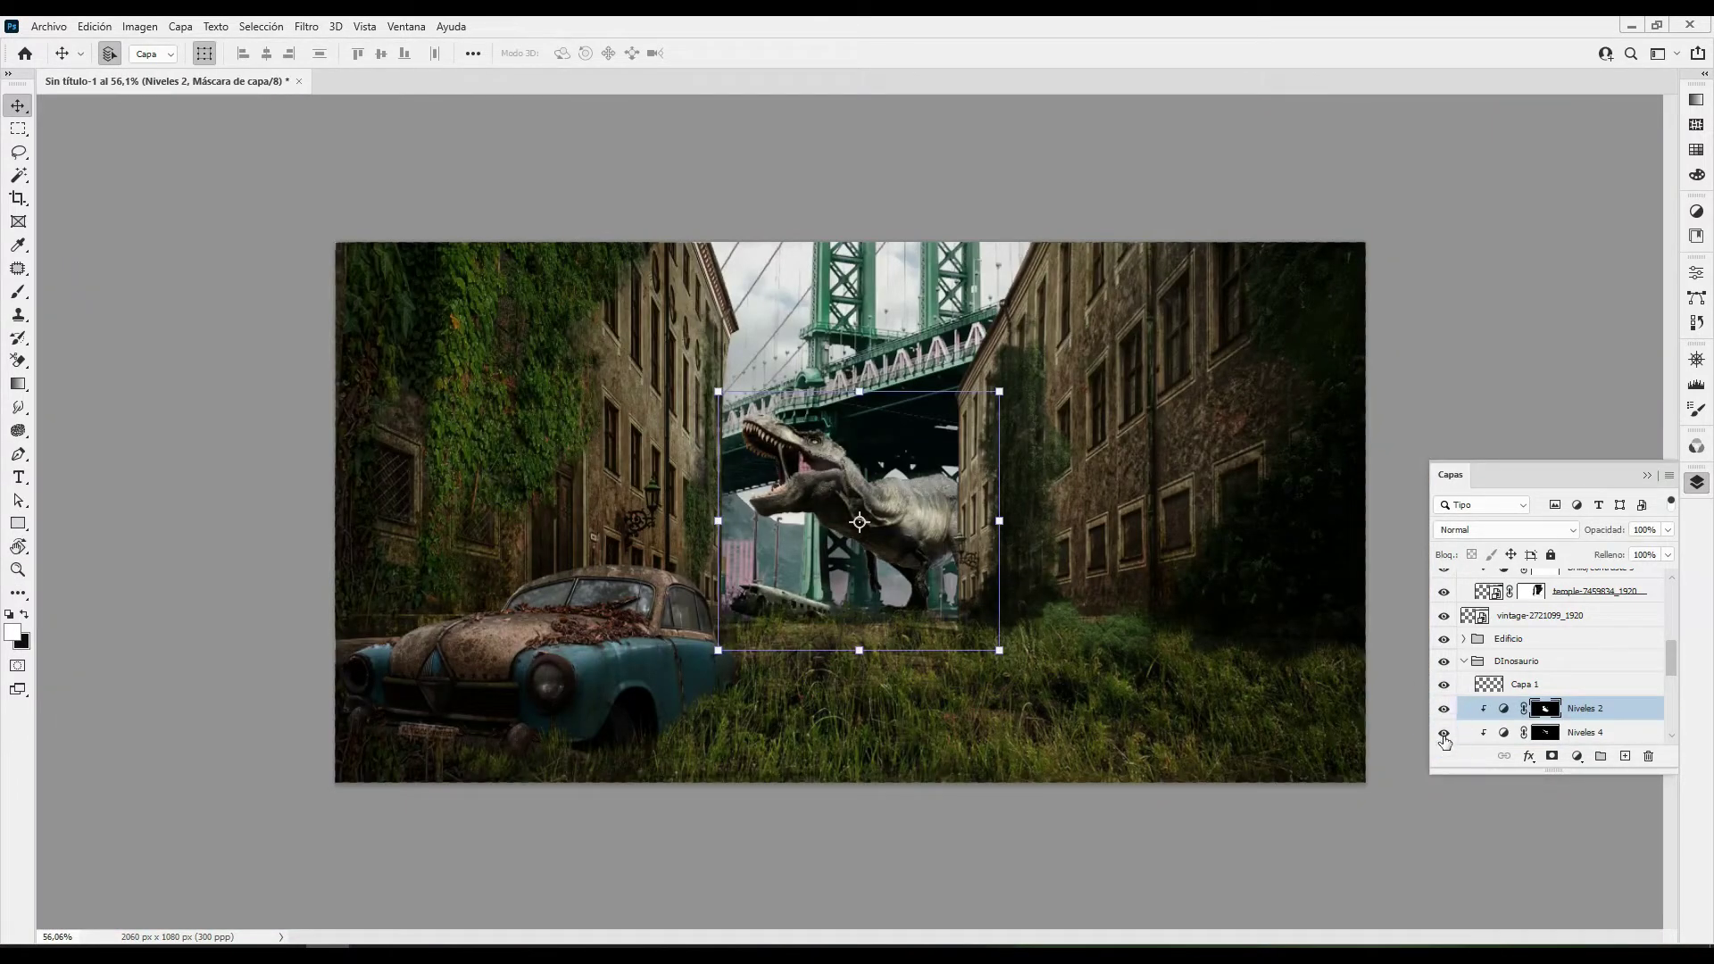
{"action": "left_click", "coordinate": [1443, 710]}
{"action": "left_click", "coordinate": [1443, 710]}
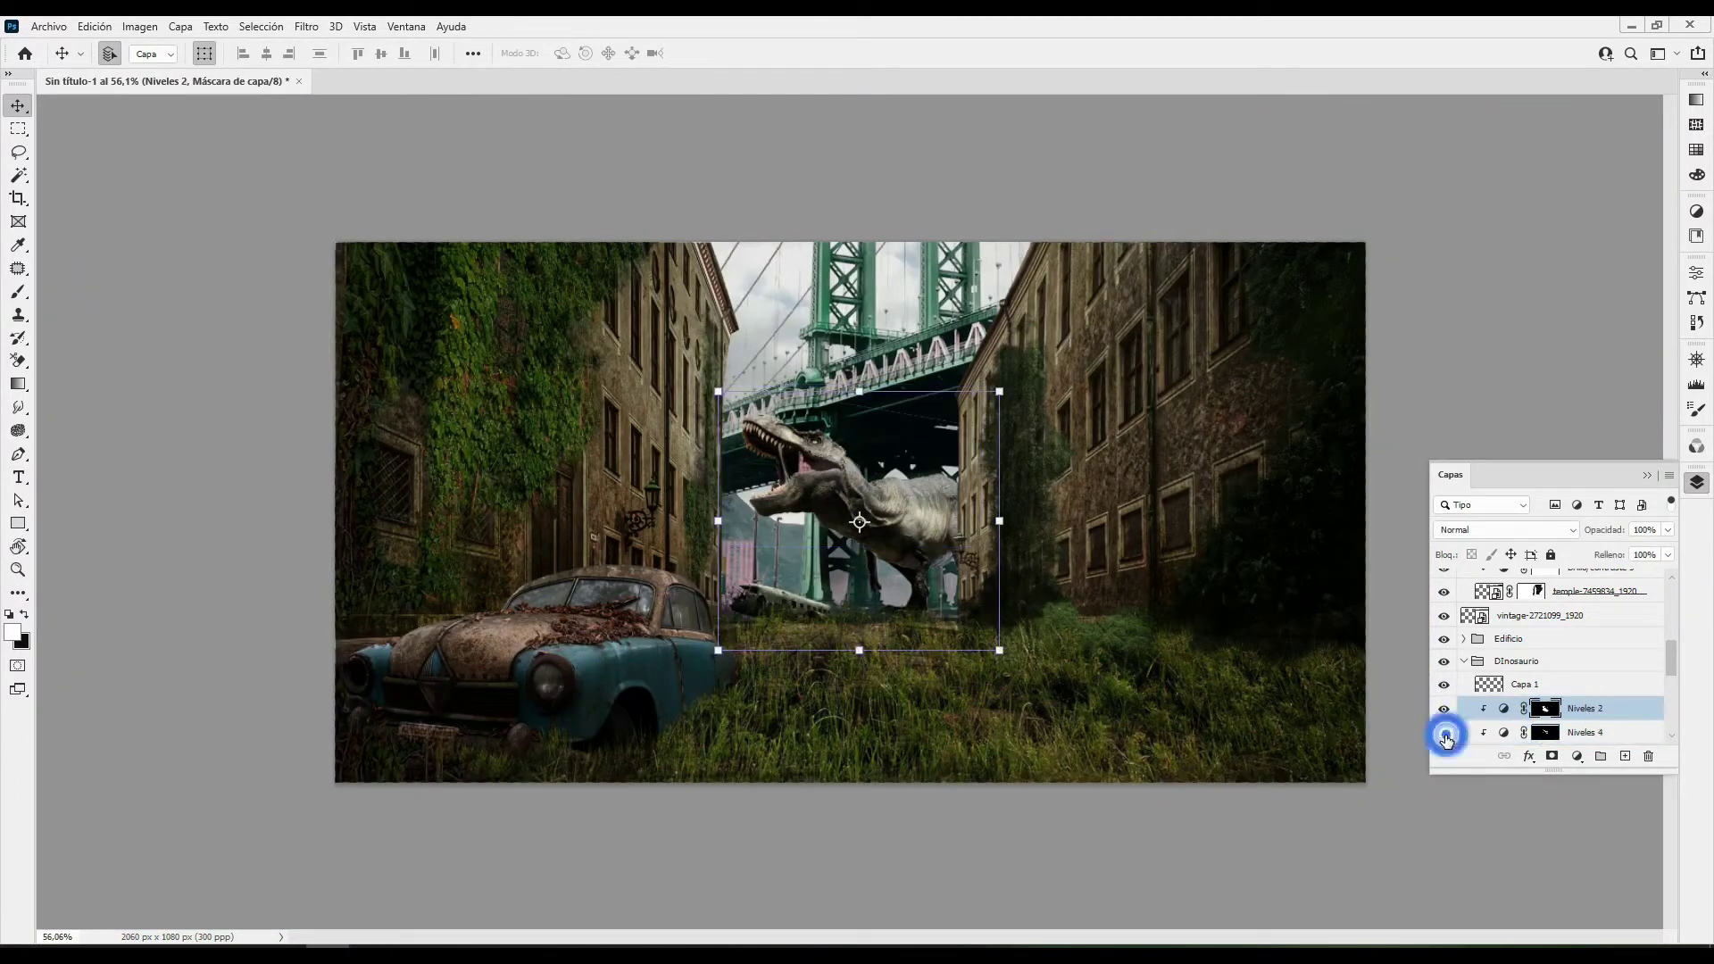
Paint white on the Niveles 4 mask over the T-rex's head, neck, body and leg
{"action": "left_click", "coordinate": [1584, 732]}
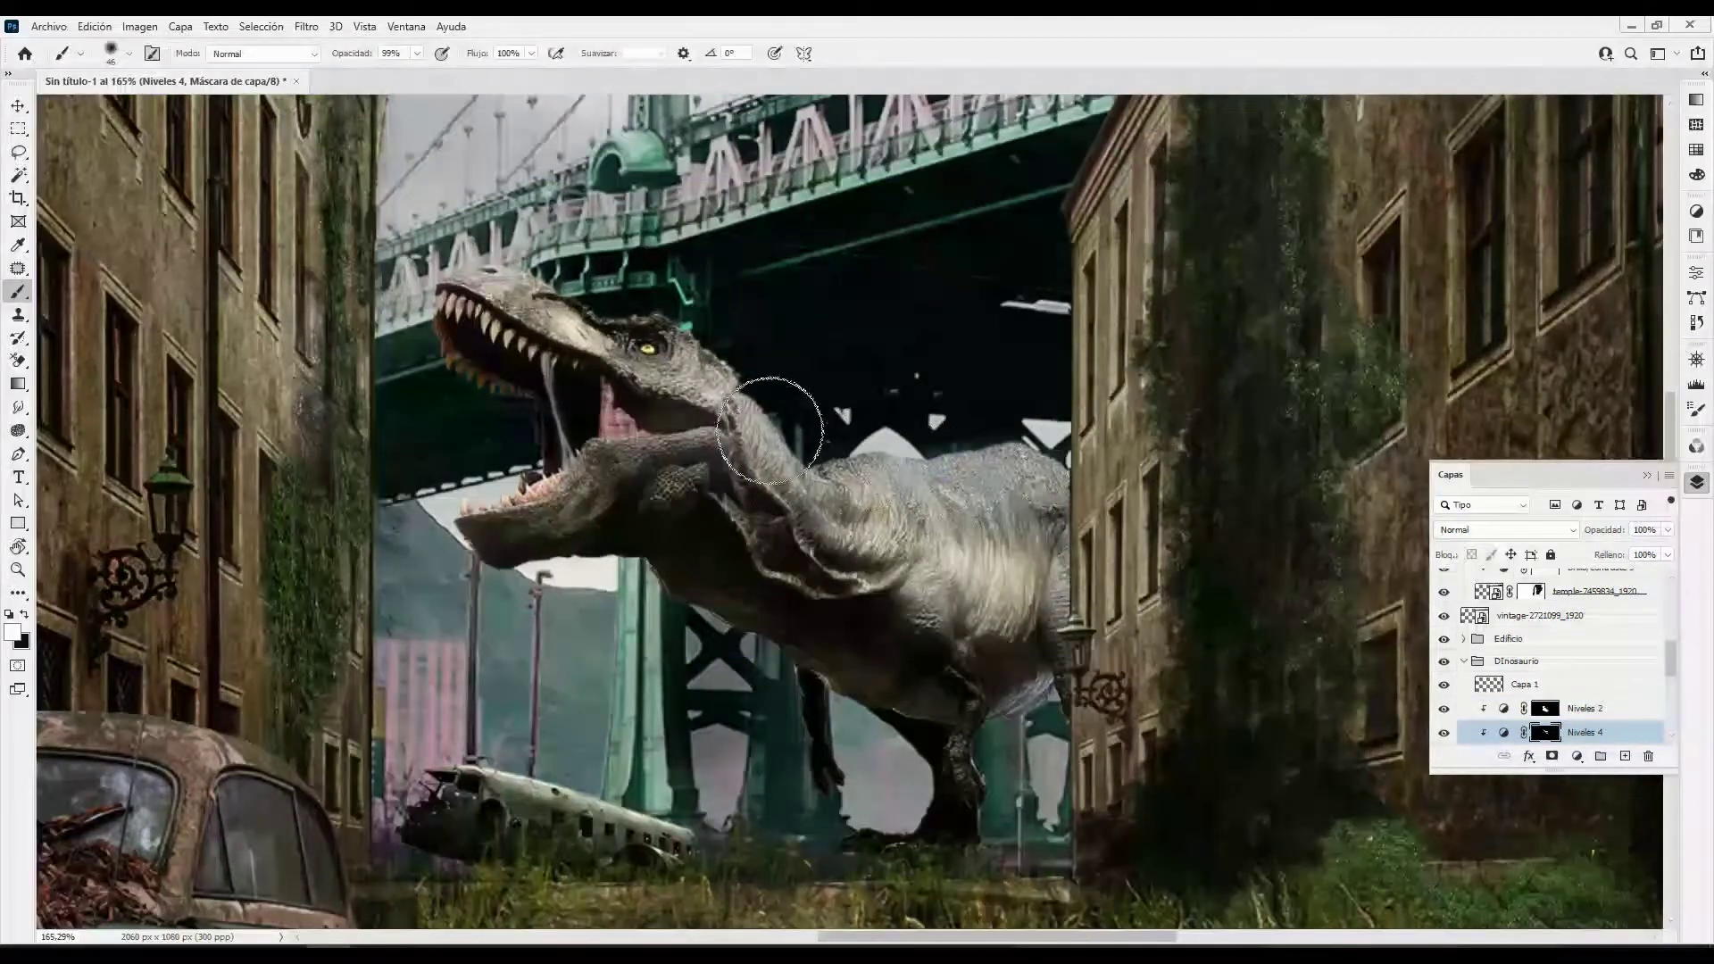
{"action": "mouse_move", "coordinate": [770, 430]}
{"action": "left_mouse_down"}
{"action": "mouse_move", "coordinate": [536, 294]}
{"action": "mouse_move", "coordinate": [571, 518]}
{"action": "mouse_move", "coordinate": [1053, 535]}
{"action": "mouse_move", "coordinate": [968, 674]}
{"action": "mouse_move", "coordinate": [1005, 643]}
{"action": "left_mouse_up"}
{"action": "key", "text": "bracketright"}
{"action": "key", "text": "bracketright"}
{"action": "key", "text": "bracketright"}
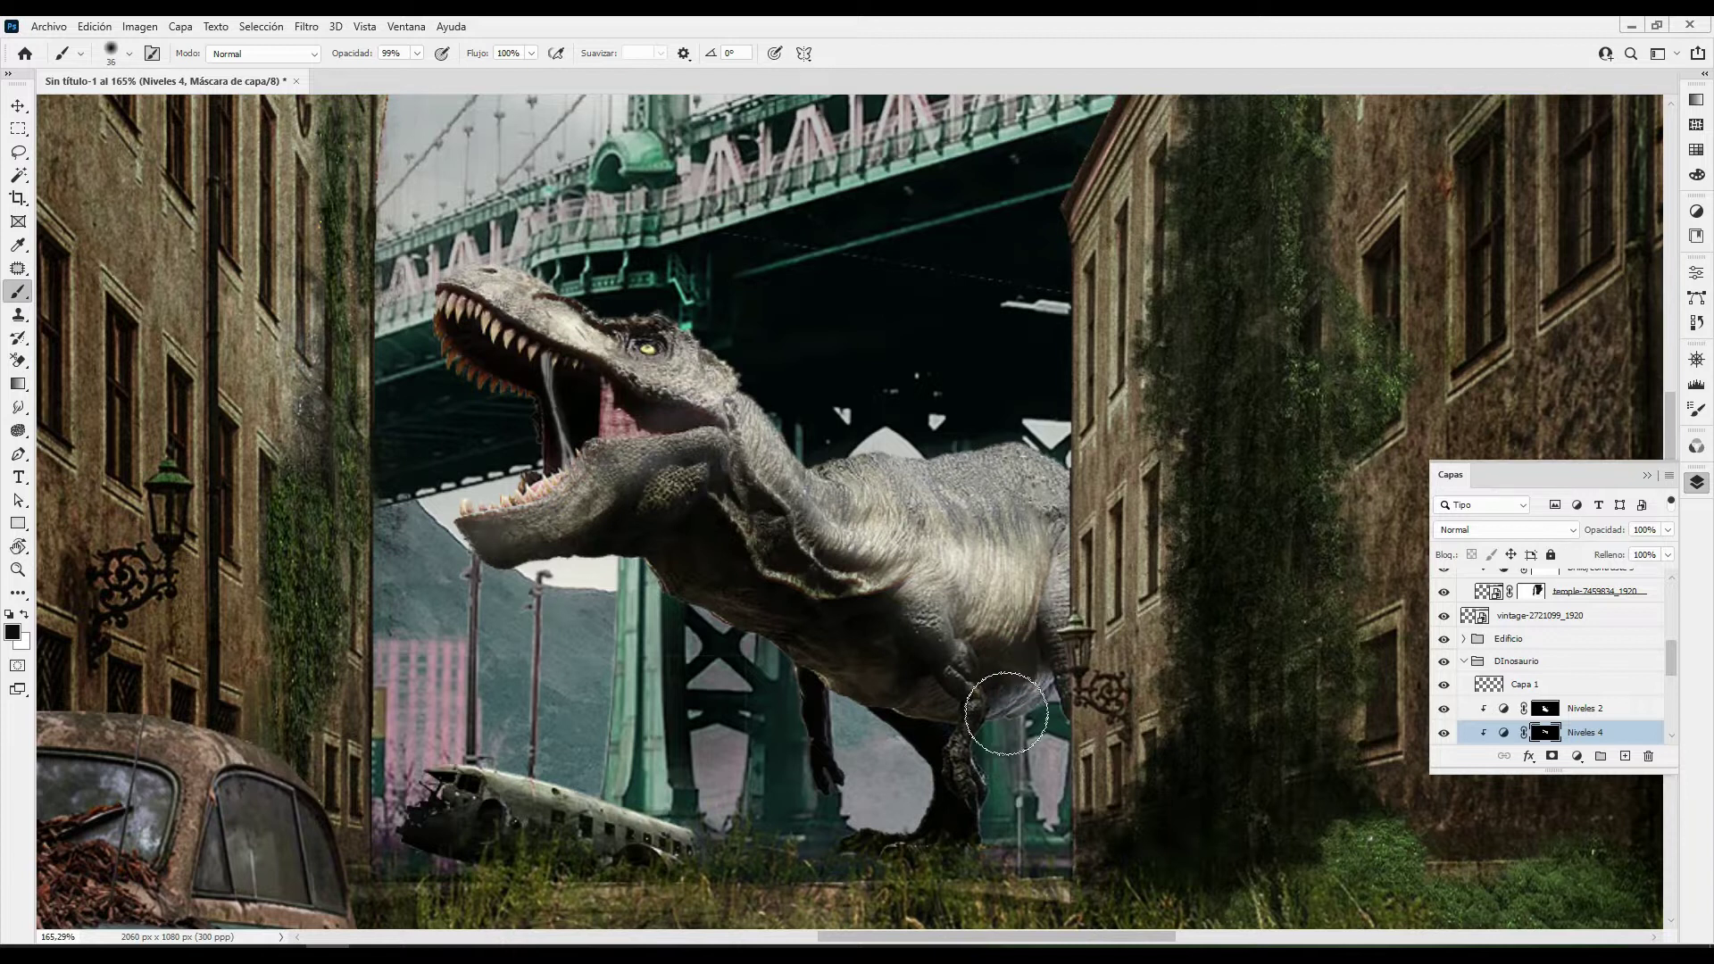
{"action": "key", "text": "v"}
{"action": "scroll", "coordinate": [803, 581], "scroll_direction": "down", "scroll_amount": 5}
{"action": "scroll", "coordinate": [1161, 571], "scroll_direction": "down", "scroll_amount": 2}
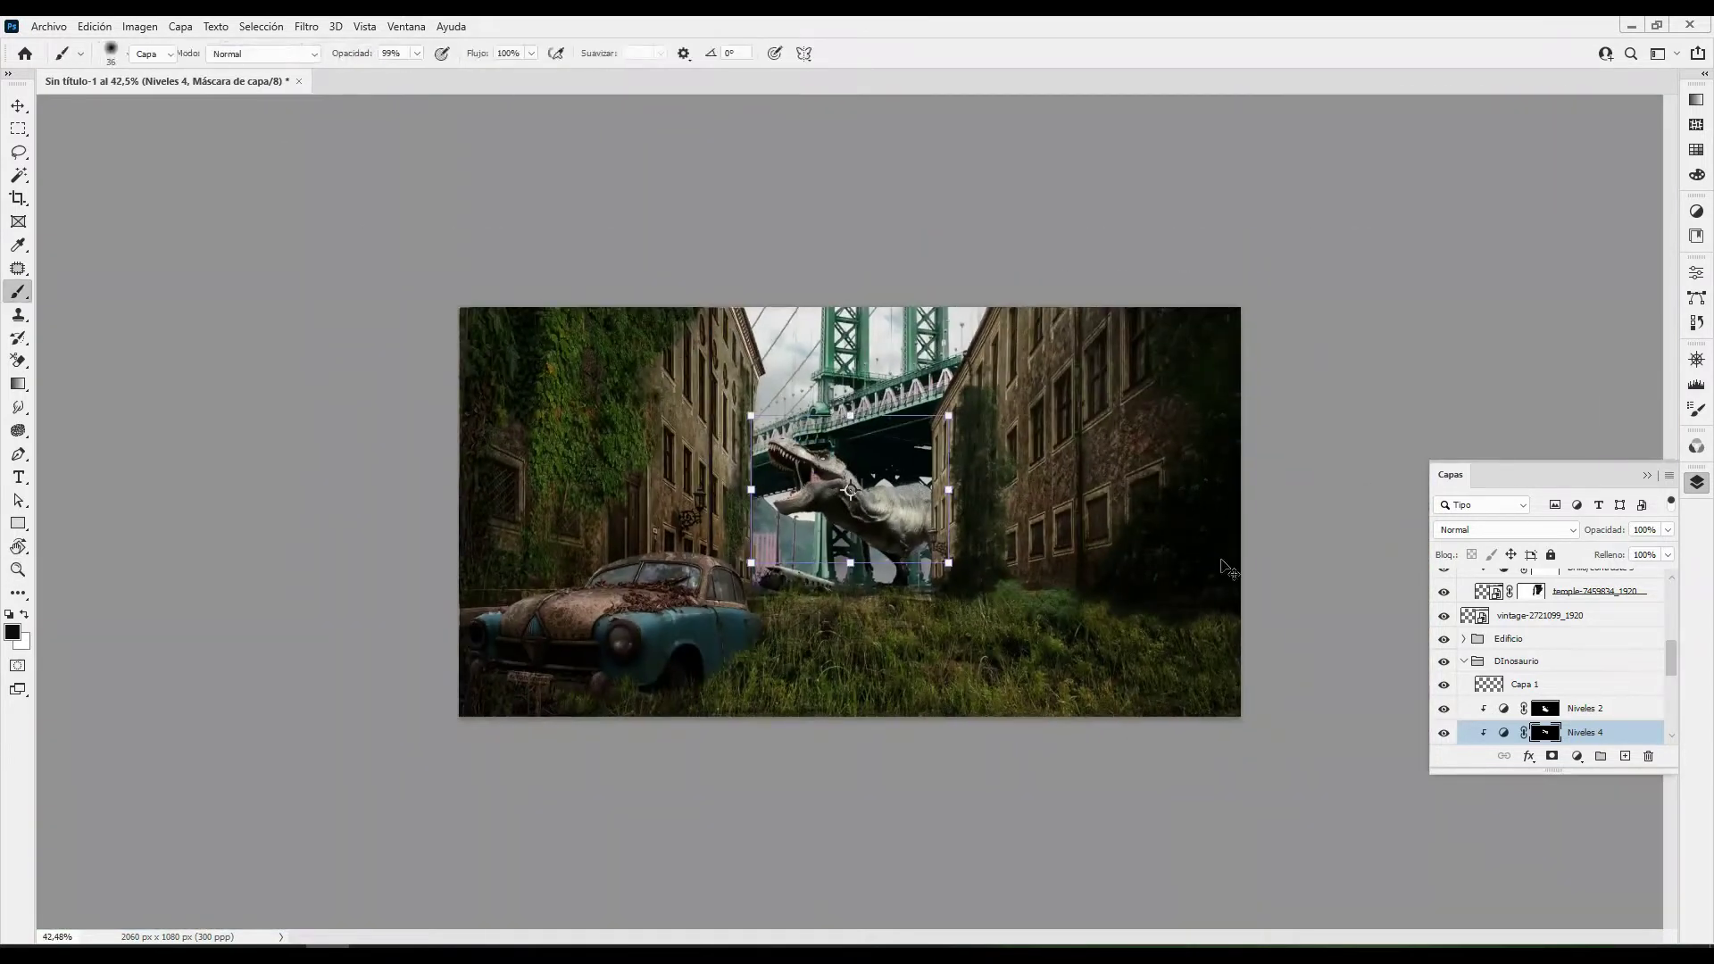
{"action": "scroll", "coordinate": [1009, 607], "scroll_direction": "up", "scroll_amount": 2}
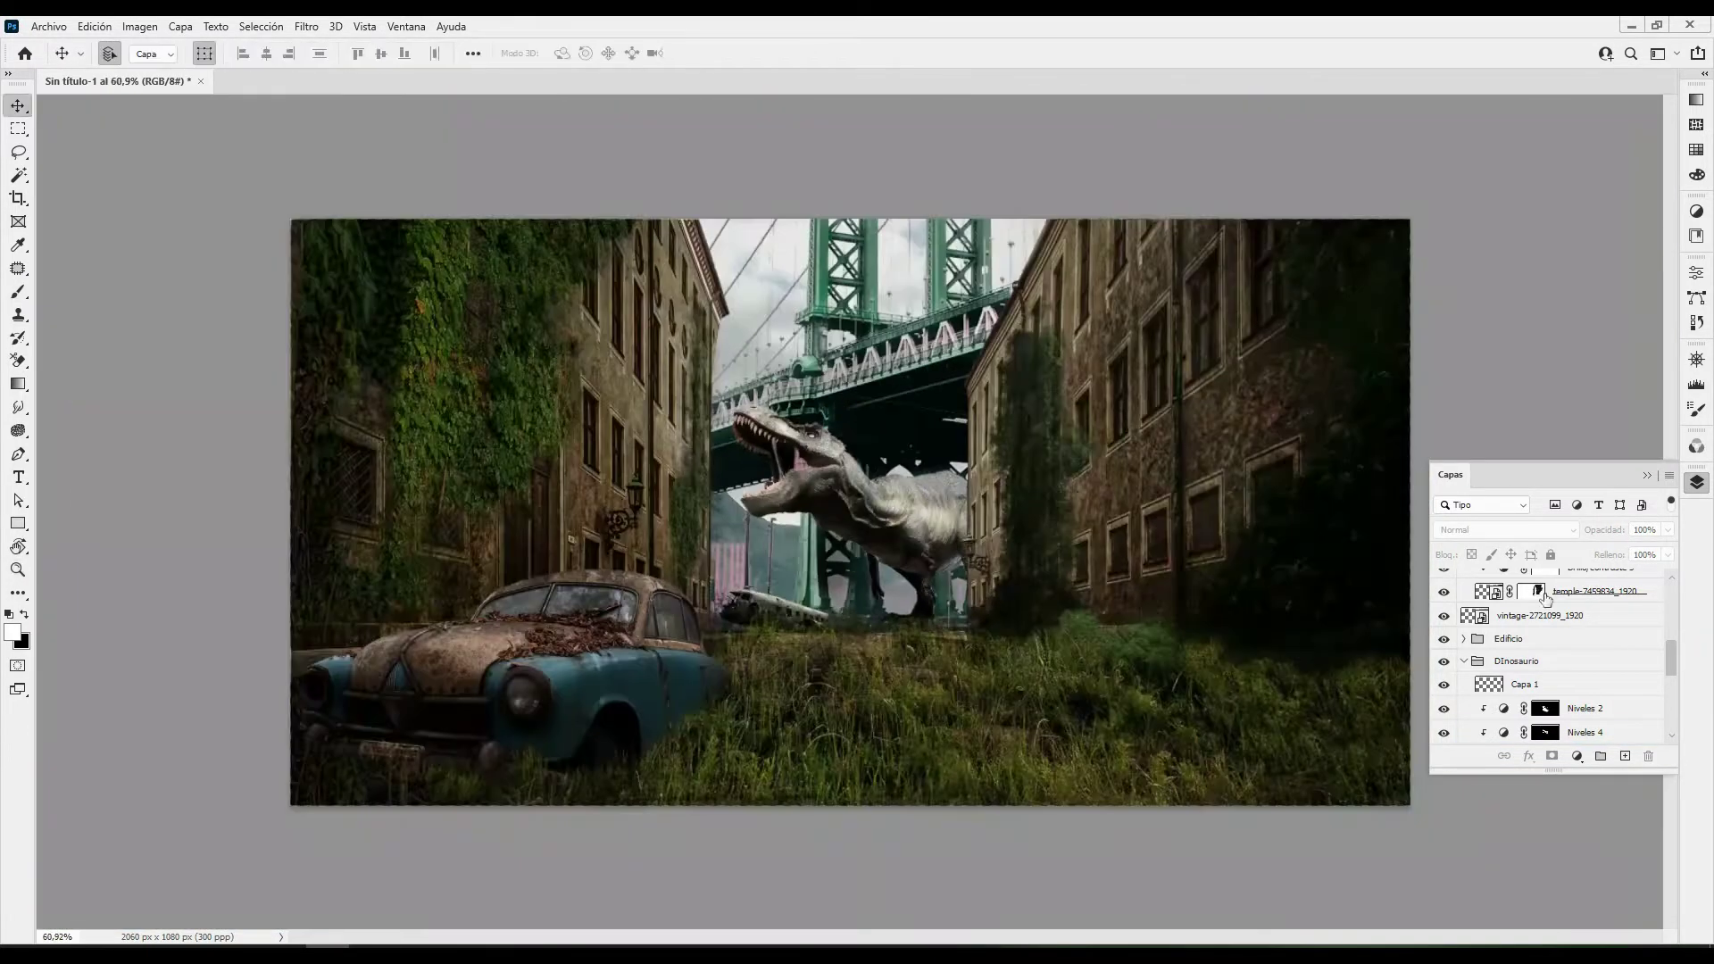
{"action": "scroll", "coordinate": [1473, 678], "scroll_direction": "down", "scroll_amount": 5}
Collapse the Calle group and group the four car layers together
{"action": "left_click", "coordinate": [1464, 682]}
{"action": "left_click", "coordinate": [1570, 652]}
{"action": "left_click", "coordinate": [1519, 581], "text": "shift"}
{"action": "key", "text": "ctrl+g"}
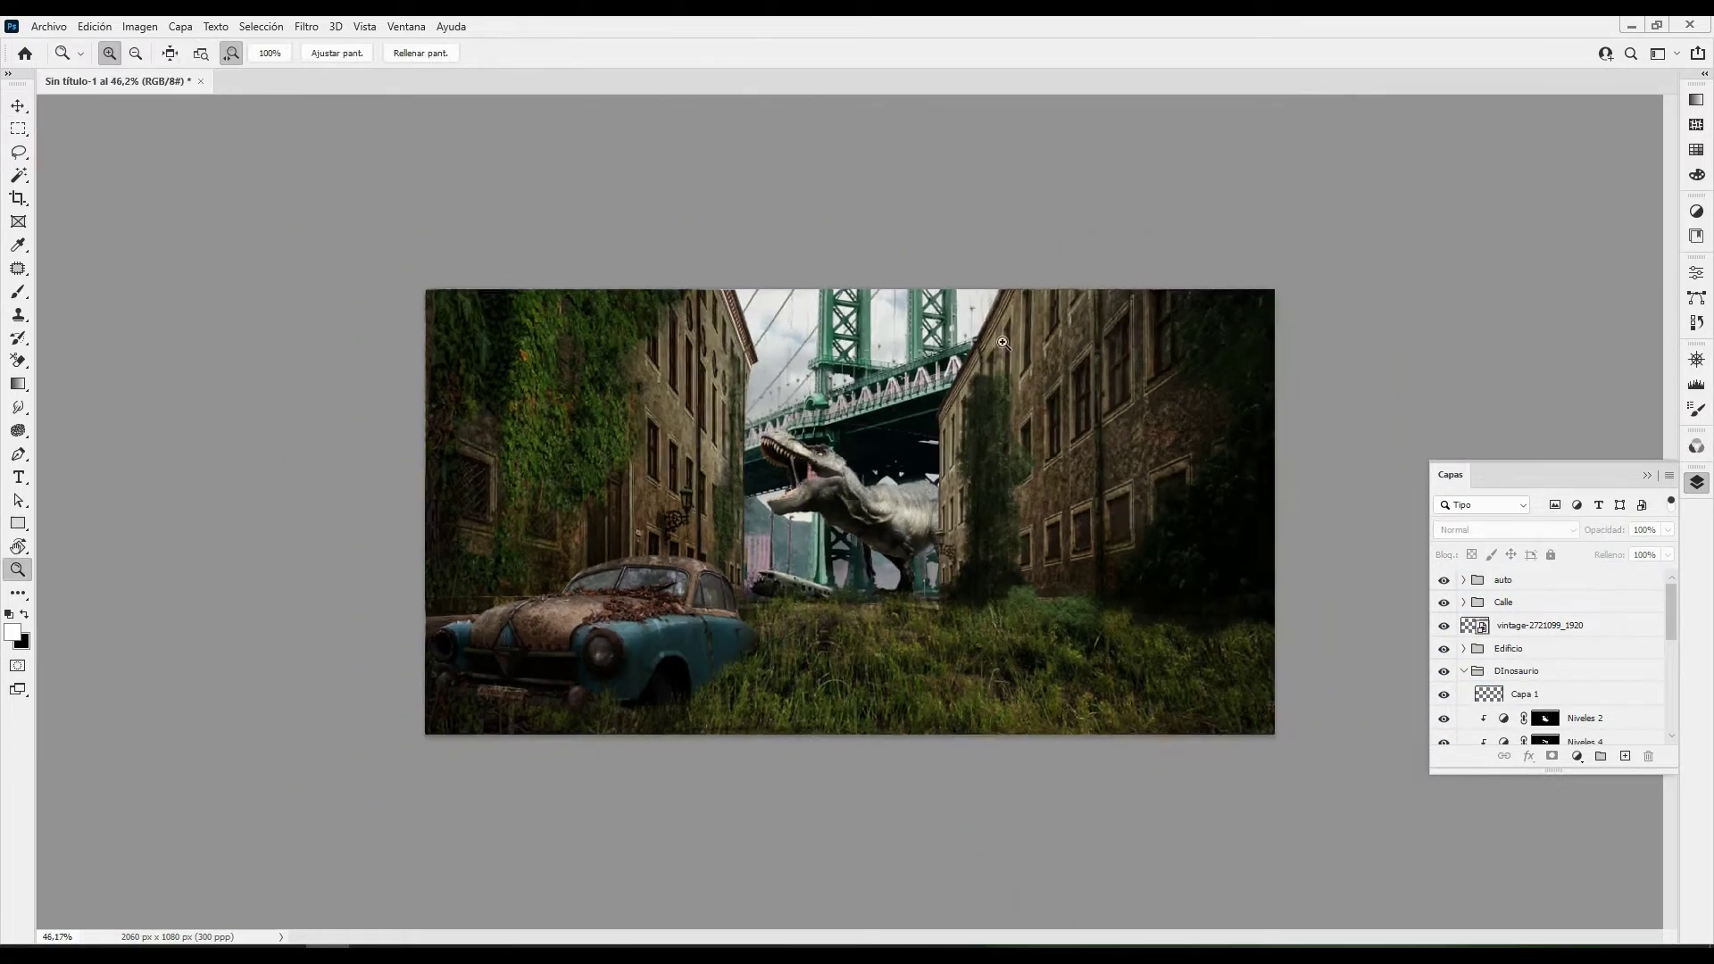
{"action": "scroll", "coordinate": [1053, 420], "scroll_direction": "up", "scroll_amount": 3}
Paint black on the temple-7459834 mask along the right building's base to bury it in grass
{"action": "left_click", "coordinate": [949, 455]}
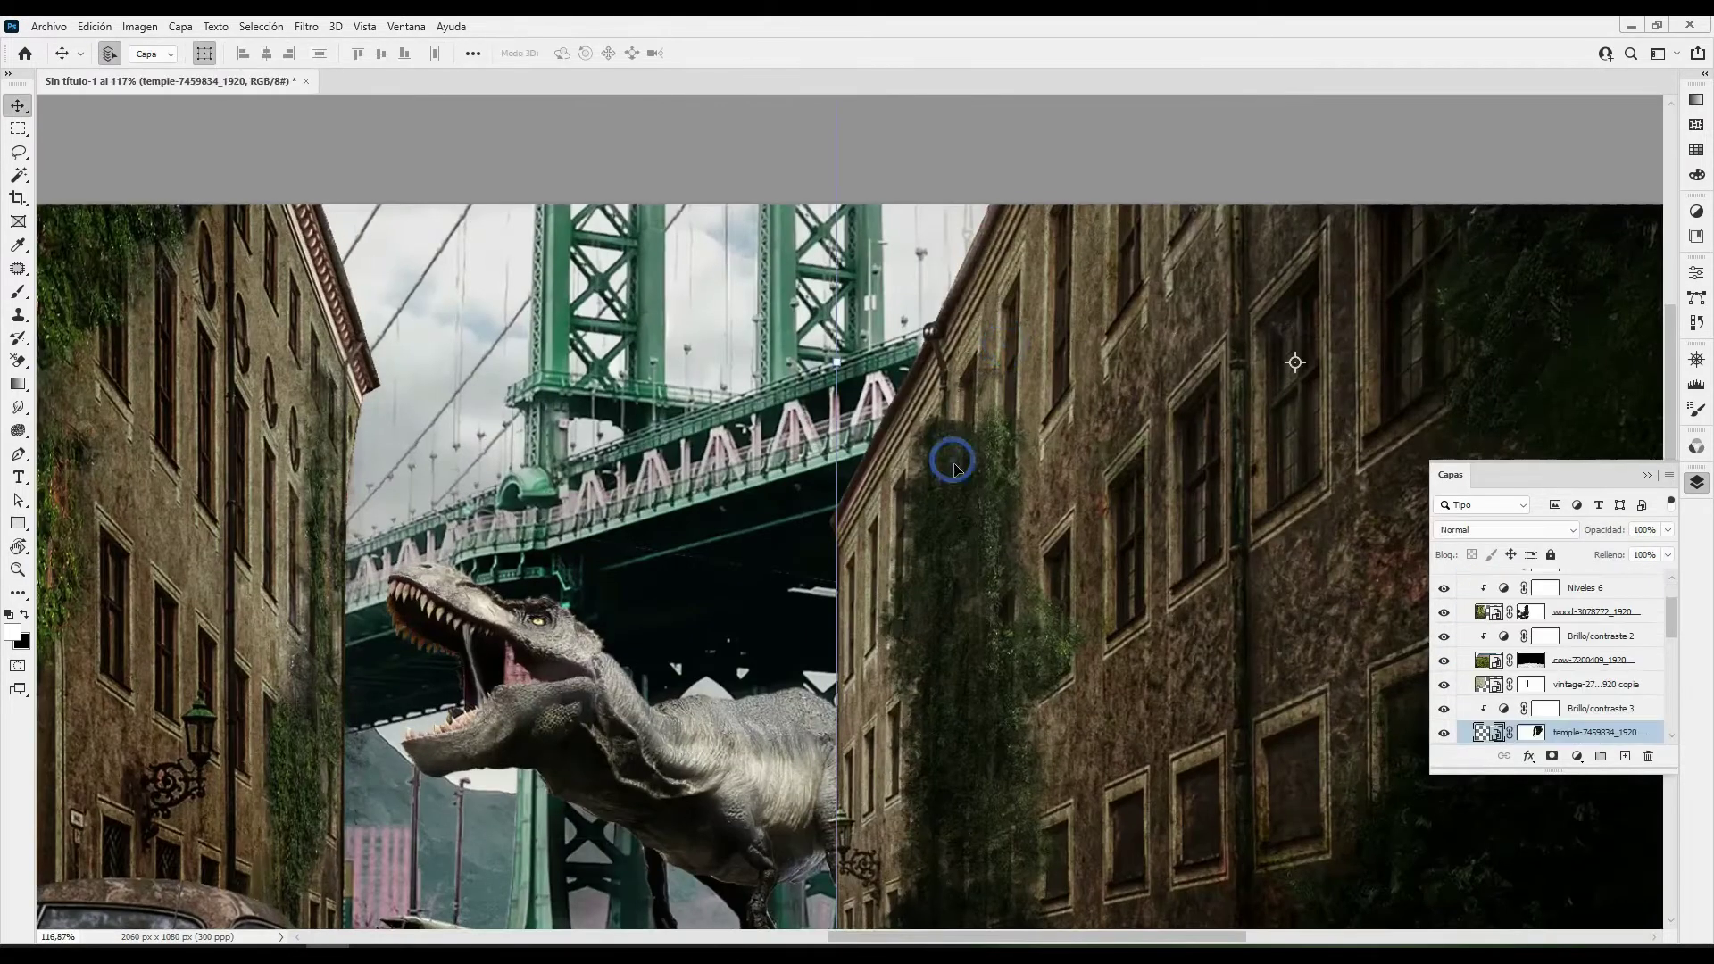
{"action": "key", "text": "b"}
{"action": "right_click", "coordinate": [1057, 413]}
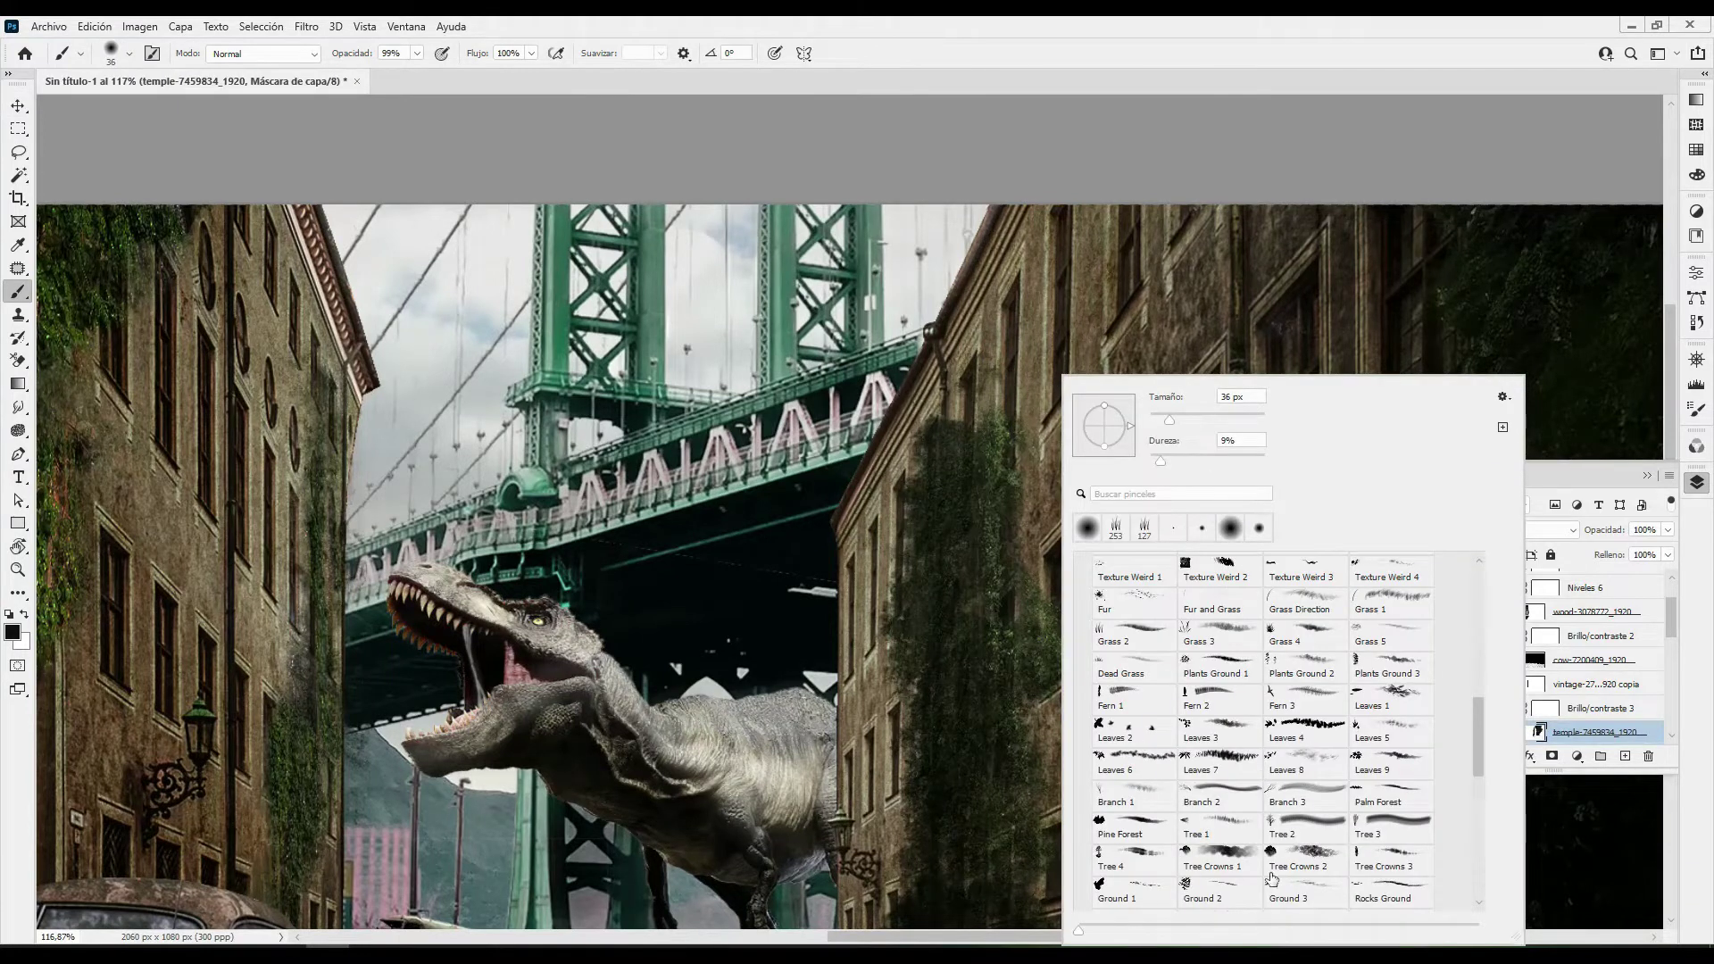
{"action": "key", "text": "Escape"}
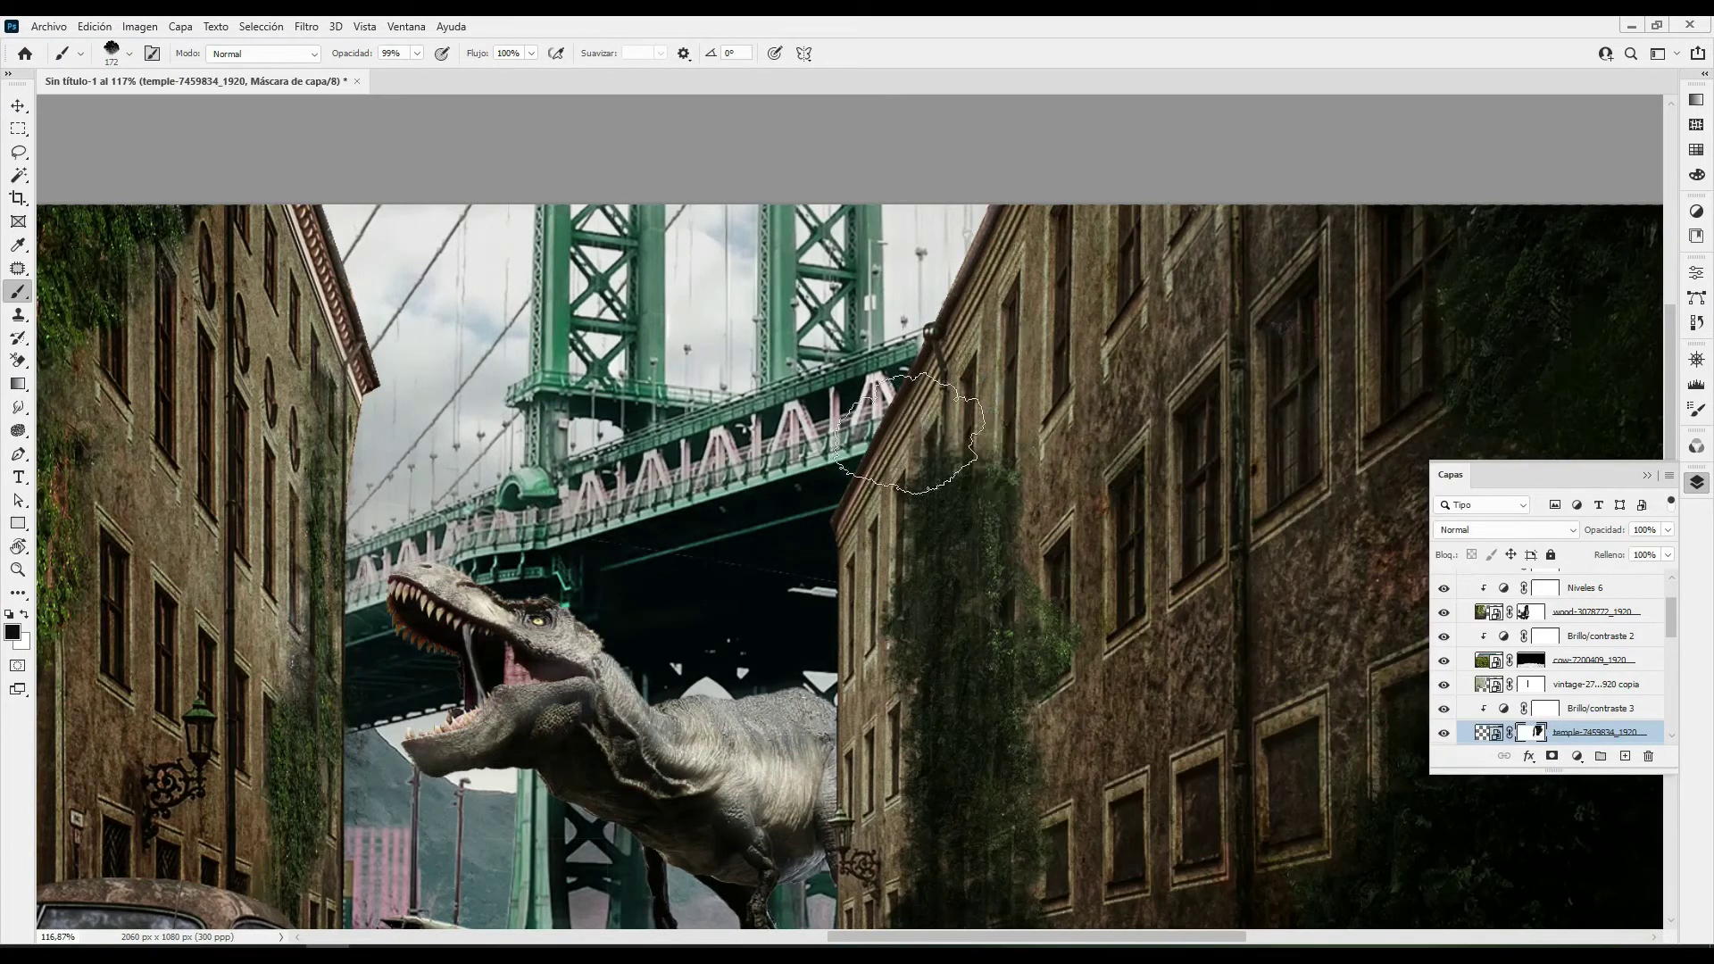
{"action": "scroll", "coordinate": [1055, 537], "scroll_direction": "down", "scroll_amount": 3}
{"action": "scroll", "coordinate": [958, 618], "scroll_direction": "up", "scroll_amount": 2}
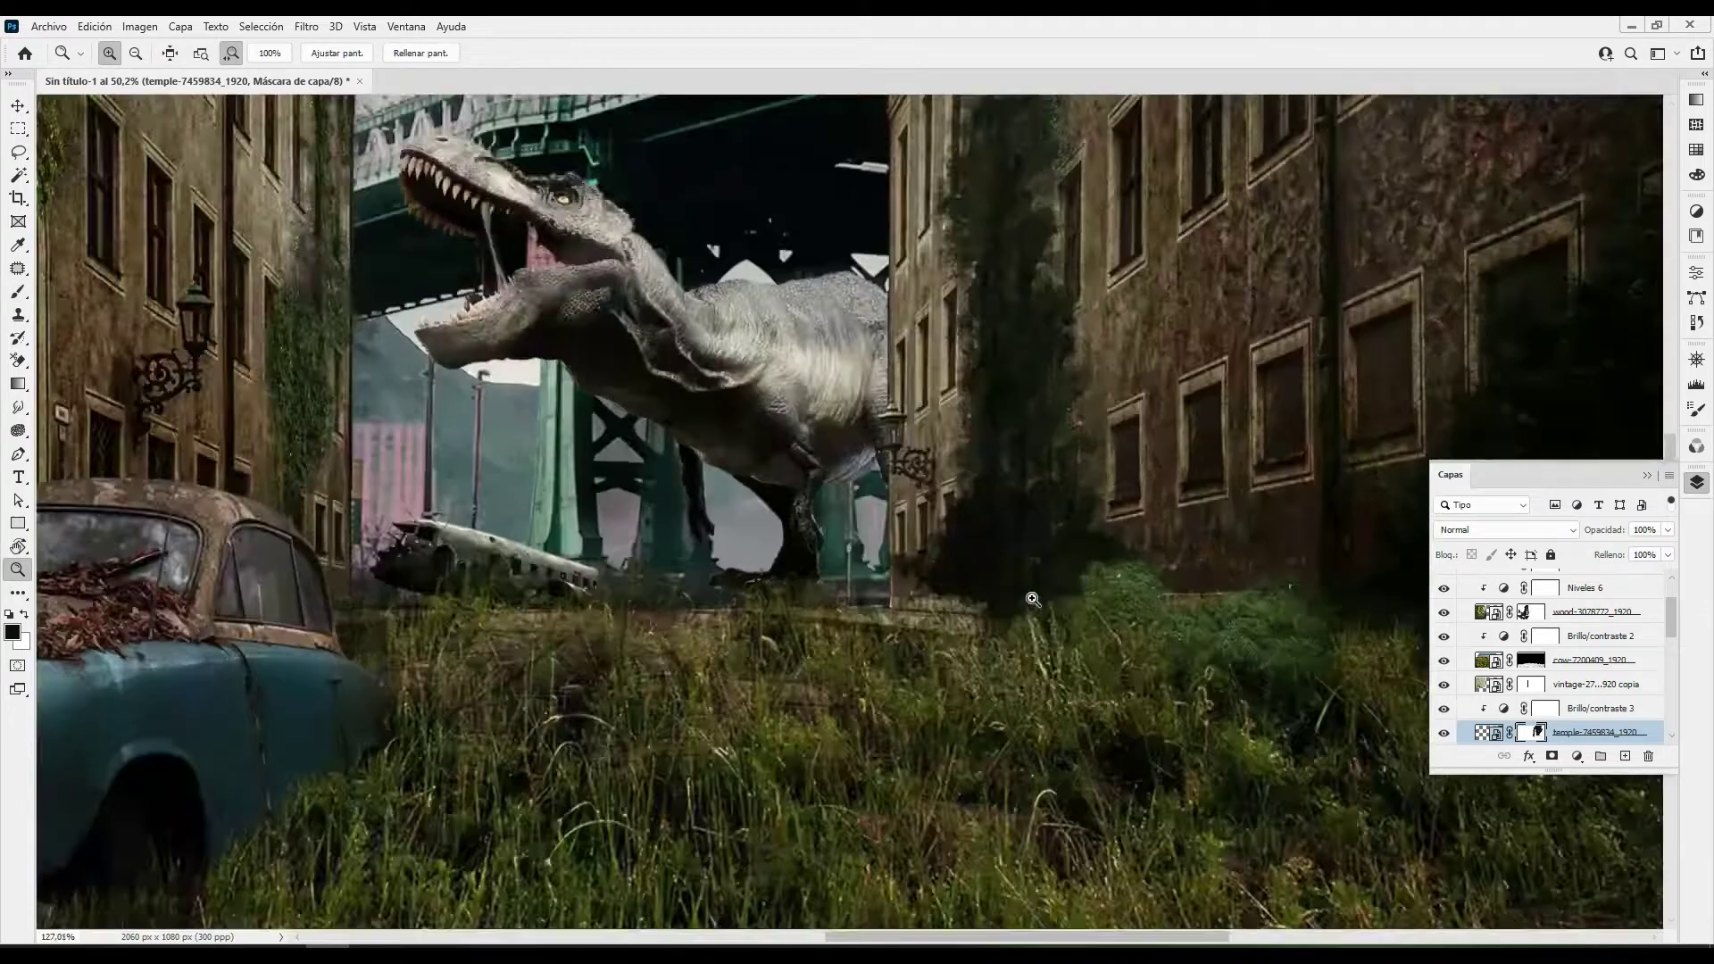
{"action": "key", "text": "x"}
{"action": "left_click_drag", "start_coordinate": [981, 585], "coordinate": [987, 616]}
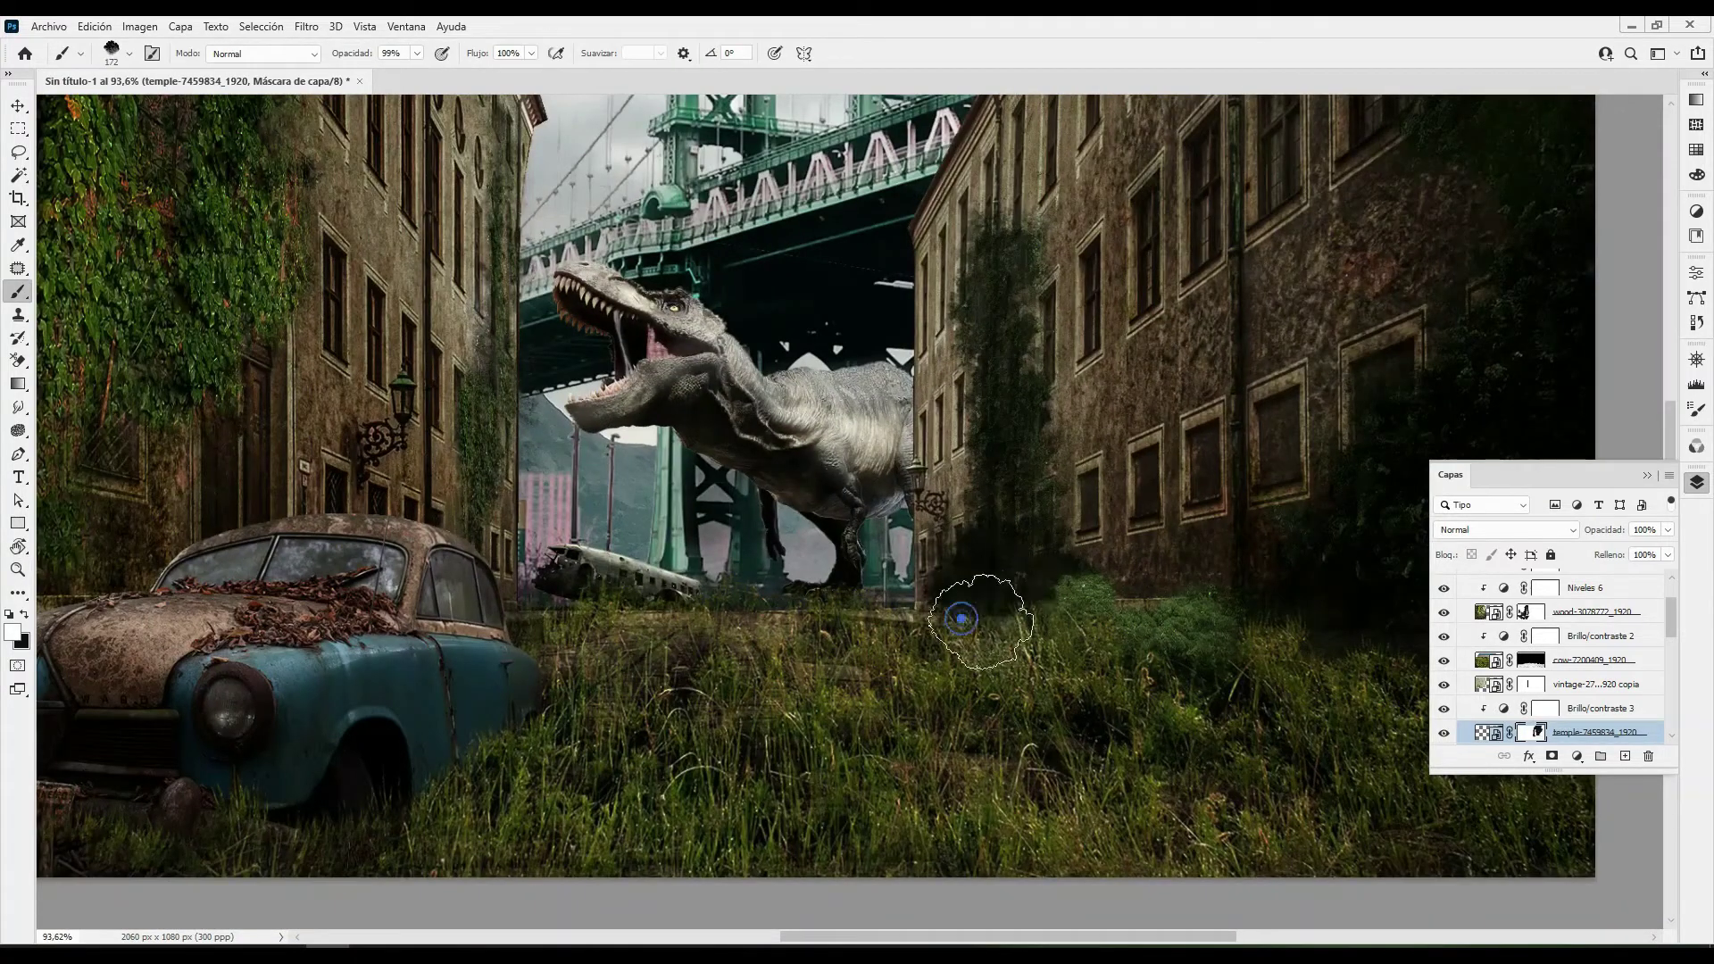
{"action": "scroll", "coordinate": [1160, 518], "scroll_direction": "down", "scroll_amount": 3}
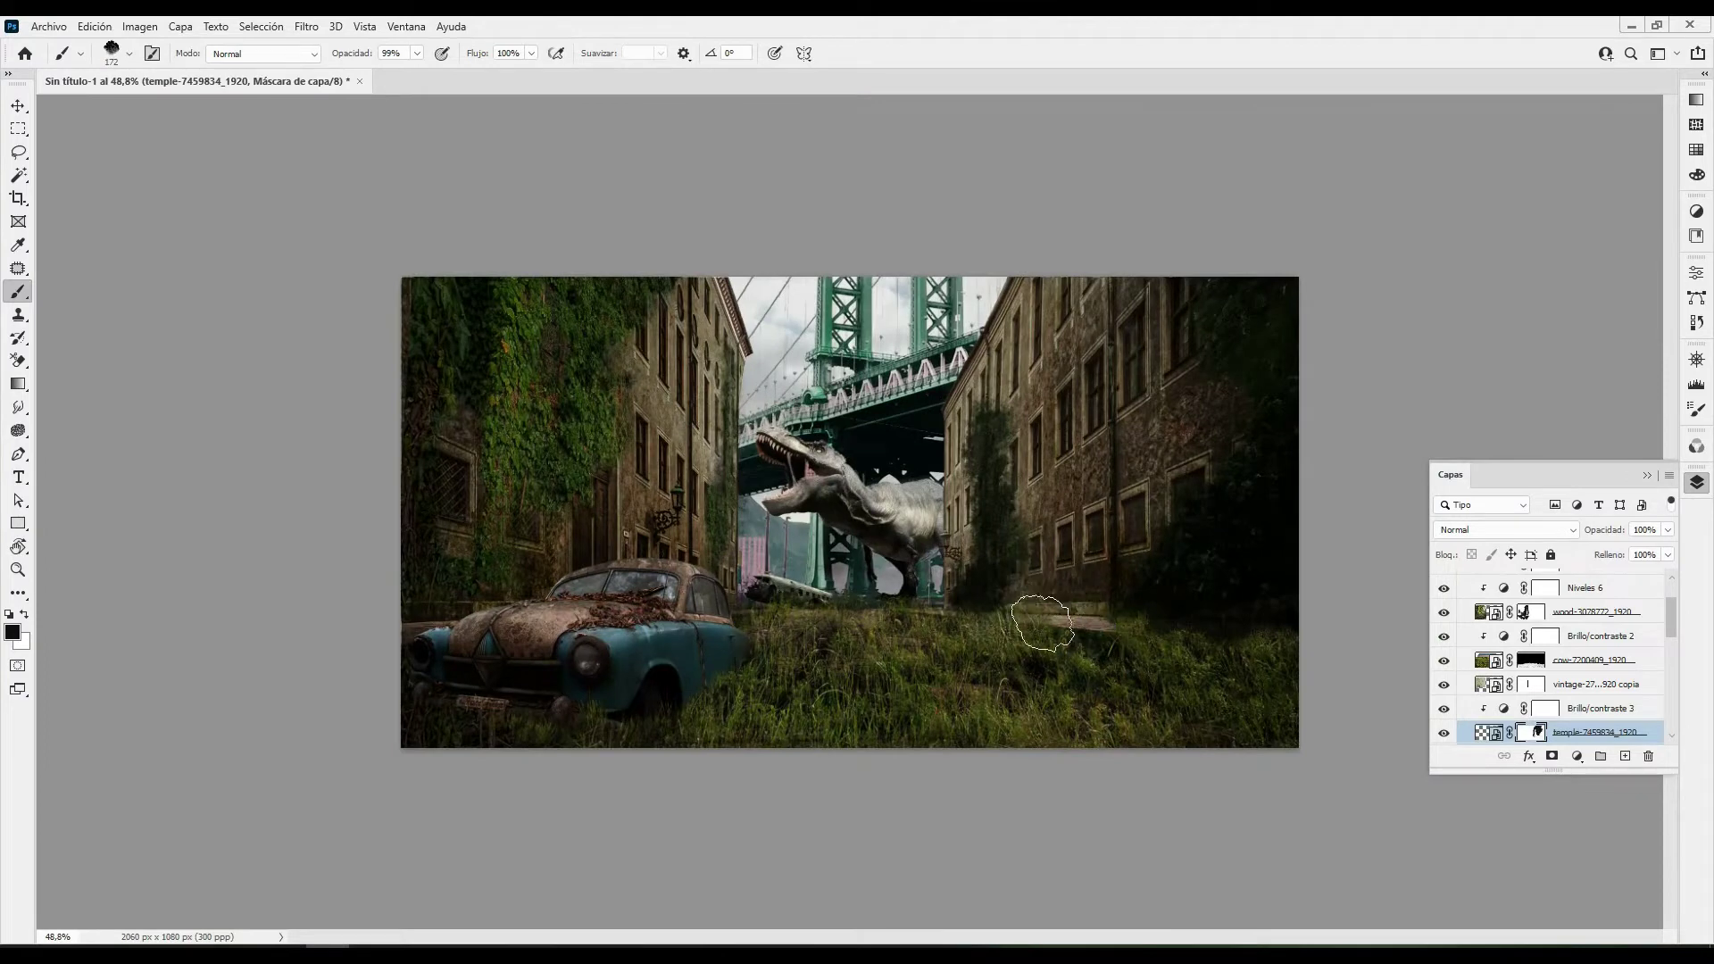
{"action": "scroll", "coordinate": [851, 514], "scroll_direction": "up", "scroll_amount": 2}
{"action": "key", "text": "x"}
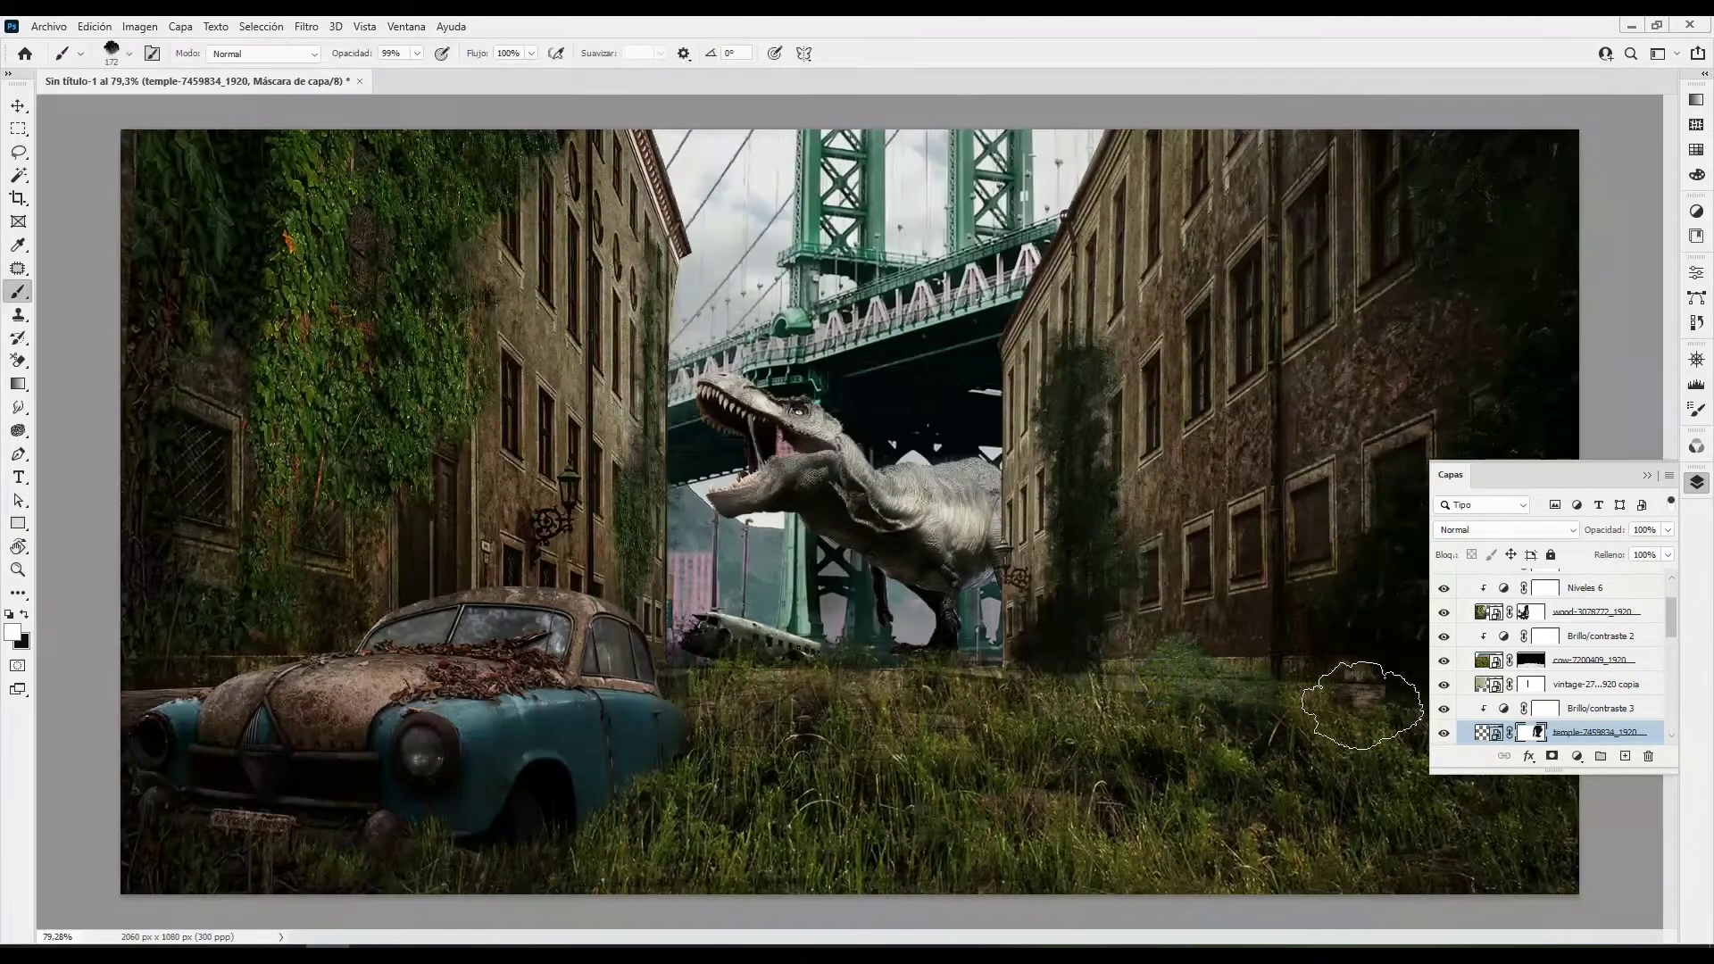
{"action": "scroll", "coordinate": [1235, 645], "scroll_direction": "down", "scroll_amount": 2}
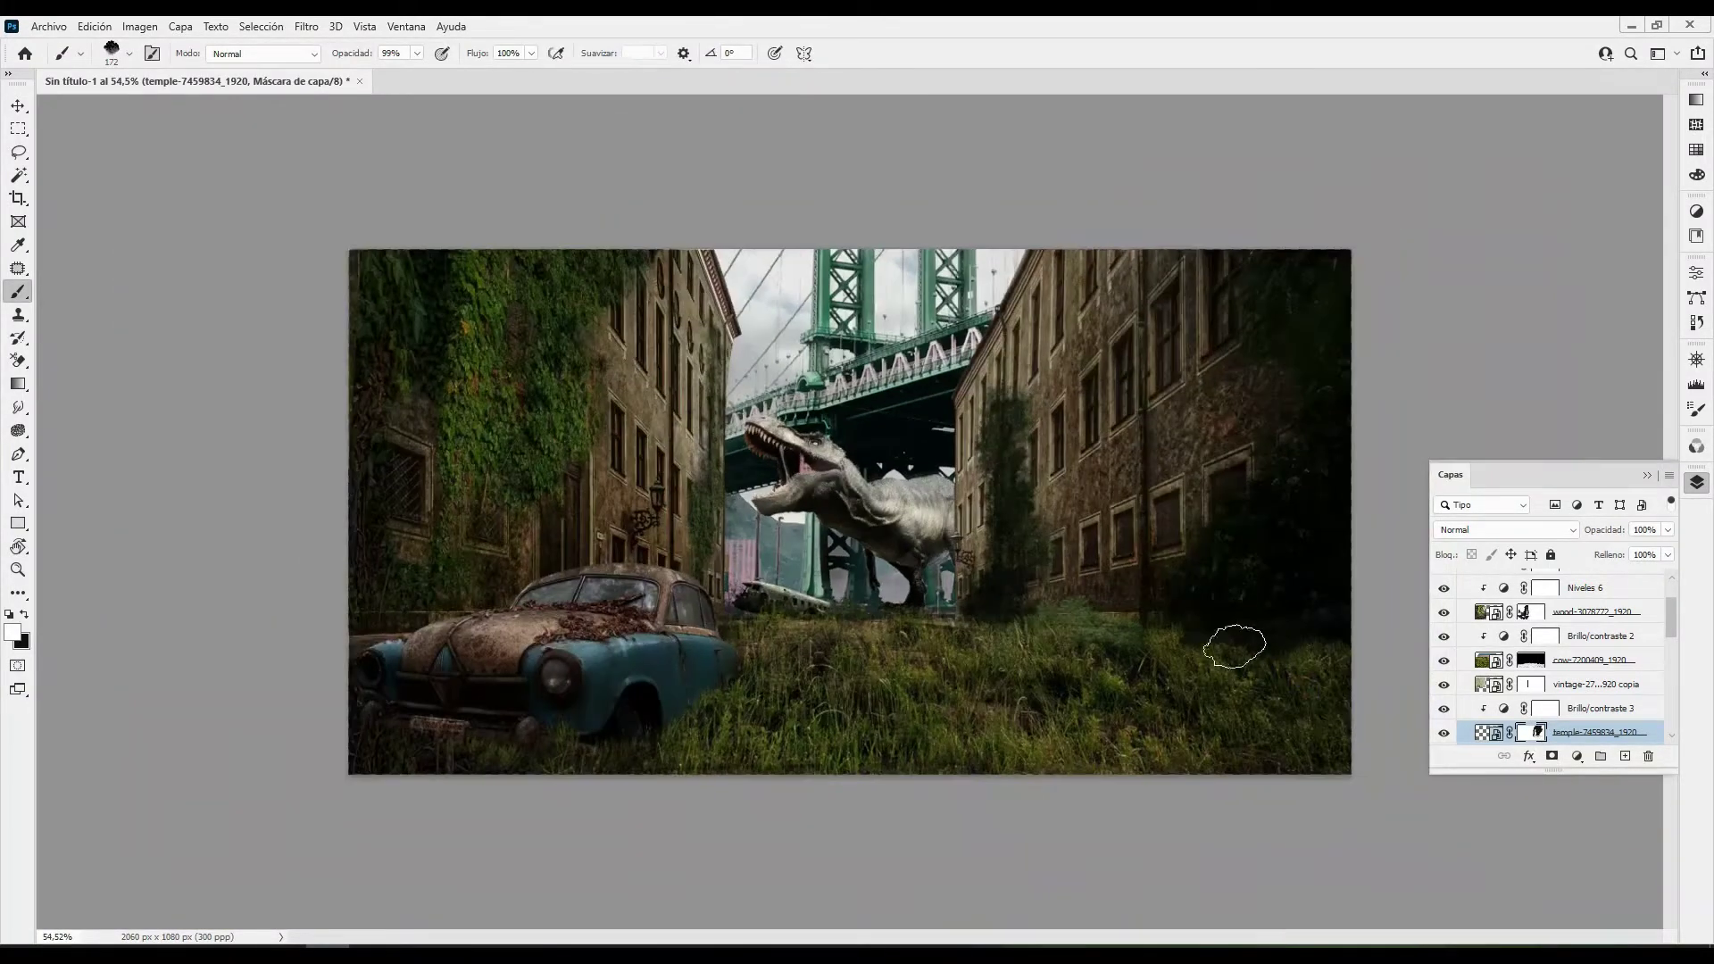
Paint extra grass along the lower foreground on the cow-7200409 mask with a 441 px grass brush
{"action": "right_click", "coordinate": [1183, 649]}
{"action": "double_click", "coordinate": [1225, 634]}
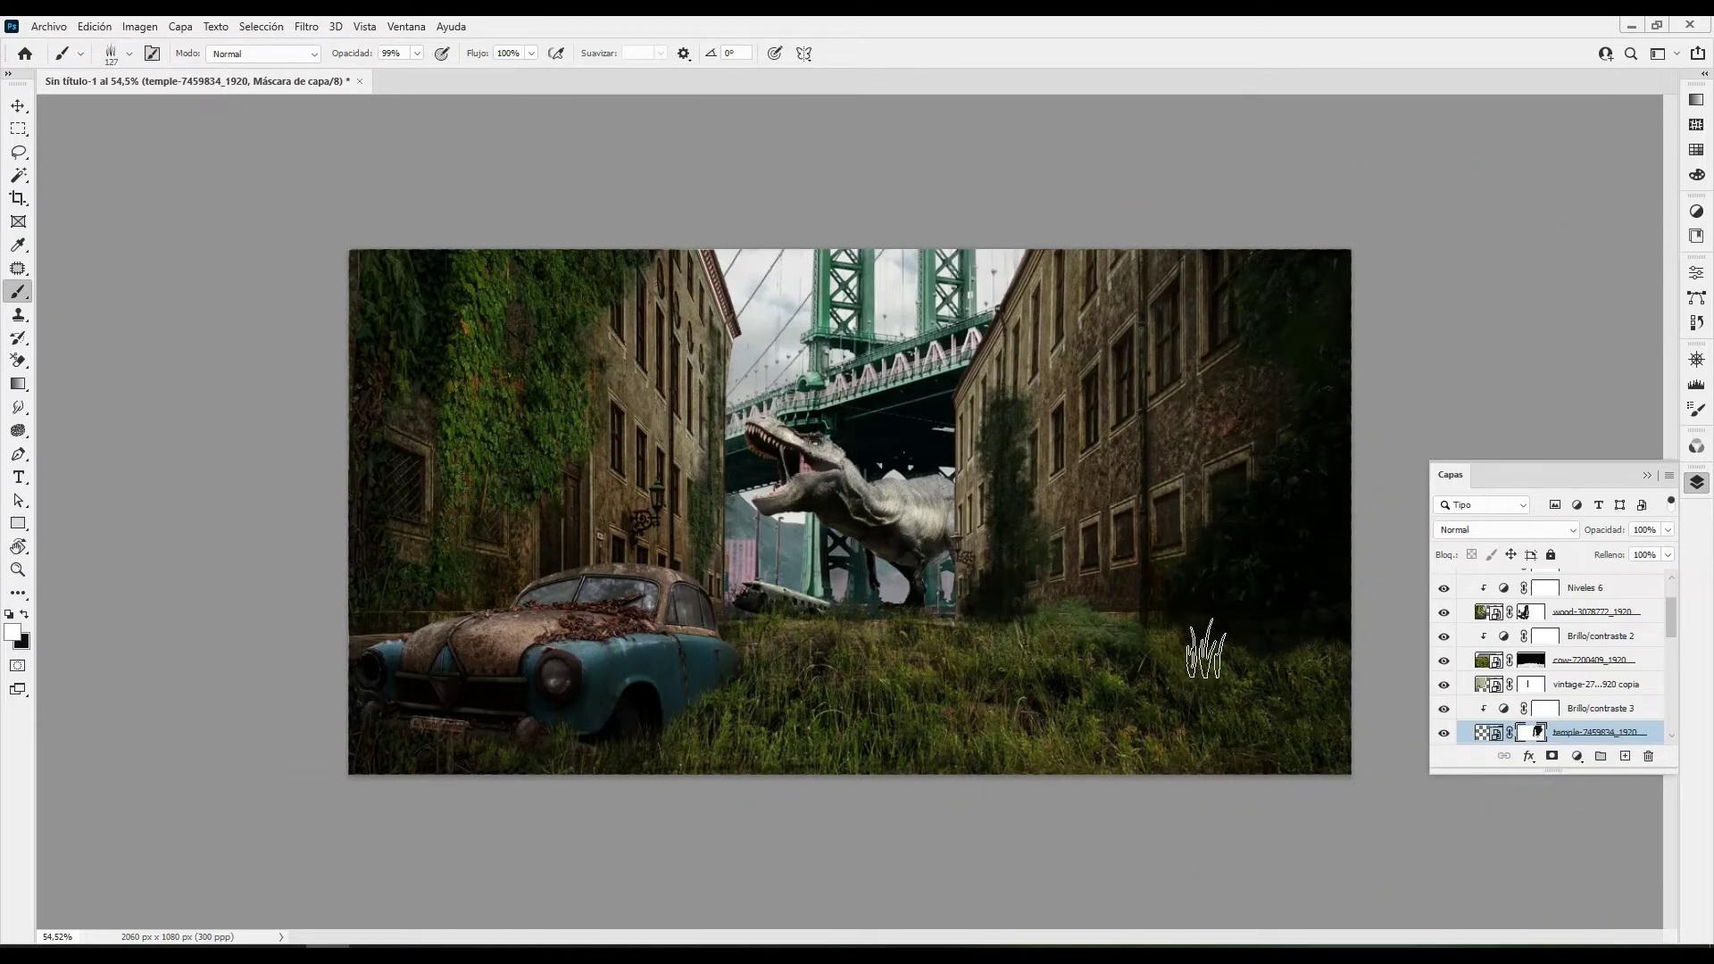
{"action": "left_click", "coordinate": [1172, 717], "text": "ctrl"}
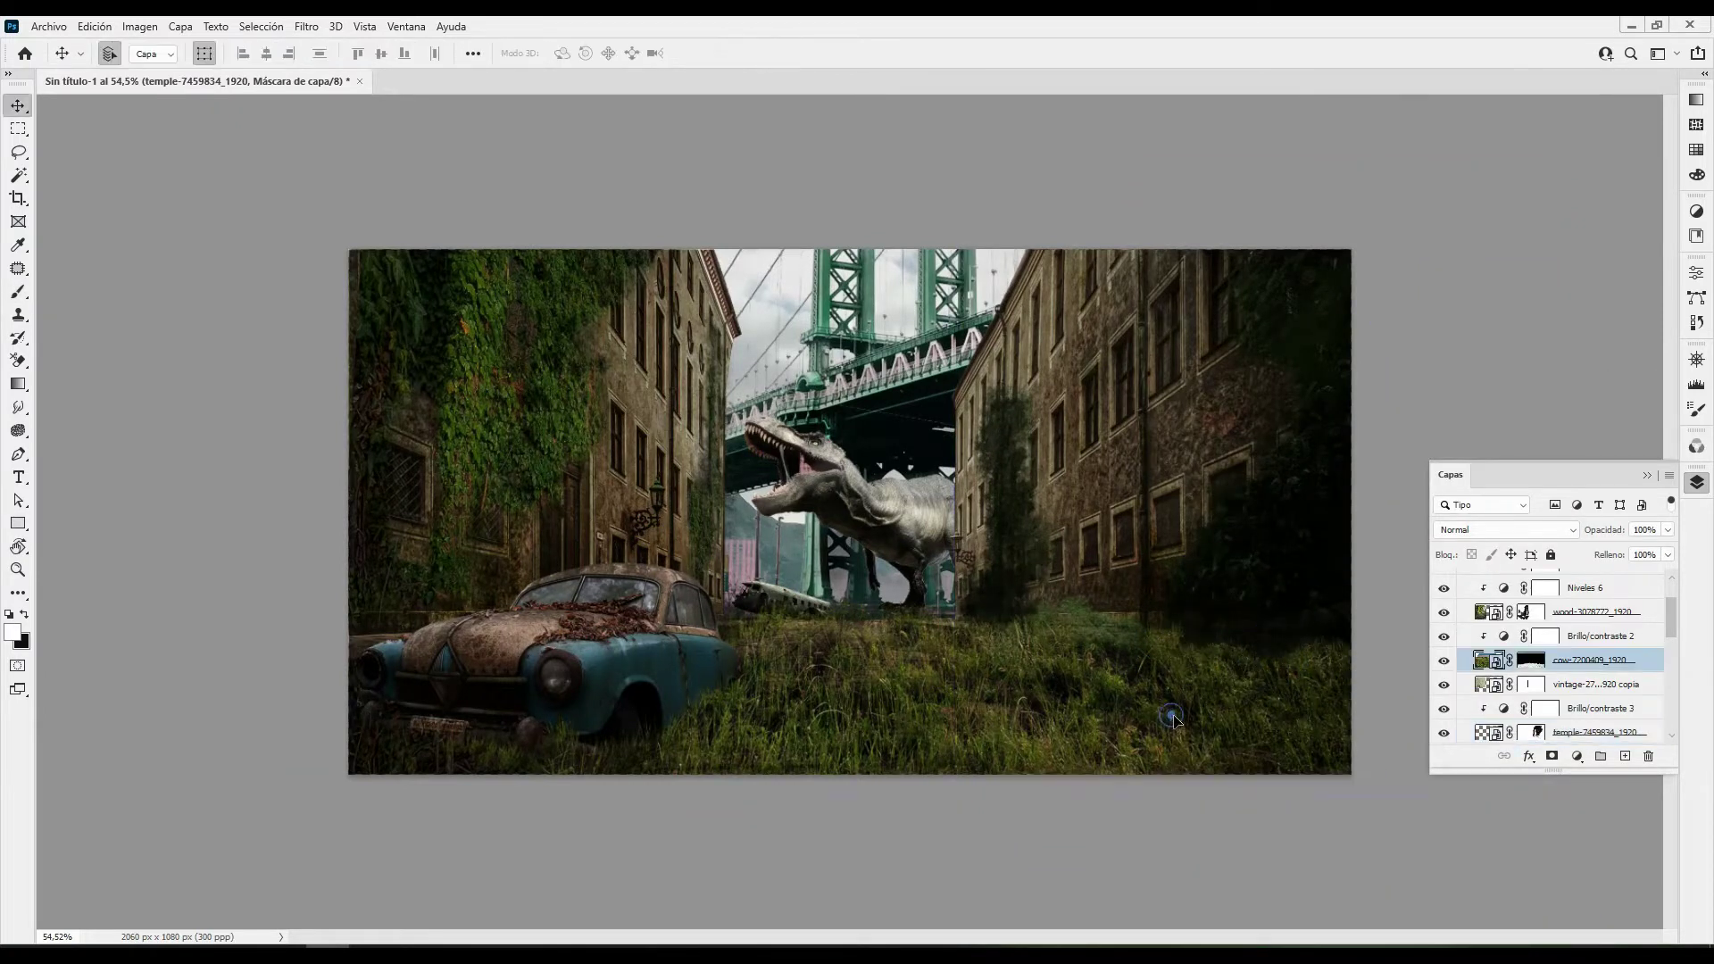
{"action": "left_click", "coordinate": [1532, 660]}
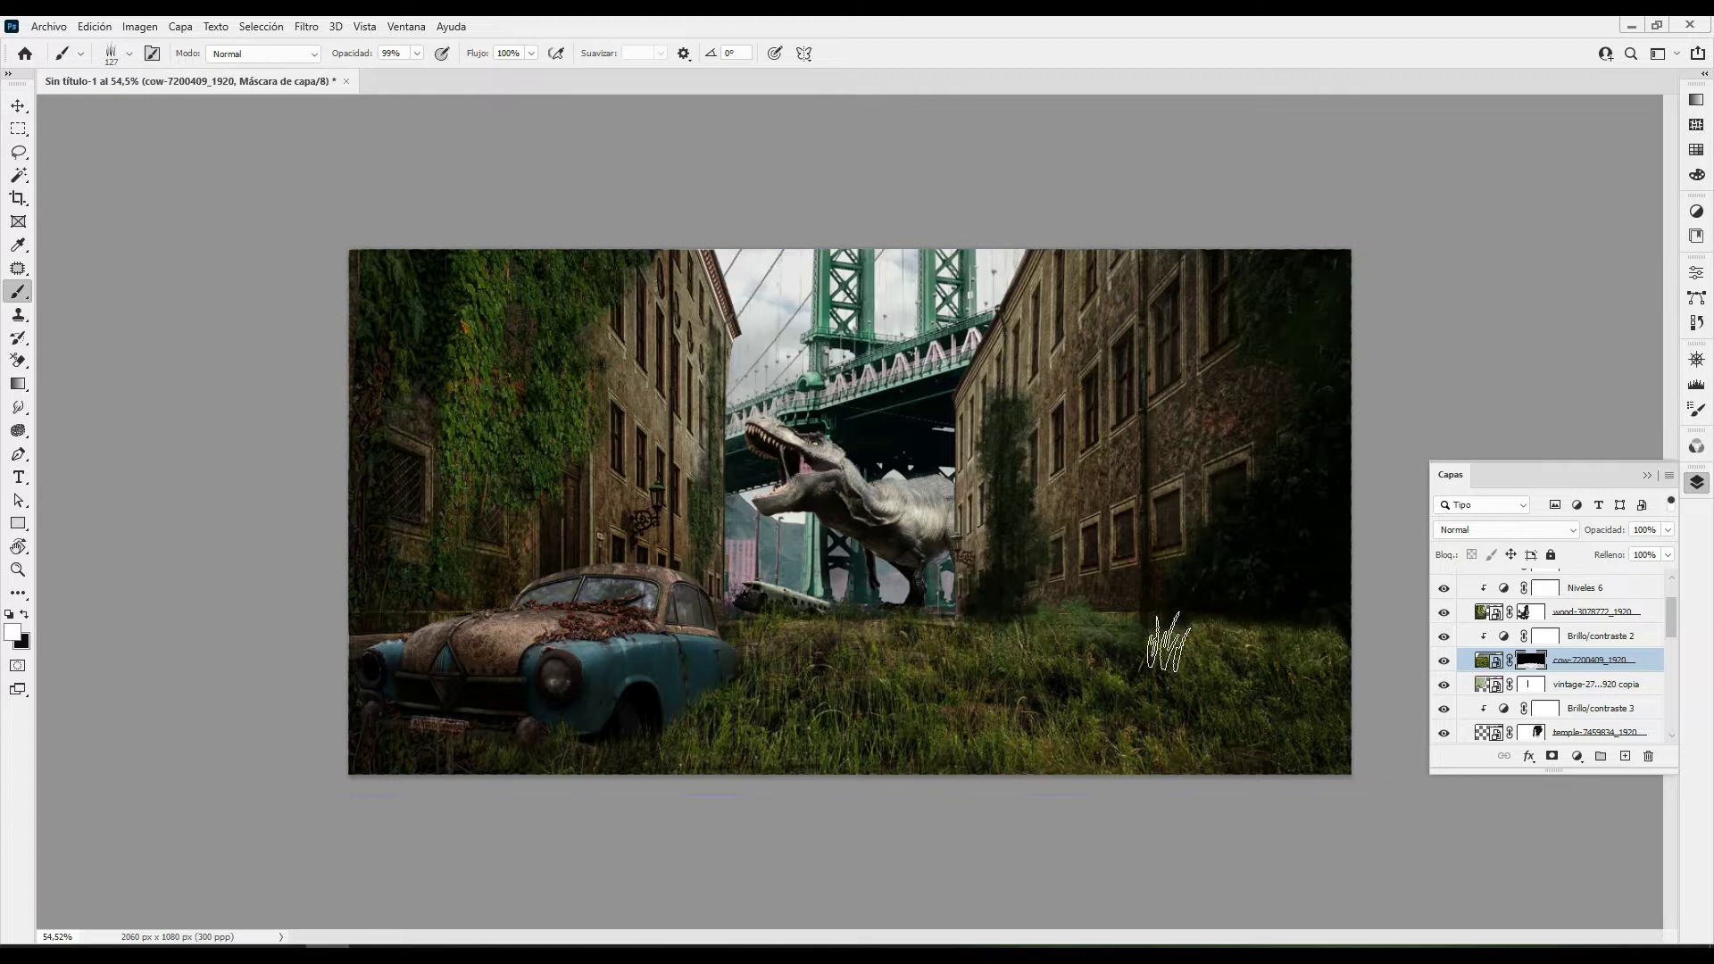
{"action": "right_click", "coordinate": [1168, 641]}
{"action": "double_click", "coordinate": [1454, 639]}
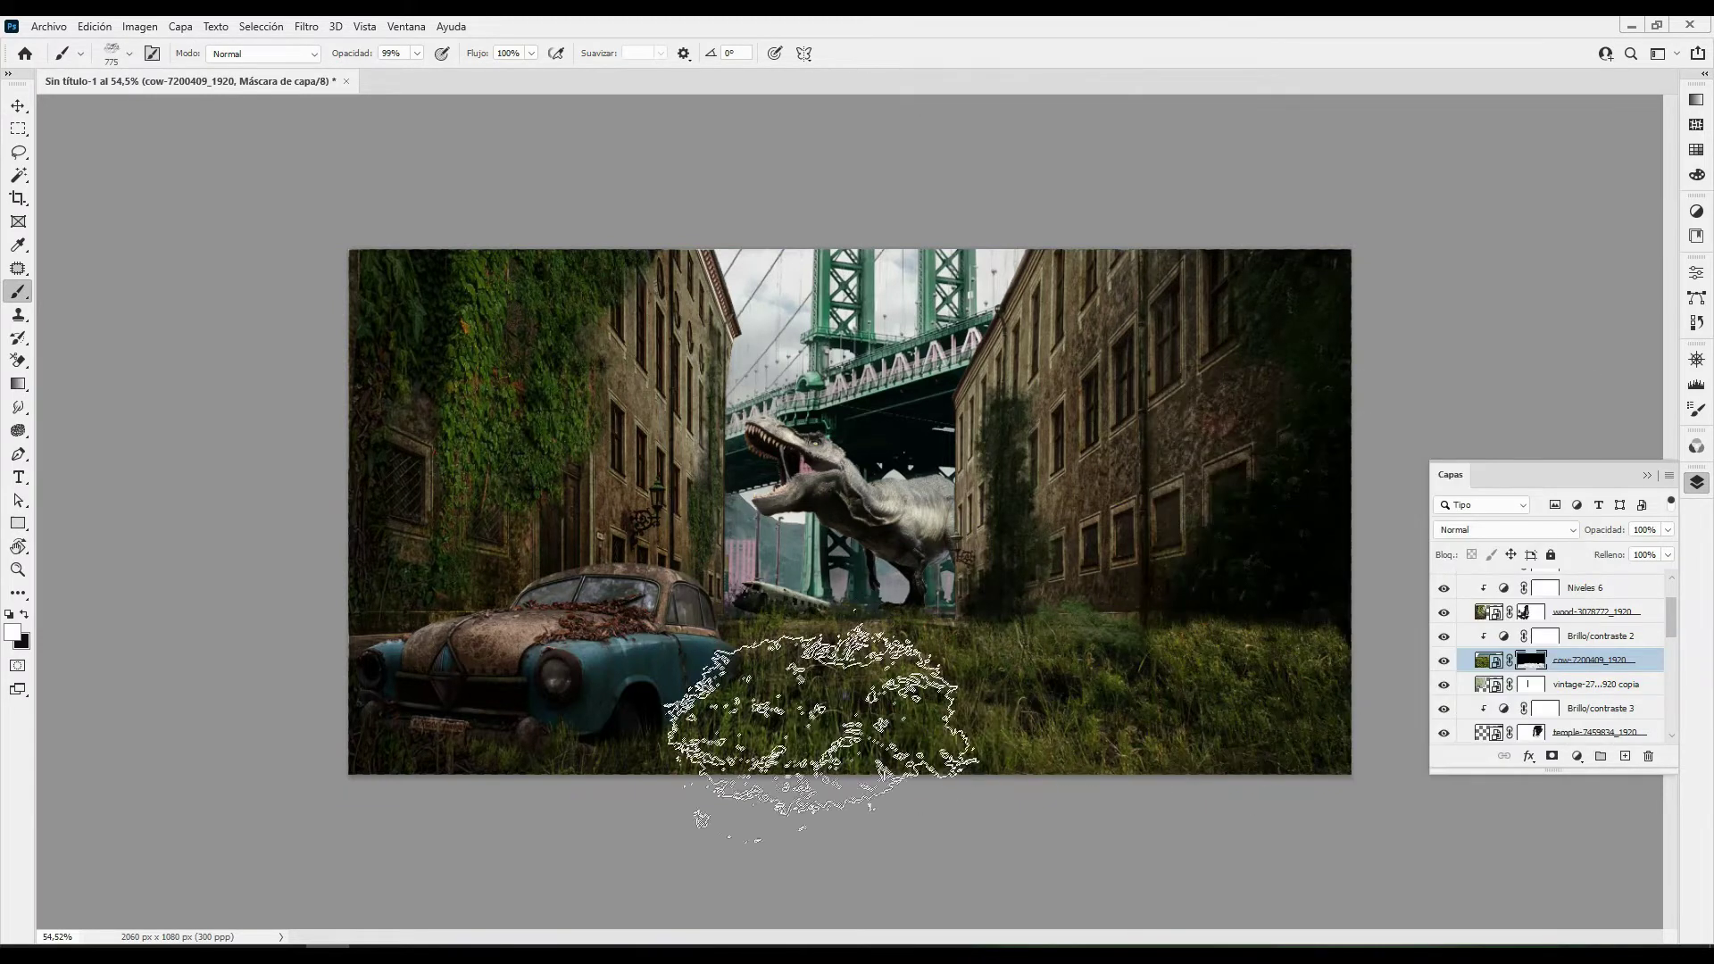
{"action": "key", "text": "bracketleft"}
{"action": "key", "text": "bracketleft"}
{"action": "key", "text": "bracketleft"}
{"action": "left_click_drag", "start_coordinate": [972, 629], "coordinate": [879, 727]}
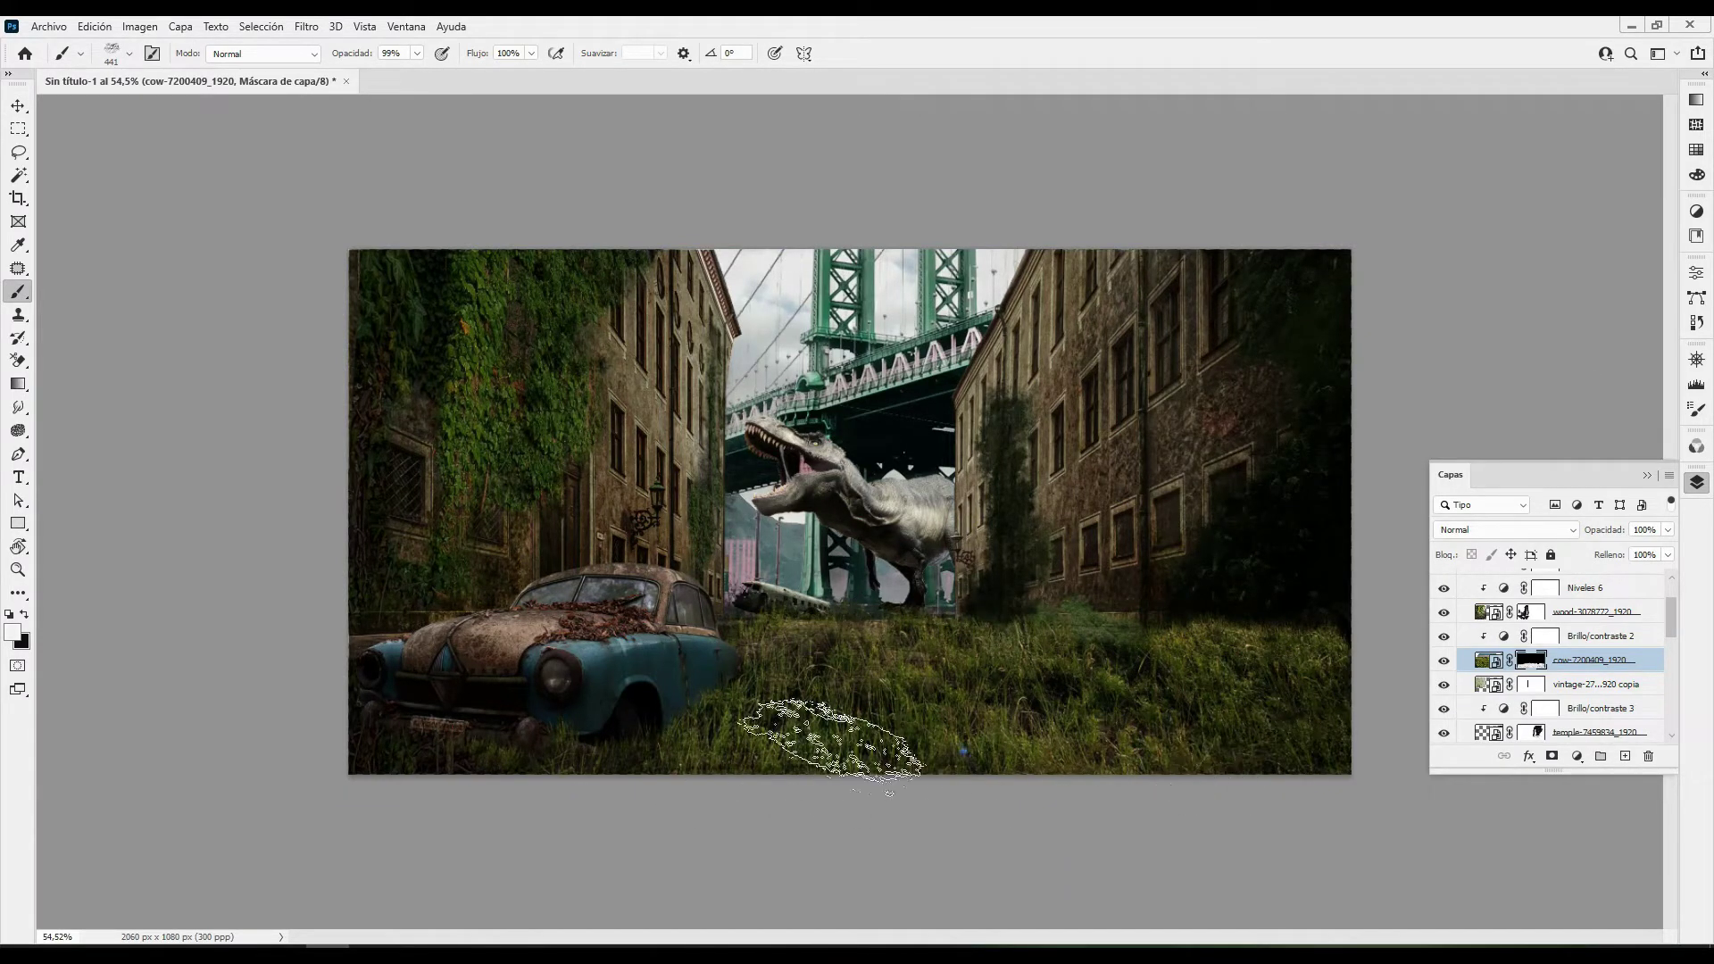
Browse the layers, selecting Niveles 3, toggling the aviom group, then selecting the cielo sky layer
{"action": "key", "text": "ctrl+d"}
{"action": "key", "text": "v"}
{"action": "scroll", "coordinate": [999, 683], "scroll_direction": "down", "scroll_amount": 1}
{"action": "left_click", "coordinate": [1468, 373]}
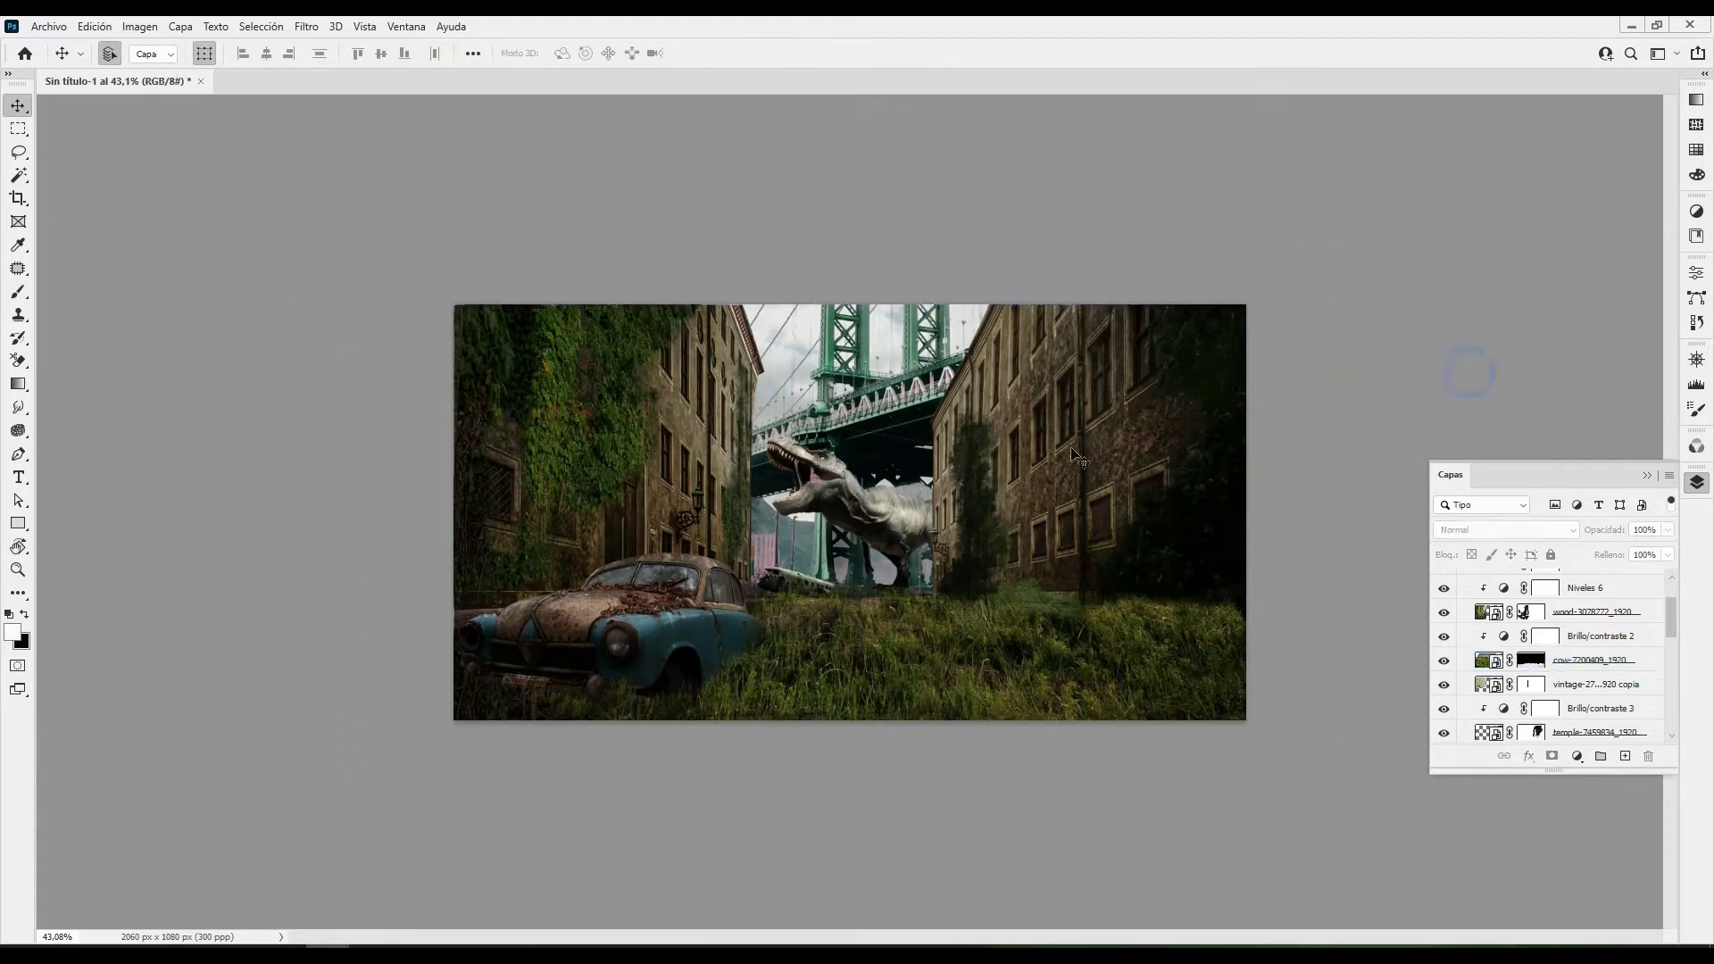
{"action": "left_click", "coordinate": [949, 428]}
{"action": "scroll", "coordinate": [803, 571], "scroll_direction": "up", "scroll_amount": 4}
{"action": "left_click", "coordinate": [1479, 612]}
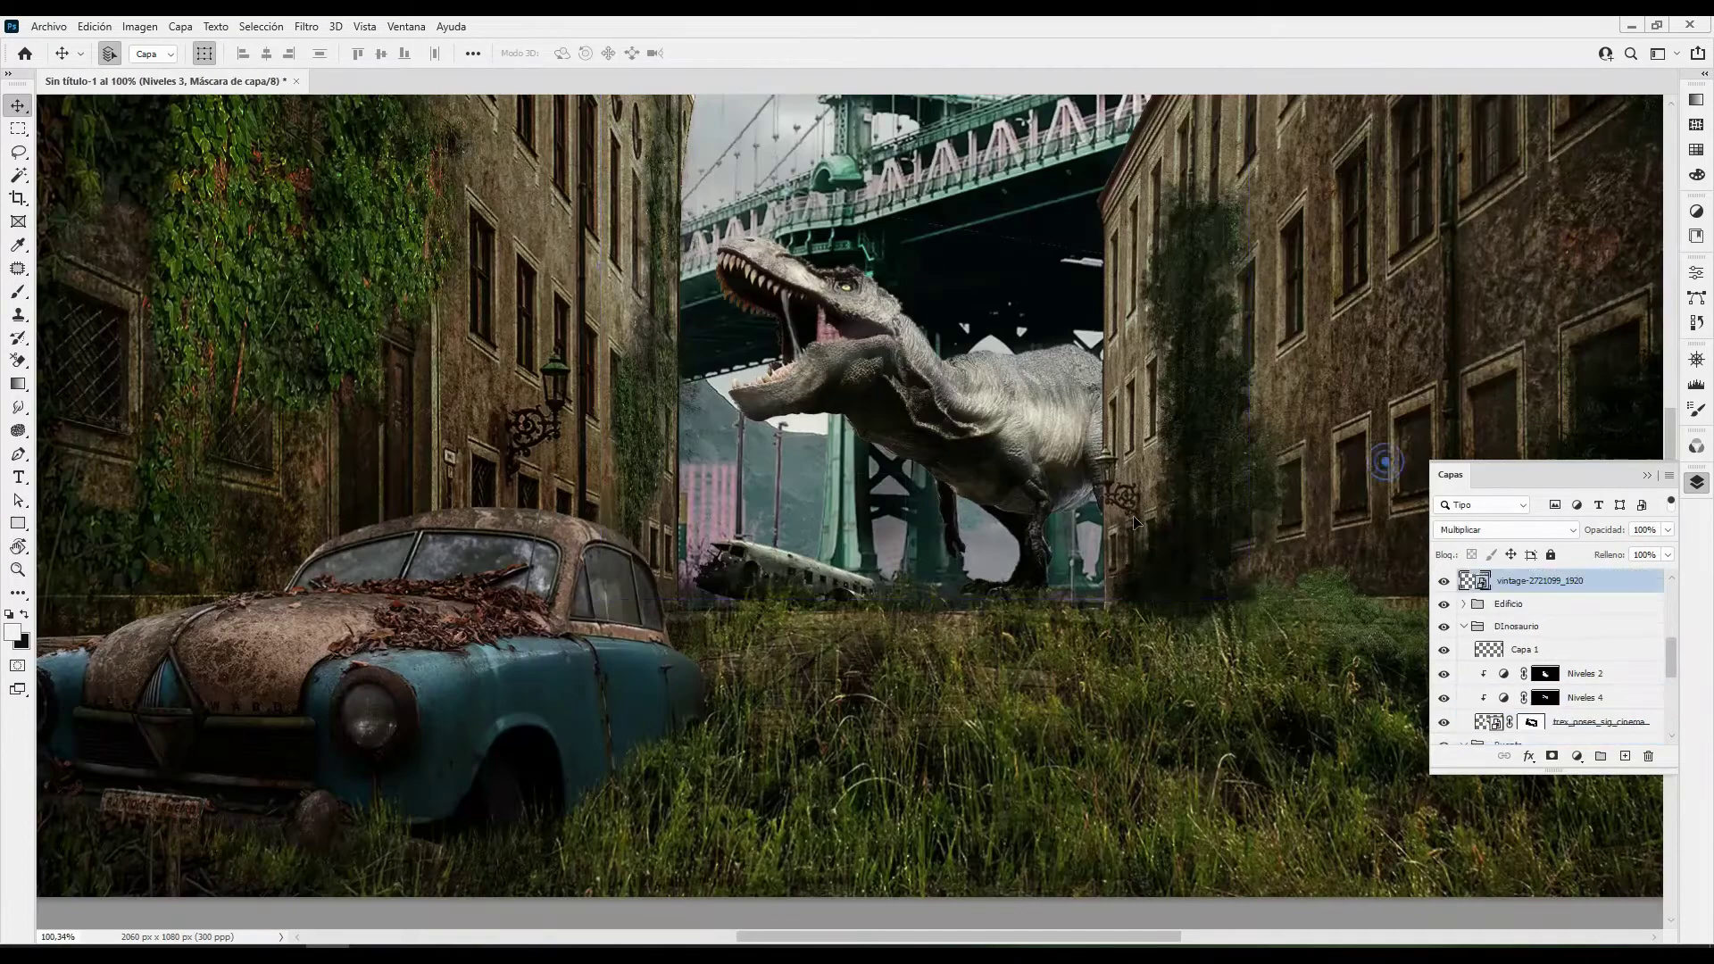
{"action": "left_click", "coordinate": [1479, 612]}
{"action": "left_click", "coordinate": [1479, 612]}
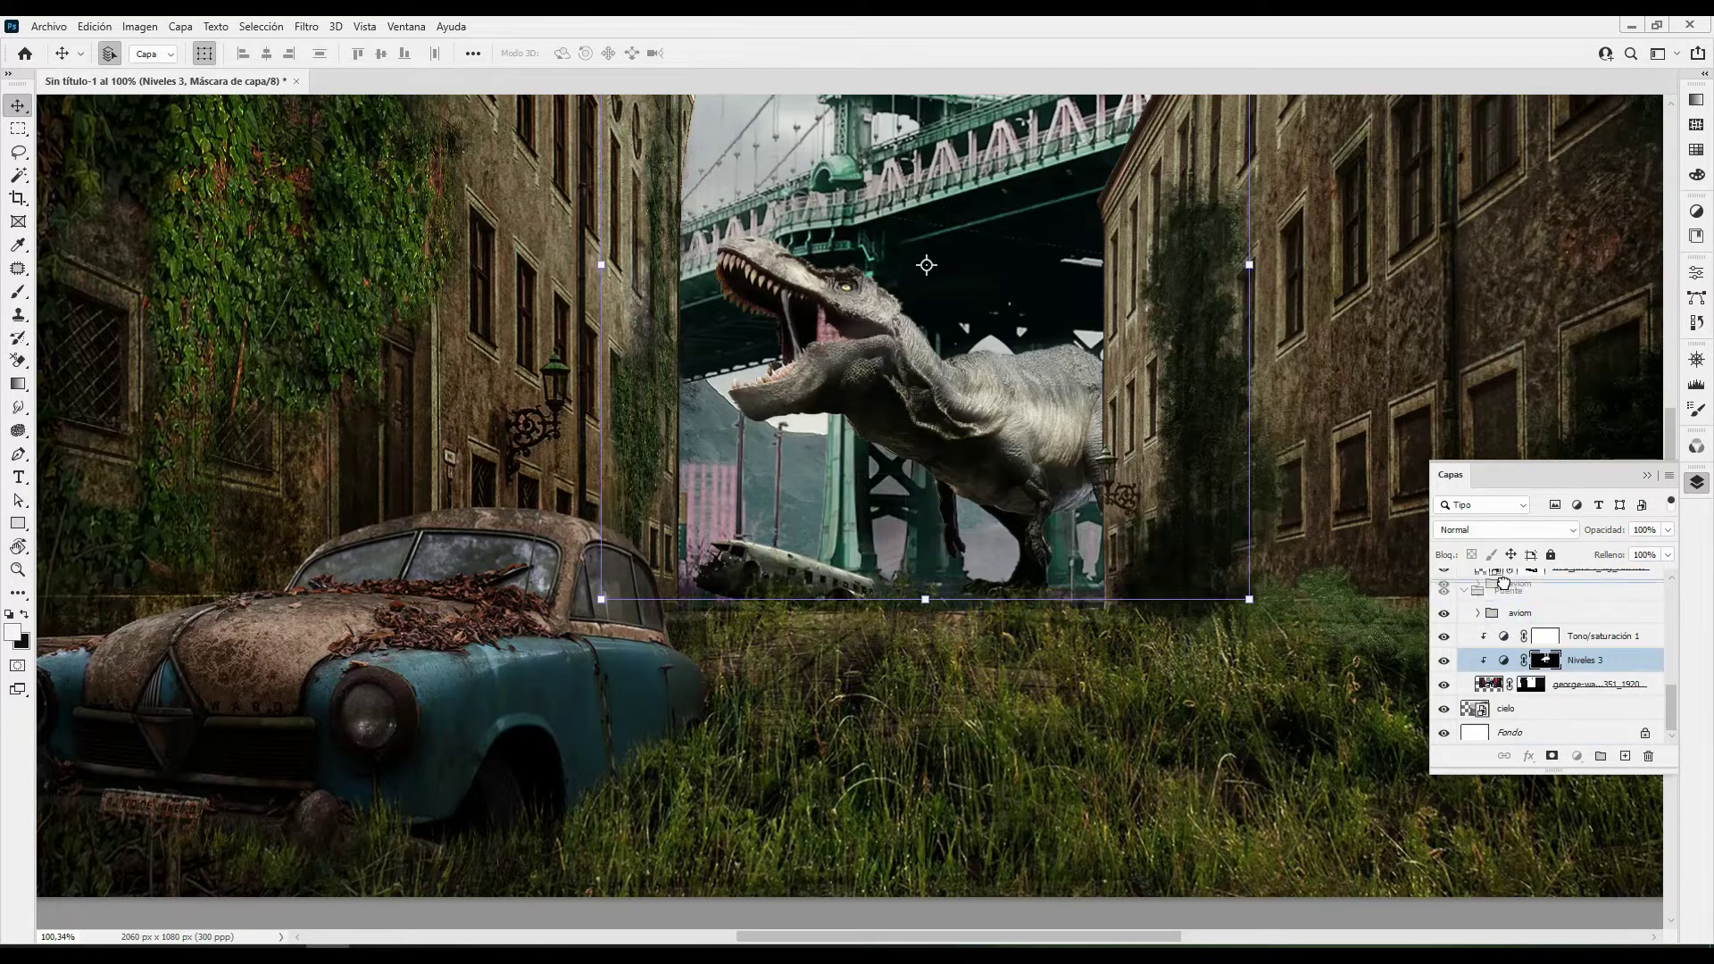
{"action": "left_click", "coordinate": [1454, 719]}
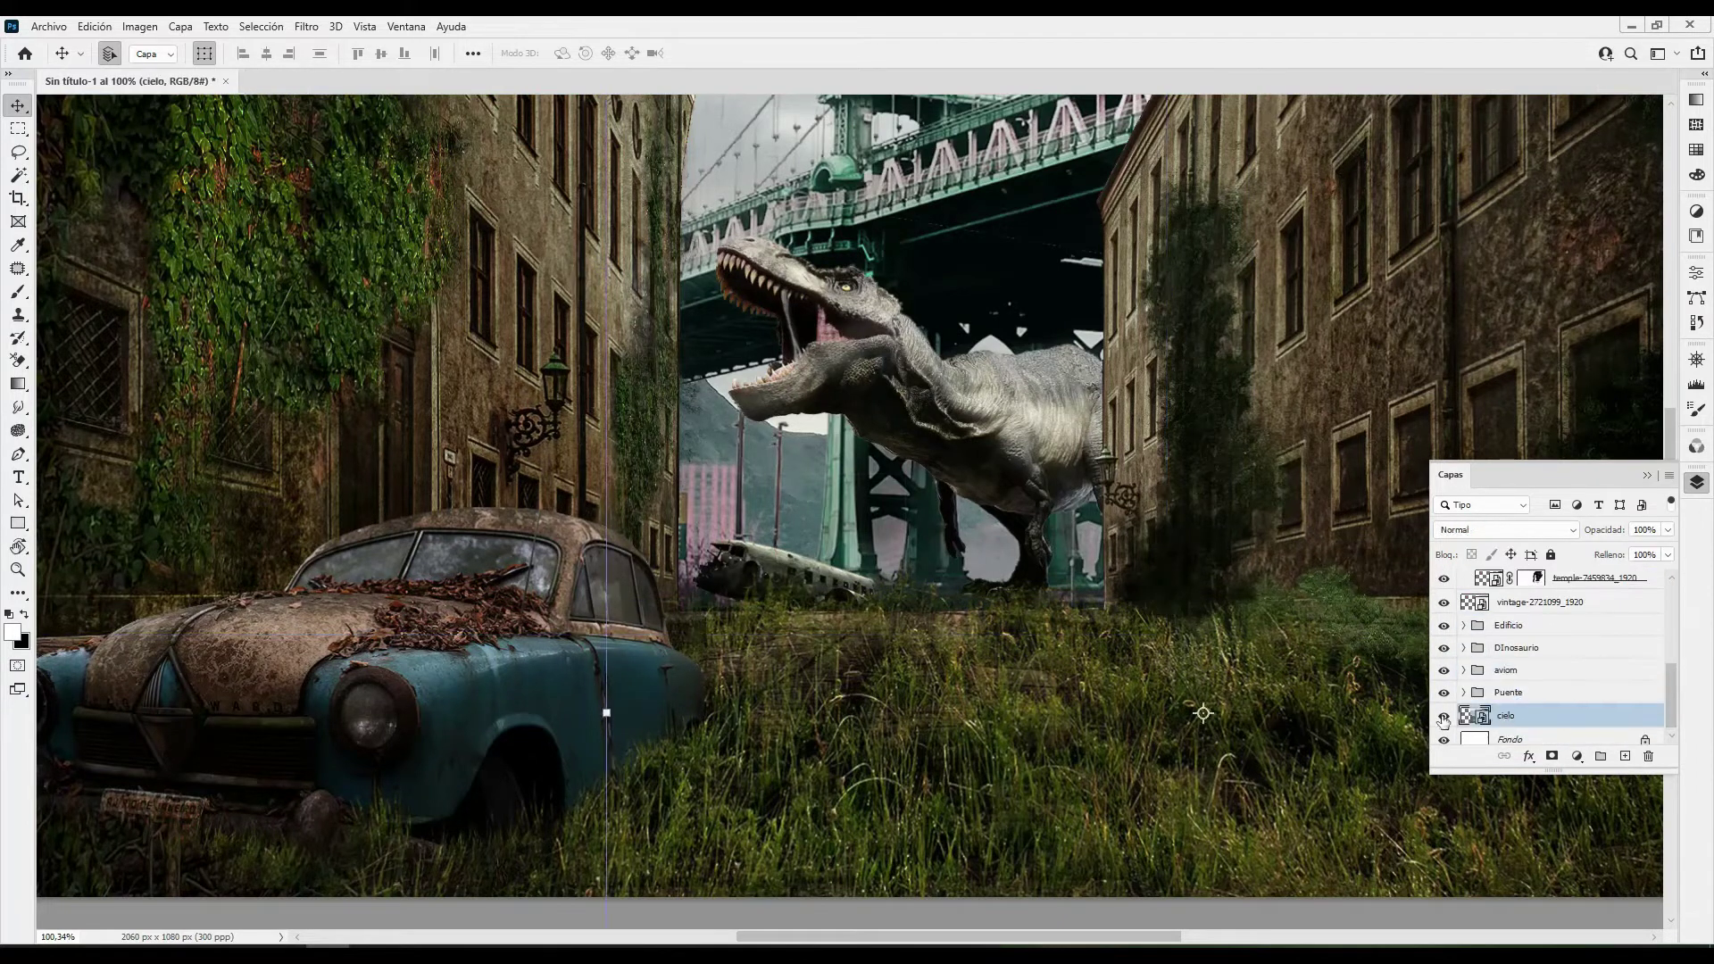
{"action": "scroll", "coordinate": [1488, 719], "scroll_direction": "up", "scroll_amount": 5}
{"action": "left_click", "coordinate": [1530, 580]}
{"action": "key", "text": "b"}
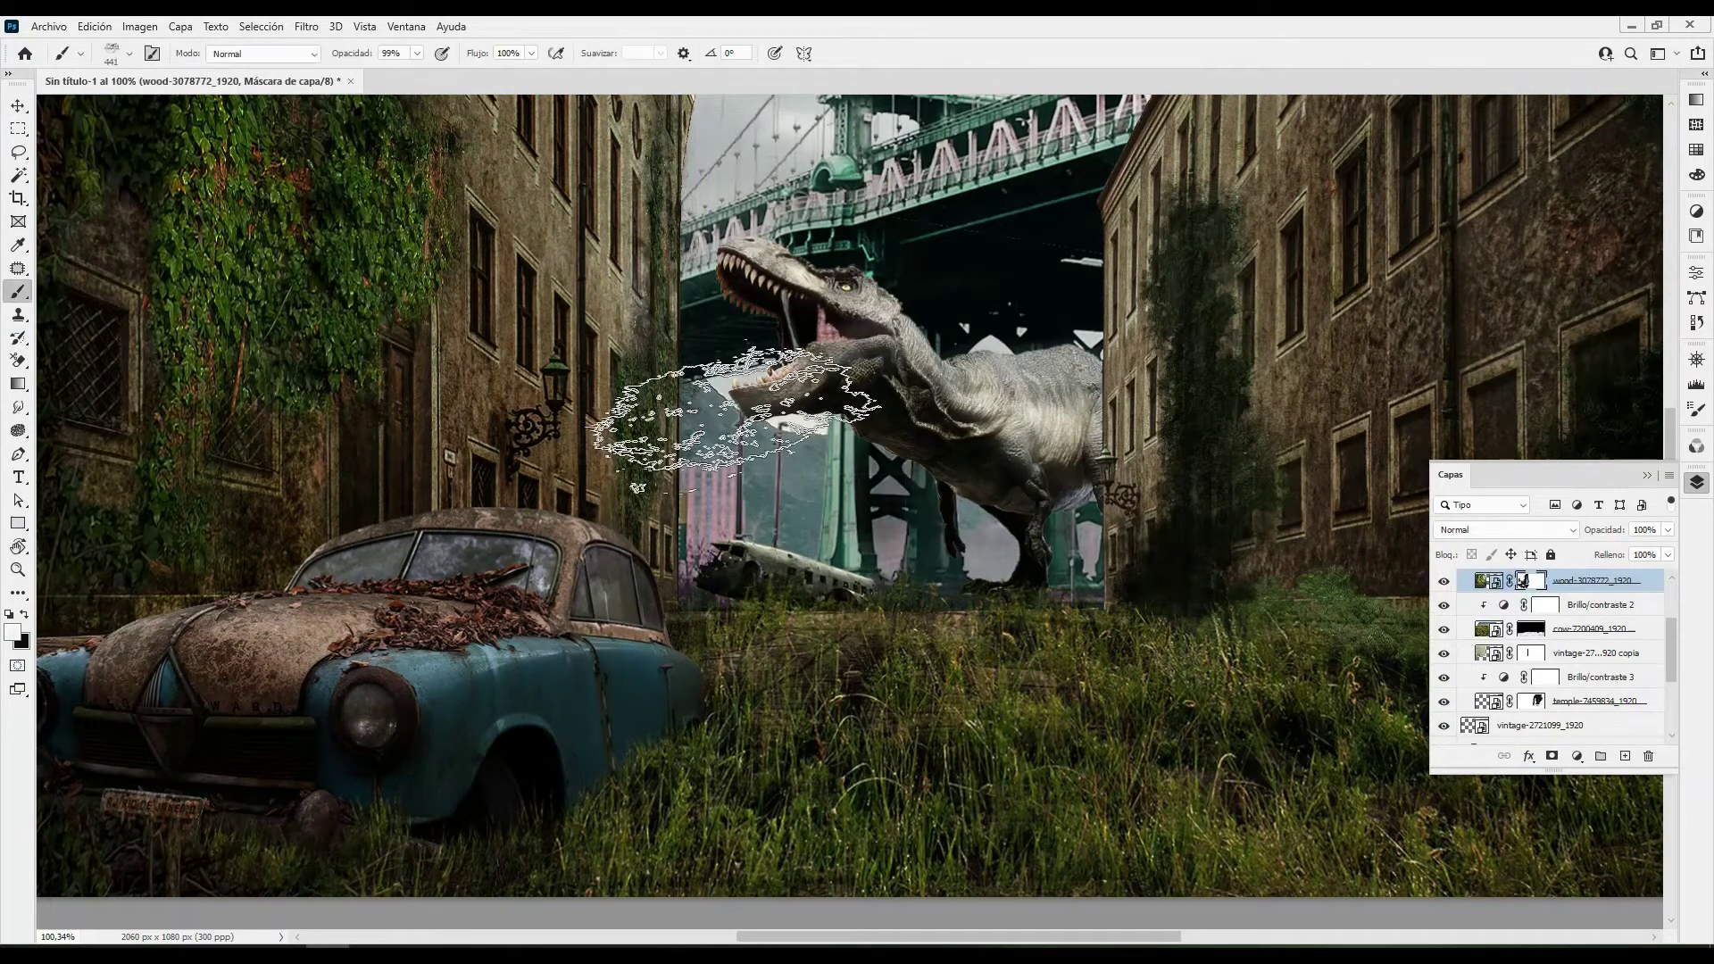
{"action": "right_click", "coordinate": [734, 375]}
{"action": "key", "text": "Escape"}
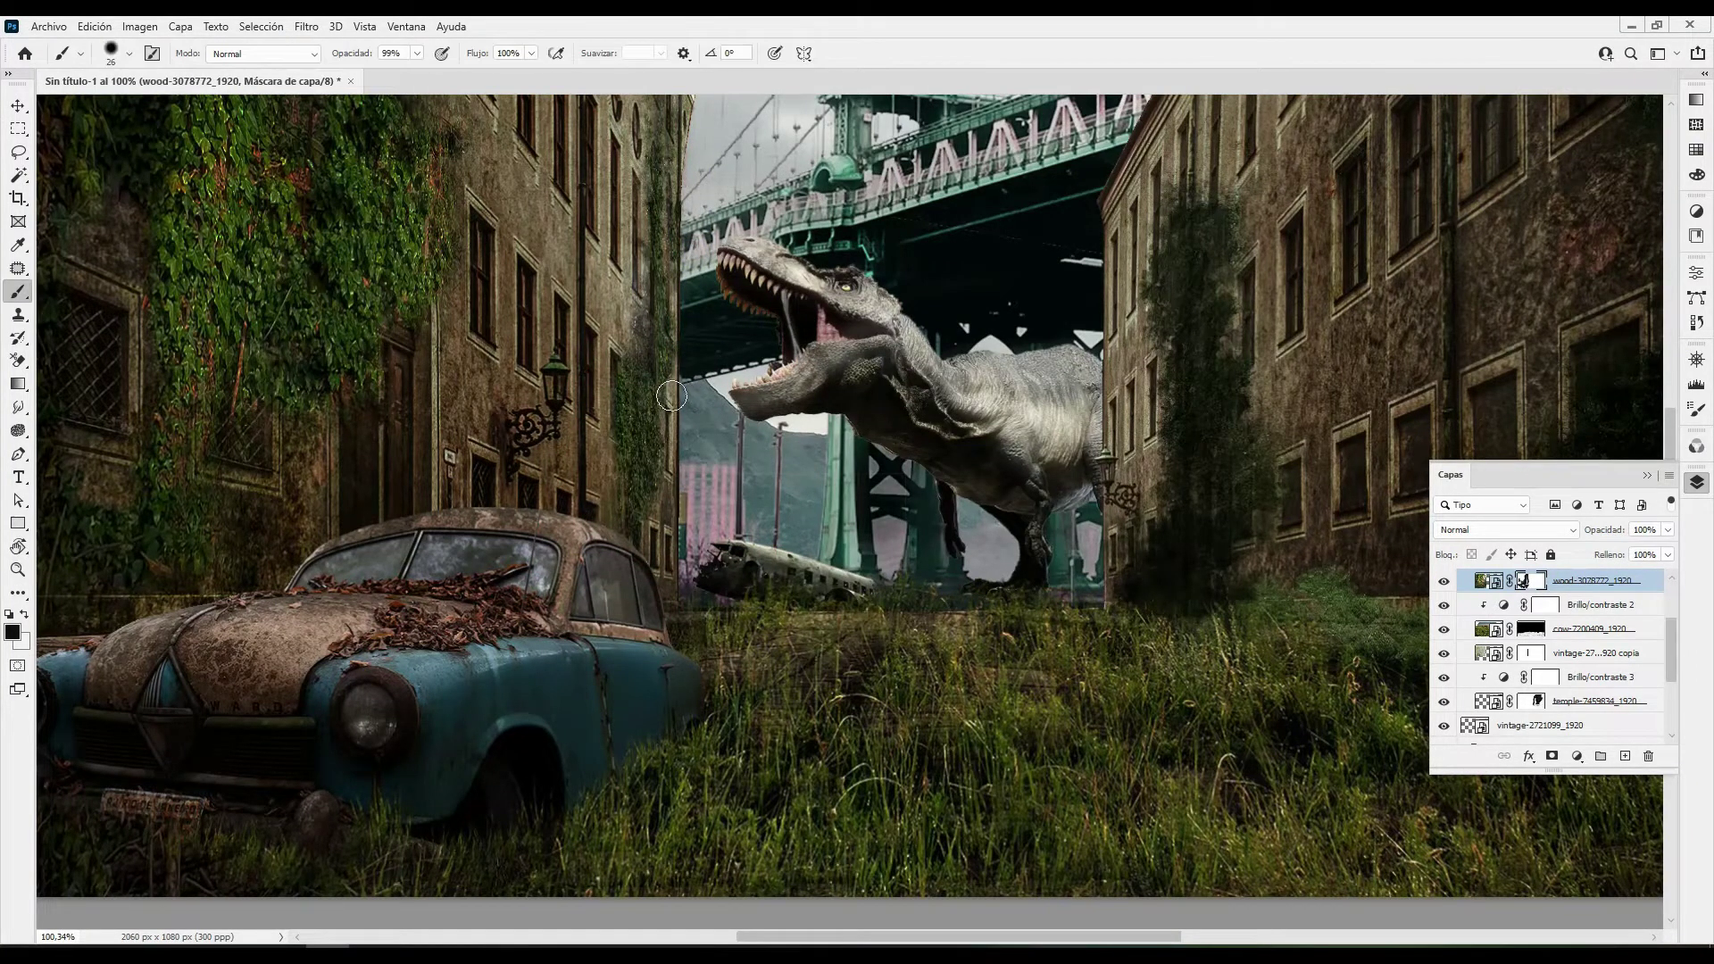
{"action": "left_click_drag", "start_coordinate": [667, 335], "coordinate": [667, 292]}
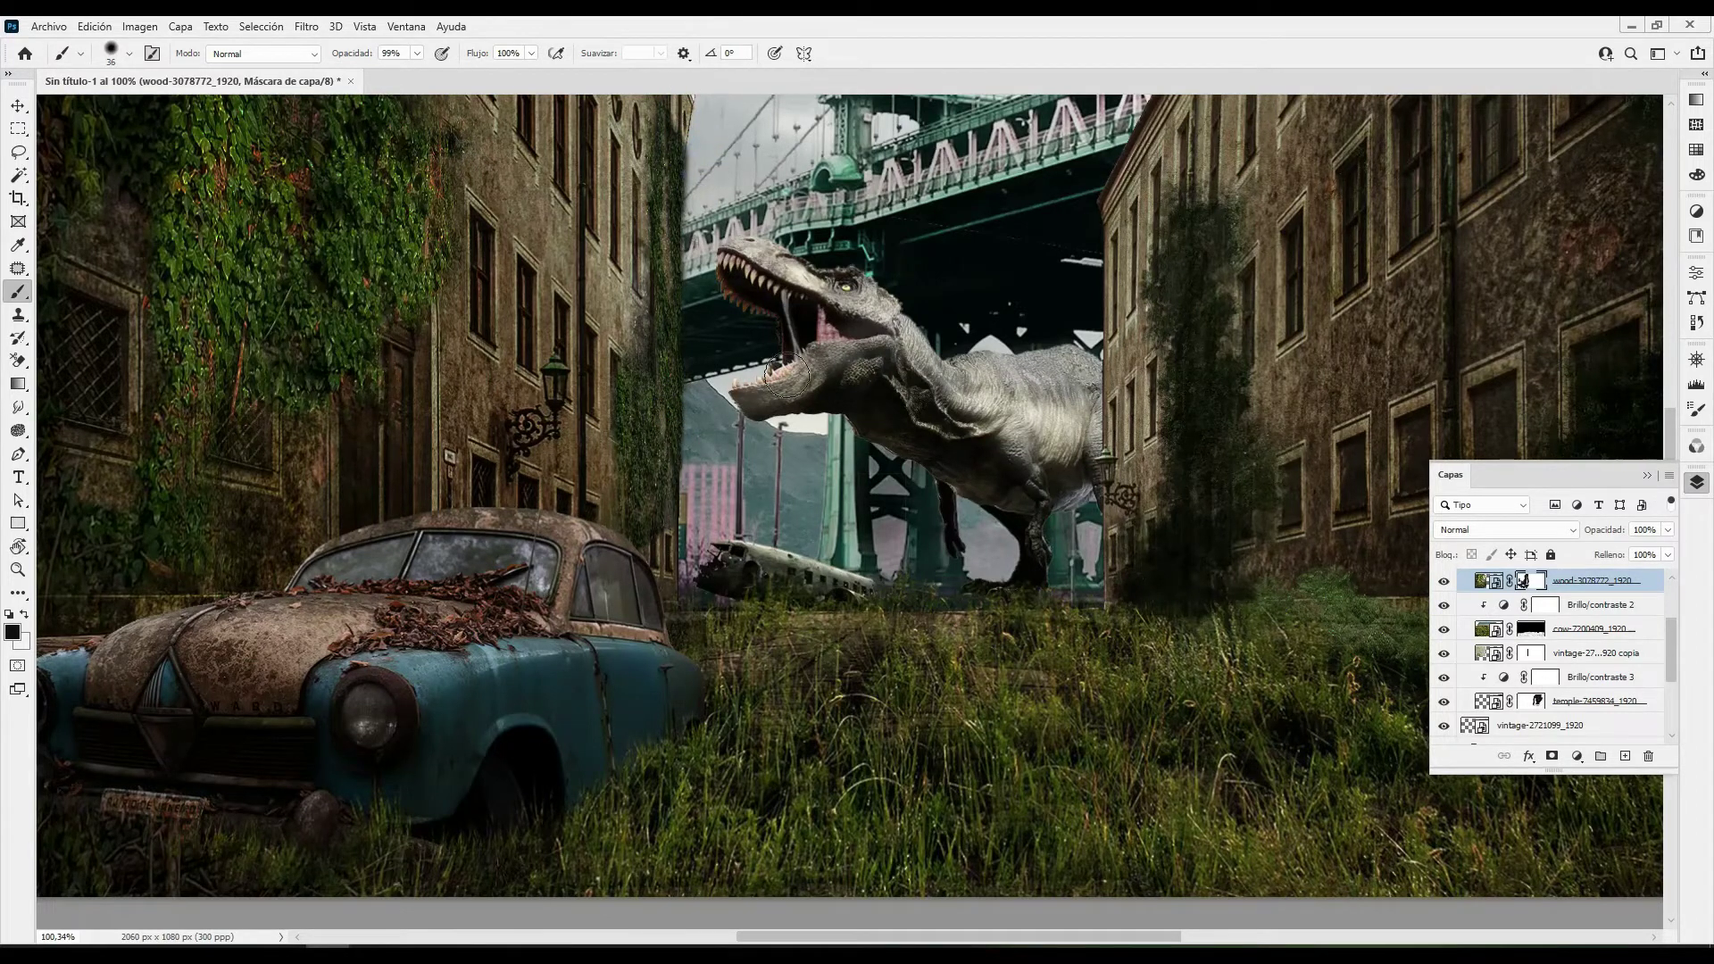
{"action": "scroll", "coordinate": [785, 375], "scroll_direction": "down", "scroll_amount": 3}
{"action": "scroll", "coordinate": [785, 375], "scroll_direction": "up", "scroll_amount": 4}
{"action": "right_click", "coordinate": [776, 473]}
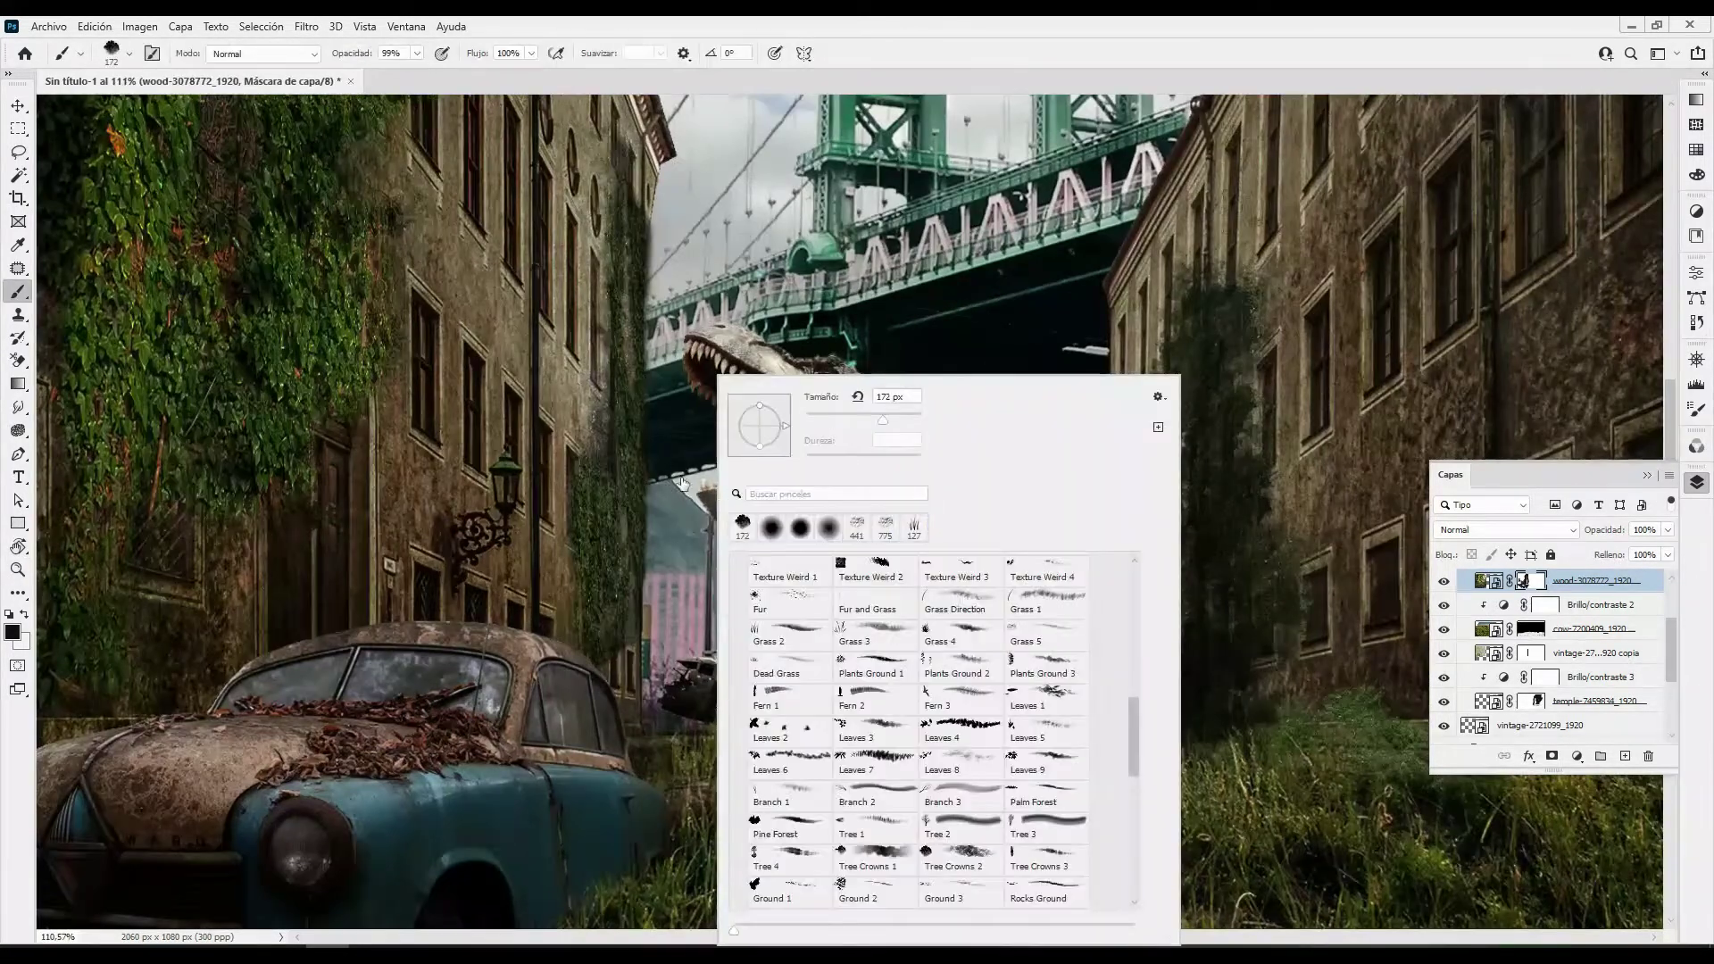
{"action": "left_click", "coordinate": [606, 468]}
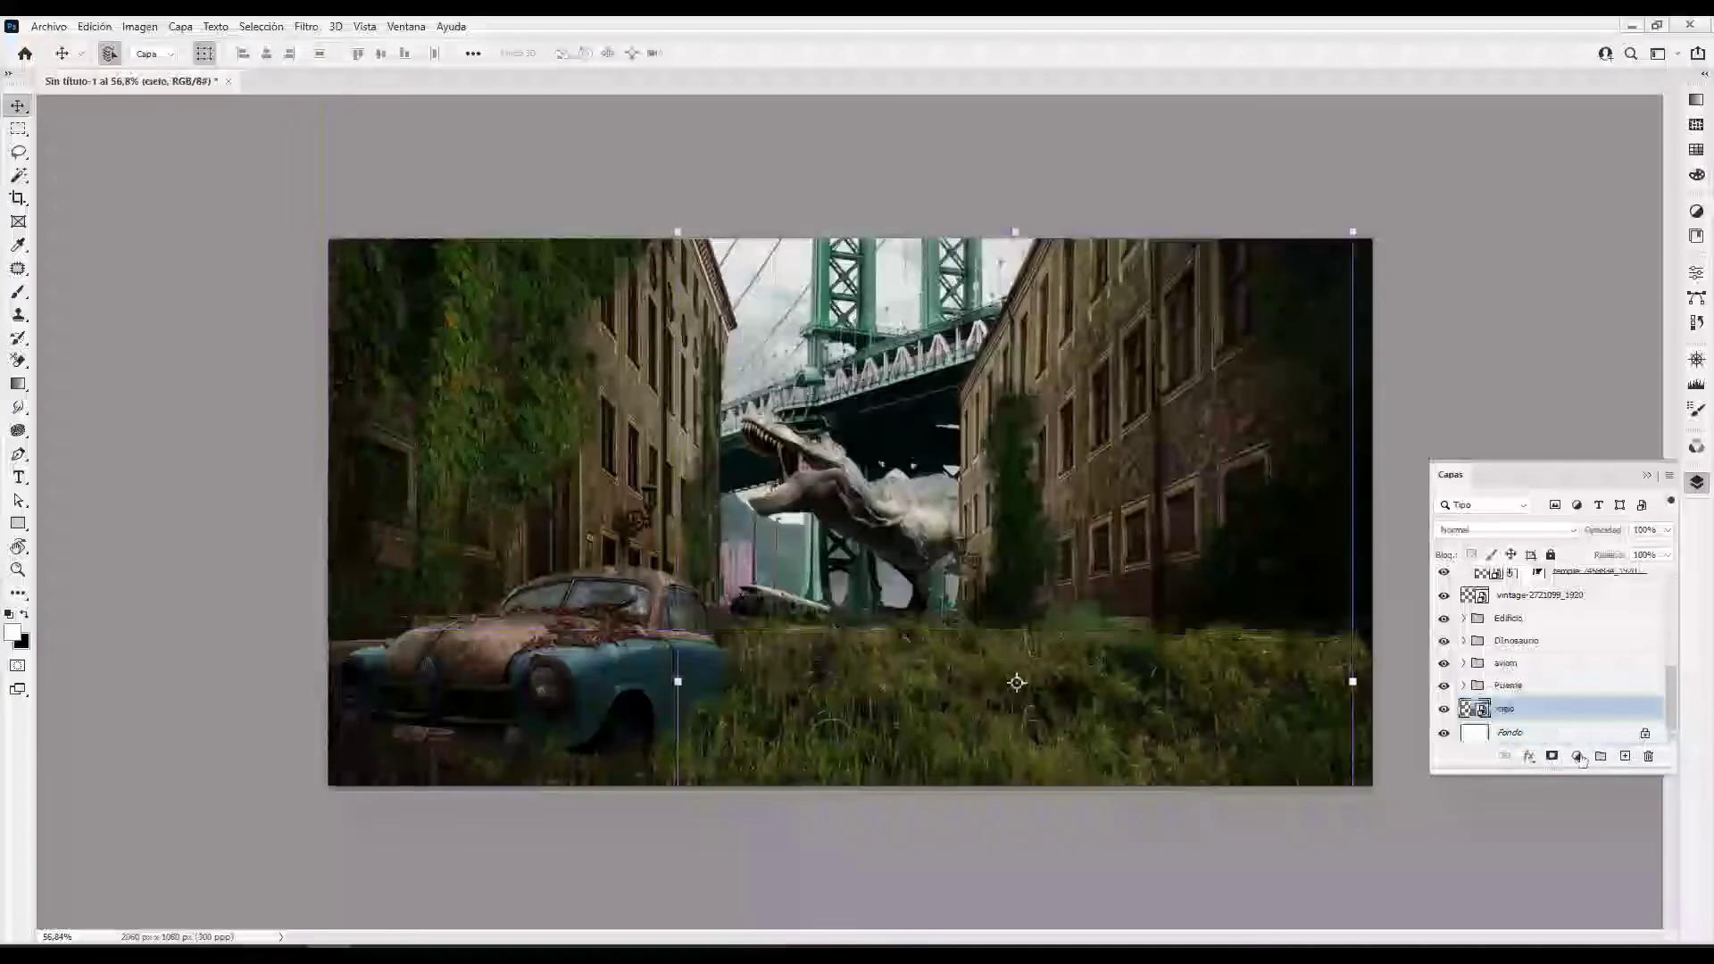
Add an Exposure adjustment at +3.25 with its mask inverted to black
{"action": "left_click", "coordinate": [1578, 756]}
{"action": "left_click", "coordinate": [1566, 542]}
{"action": "left_click_drag", "start_coordinate": [1553, 372], "coordinate": [1597, 372]}
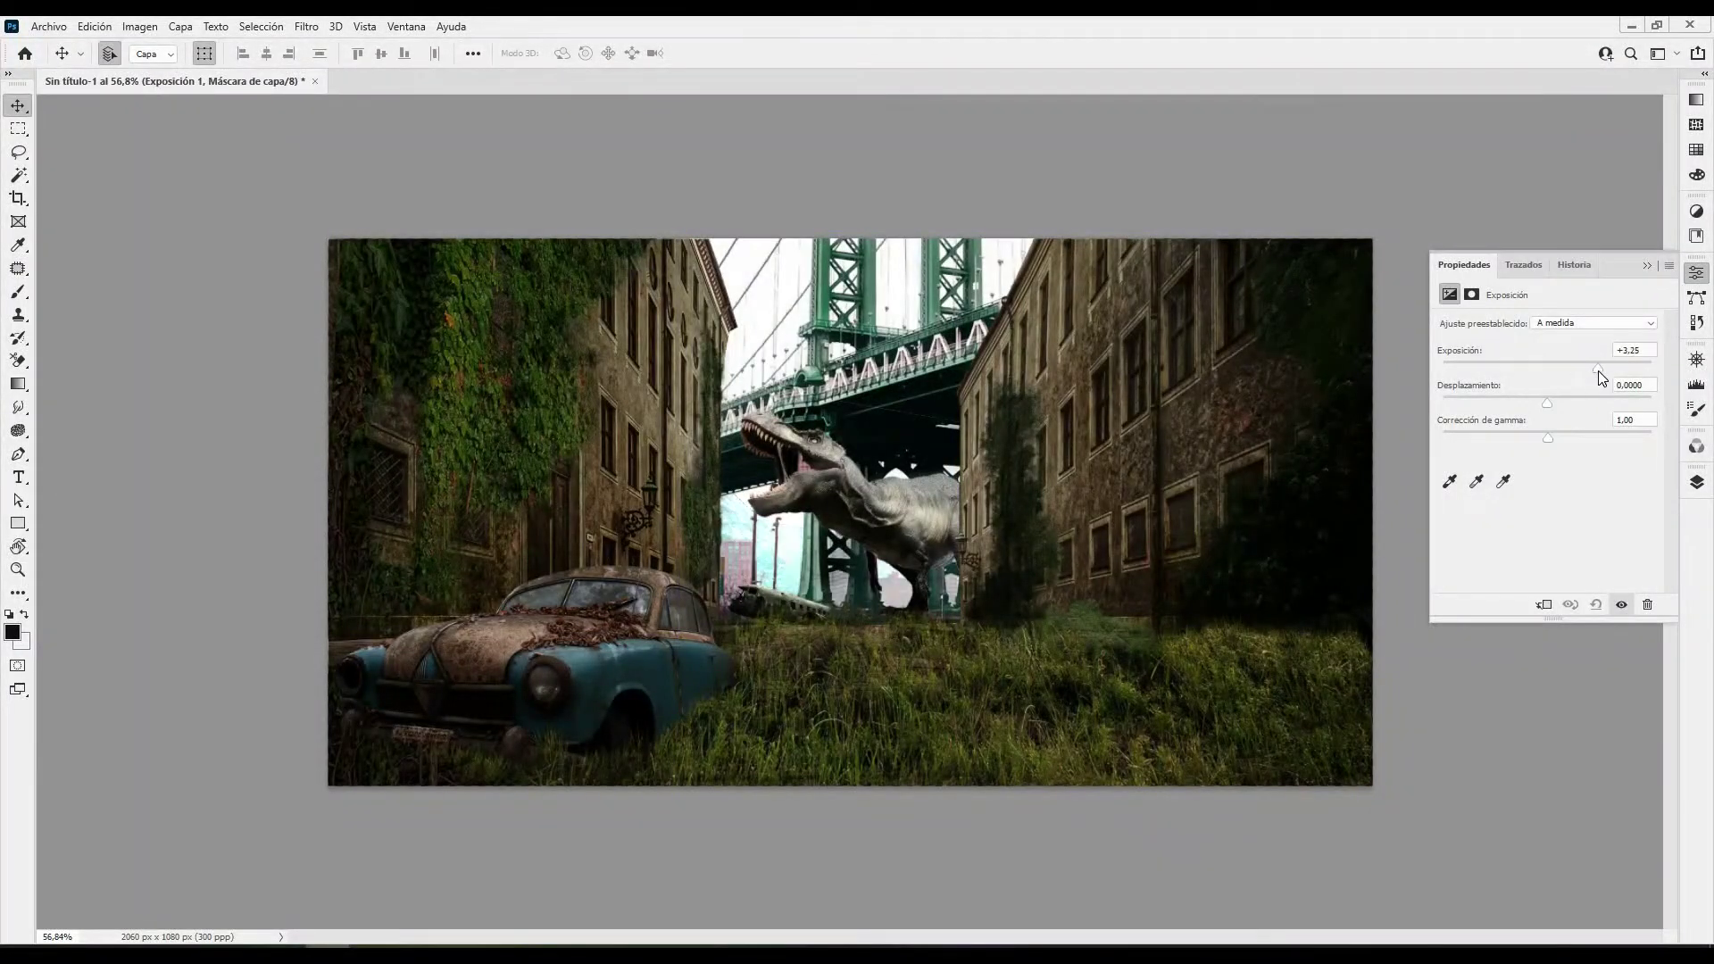
{"action": "left_click", "coordinate": [1695, 482]}
{"action": "key", "text": "b"}
{"action": "key", "text": "ctrl+i"}
Load a smaller white Niebla fog brush and test a fog dab, then undo it
{"action": "right_click", "coordinate": [991, 384]}
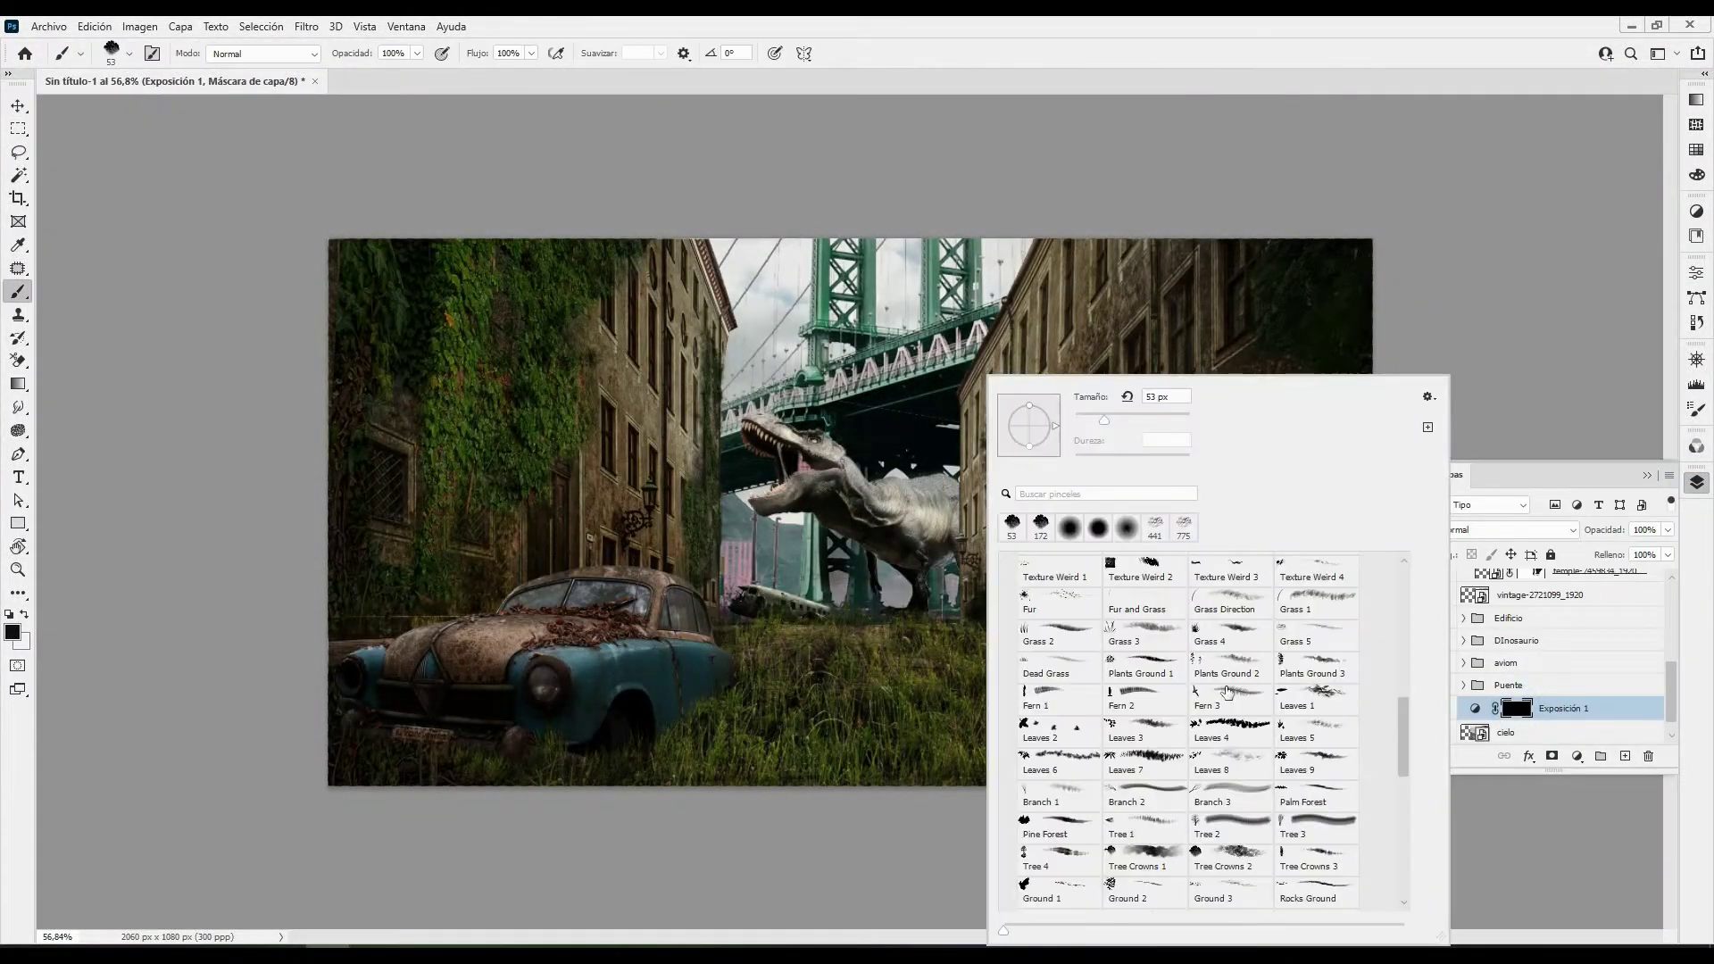
{"action": "scroll", "coordinate": [1227, 692], "scroll_direction": "up", "scroll_amount": 5}
{"action": "left_click", "coordinate": [1008, 564]}
{"action": "left_click", "coordinate": [1011, 719]}
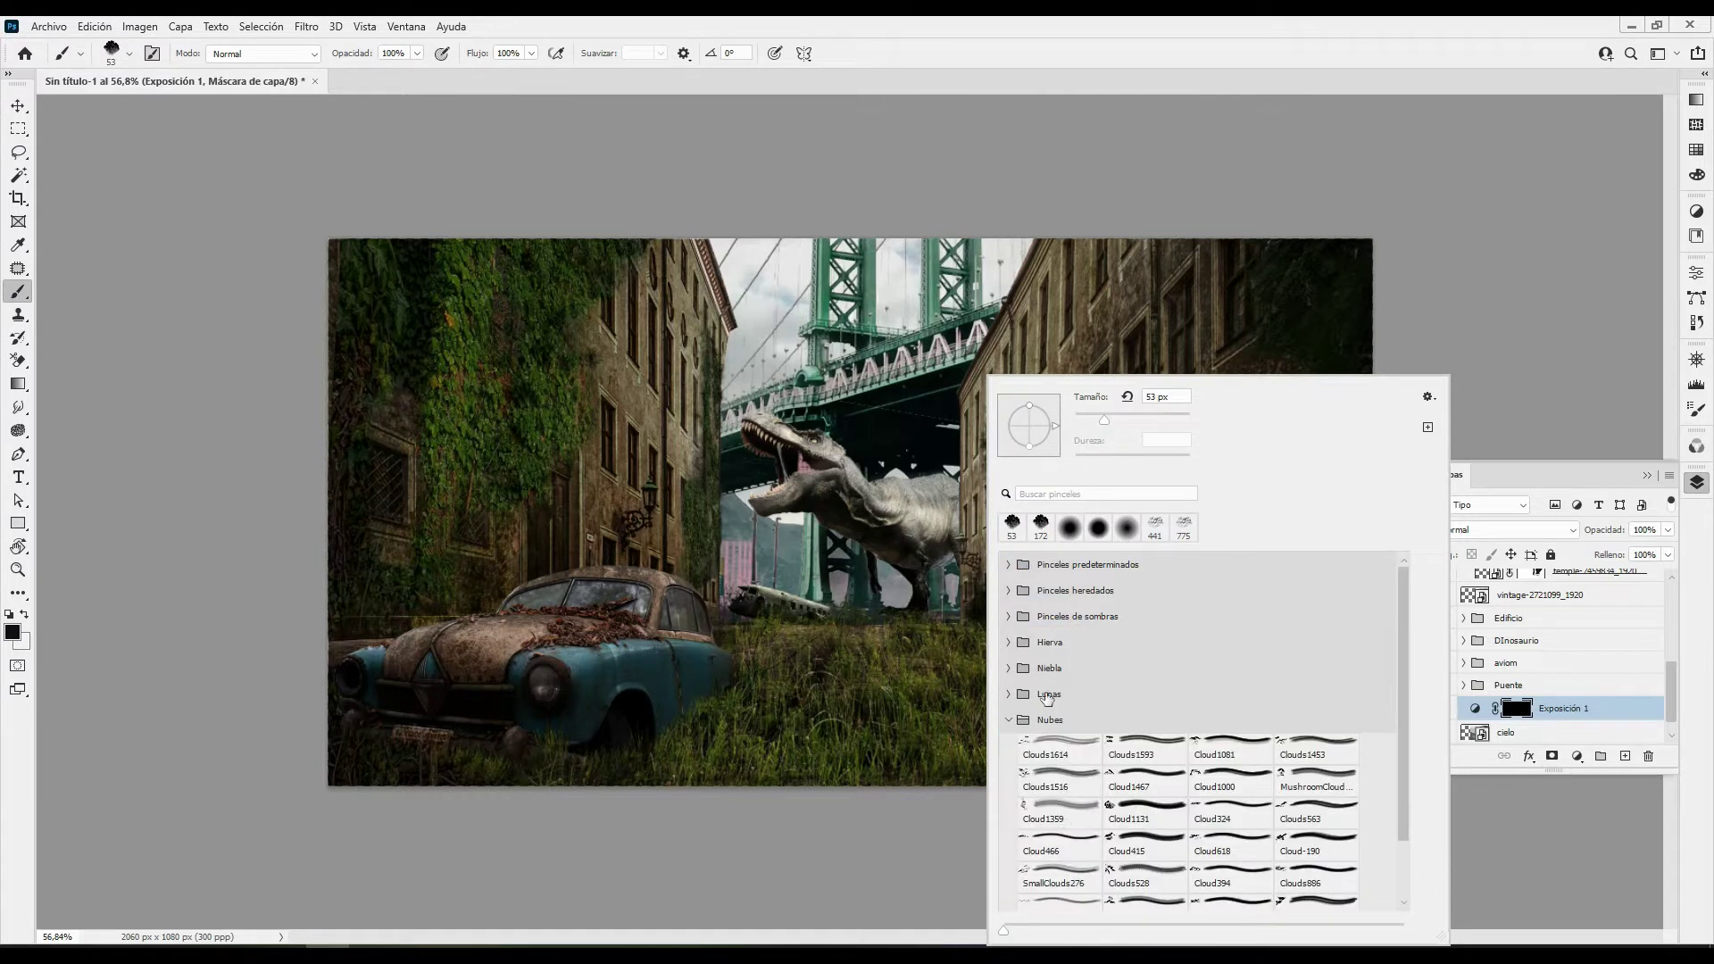
{"action": "left_click", "coordinate": [1008, 669]}
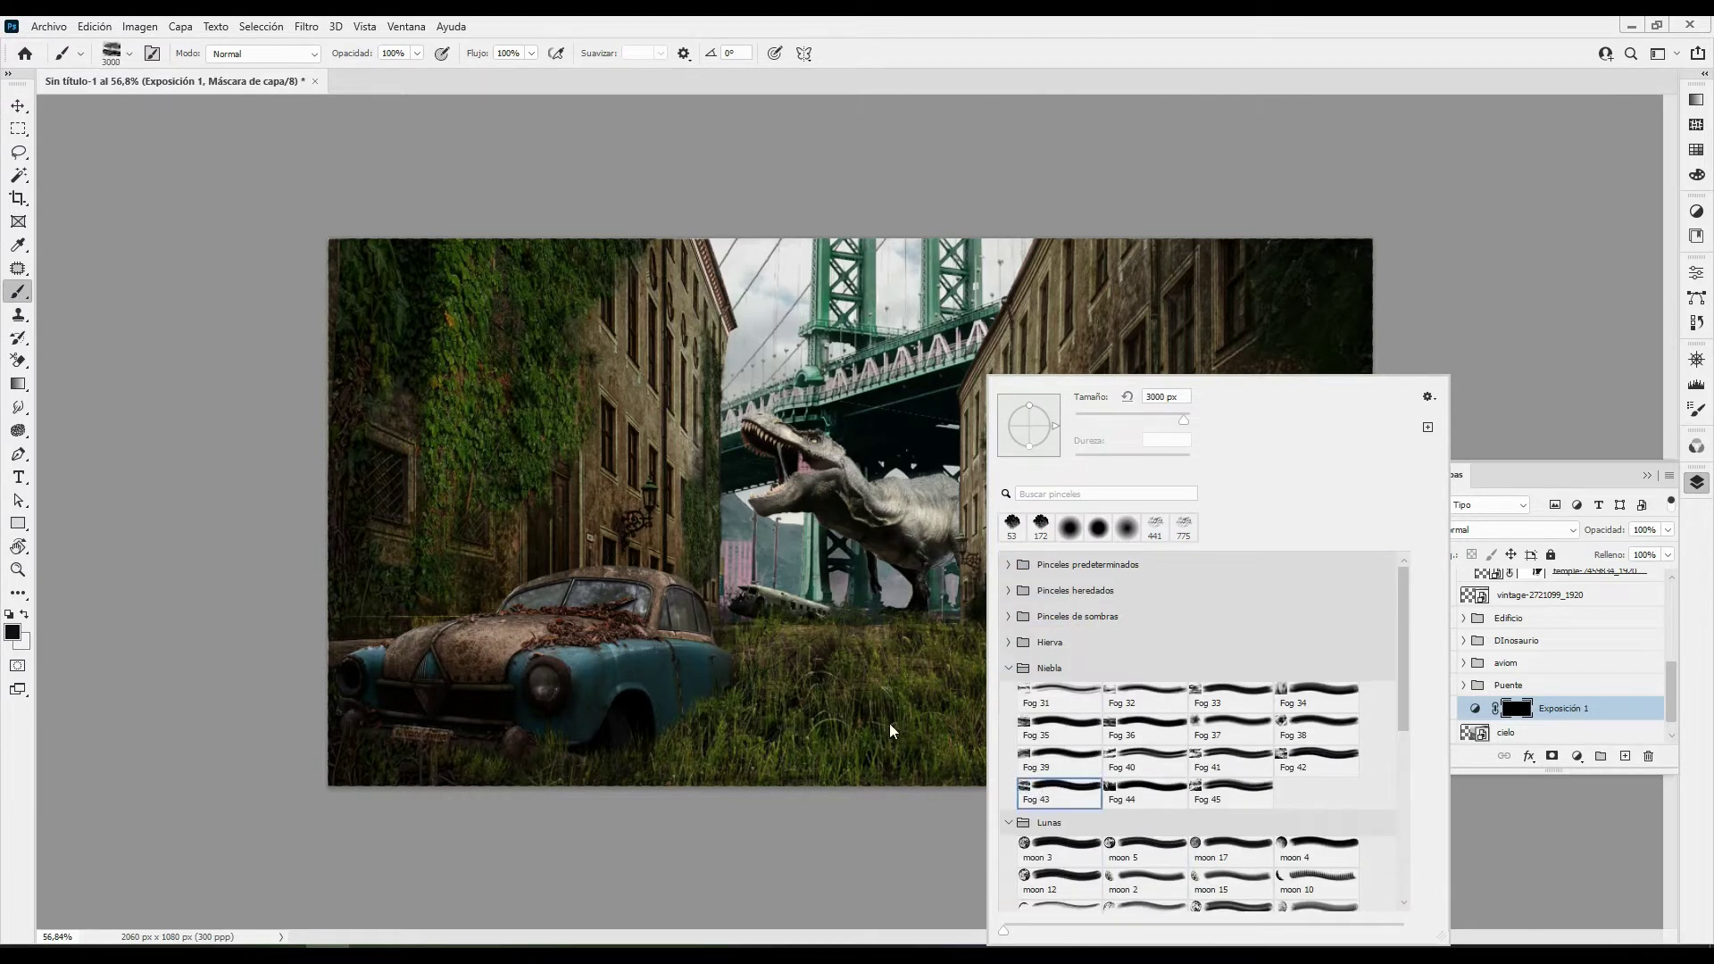
{"action": "key", "text": "Return"}
{"action": "key", "text": "bracketleft"}
{"action": "key", "text": "bracketleft"}
{"action": "key", "text": "bracketleft"}
{"action": "key", "text": "x"}
{"action": "left_click", "coordinate": [842, 705]}
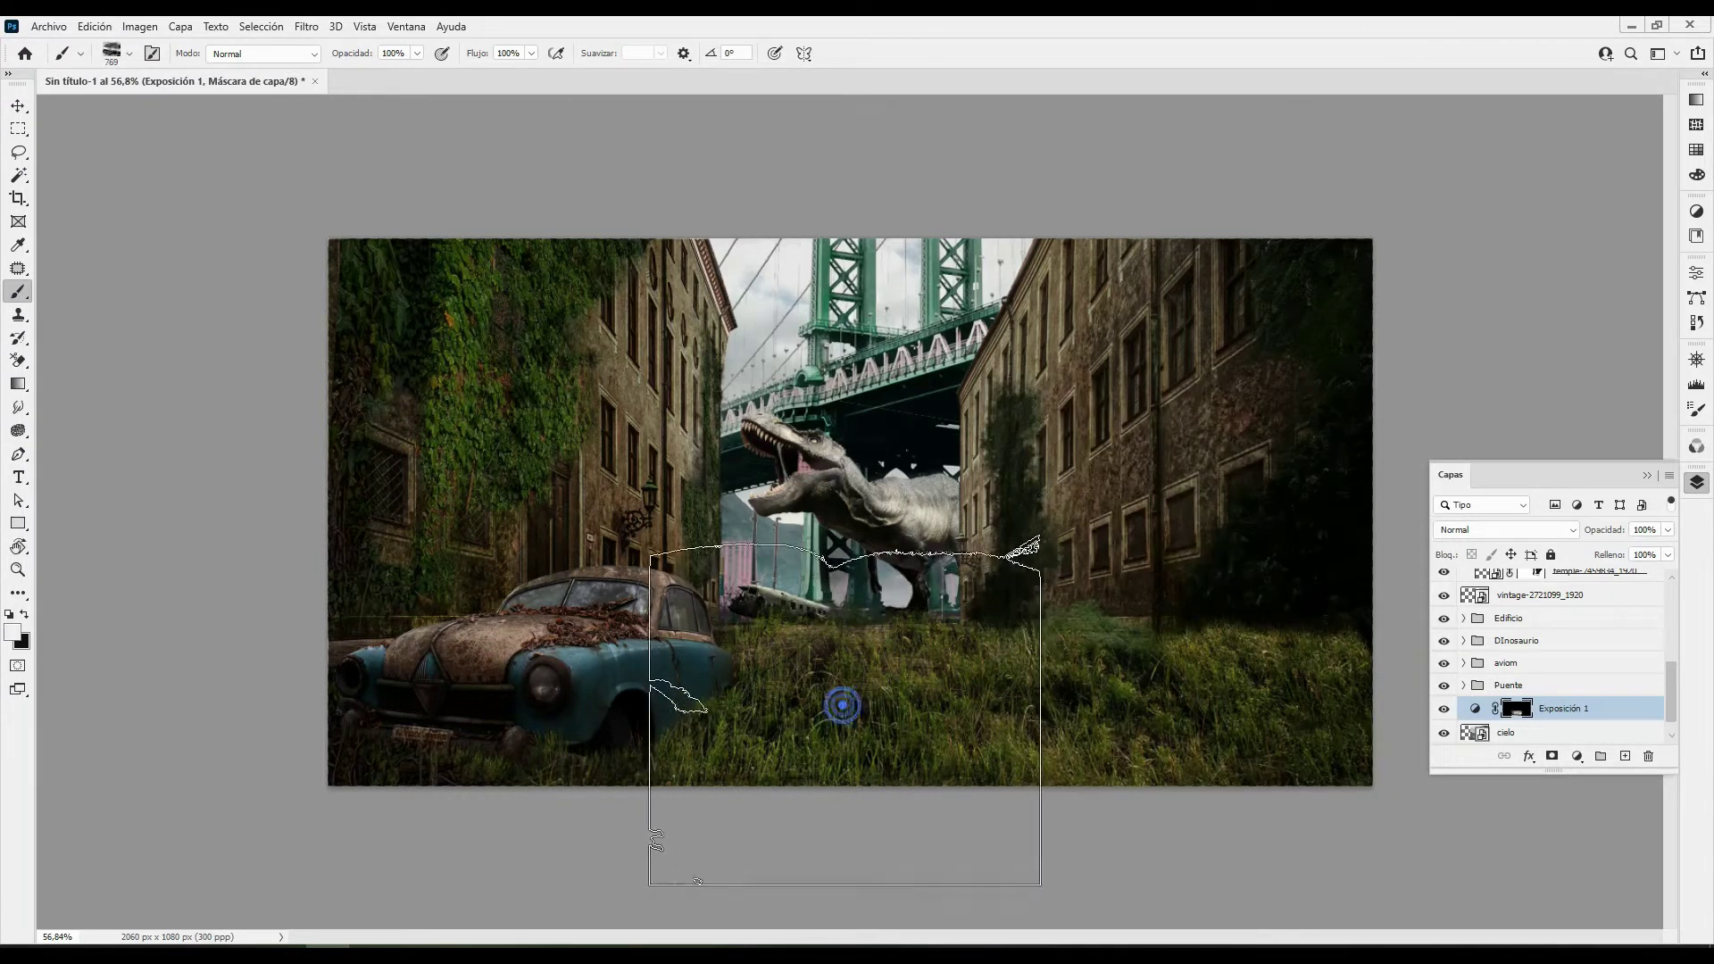
{"action": "key", "text": "ctrl+z"}
Replace the Exposure layer with a white Solid Color fill above cielo, masked so clouds show
{"action": "left_click_drag", "start_coordinate": [1650, 758], "coordinate": [1648, 756]}
{"action": "left_click", "coordinate": [1576, 756]}
{"action": "left_click", "coordinate": [1562, 446]}
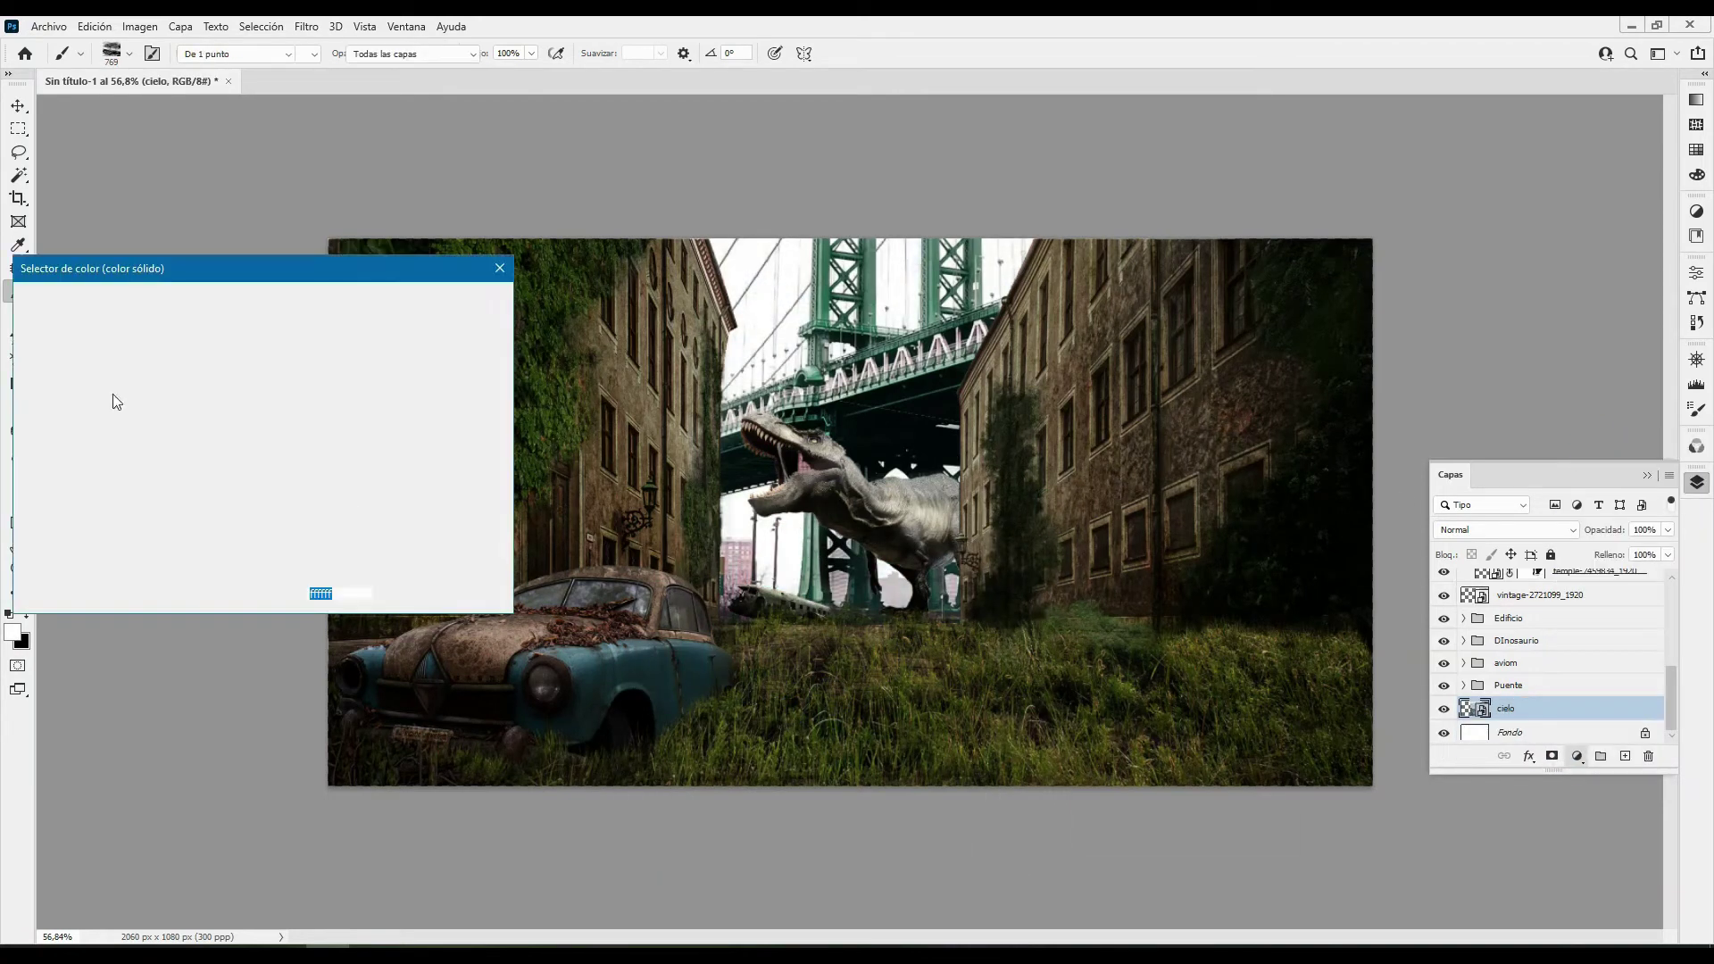
{"action": "key", "text": "Return"}
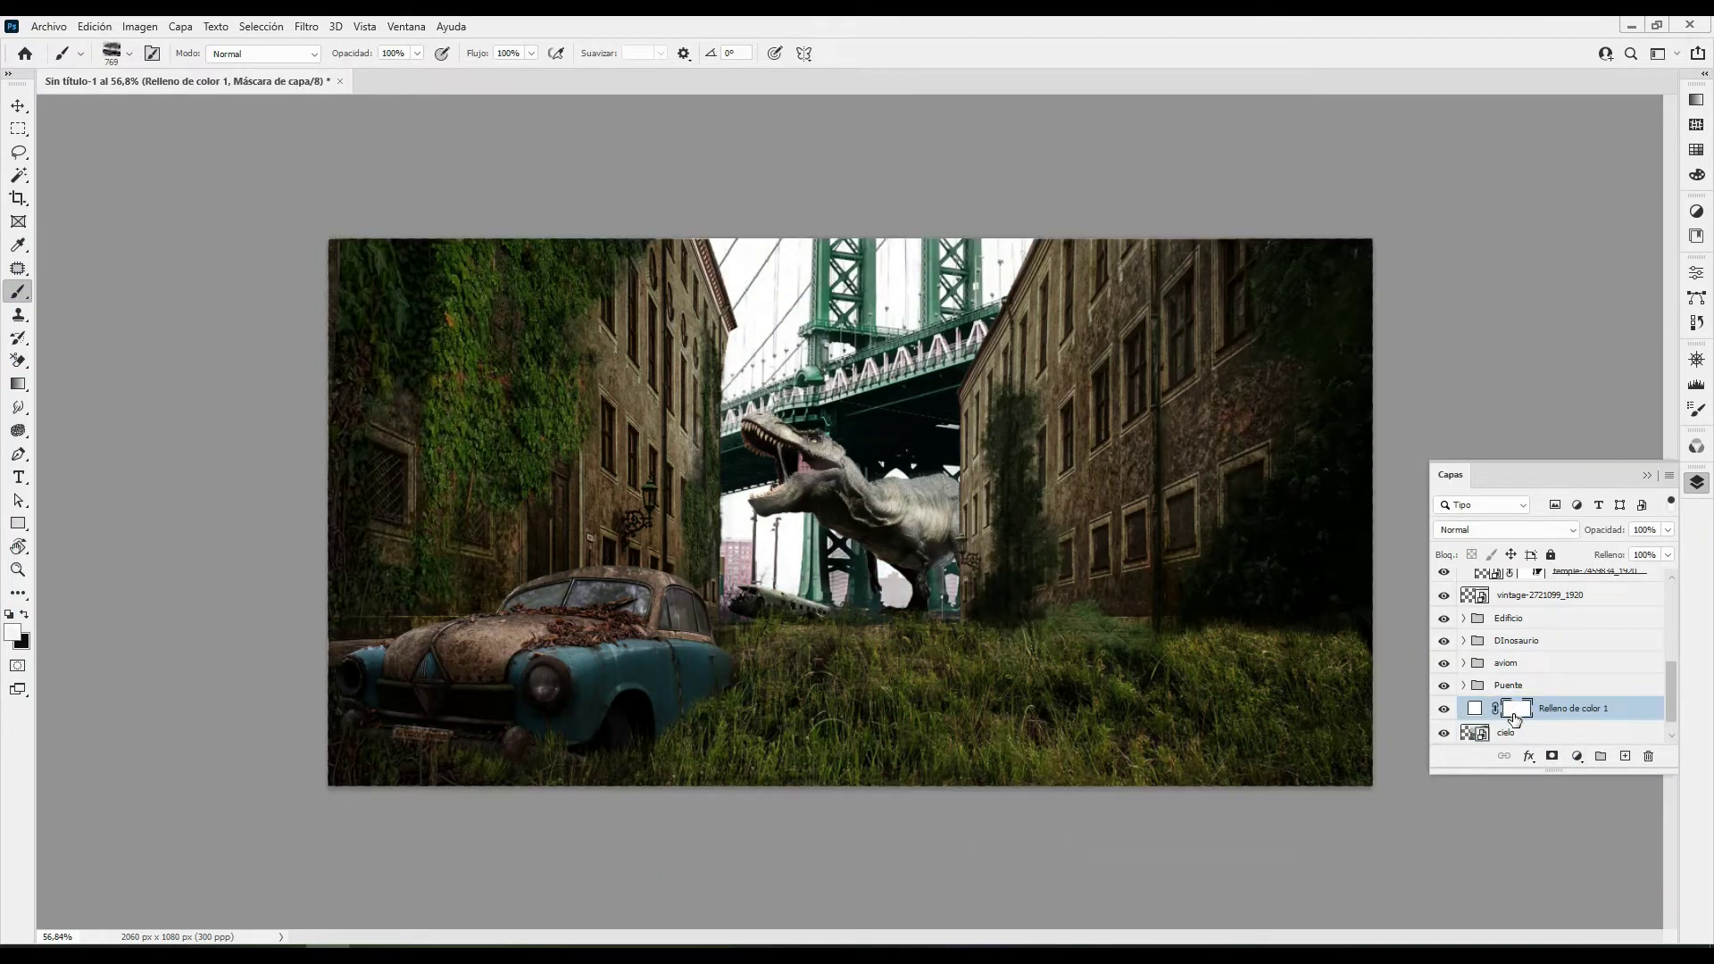
{"action": "left_click_drag", "start_coordinate": [848, 374], "coordinate": [839, 687]}
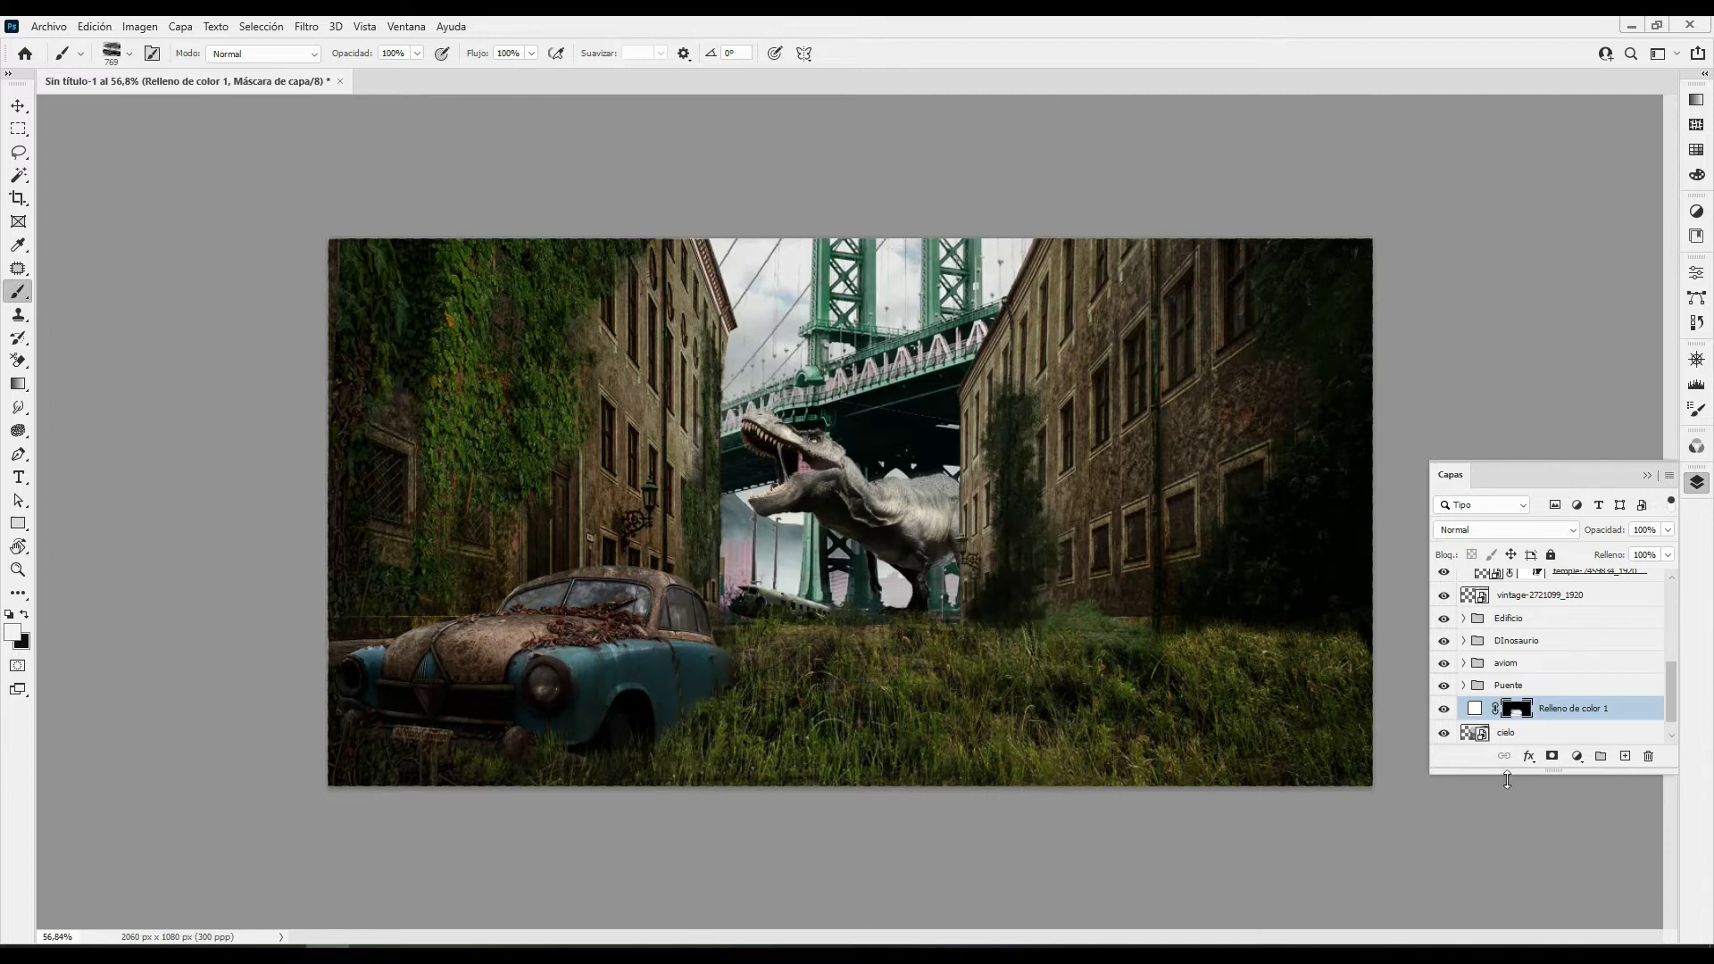
Add a second white Solid Color fill above the Puente bridge group
{"action": "scroll", "coordinate": [1668, 704], "scroll_direction": "up", "scroll_amount": 1}
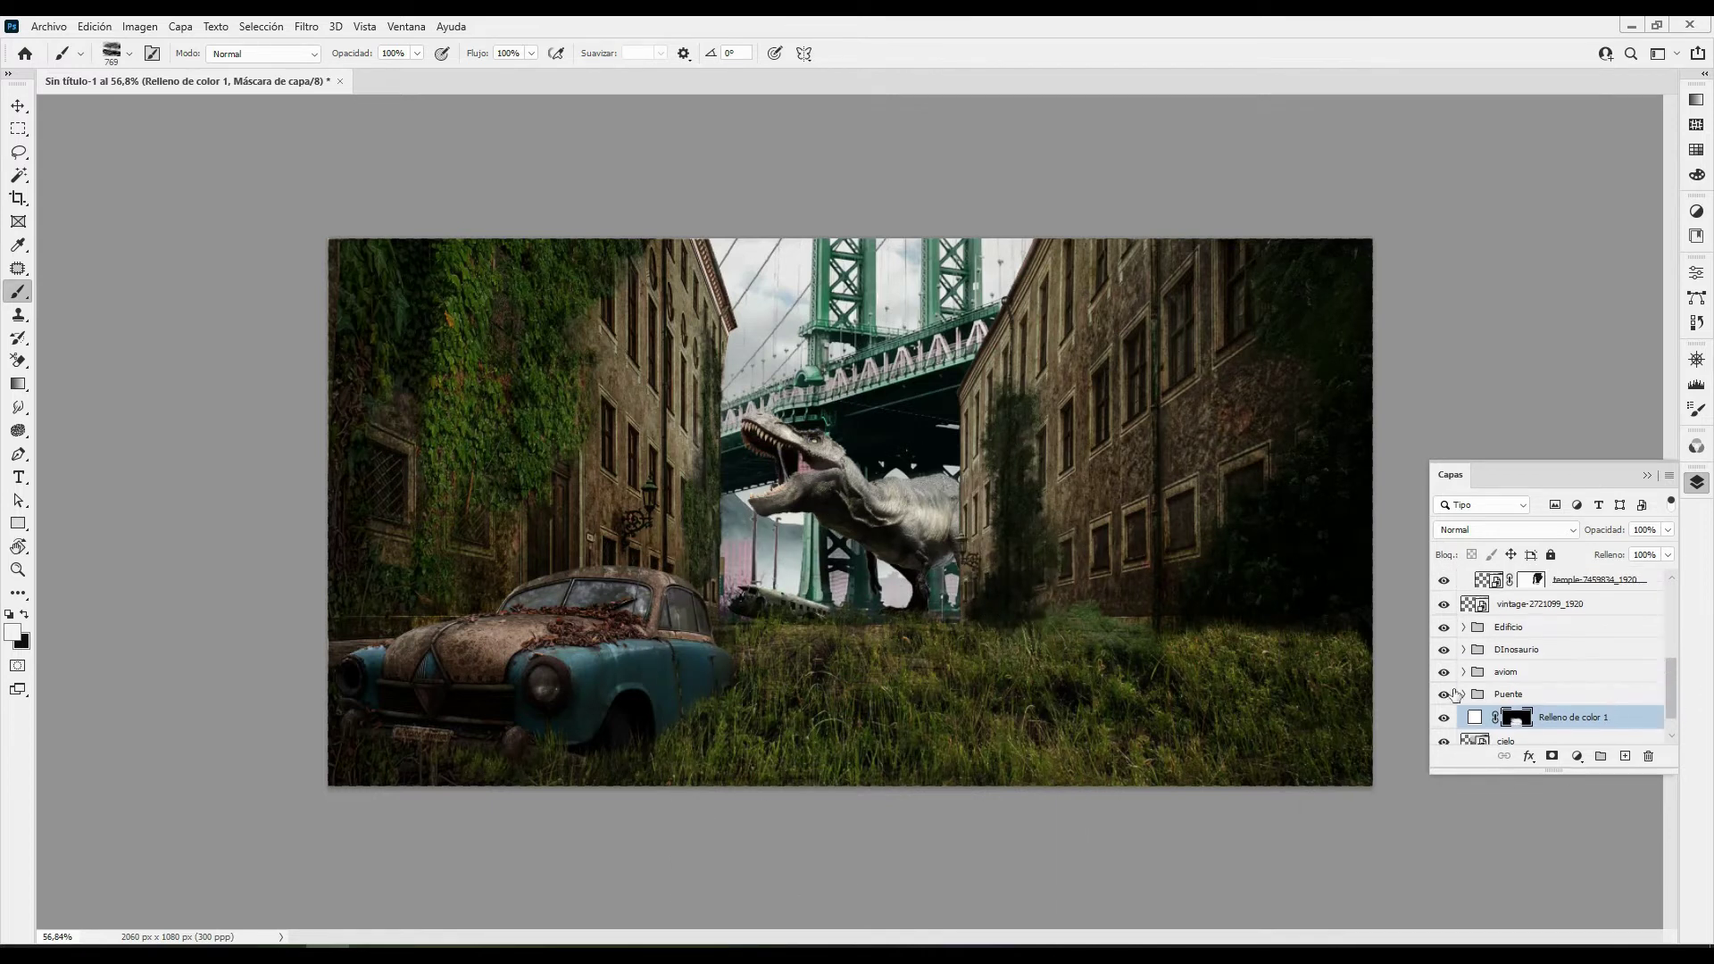
{"action": "left_click", "coordinate": [1517, 693]}
{"action": "left_click", "coordinate": [1576, 756]}
{"action": "left_click", "coordinate": [1598, 447]}
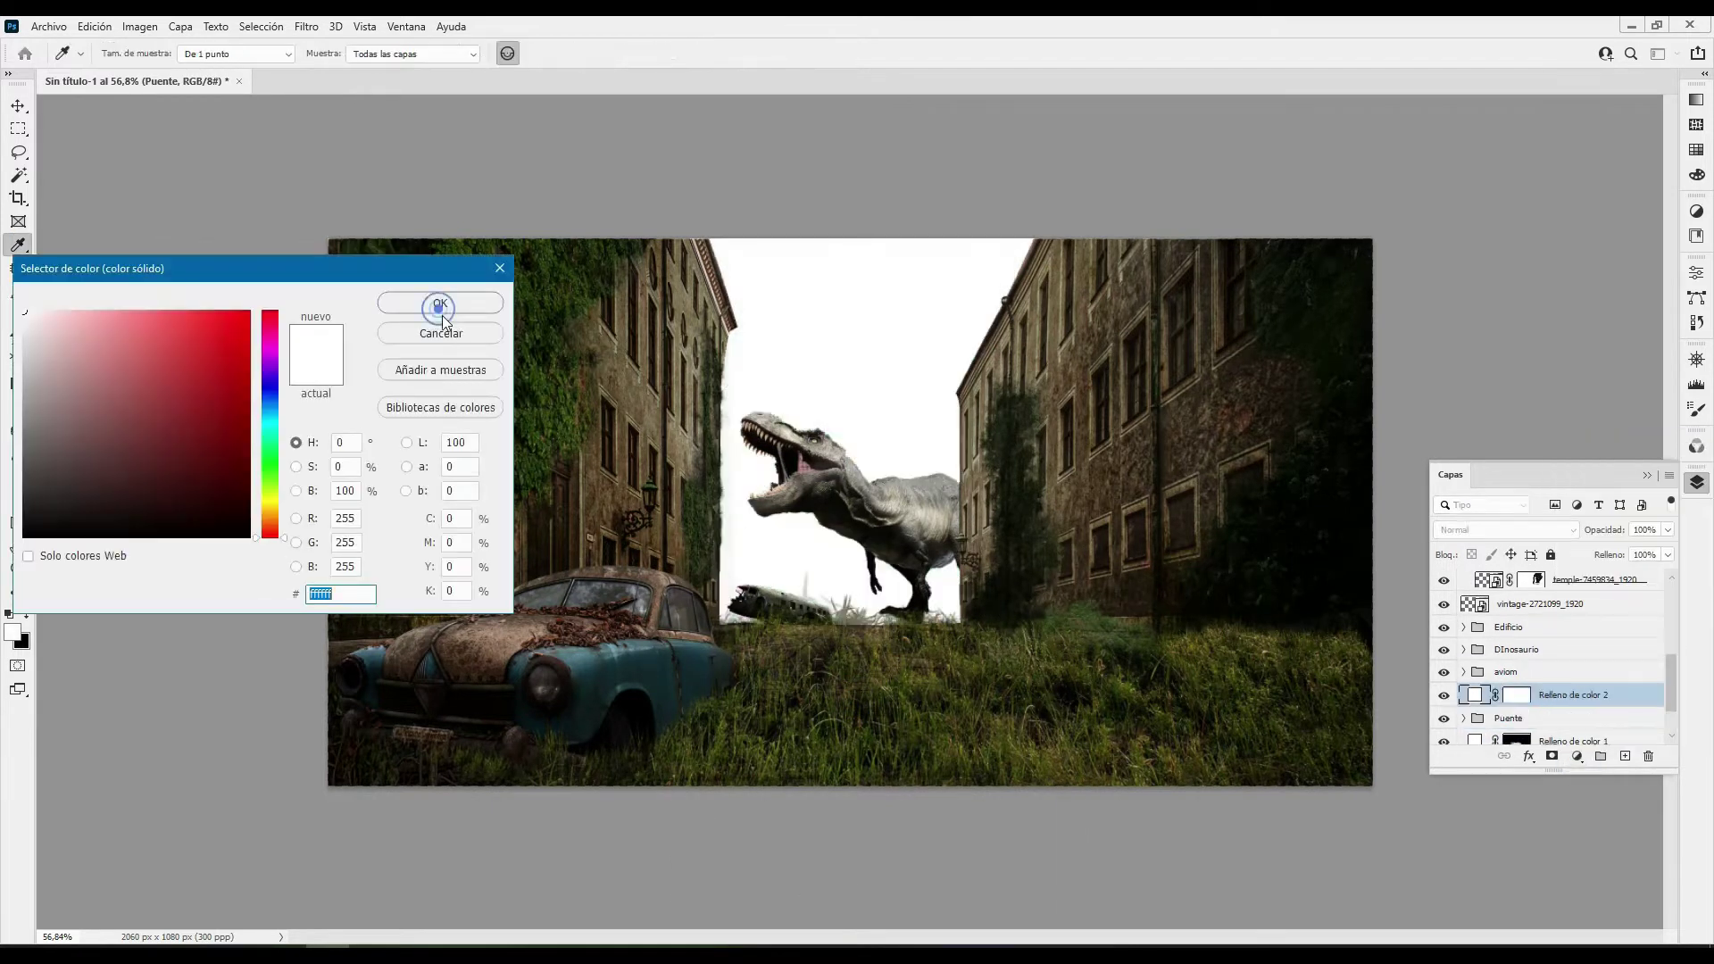
Add a white Solid Color fill layer and paint faint haze near the dinosaur on its mask at 20% opacity
{"action": "left_click", "coordinate": [440, 302]}
{"action": "left_click", "coordinate": [917, 376]}
{"action": "left_click", "coordinate": [1517, 702]}
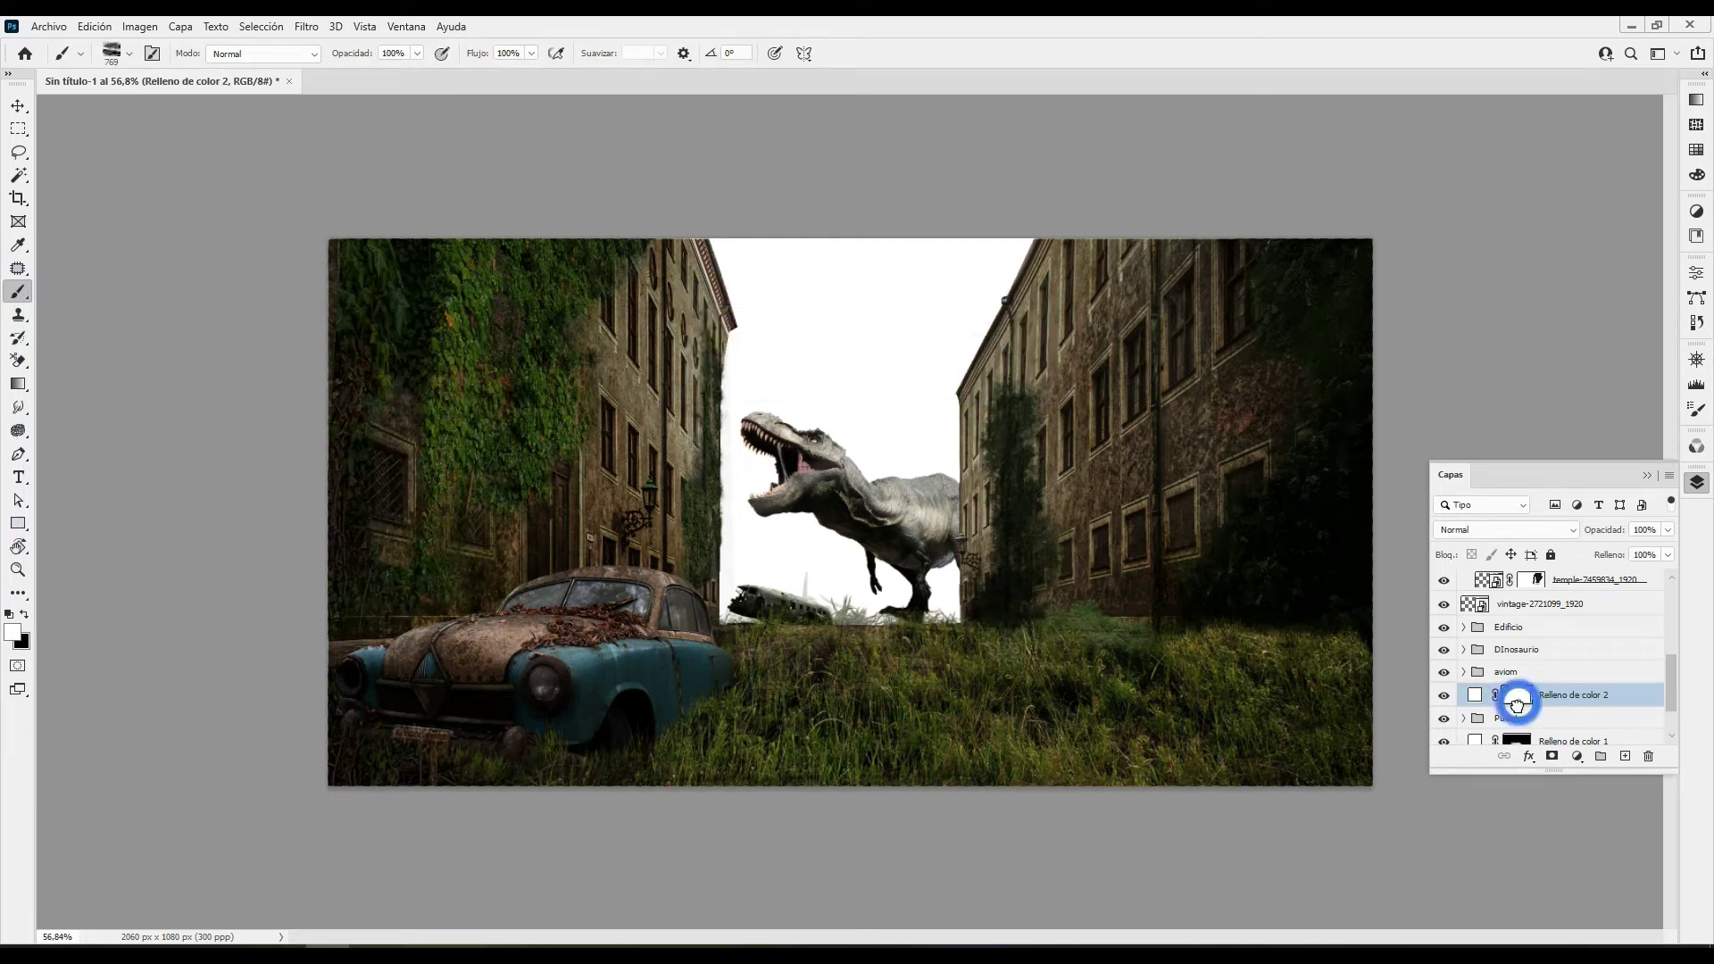
{"action": "key", "text": "2"}
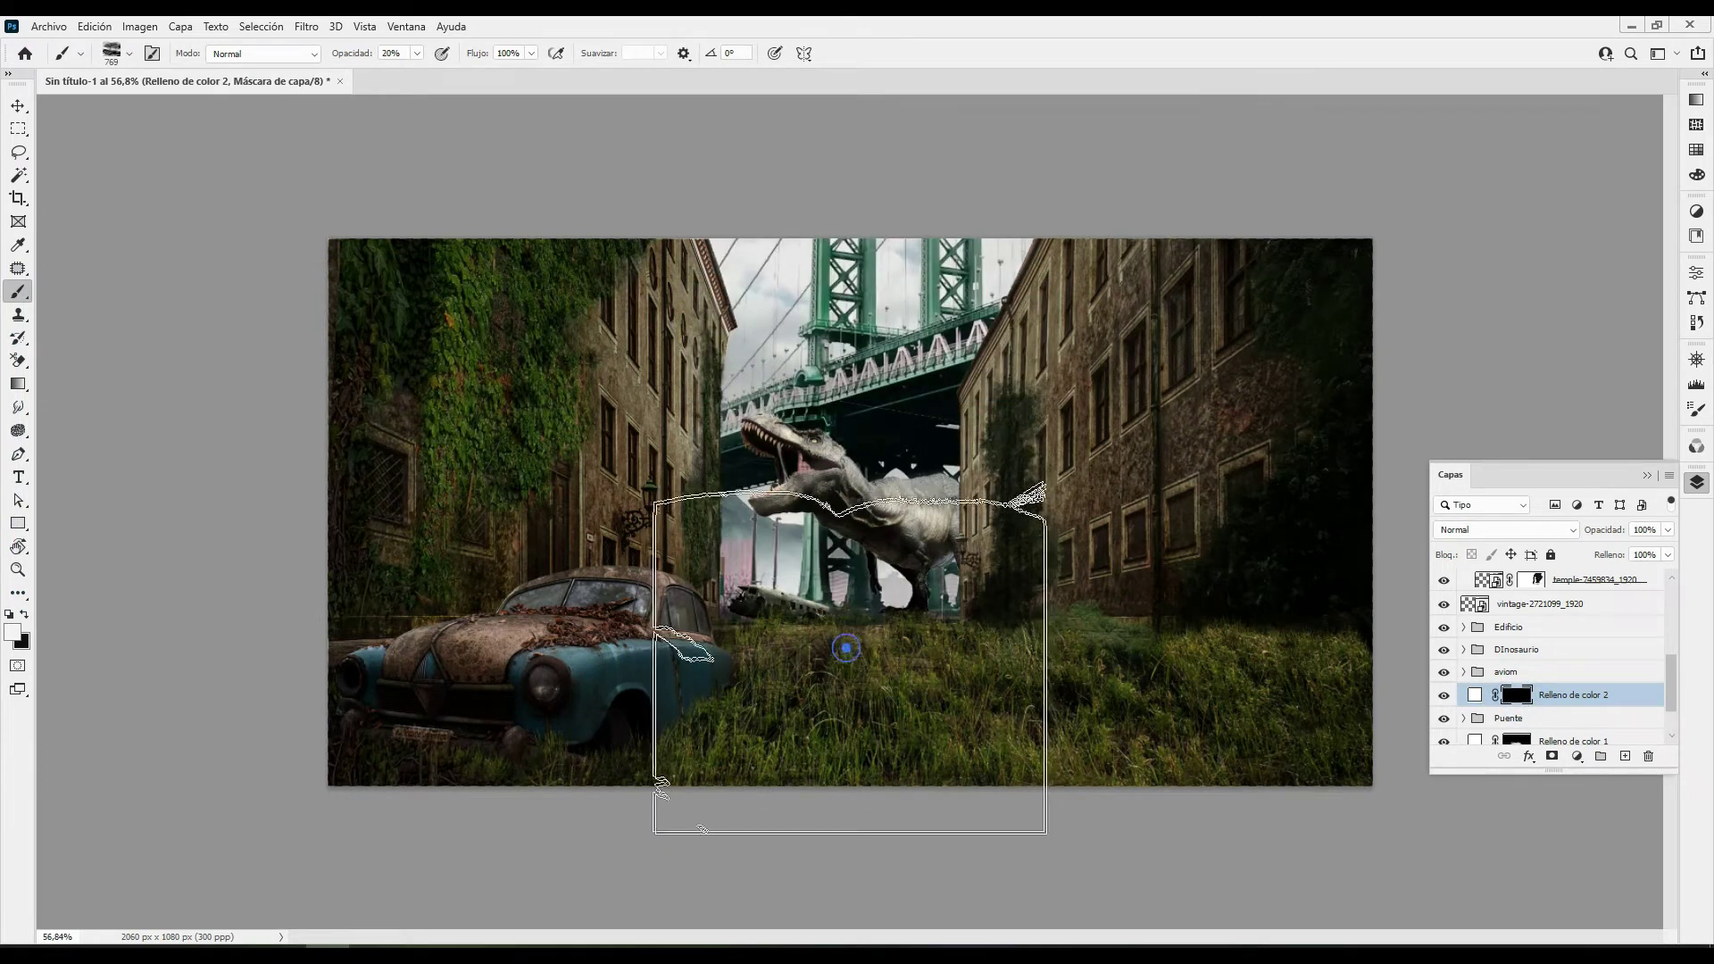
{"action": "left_click_drag", "start_coordinate": [847, 664], "coordinate": [832, 535]}
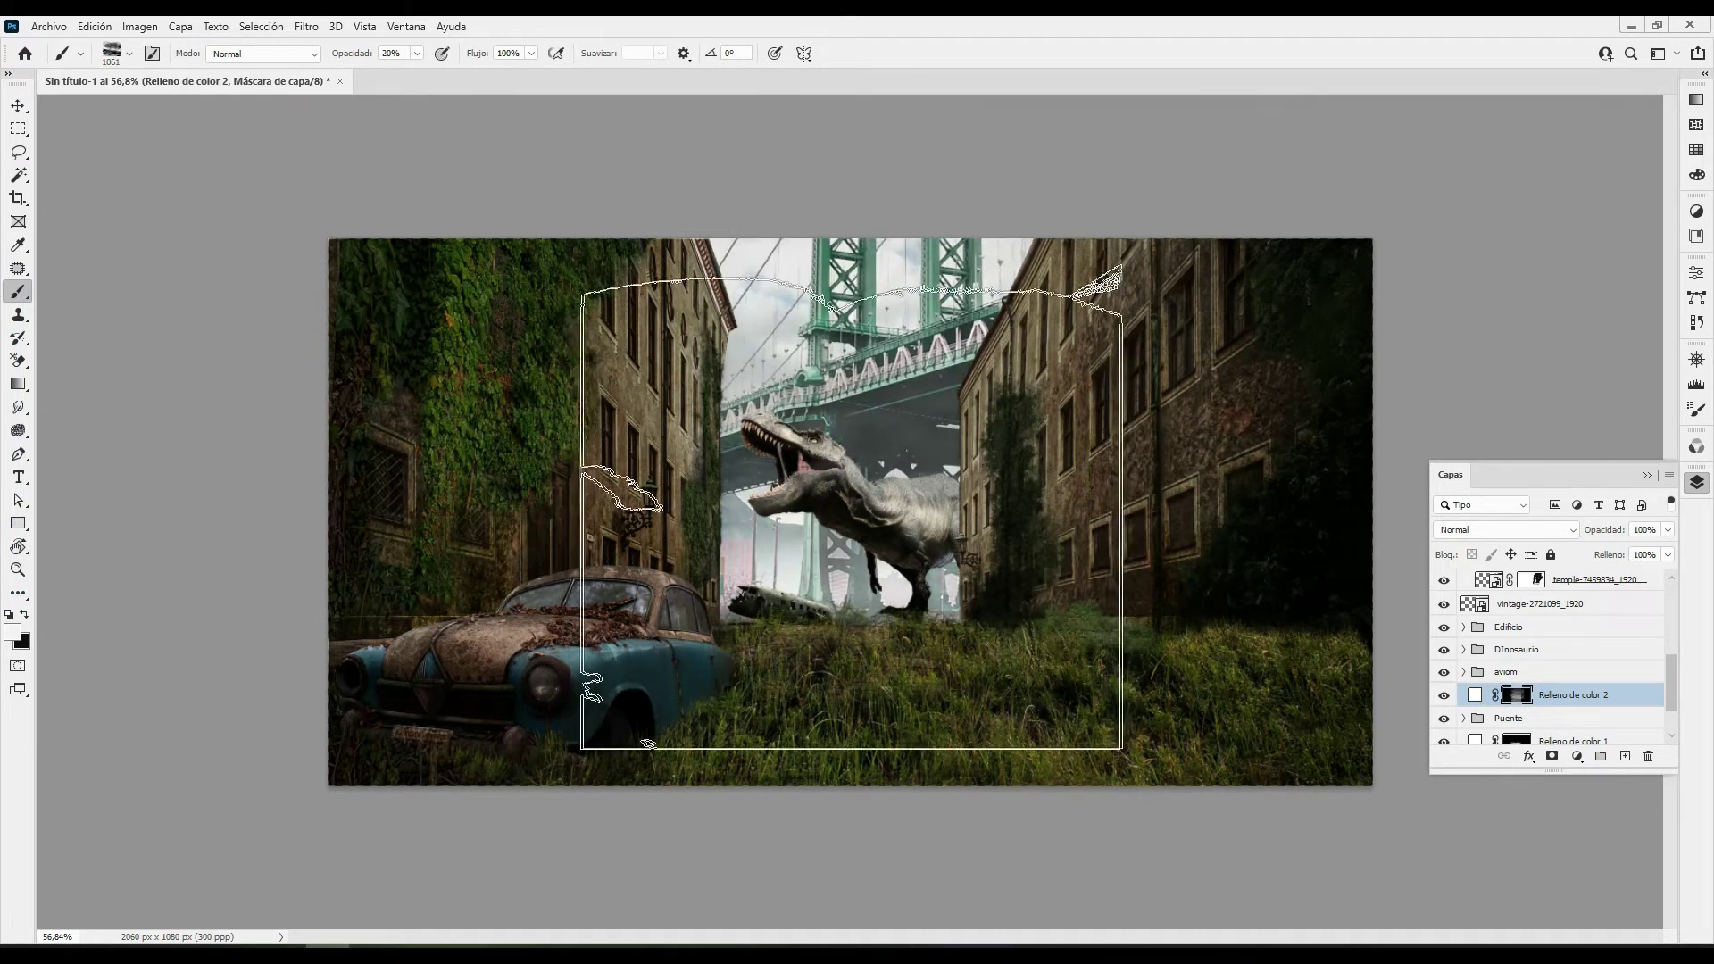
Switch the brush to Clouds563 from the Nubes cloud brushes
{"action": "right_click", "coordinate": [856, 518]}
{"action": "left_click", "coordinate": [892, 667]}
{"action": "left_click", "coordinate": [892, 693]}
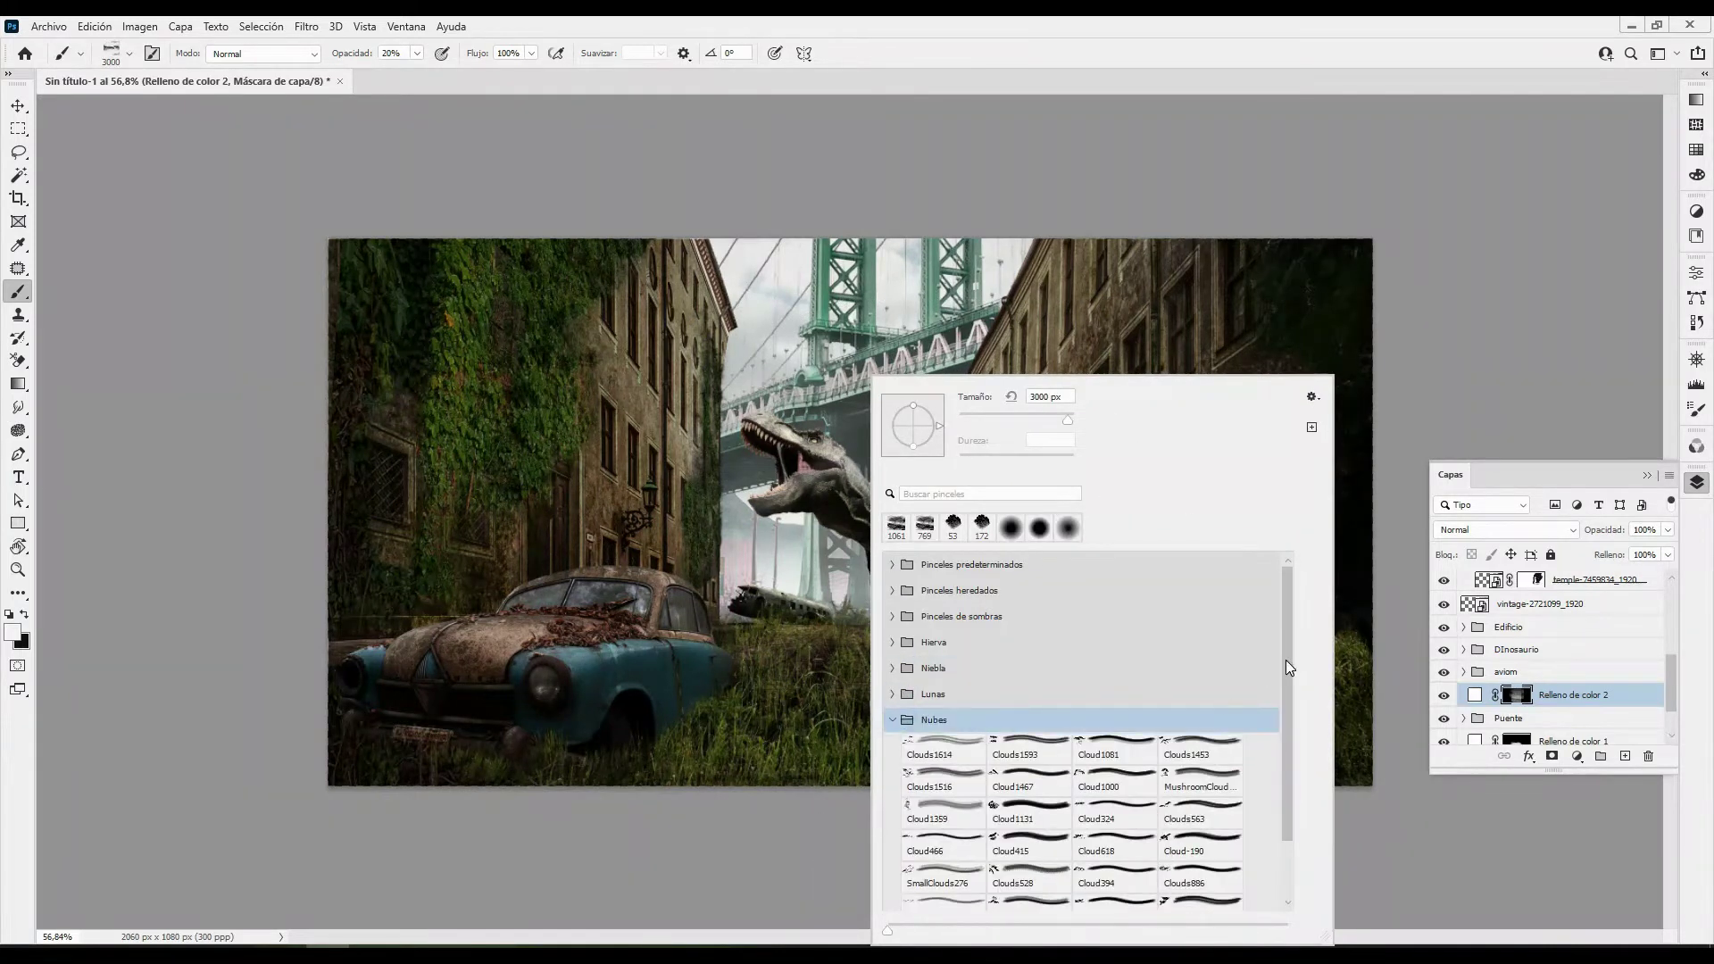
{"action": "scroll", "coordinate": [1285, 661], "scroll_direction": "down", "scroll_amount": 2}
{"action": "left_click", "coordinate": [1165, 745]}
{"action": "key", "text": "Return"}
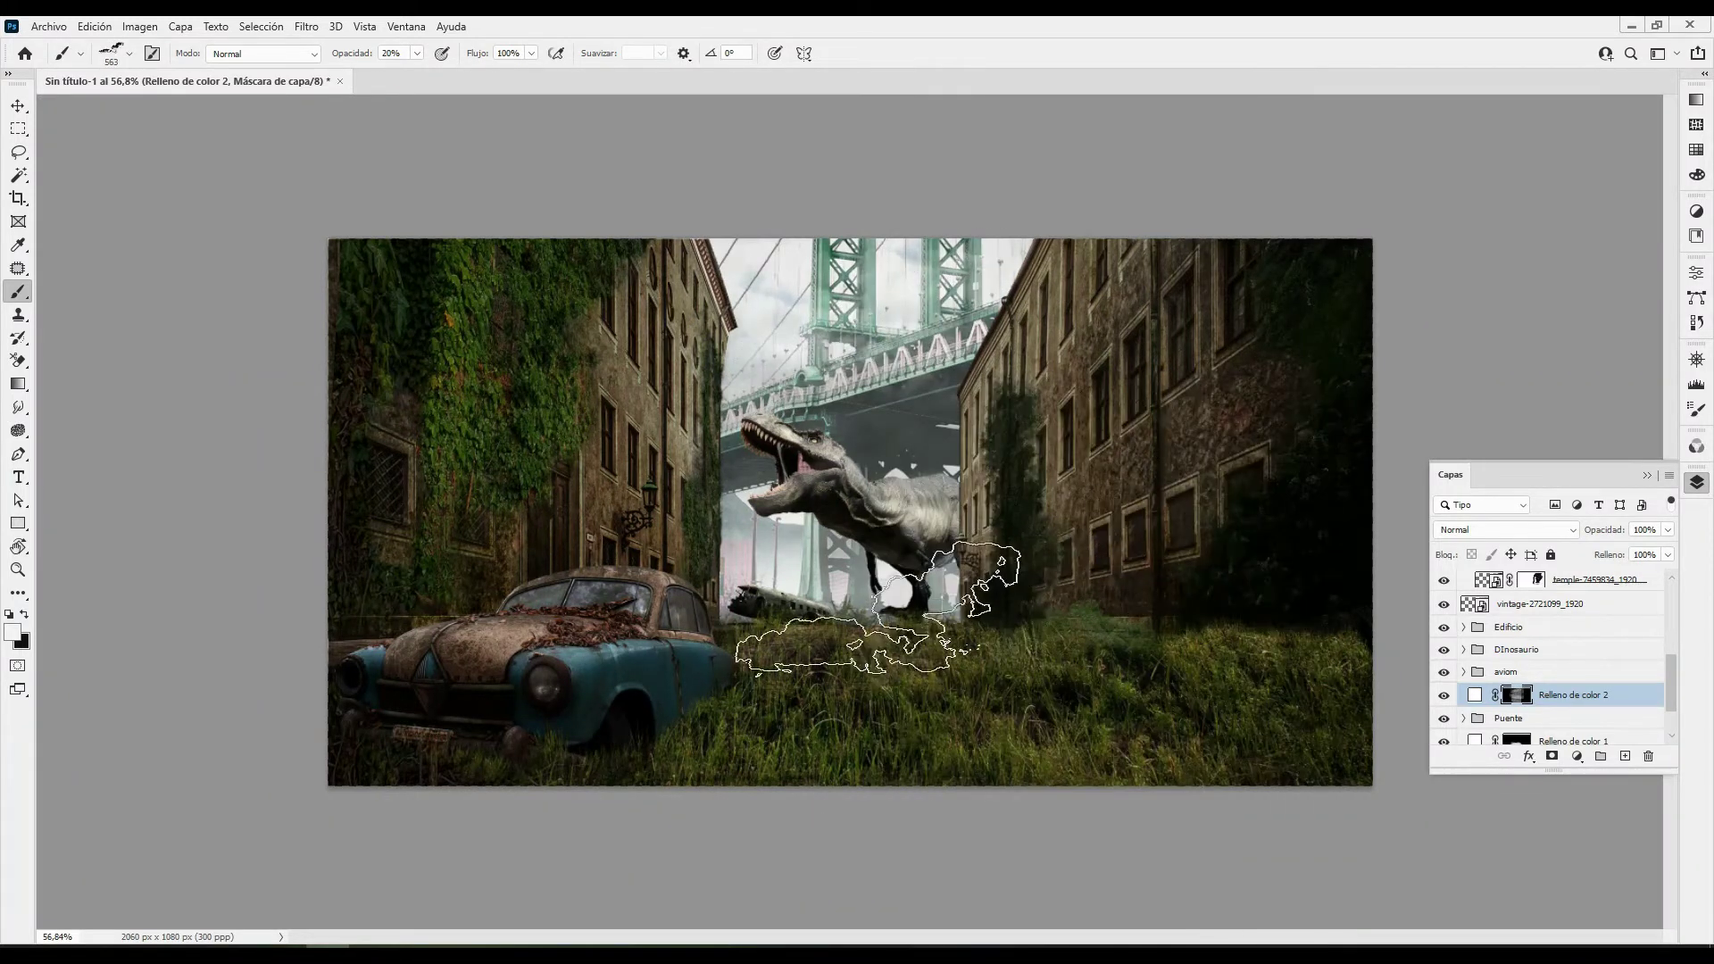
Position Relleno de color 2 above the aviom group, keeping it outside Dinosaurio
{"action": "key", "text": "v"}
{"action": "left_click_drag", "start_coordinate": [1547, 697], "coordinate": [1517, 661]}
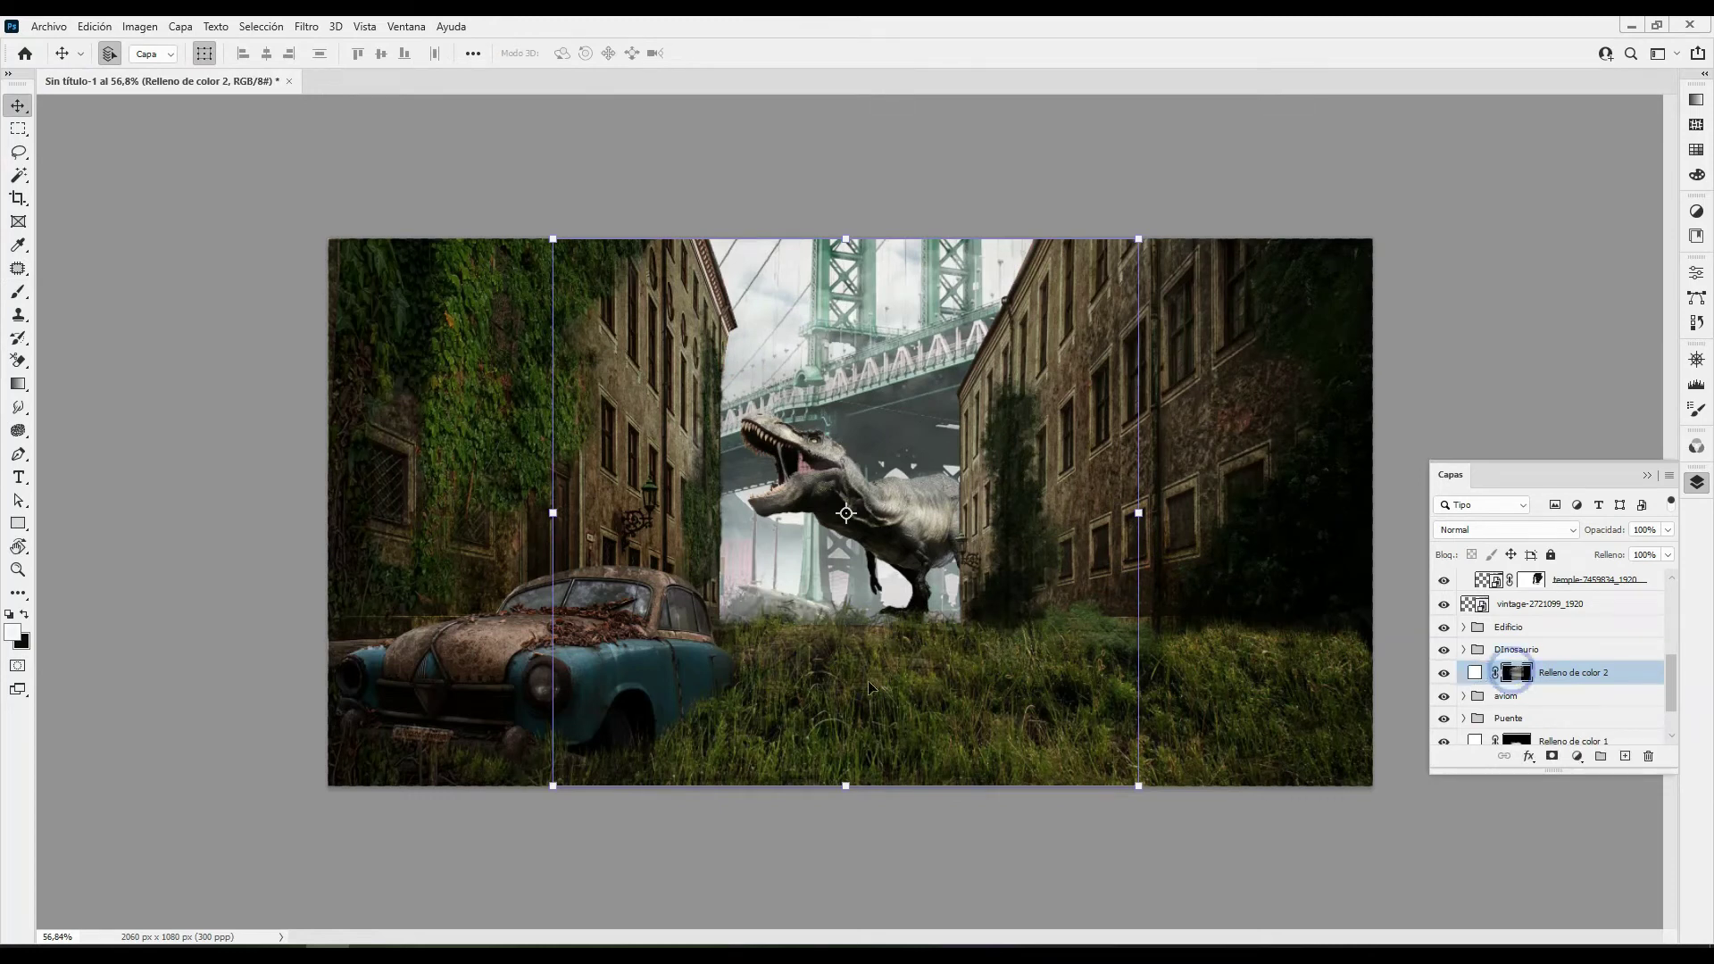
{"action": "key", "text": "b"}
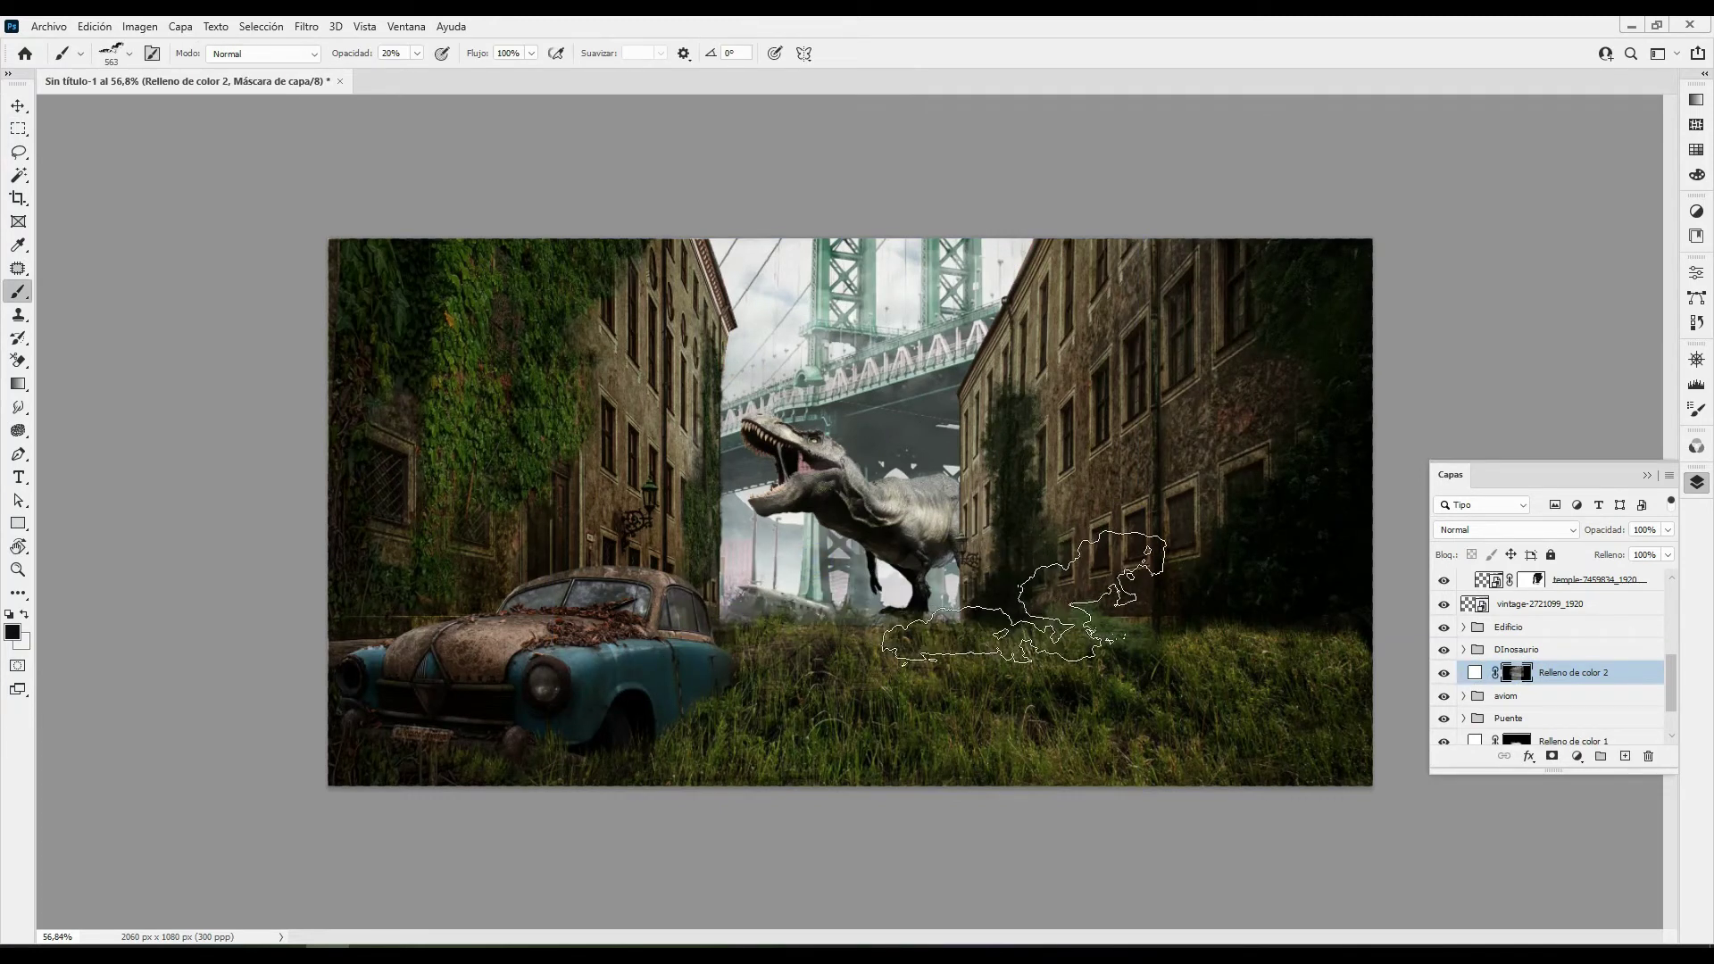
{"action": "key", "text": "v"}
{"action": "left_click_drag", "start_coordinate": [1557, 672], "coordinate": [1522, 650]}
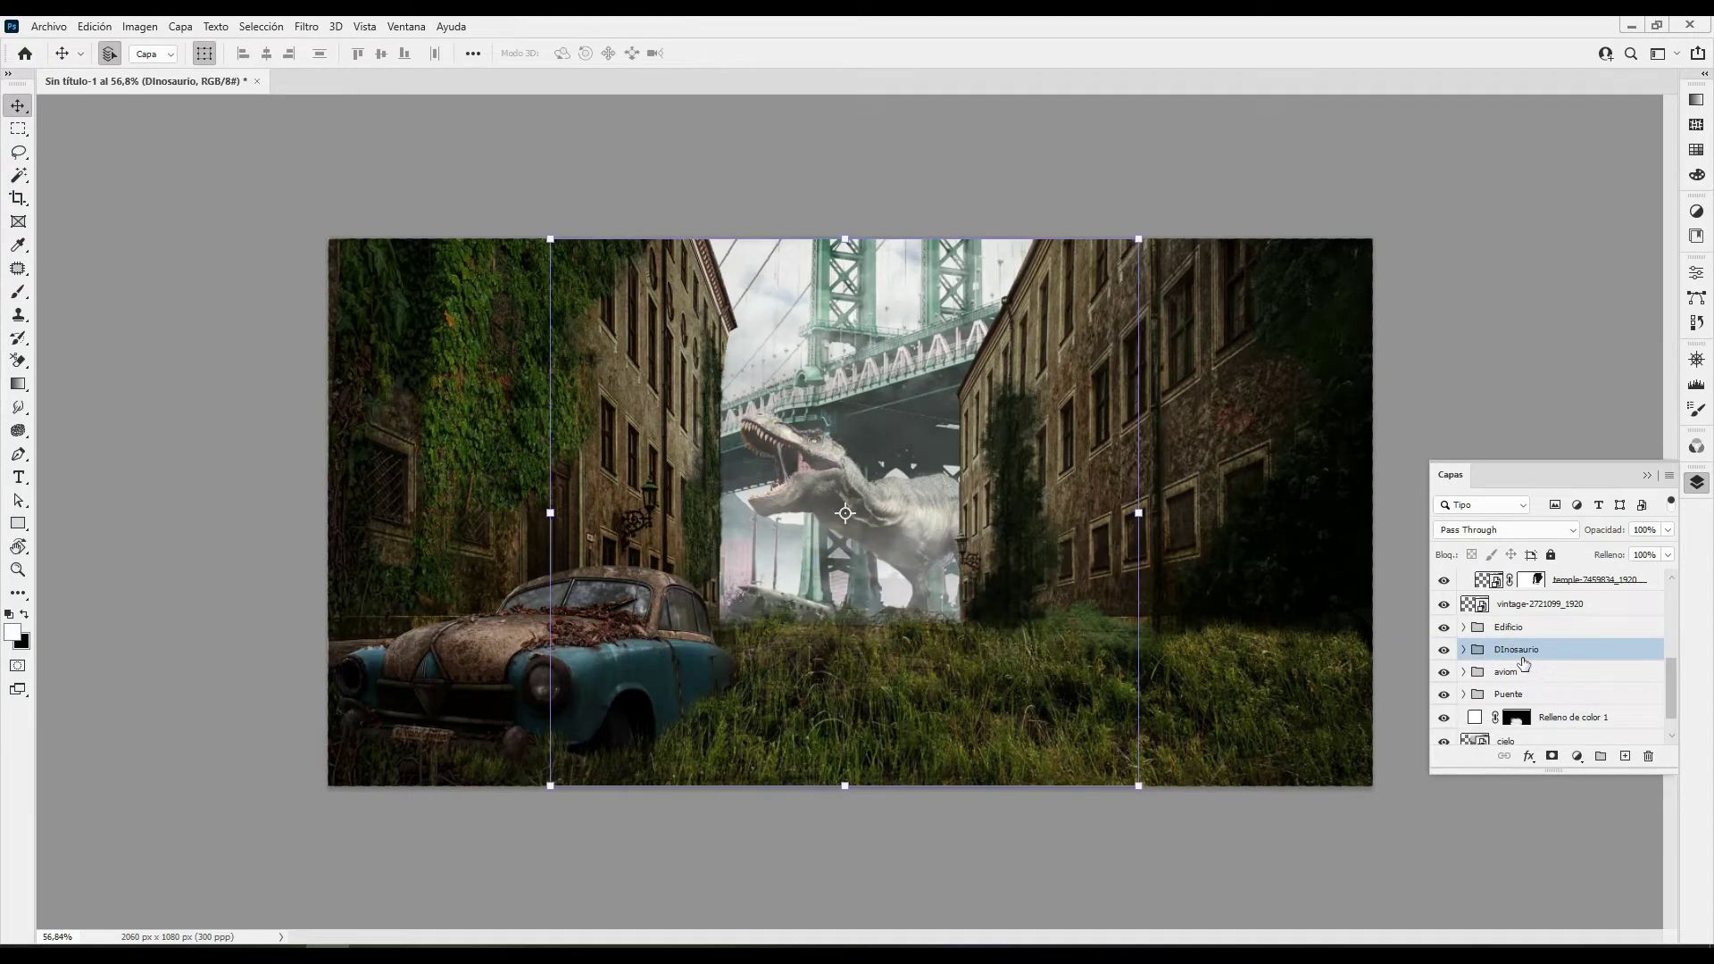
{"action": "key", "text": "ctrl+z"}
Return to brushing the fill mask with swapped colours and a smaller brush
{"action": "key", "text": "x"}
{"action": "key", "text": "b"}
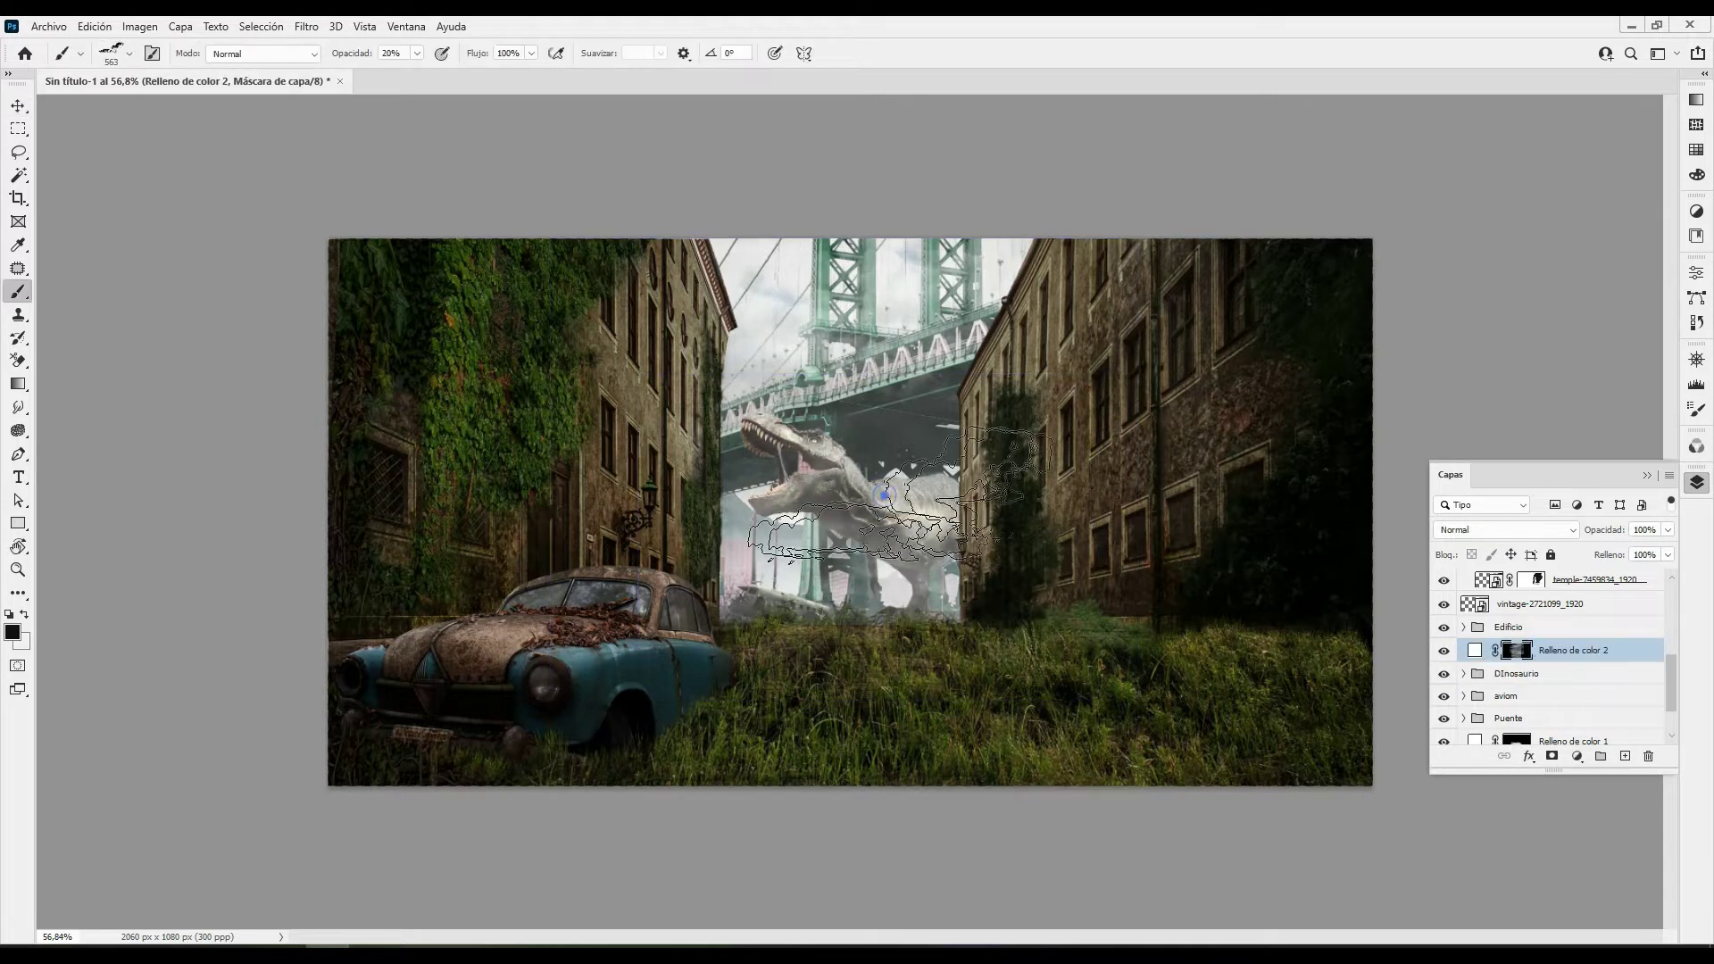
{"action": "right_click", "coordinate": [833, 532]}
{"action": "key", "text": "Escape"}
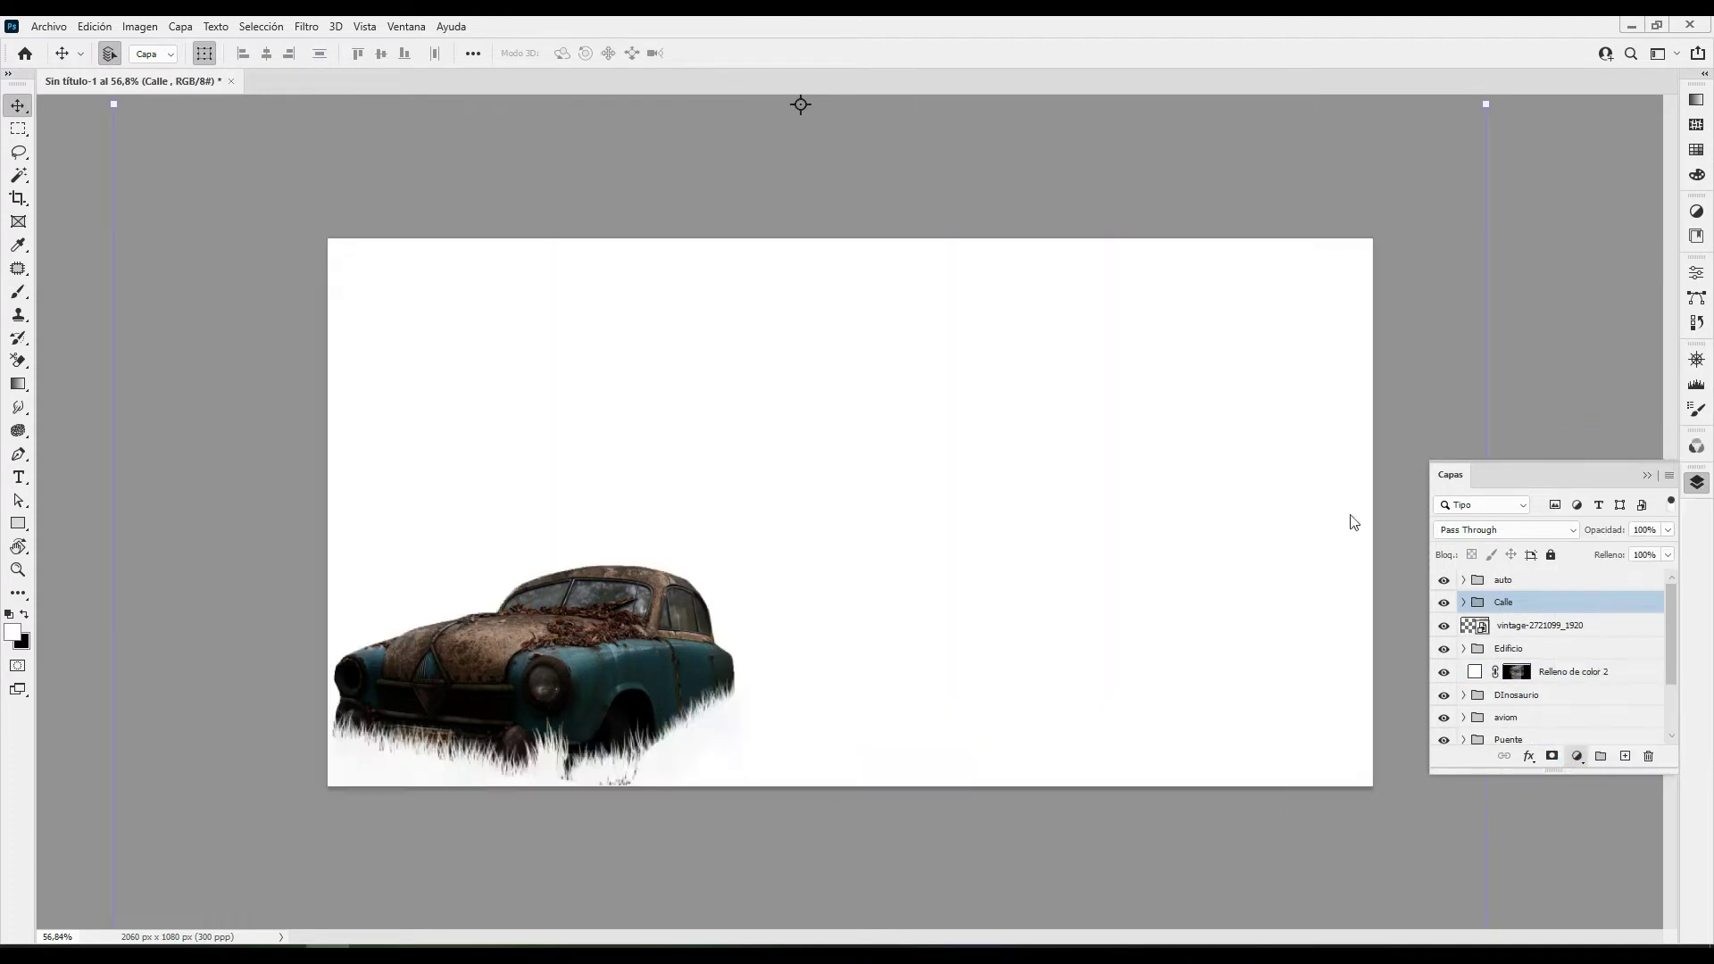
Add another white fill layer and select the Fog 36 brush at about 1754 px
{"action": "left_click", "coordinate": [440, 302]}
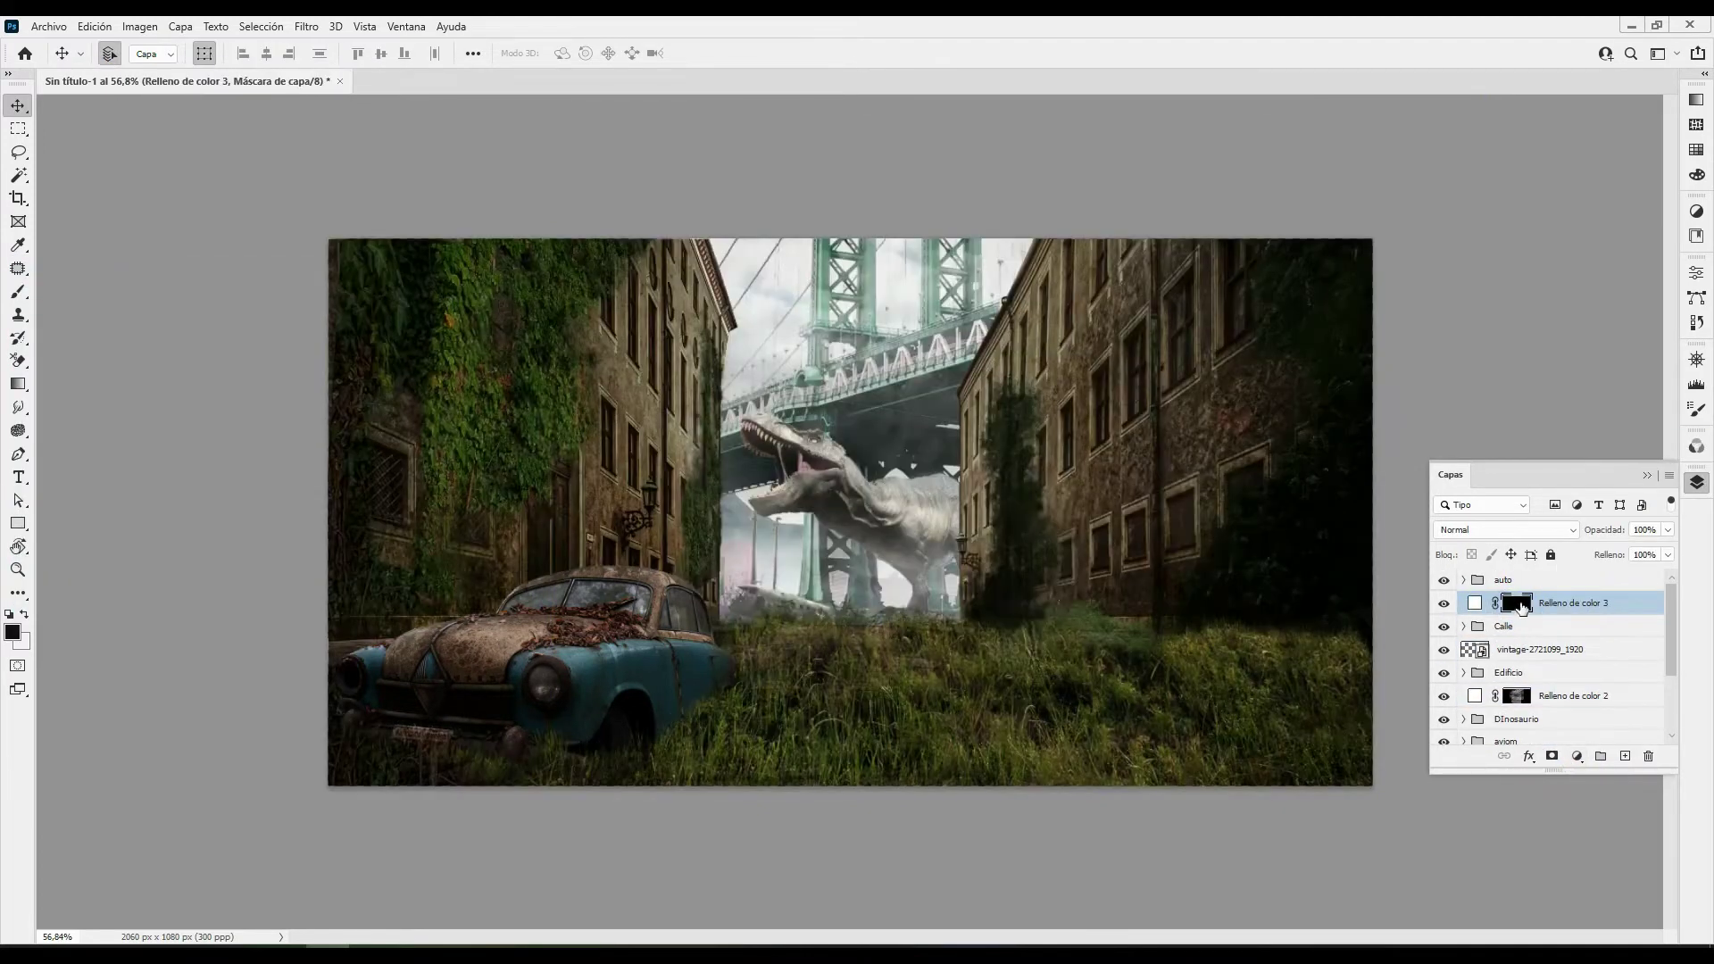
{"action": "key", "text": "b"}
{"action": "right_click", "coordinate": [1024, 554]}
{"action": "left_click", "coordinate": [1109, 667]}
{"action": "left_click", "coordinate": [1205, 728]}
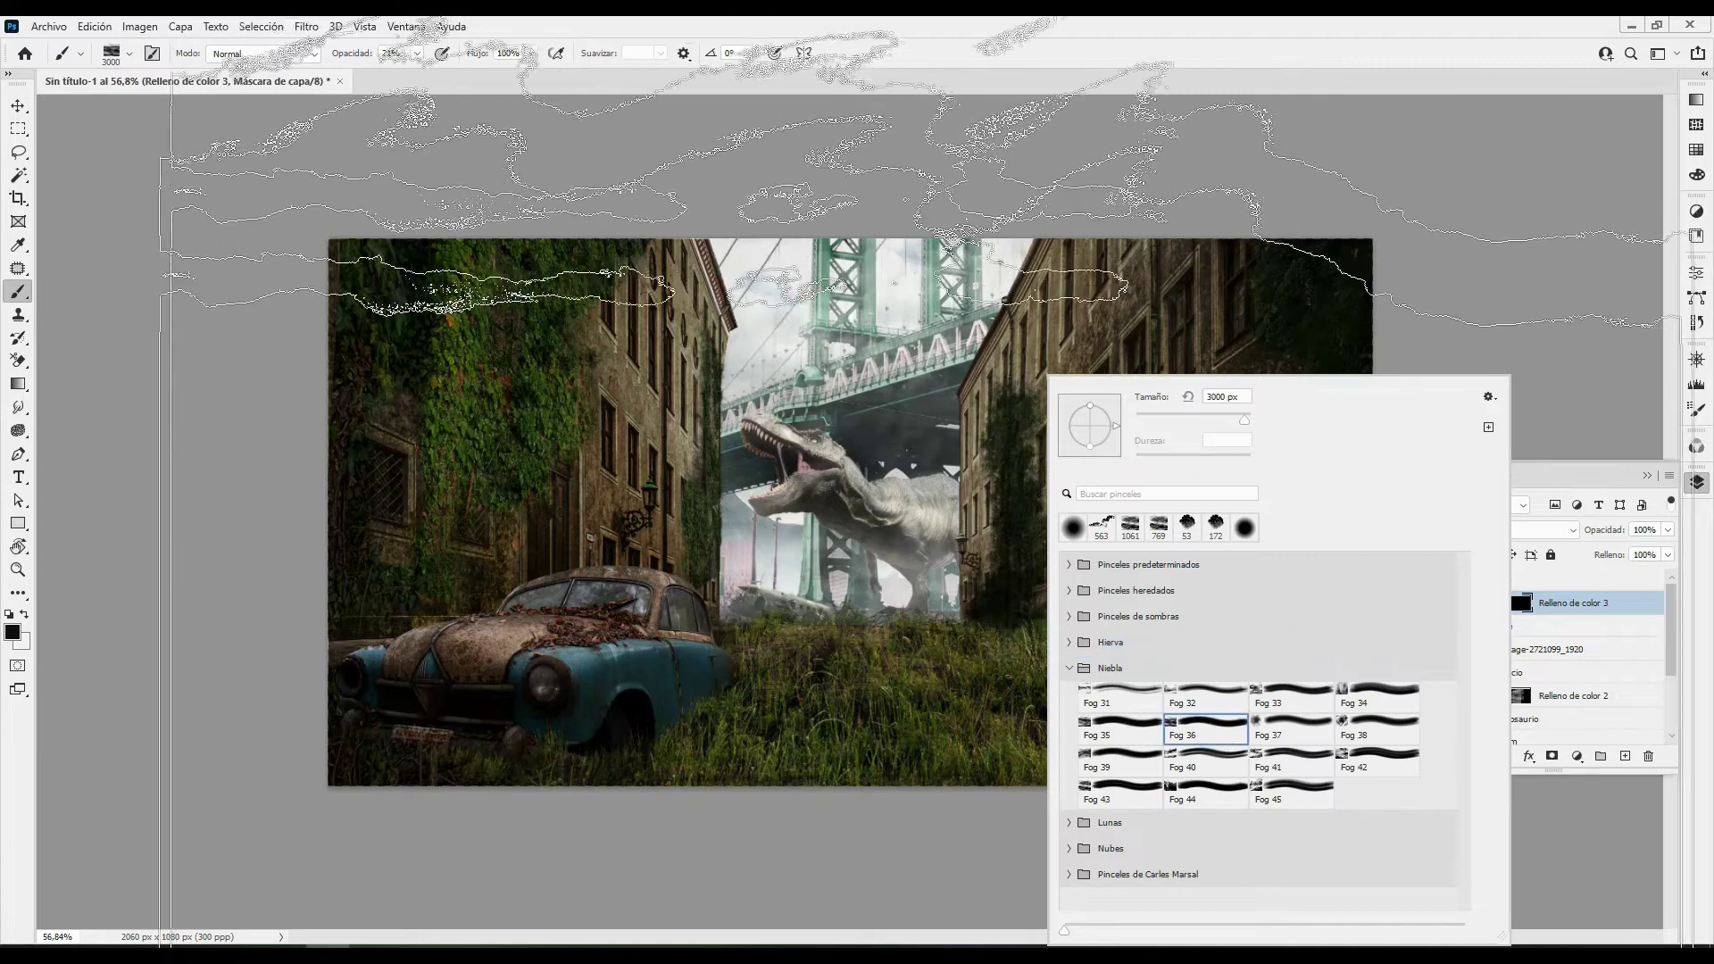
{"action": "key", "text": "Return"}
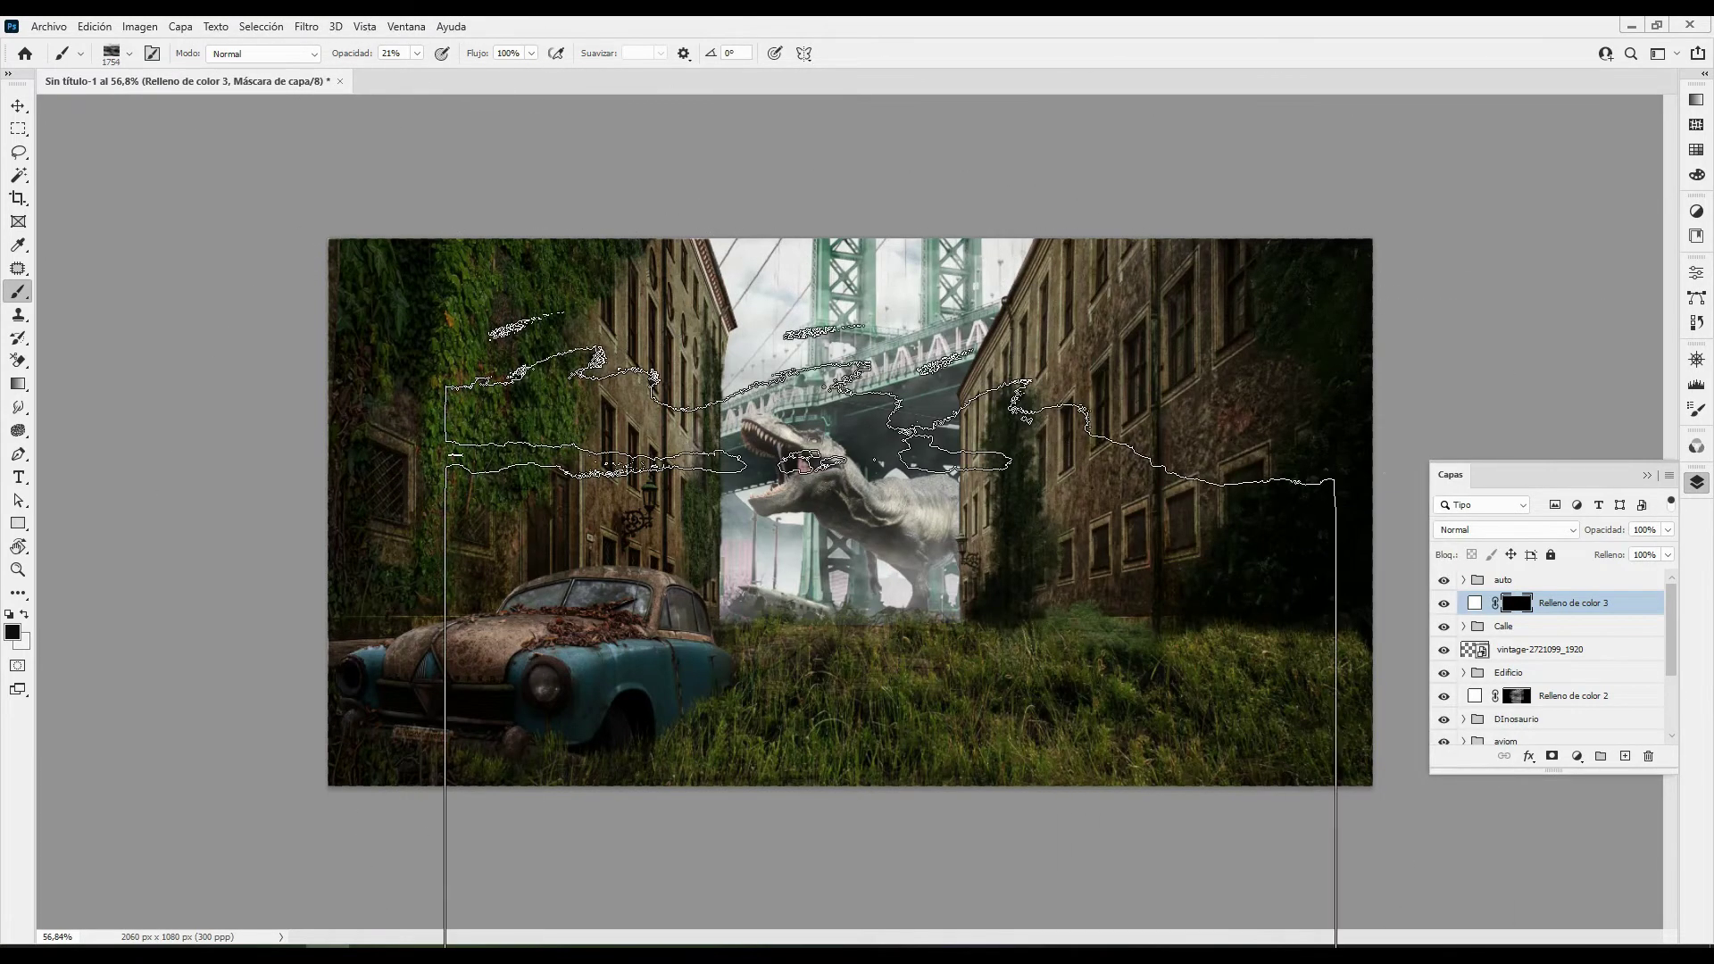
Paint white fog across the street scene on Relleno de color 3's mask
{"action": "key", "text": "x"}
{"action": "scroll", "coordinate": [892, 580], "scroll_direction": "down", "scroll_amount": 4}
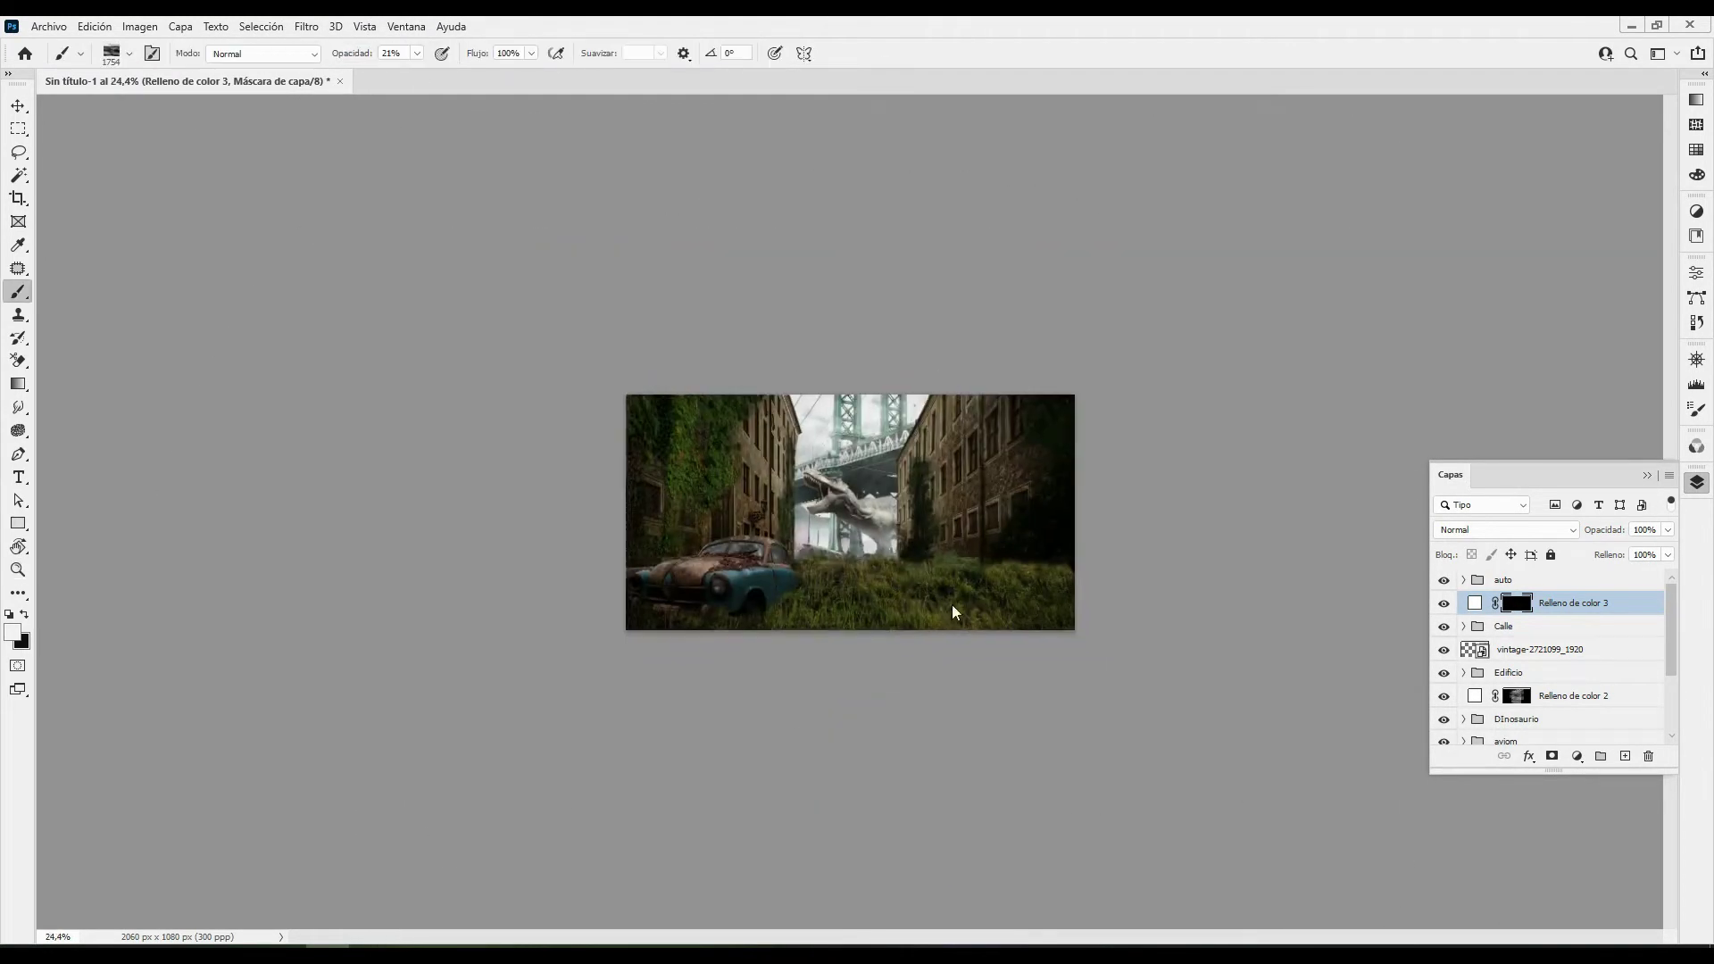
{"action": "mouse_move", "coordinate": [885, 687]}
{"action": "left_mouse_down"}
{"action": "mouse_move", "coordinate": [870, 686]}
{"action": "mouse_move", "coordinate": [888, 690]}
{"action": "left_mouse_up"}
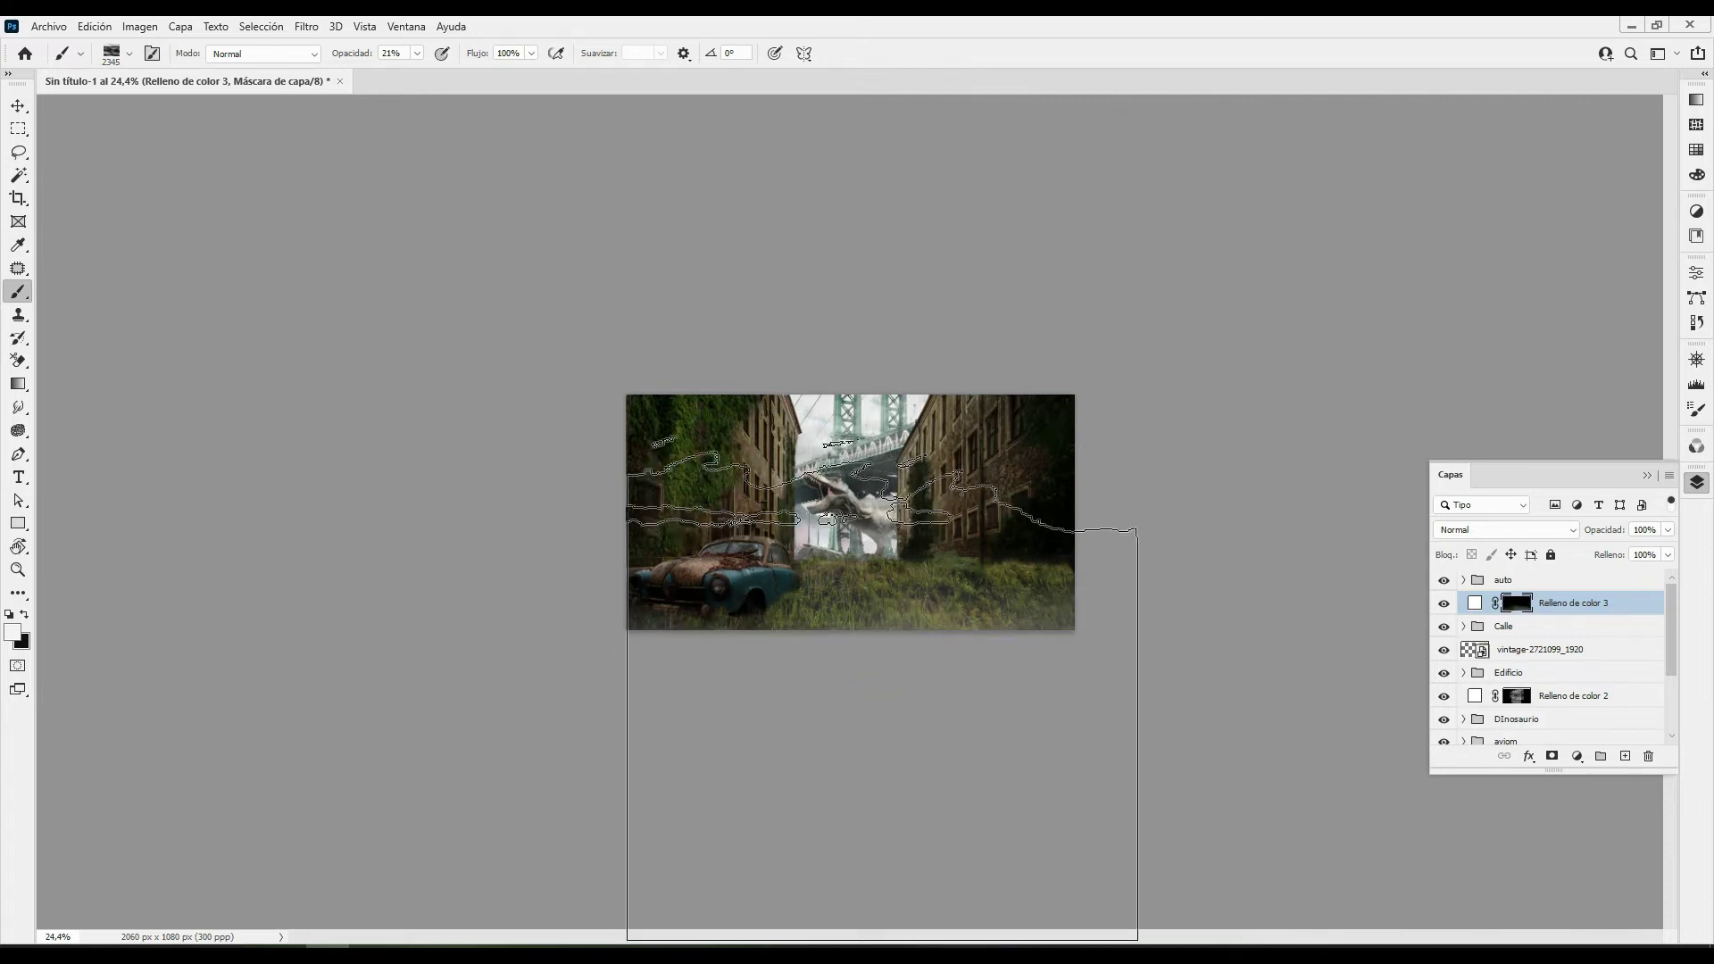
{"action": "scroll", "coordinate": [882, 688], "scroll_direction": "up", "scroll_amount": 4}
Switch to the Clouds886 brush at 10% opacity
{"action": "right_click", "coordinate": [1021, 669]}
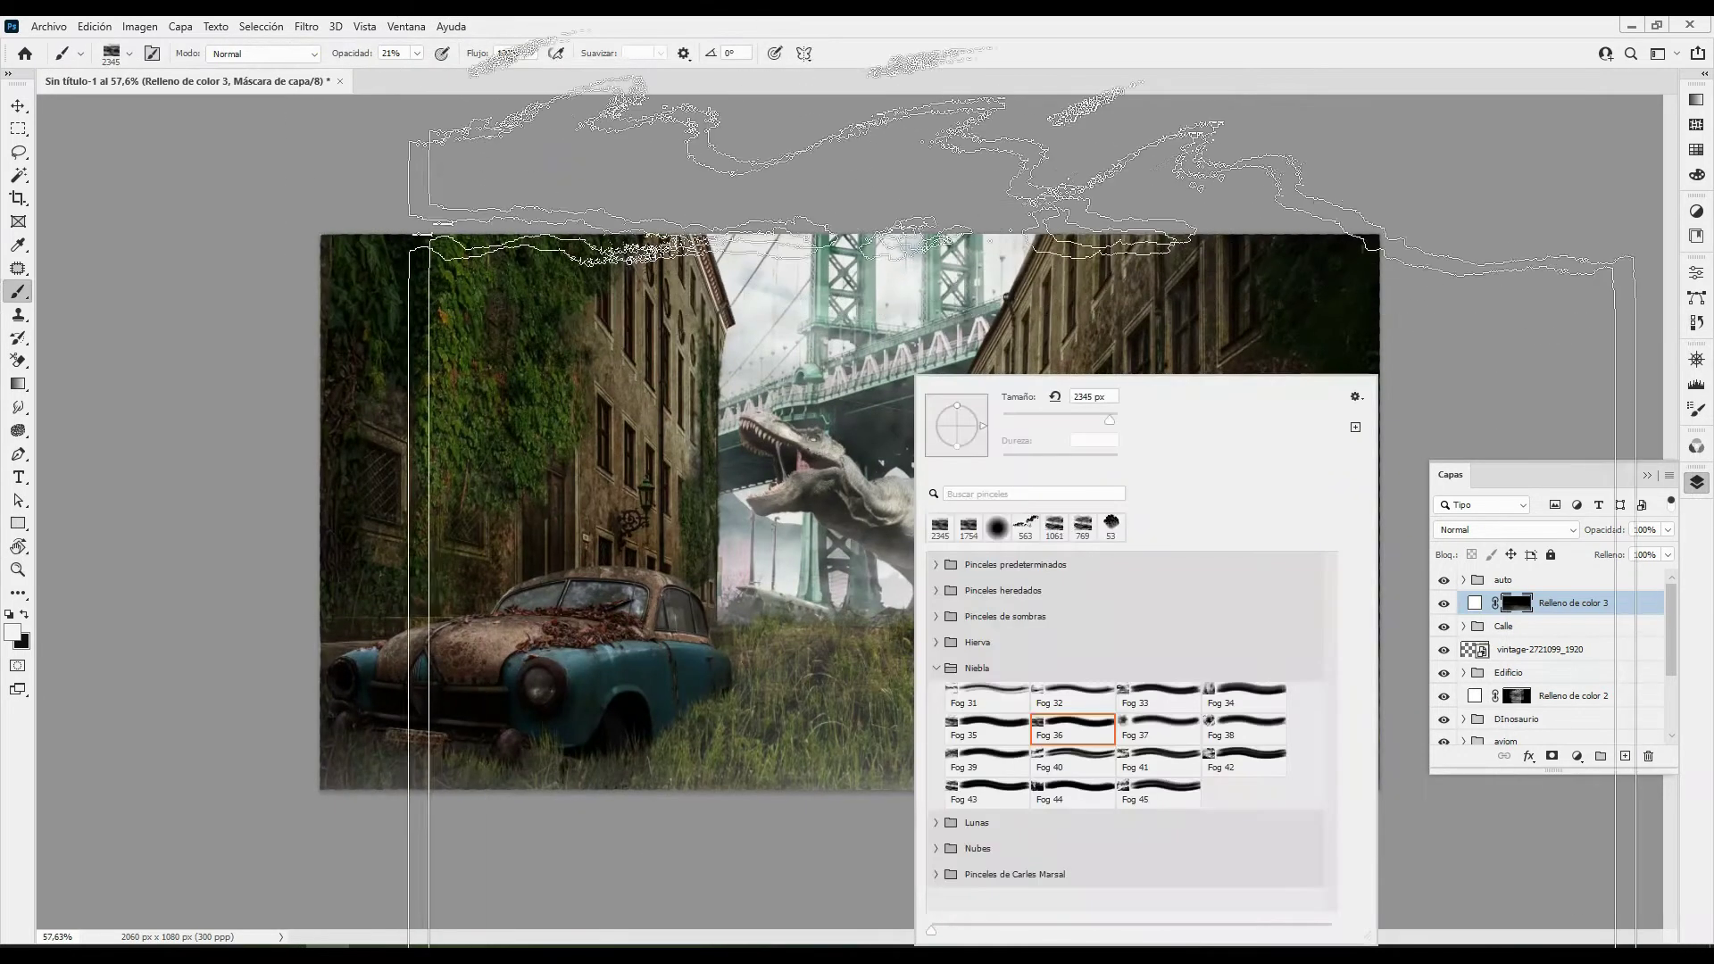
{"action": "left_click", "coordinate": [936, 668]}
{"action": "left_click", "coordinate": [935, 719]}
{"action": "scroll", "coordinate": [1219, 797], "scroll_direction": "down", "scroll_amount": 2}
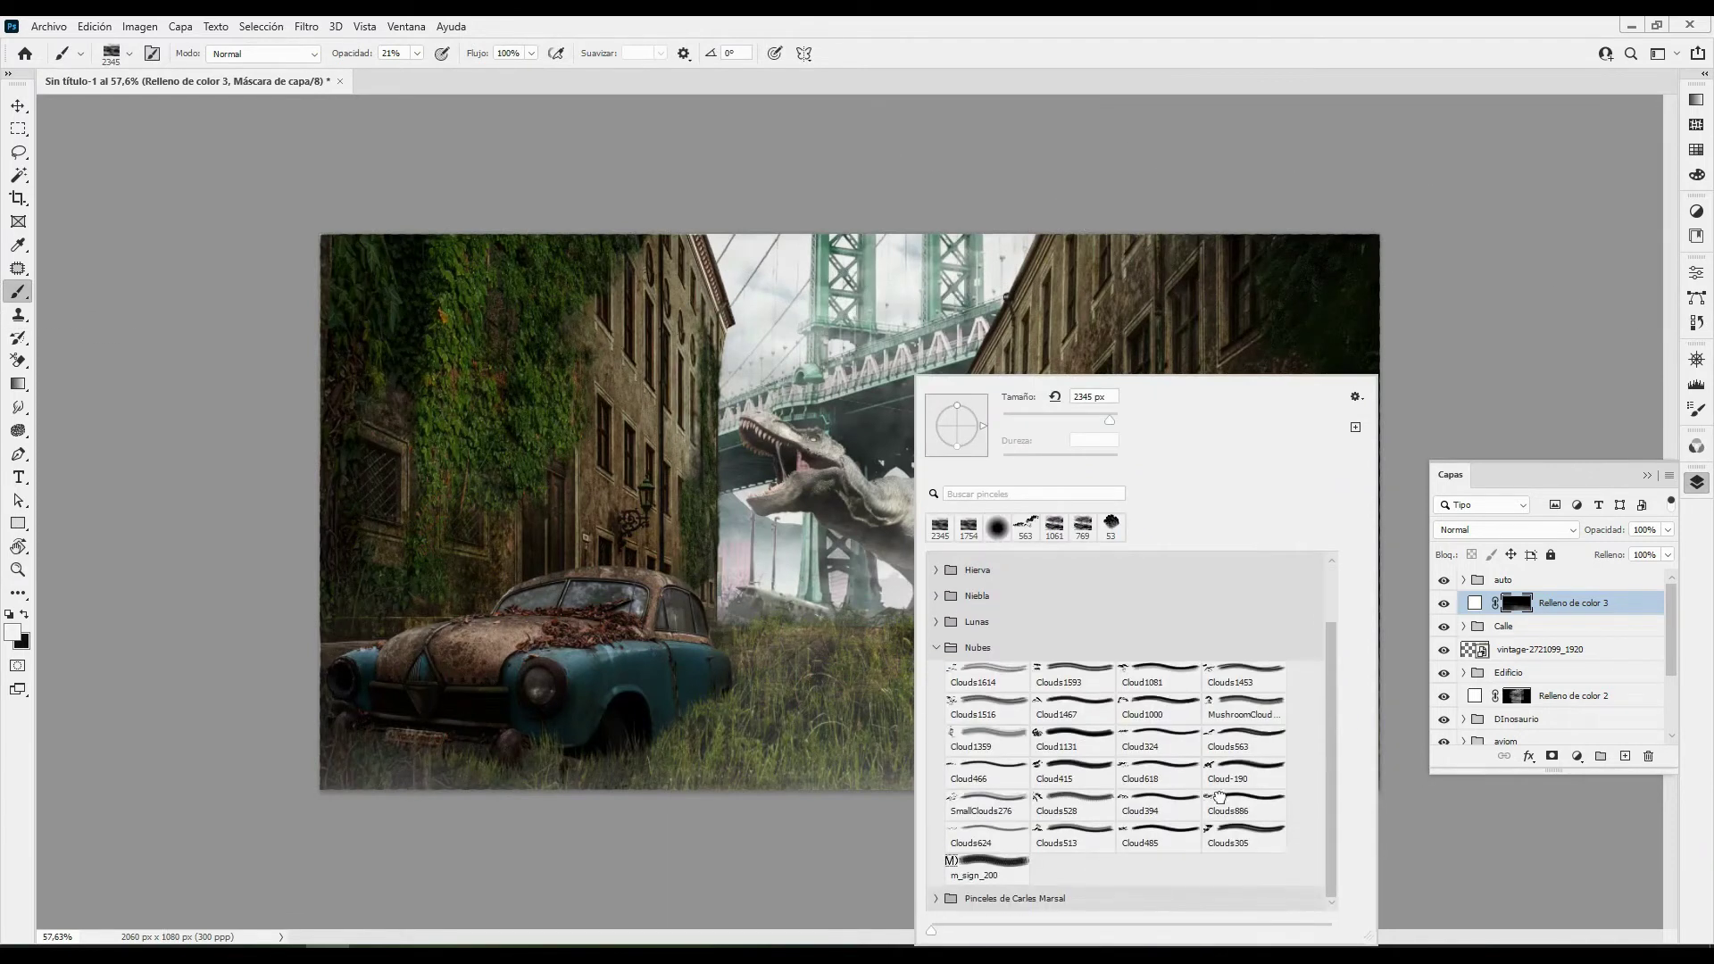
{"action": "double_click", "coordinate": [1218, 797]}
{"action": "key", "text": "2"}
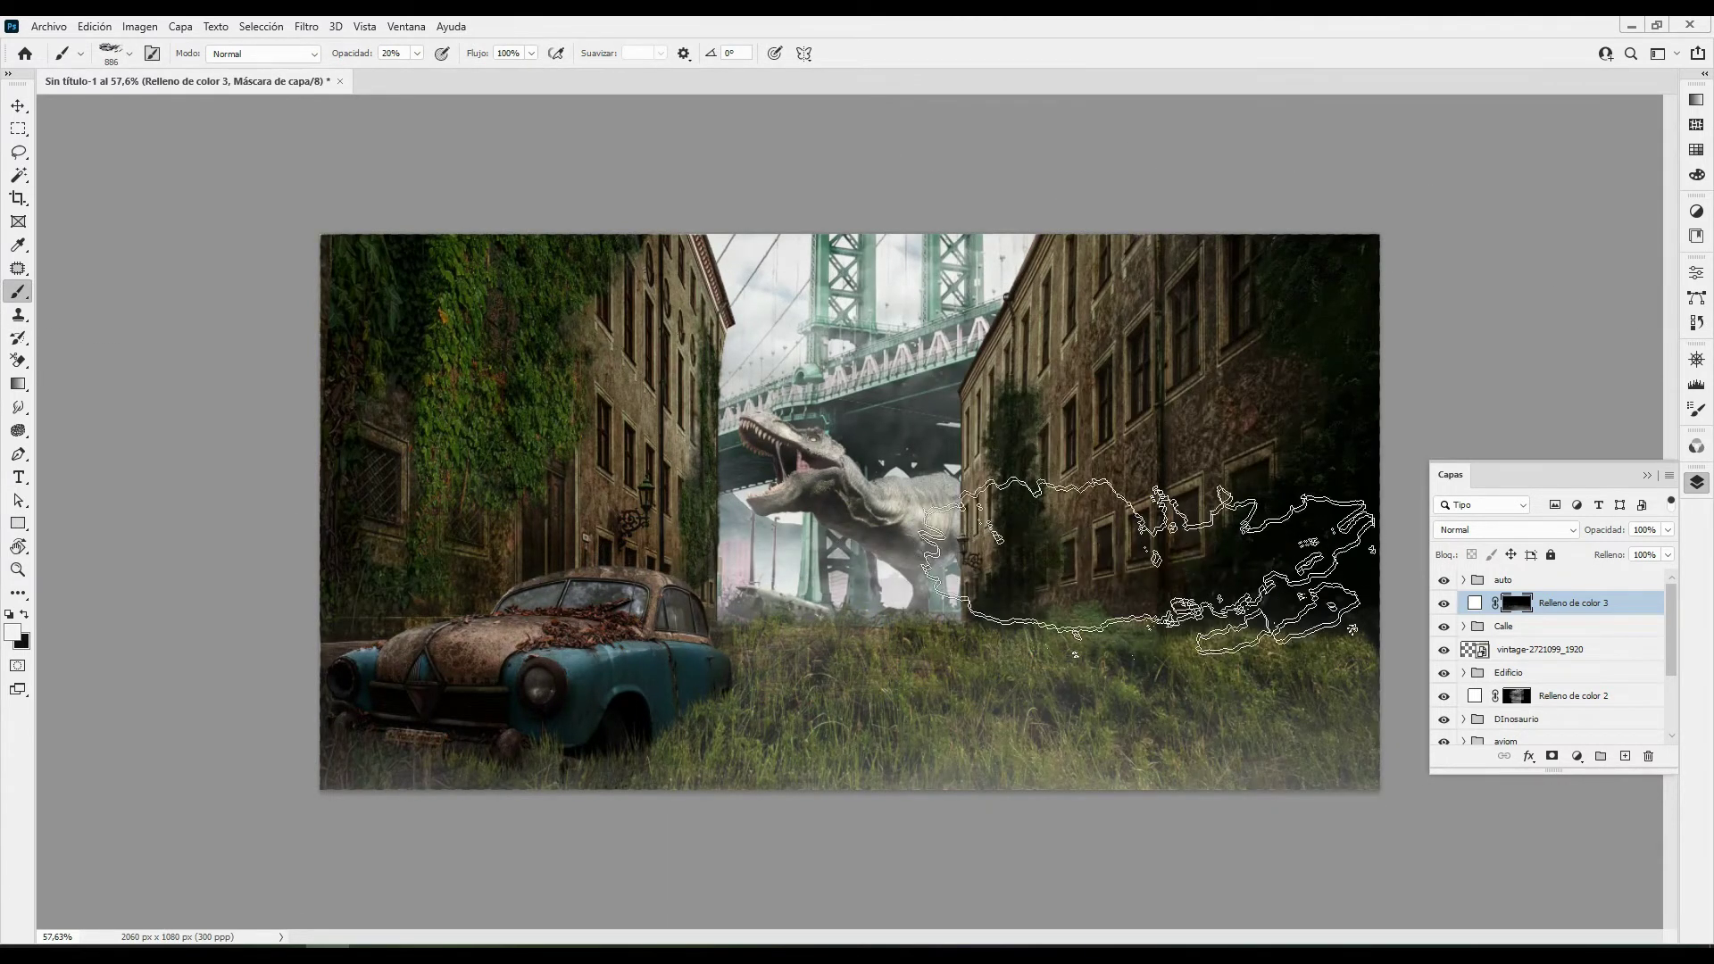
{"action": "key", "text": "1"}
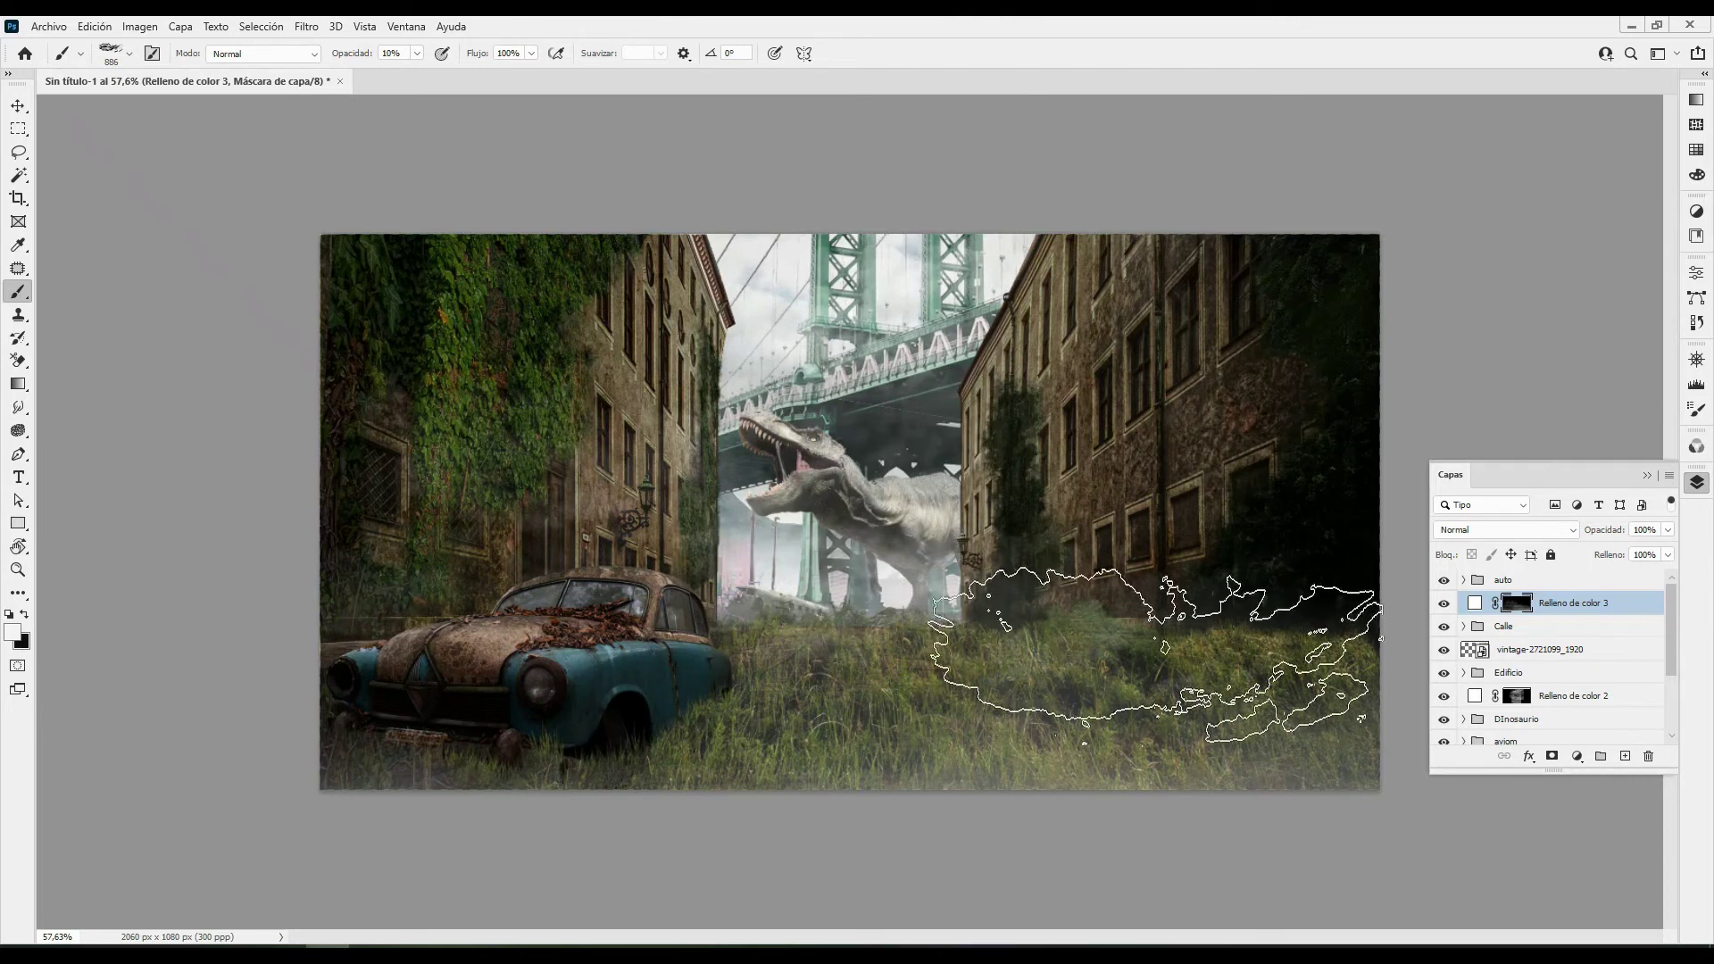
Duplicate Relleno de color 3 and delete the copy's layer mask
{"action": "mouse_move", "coordinate": [1474, 603]}
{"action": "left_mouse_down"}
{"action": "mouse_move", "coordinate": [1475, 576]}
{"action": "mouse_move", "coordinate": [1559, 604]}
{"action": "mouse_move", "coordinate": [1549, 576]}
{"action": "left_mouse_up"}
{"action": "key", "text": "ctrl+z"}
{"action": "key", "text": "ctrl+0"}
{"action": "left_click", "coordinate": [1517, 579]}
{"action": "right_click", "coordinate": [1516, 581]}
{"action": "left_click", "coordinate": [1508, 596]}
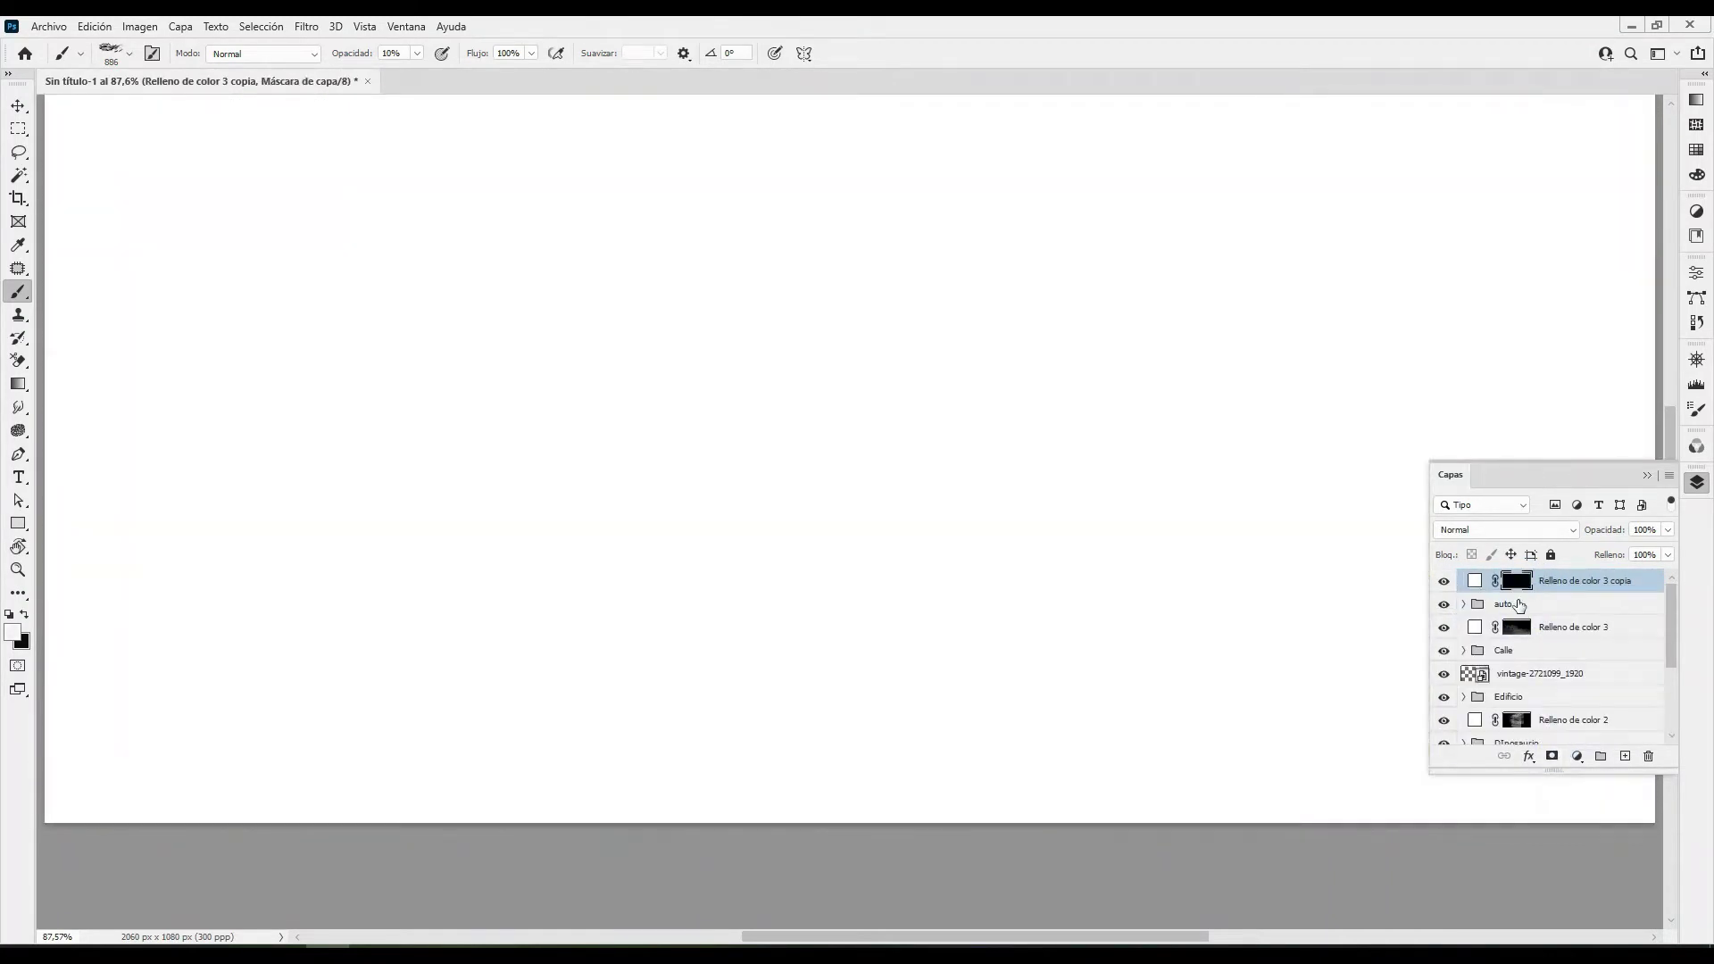
{"action": "key", "text": "ctrl+z"}
Keep the copy's blend mode at Normal, then select the cielo sky layer
{"action": "key", "text": "v"}
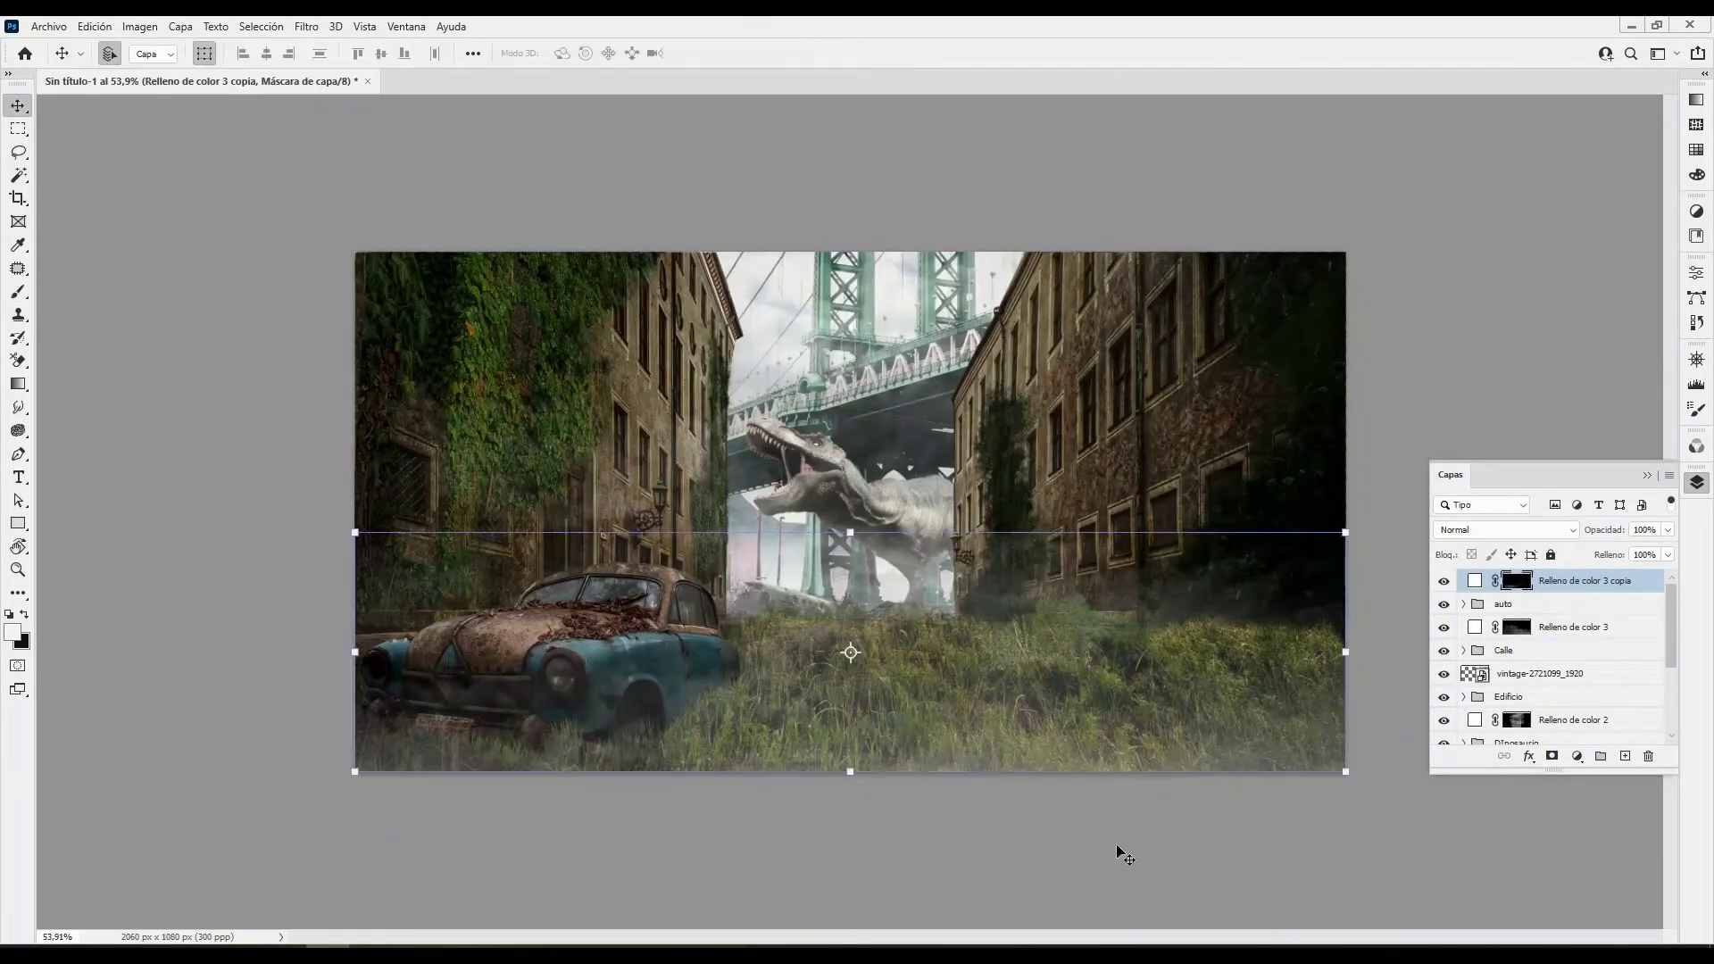
{"action": "left_click", "coordinate": [1475, 580]}
{"action": "left_click", "coordinate": [1505, 529]}
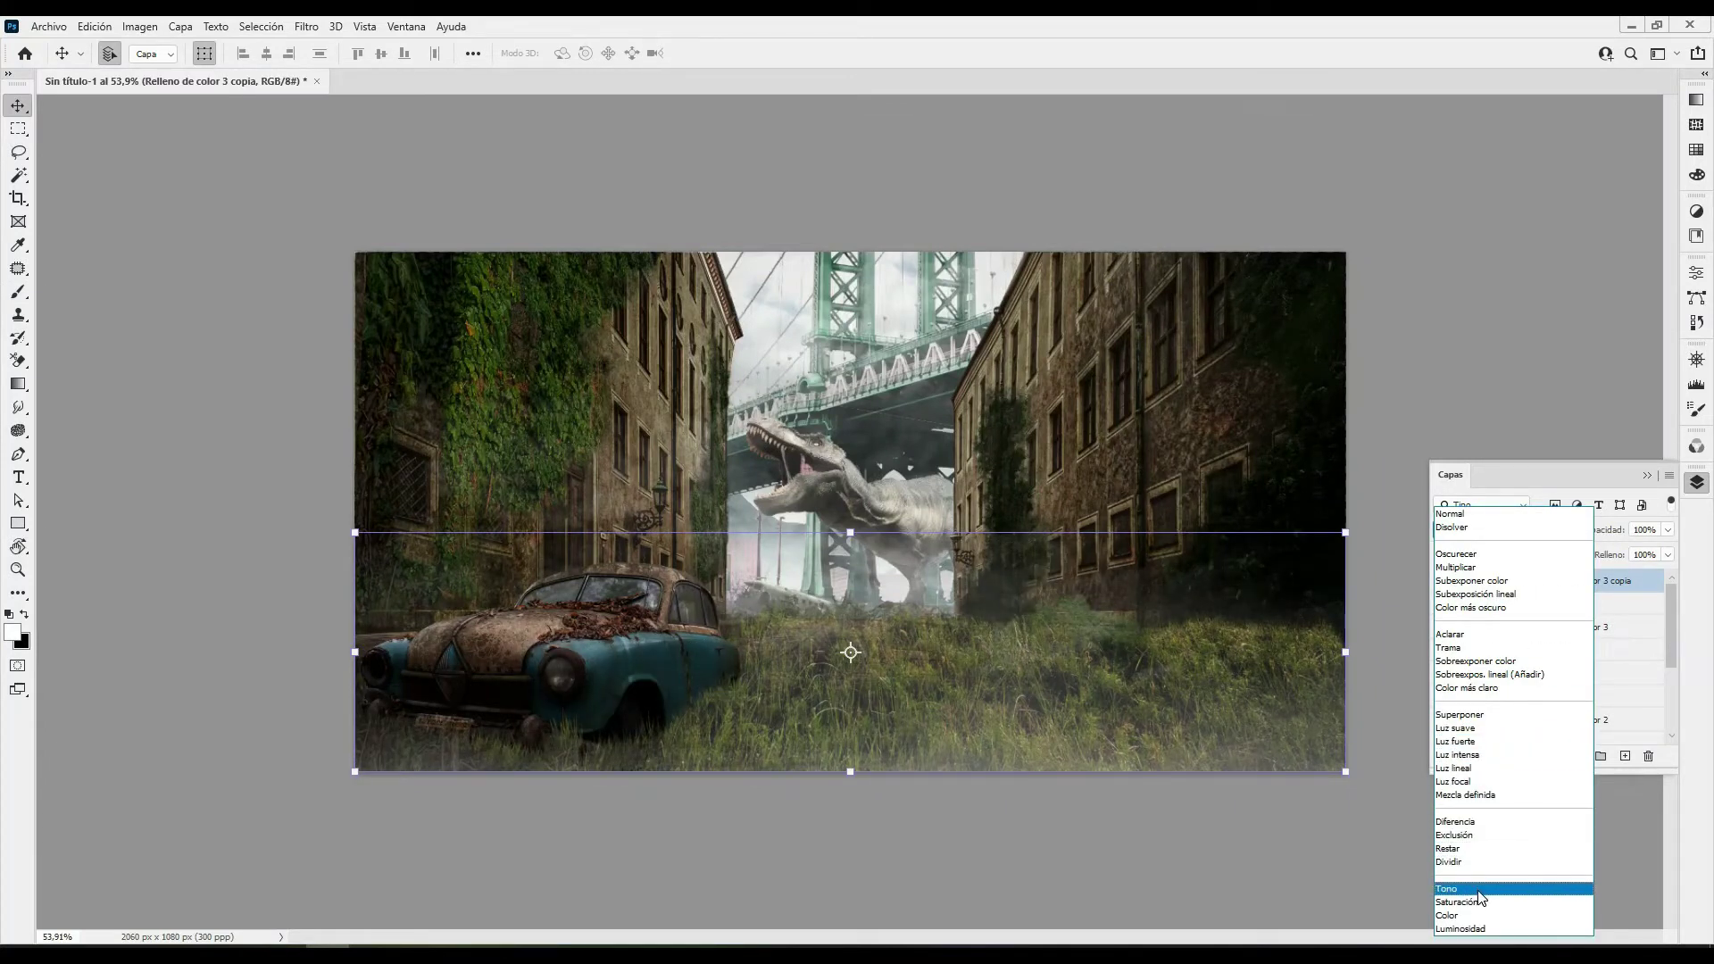
{"action": "left_click", "coordinate": [1455, 514]}
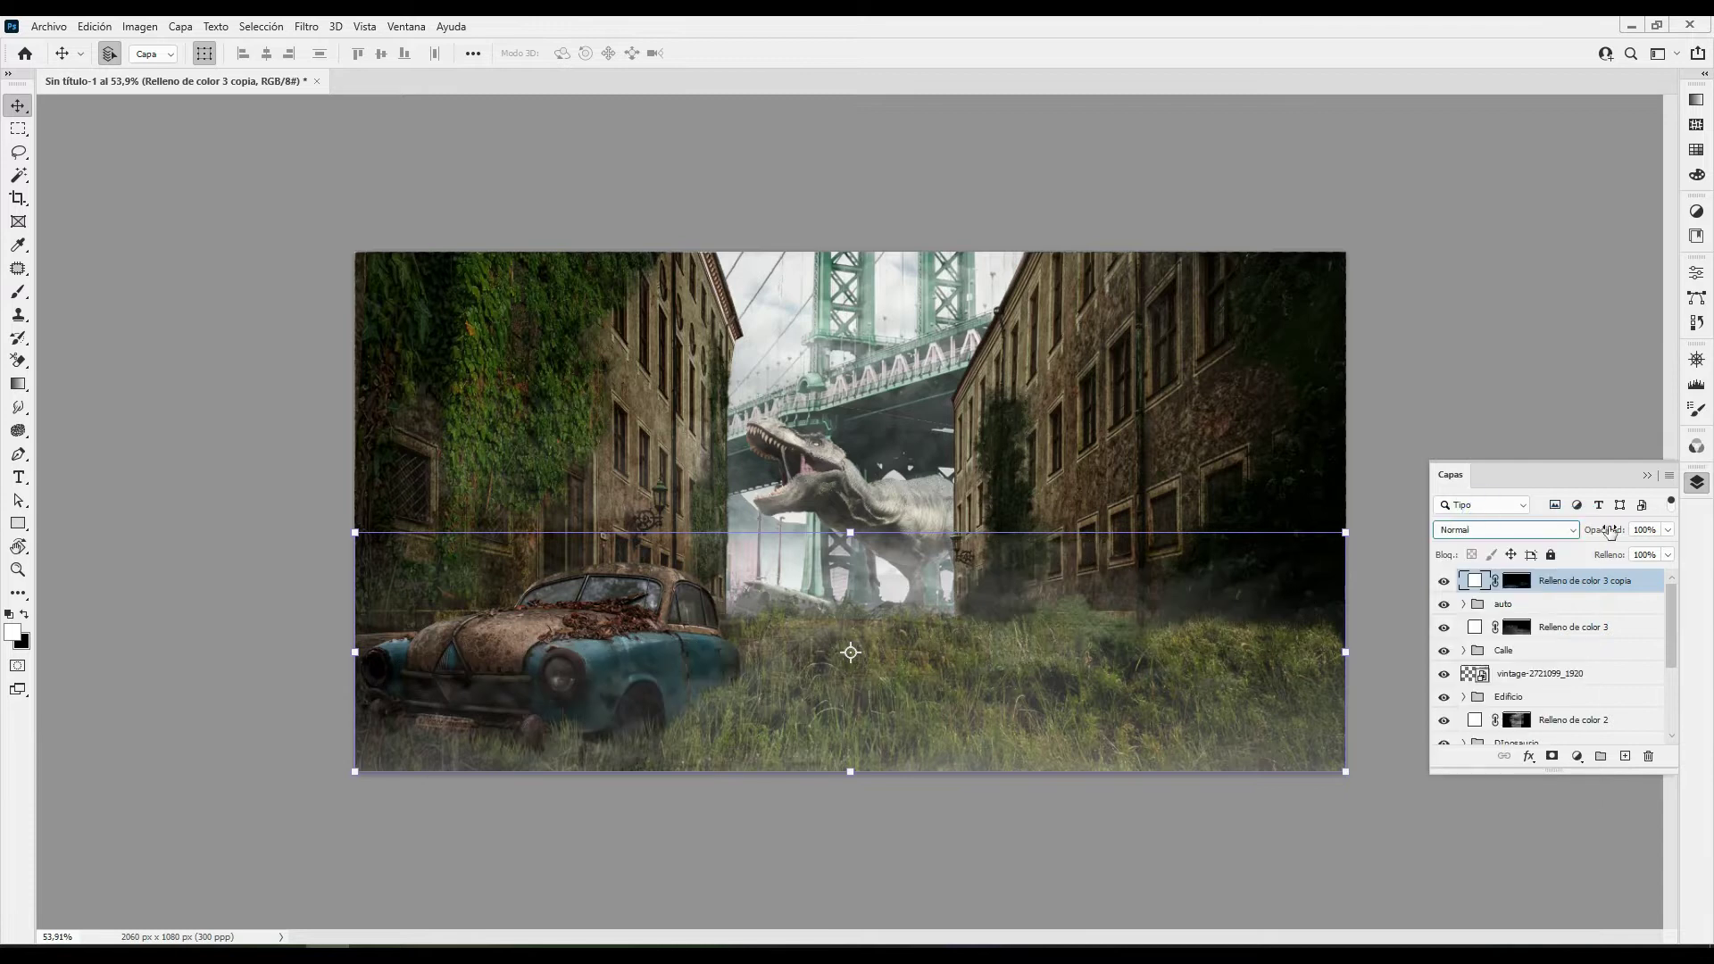
{"action": "key", "text": "z"}
{"action": "scroll", "coordinate": [945, 579], "scroll_direction": "down", "scroll_amount": 3}
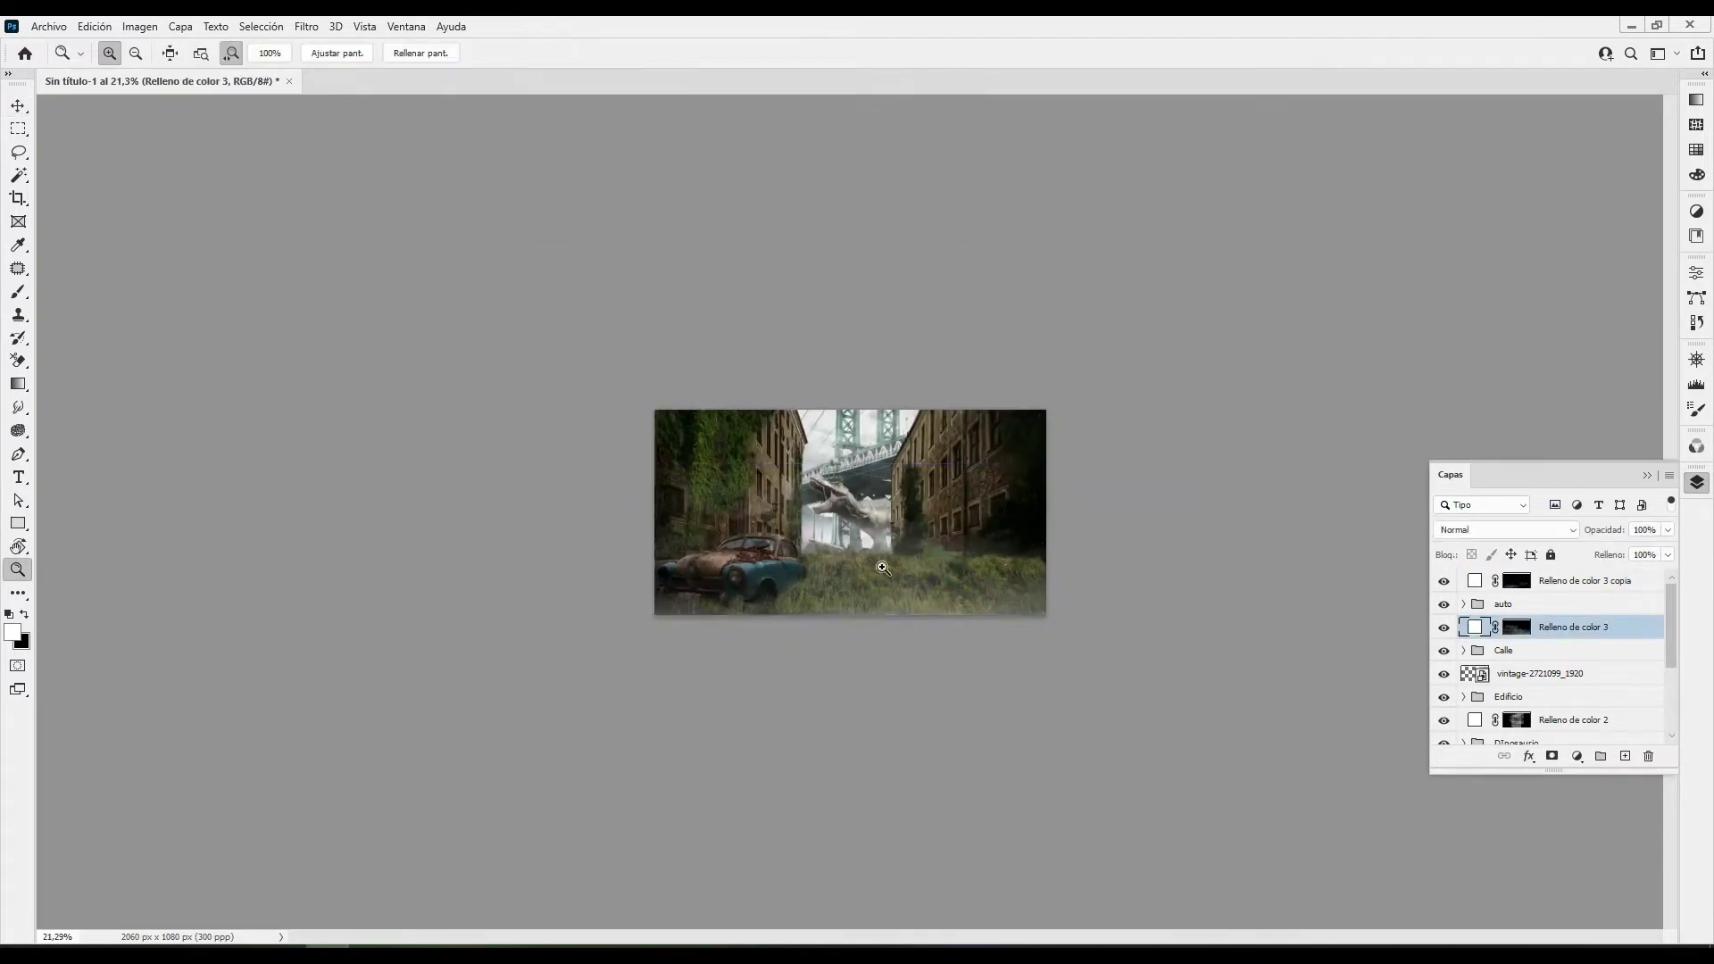
{"action": "scroll", "coordinate": [881, 568], "scroll_direction": "up", "scroll_amount": 3}
{"action": "key", "text": "v"}
{"action": "scroll", "coordinate": [1566, 686], "scroll_direction": "down", "scroll_amount": 3}
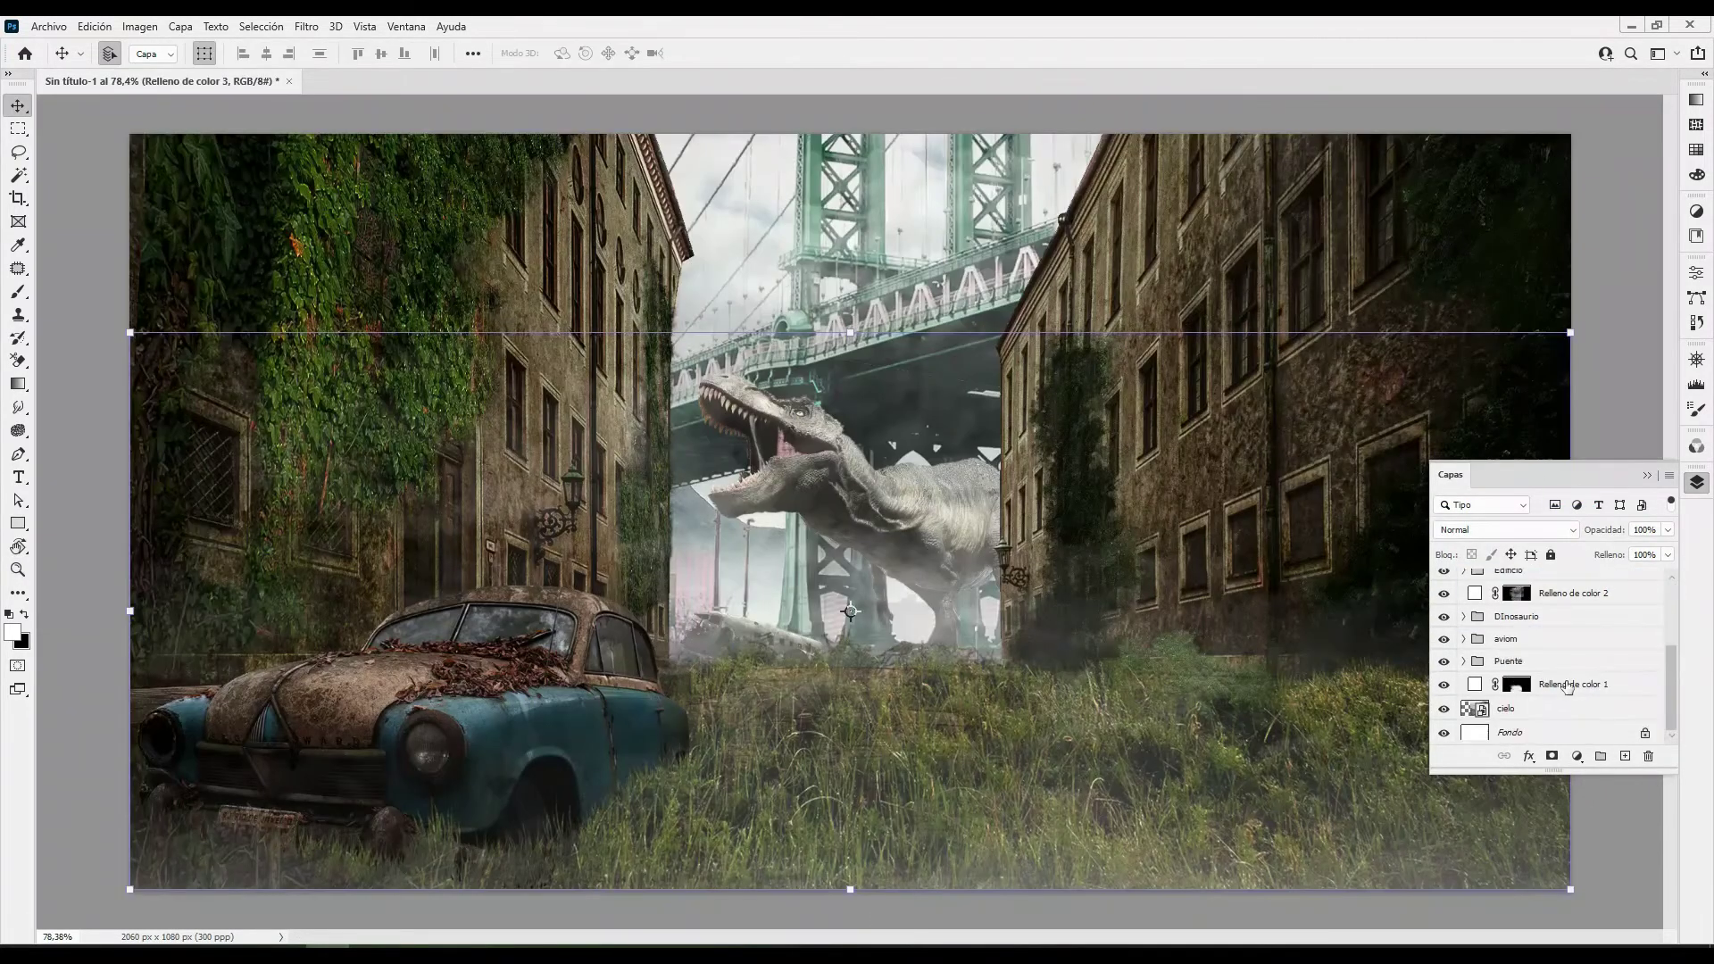
{"action": "left_click", "coordinate": [1507, 707]}
{"action": "left_click_drag", "start_coordinate": [1671, 705], "coordinate": [1669, 682]}
Target the cow layer's mask and choose a grass brush from the Pinceles de Carles Marsal set
{"action": "scroll", "coordinate": [1578, 688], "scroll_direction": "down", "scroll_amount": 3}
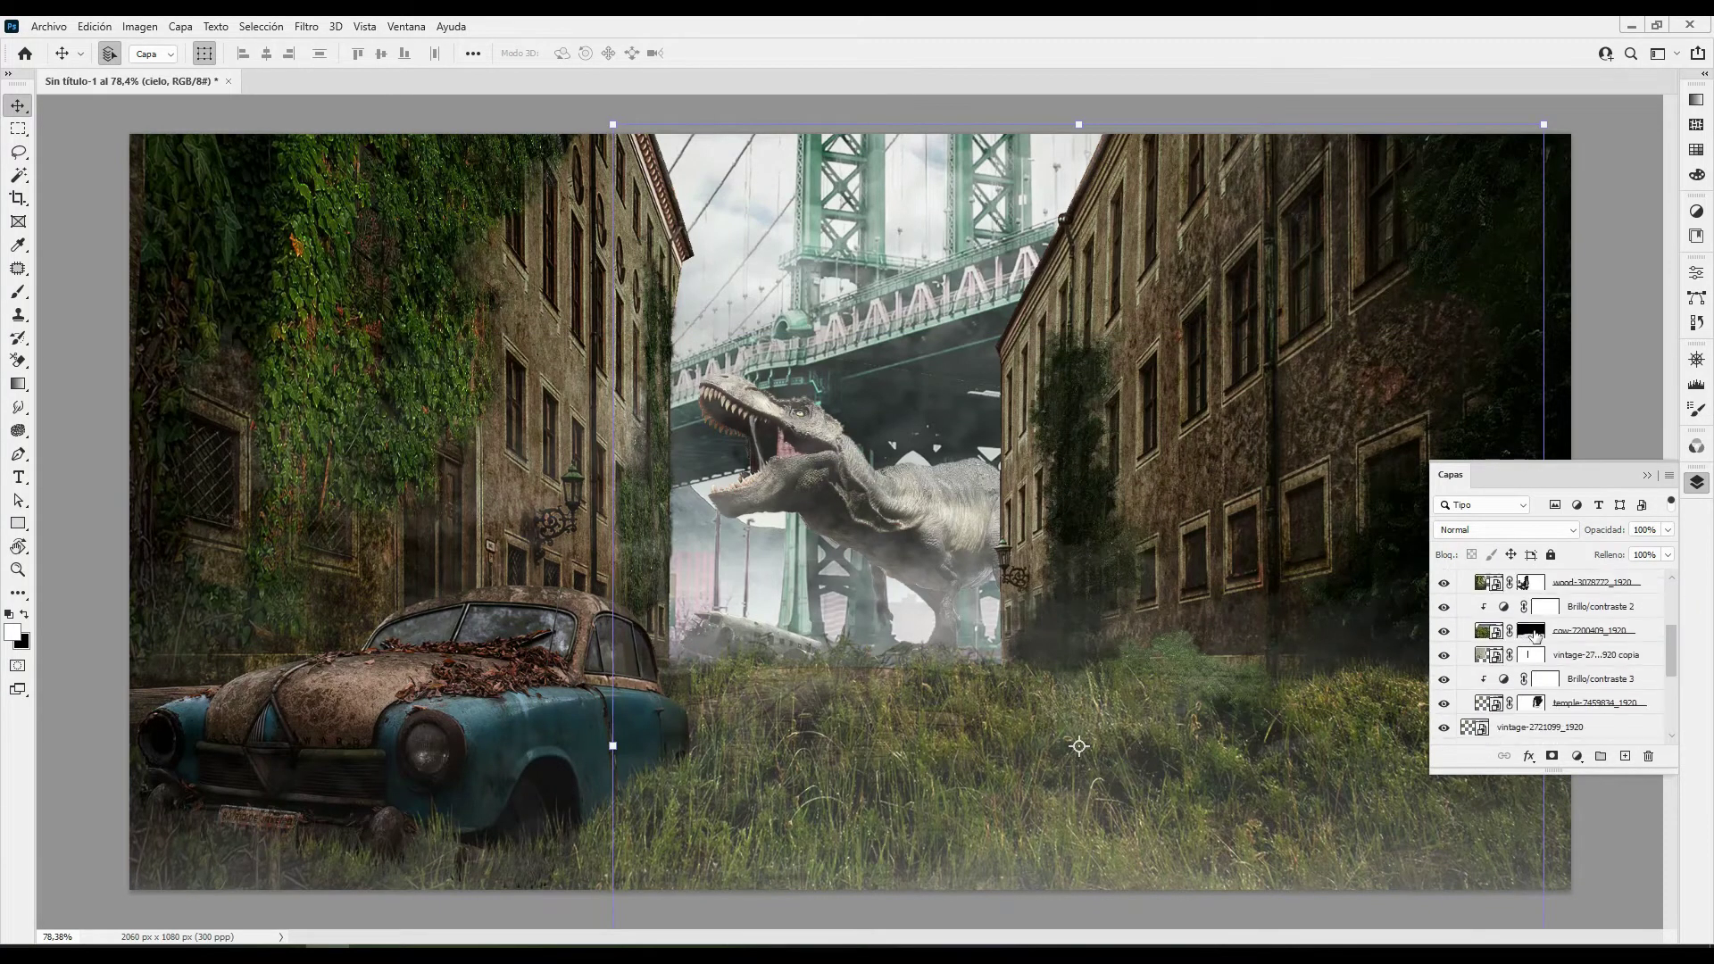
{"action": "left_click", "coordinate": [1530, 630]}
{"action": "key", "text": "b"}
{"action": "right_click", "coordinate": [981, 656]}
{"action": "left_click", "coordinate": [991, 642]}
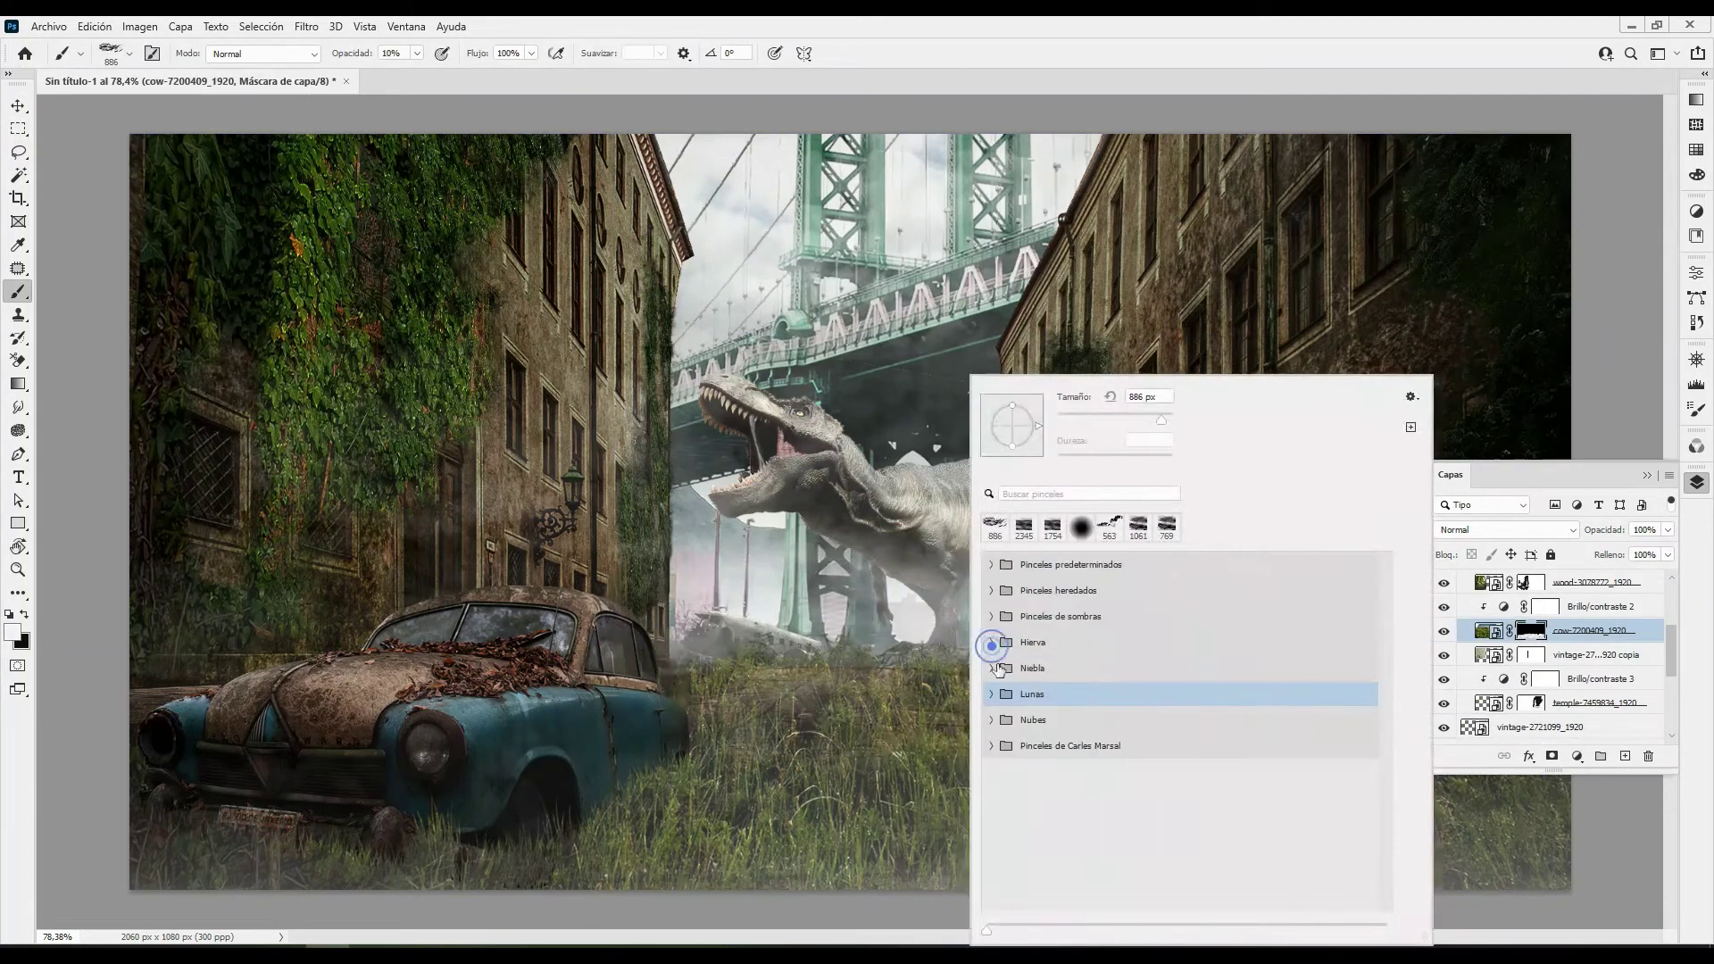
{"action": "left_click", "coordinate": [992, 745]}
{"action": "left_click_drag", "start_coordinate": [1385, 650], "coordinate": [1376, 839]}
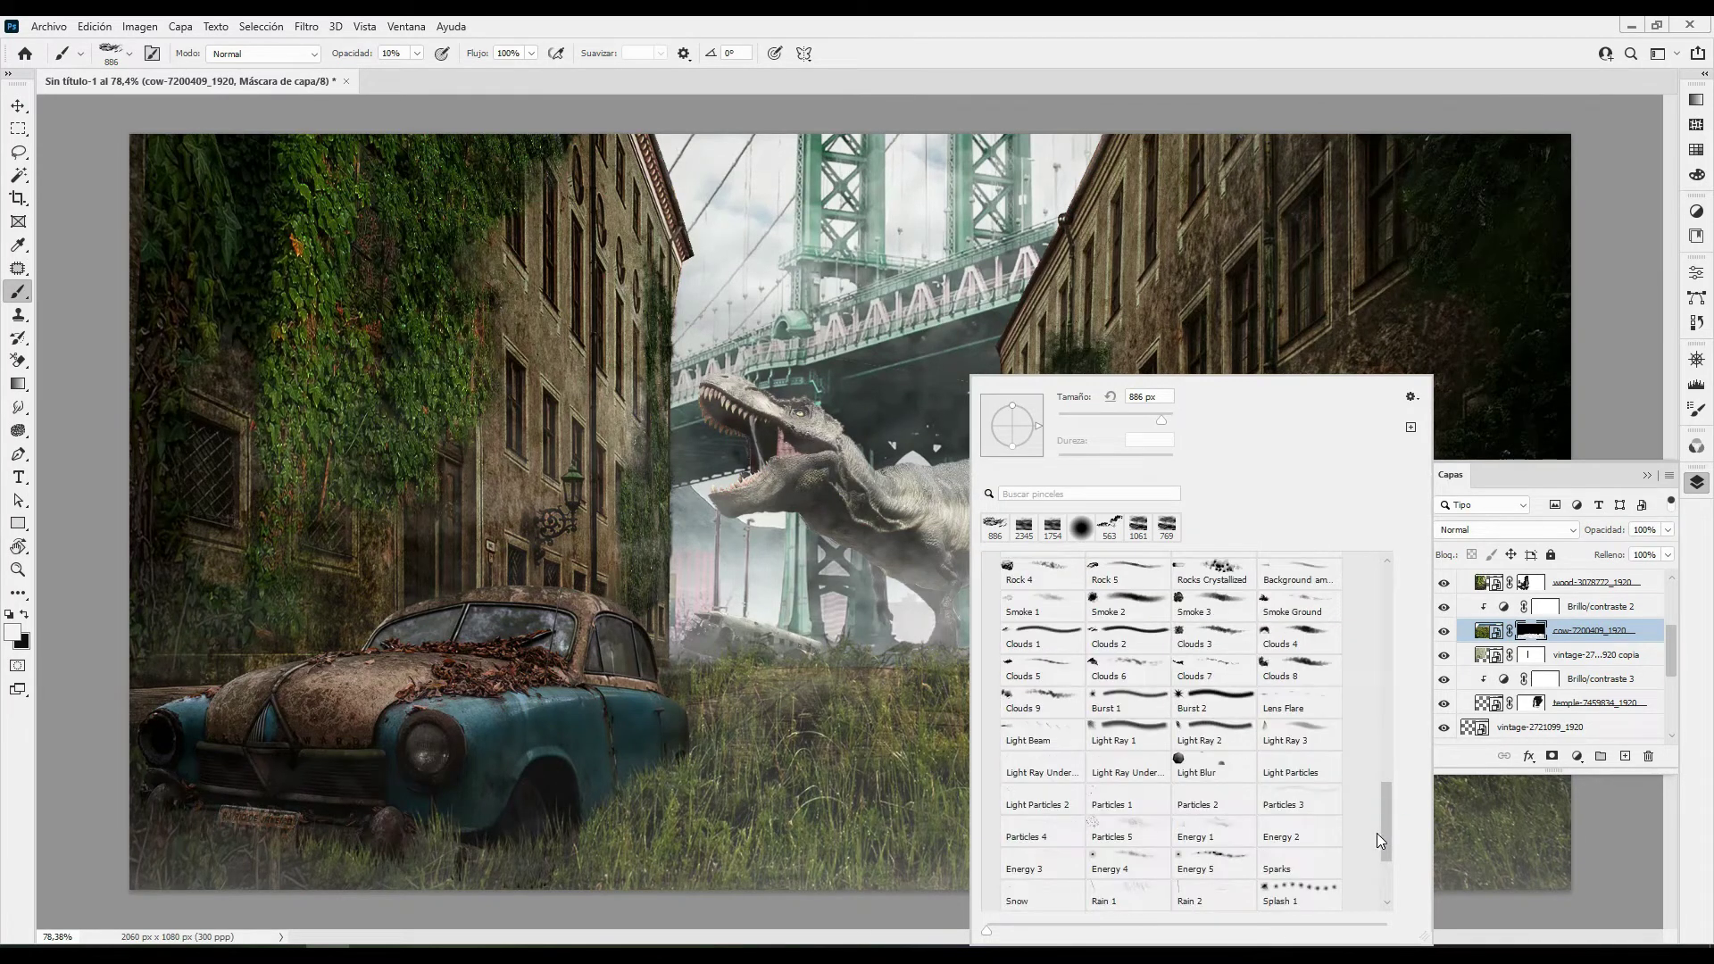
{"action": "scroll", "coordinate": [1380, 848], "scroll_direction": "down", "scroll_amount": 3}
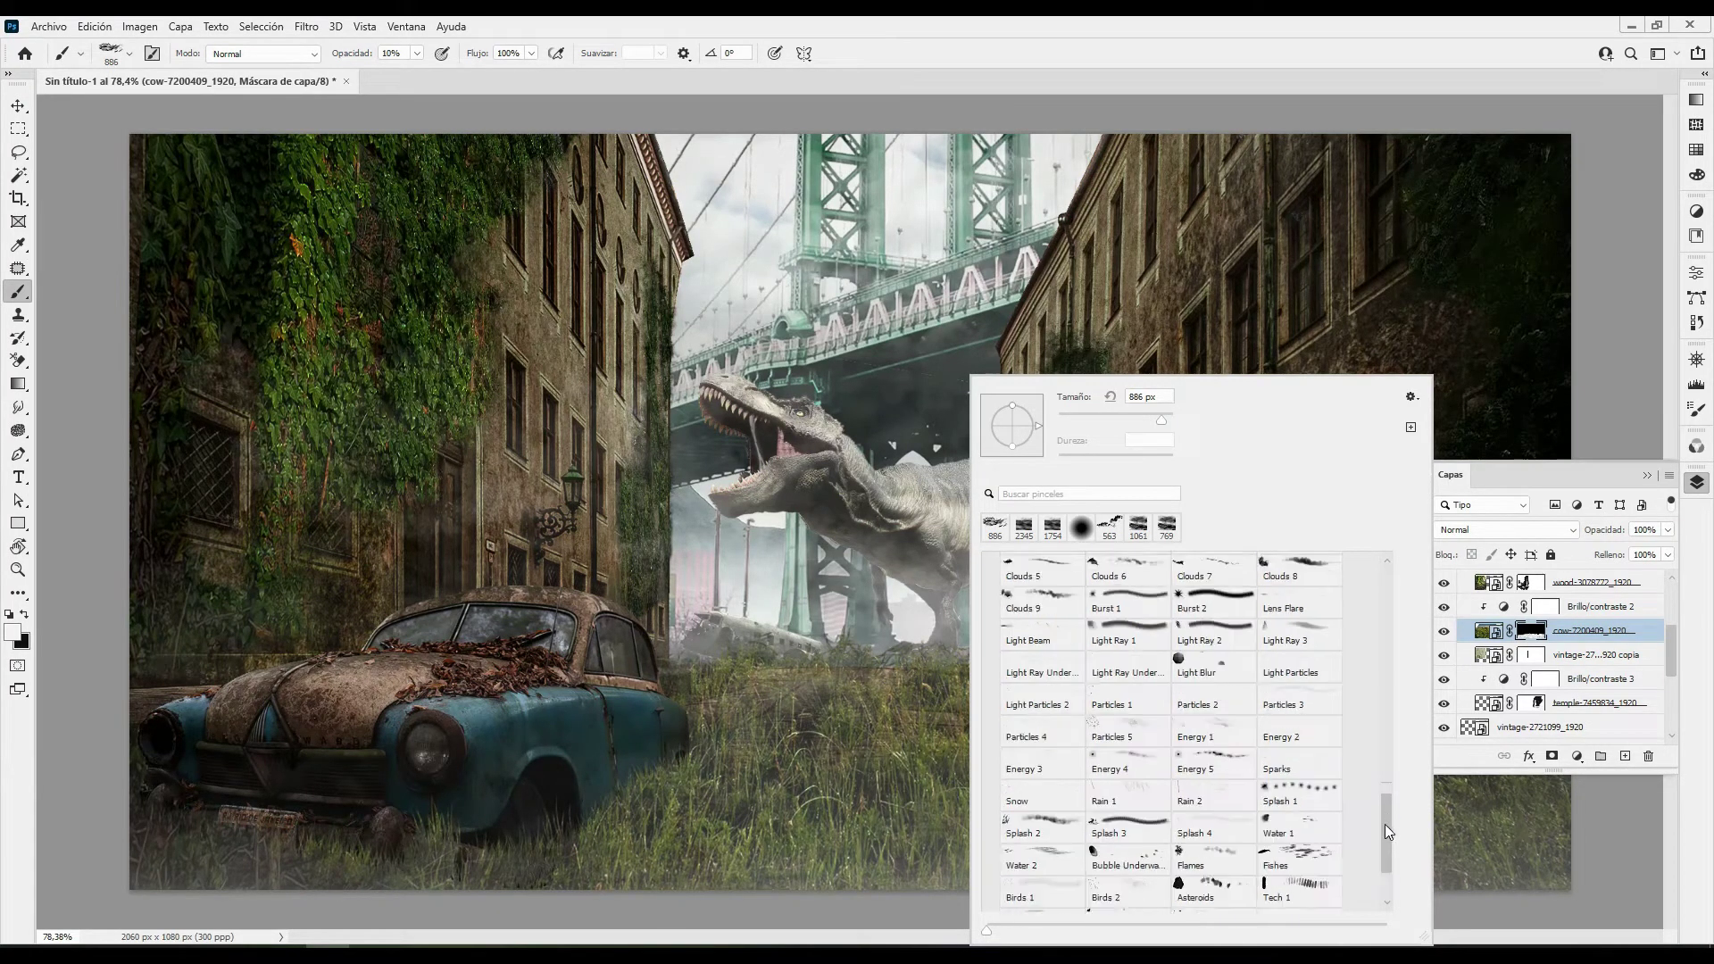
{"action": "scroll", "coordinate": [1384, 810], "scroll_direction": "up", "scroll_amount": 3}
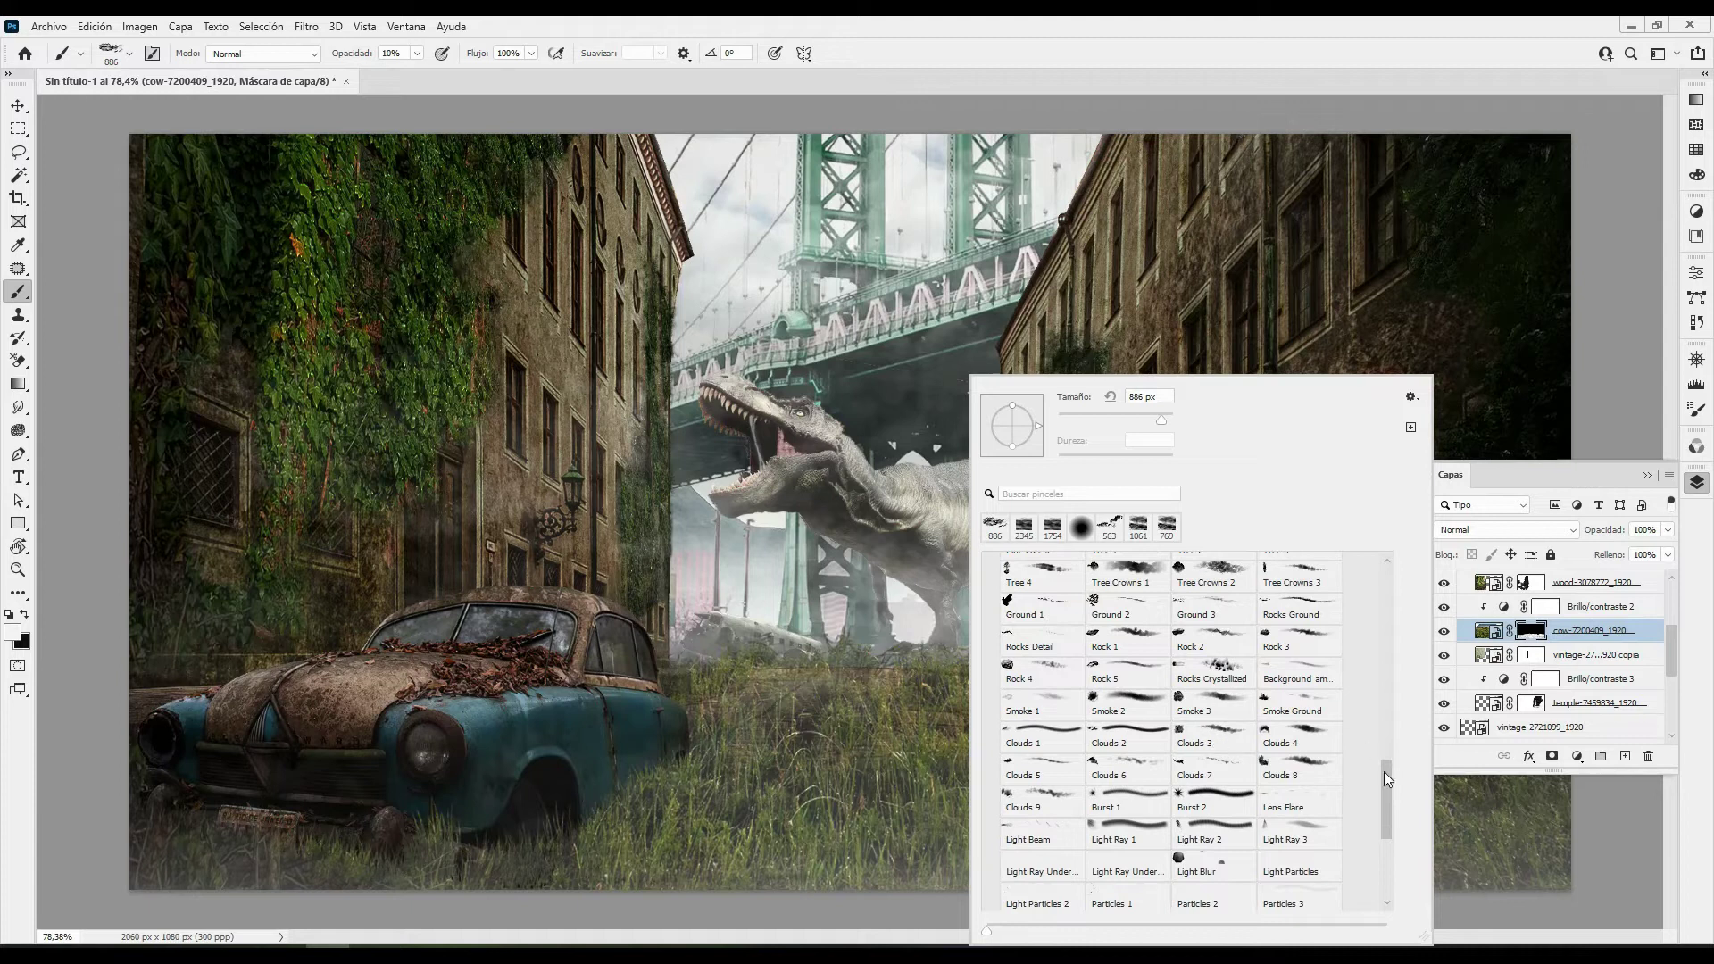
{"action": "left_click_drag", "start_coordinate": [1383, 777], "coordinate": [1389, 709]}
{"action": "double_click", "coordinate": [1121, 658]}
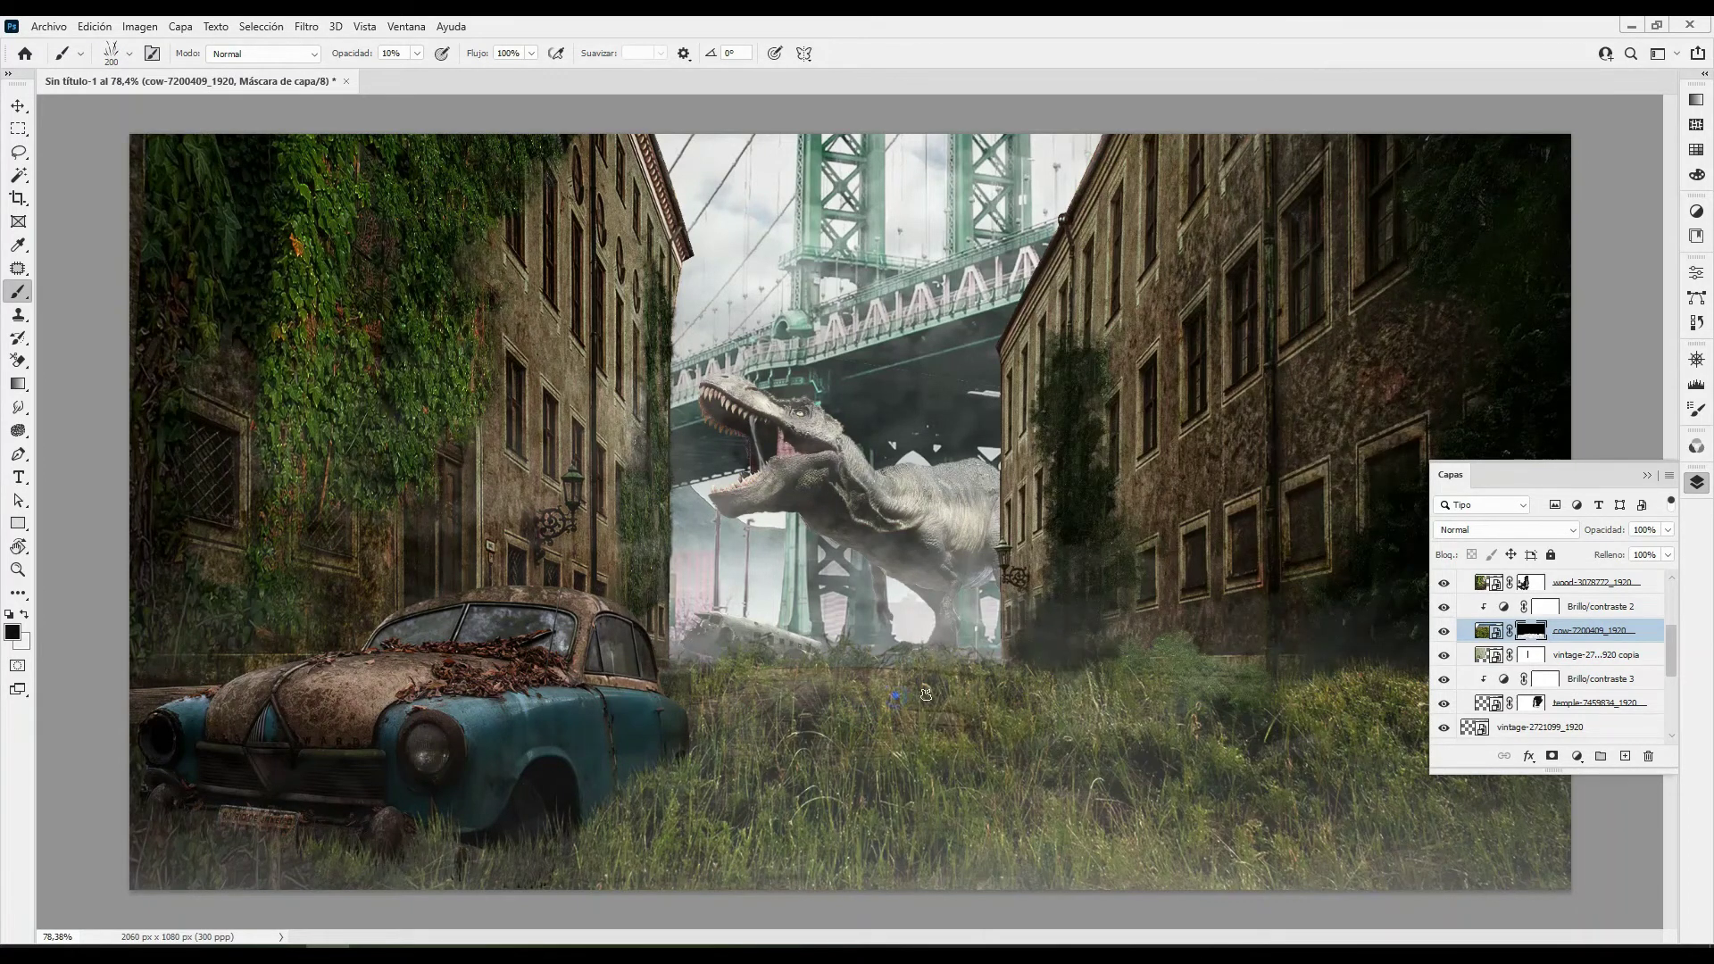
Compare the street with the cow mask and grass hidden, then pick the Grass 4 brush
{"action": "left_click", "coordinate": [1528, 631], "text": "shift"}
{"action": "left_click", "coordinate": [1443, 631]}
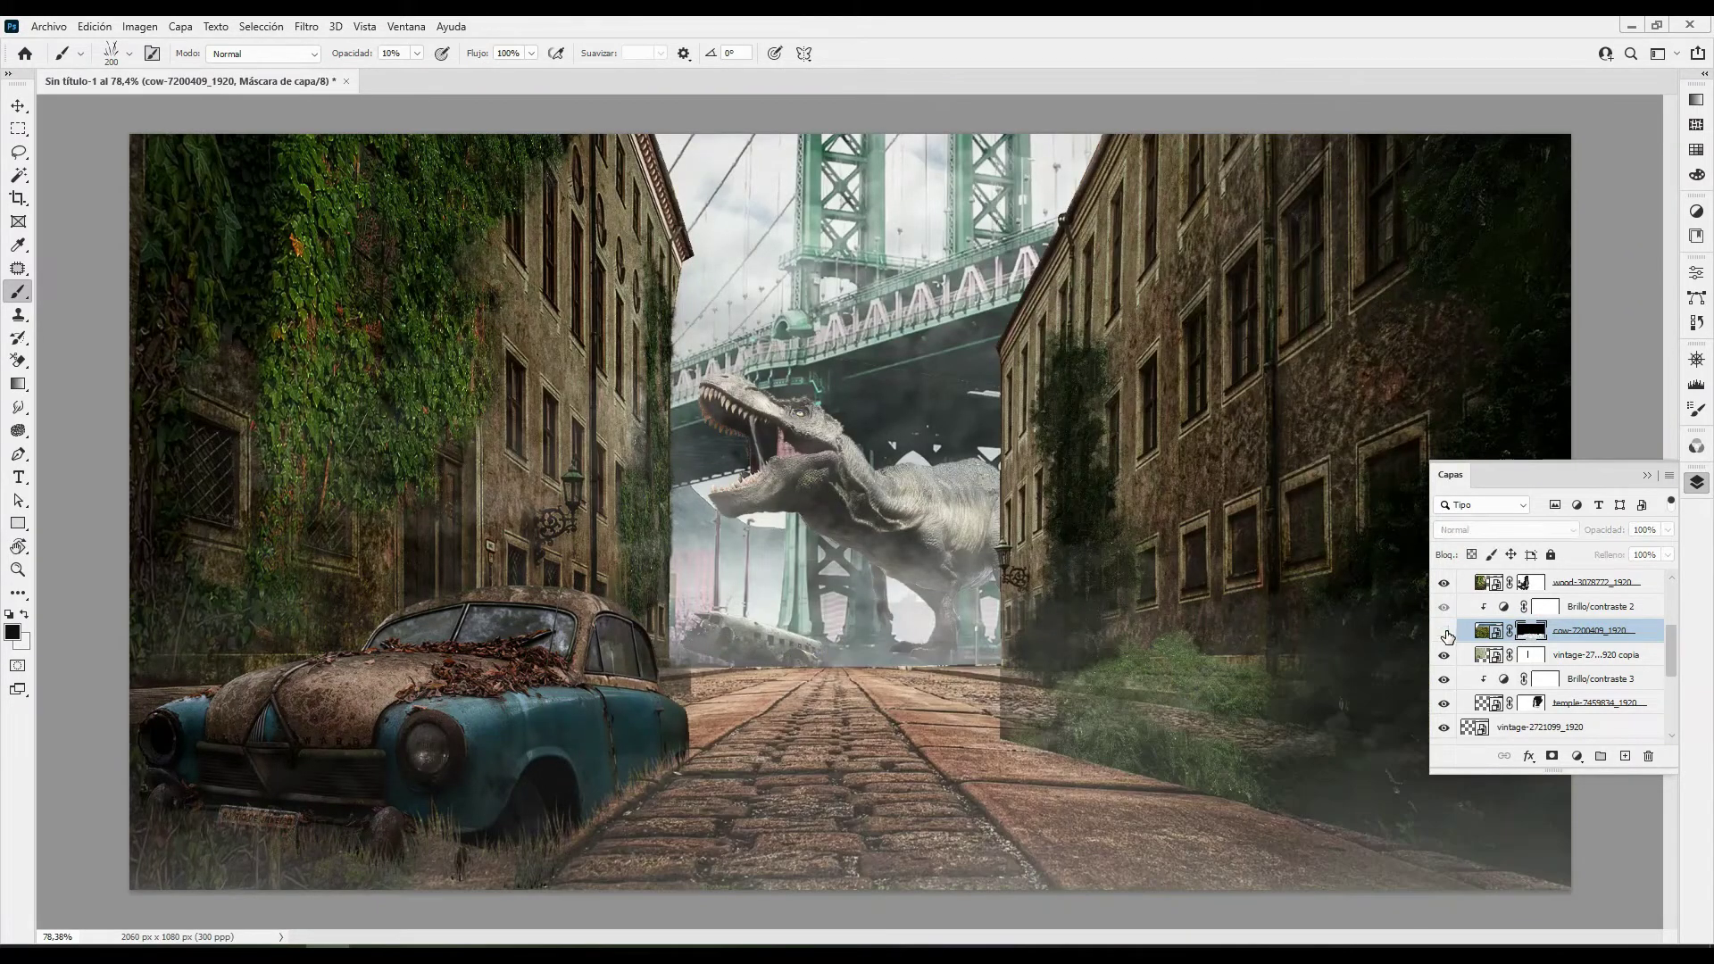
{"action": "right_click", "coordinate": [1240, 551]}
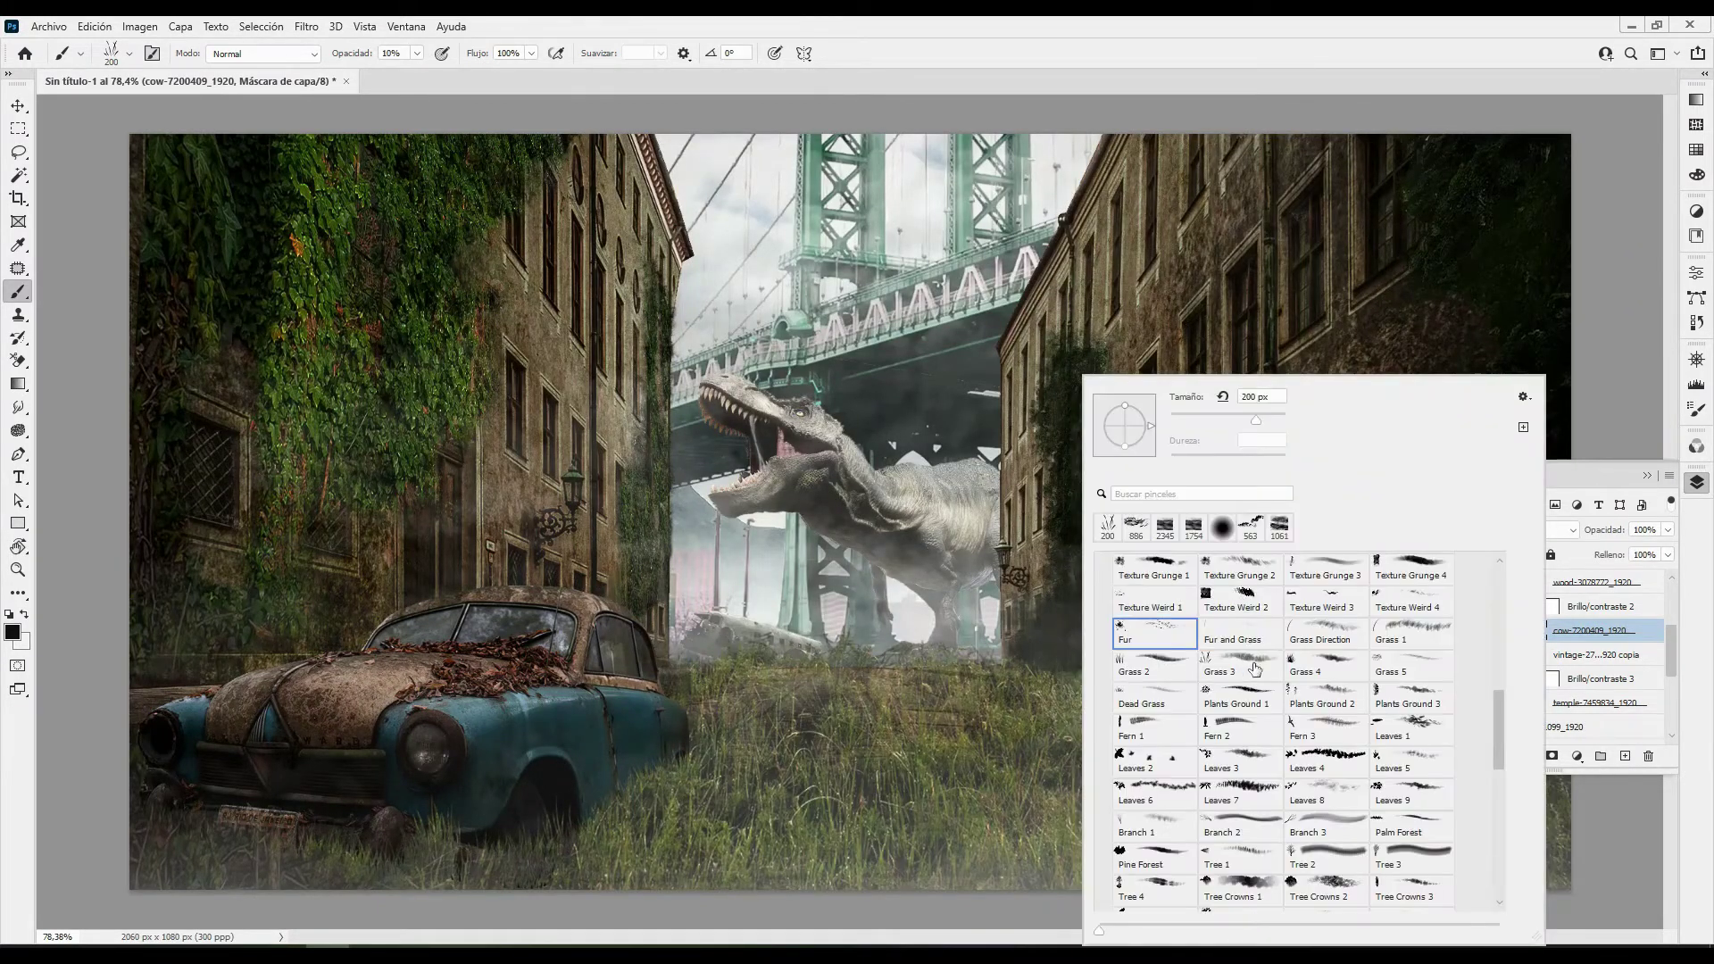
{"action": "left_click", "coordinate": [926, 714]}
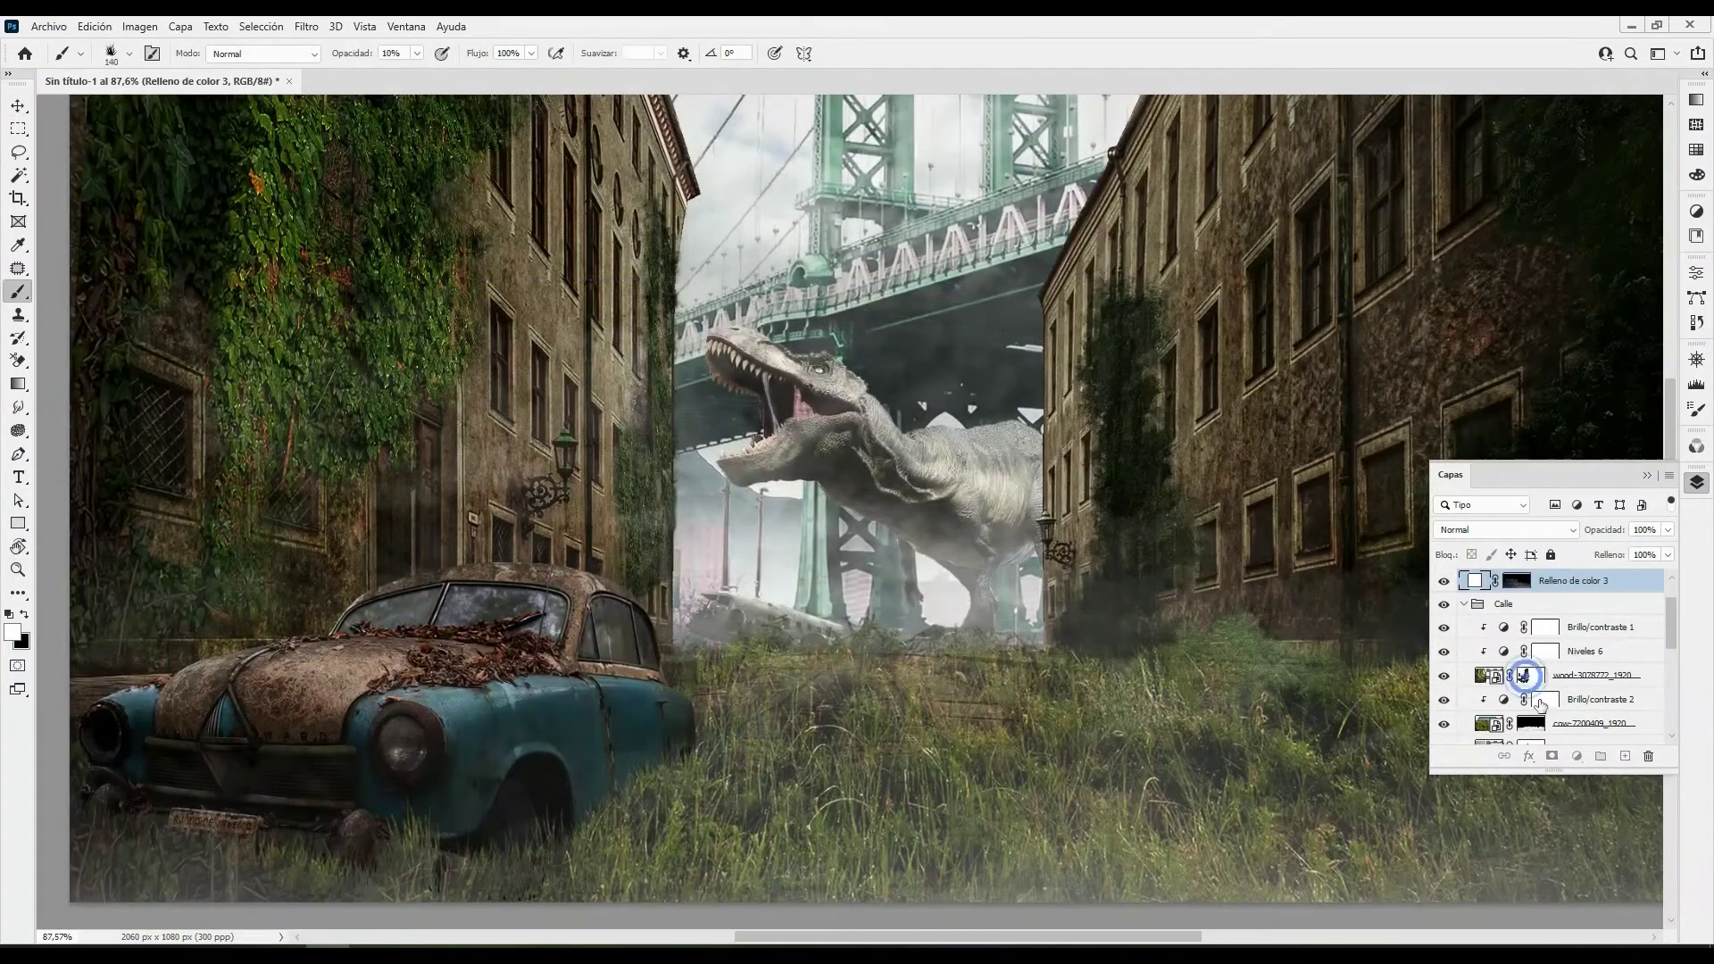
Target the cow layer mask, then select the Relleno de color 1 fog layer
{"action": "left_click", "coordinate": [1530, 723]}
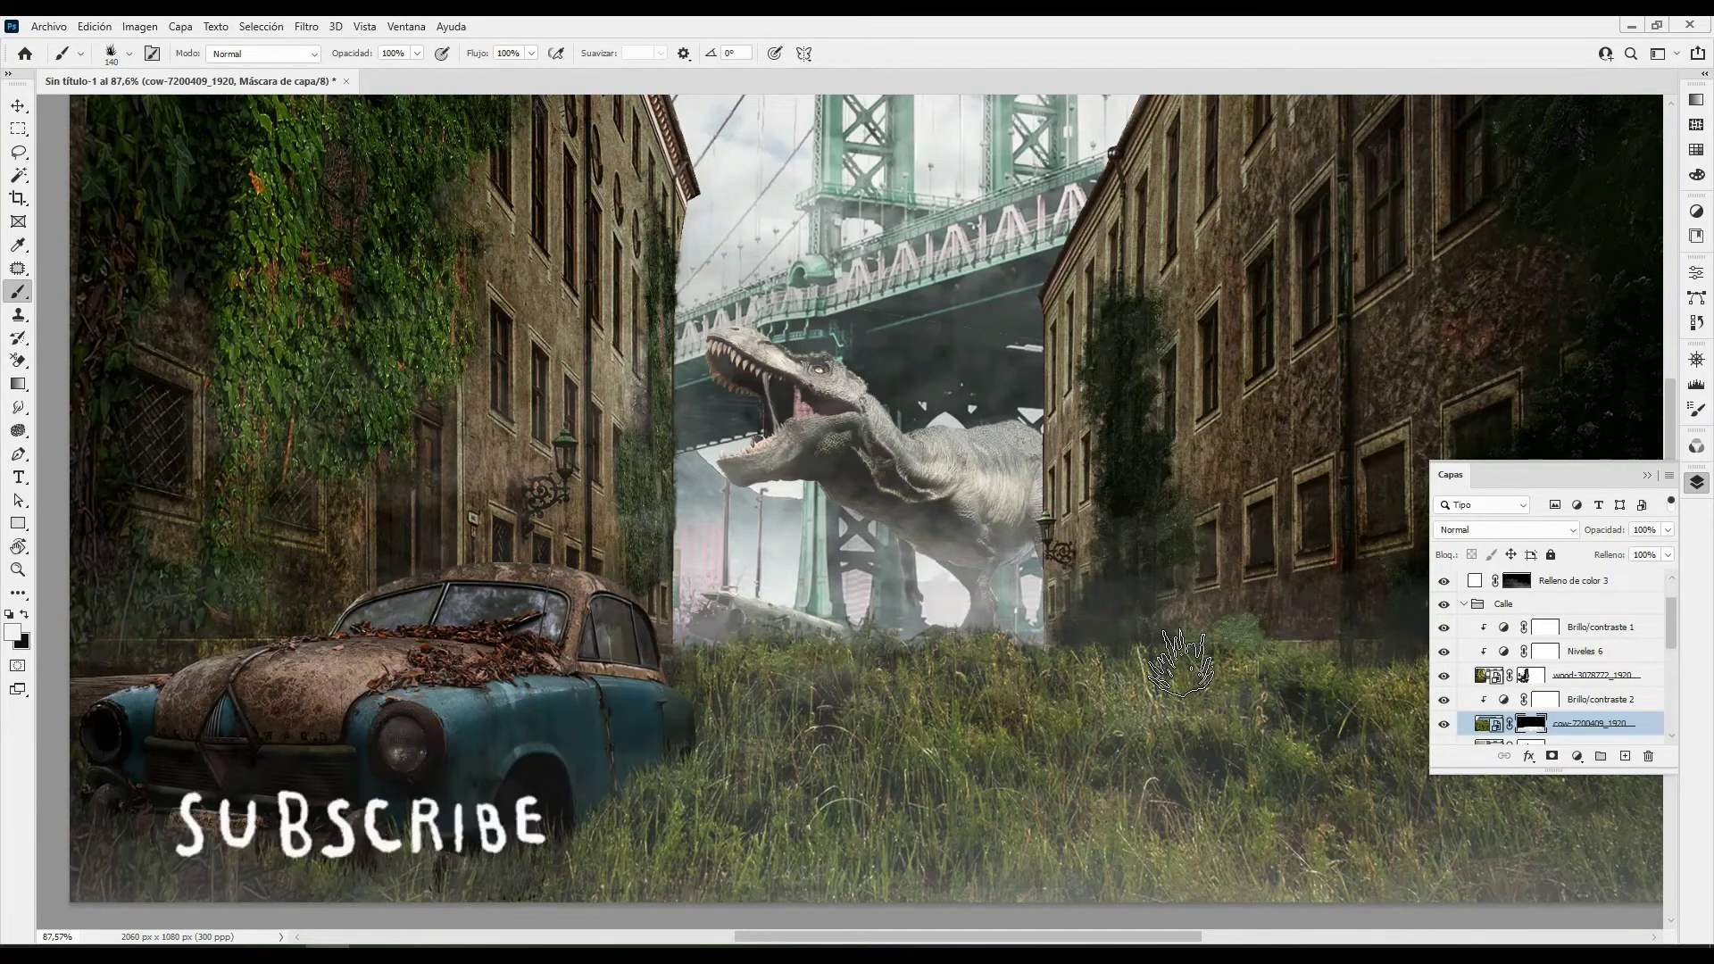
{"action": "key", "text": "v"}
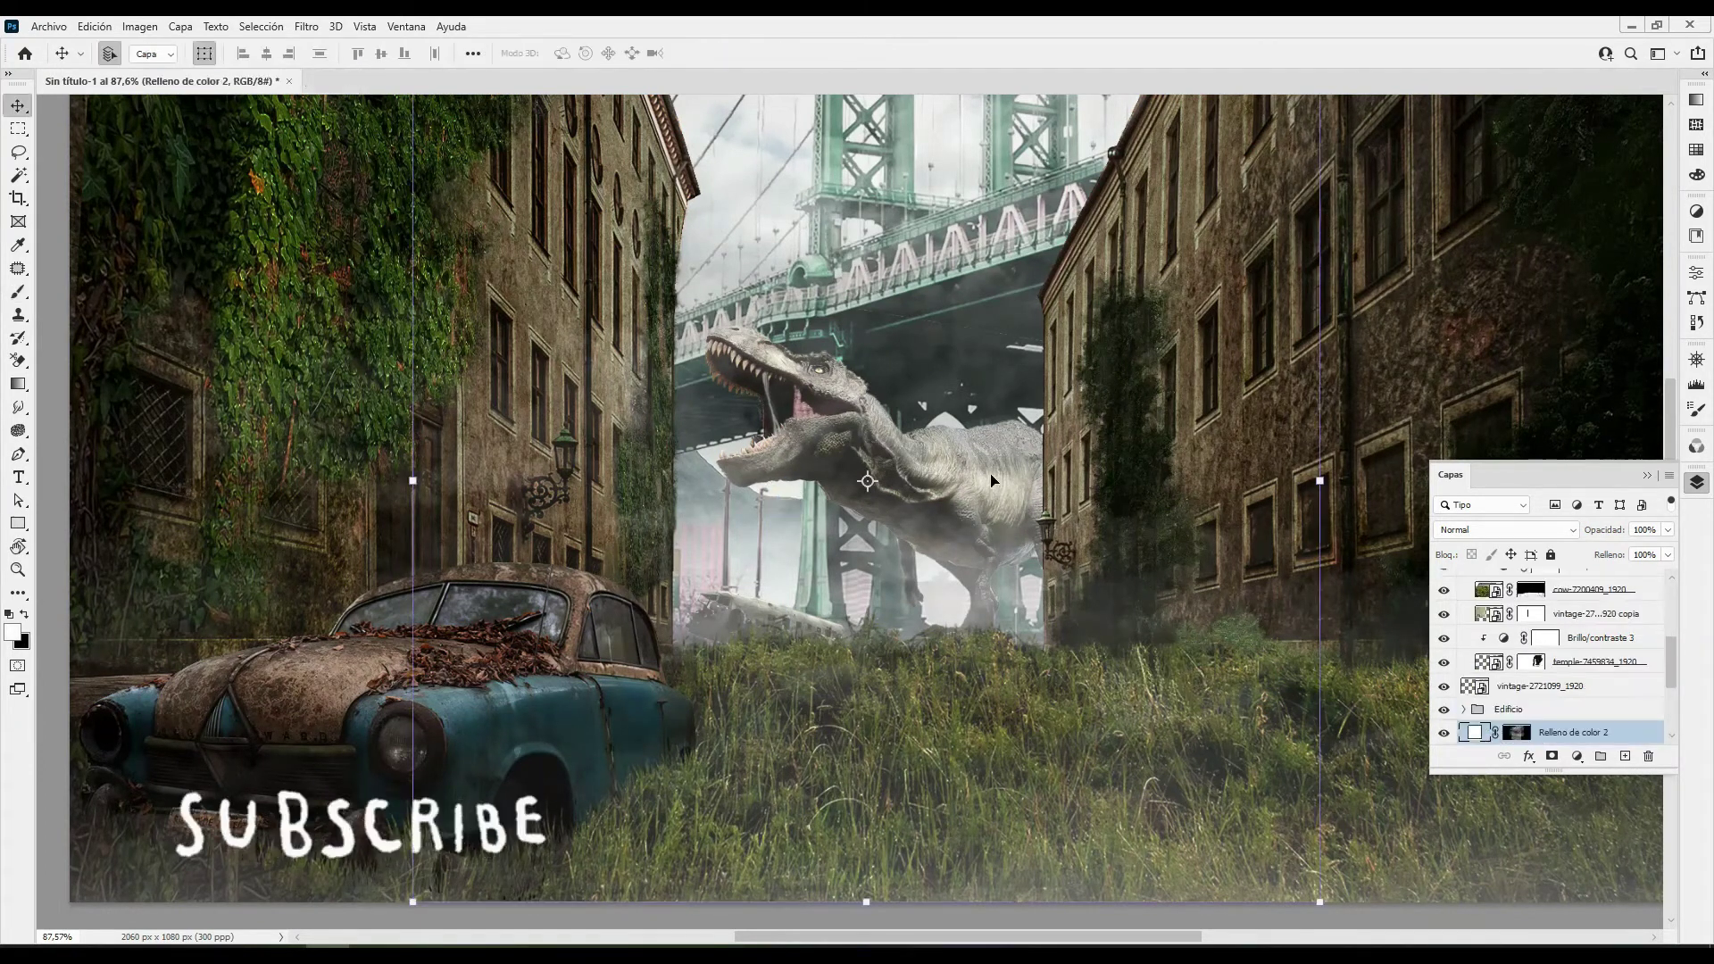
{"action": "scroll", "coordinate": [1179, 665], "scroll_direction": "down", "scroll_amount": 3}
{"action": "scroll", "coordinate": [1672, 687], "scroll_direction": "down", "scroll_amount": 2}
{"action": "left_click", "coordinate": [1571, 698]}
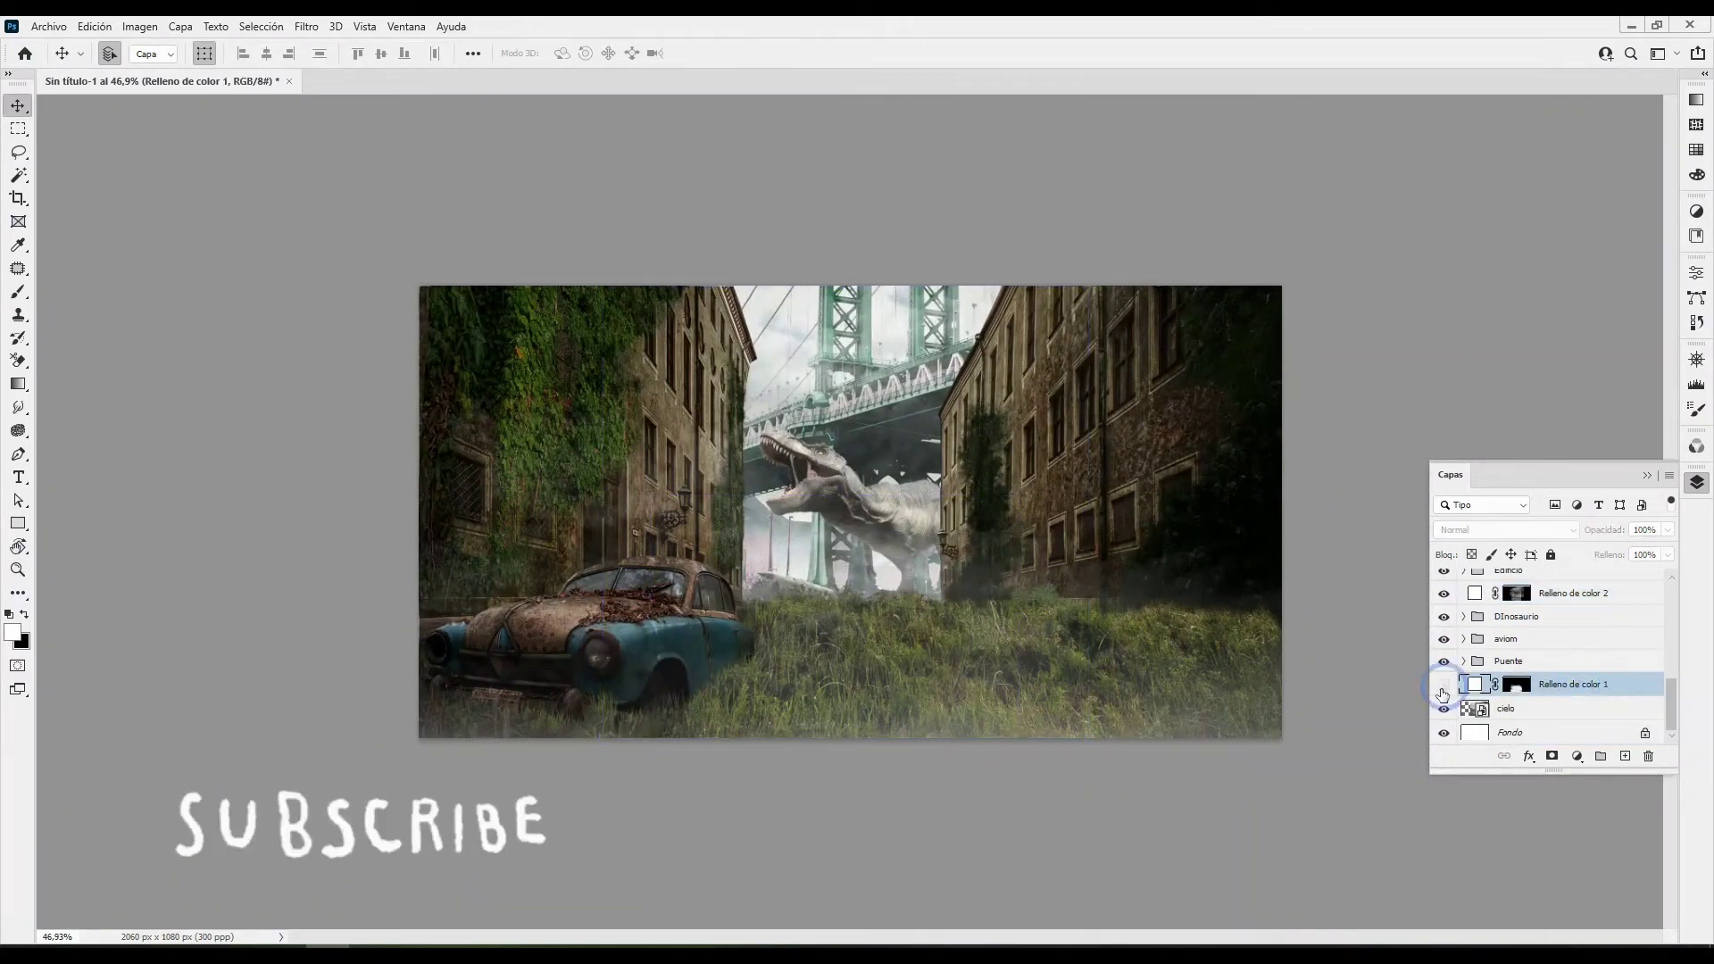
{"action": "left_click_drag", "start_coordinate": [1673, 697], "coordinate": [1685, 602]}
Set Relleno de color 3 to 54% opacity, compare against Relleno de color 2, and zoom in
{"action": "left_click", "coordinate": [1571, 626]}
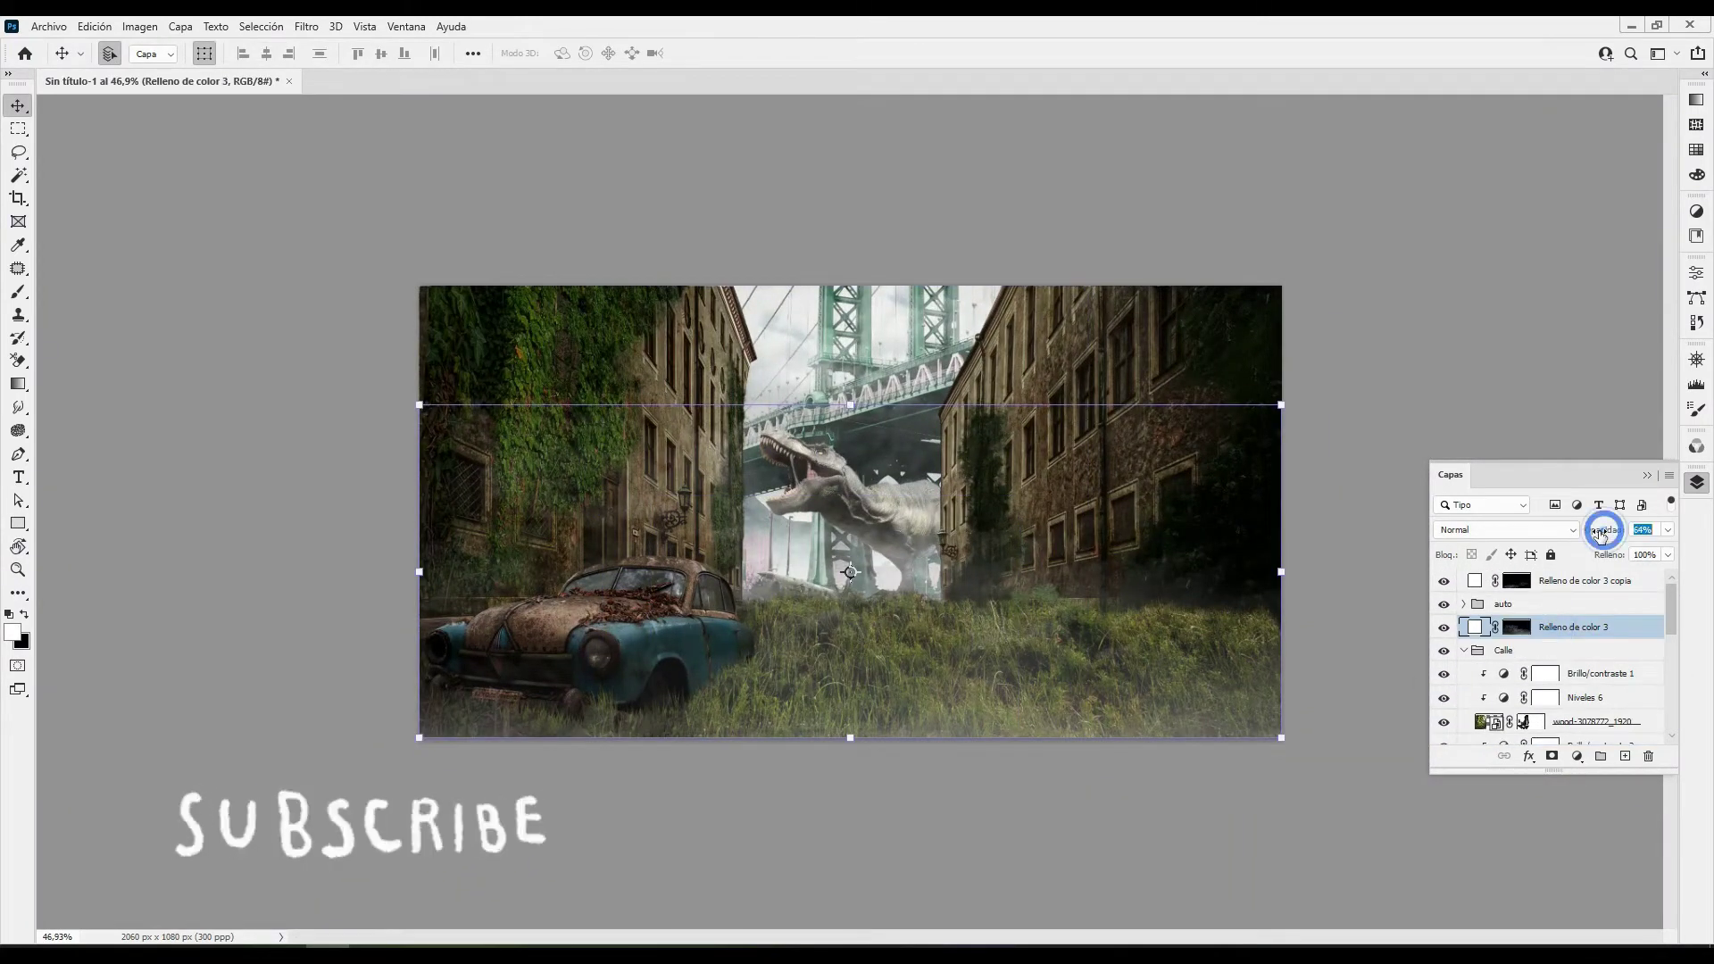
{"action": "left_click", "coordinate": [1584, 580]}
{"action": "left_click_drag", "start_coordinate": [1670, 616], "coordinate": [1668, 684]}
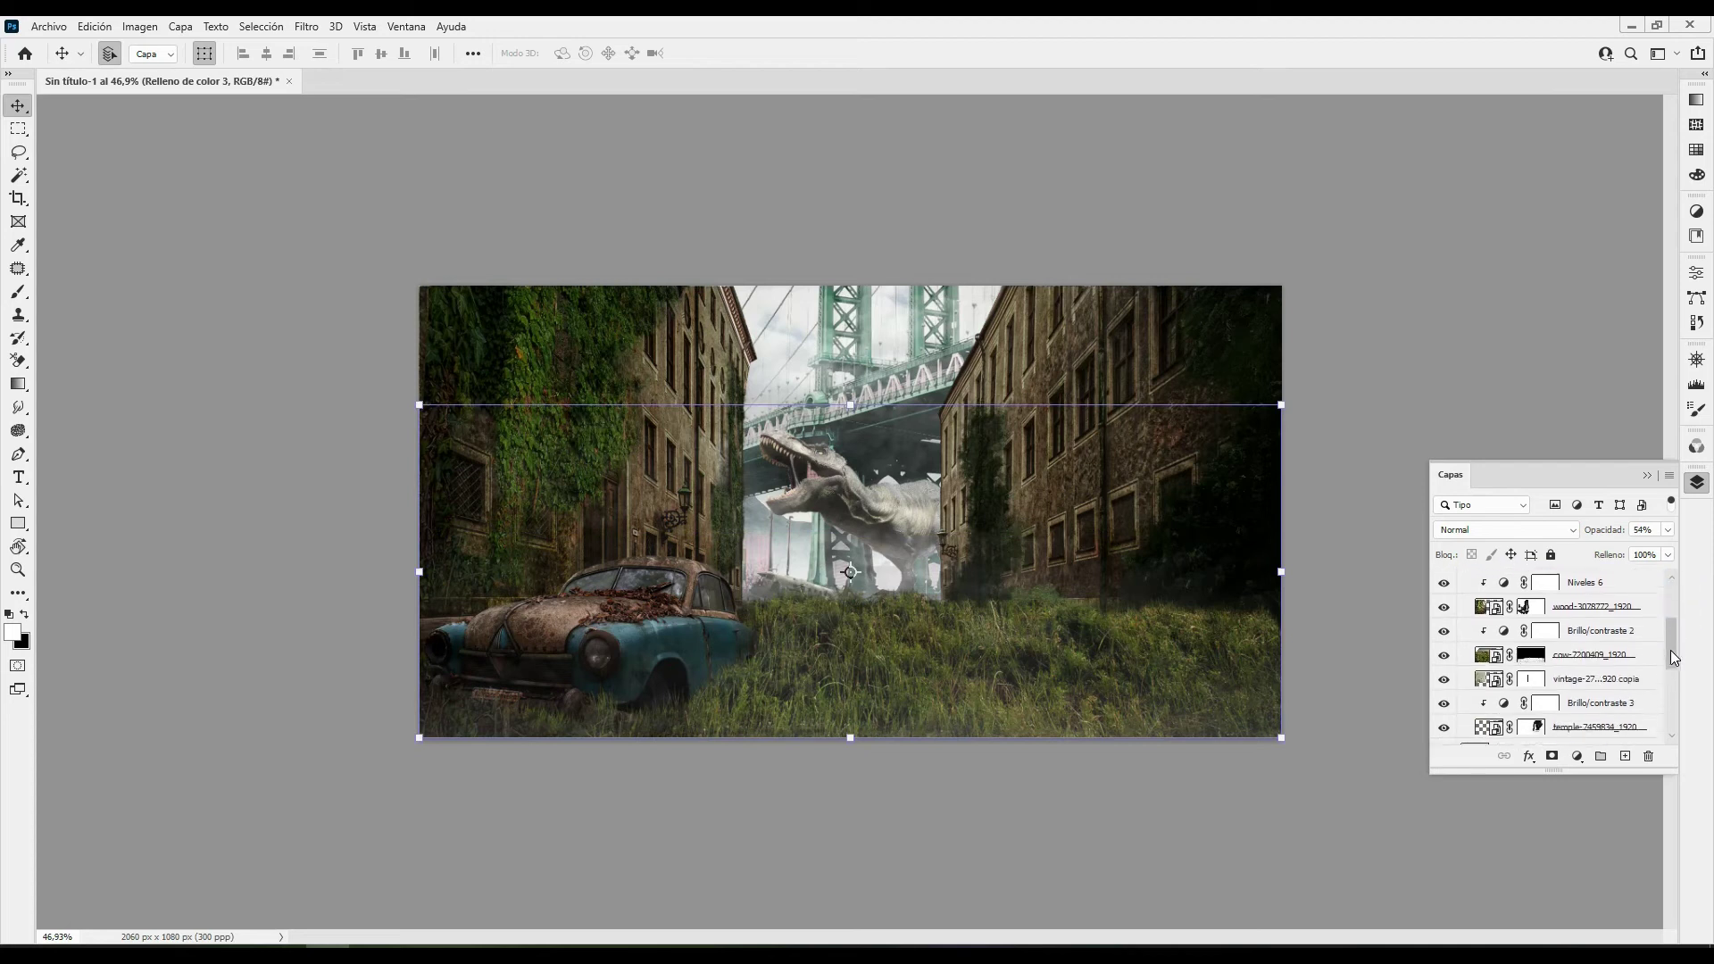
{"action": "left_click", "coordinate": [1443, 636]}
{"action": "left_click", "coordinate": [1444, 636]}
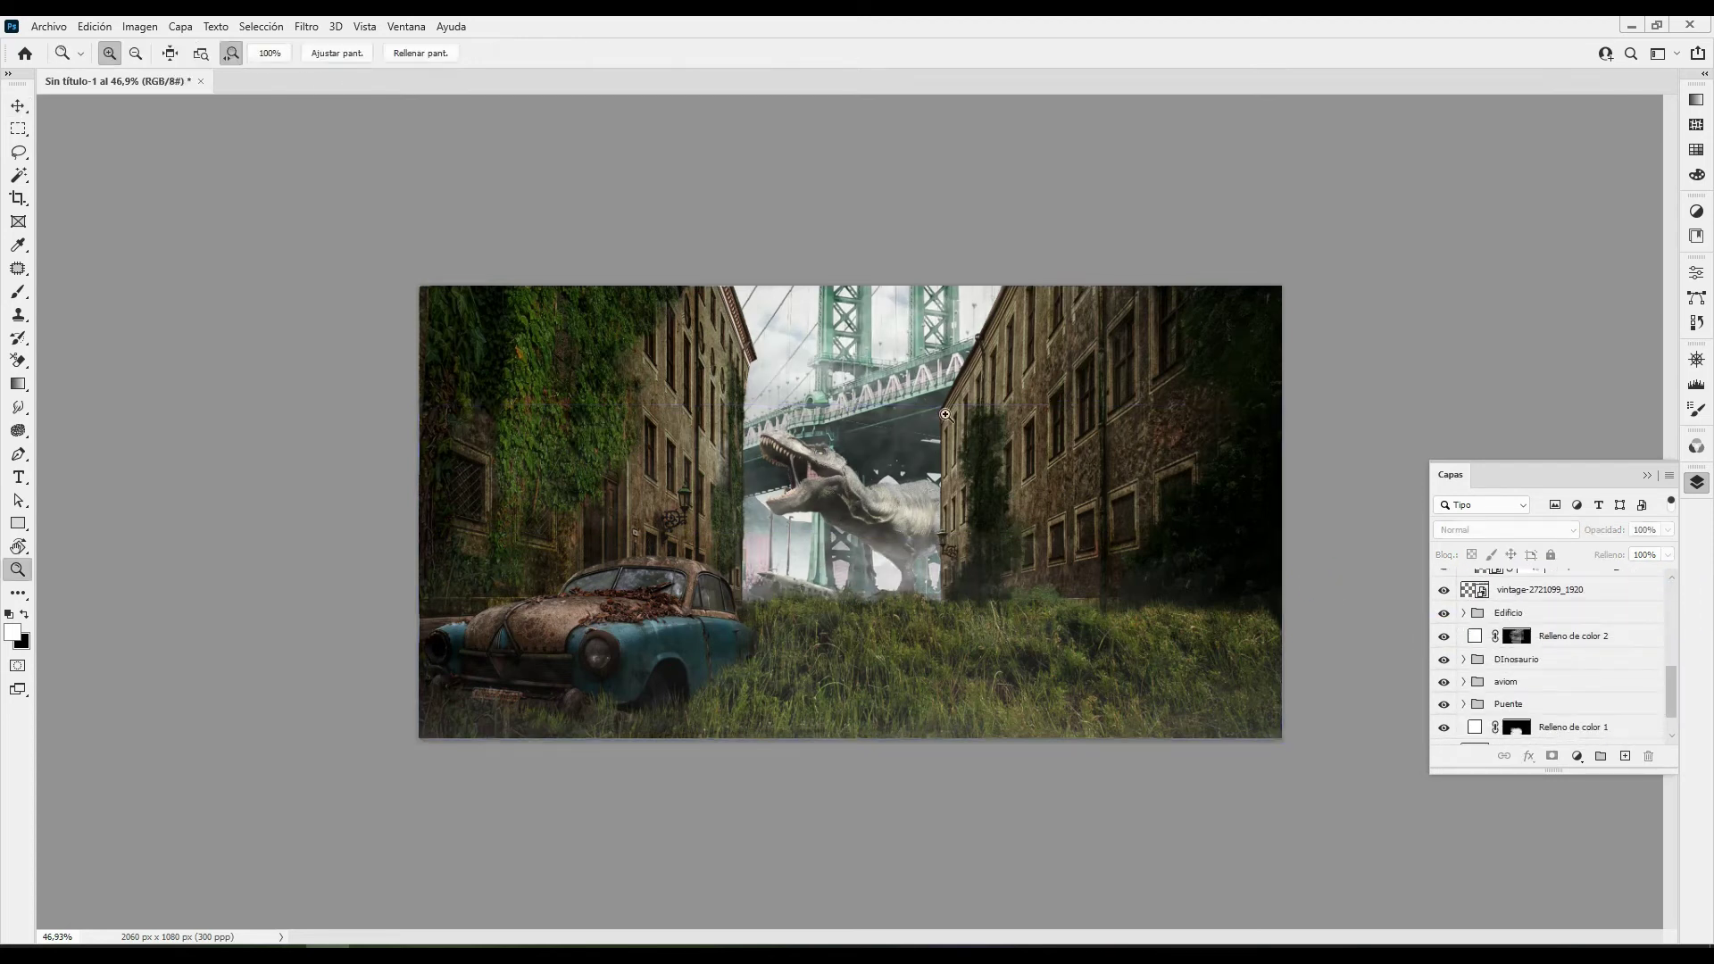
{"action": "left_click_drag", "start_coordinate": [945, 414], "coordinate": [1260, 494]}
{"action": "scroll", "coordinate": [1671, 675], "scroll_direction": "down", "scroll_amount": 1}
Select the Relleno de color 3 copia fog layer and ready a smaller brush
{"action": "left_click", "coordinate": [1571, 693]}
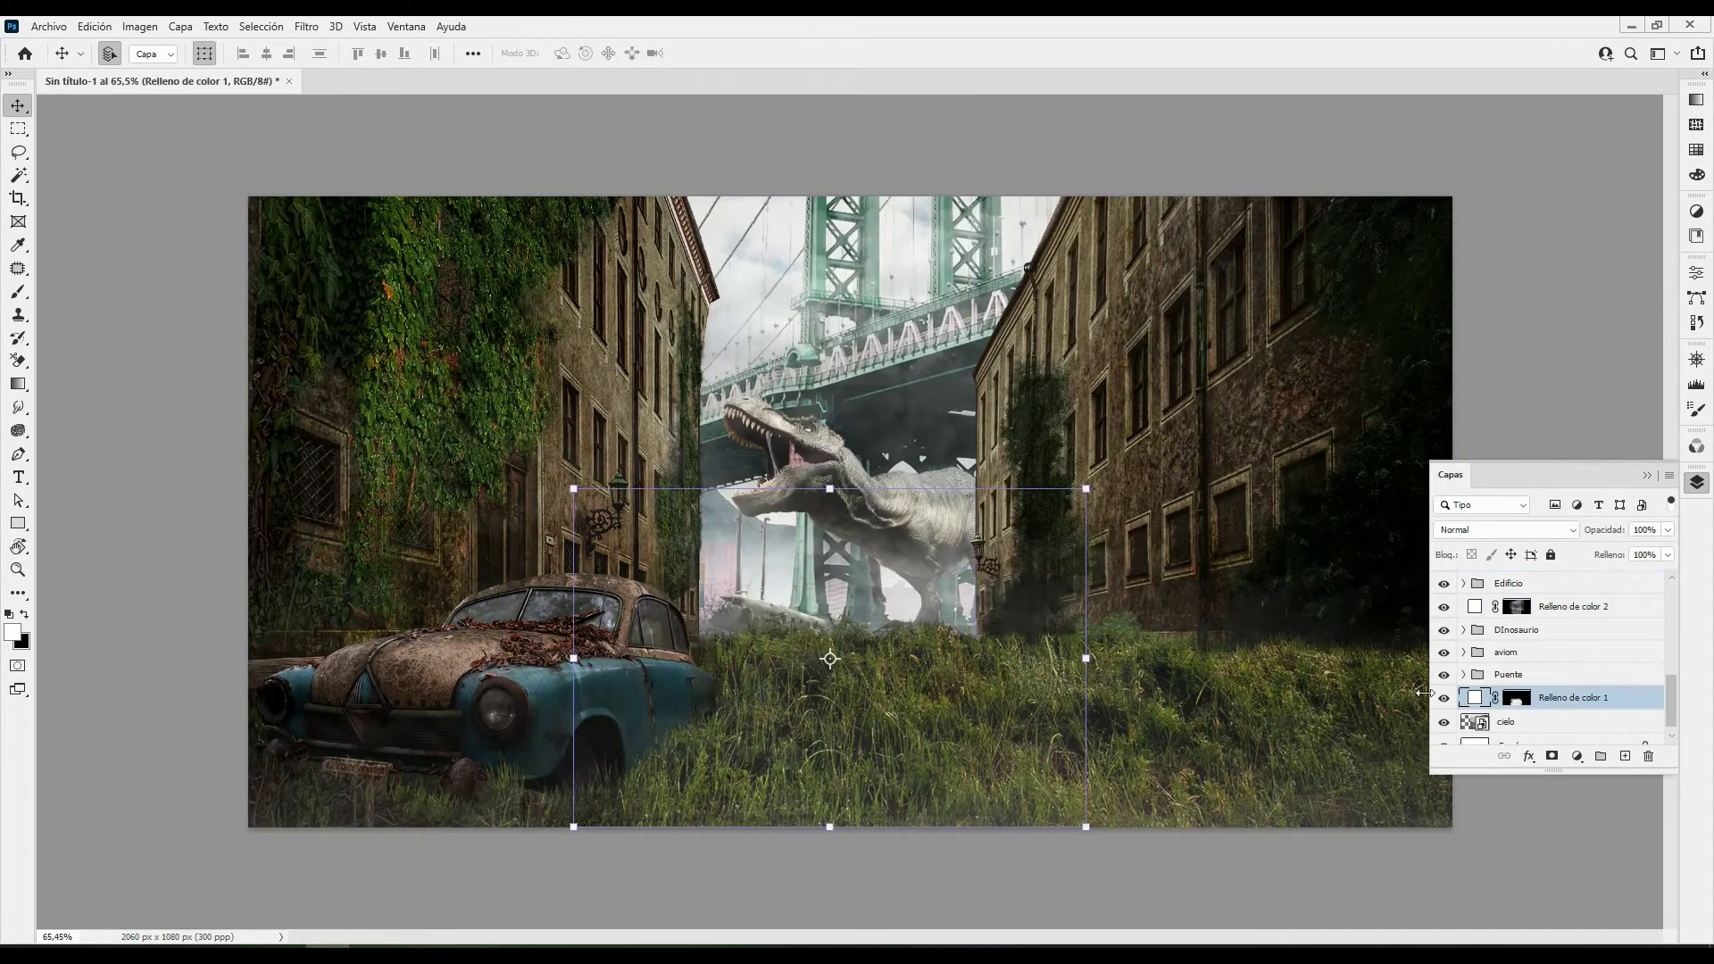
{"action": "left_click_drag", "start_coordinate": [1671, 696], "coordinate": [1677, 580]}
{"action": "left_click", "coordinate": [1518, 580]}
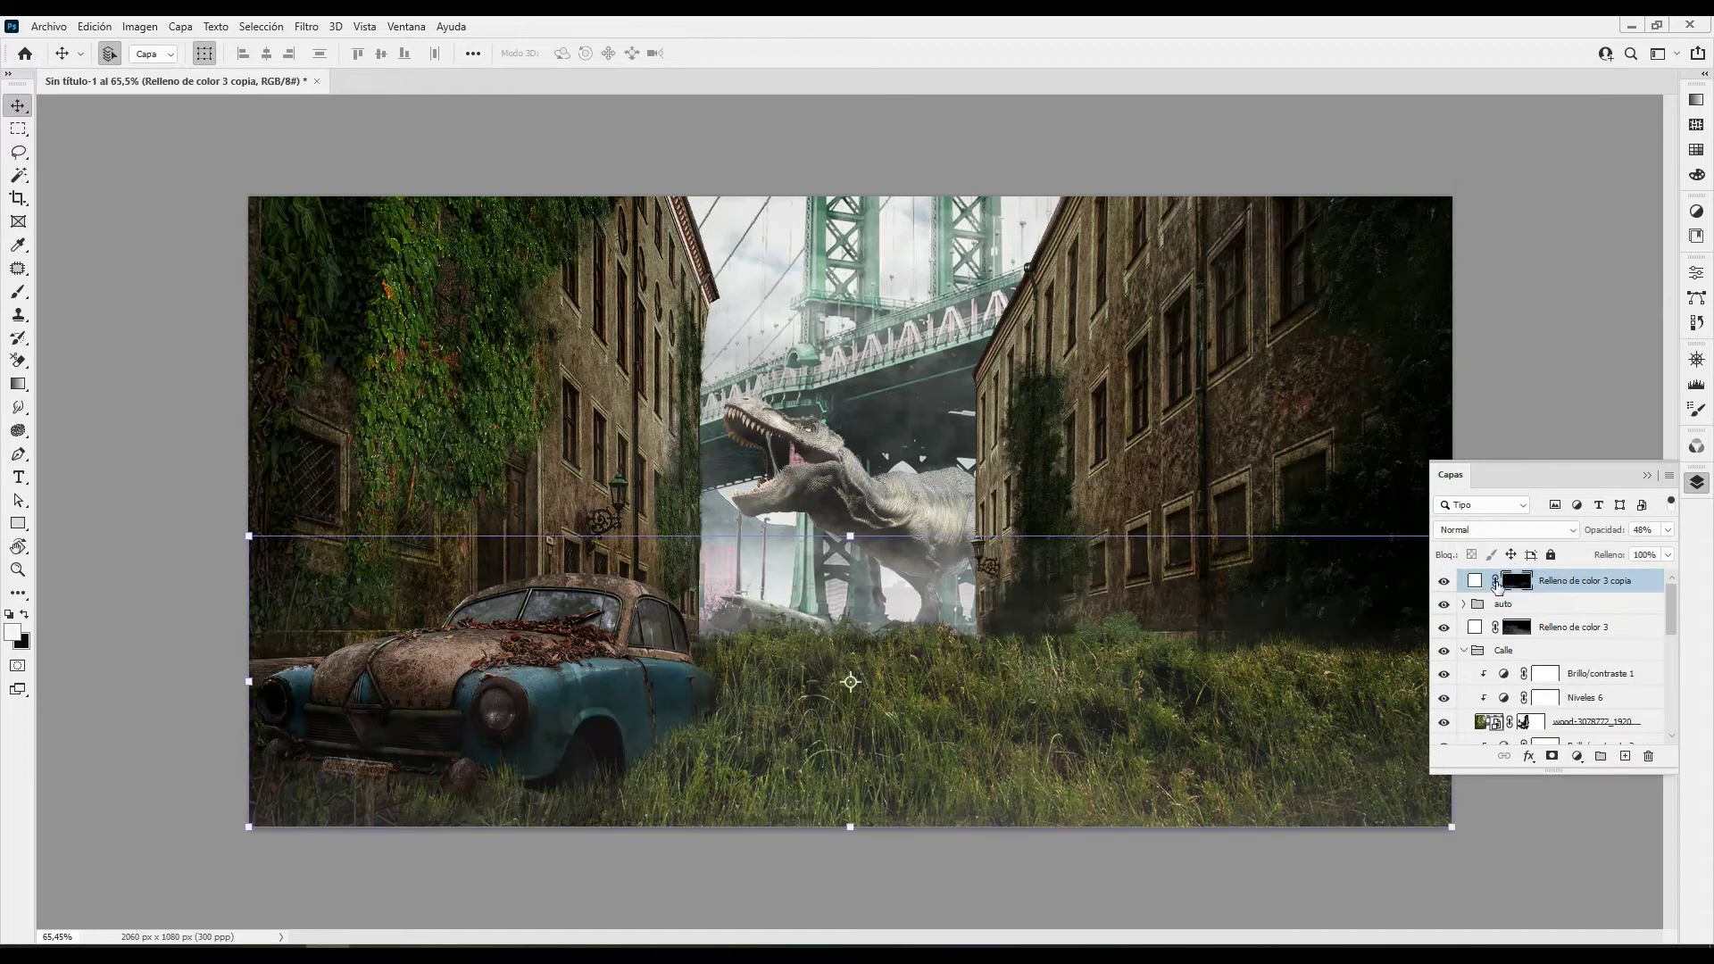
{"action": "key", "text": "b"}
{"action": "right_click", "coordinate": [969, 468]}
{"action": "left_click", "coordinate": [984, 337]}
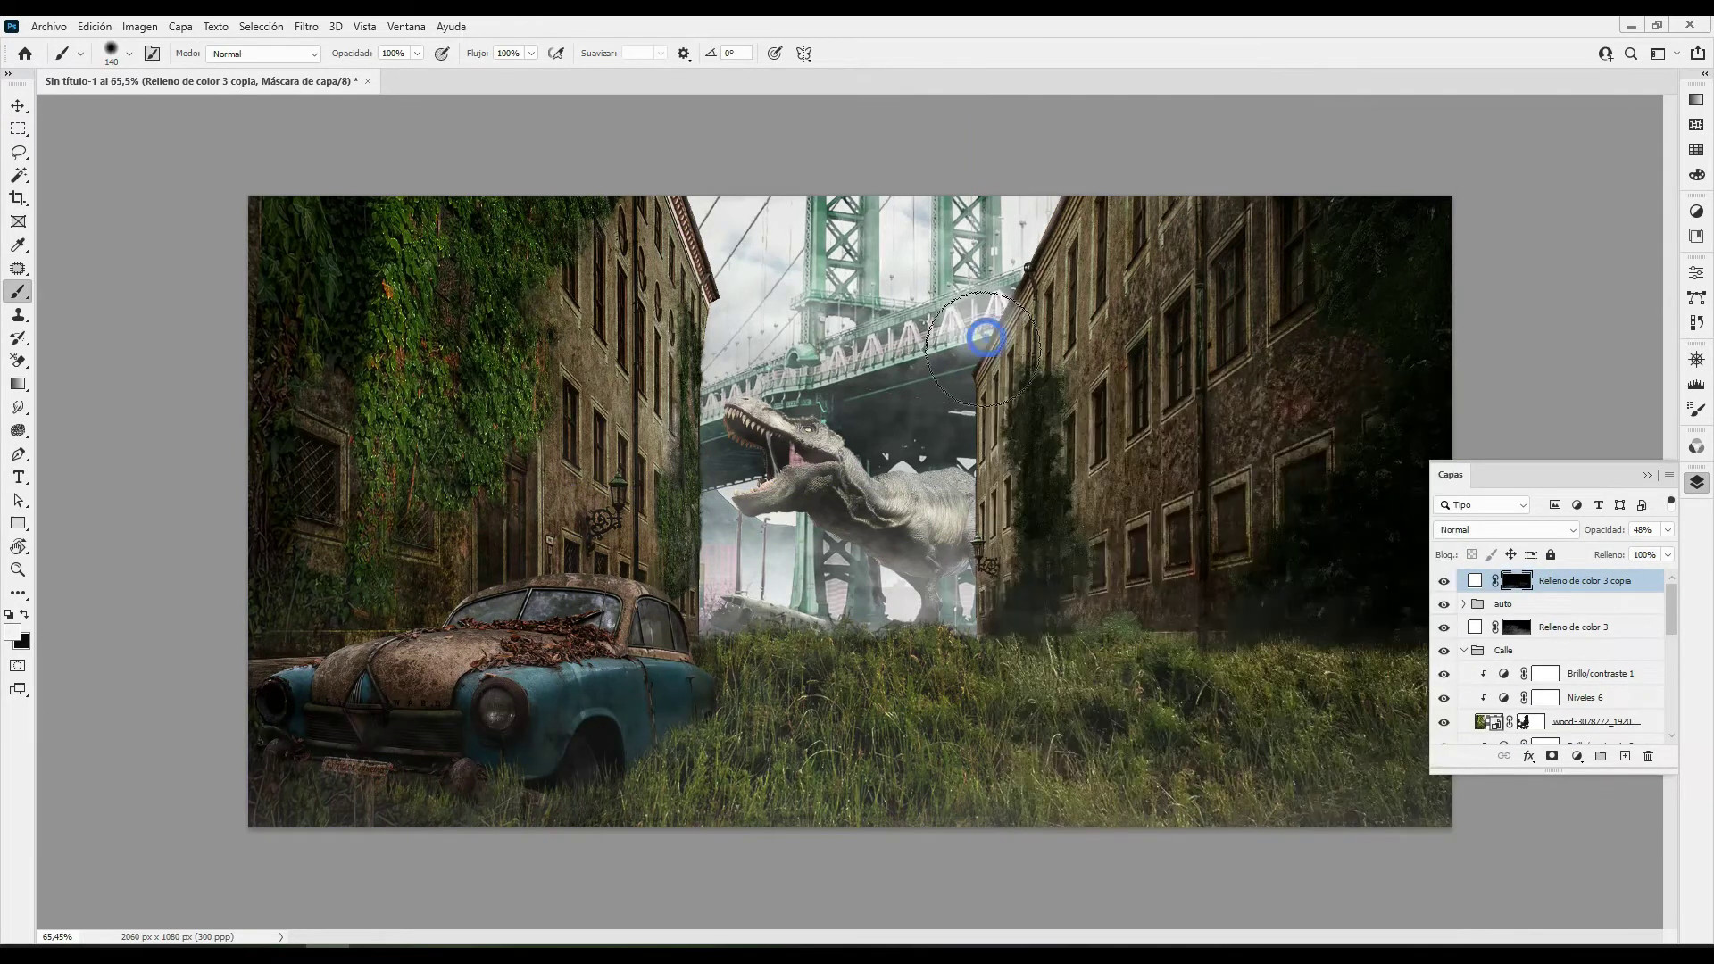
{"action": "right_click", "coordinate": [989, 355]}
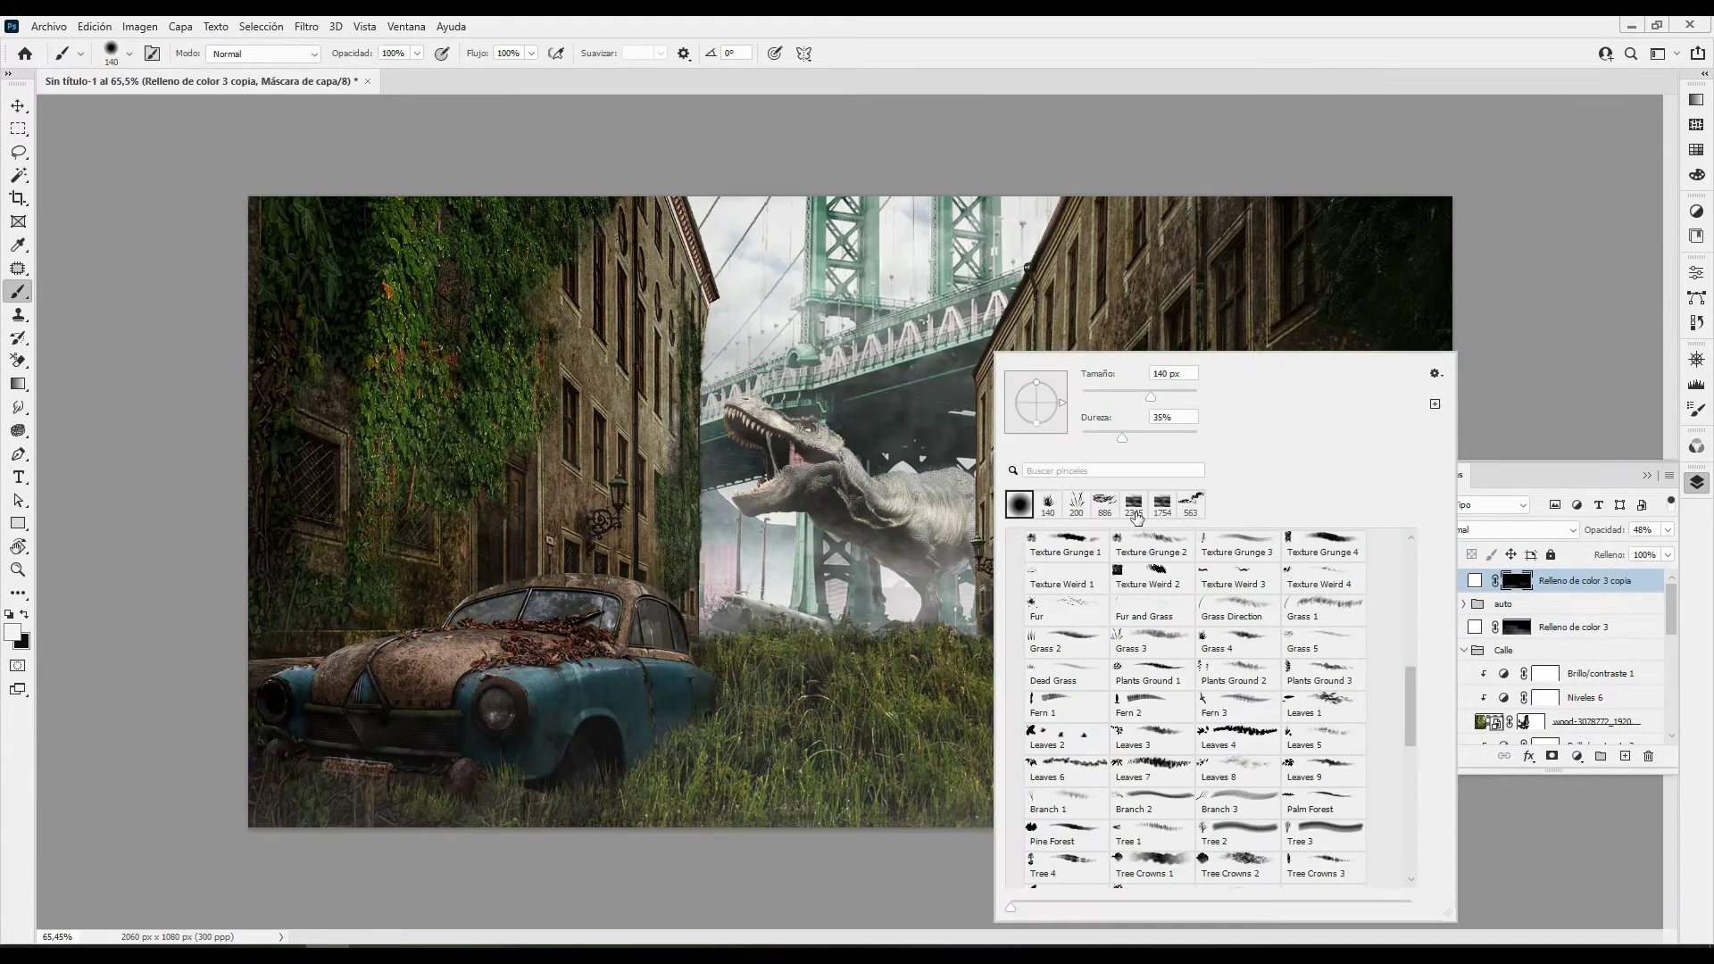
{"action": "key", "text": "Escape"}
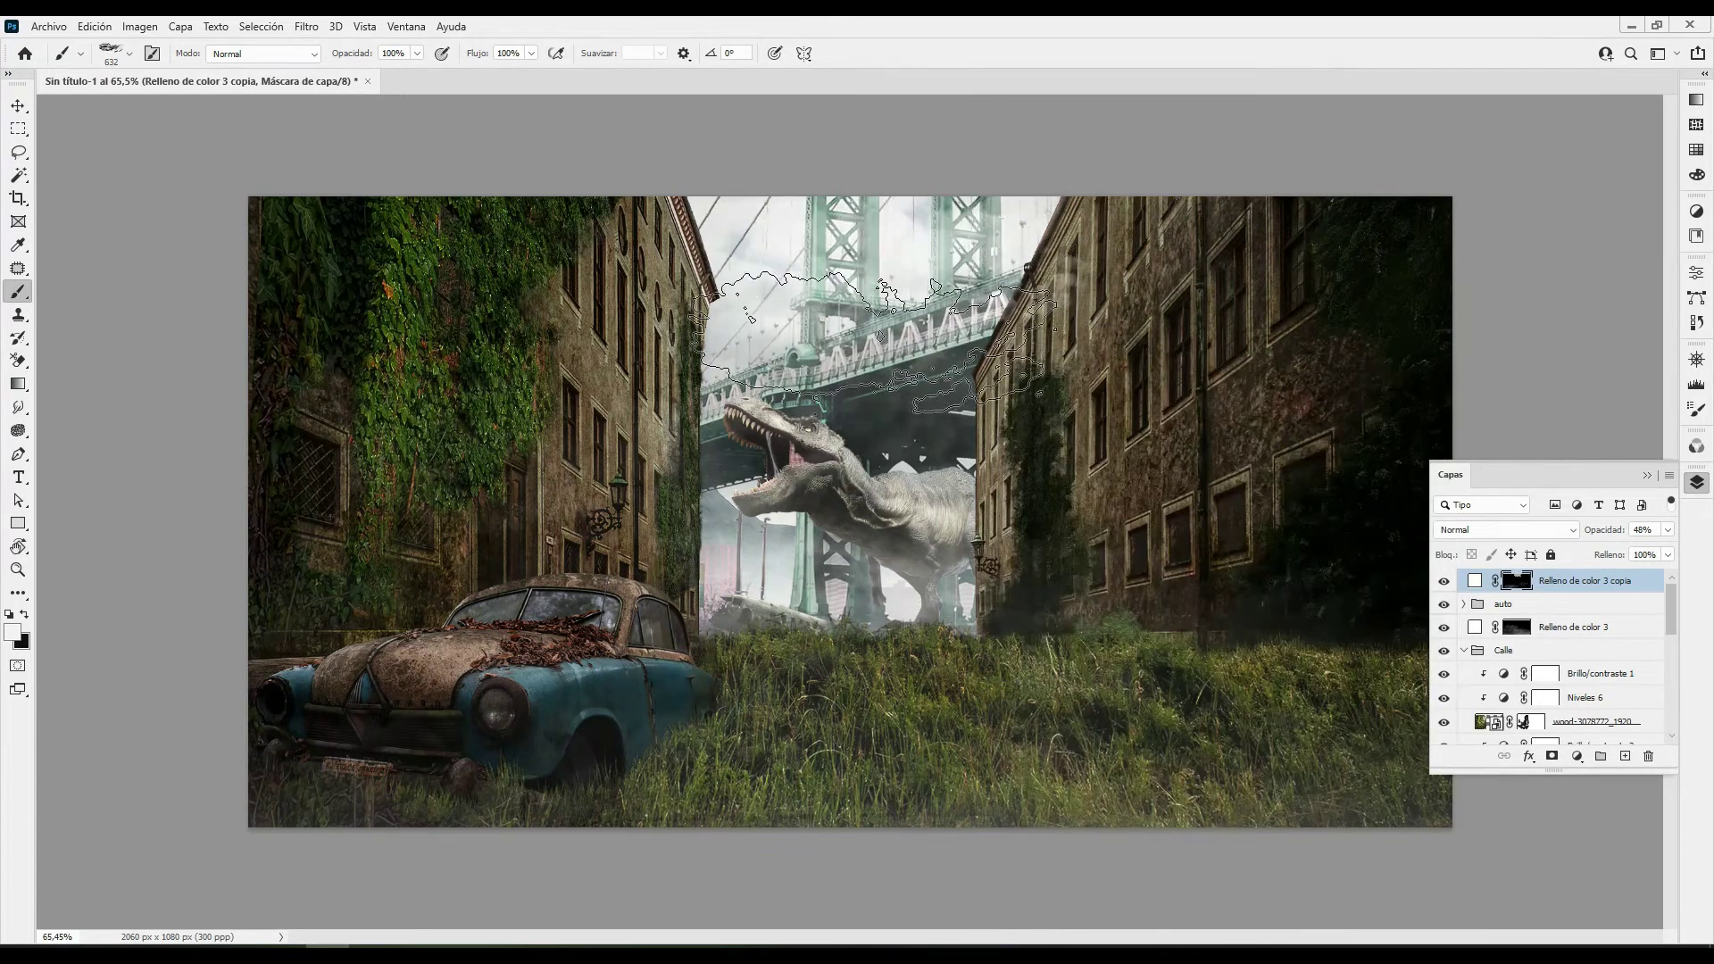
Paint white fog across the middle of the scene and street with the Fog 31 brush
{"action": "right_click", "coordinate": [1022, 380]}
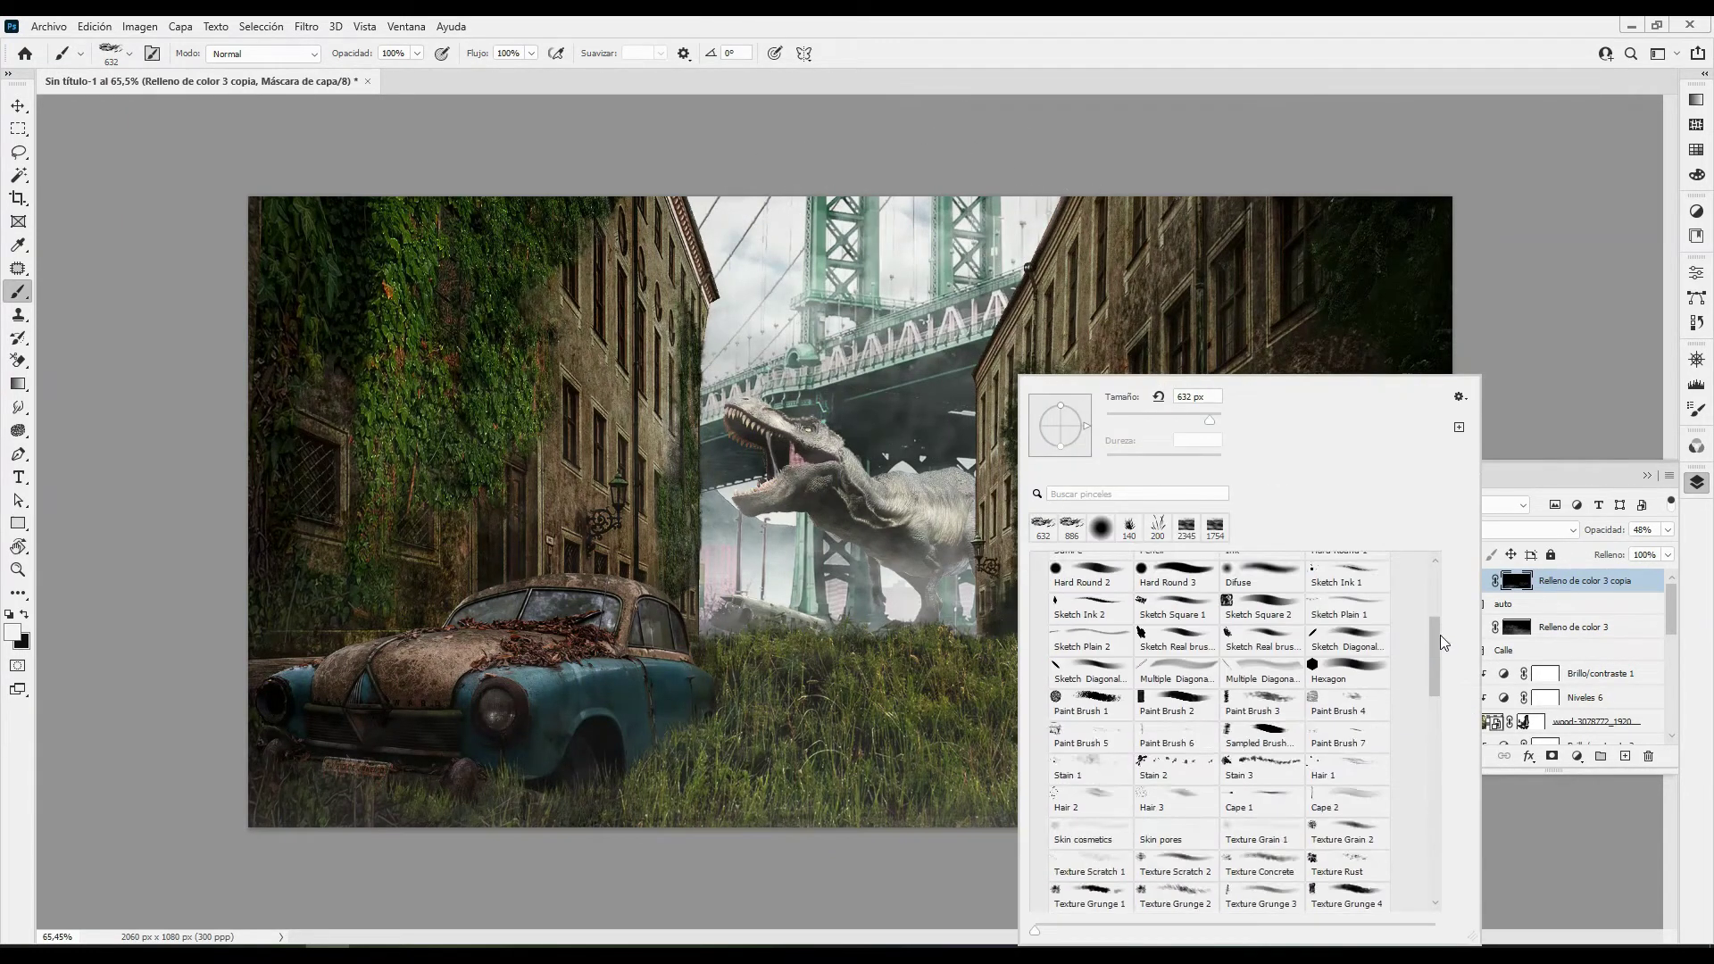
{"action": "scroll", "coordinate": [1249, 669], "scroll_direction": "up", "scroll_amount": 5}
{"action": "left_click", "coordinate": [1038, 709]}
{"action": "left_click", "coordinate": [1038, 657]}
{"action": "left_click", "coordinate": [1091, 697]}
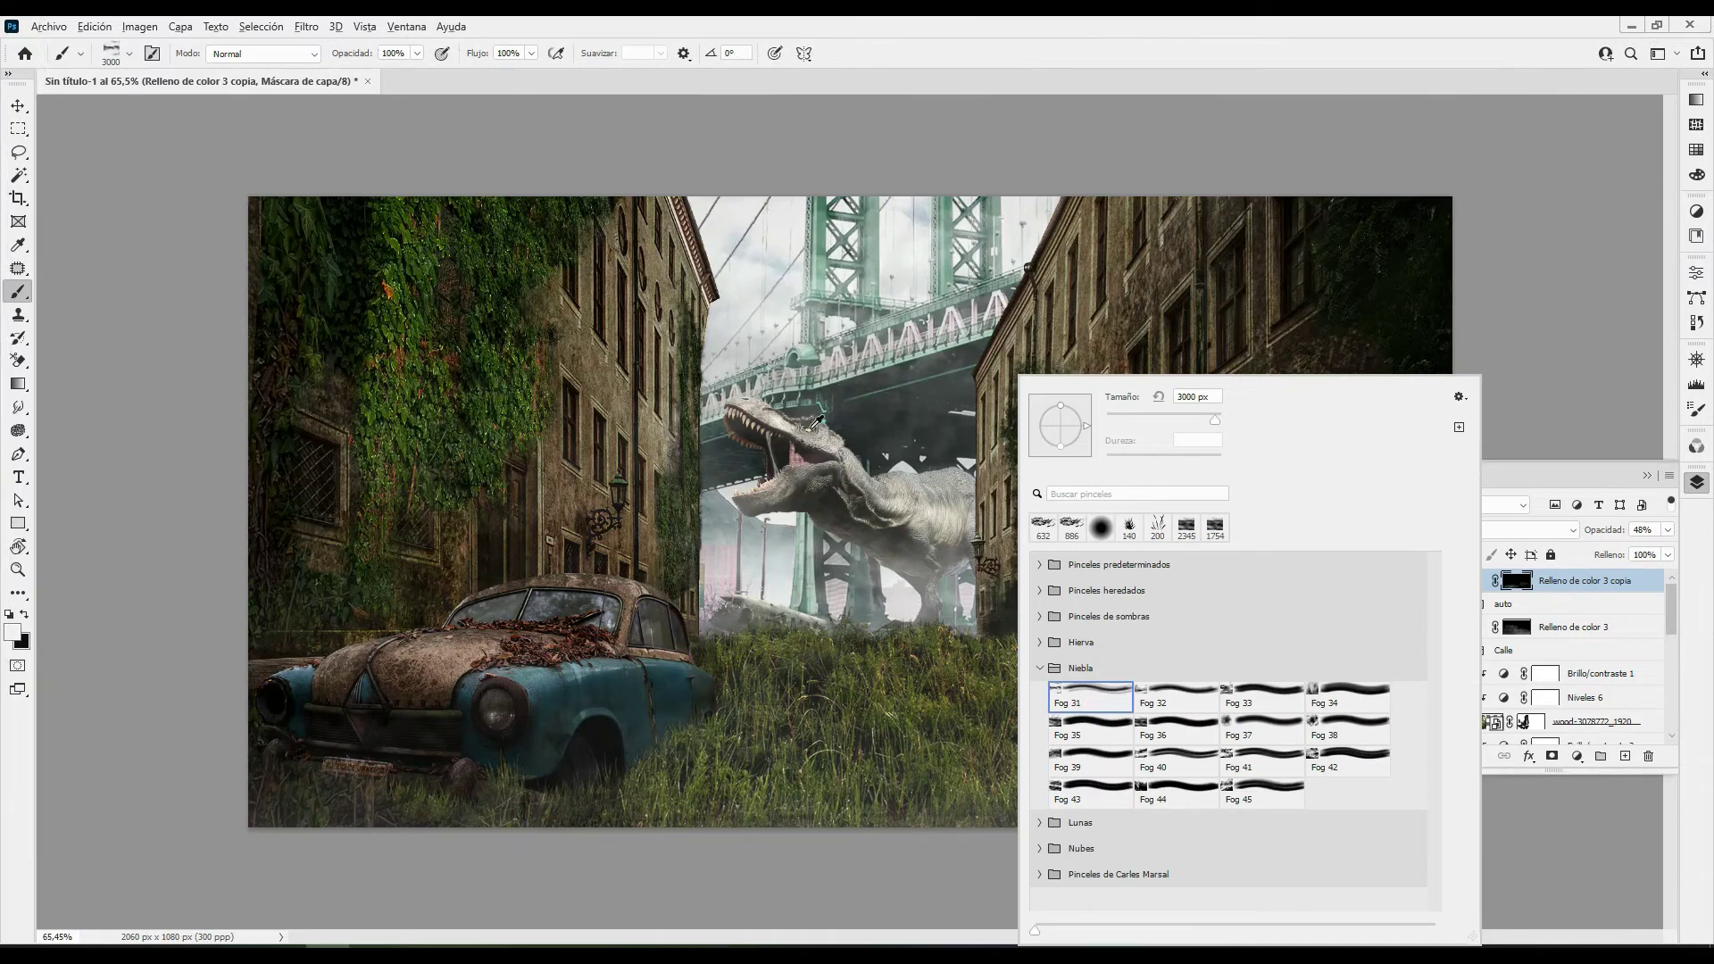
{"action": "key", "text": "Return"}
{"action": "left_click", "coordinate": [861, 442]}
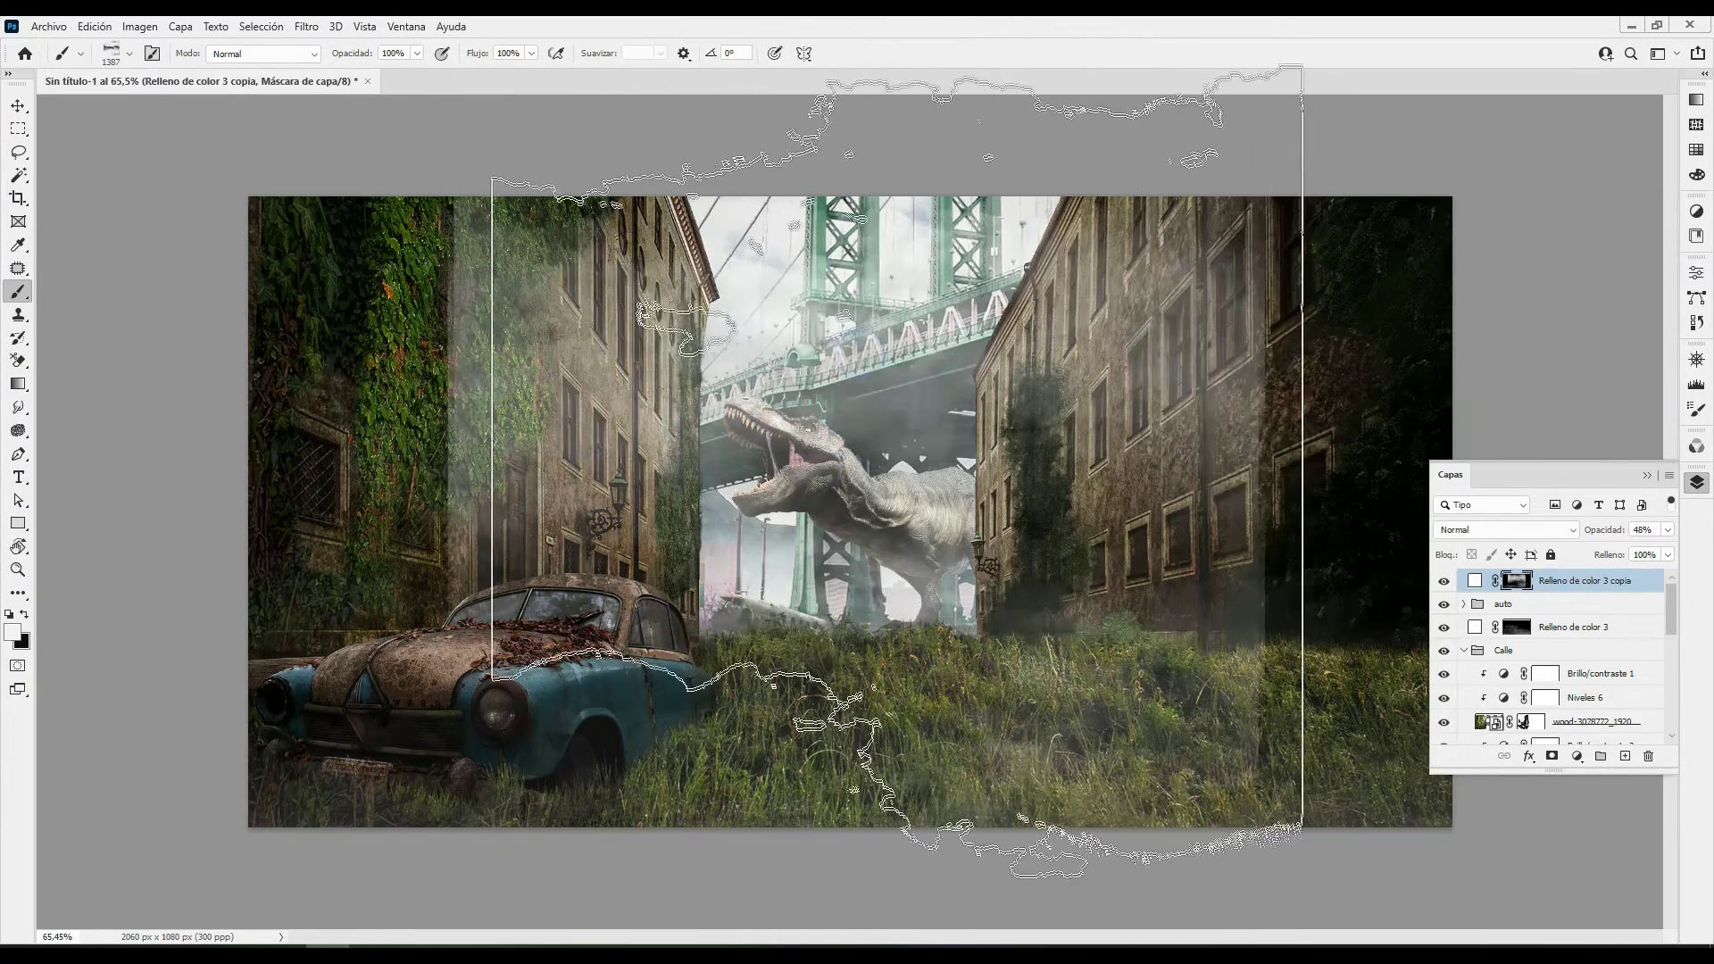
{"action": "left_click", "coordinate": [1109, 459]}
Thin the fog at 20% black over the right building, ivy, car and dinosaur, restoring some
{"action": "right_click", "coordinate": [1111, 379]}
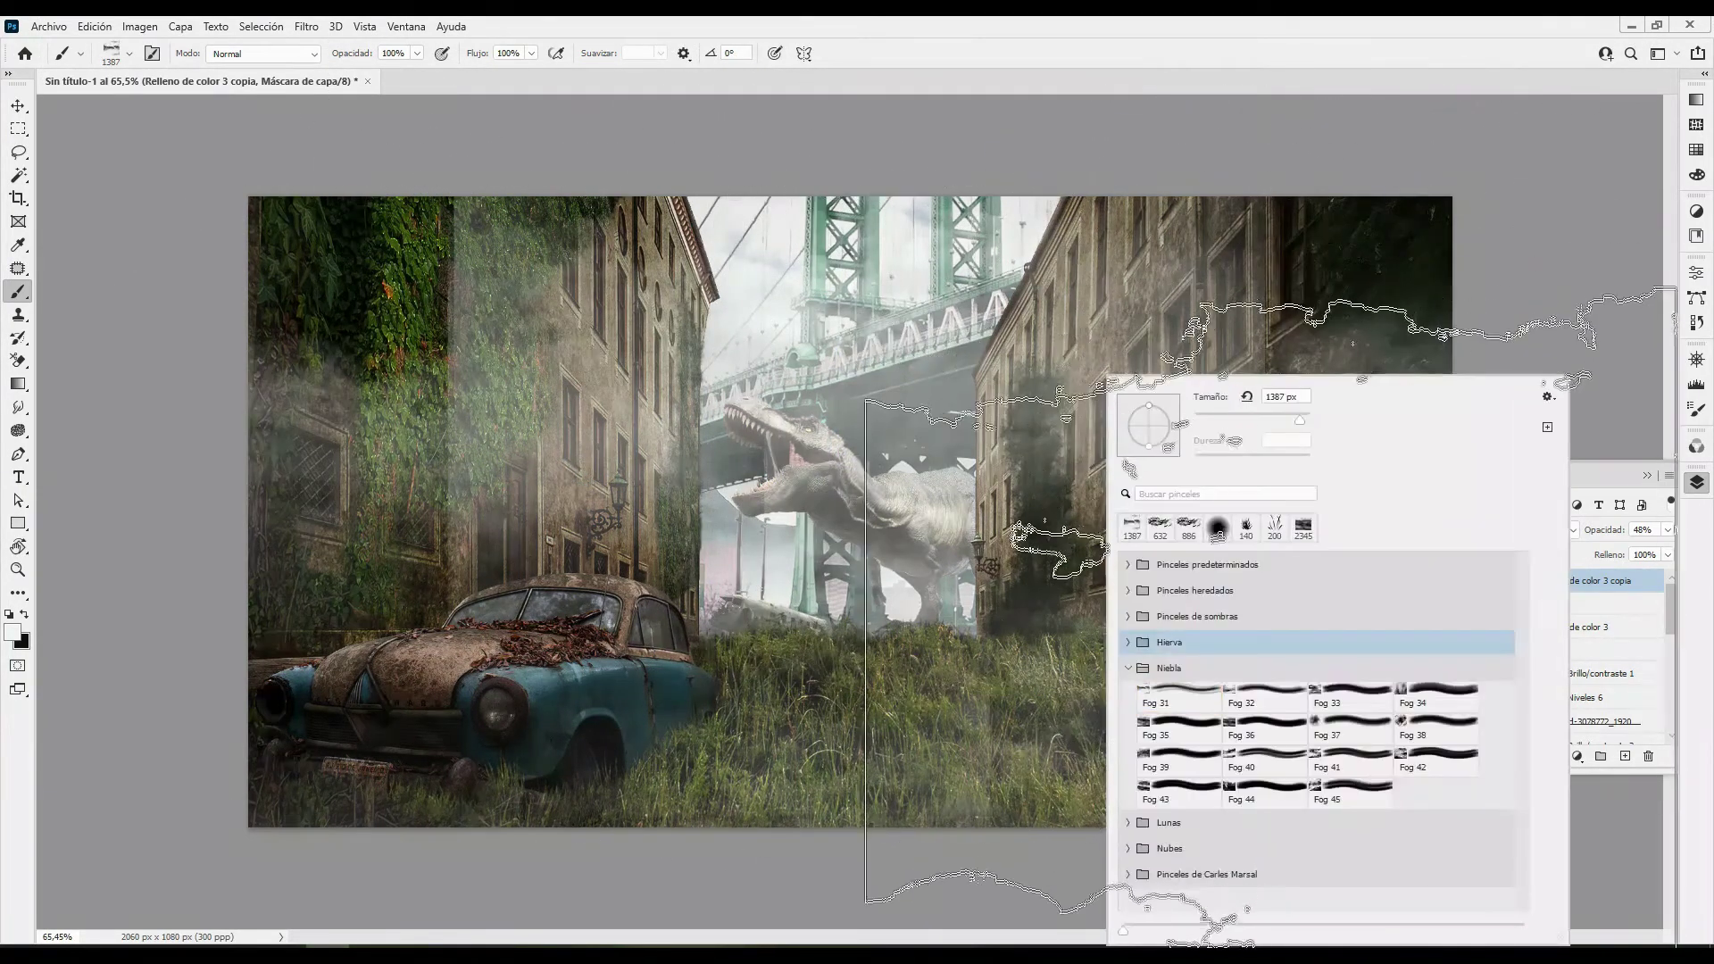
{"action": "key", "text": "Escape"}
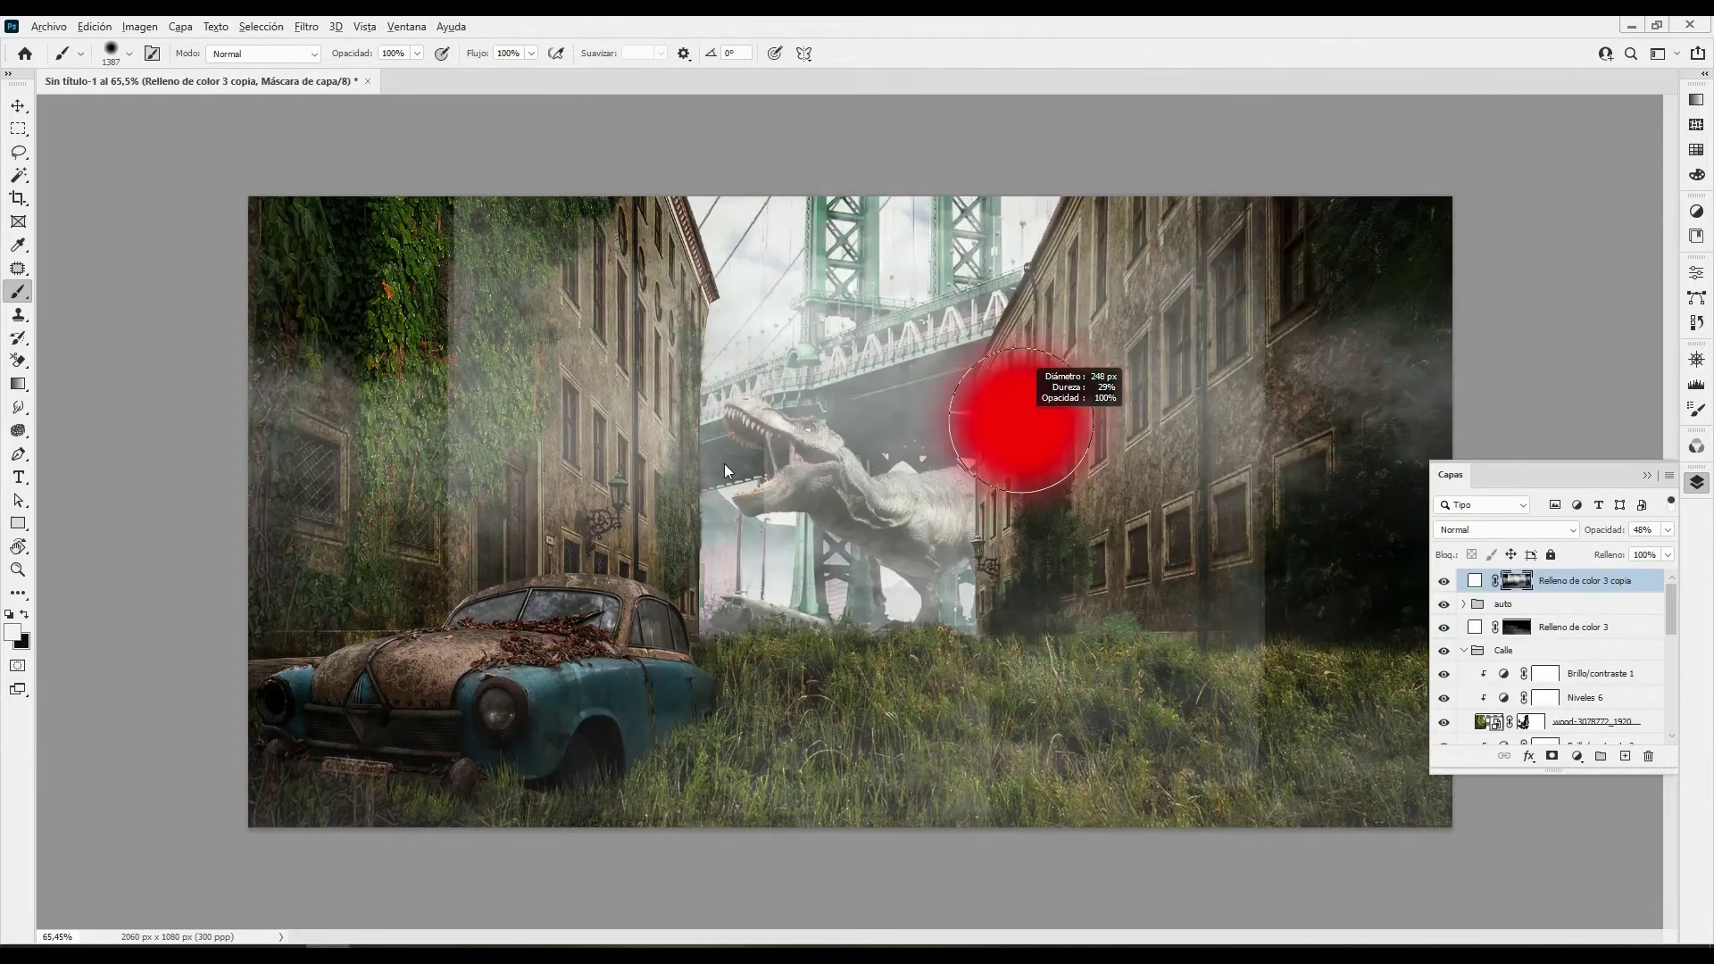
{"action": "key", "text": "2"}
{"action": "key", "text": "x"}
{"action": "left_click_drag", "start_coordinate": [1254, 610], "coordinate": [1216, 298]}
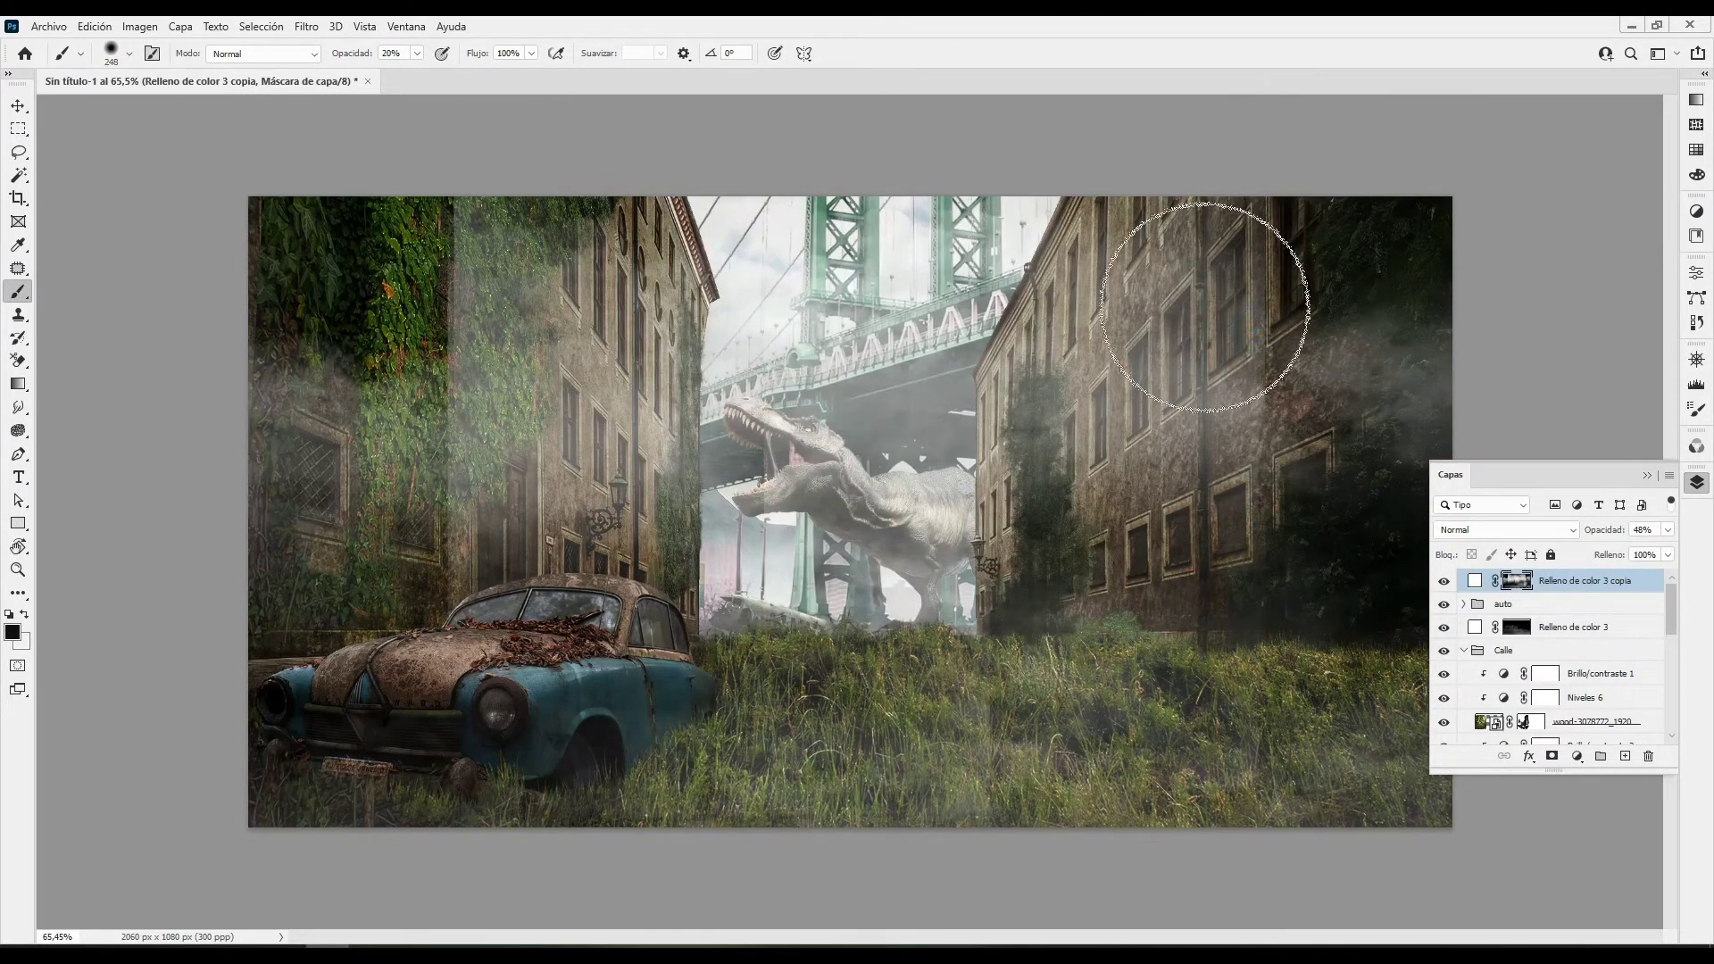
{"action": "left_click_drag", "start_coordinate": [401, 325], "coordinate": [417, 268]}
{"action": "mouse_move", "coordinate": [417, 572]}
{"action": "left_mouse_down"}
{"action": "mouse_move", "coordinate": [773, 634]}
{"action": "mouse_move", "coordinate": [1074, 638]}
{"action": "left_mouse_up"}
{"action": "key", "text": "x"}
{"action": "left_click_drag", "start_coordinate": [376, 287], "coordinate": [306, 287]}
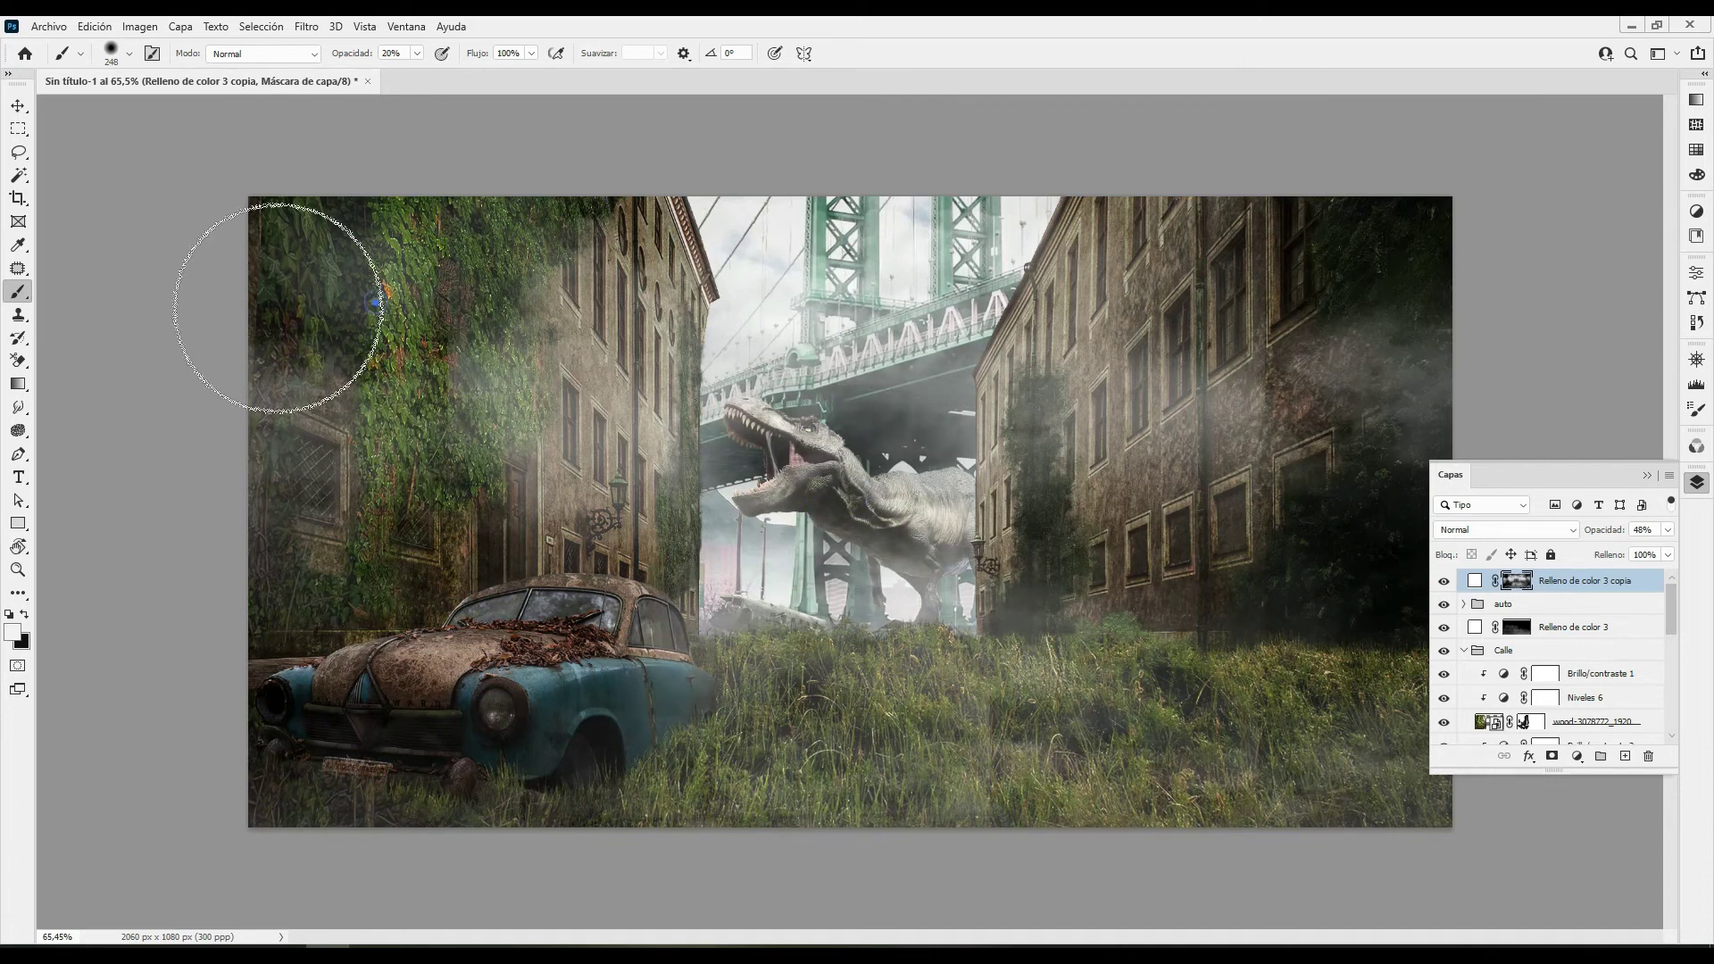
{"action": "left_click_drag", "start_coordinate": [1205, 689], "coordinate": [1319, 669]}
Select every layer down to Fondo and group them into Grupo 1
{"action": "left_click", "coordinate": [1695, 483]}
{"action": "left_click", "coordinate": [1696, 483]}
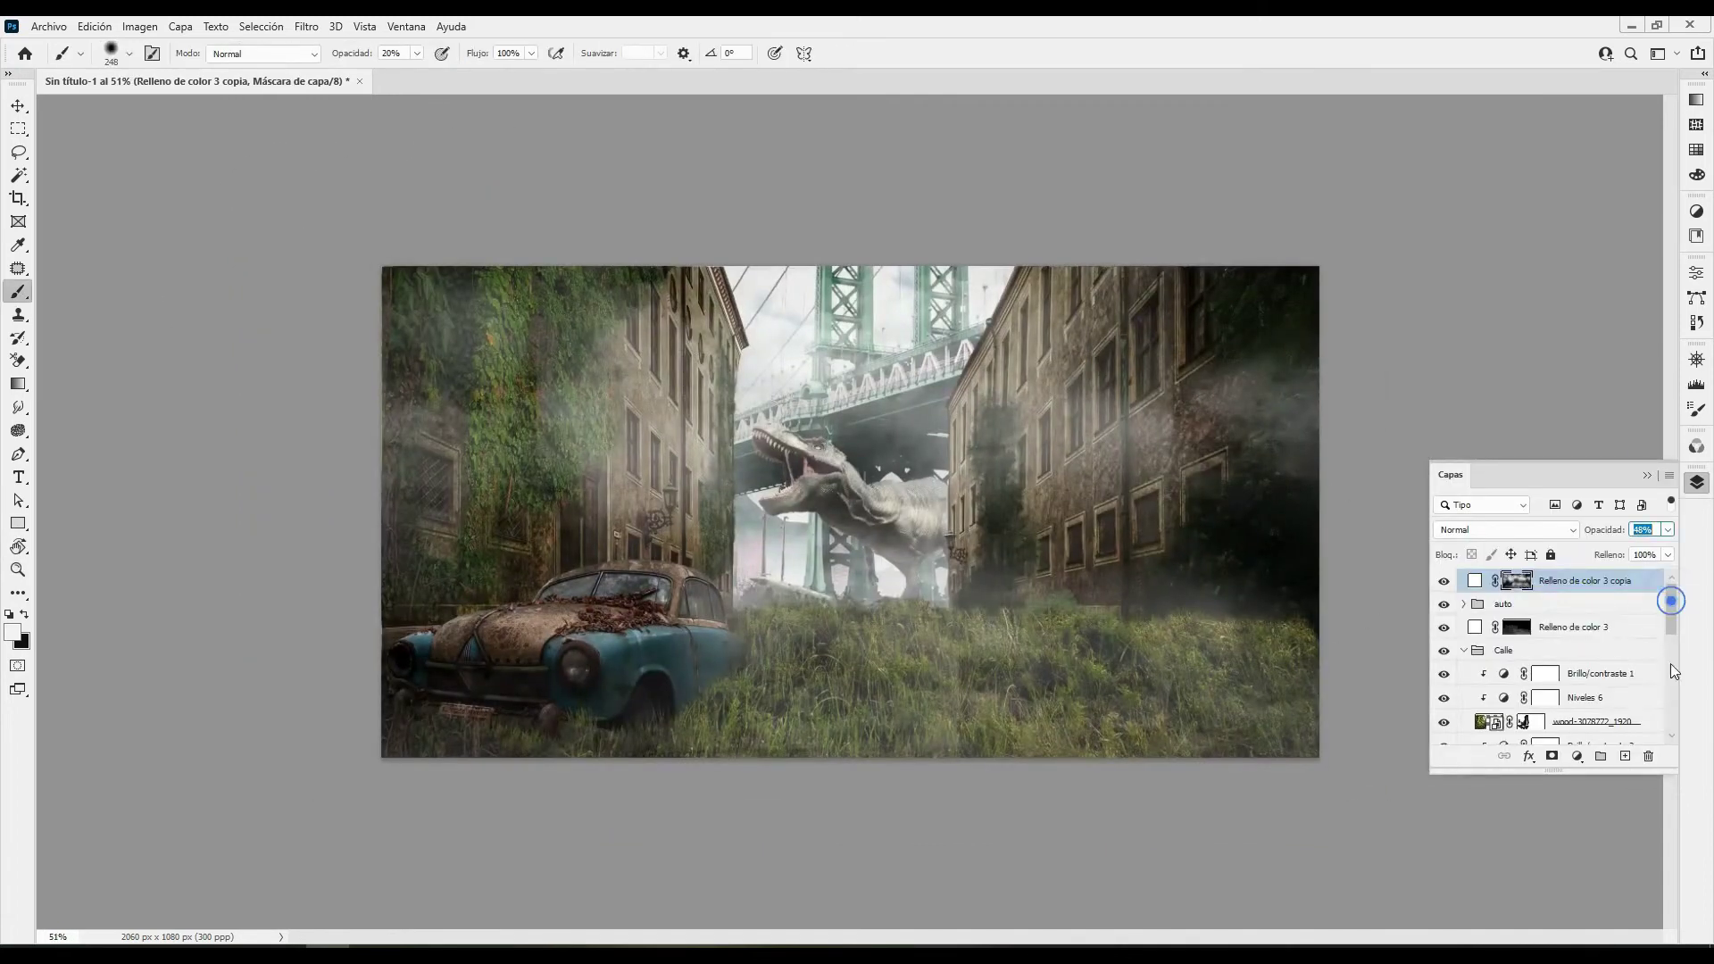
{"action": "left_click_drag", "start_coordinate": [1671, 671], "coordinate": [1671, 714]}
{"action": "left_click", "coordinate": [1611, 730], "text": "shift"}
{"action": "key", "text": "ctrl+g"}
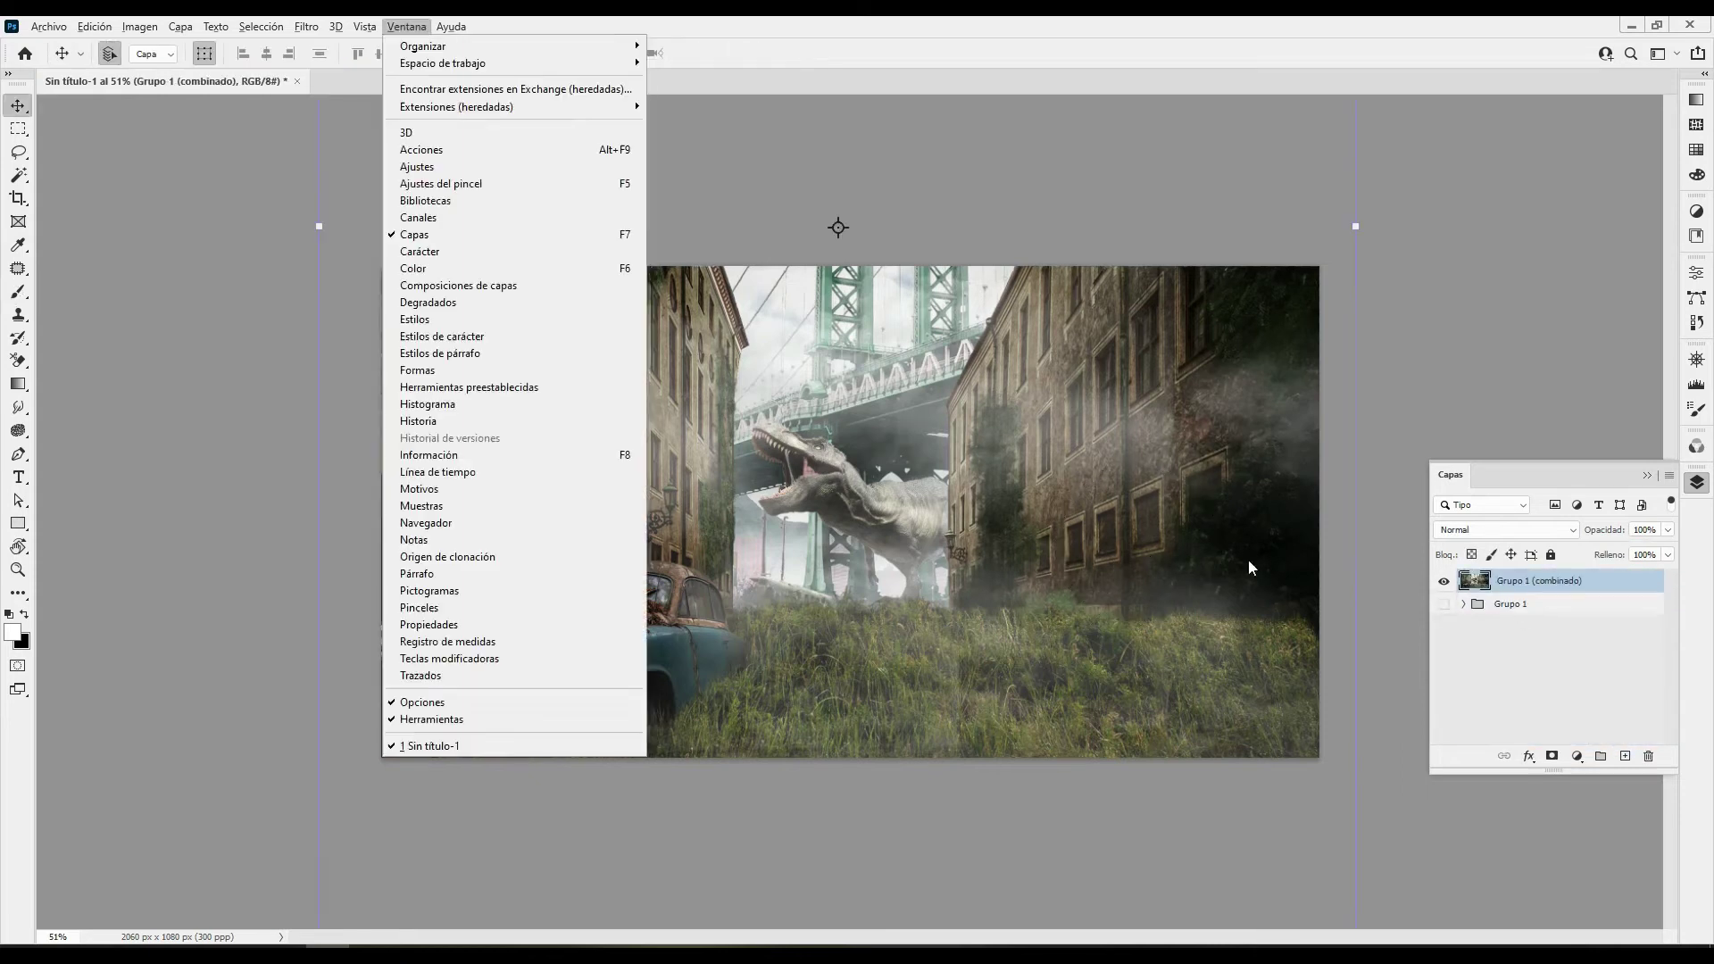
Create a merged copy of Grupo 1 and convert it to a smart object
{"action": "key", "text": "v"}
{"action": "right_click", "coordinate": [1523, 580]}
{"action": "left_click", "coordinate": [1391, 437]}
Apply a Camera Raw grade: temperature -15, exposure -0.45, highlights +11, shadows -22
{"action": "left_click", "coordinate": [308, 26]}
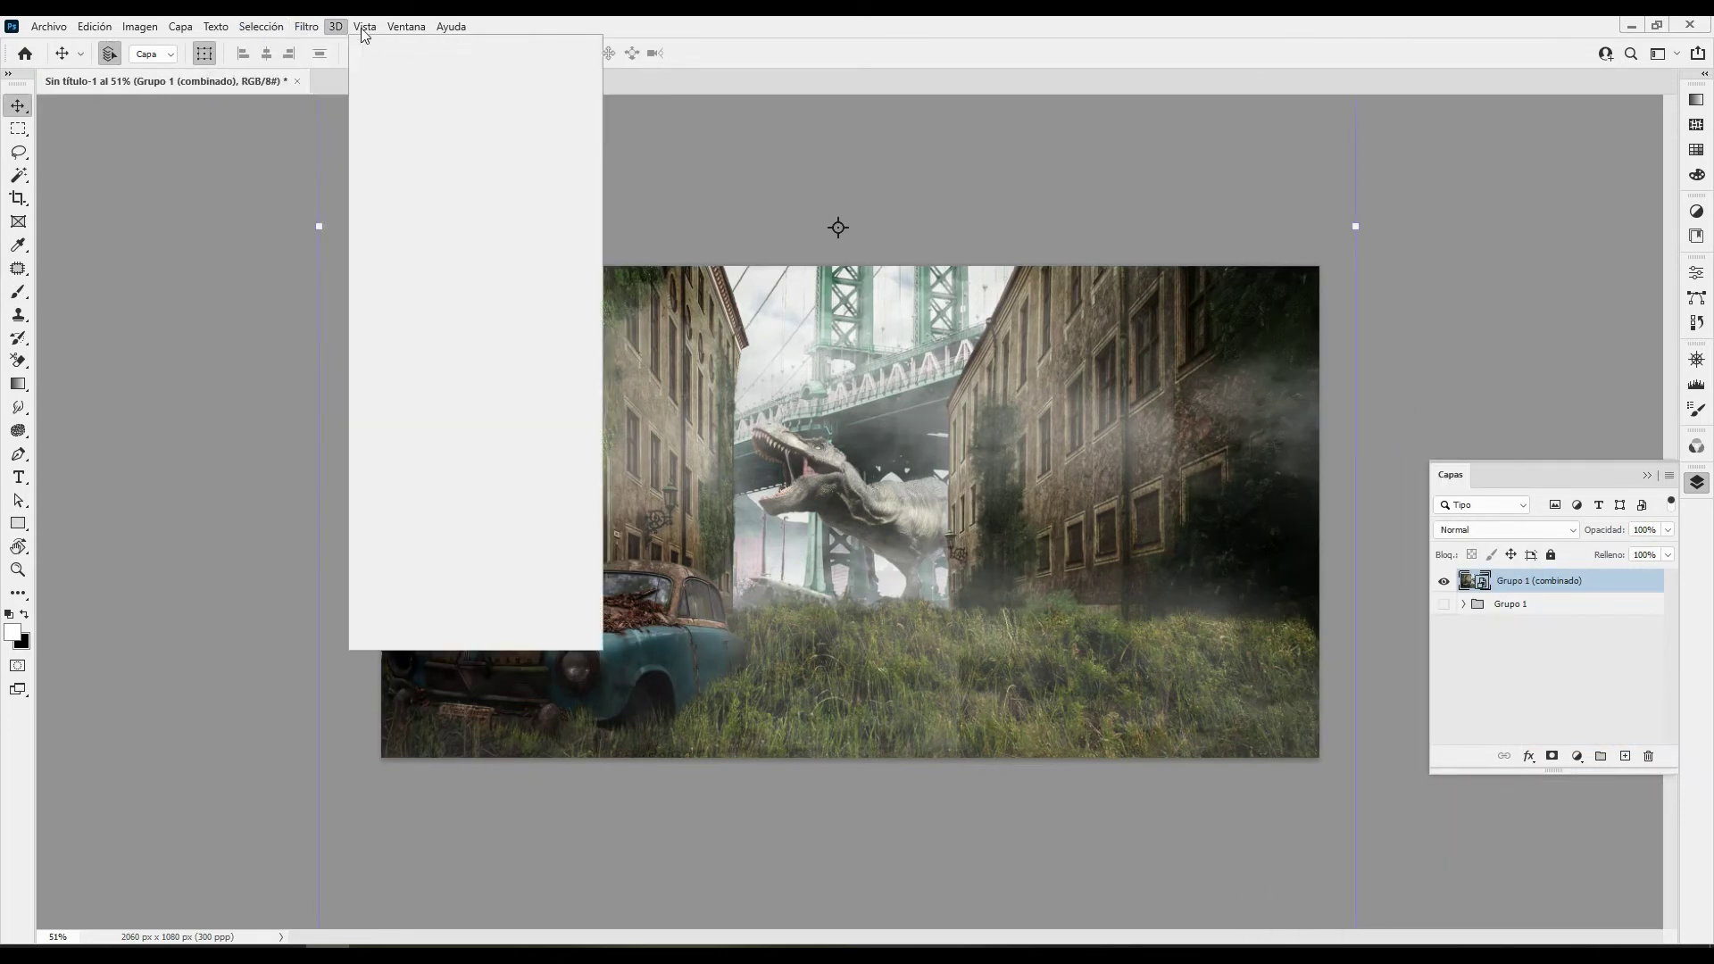
{"action": "left_click", "coordinate": [377, 170]}
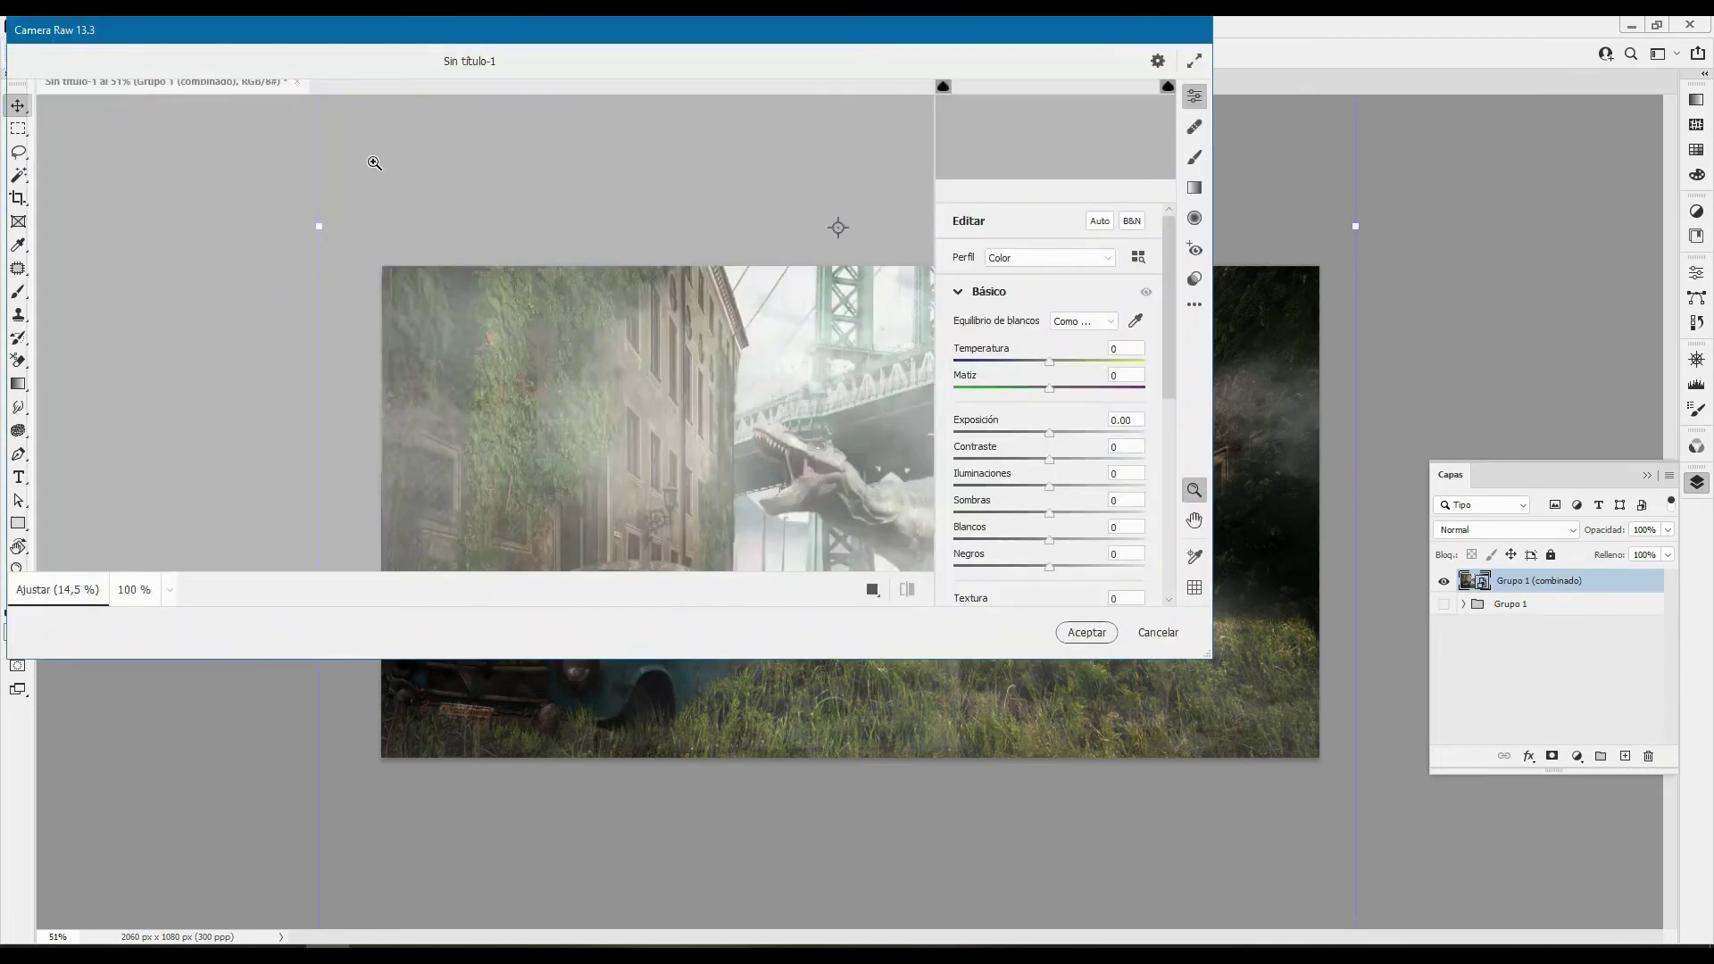
{"action": "left_click", "coordinate": [544, 417]}
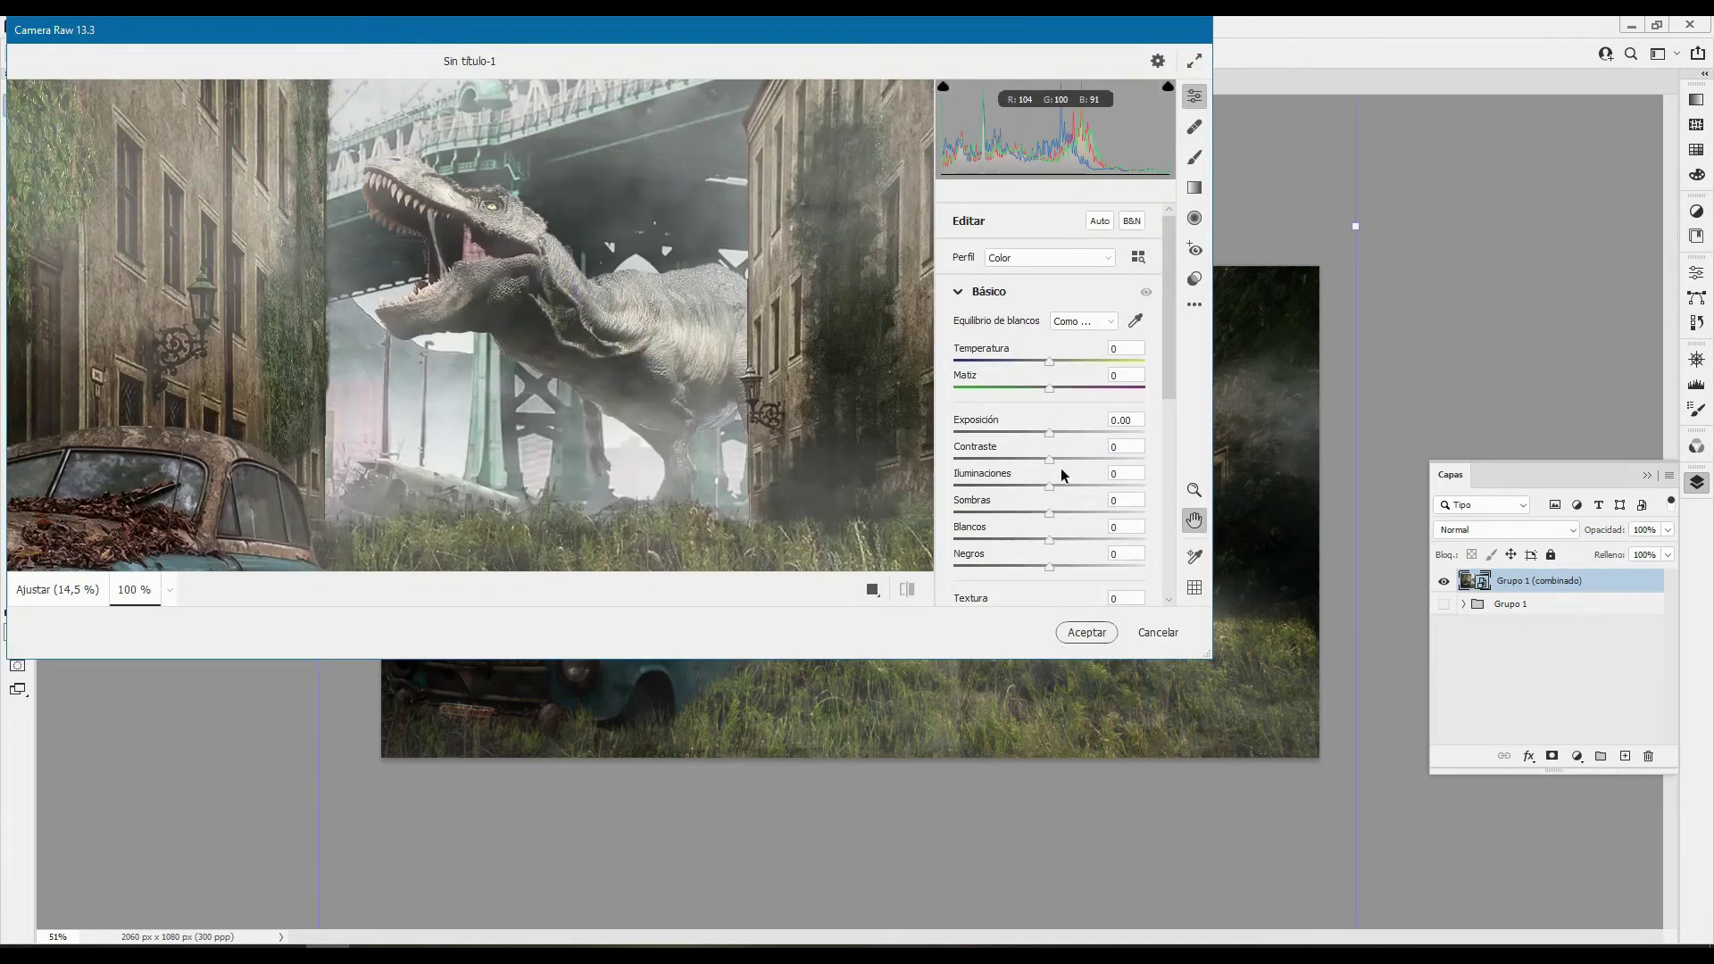
{"action": "left_click_drag", "start_coordinate": [1049, 433], "coordinate": [1038, 433]}
{"action": "mouse_move", "coordinate": [1049, 361]}
{"action": "left_mouse_down"}
{"action": "mouse_move", "coordinate": [1028, 364]}
{"action": "mouse_move", "coordinate": [1053, 391]}
{"action": "mouse_move", "coordinate": [1041, 433]}
{"action": "left_mouse_up"}
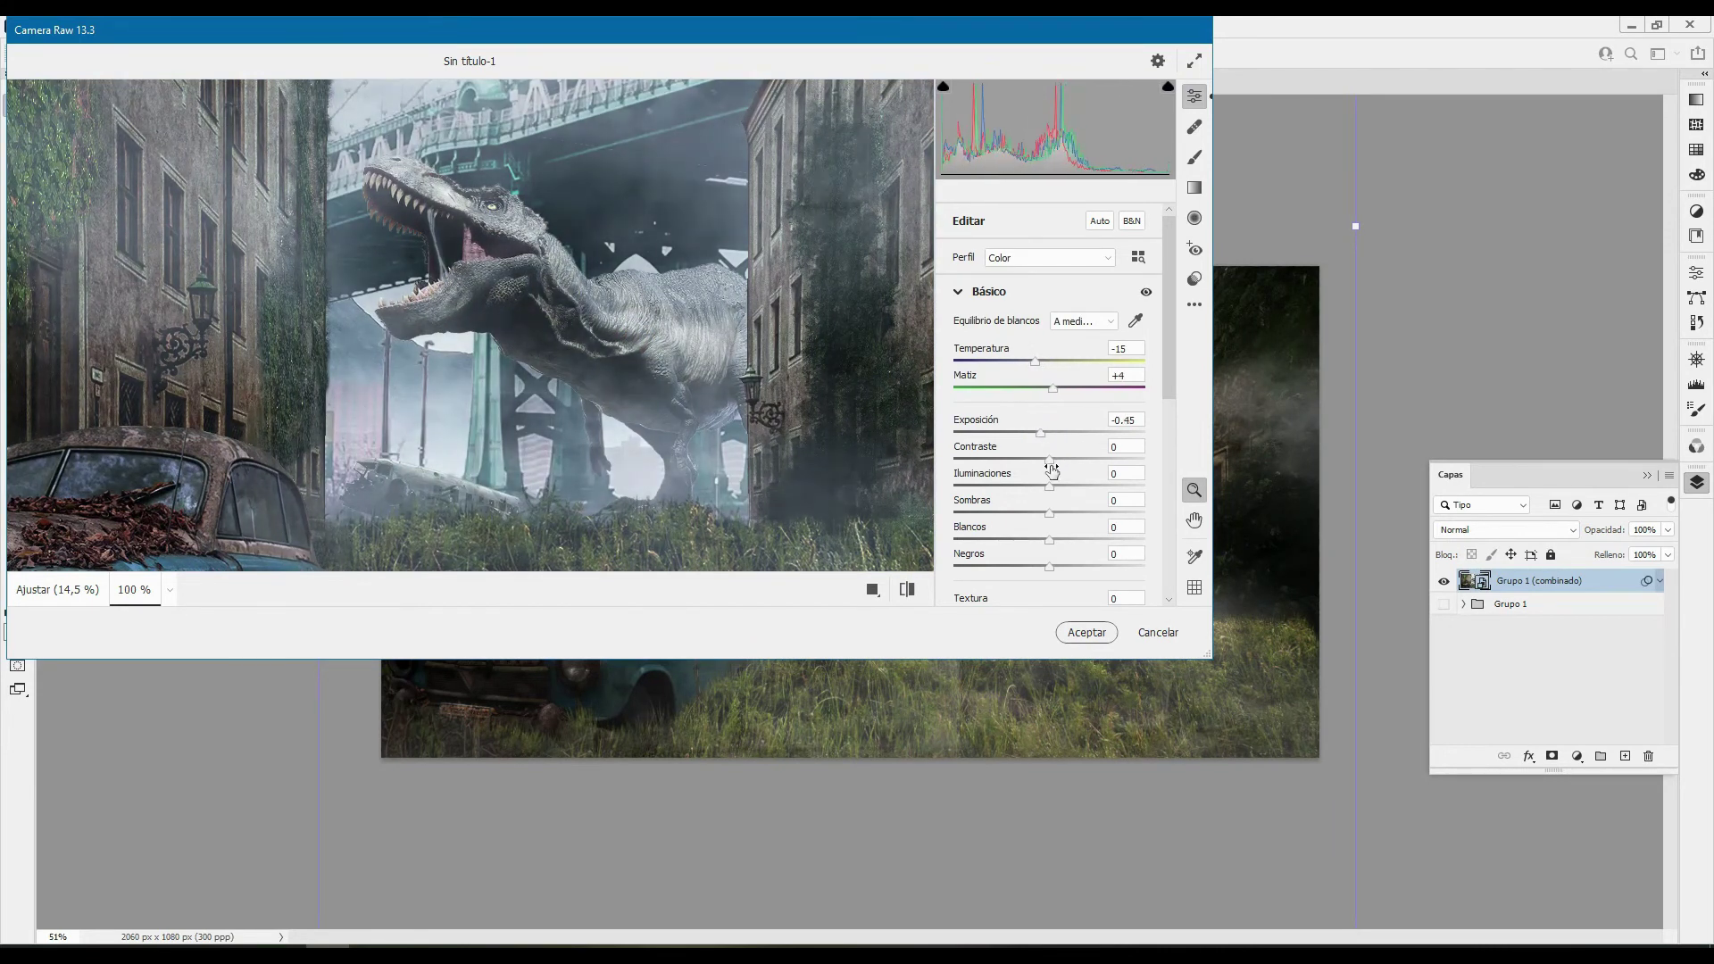
{"action": "left_click_drag", "start_coordinate": [1065, 490], "coordinate": [1060, 487]}
{"action": "scroll", "coordinate": [1075, 431], "scroll_direction": "down", "scroll_amount": 3}
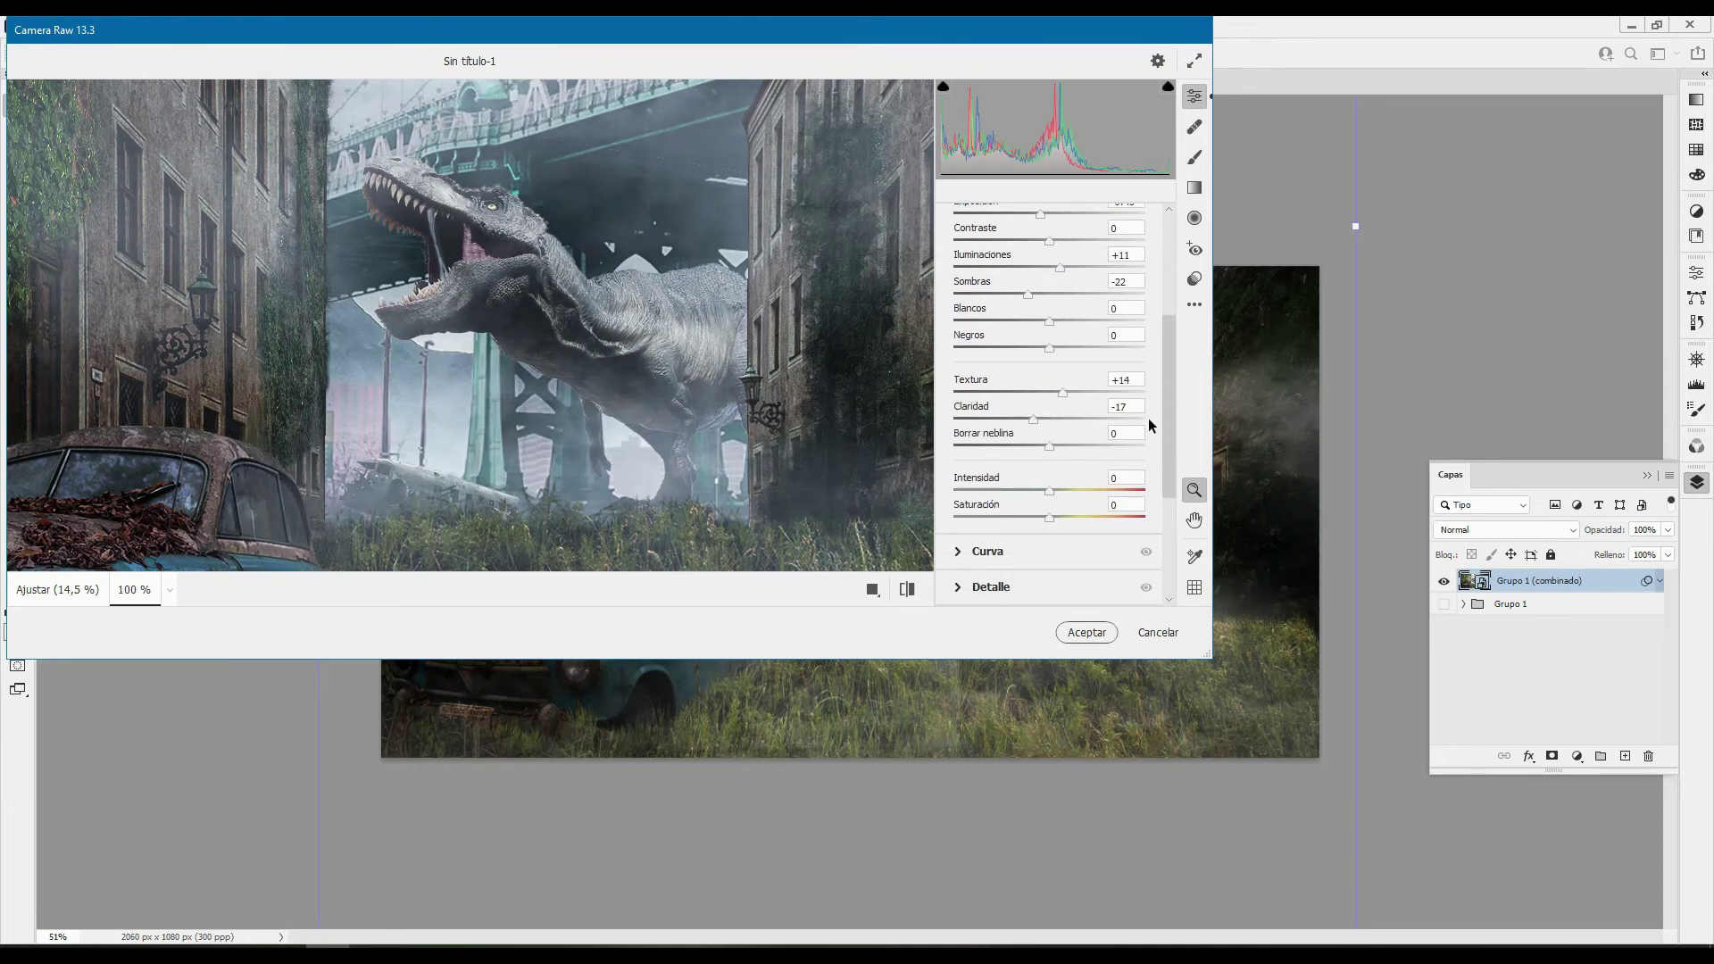
{"action": "scroll", "coordinate": [1150, 424], "scroll_direction": "down", "scroll_amount": 3}
{"action": "scroll", "coordinate": [1151, 425], "scroll_direction": "down", "scroll_amount": 3}
{"action": "left_click", "coordinate": [1086, 632]}
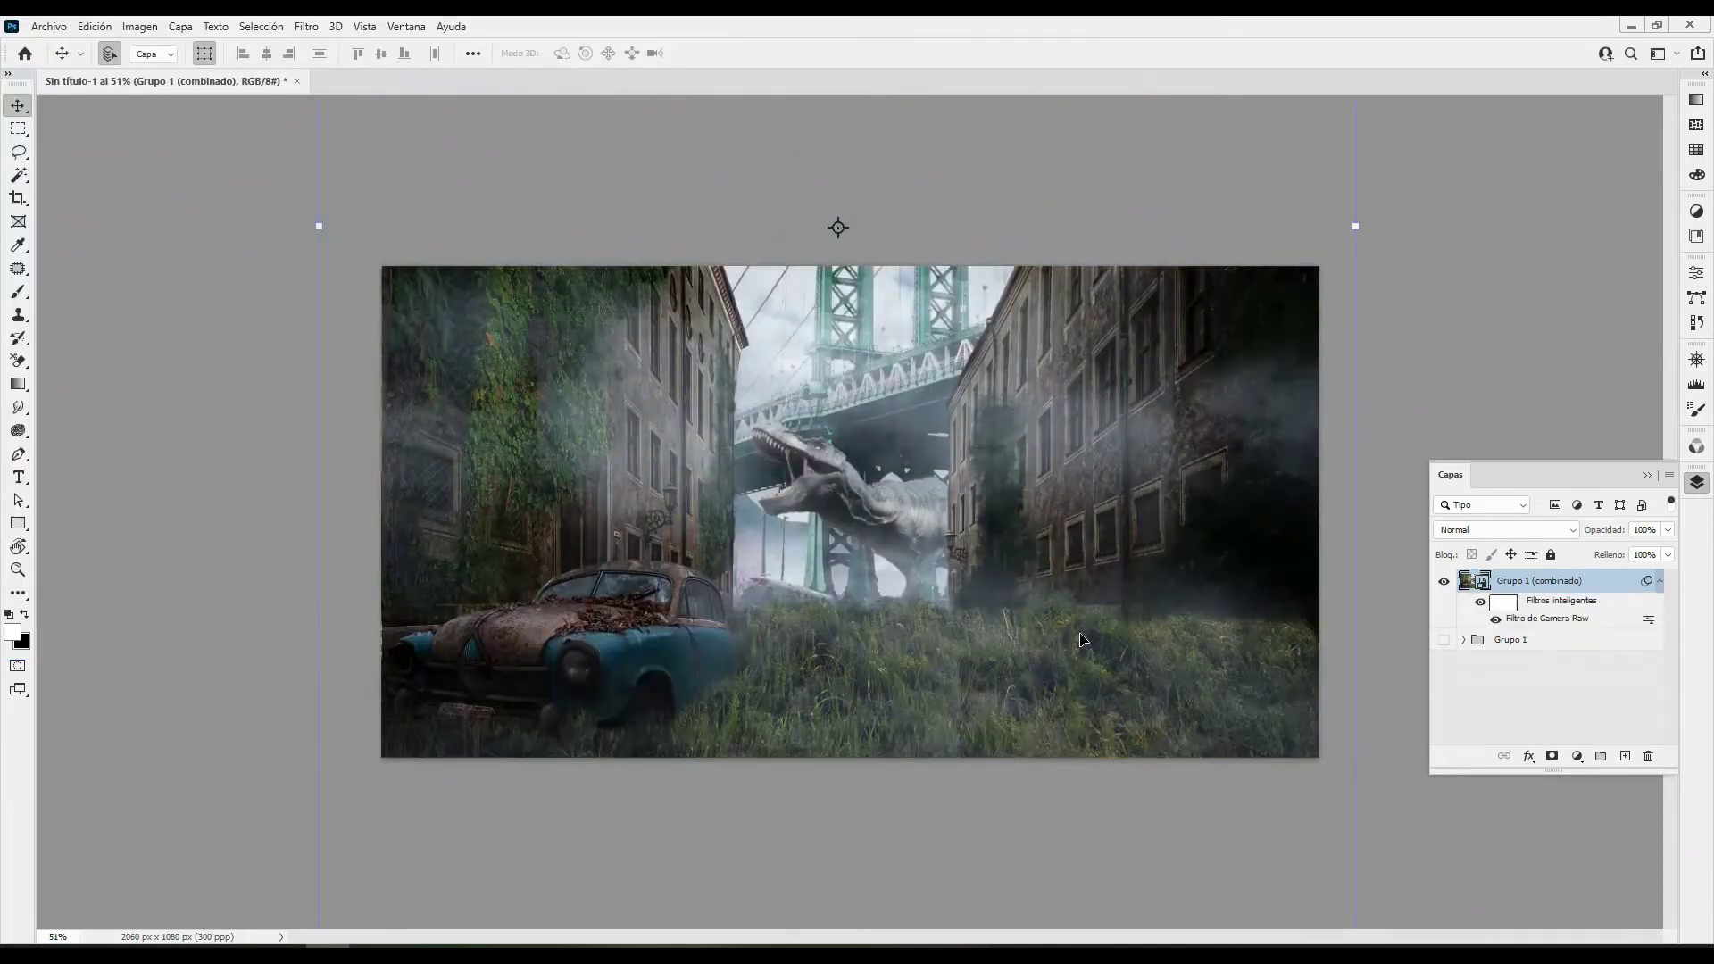